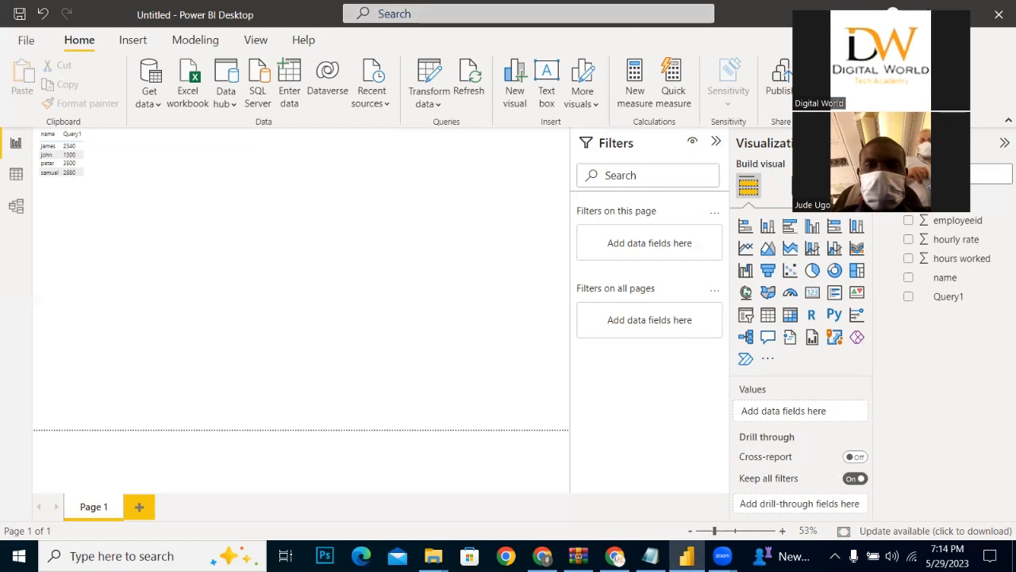
# Step: Open the sale 2016 workbook from the sales class folder on the desktop and dismiss the Office activation wizard
pyautogui.click(929, 14)
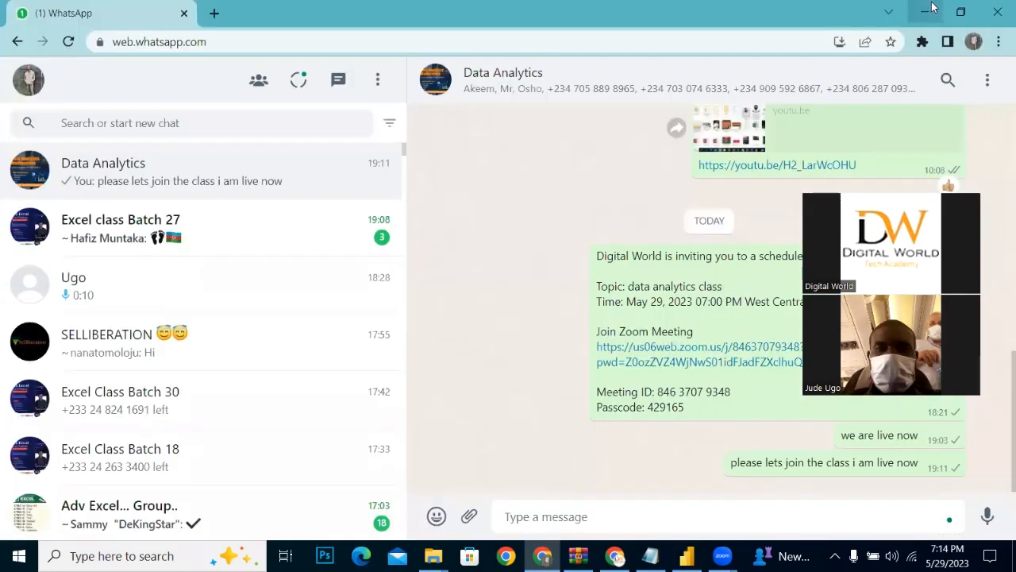
pyautogui.click(929, 12)
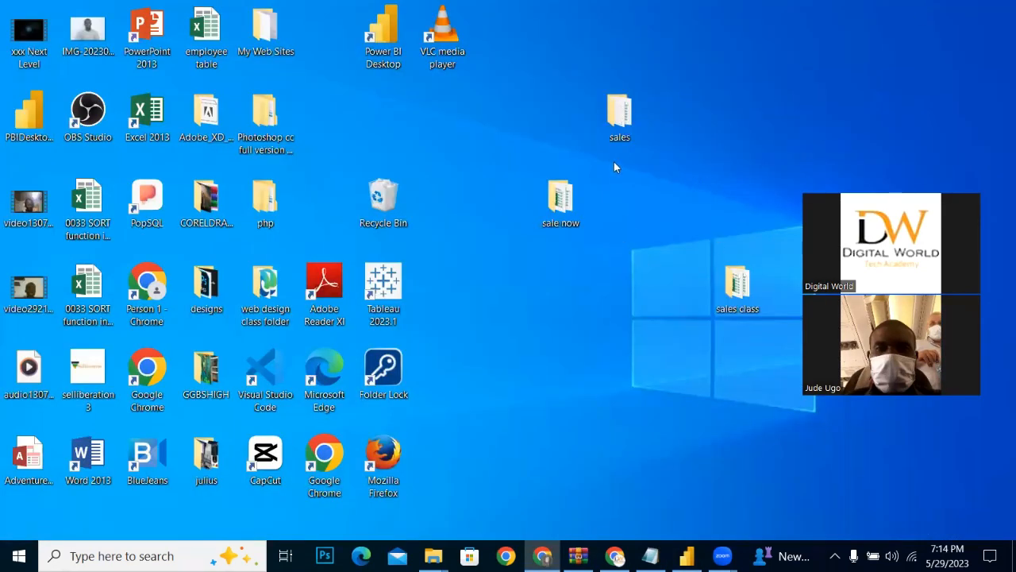
pyautogui.doubleClick(736, 286)
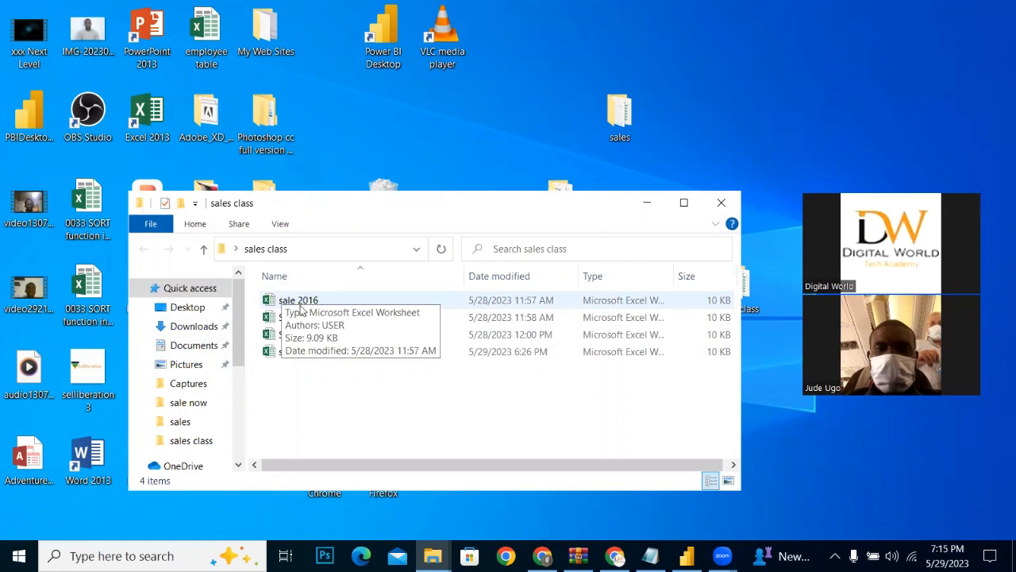
pyautogui.doubleClick(302, 308)
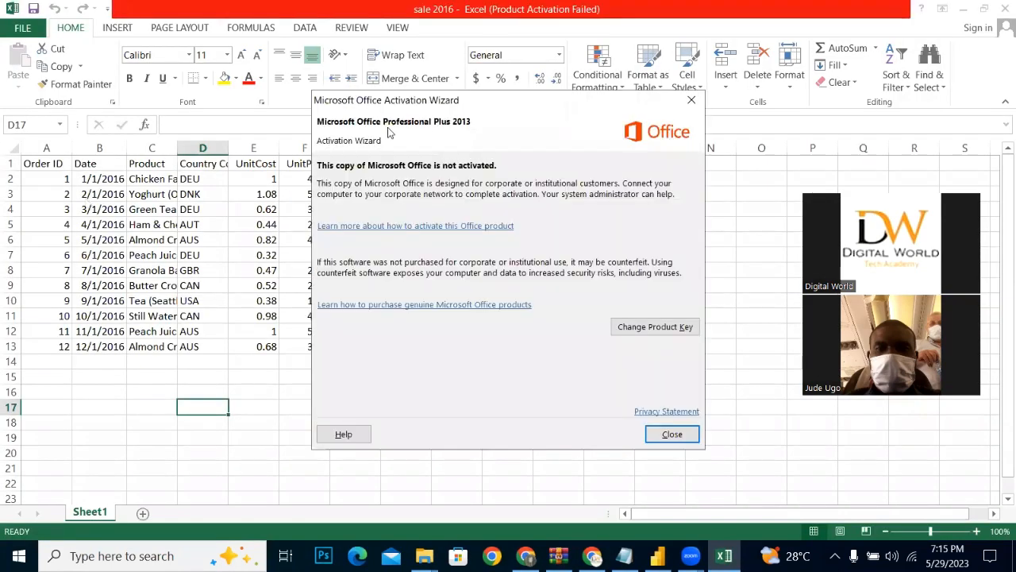
pyautogui.click(690, 101)
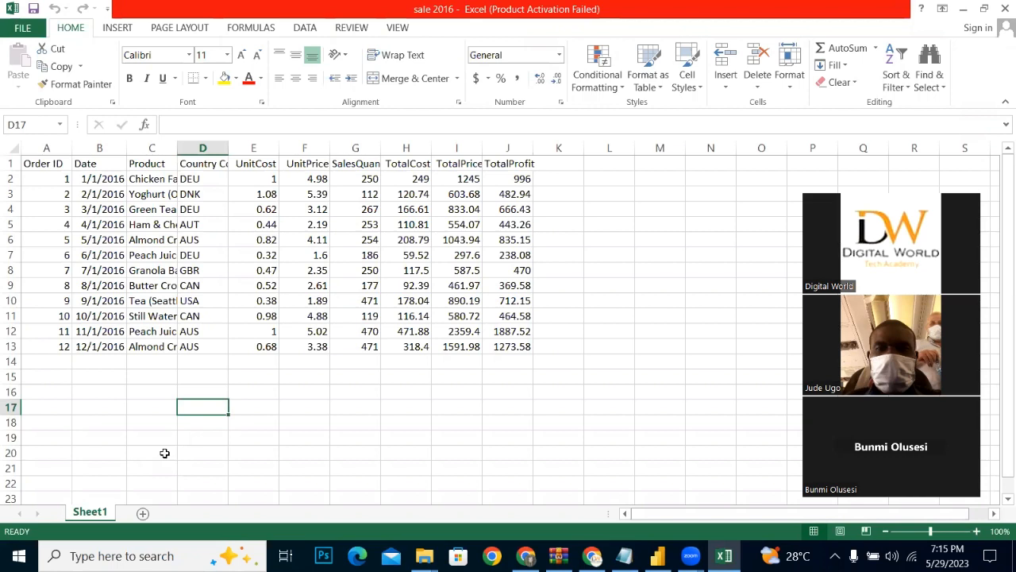
# Step: Auto-fit the Product column to its contents and minimise the sale 2016 workbook without saving or closing it
pyautogui.click(173, 163)
pyautogui.click(178, 146)
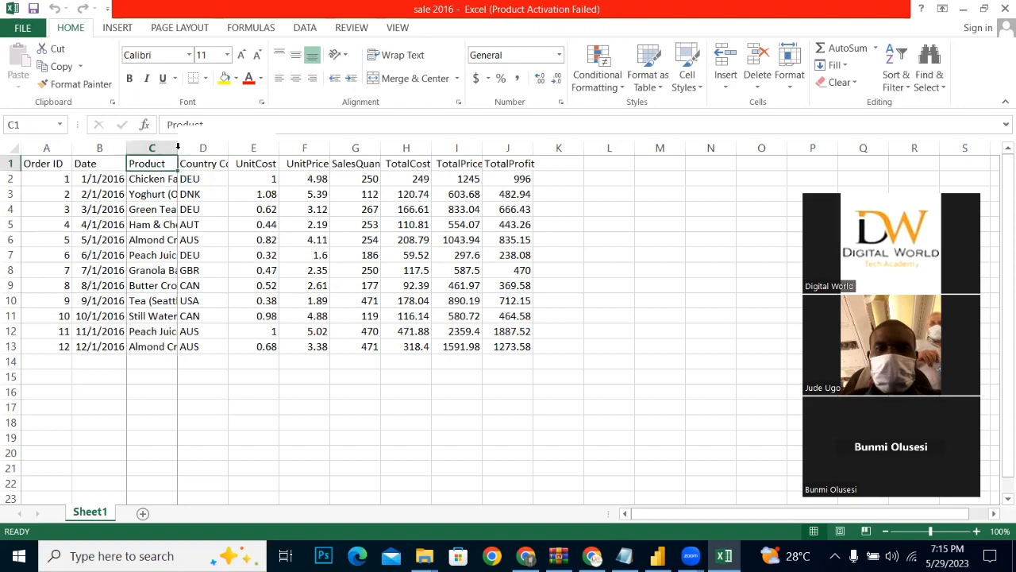
pyautogui.doubleClick(178, 146)
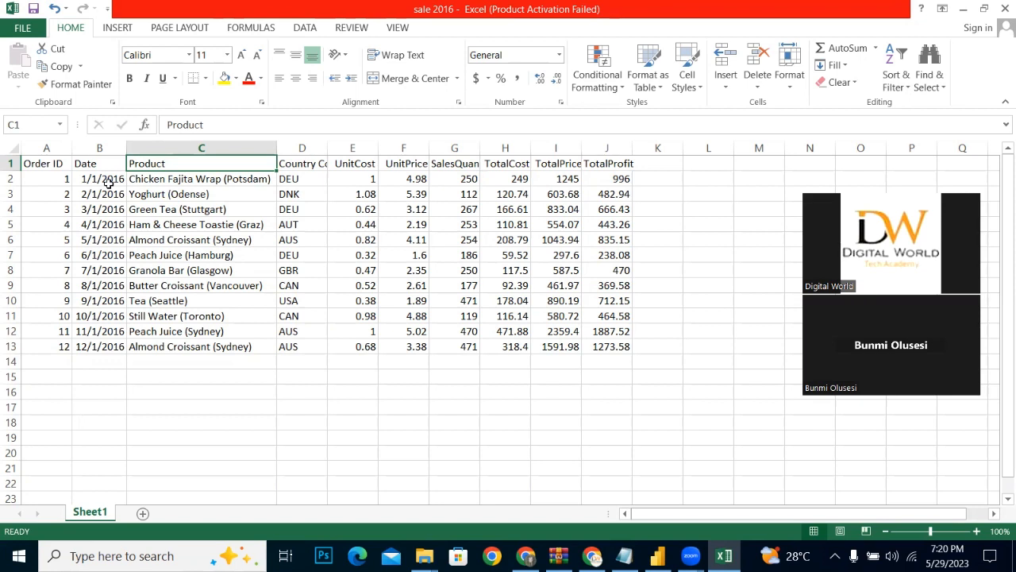
pyautogui.click(1004, 8)
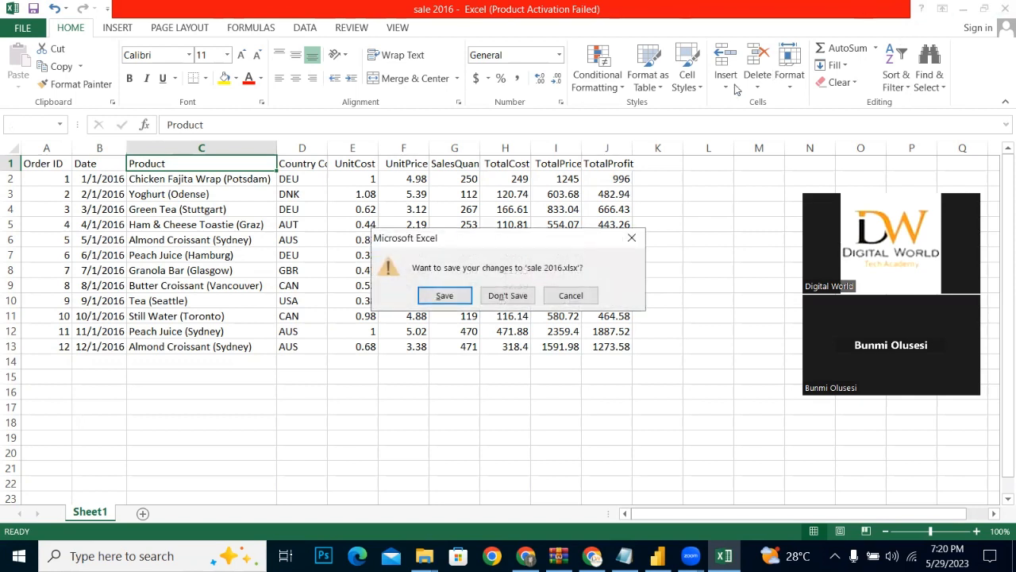
pyautogui.click(632, 238)
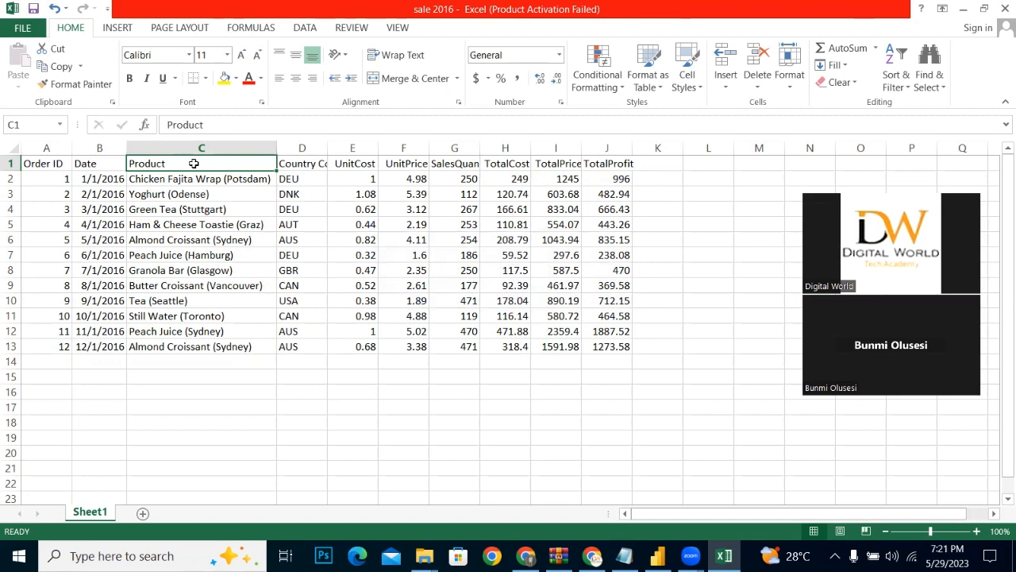
pyautogui.click(960, 12)
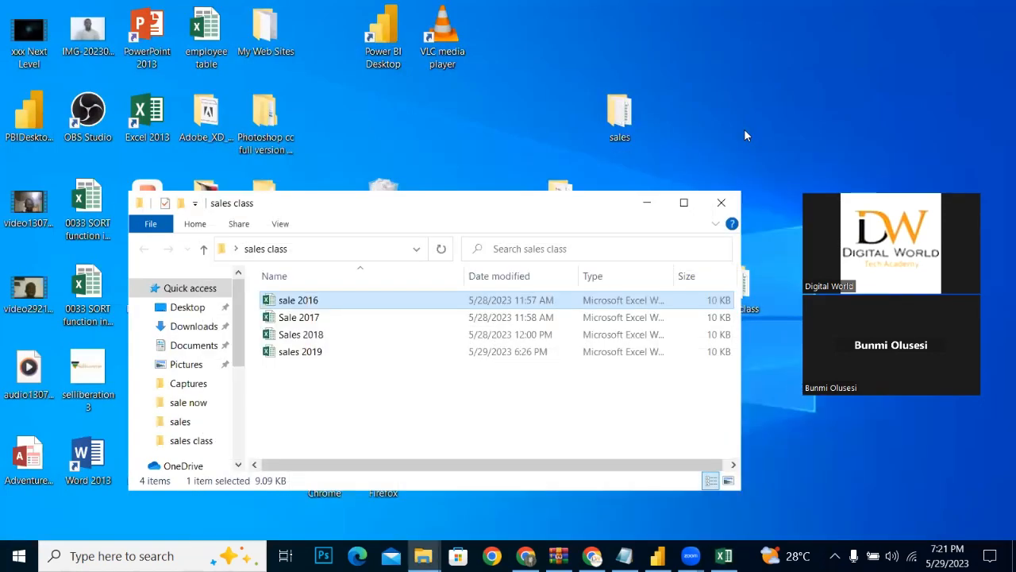
# Step: Look at the files in the sales folder on the desktop
pyautogui.click(647, 203)
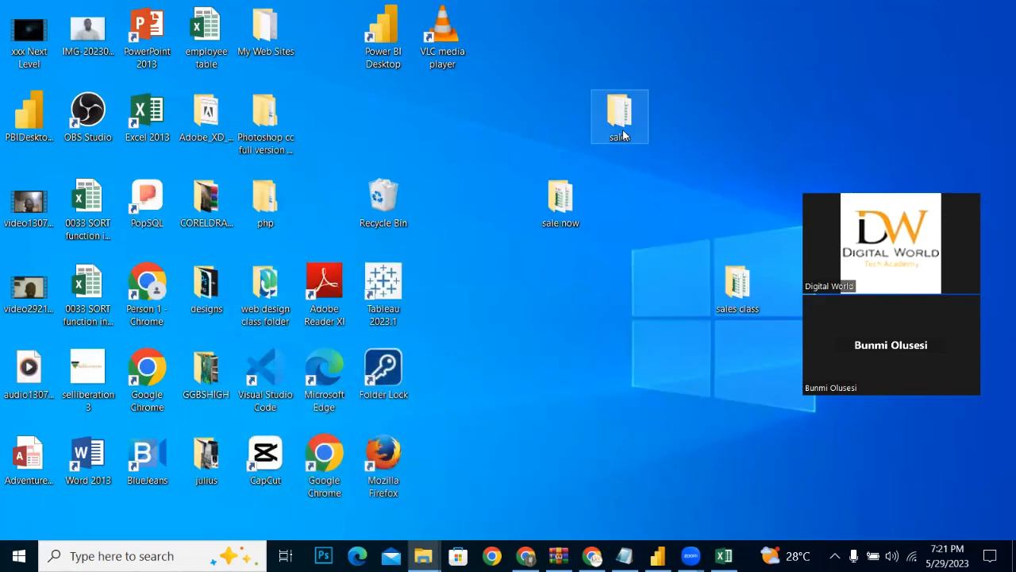
pyautogui.doubleClick(620, 119)
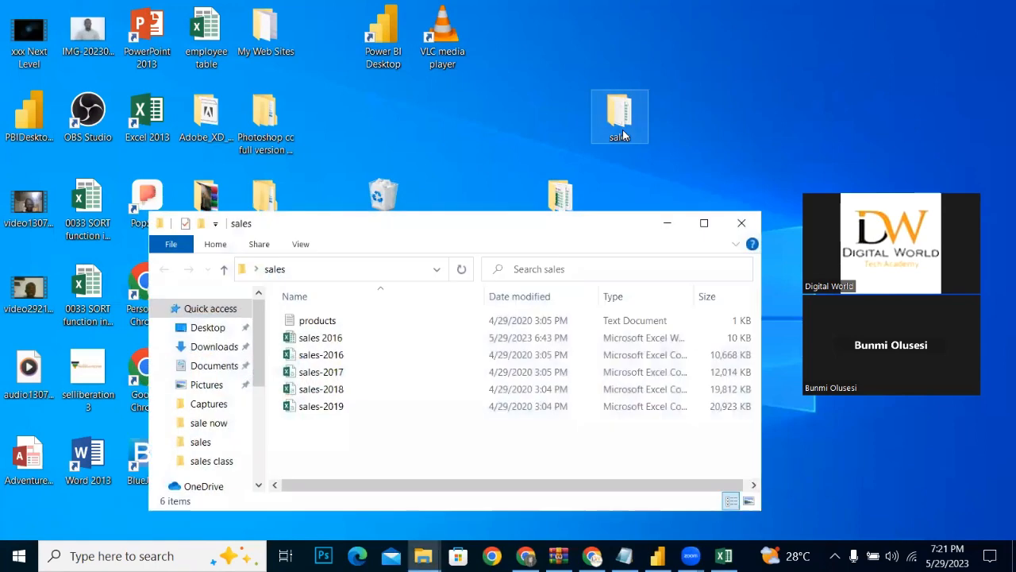
pyautogui.click(668, 225)
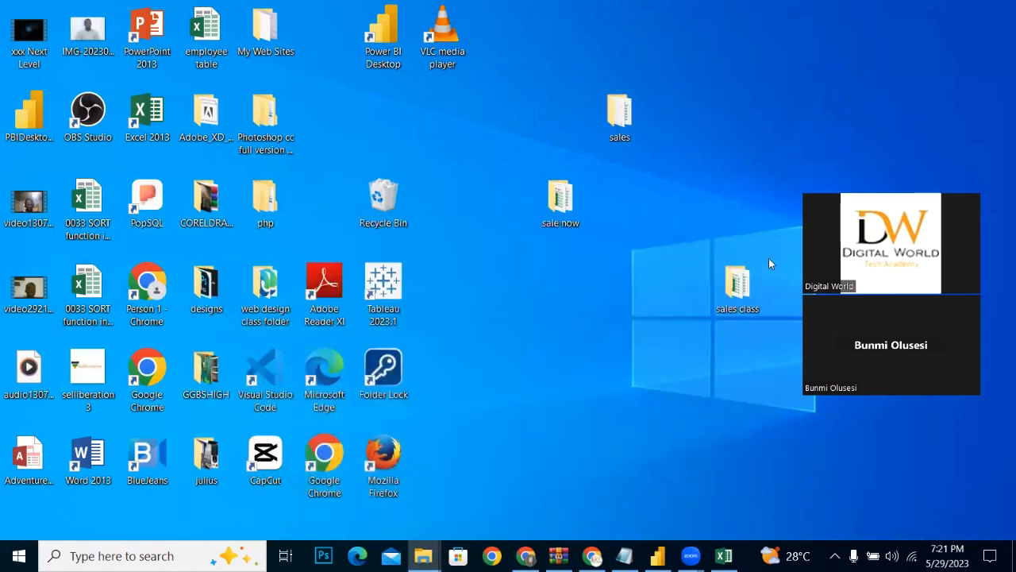
# Step: Move the sales 2019 workbook out of the sales class folder onto the desktop and check the folder's remaining files
pyautogui.doubleClick(752, 301)
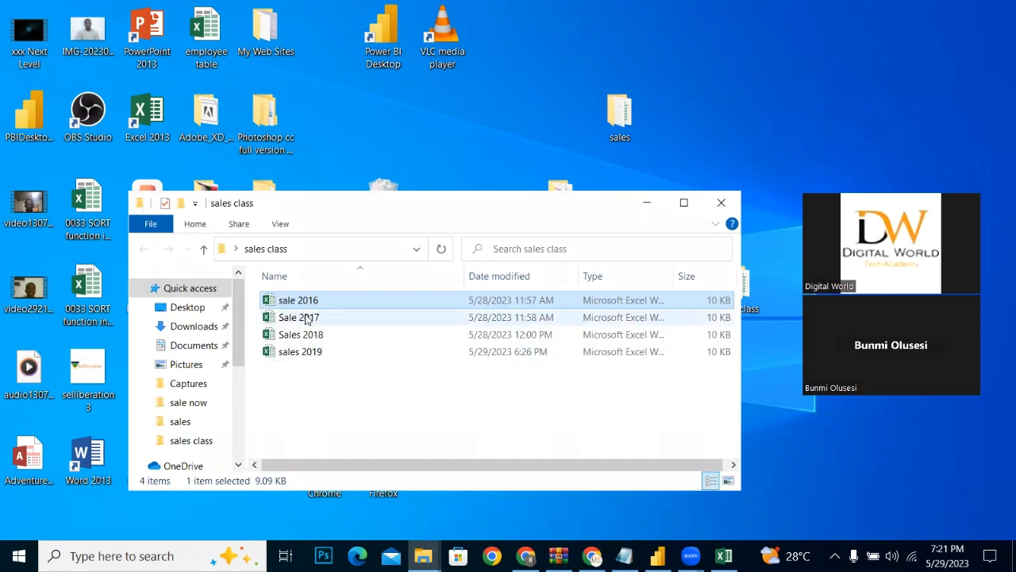
pyautogui.click(327, 356)
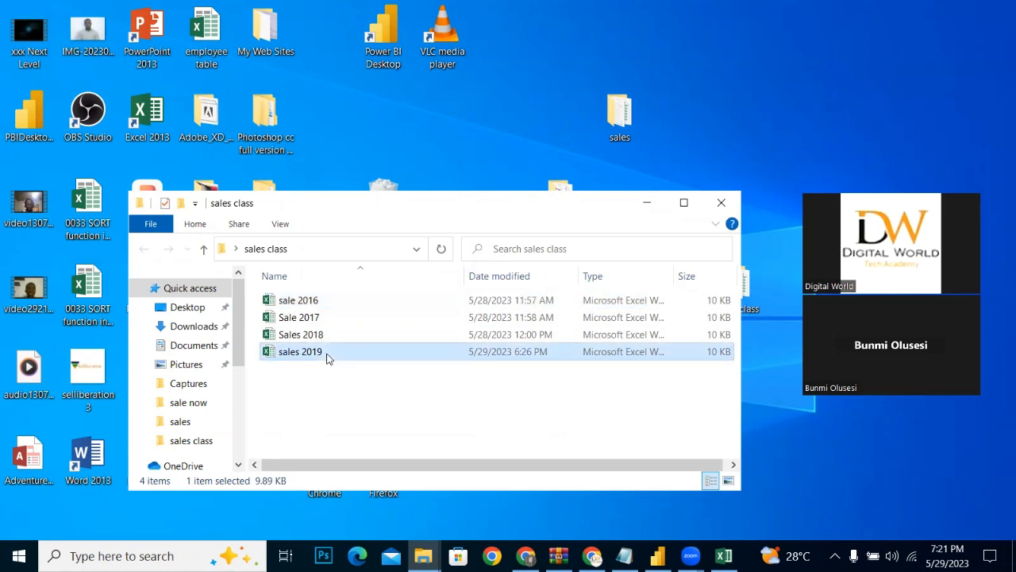
pyautogui.doubleClick(620, 126)
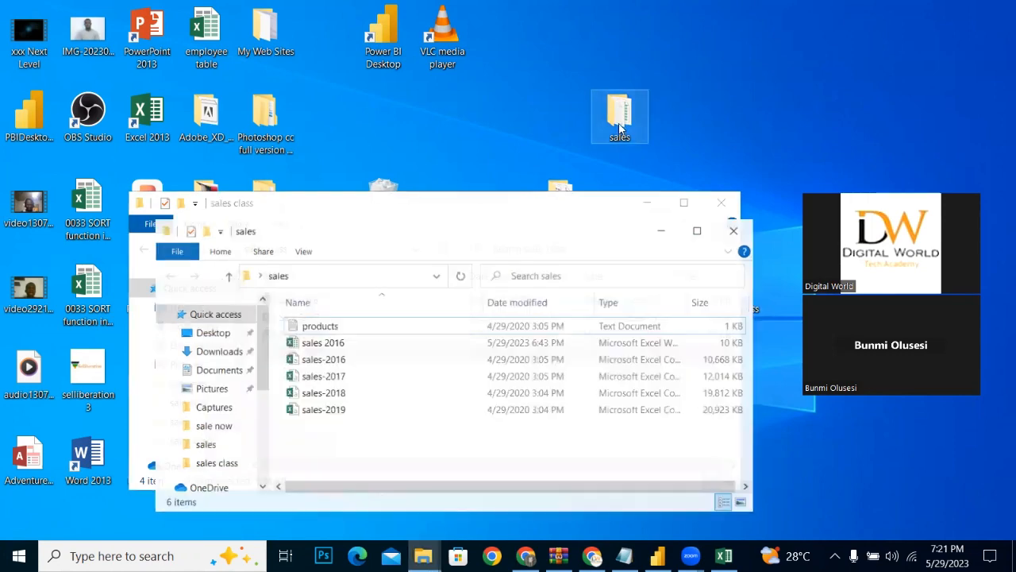
pyautogui.click(648, 204)
pyautogui.click(653, 223)
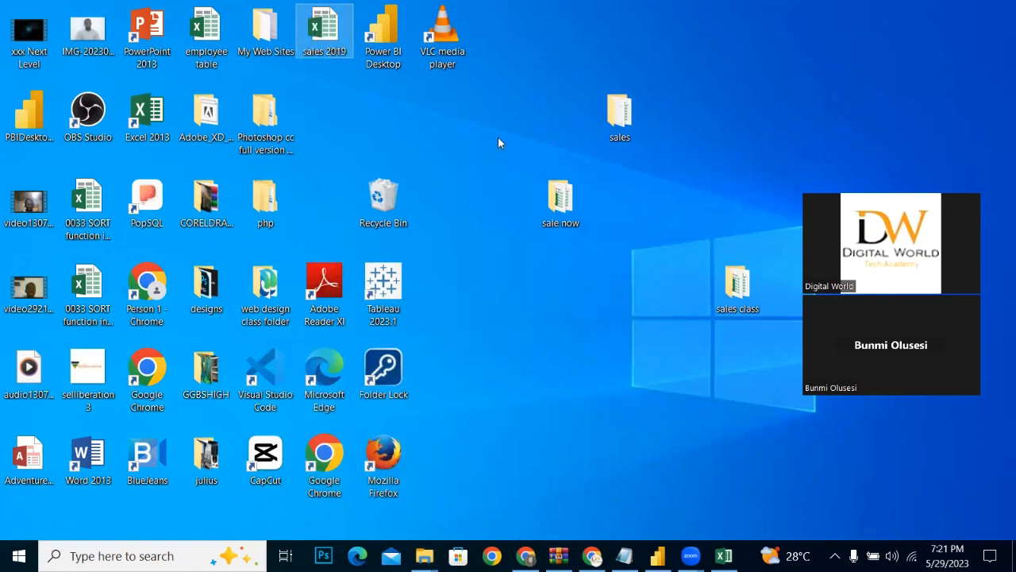
pyautogui.doubleClick(739, 306)
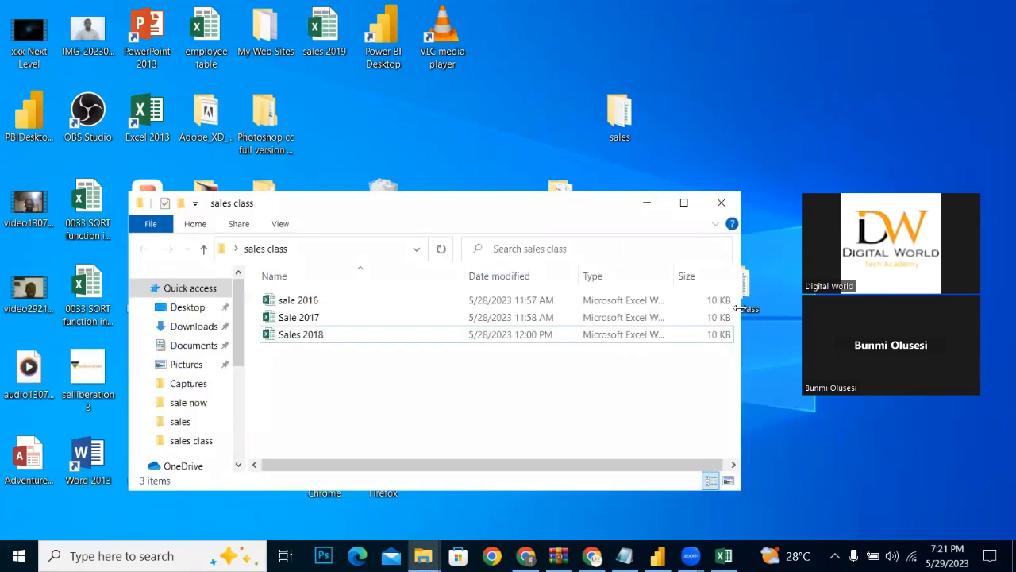
pyautogui.click(648, 204)
# Step: Switch to Power BI Desktop and start a new data connection of type Folder
pyautogui.click(658, 556)
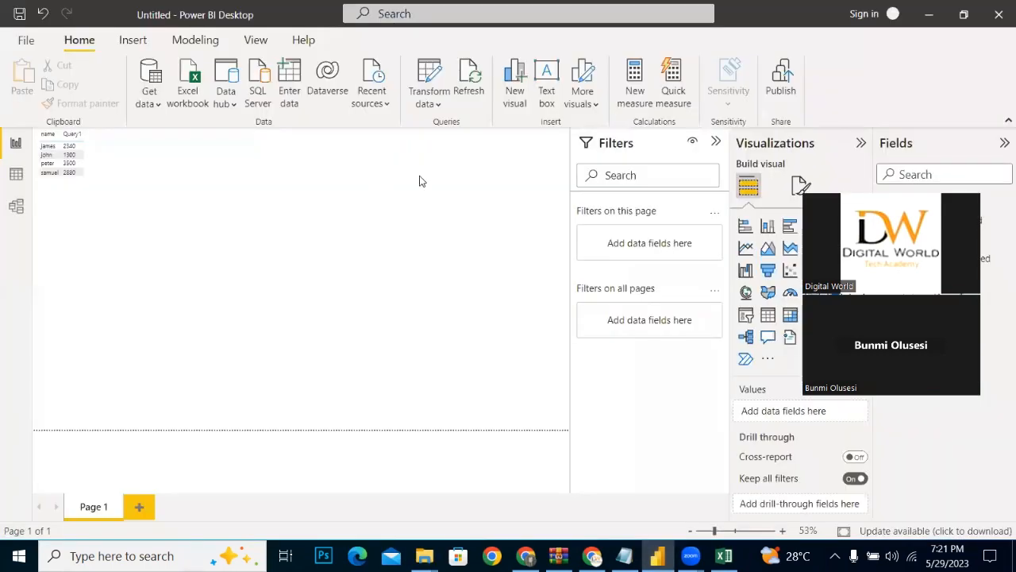
pyautogui.click(149, 95)
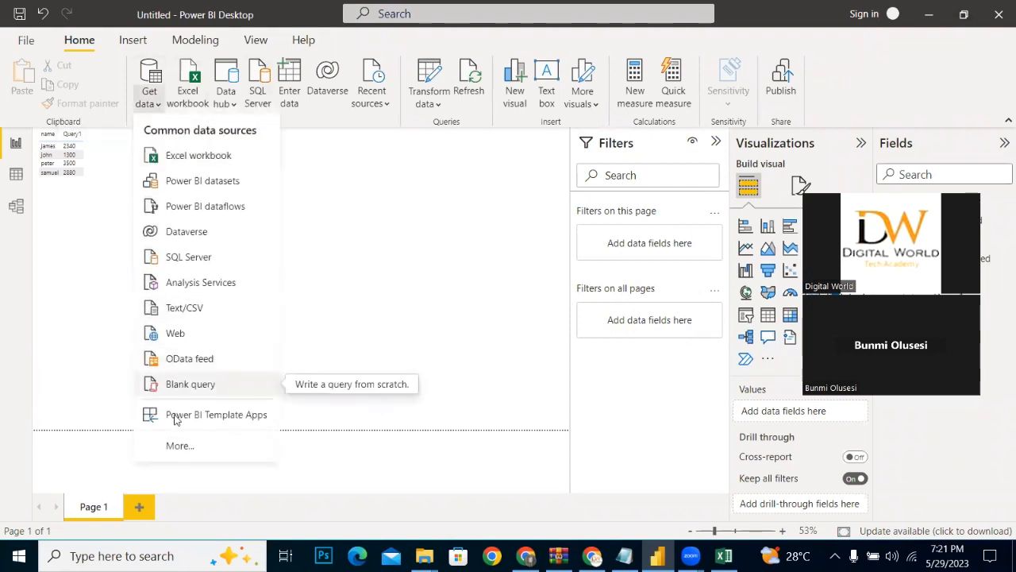
pyautogui.click(176, 443)
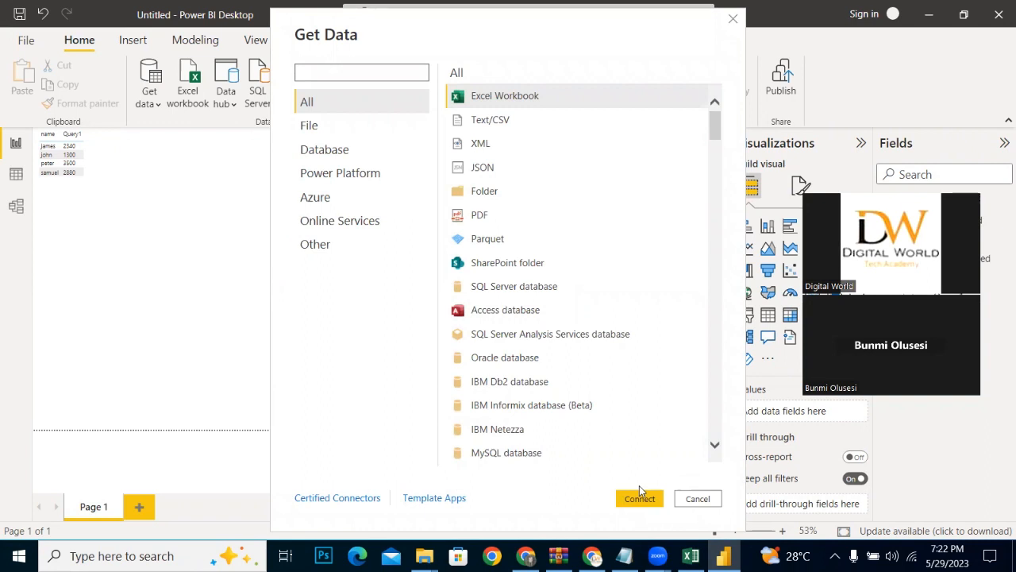
pyautogui.click(484, 198)
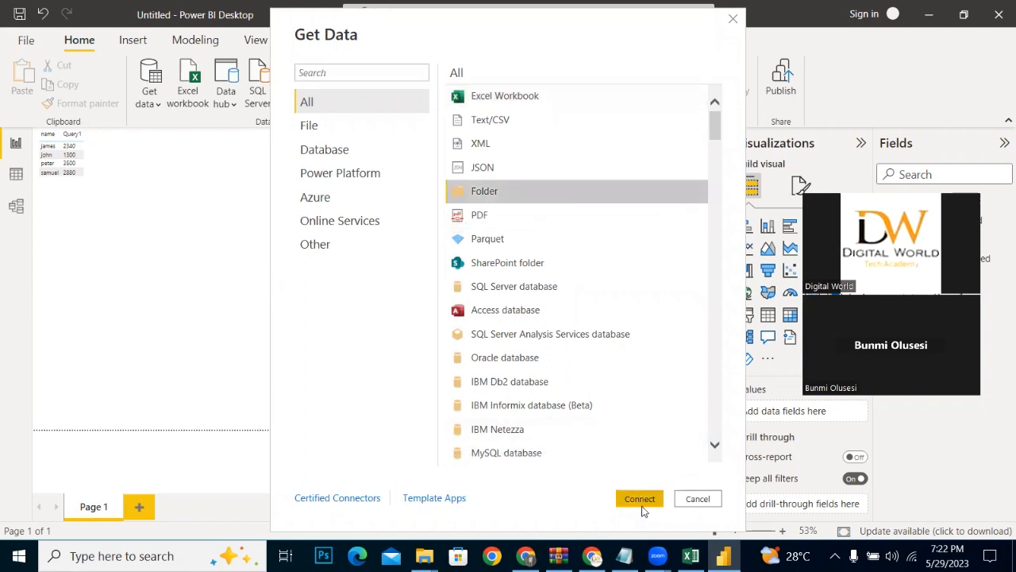
pyautogui.click(640, 500)
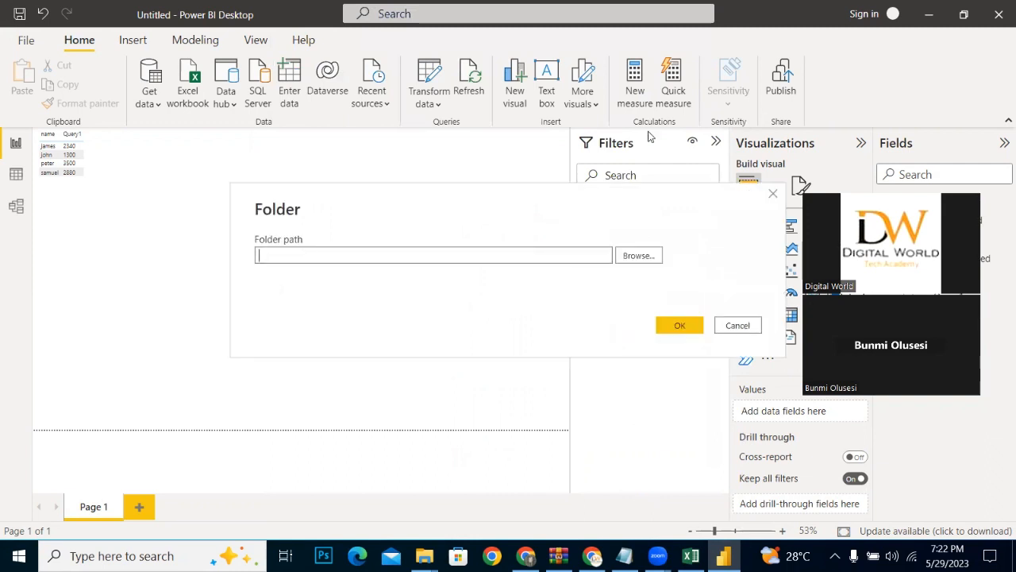
# Step: Set the folder path to the sales class folder on the Desktop and connect to it
pyautogui.click(626, 258)
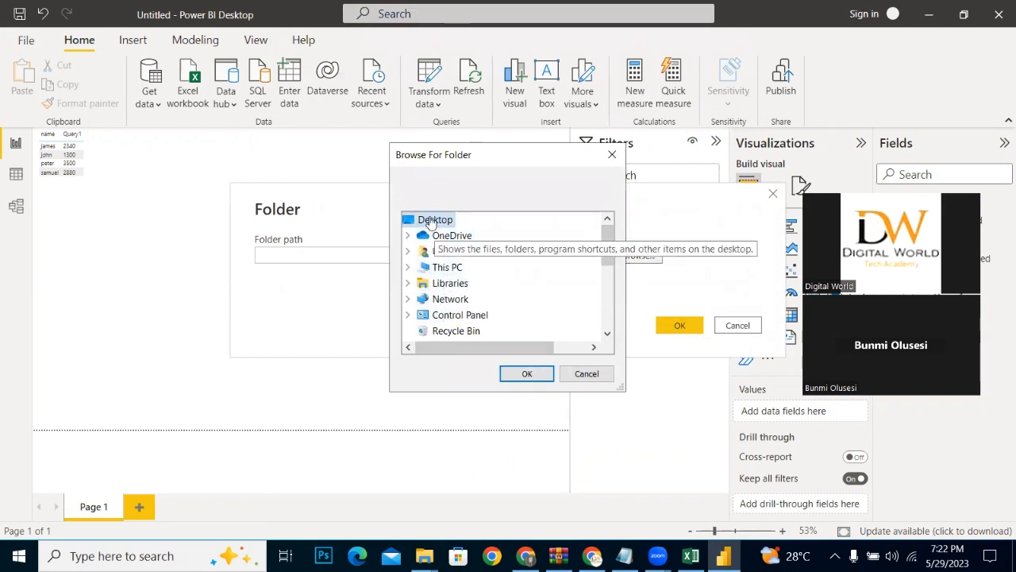
pyautogui.click(407, 268)
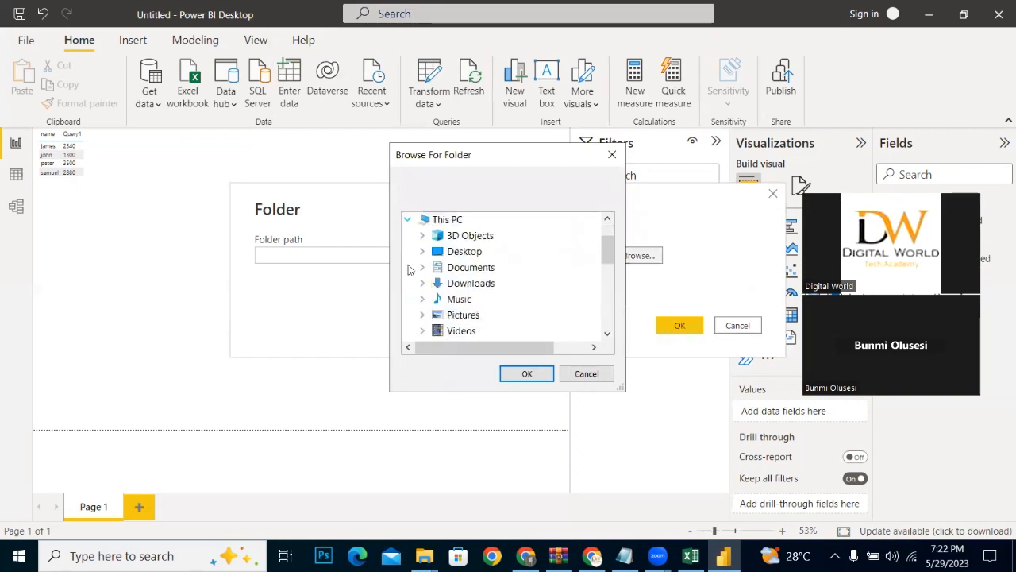
pyautogui.doubleClick(451, 251)
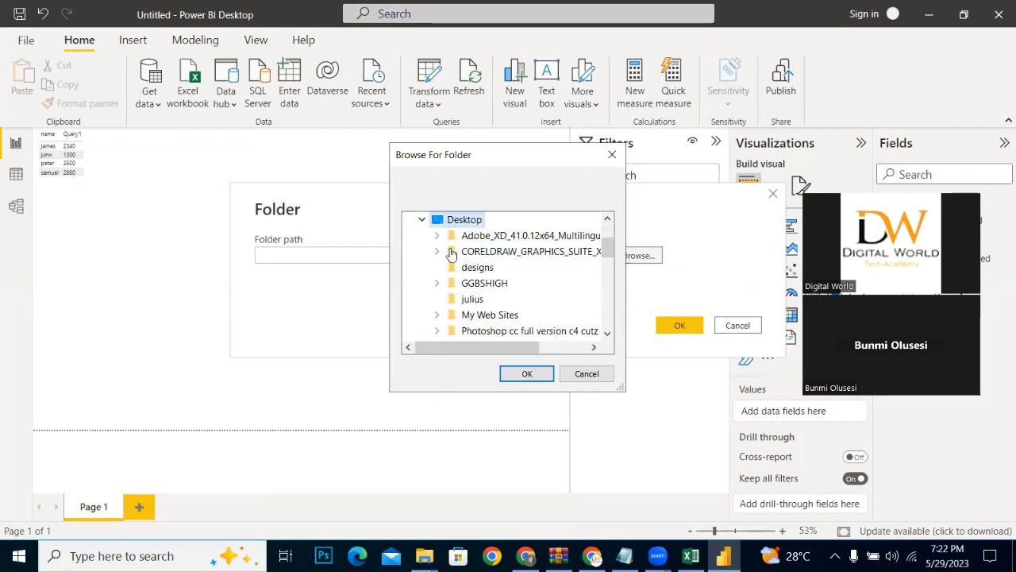
pyautogui.moveTo(606, 250)
pyautogui.mouseDown()
pyautogui.moveTo(603, 279)
pyautogui.moveTo(607, 264)
pyautogui.mouseUp()
pyautogui.click(506, 252)
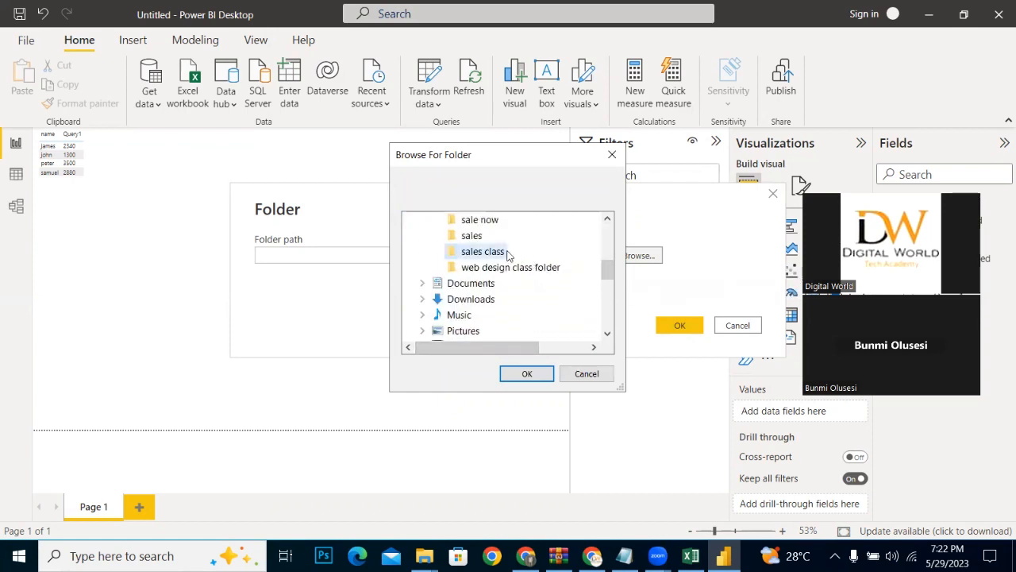
pyautogui.click(530, 378)
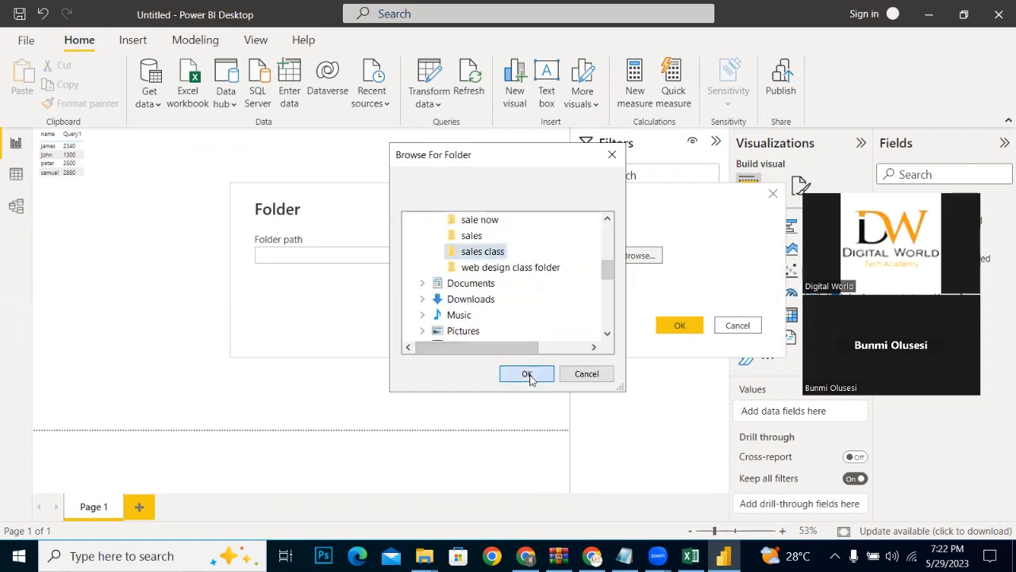
pyautogui.click(676, 326)
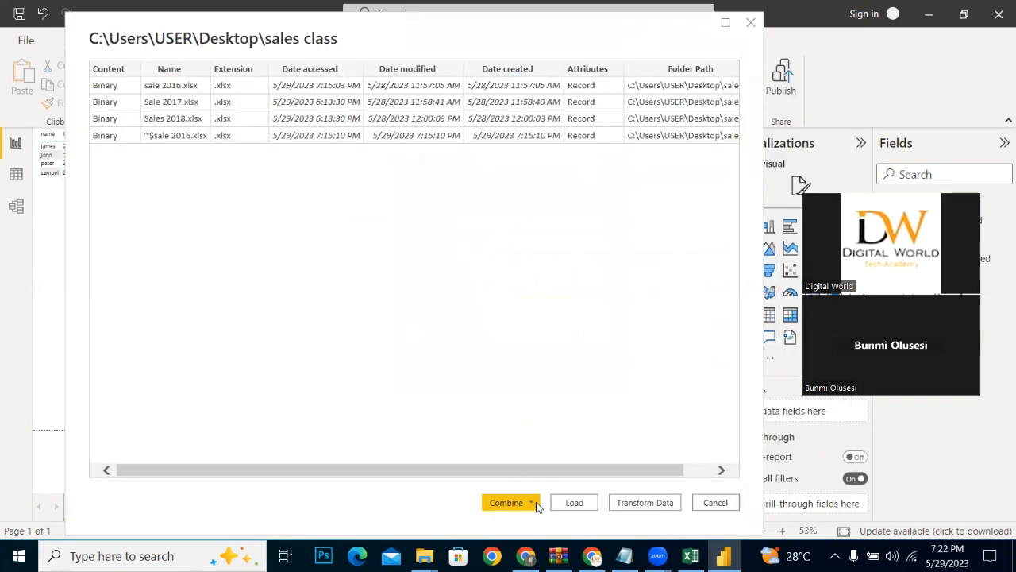
# Step: Open the sales class file list in Power Query Editor with Transform Data, without combining the files
pyautogui.click(536, 504)
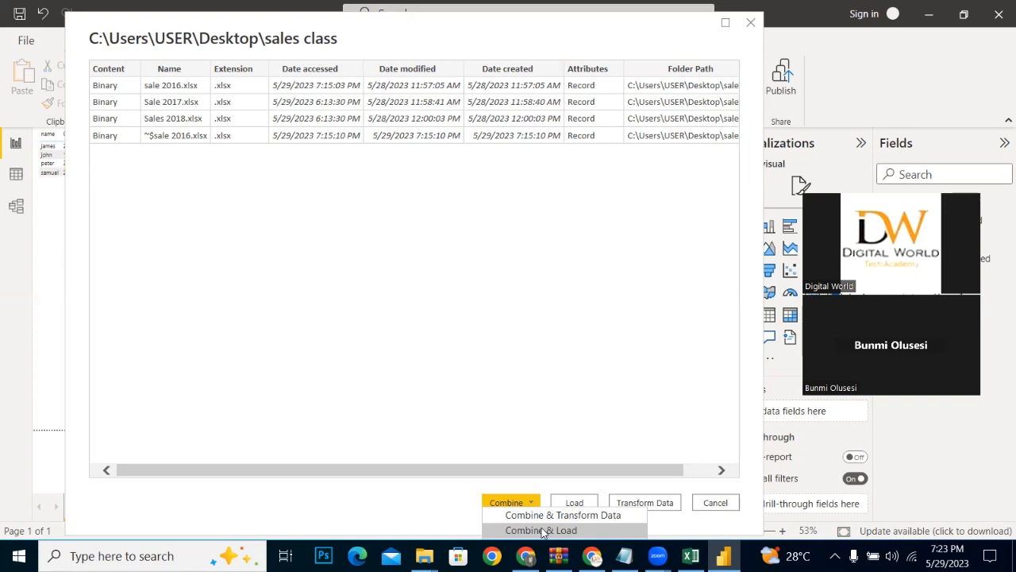
pyautogui.click(624, 487)
pyautogui.click(632, 502)
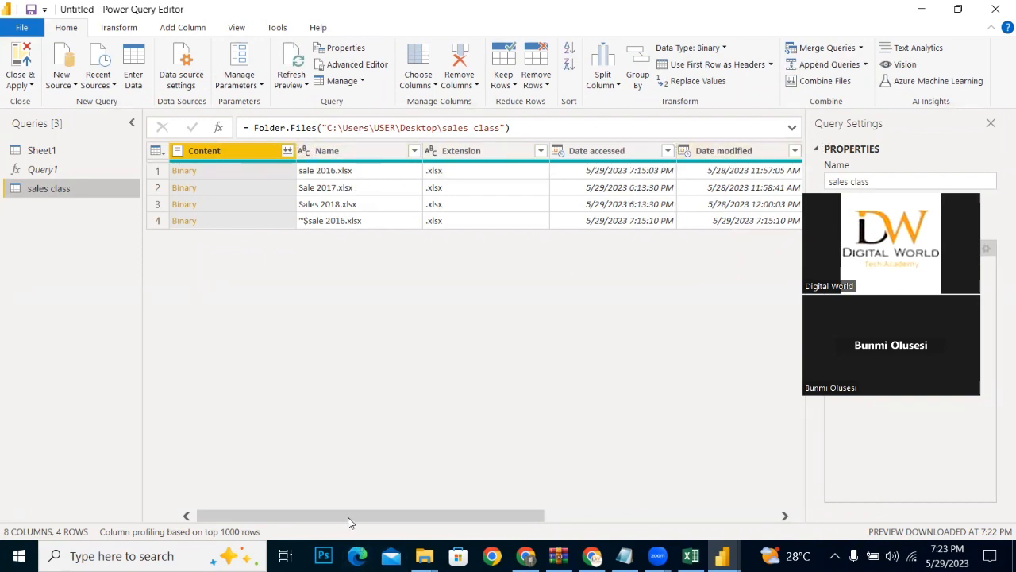
# Step: Combine the sales class files using the first file as the sample and Sheet1 as the object to extract
pyautogui.moveTo(349, 522); pyautogui.dragTo(472, 516)
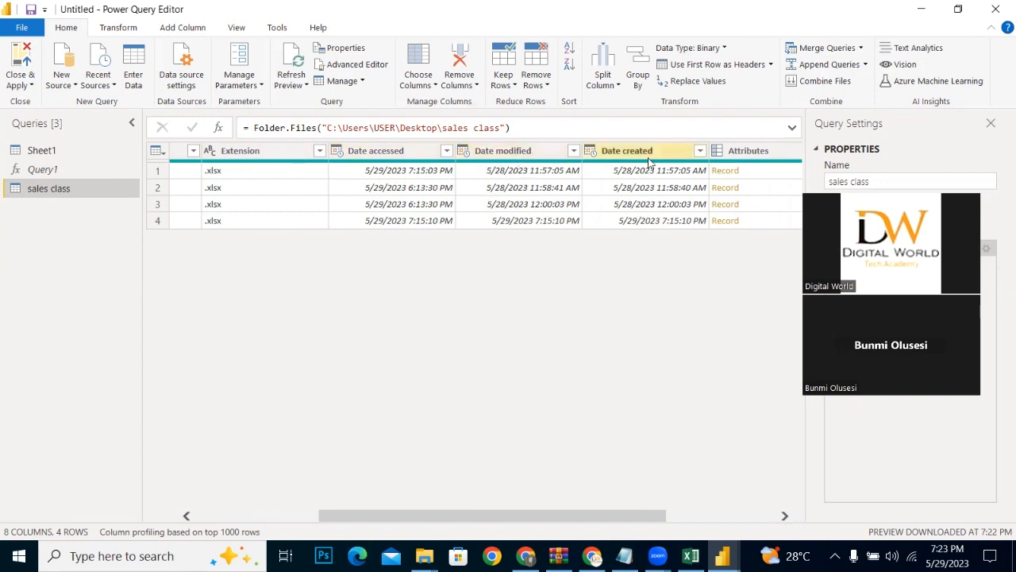
pyautogui.moveTo(564, 518); pyautogui.dragTo(440, 518)
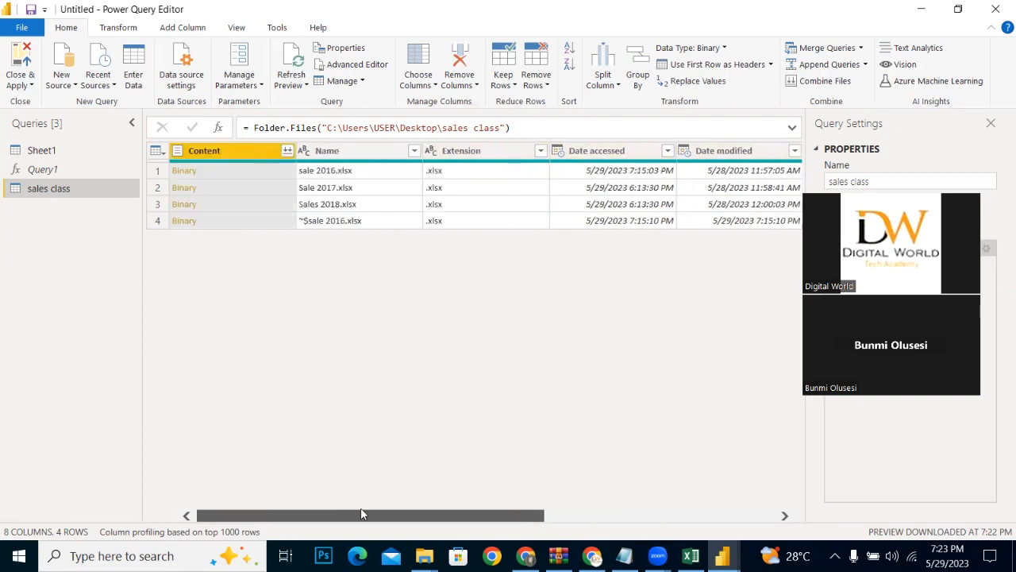
pyautogui.click(283, 155)
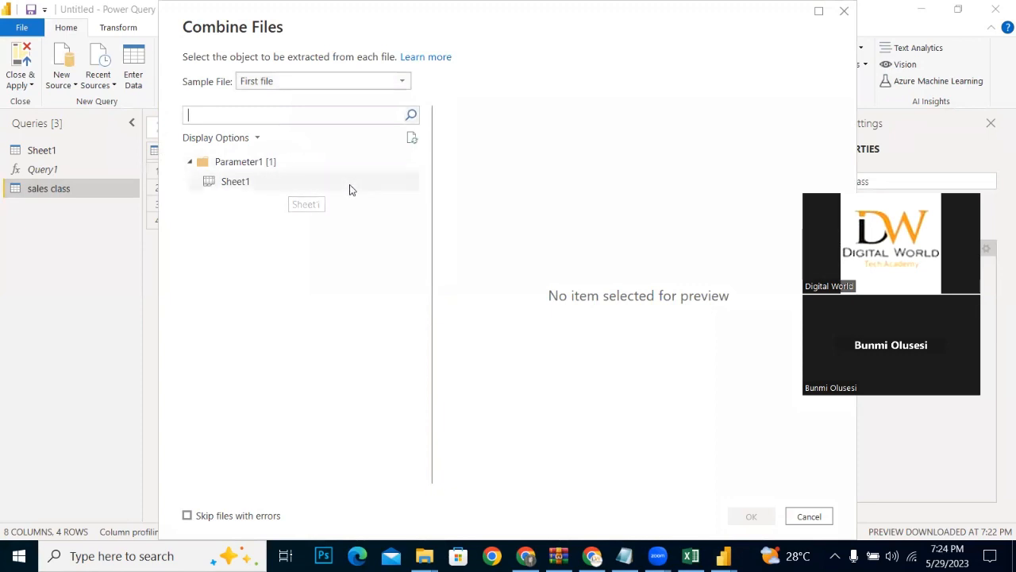
pyautogui.click(250, 189)
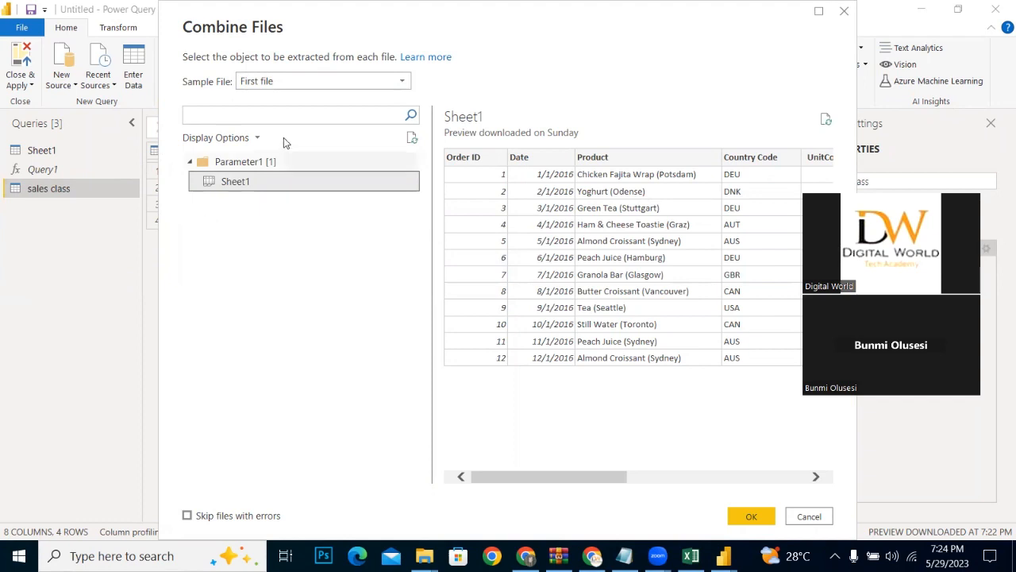
pyautogui.click(274, 82)
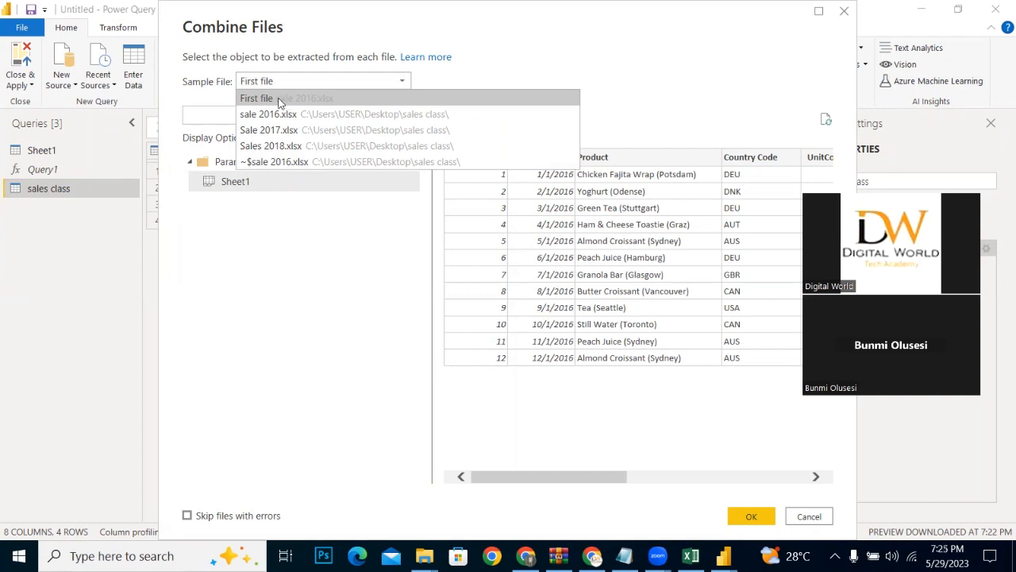
pyautogui.click(278, 99)
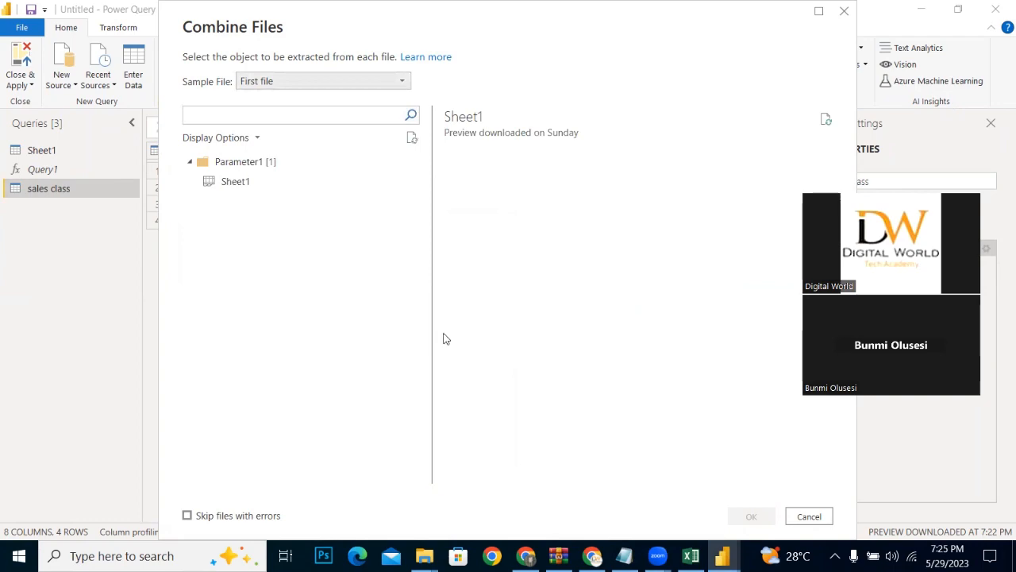
pyautogui.click(269, 182)
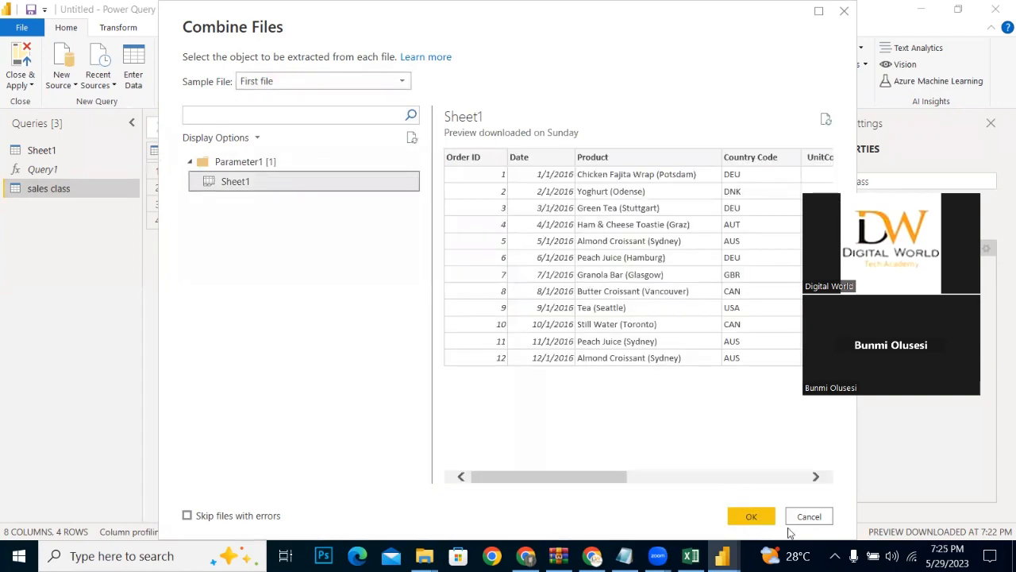
pyautogui.click(750, 516)
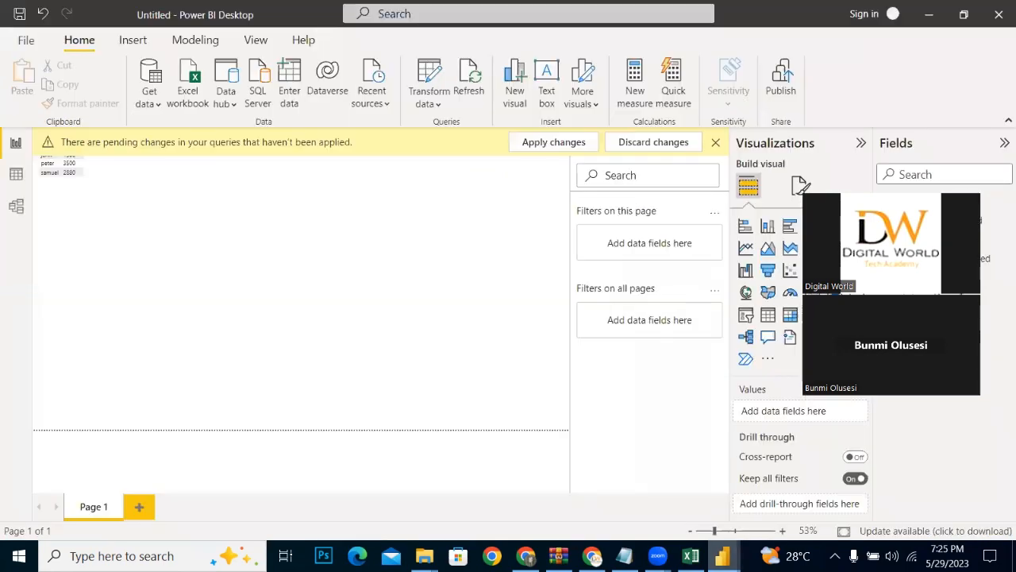
# Step: Return to the Power Query Editor window and examine the rows and columns of the combined sales class table
pyautogui.moveTo(721, 555)
pyautogui.click(810, 492)
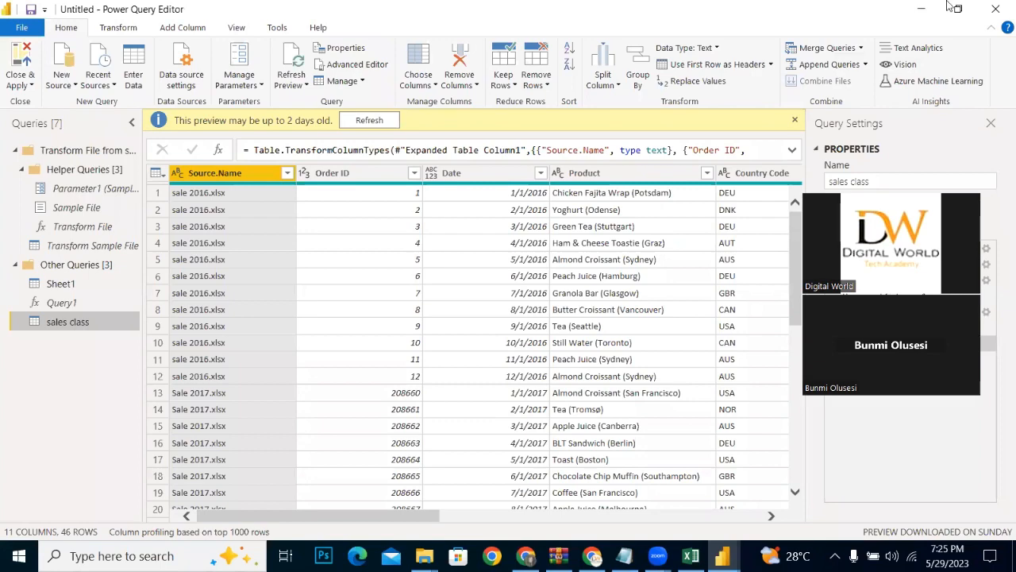
pyautogui.moveTo(799, 248); pyautogui.dragTo(779, 221)
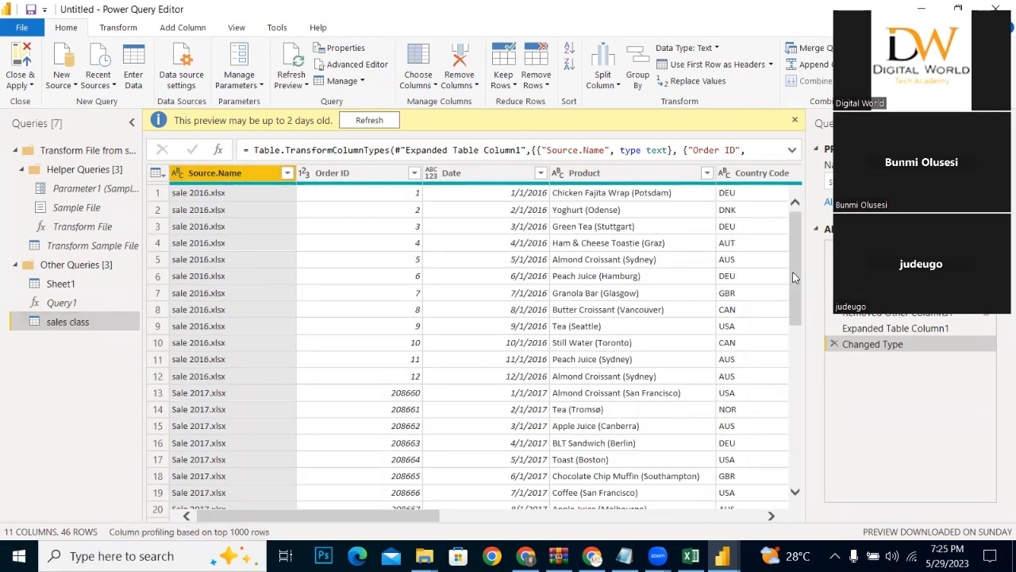
pyautogui.moveTo(794, 332); pyautogui.dragTo(801, 167)
pyautogui.moveTo(280, 515); pyautogui.dragTo(797, 494)
pyautogui.click(794, 493)
pyautogui.moveTo(683, 516); pyautogui.dragTo(237, 545)
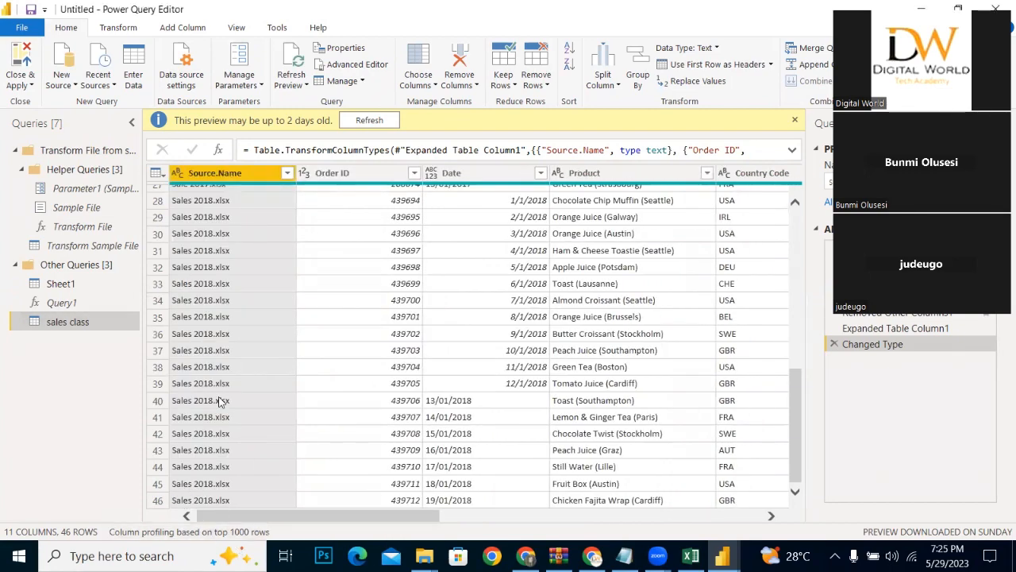
pyautogui.moveTo(796, 449); pyautogui.dragTo(817, 234)
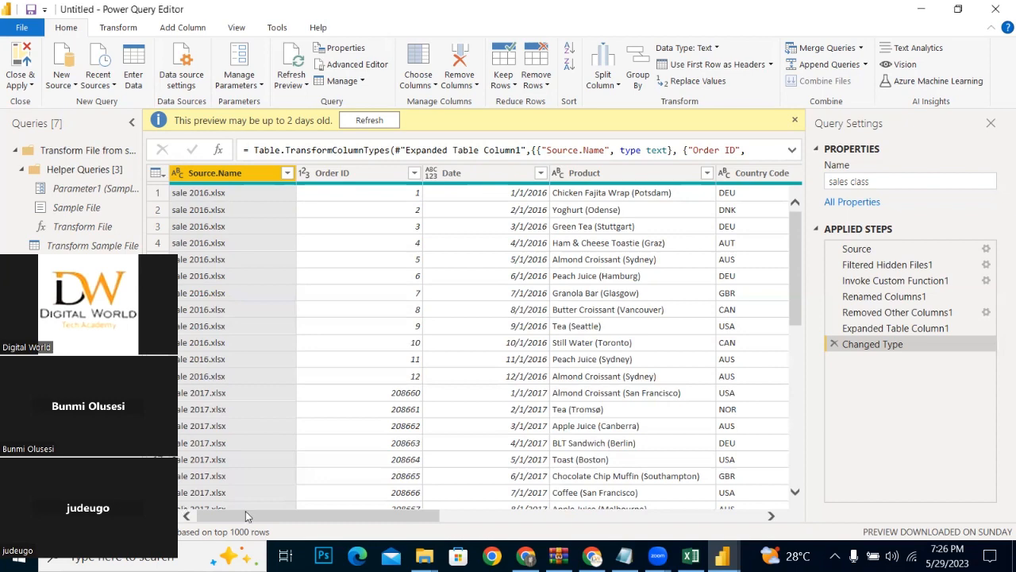
pyautogui.moveTo(254, 516); pyautogui.dragTo(184, 486)
# Step: Review the Expanded Table Column1, Removed Other Columns1 and Source applied steps, checking the source folder path without changing it
pyautogui.click(871, 330)
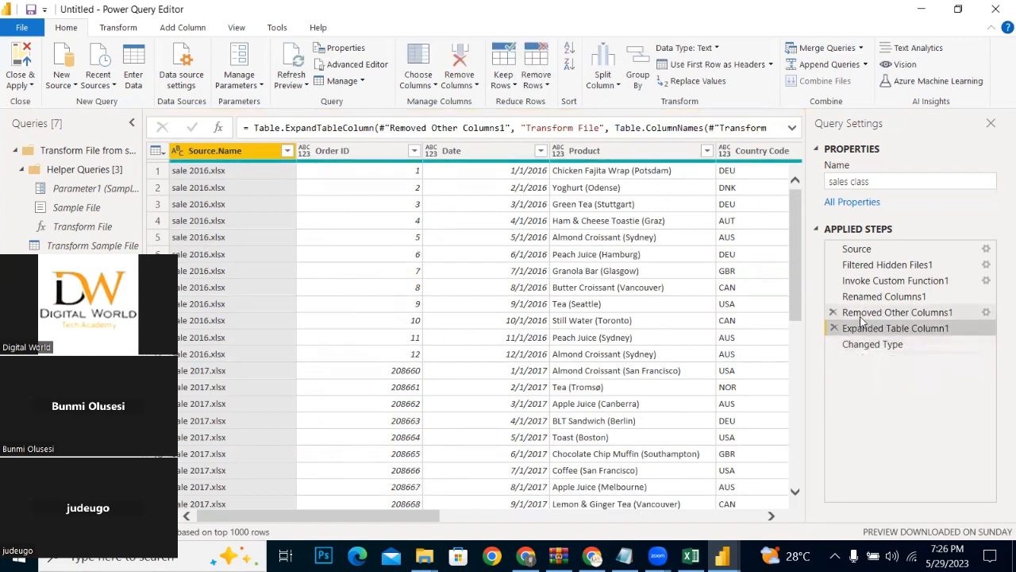
pyautogui.click(862, 314)
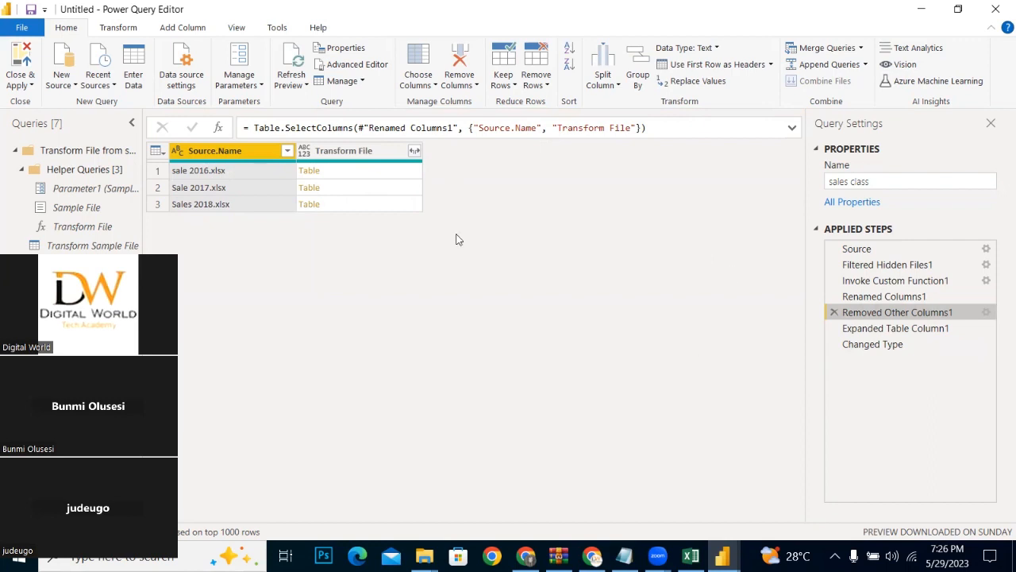
pyautogui.click(854, 249)
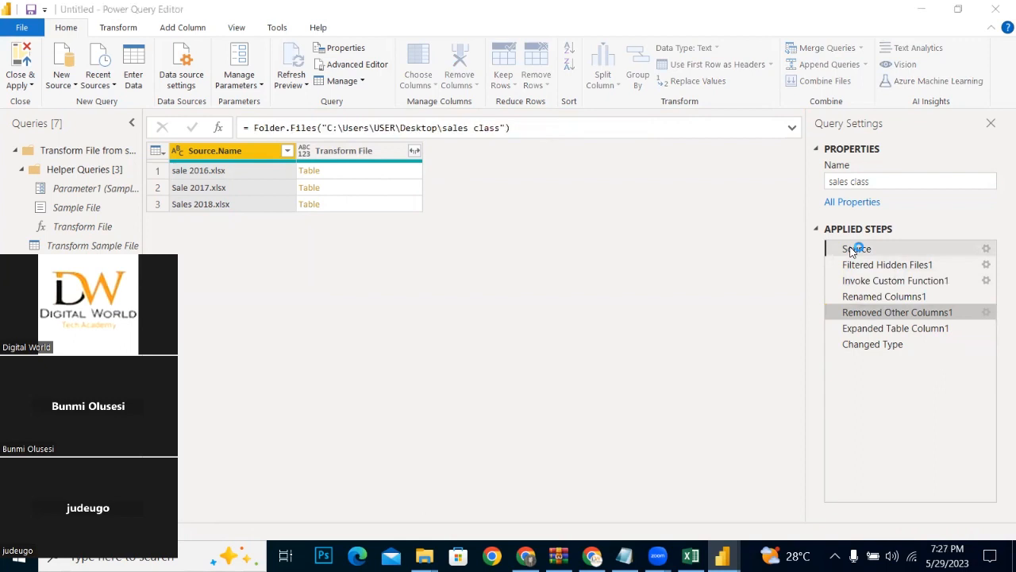
pyautogui.doubleClick(854, 249)
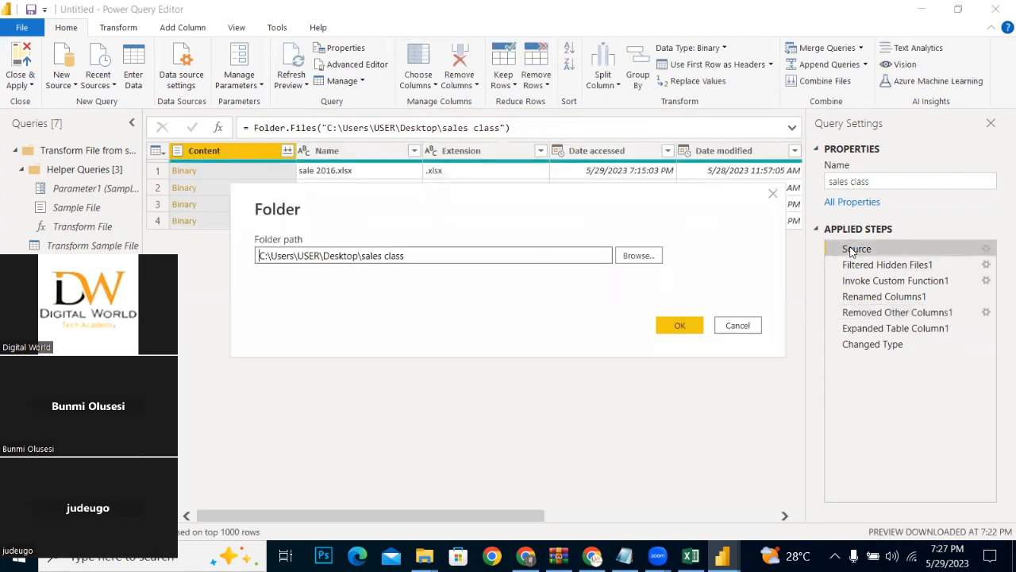
pyautogui.click(721, 326)
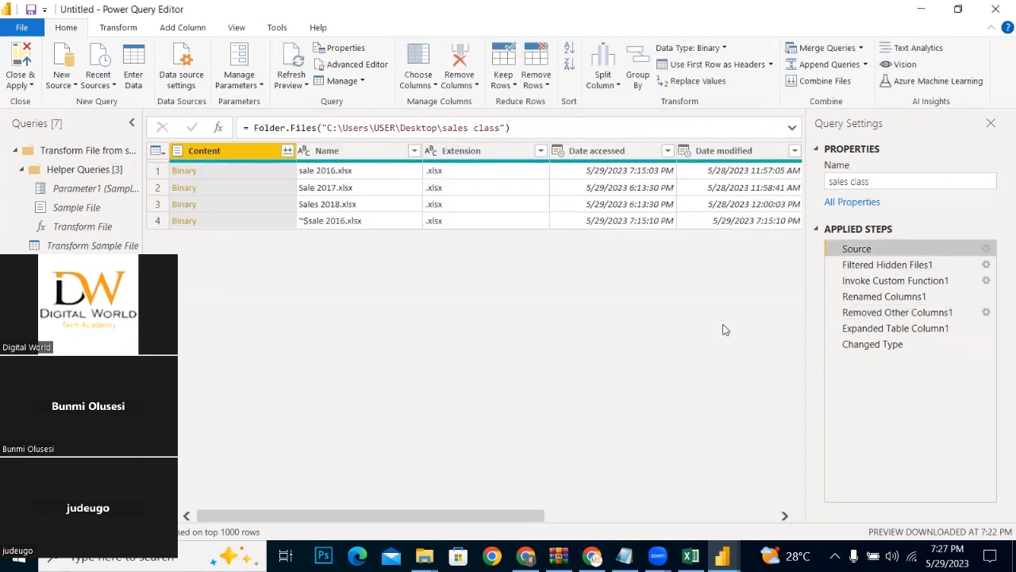
# Step: Compare the table at the Source, Filtered Hidden Files1, Invoke Custom Function1, Renamed Columns1 and Removed Other Columns1 applied steps
pyautogui.click(865, 268)
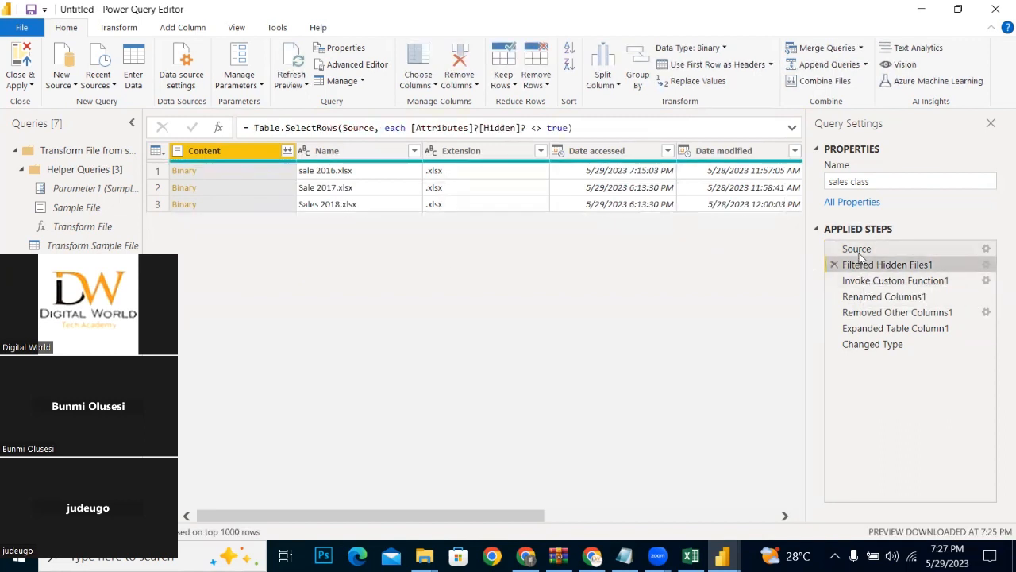
pyautogui.click(860, 251)
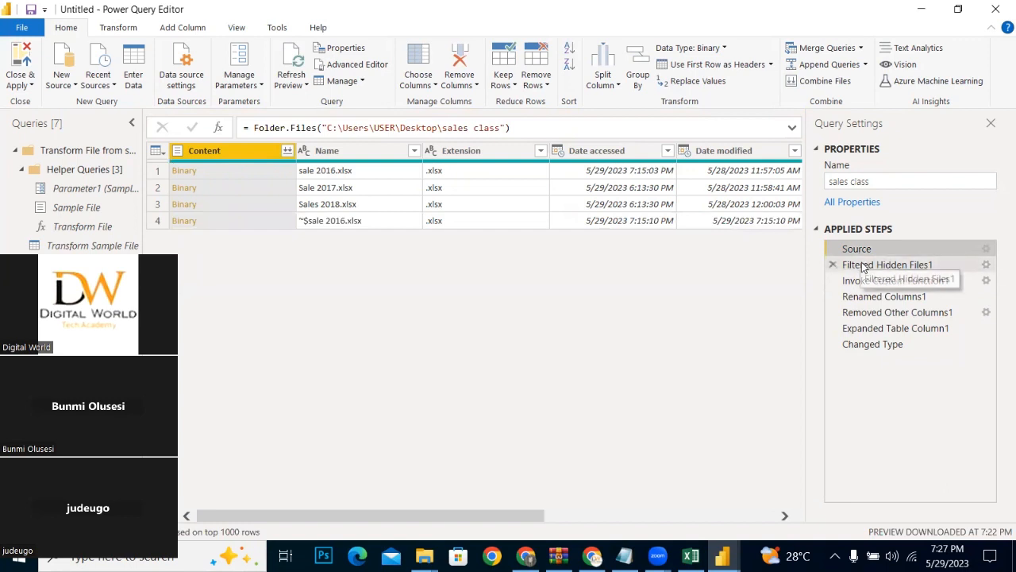
pyautogui.click(867, 266)
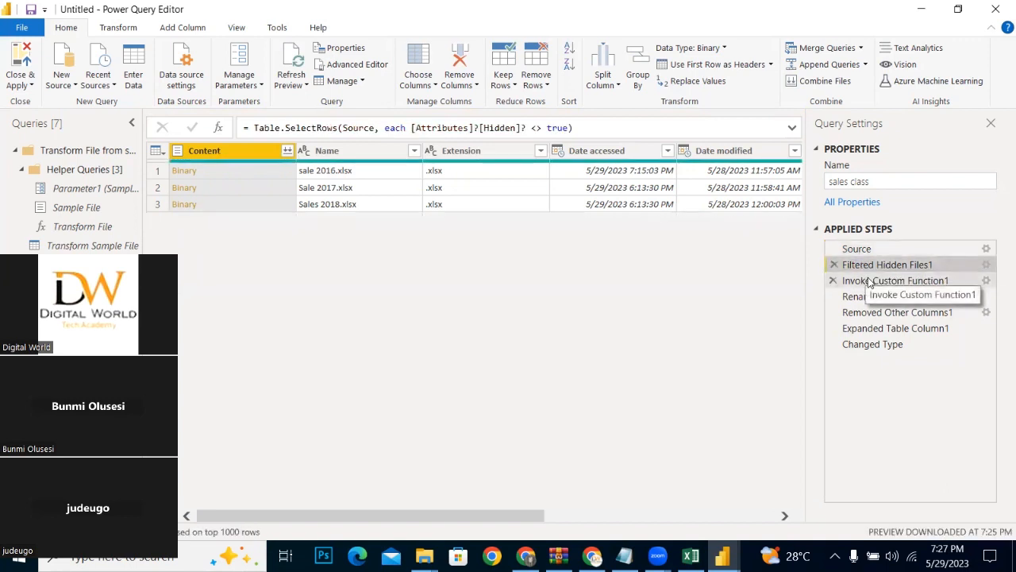
pyautogui.click(871, 283)
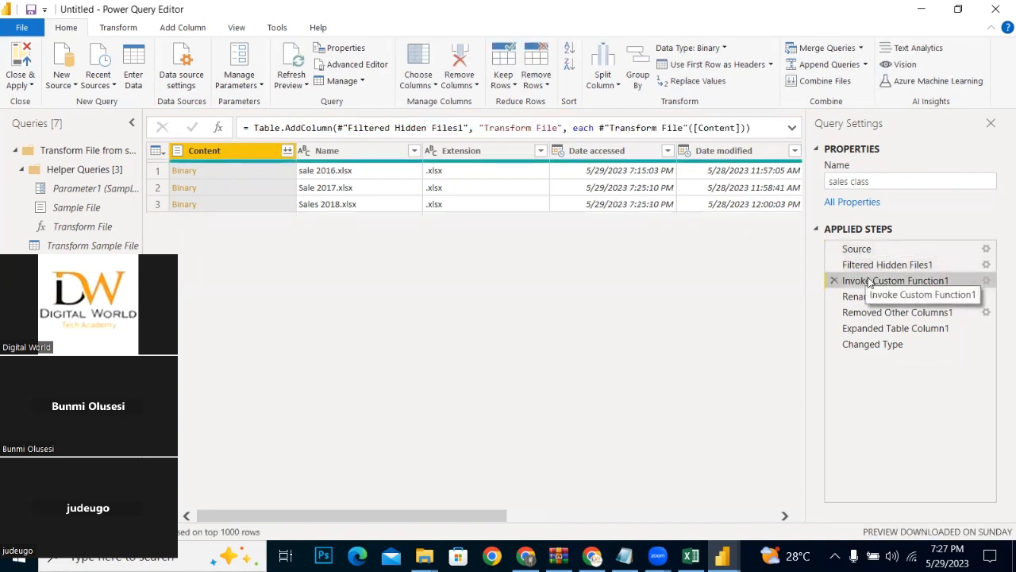
pyautogui.moveTo(486, 518); pyautogui.dragTo(810, 453)
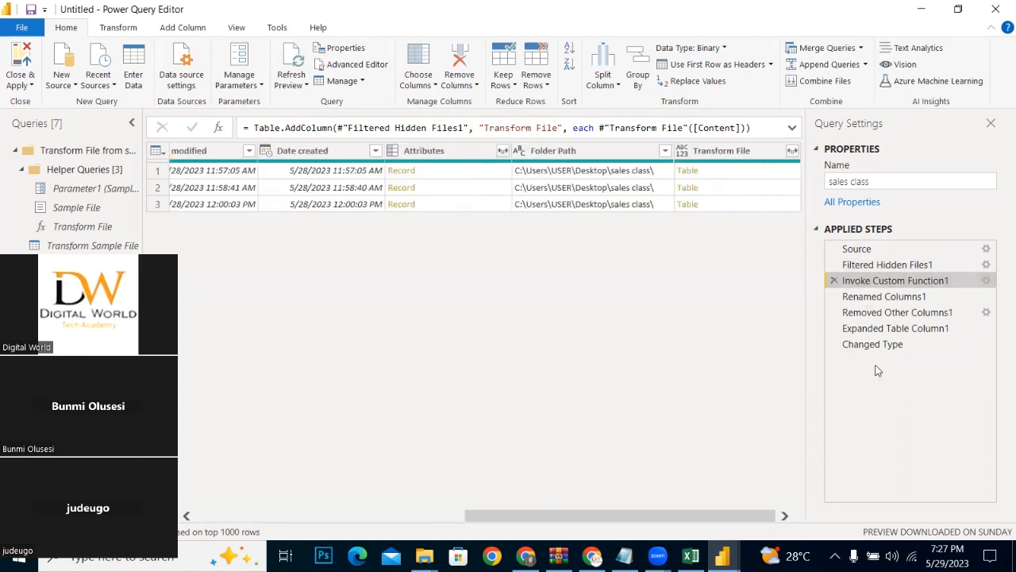
pyautogui.click(863, 298)
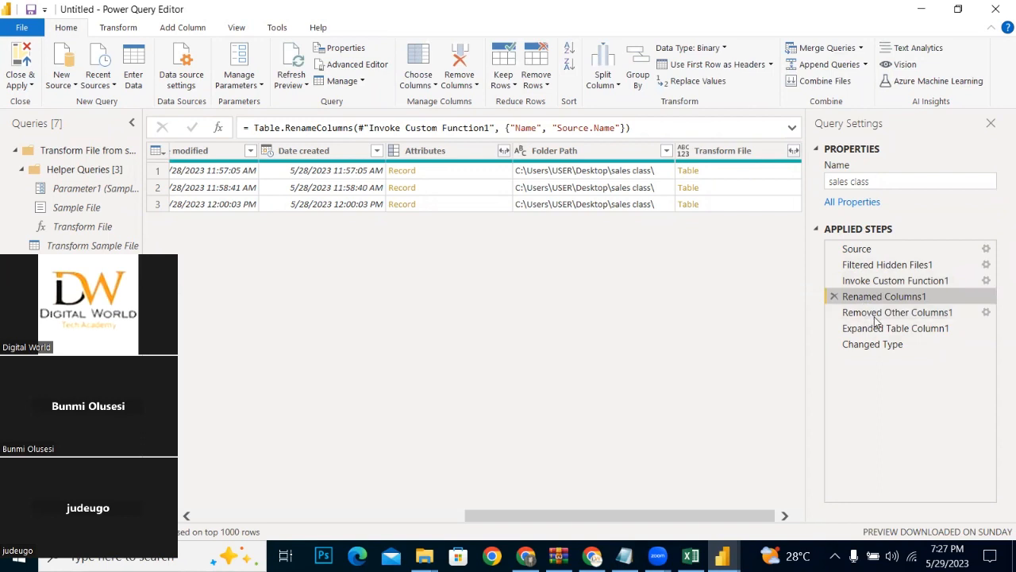
pyautogui.click(874, 315)
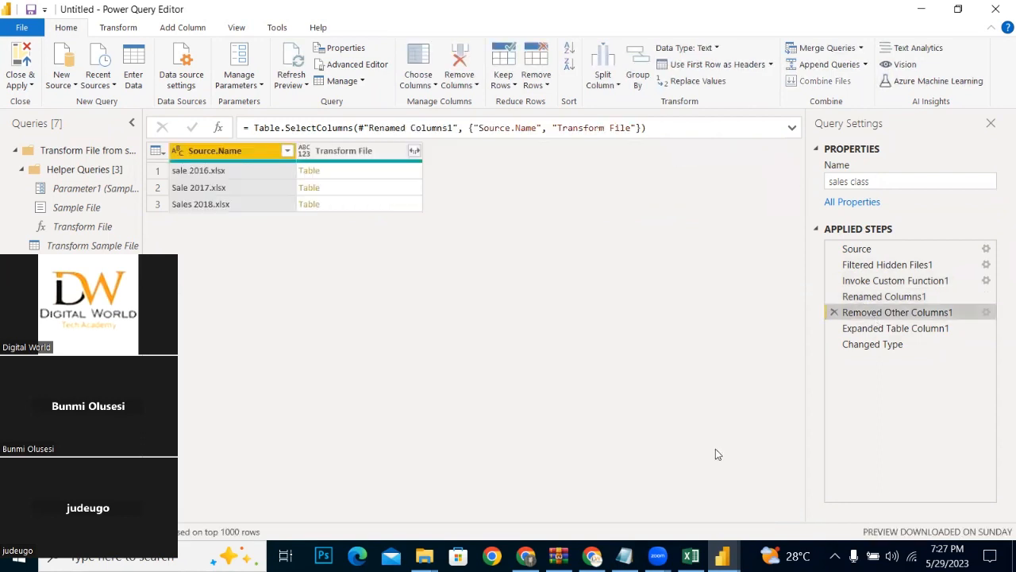
pyautogui.click(861, 296)
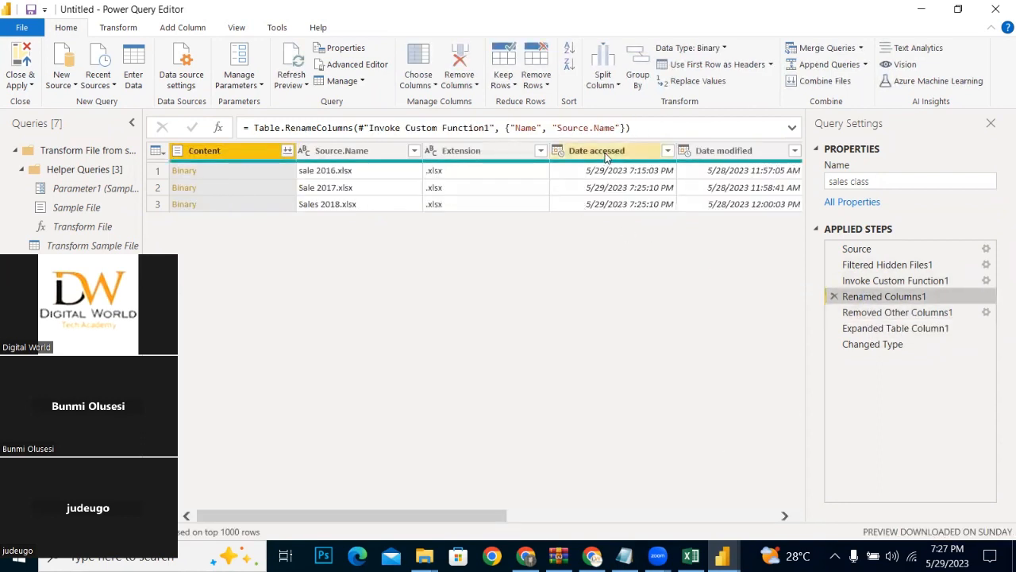
# Step: Delete the Changed Type and Expanded Table Column1 applied steps so the query ends at Removed Other Columns1
pyautogui.click(901, 314)
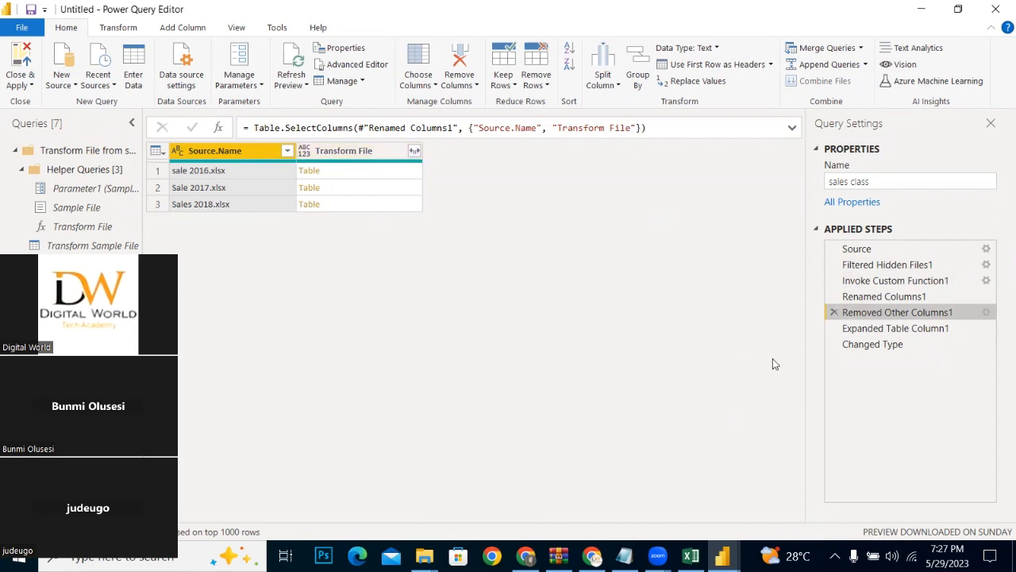
pyautogui.click(833, 345)
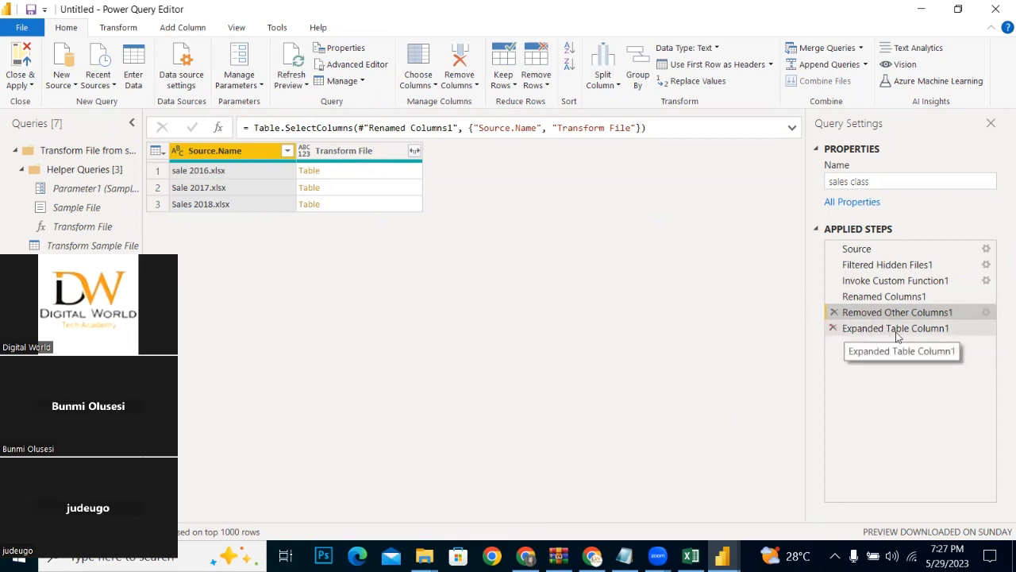
pyautogui.click(833, 329)
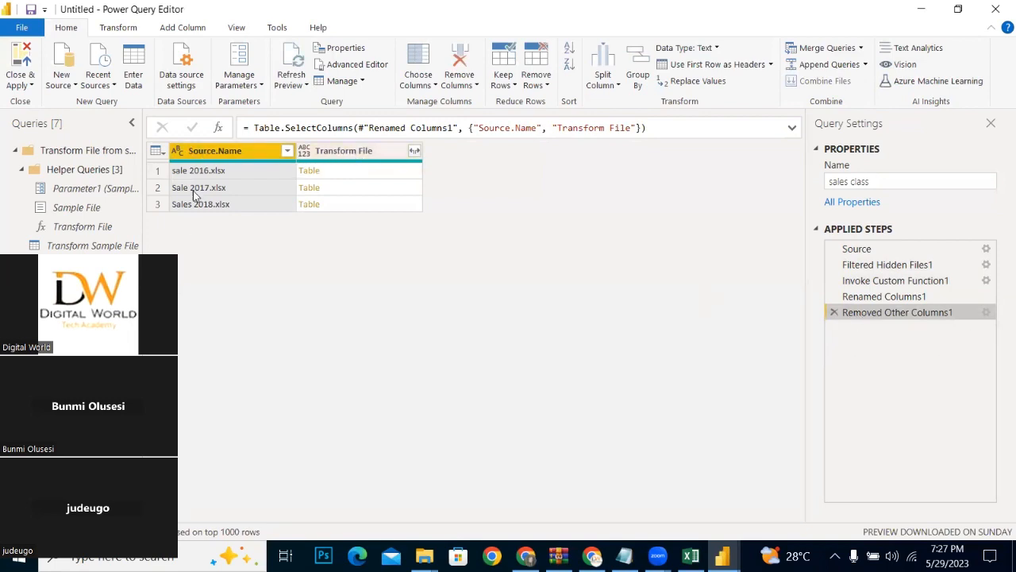
# Step: Try to expand the Transform File column with Order ID, Date, Product, Country Code, UnitCost, UnitPrice, SalesQuantity and TotalProfit
pyautogui.click(416, 151)
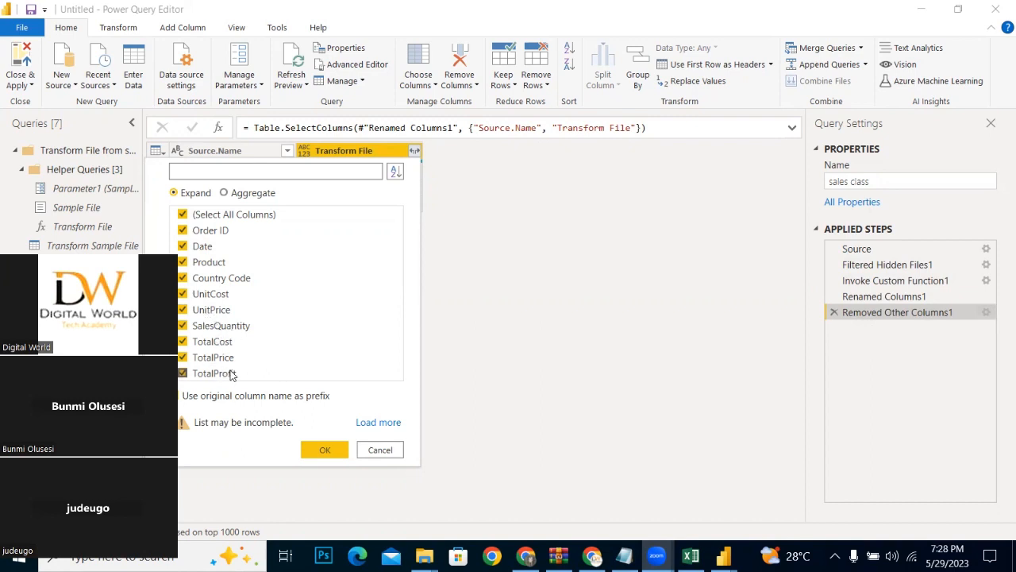
pyautogui.click(183, 214)
pyautogui.click(183, 230)
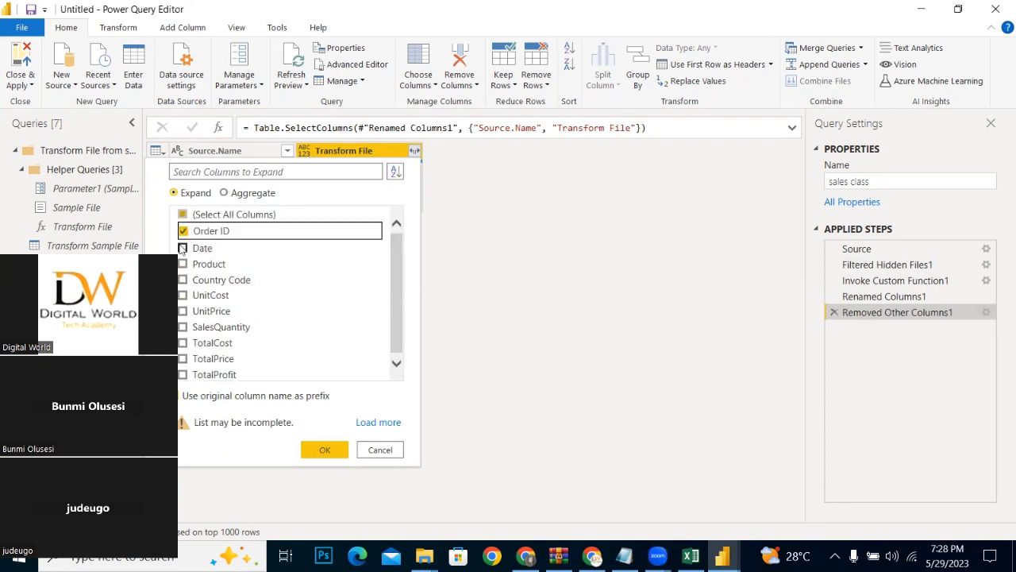
pyautogui.click(183, 248)
pyautogui.click(182, 264)
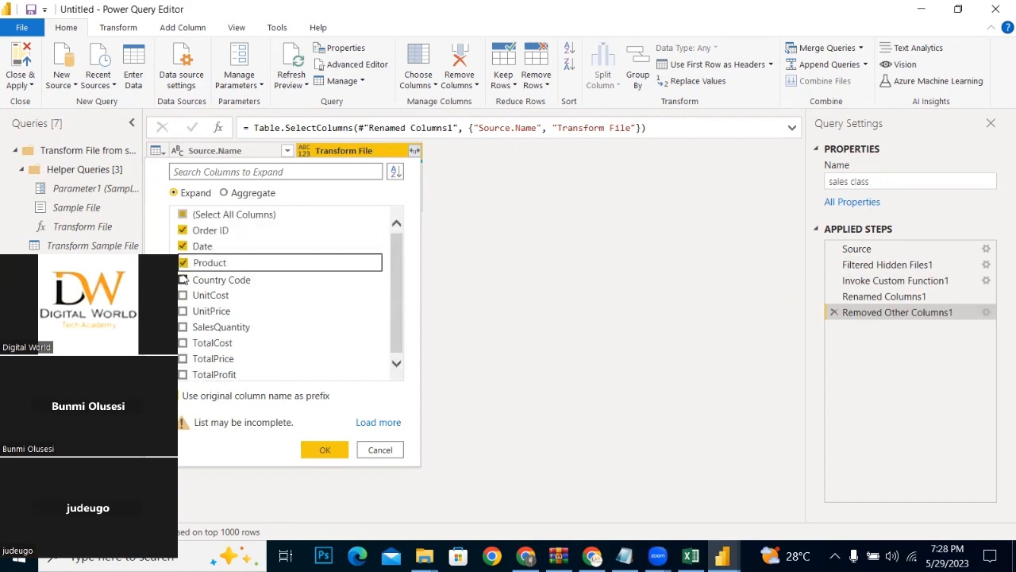
pyautogui.click(183, 280)
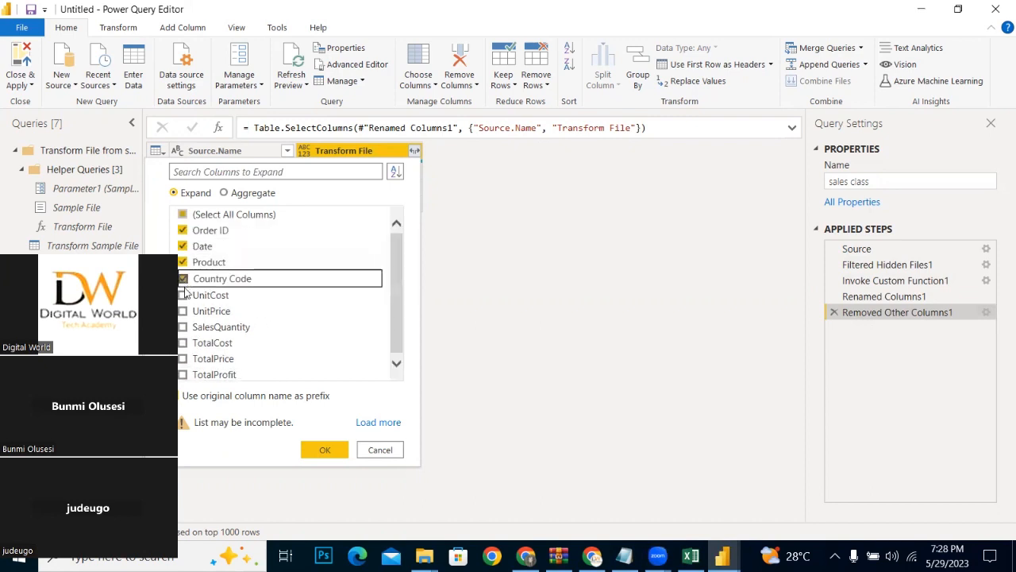
pyautogui.click(184, 296)
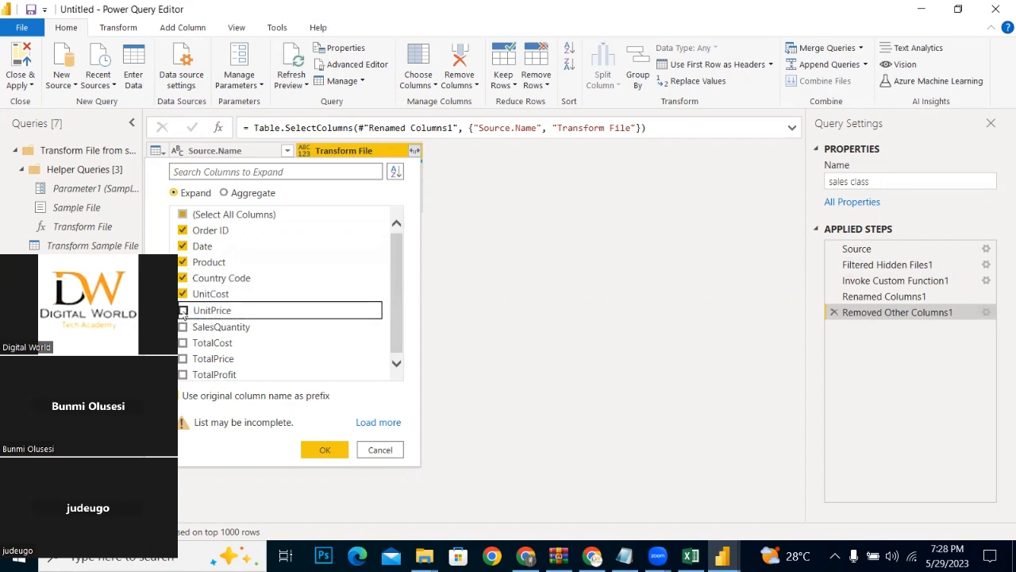
pyautogui.click(184, 329)
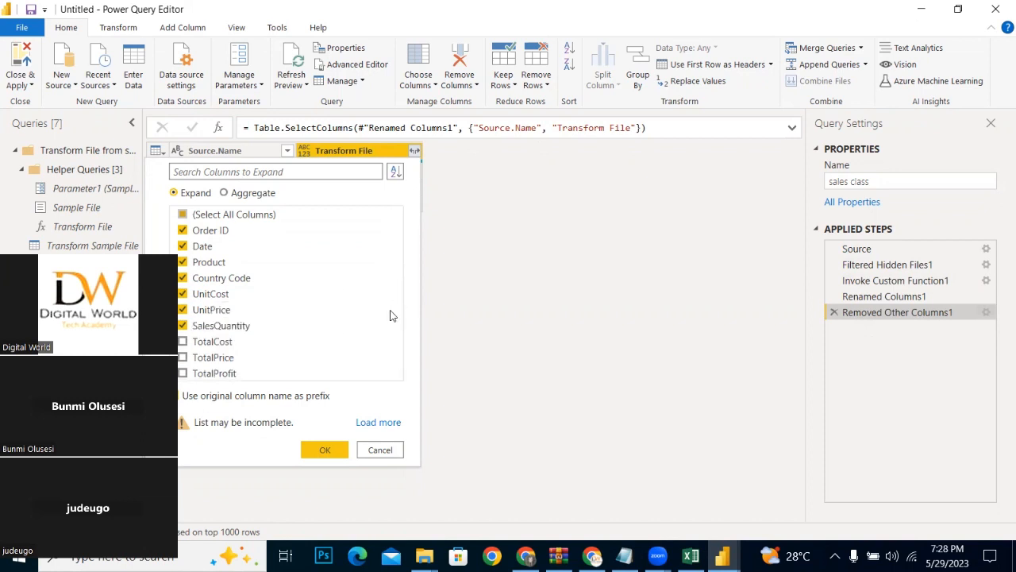
pyautogui.click(198, 374)
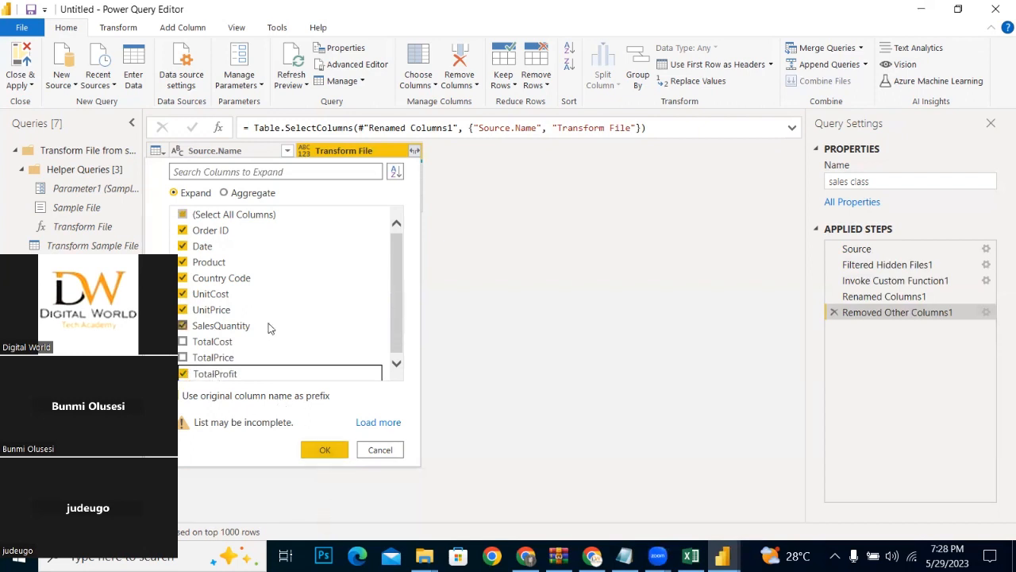
pyautogui.click(340, 450)
pyautogui.click(546, 179)
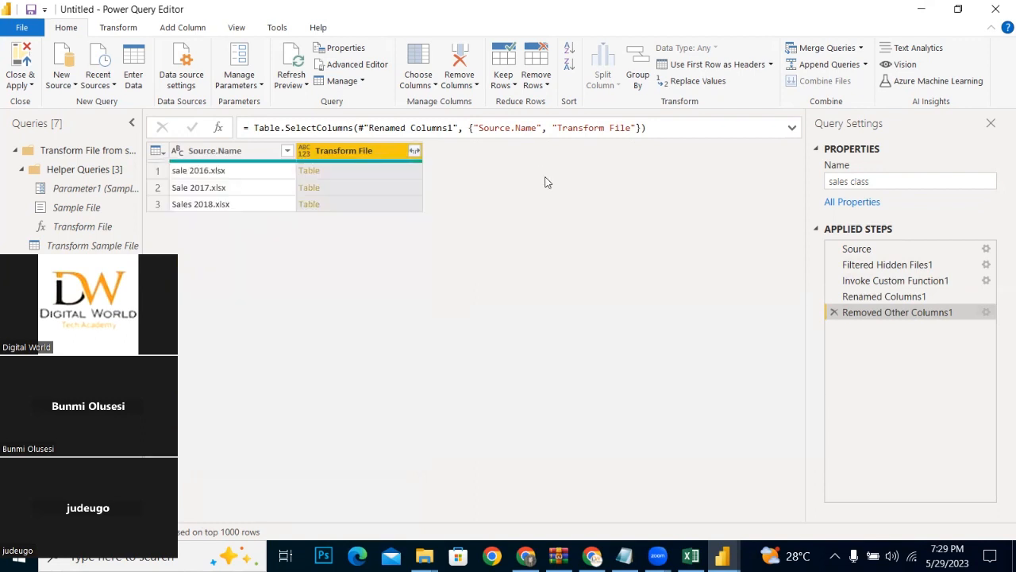
# Step: Drill into the Sale 2017.xlsx nested table, and delete the resulting Changed Type and Transform File1 applied steps
pyautogui.click(311, 188)
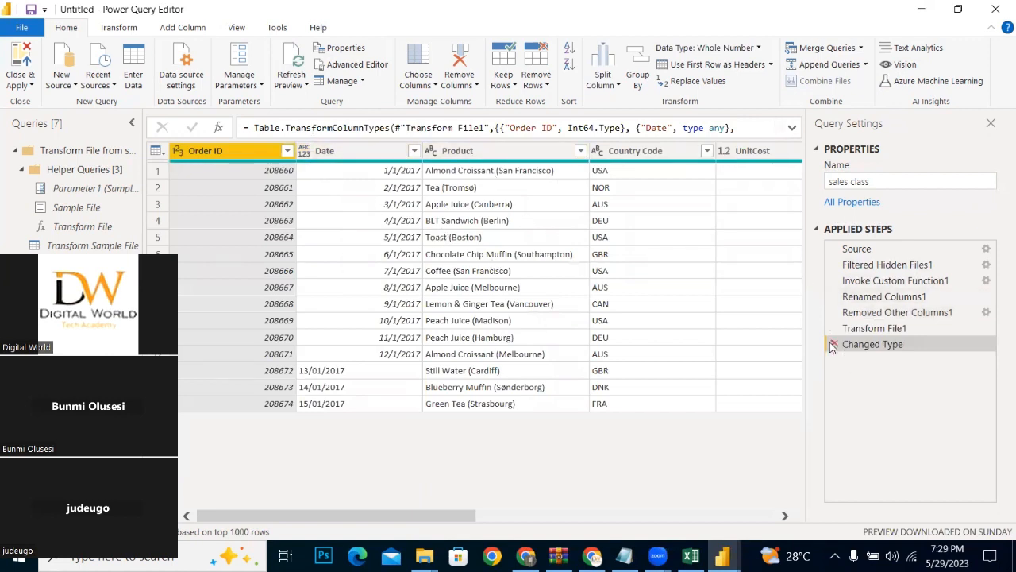
pyautogui.click(833, 345)
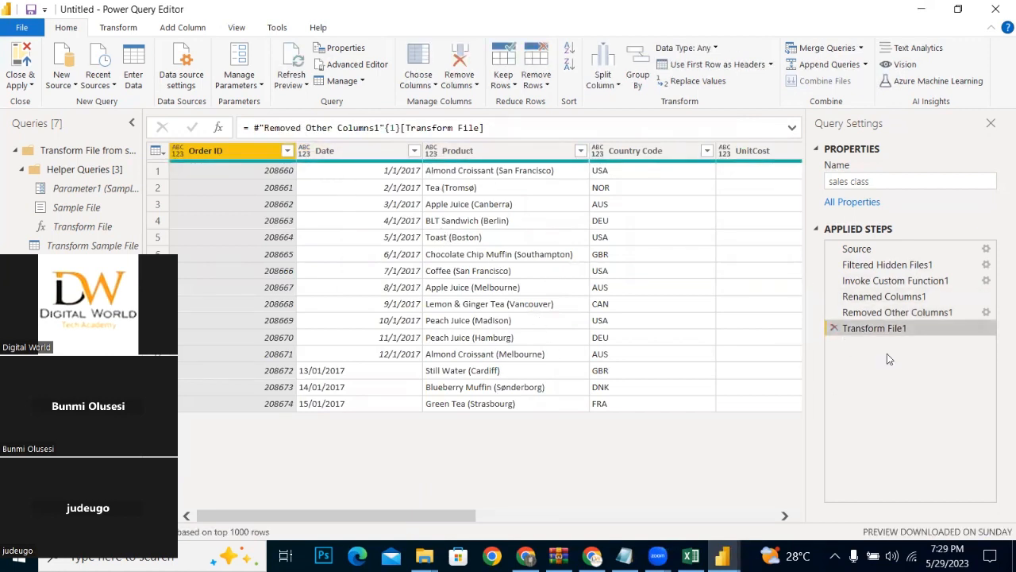
pyautogui.click(834, 328)
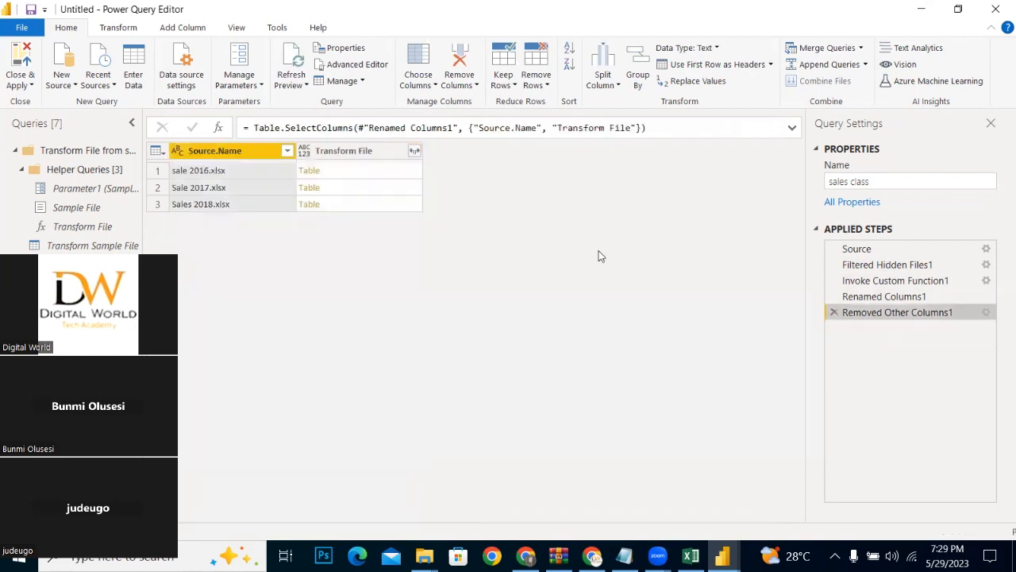
# Step: Preview the nested tables of sale 2016.xlsx and Sale 2017.xlsx in the Transform File column
pyautogui.click(361, 171)
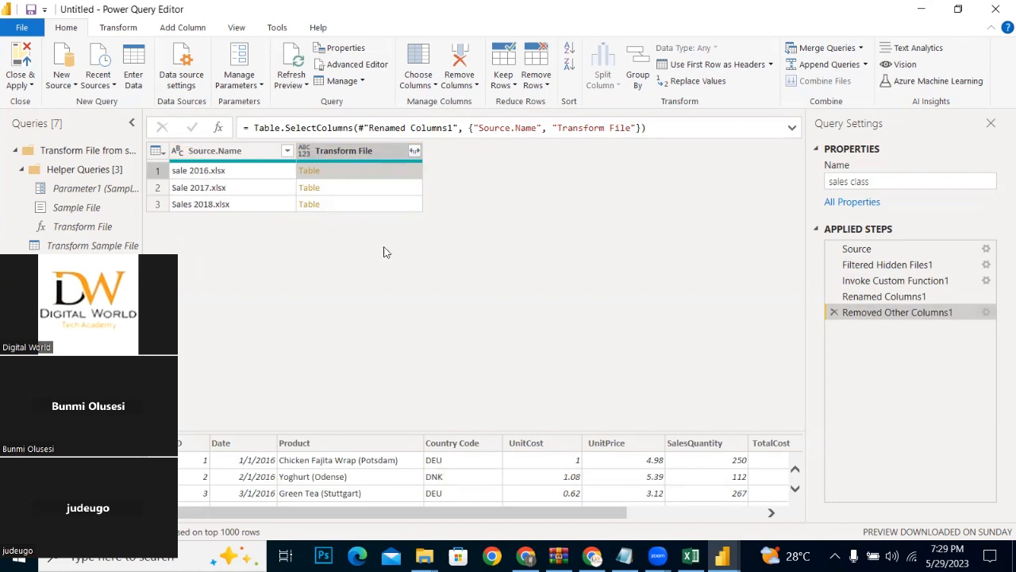
pyautogui.click(370, 191)
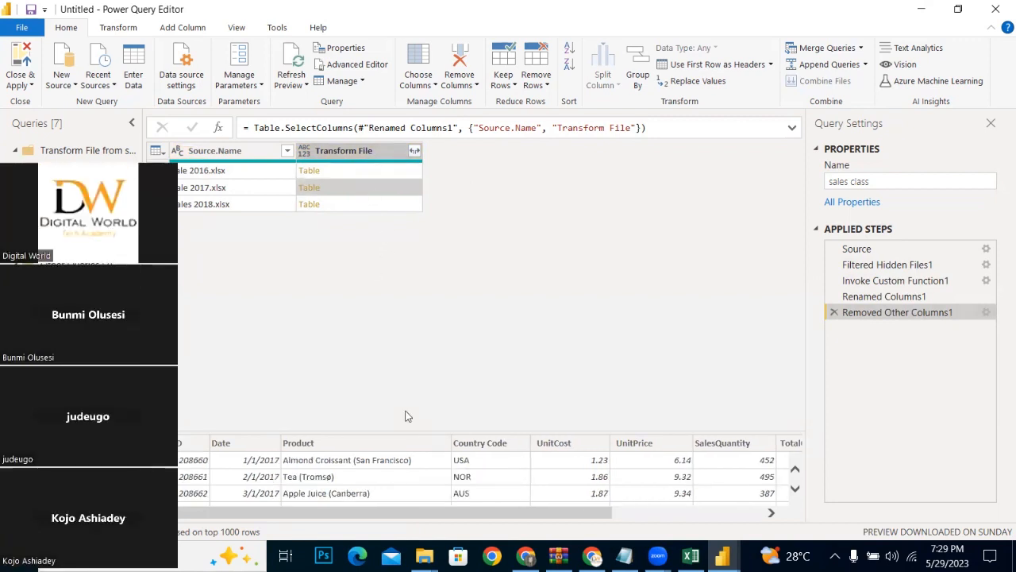
# Step: Expand the Transform File column without UnitPrice, TotalCost and TotalPrice, and look through the expanded columns
pyautogui.click(414, 150)
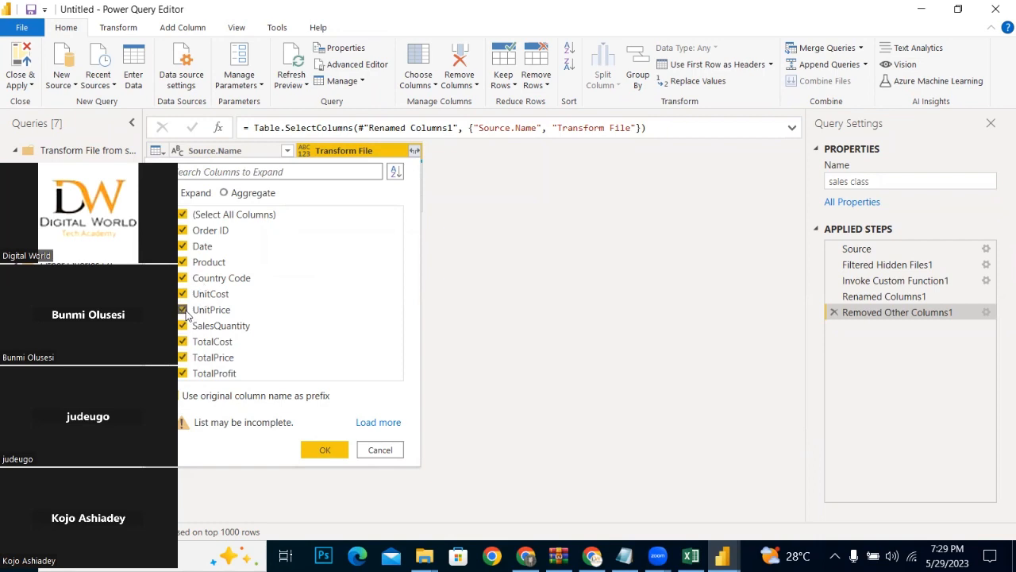
pyautogui.click(184, 342)
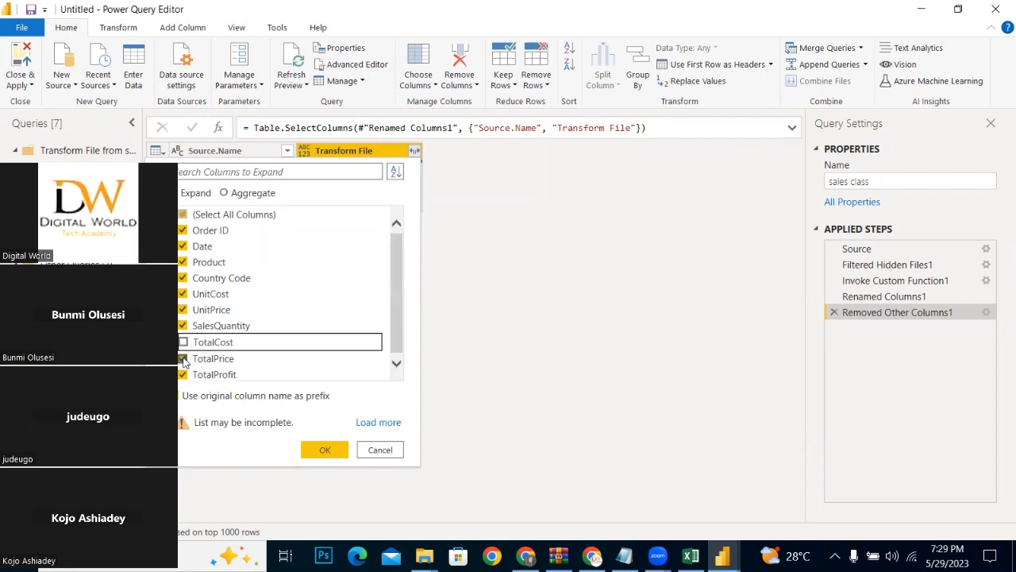
pyautogui.click(184, 357)
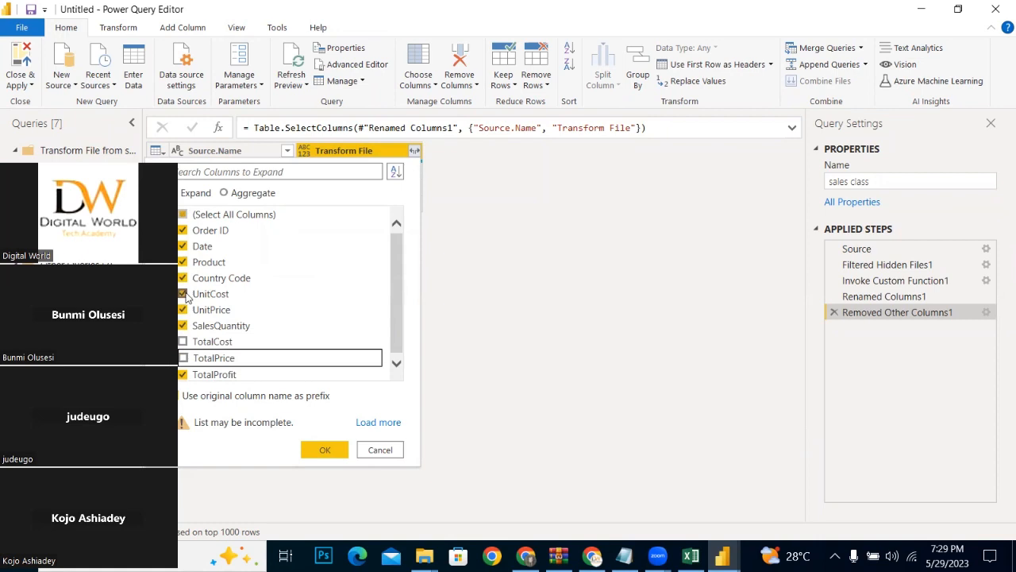
pyautogui.click(184, 294)
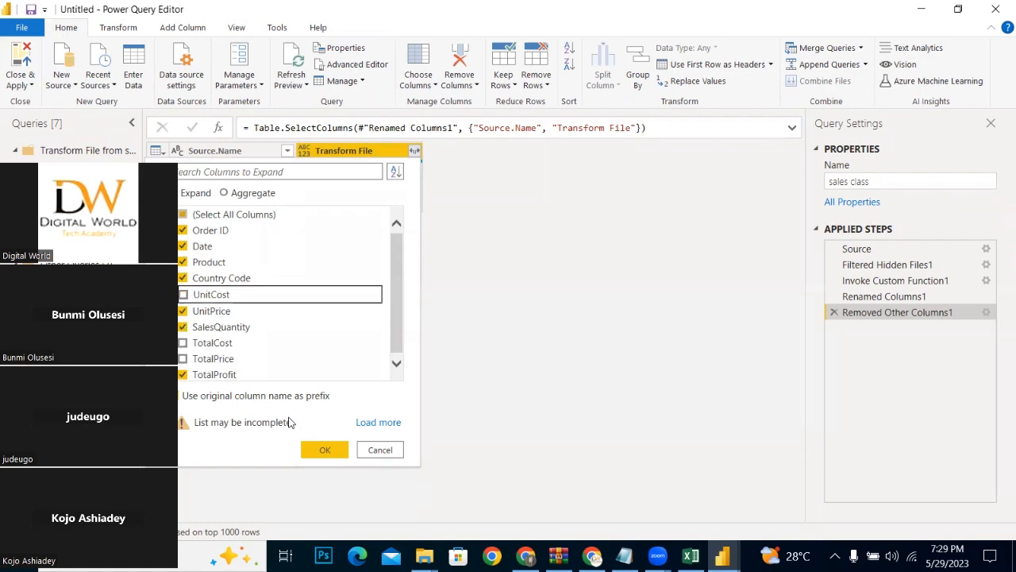
pyautogui.click(183, 294)
pyautogui.click(183, 311)
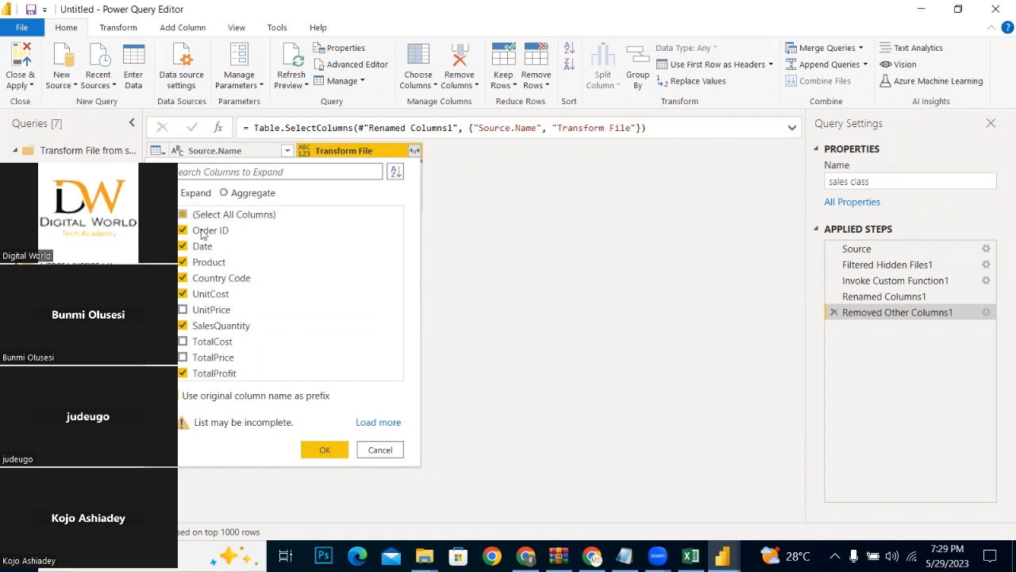
pyautogui.click(324, 450)
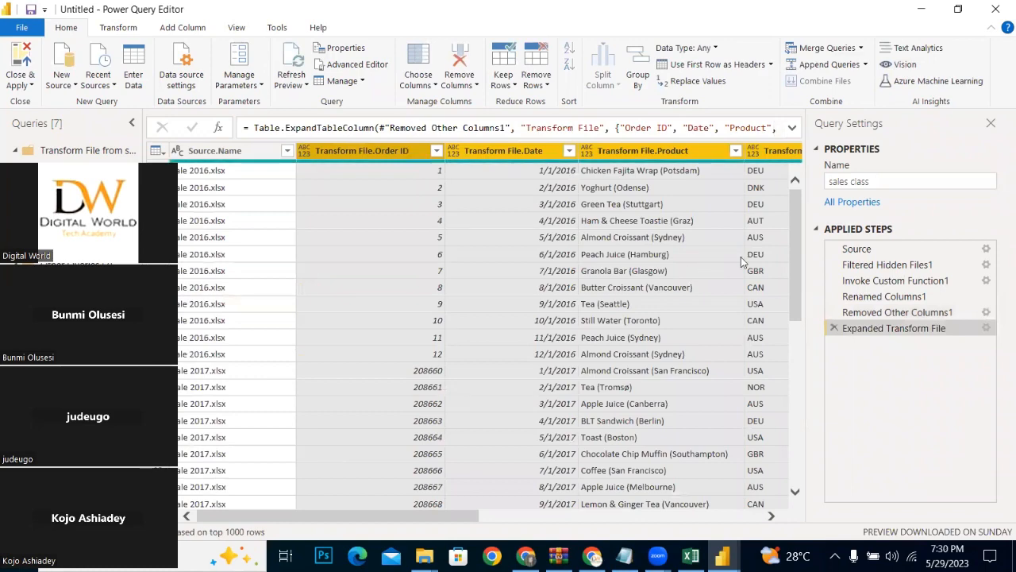
pyautogui.moveTo(457, 517); pyautogui.dragTo(810, 469)
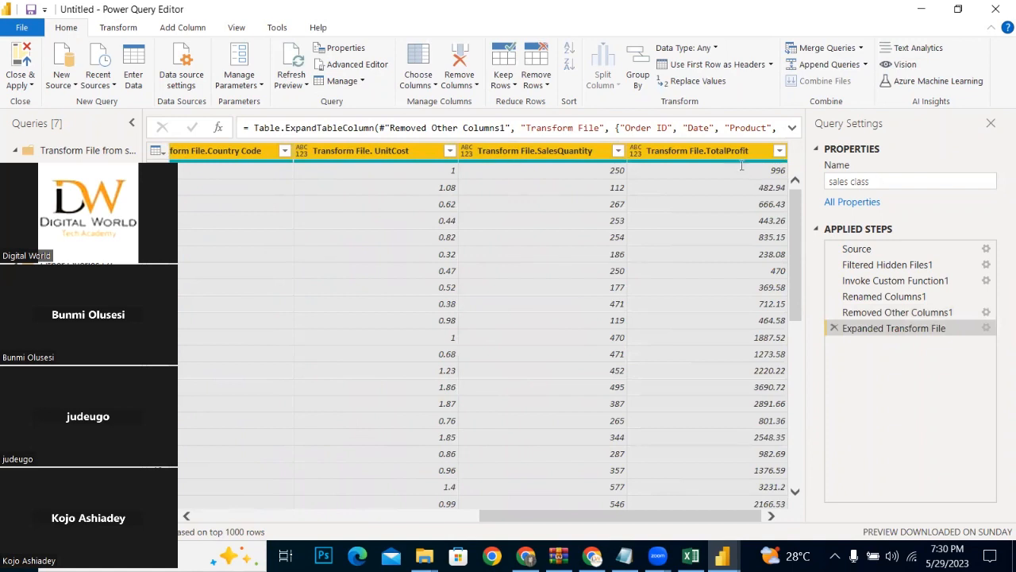
pyautogui.moveTo(571, 516); pyautogui.dragTo(625, 525)
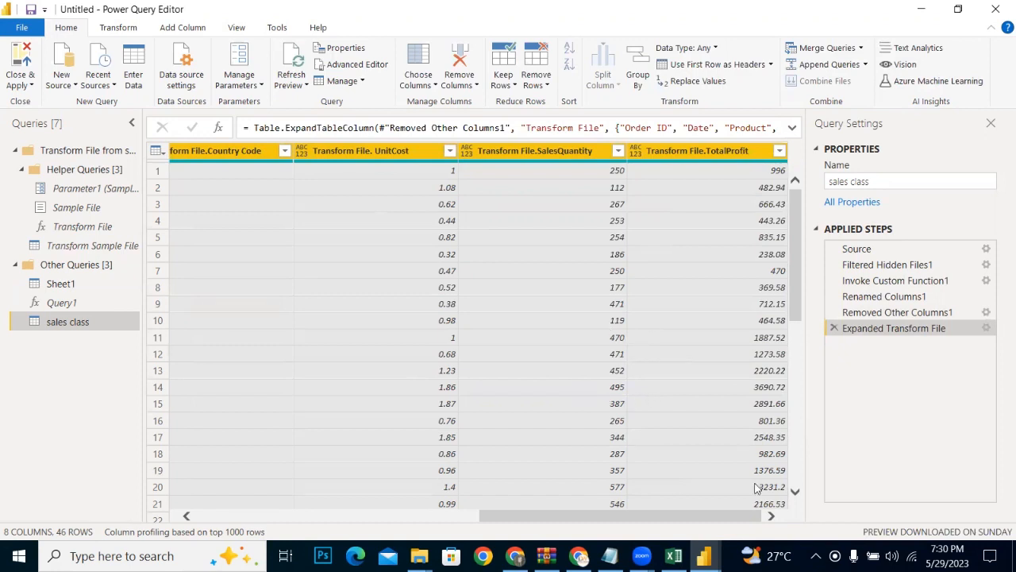
# Step: Delete the Expanded Transform File applied step and expand the Transform File column again with only Order ID
pyautogui.click(835, 328)
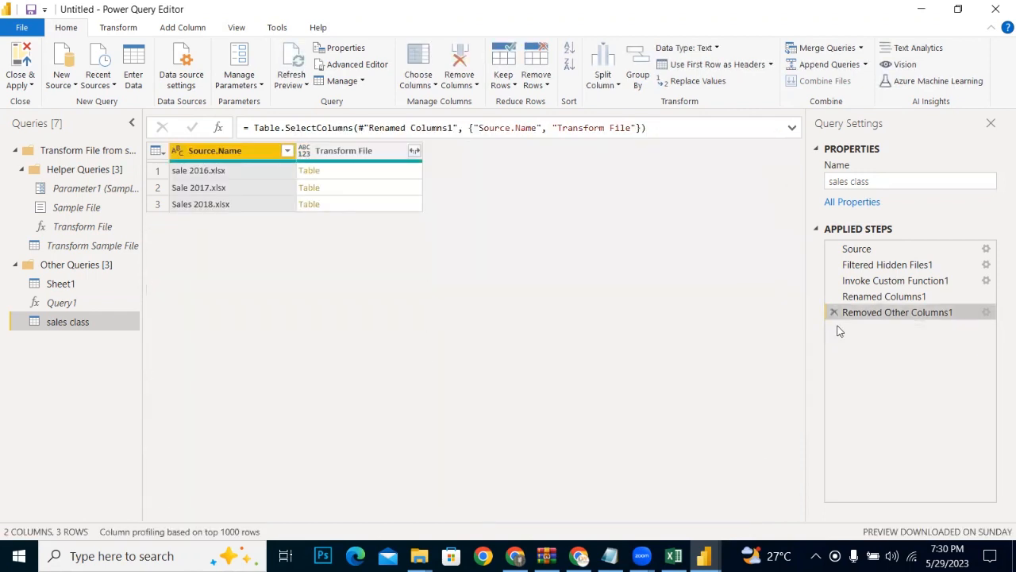
pyautogui.click(414, 151)
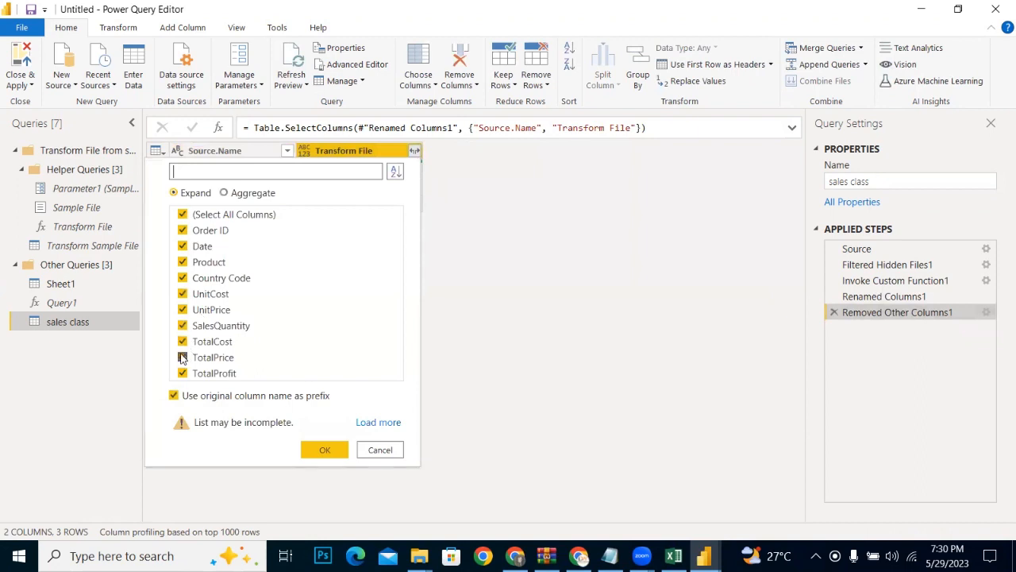
pyautogui.click(182, 358)
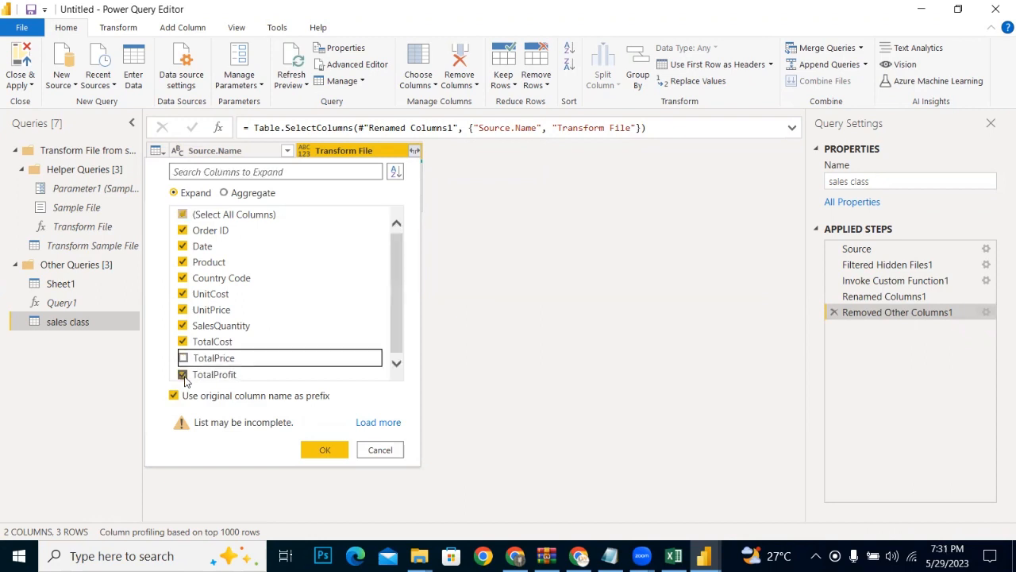
pyautogui.click(183, 373)
pyautogui.click(183, 325)
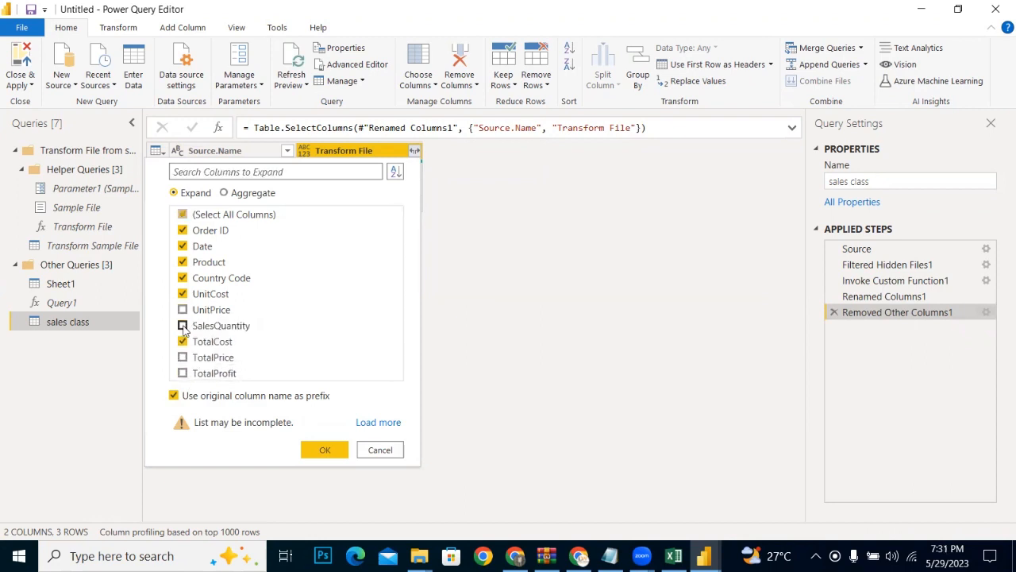
pyautogui.click(183, 311)
pyautogui.click(183, 310)
pyautogui.click(183, 341)
pyautogui.click(183, 310)
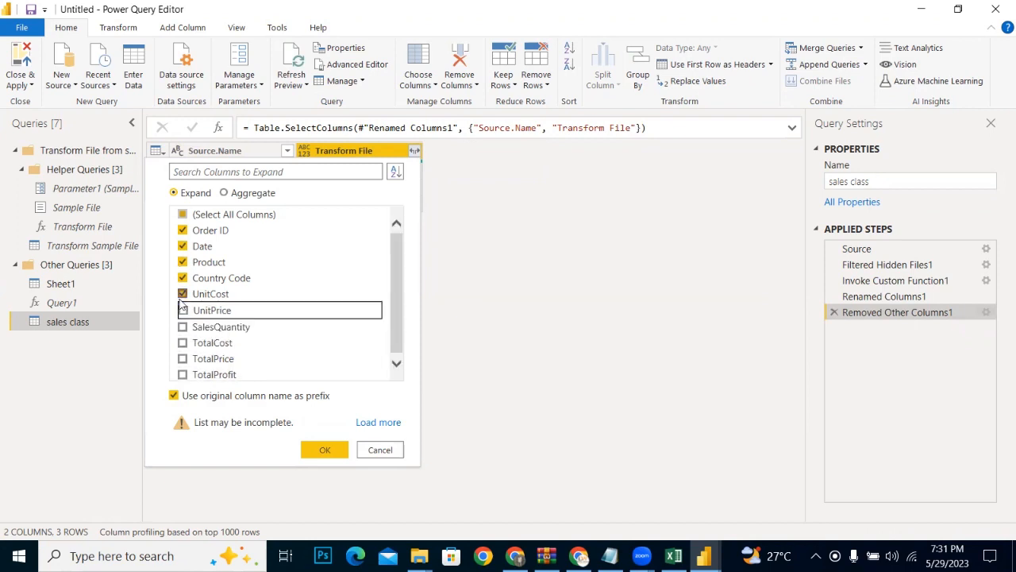
pyautogui.click(183, 294)
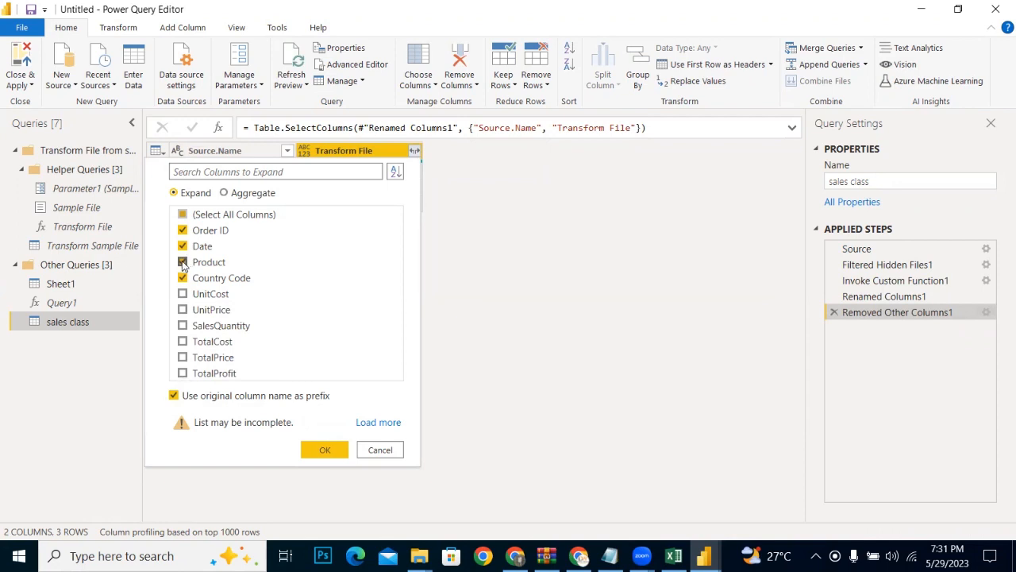
pyautogui.click(183, 276)
pyautogui.click(182, 262)
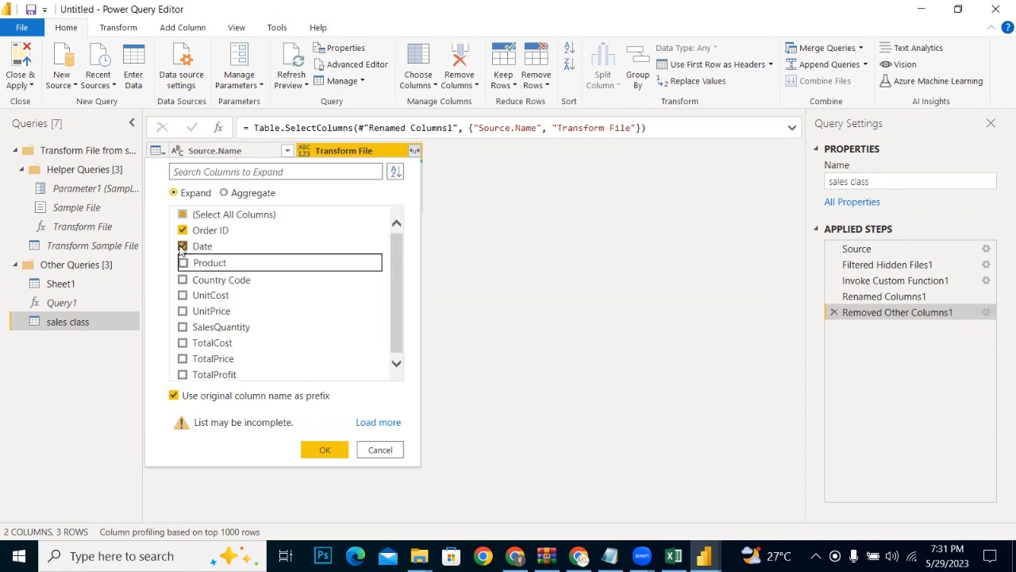
pyautogui.click(183, 246)
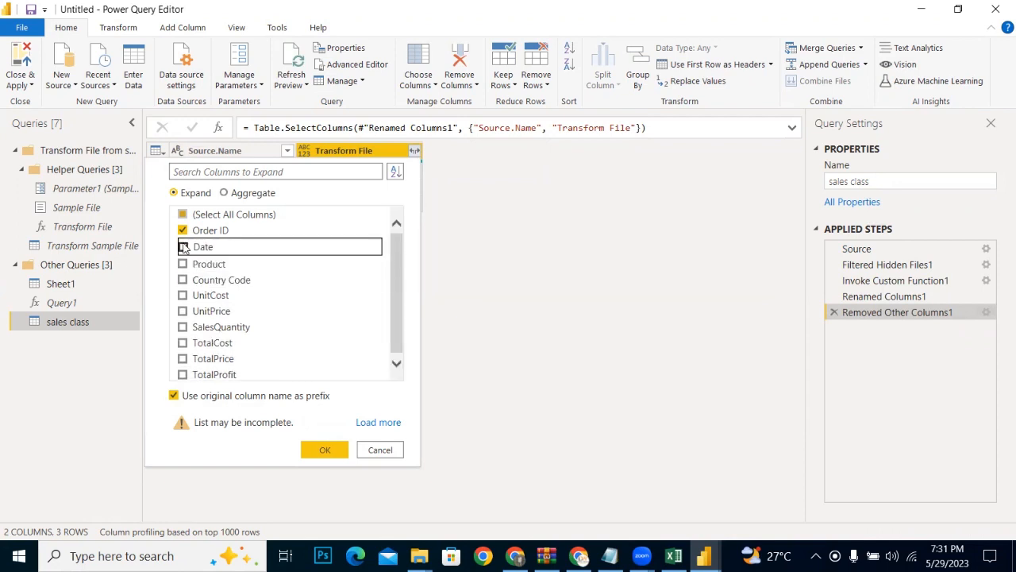
pyautogui.click(321, 449)
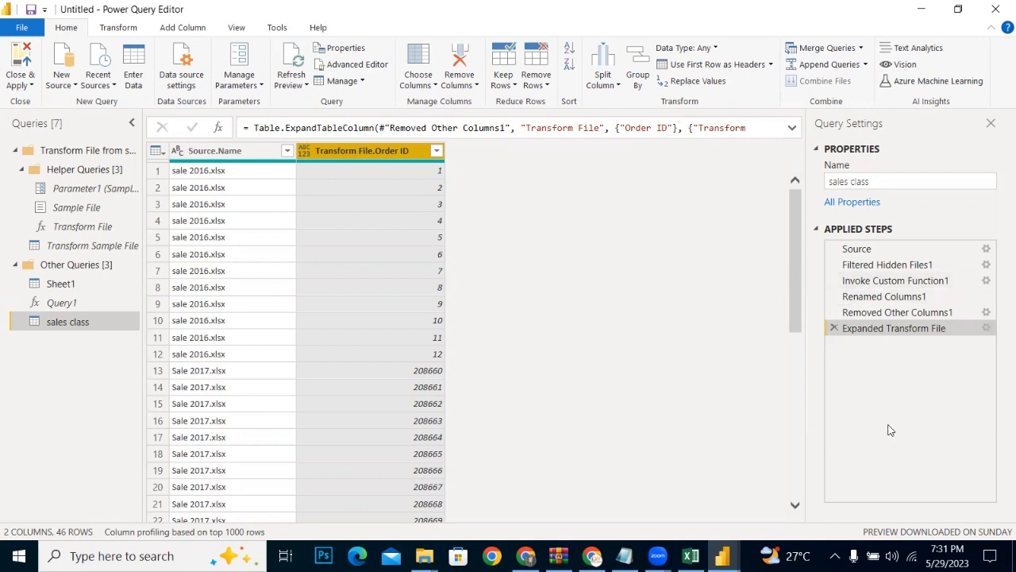
# Step: Delete the Expanded Transform File applied step and aggregate the Transform File column using only Count of Order ID
pyautogui.click(834, 328)
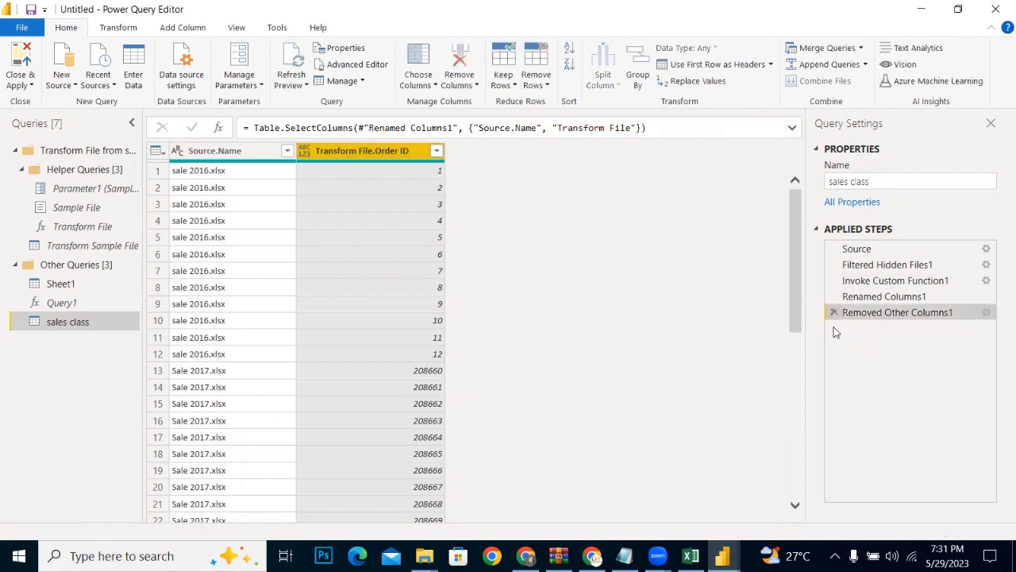
pyautogui.click(415, 152)
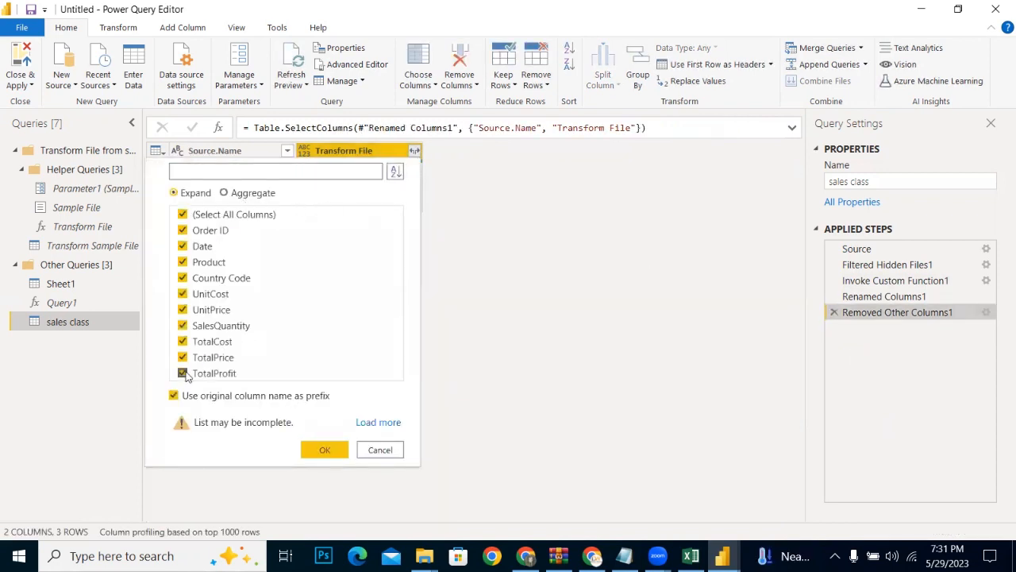
pyautogui.click(184, 215)
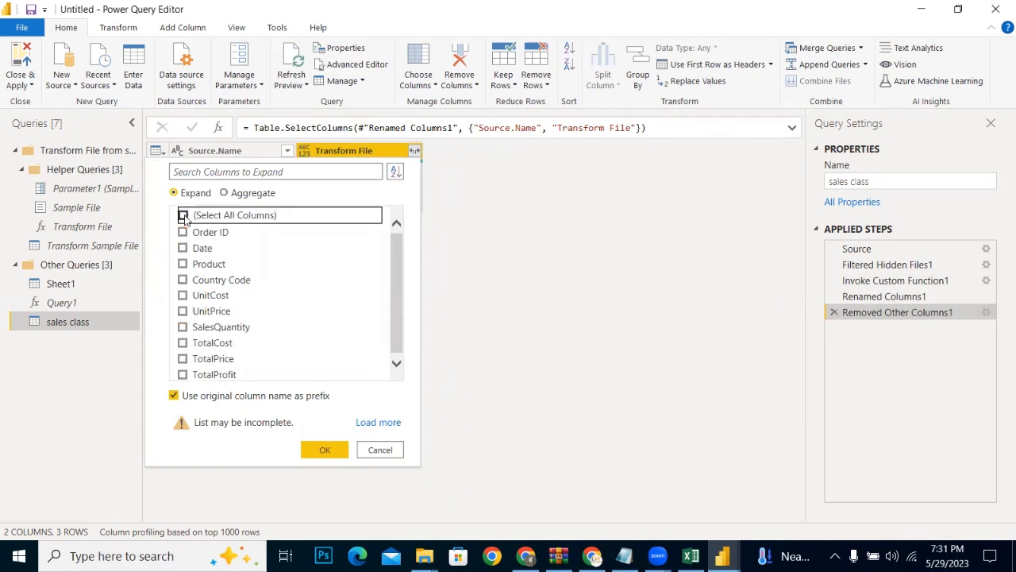
pyautogui.click(183, 231)
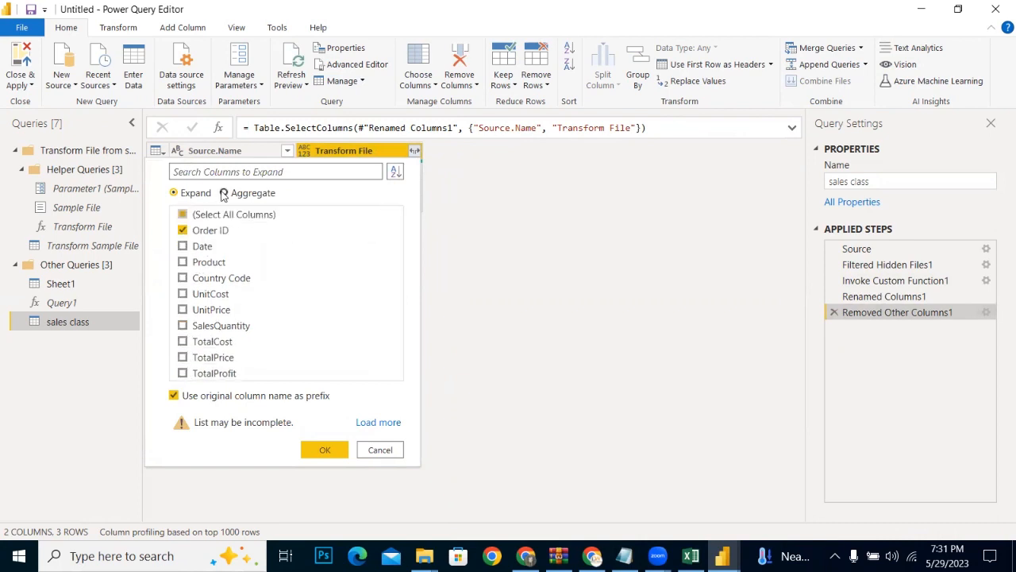
pyautogui.click(223, 194)
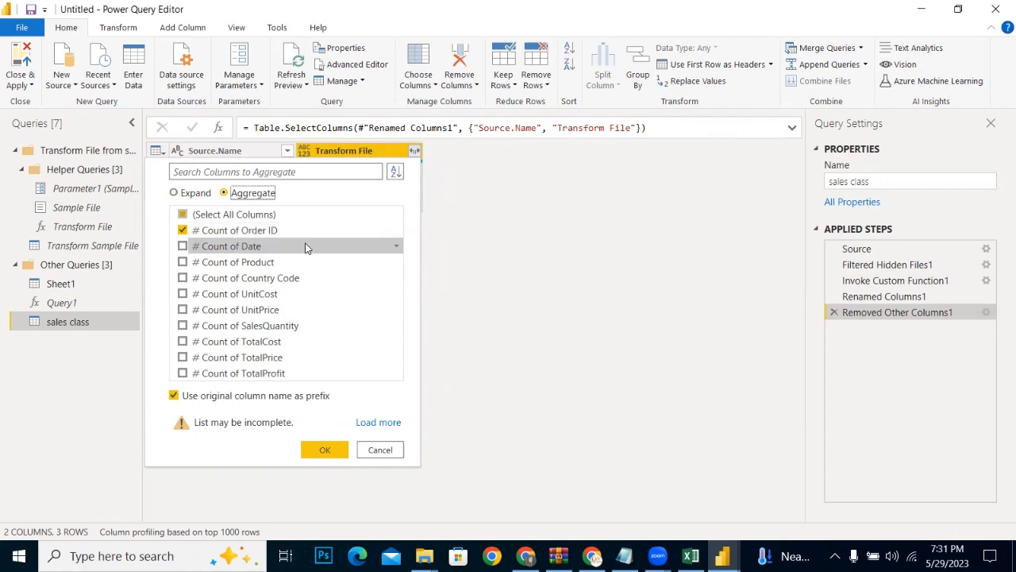
pyautogui.click(320, 449)
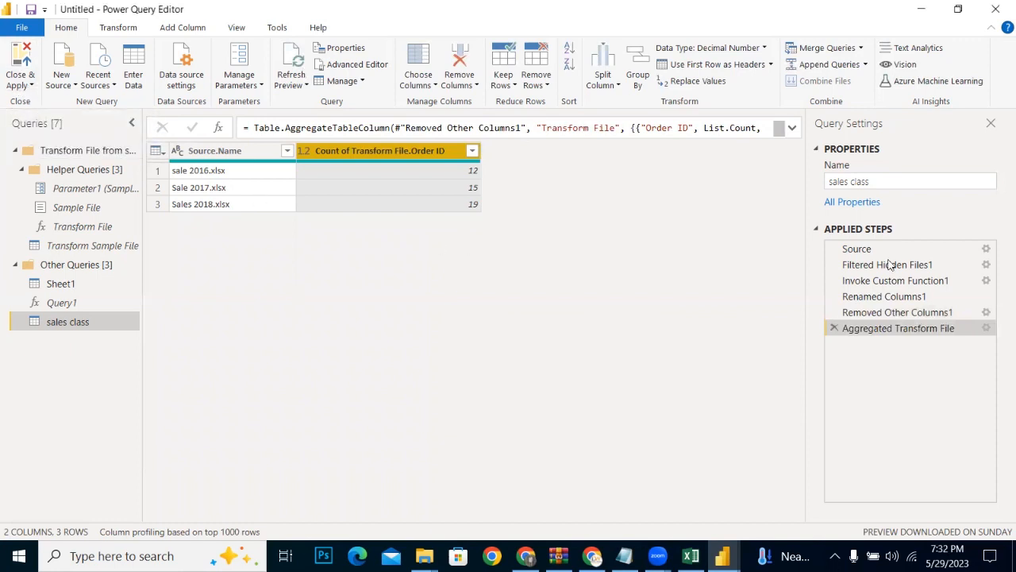
# Step: Delete the Aggregated Transform File applied step and expand the Transform File column with all its columns selected
pyautogui.click(834, 328)
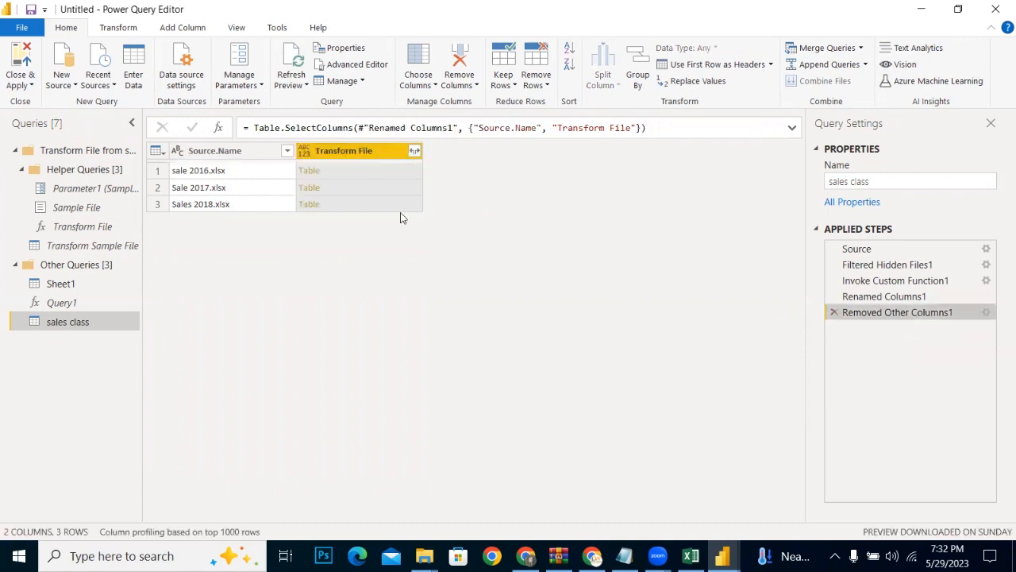
pyautogui.click(412, 152)
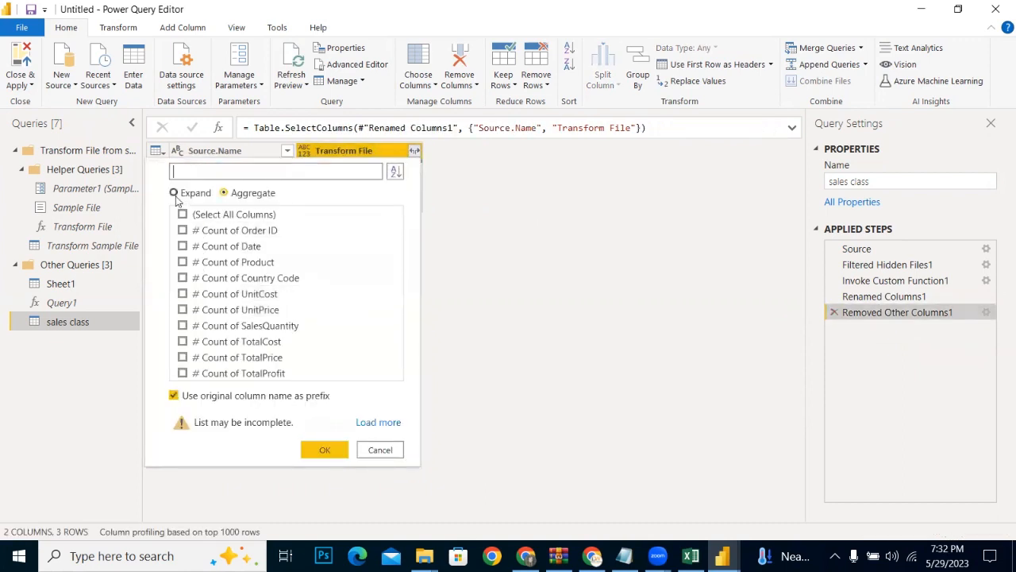
pyautogui.click(174, 192)
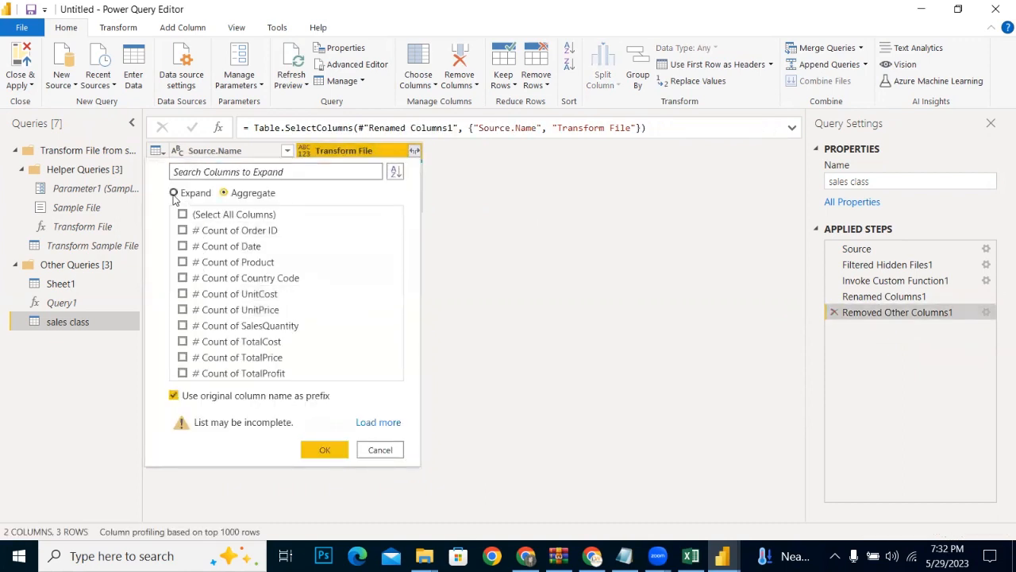
pyautogui.click(325, 449)
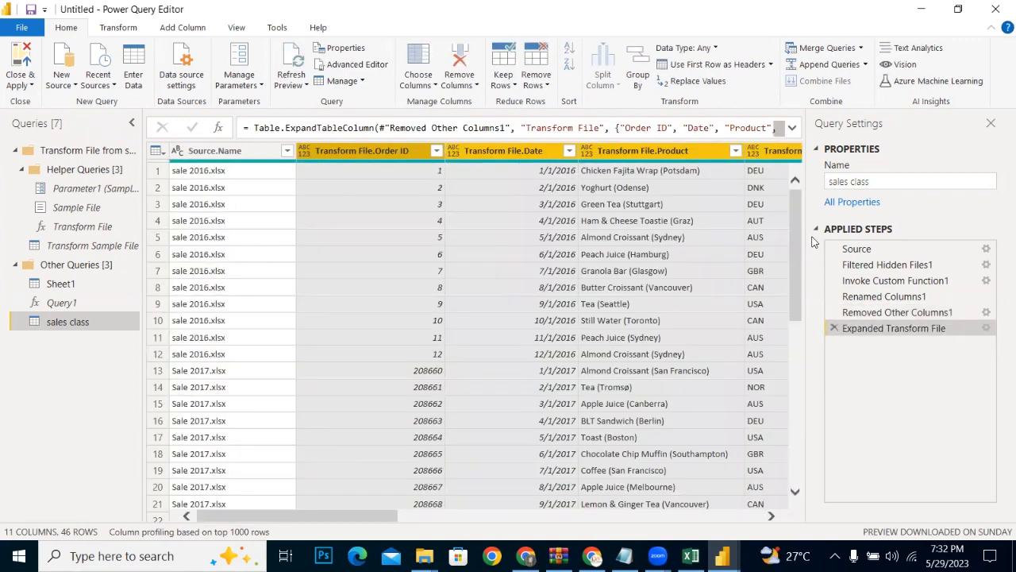
pyautogui.moveTo(800, 238); pyautogui.dragTo(788, 350)
pyautogui.scroll(-3, 788, 350)
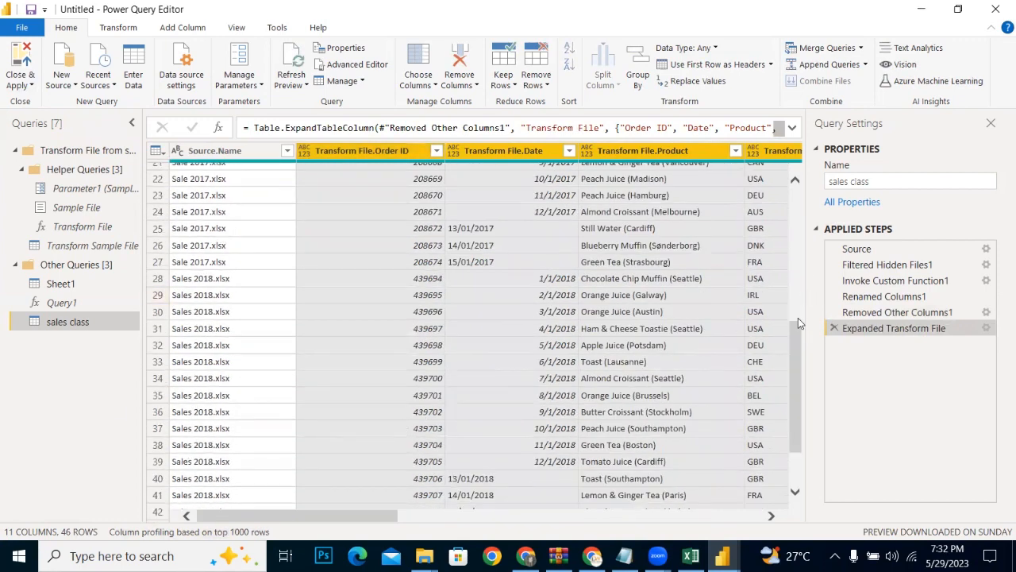
pyautogui.moveTo(797, 317); pyautogui.dragTo(793, 373)
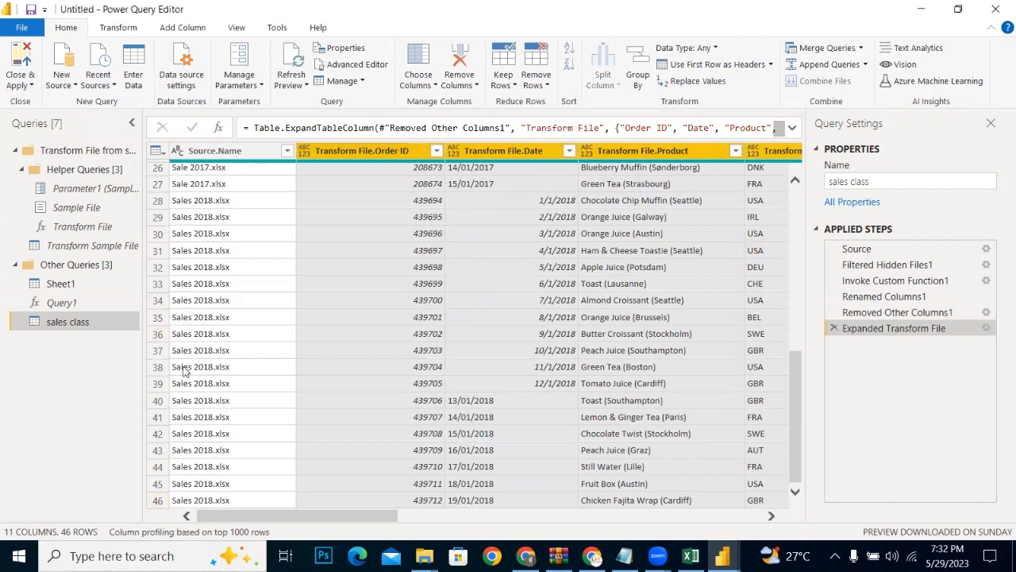
pyautogui.moveTo(796, 385); pyautogui.dragTo(778, 171)
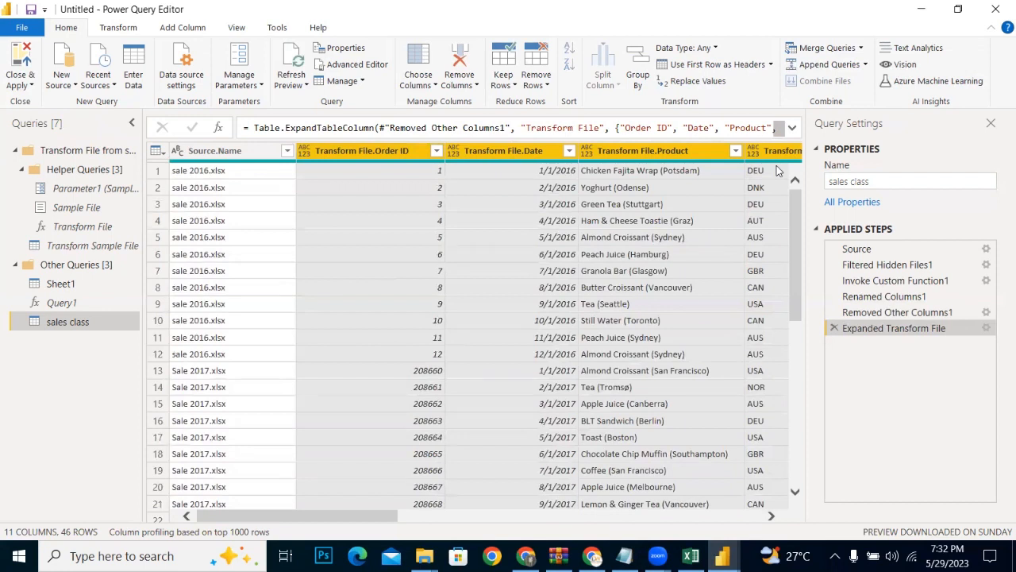
# Step: Replace ".xlsx" with an empty value in the Source.Name column
pyautogui.click(233, 156)
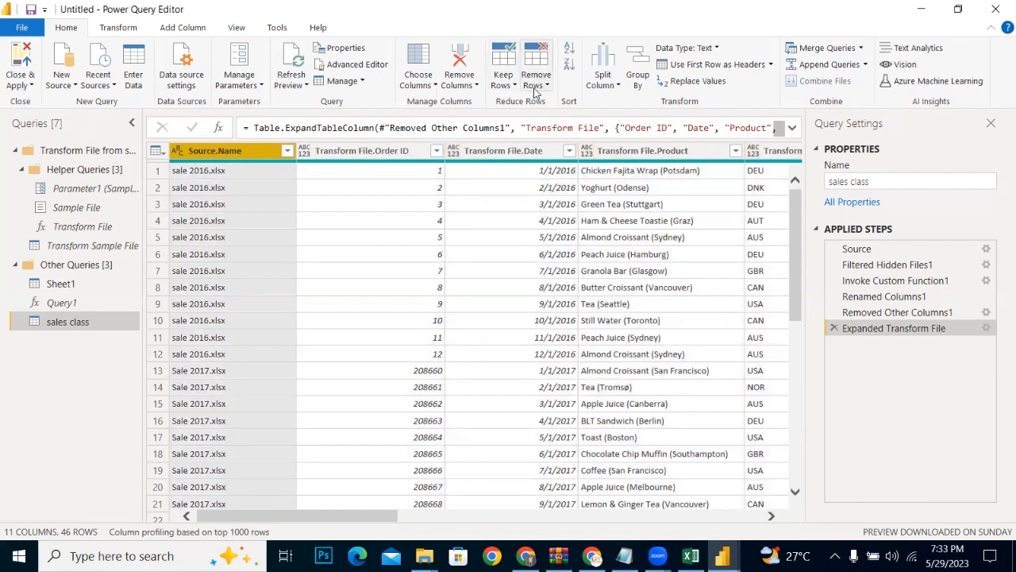
pyautogui.click(678, 80)
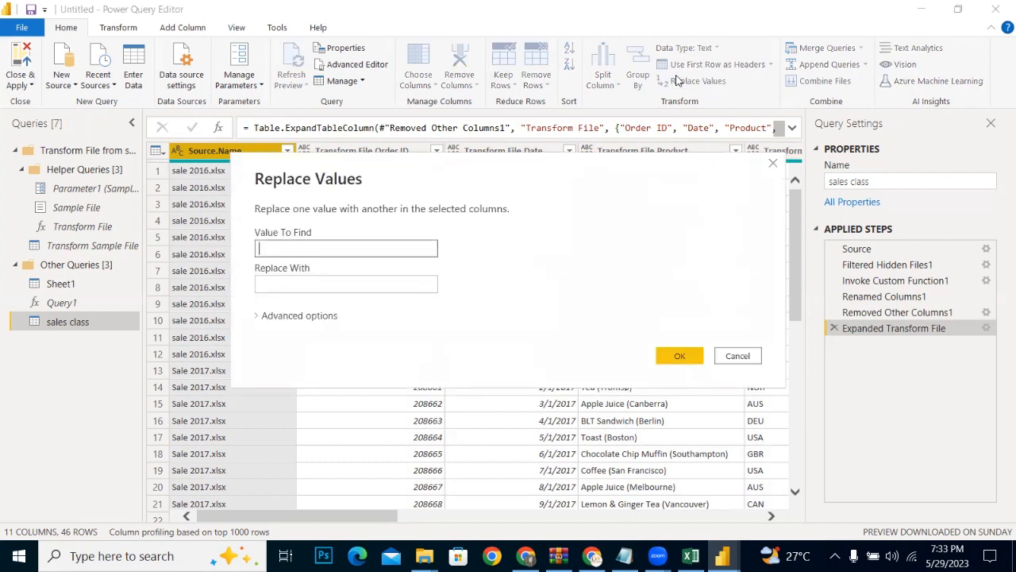
pyautogui.write('.xlsx')
pyautogui.click(688, 359)
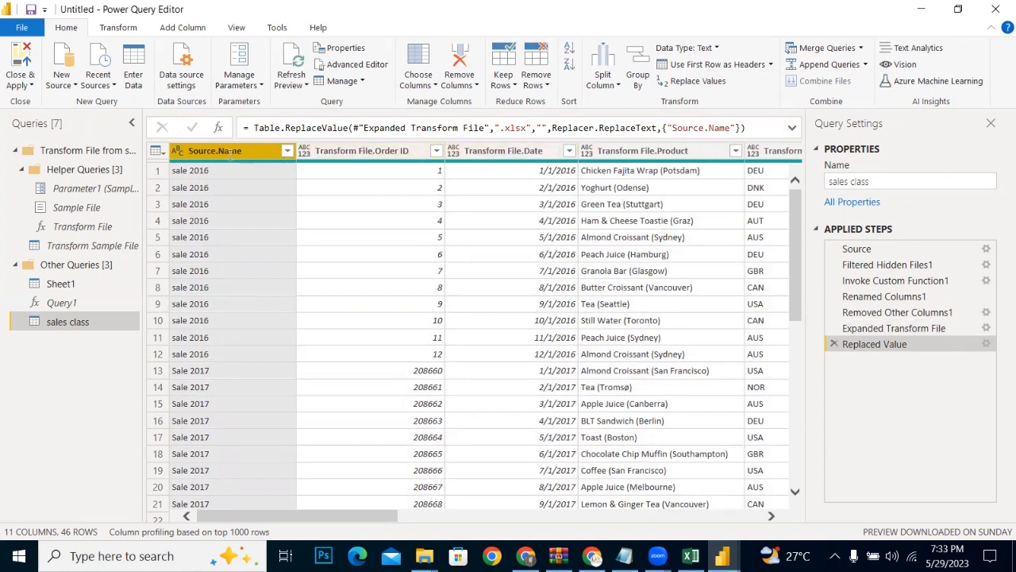
# Step: Rename the Source.Name column to Source
pyautogui.doubleClick(253, 152)
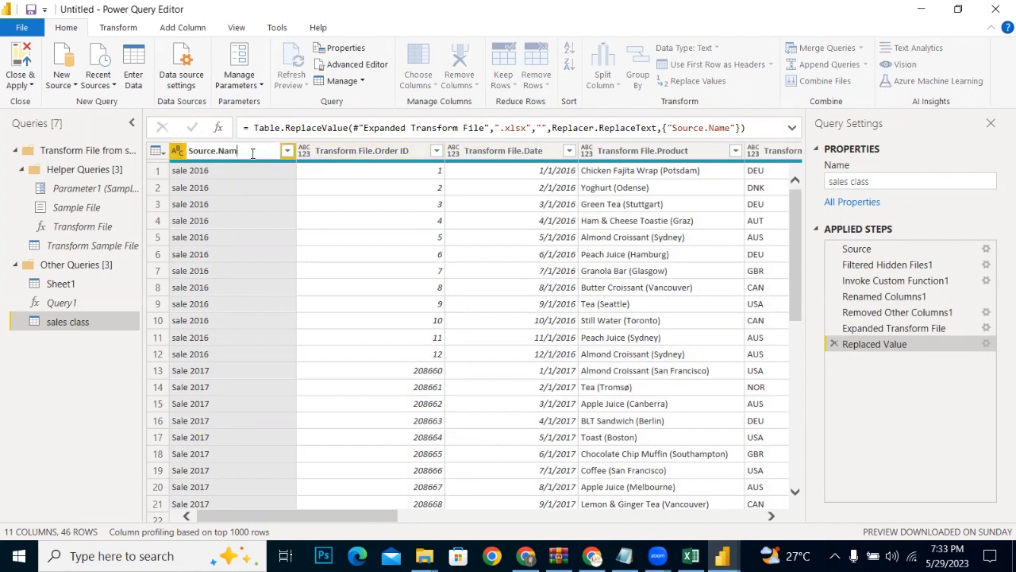
pyautogui.press('BackSpace')
pyautogui.press('BackSpace')
pyautogui.press('BackSpace')
pyautogui.press('Return')
# Step: Remove the "Transform File." prefix from the order number column's header so it is named Order ID
pyautogui.doubleClick(355, 151)
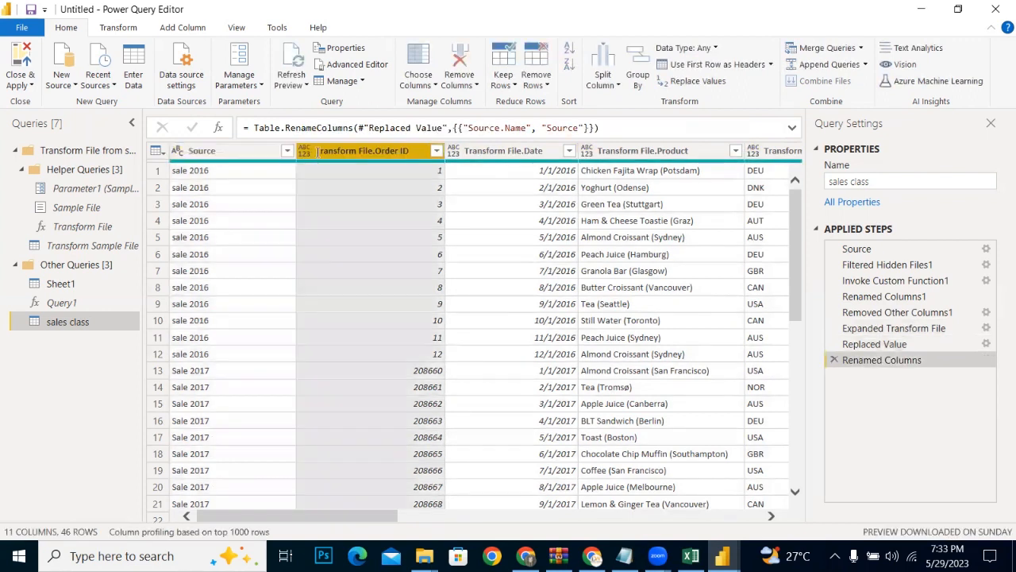
pyautogui.click(355, 151)
pyautogui.moveTo(374, 151); pyautogui.dragTo(292, 154)
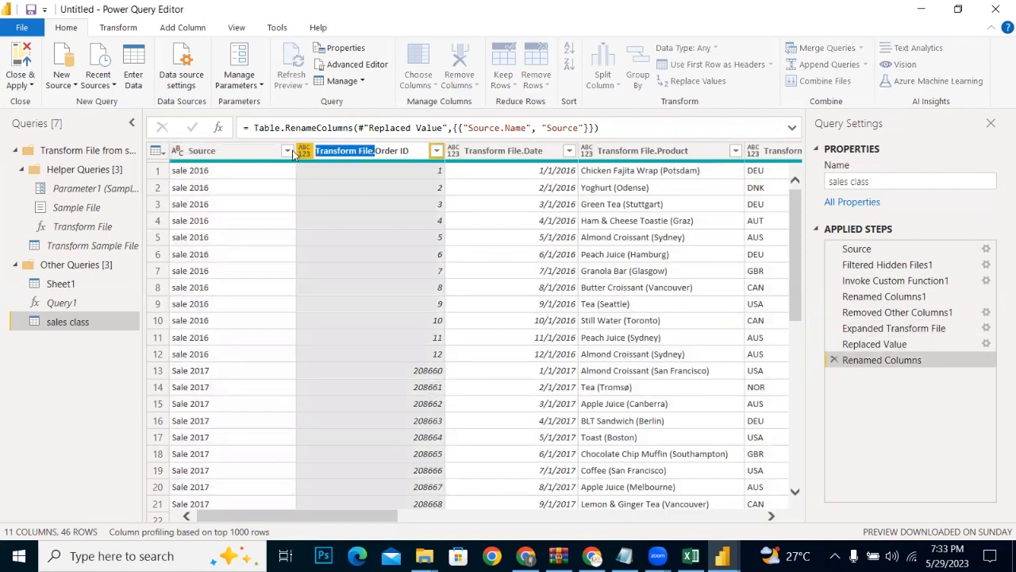
pyautogui.press('BackSpace')
pyautogui.press('Return')
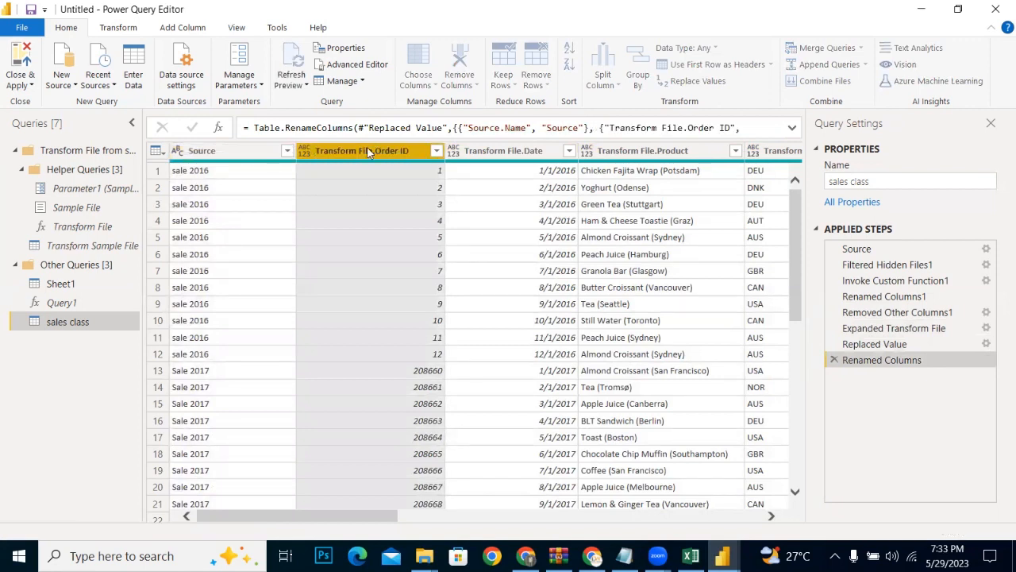
# Step: Rename the Transform File.Date column to Date
pyautogui.doubleClick(480, 151)
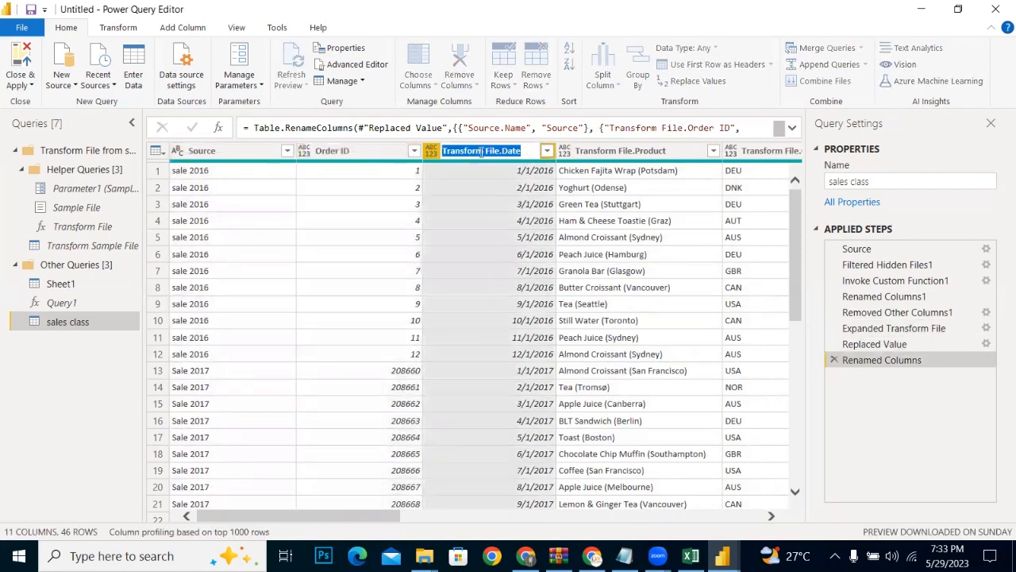
pyautogui.click(502, 153)
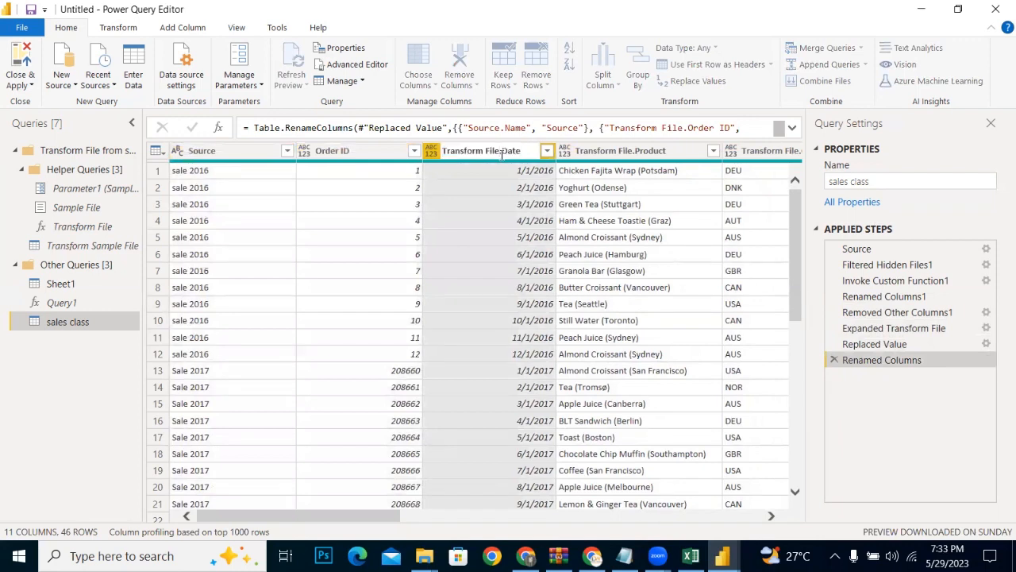
pyautogui.press('BackSpace')
pyautogui.press('BackSpace')
pyautogui.press('BackSpace')
pyautogui.press('BackSpace')
pyautogui.press('BackSpace')
pyautogui.press('BackSpace')
pyautogui.press('BackSpace')
pyautogui.press('BackSpace')
pyautogui.press('BackSpace')
pyautogui.press('BackSpace')
pyautogui.press('BackSpace')
pyautogui.press('BackSpace')
pyautogui.press('BackSpace')
pyautogui.press('BackSpace')
pyautogui.press('BackSpace')
pyautogui.click(608, 152)
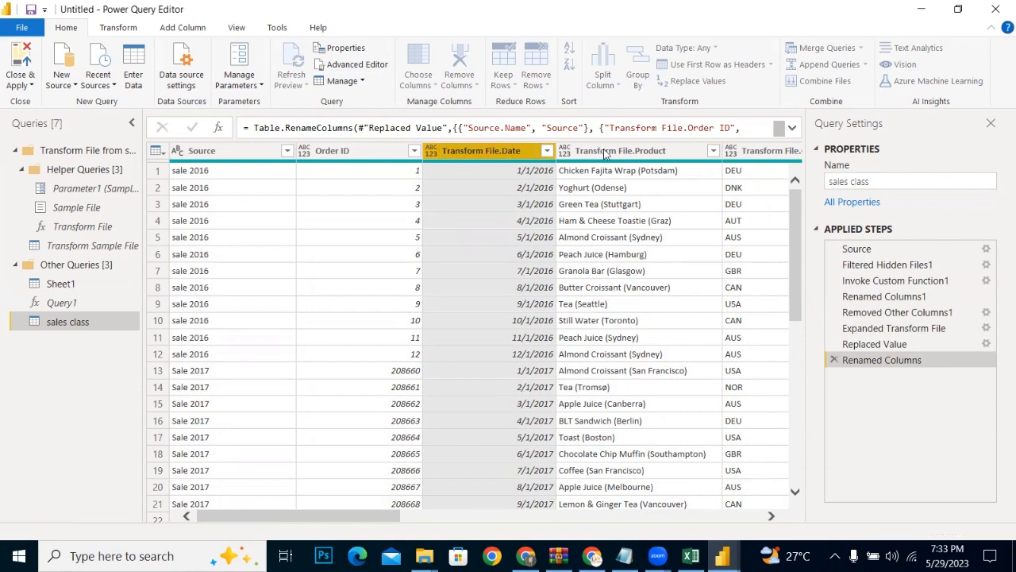
# Step: Rename the Transform File.Product column to Product
pyautogui.doubleClick(633, 154)
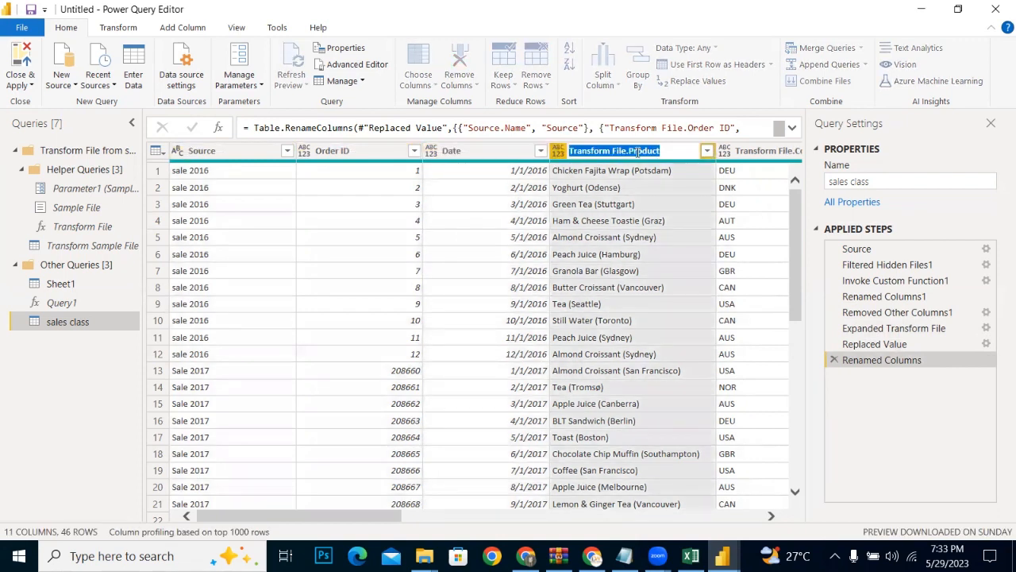
pyautogui.click(629, 150)
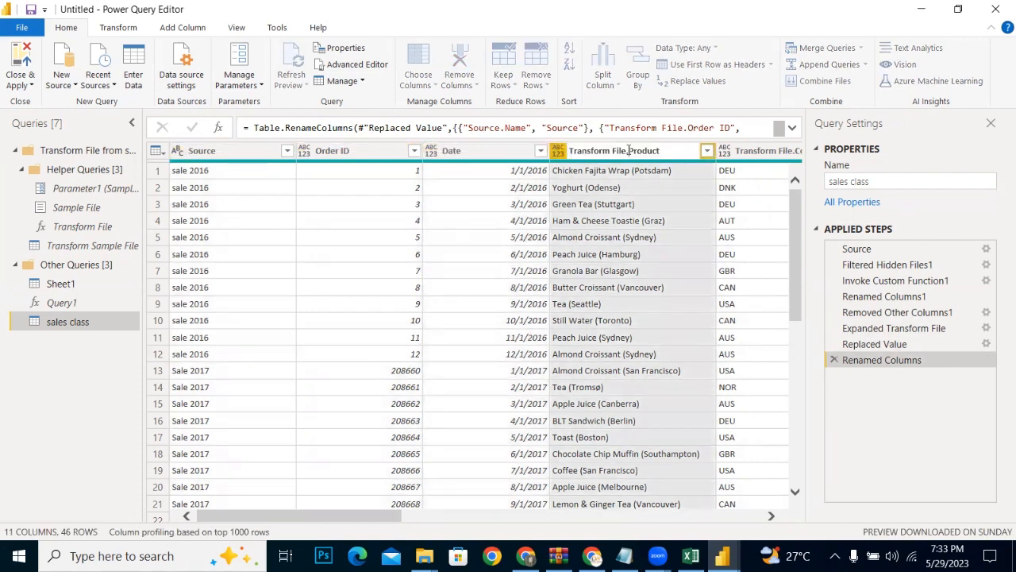
pyautogui.press('BackSpace')
pyautogui.press('BackSpace')
pyautogui.press('BackSpace')
pyautogui.press('BackSpace')
pyautogui.press('BackSpace')
pyautogui.press('BackSpace')
pyautogui.press('BackSpace')
pyautogui.press('BackSpace')
pyautogui.press('BackSpace')
pyautogui.press('BackSpace')
pyautogui.press('BackSpace')
pyautogui.press('BackSpace')
pyautogui.press('BackSpace')
pyautogui.press('BackSpace')
pyautogui.press('BackSpace')
pyautogui.press('Return')
# Step: Rename the Transform File.Country Code column to Country Code
pyautogui.click(758, 155)
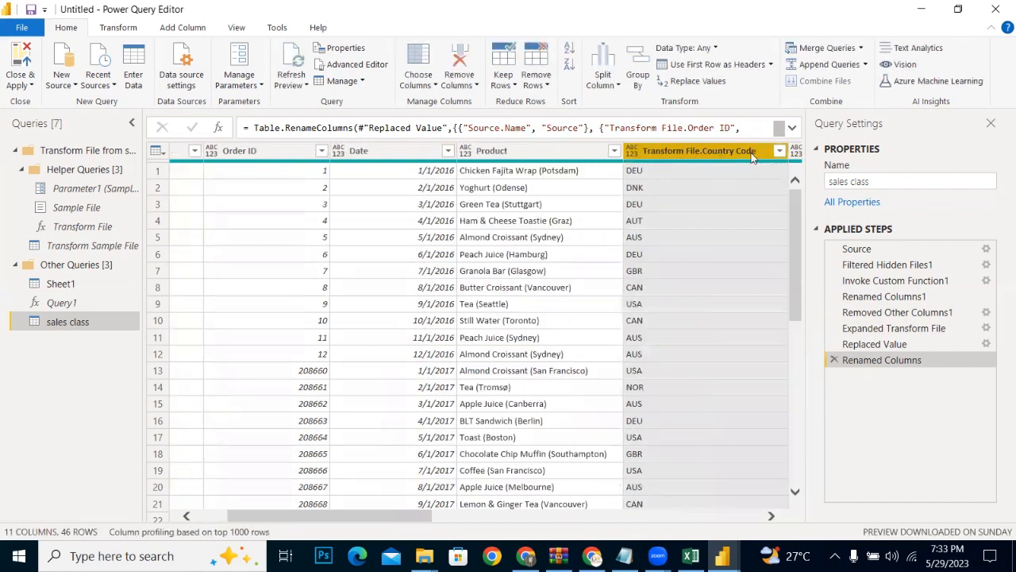
pyautogui.doubleClick(753, 153)
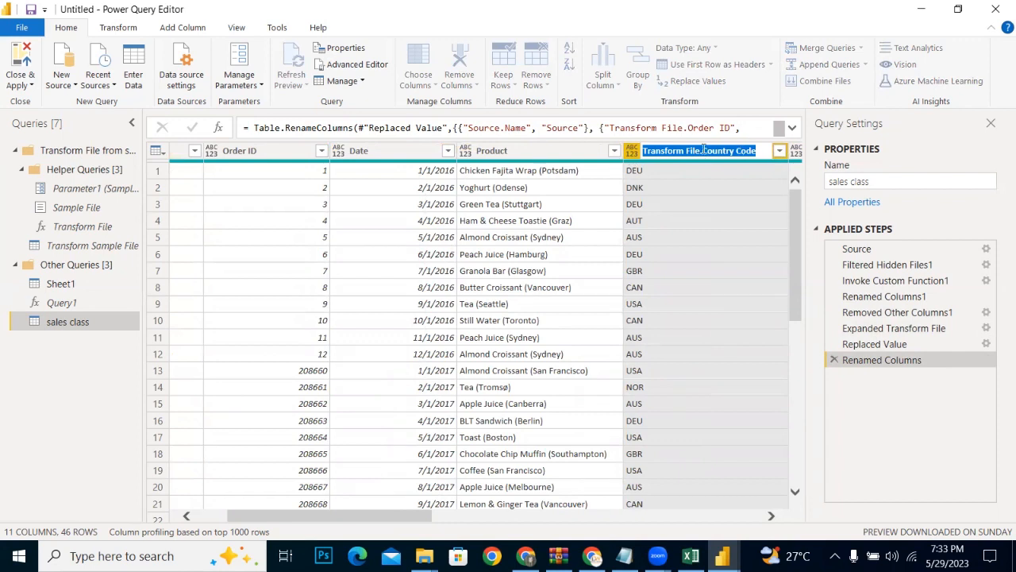
pyautogui.click(704, 150)
pyautogui.moveTo(703, 150); pyautogui.dragTo(636, 151)
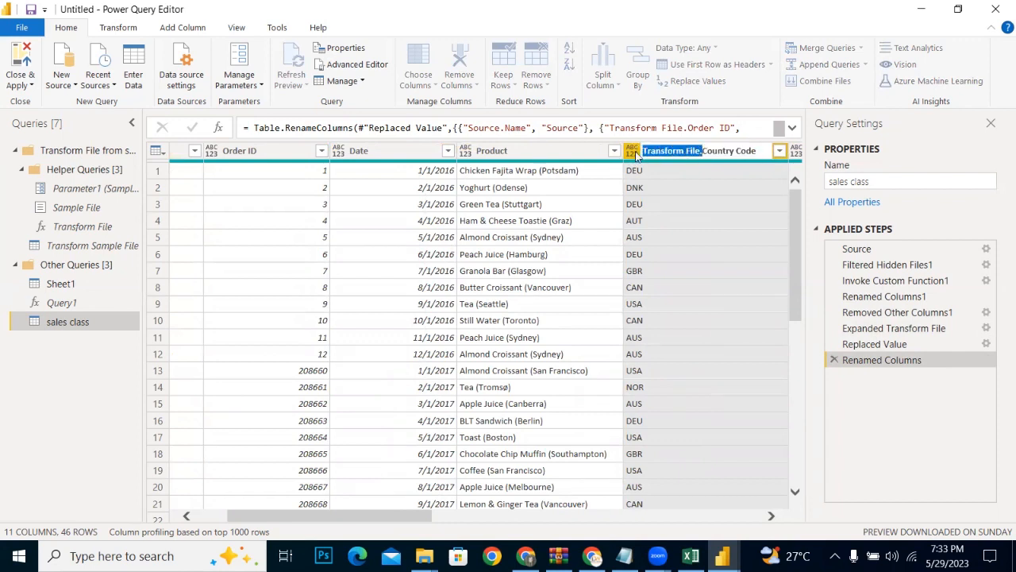
pyautogui.press('BackSpace')
pyautogui.press('Return')
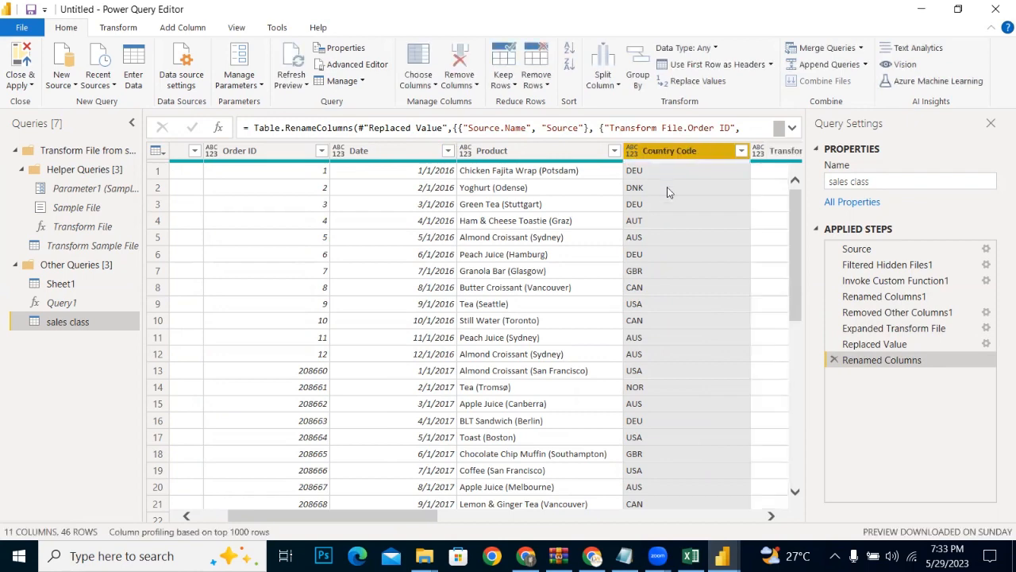
# Step: Rename the Transform File. UnitCost column to UnitCost
pyautogui.click(771, 516)
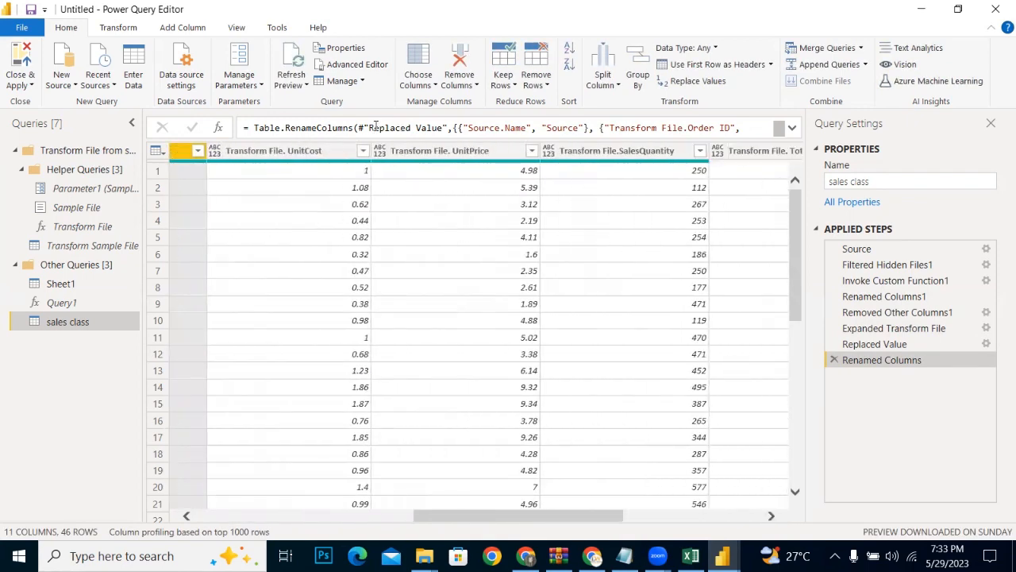
pyautogui.doubleClick(275, 151)
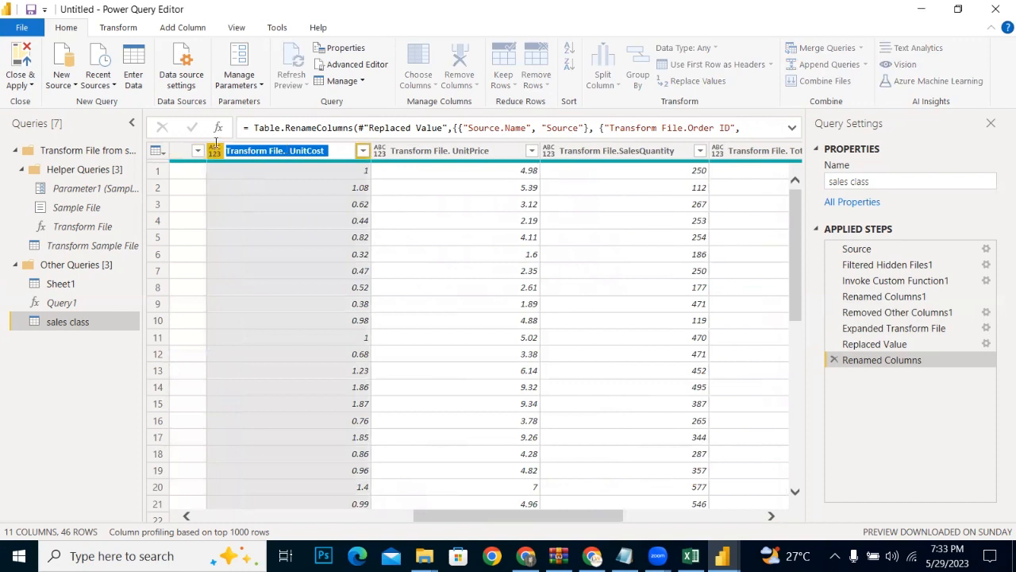
pyautogui.click(292, 152)
pyautogui.moveTo(286, 152); pyautogui.dragTo(229, 150)
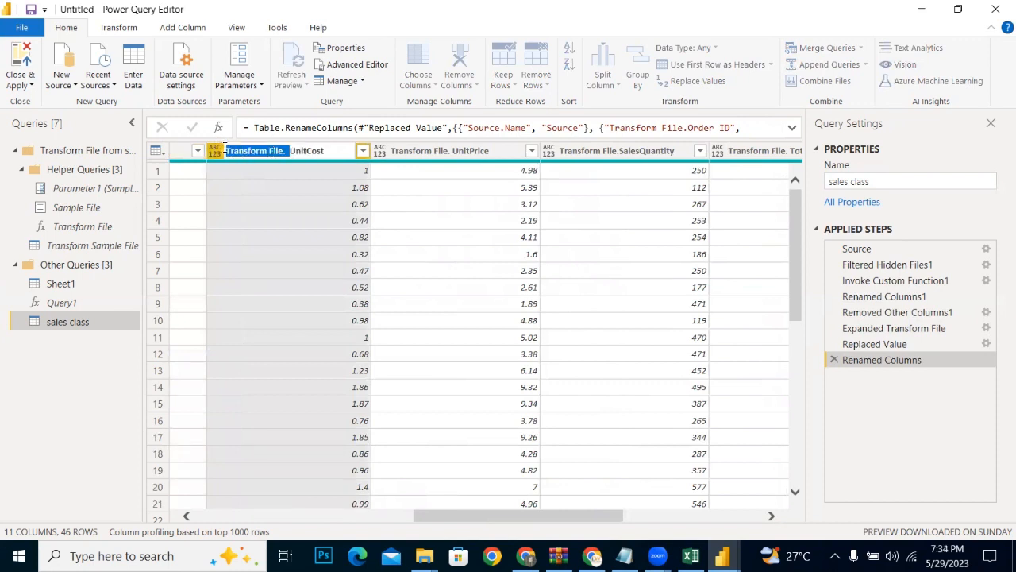
pyautogui.press('BackSpace')
pyautogui.press('Return')
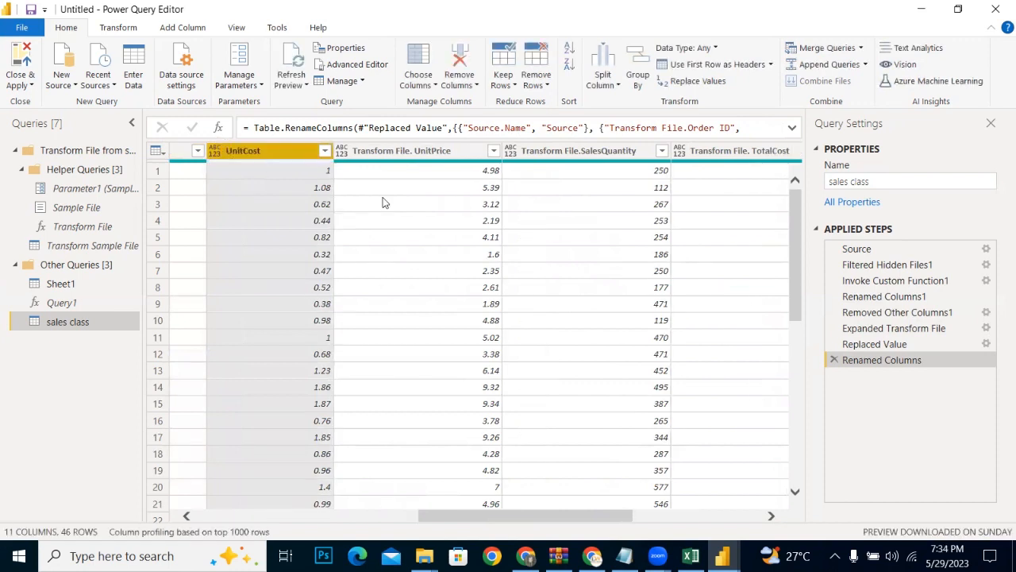
# Step: Rename the Transform File. UnitPrice column to UnitPrice by removing its prefix
pyautogui.click(394, 153)
pyautogui.doubleClick(395, 152)
pyautogui.click(413, 152)
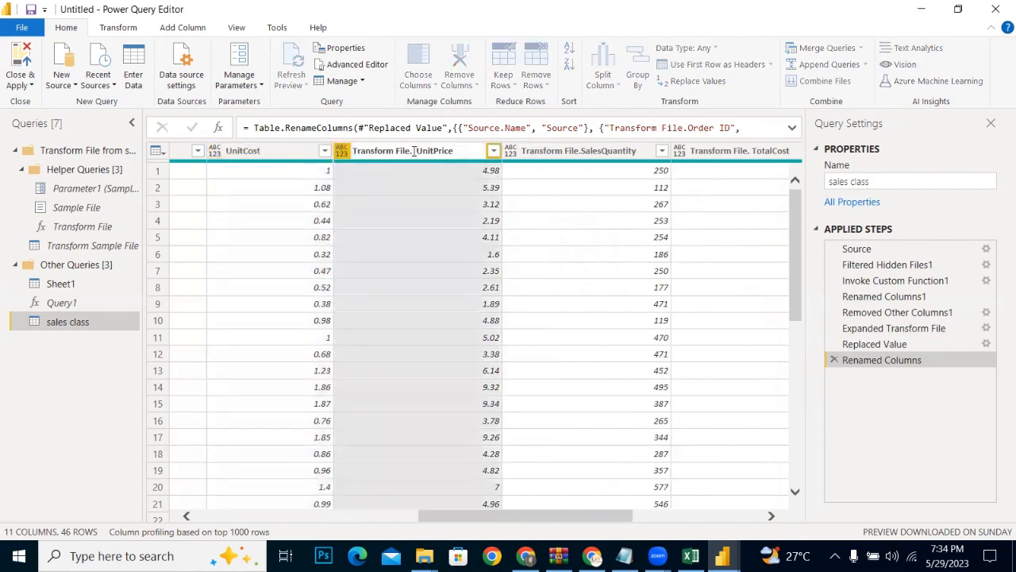
pyautogui.press('BackSpace')
pyautogui.press('BackSpace')
pyautogui.press('BackSpace')
pyautogui.press('BackSpace')
pyautogui.press('BackSpace')
pyautogui.press('BackSpace')
pyautogui.press('BackSpace')
pyautogui.press('BackSpace')
pyautogui.press('BackSpace')
pyautogui.press('BackSpace')
pyautogui.press('BackSpace')
pyautogui.press('BackSpace')
pyautogui.press('BackSpace')
pyautogui.press('BackSpace')
pyautogui.press('BackSpace')
pyautogui.press('BackSpace')
pyautogui.press('Return')
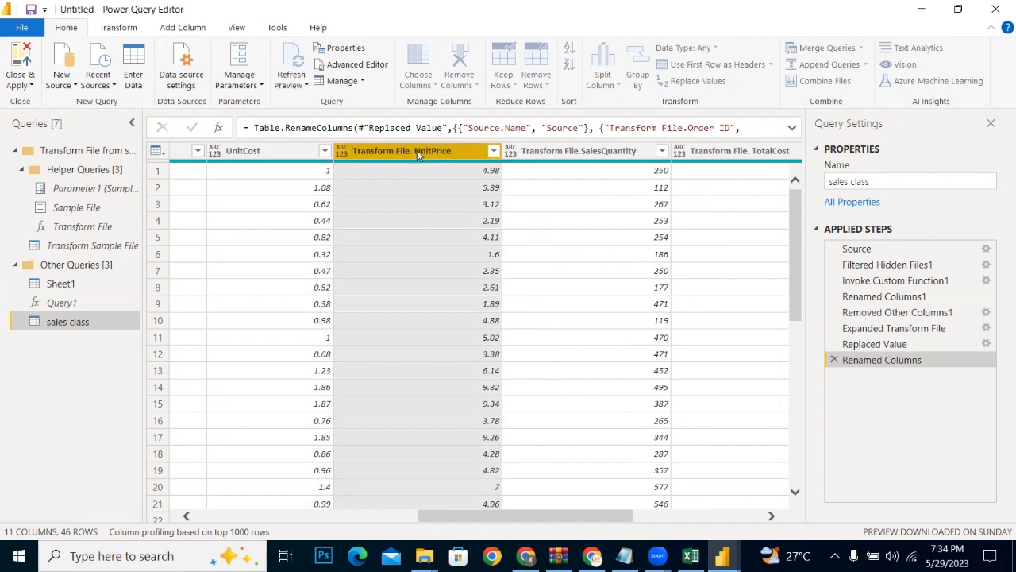
# Step: Rename the Transform File.SalesQuantity column to SalesQuantity by removing its prefix
pyautogui.click(538, 149)
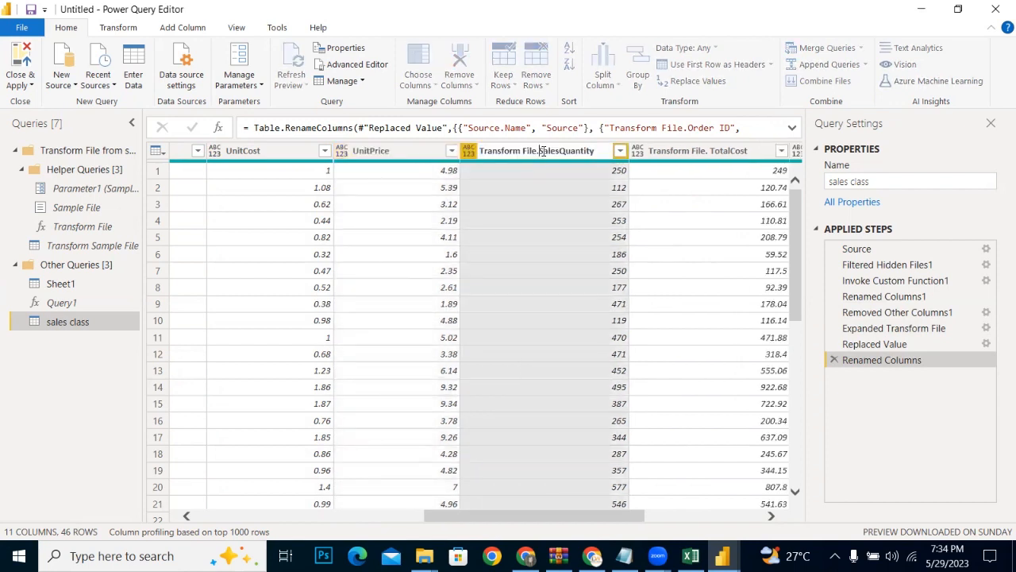
pyautogui.press('BackSpace')
pyautogui.press('BackSpace')
pyautogui.press('BackSpace')
pyautogui.press('BackSpace')
pyautogui.press('BackSpace')
pyautogui.press('BackSpace')
pyautogui.press('BackSpace')
pyautogui.press('BackSpace')
pyautogui.press('BackSpace')
pyautogui.press('BackSpace')
pyautogui.press('BackSpace')
pyautogui.press('BackSpace')
pyautogui.press('BackSpace')
pyautogui.press('BackSpace')
pyautogui.press('BackSpace')
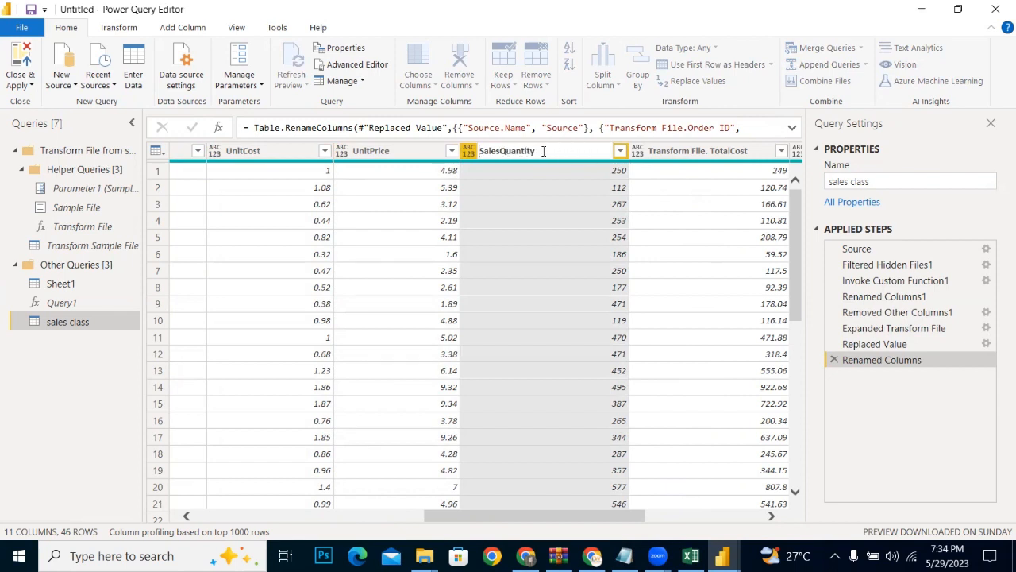
pyautogui.press('Return')
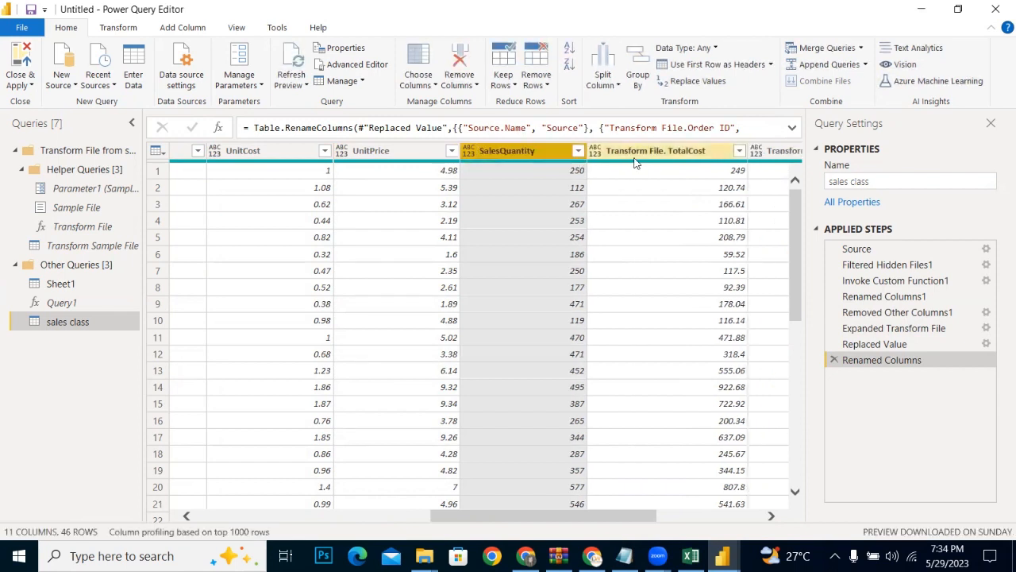
pyautogui.doubleClick(656, 150)
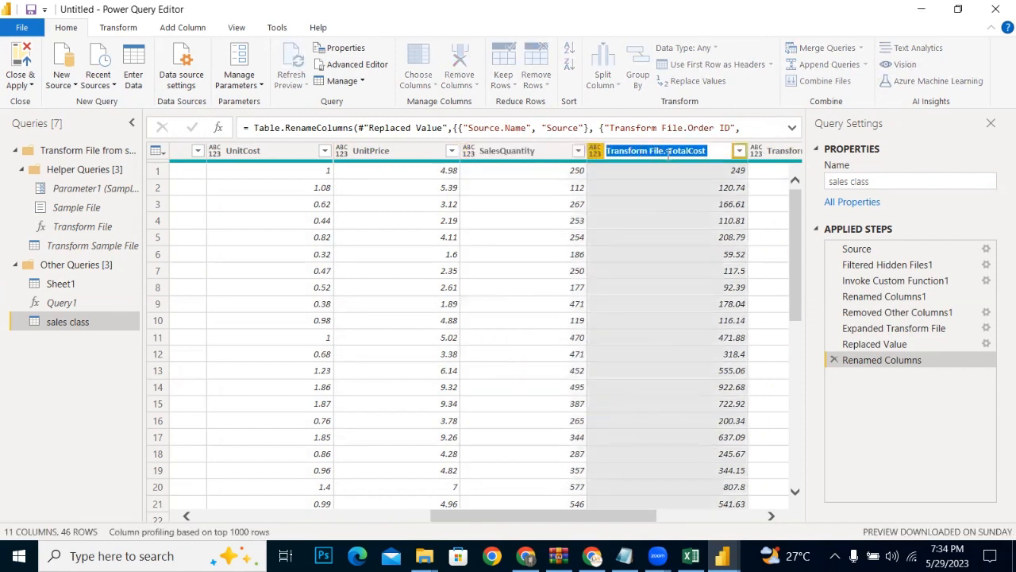
pyautogui.moveTo(667, 152); pyautogui.dragTo(529, 174)
pyautogui.press('Tab')
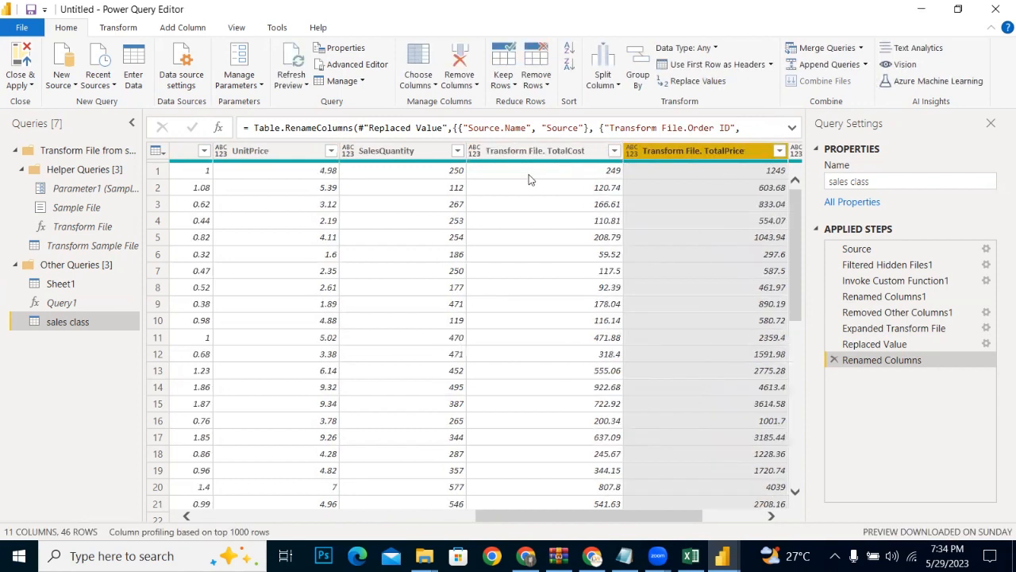
# Step: Rename the Transform File. TotalCost column to TotalCost
pyautogui.doubleClick(540, 152)
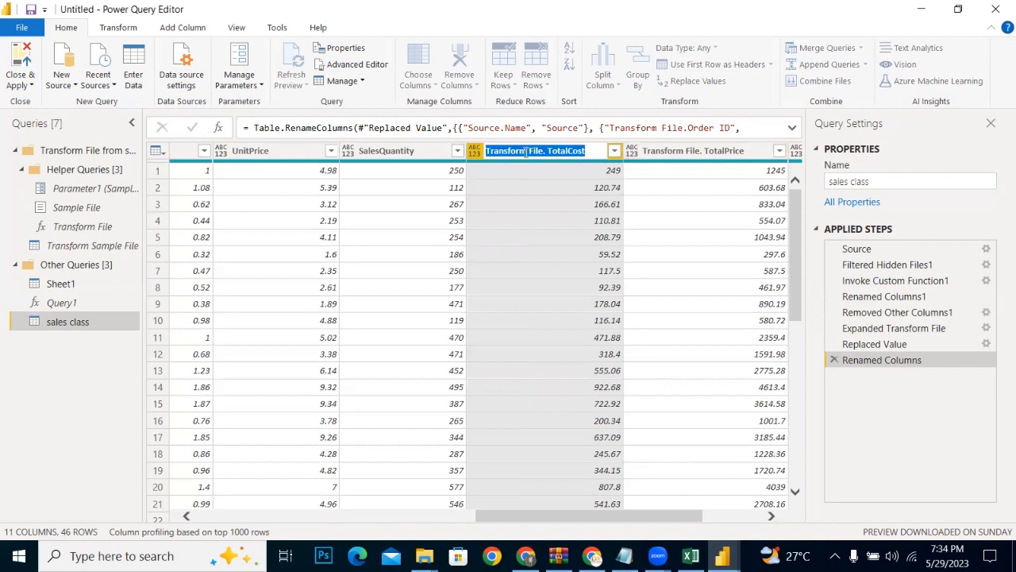
pyautogui.click(550, 151)
pyautogui.press('BackSpace')
pyautogui.press('BackSpace')
pyautogui.press('BackSpace')
pyautogui.press('BackSpace')
pyautogui.press('BackSpace')
pyautogui.press('BackSpace')
pyautogui.press('BackSpace')
pyautogui.press('BackSpace')
pyautogui.press('BackSpace')
pyautogui.press('BackSpace')
pyautogui.press('BackSpace')
pyautogui.press('BackSpace')
pyautogui.press('BackSpace')
pyautogui.press('BackSpace')
pyautogui.press('BackSpace')
pyautogui.press('BackSpace')
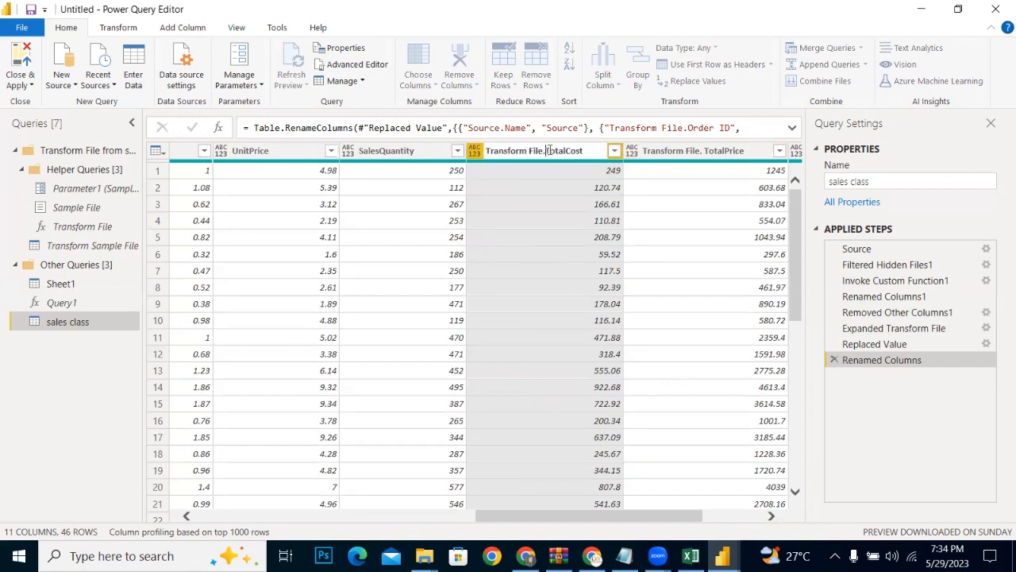
pyautogui.press('Return')
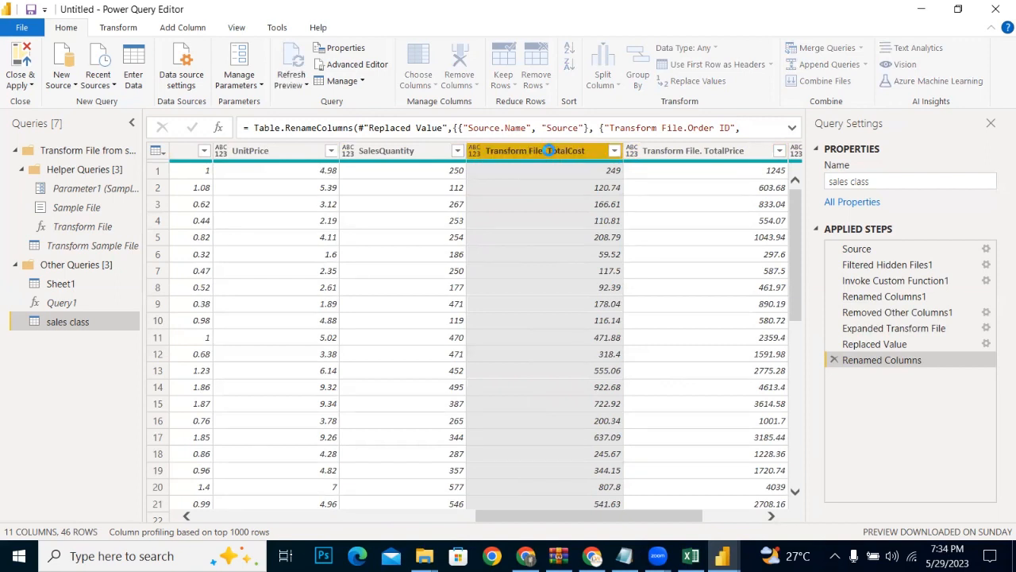
# Step: Rename the Transform File. TotalPrice column to TotalPrice
pyautogui.click(645, 152)
pyautogui.doubleClick(644, 152)
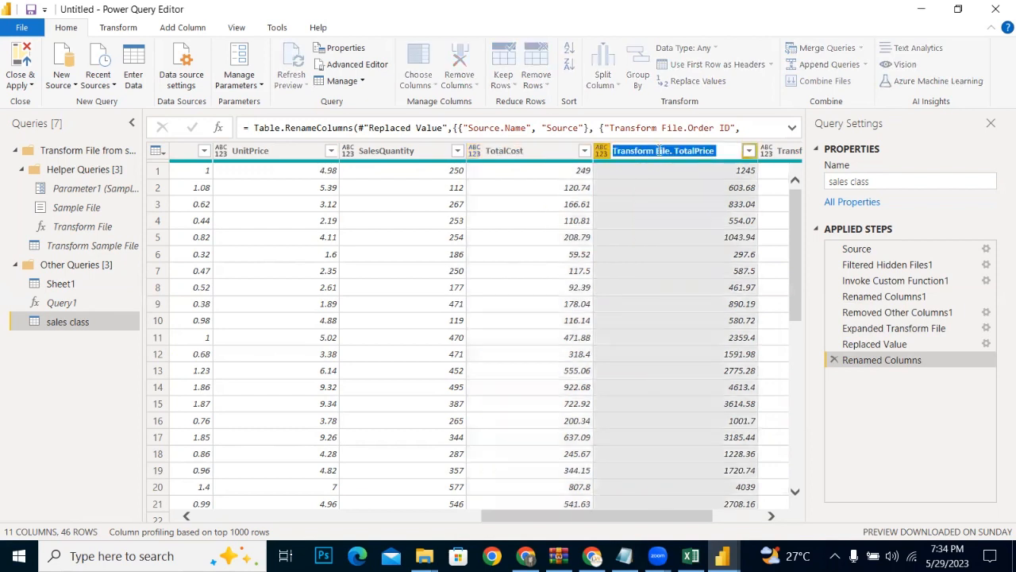
pyautogui.click(677, 150)
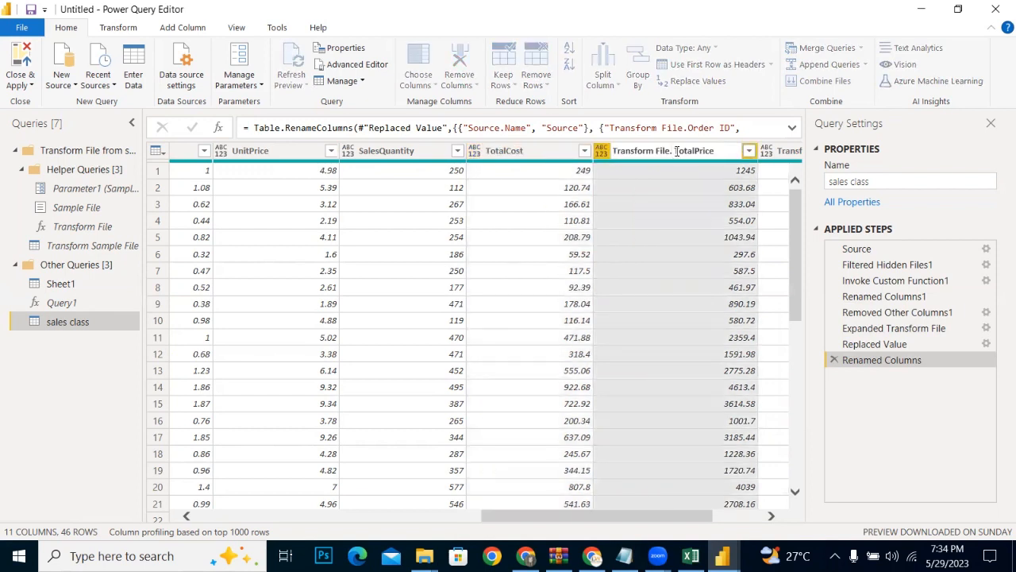
pyautogui.press('BackSpace')
pyautogui.press('BackSpace')
pyautogui.press('BackSpace')
pyautogui.press('BackSpace')
pyautogui.press('BackSpace')
pyautogui.press('BackSpace')
pyautogui.press('BackSpace')
pyautogui.press('BackSpace')
pyautogui.press('BackSpace')
pyautogui.press('BackSpace')
pyautogui.press('BackSpace')
pyautogui.press('BackSpace')
pyautogui.press('BackSpace')
pyautogui.press('BackSpace')
pyautogui.press('BackSpace')
pyautogui.press('BackSpace')
pyautogui.press('Return')
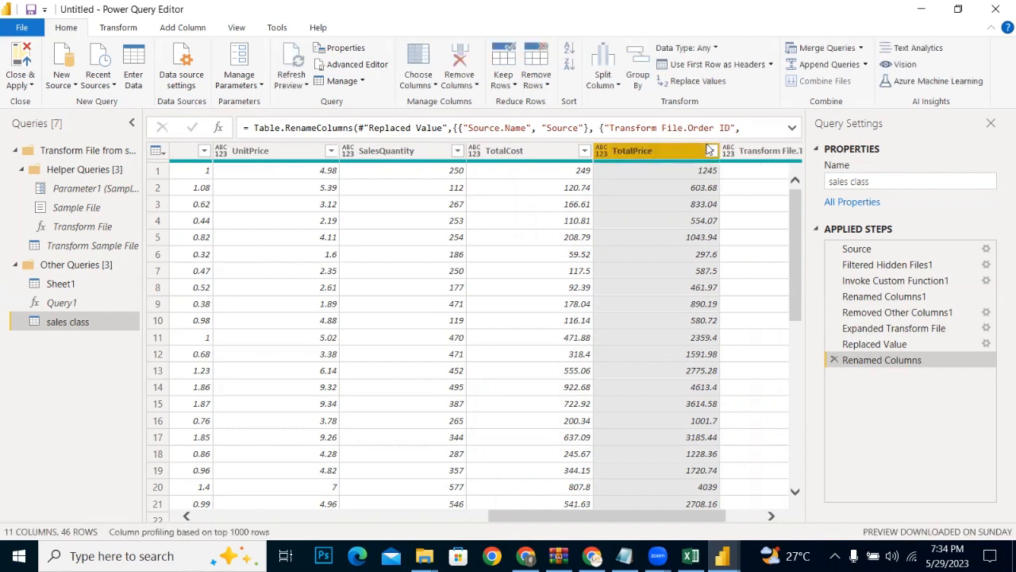
# Step: Rename the Transform File.TotalProfit column to TotalProfit
pyautogui.click(756, 151)
pyautogui.doubleClick(751, 151)
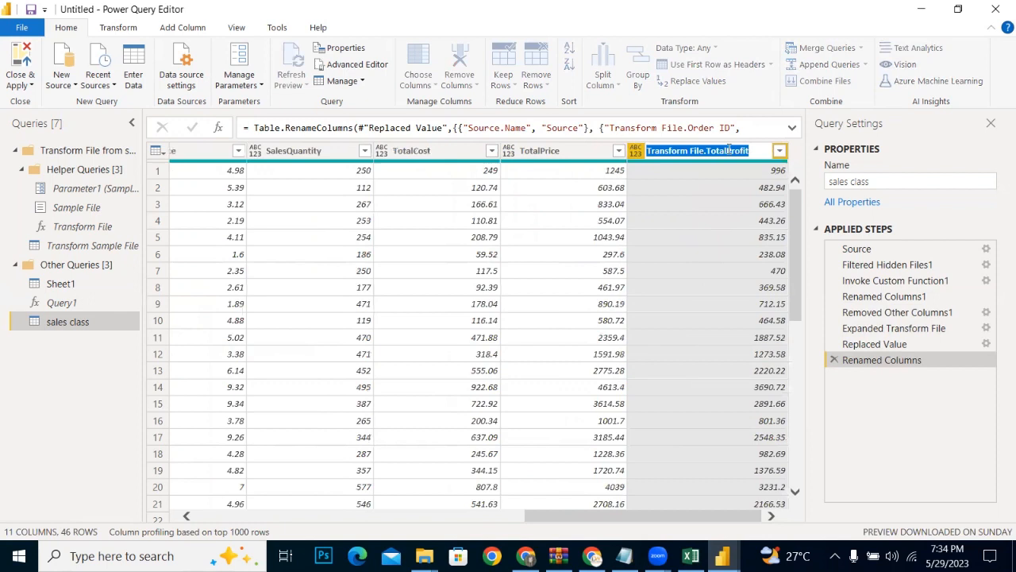
pyautogui.click(709, 150)
pyautogui.press('BackSpace')
pyautogui.press('BackSpace')
pyautogui.press('BackSpace')
pyautogui.press('BackSpace')
pyautogui.press('BackSpace')
pyautogui.press('BackSpace')
pyautogui.press('BackSpace')
pyautogui.press('BackSpace')
pyautogui.press('BackSpace')
pyautogui.press('BackSpace')
pyautogui.press('BackSpace')
pyautogui.press('BackSpace')
pyautogui.press('BackSpace')
pyautogui.press('BackSpace')
pyautogui.press('BackSpace')
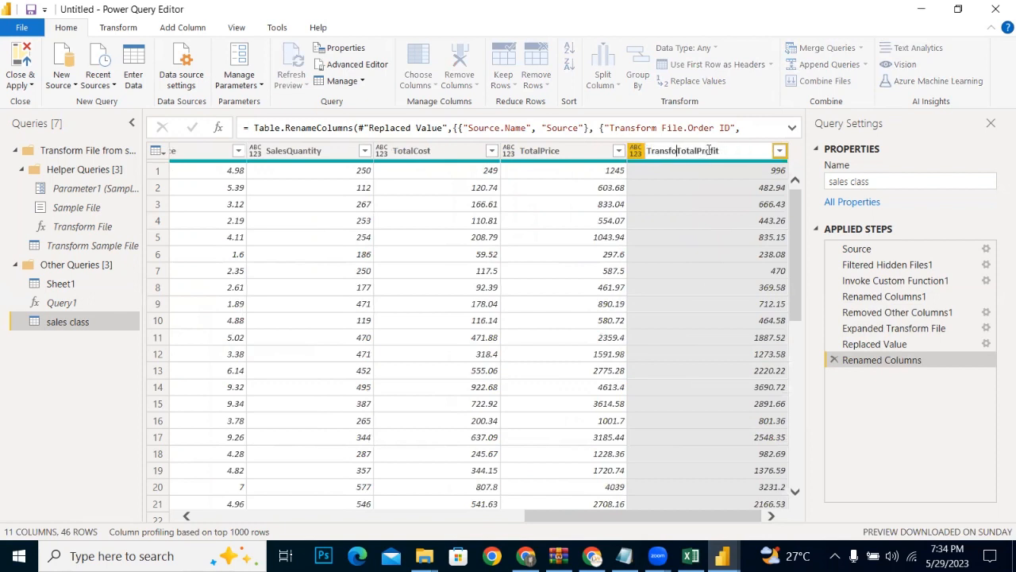
pyautogui.press('Return')
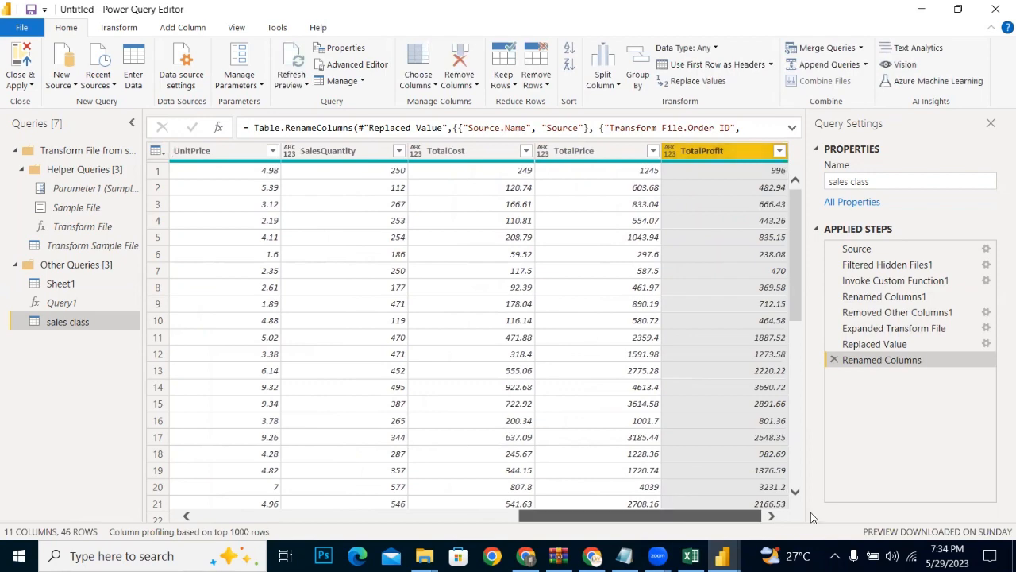
# Step: Apply the query changes to the report and close the Power Query Editor
pyautogui.moveTo(584, 515); pyautogui.dragTo(262, 516)
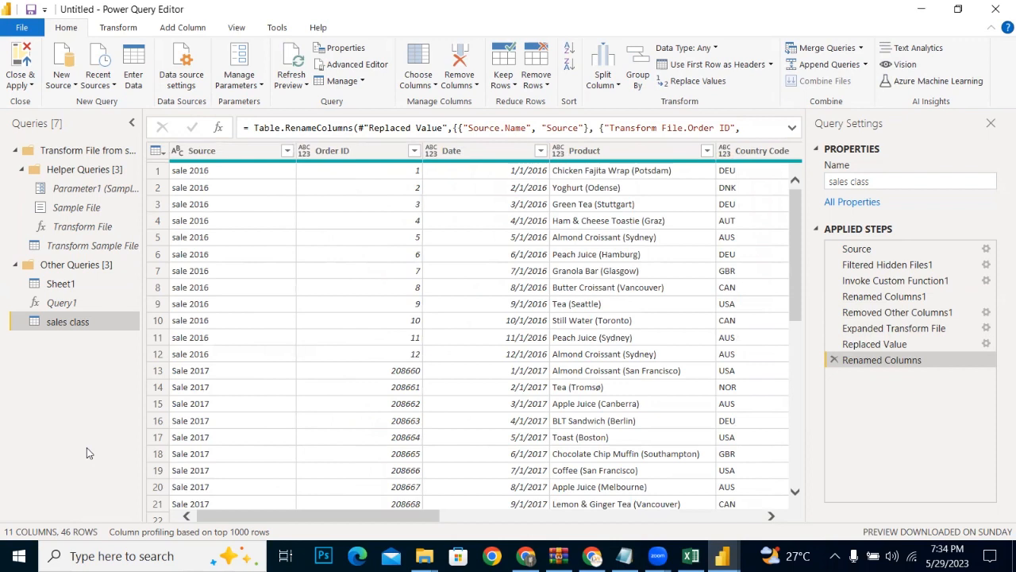
pyautogui.click(20, 82)
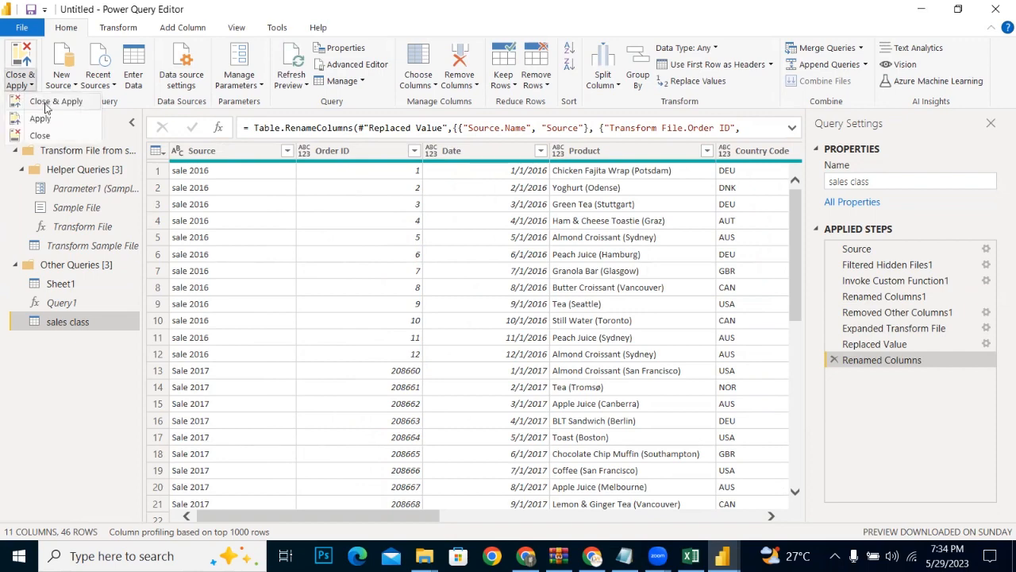
pyautogui.click(46, 104)
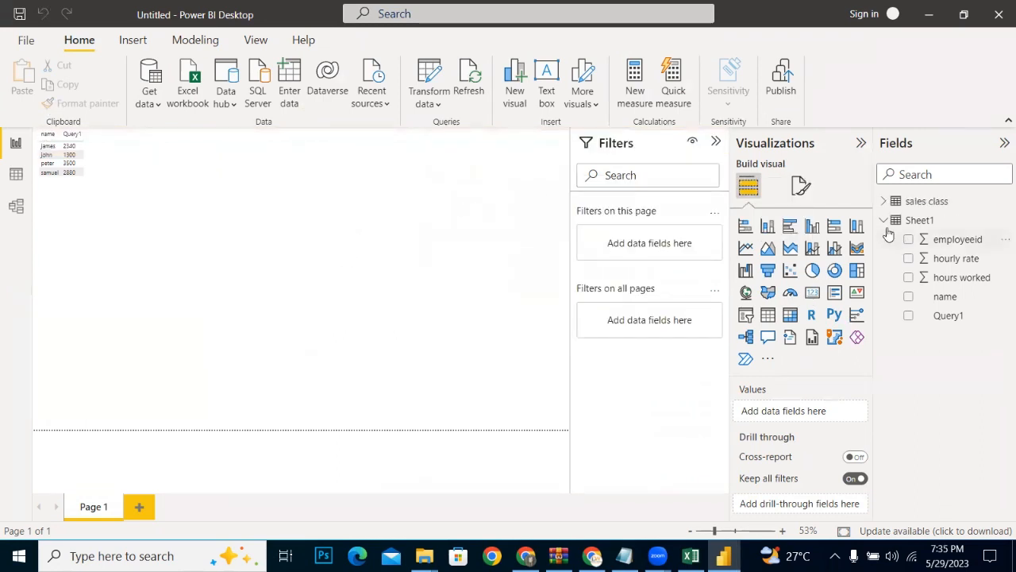
# Step: Collapse Sheet1, expand the sales class fields, and delete the existing table visual with the name and Query1 columns
pyautogui.click(883, 220)
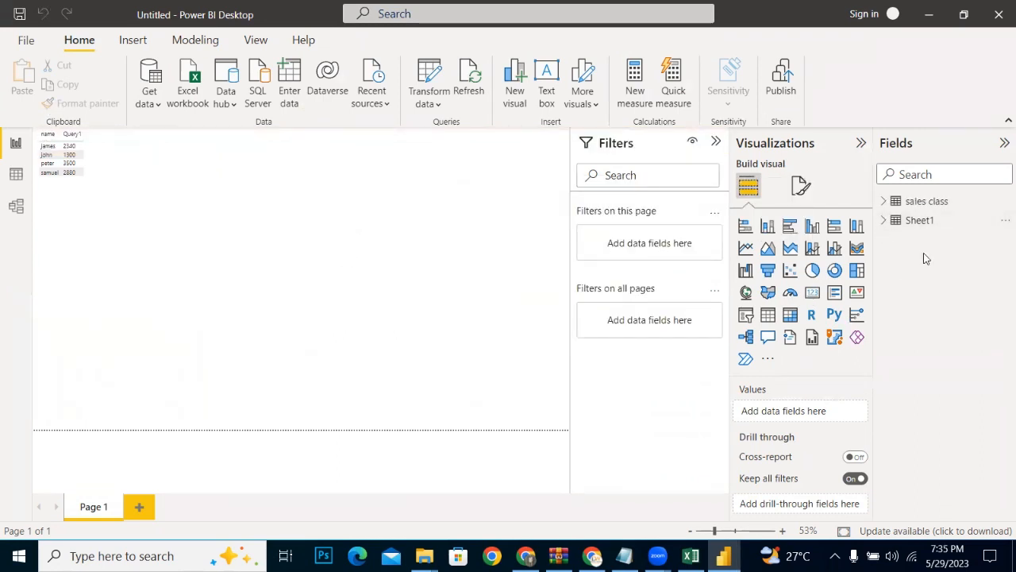
pyautogui.click(884, 201)
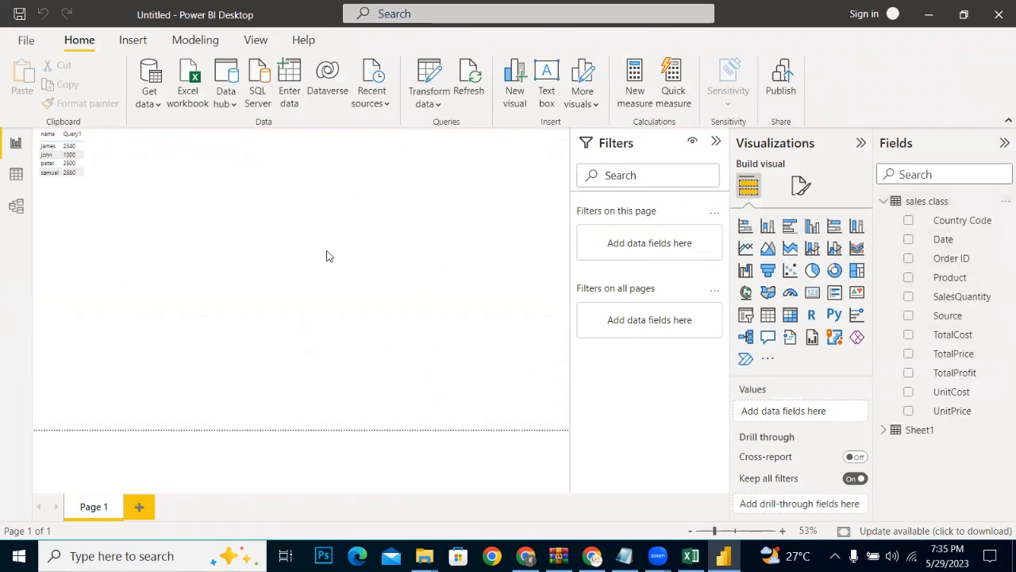
pyautogui.click(114, 174)
pyautogui.press('Delete')
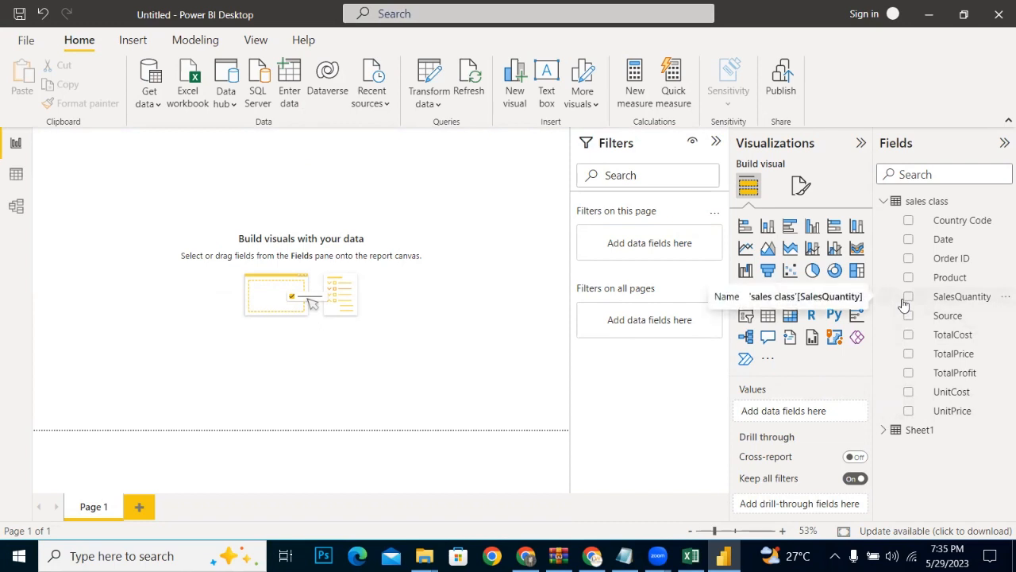
# Step: Insert a table visual on Page 1 containing the Source field from sales class
pyautogui.click(768, 316)
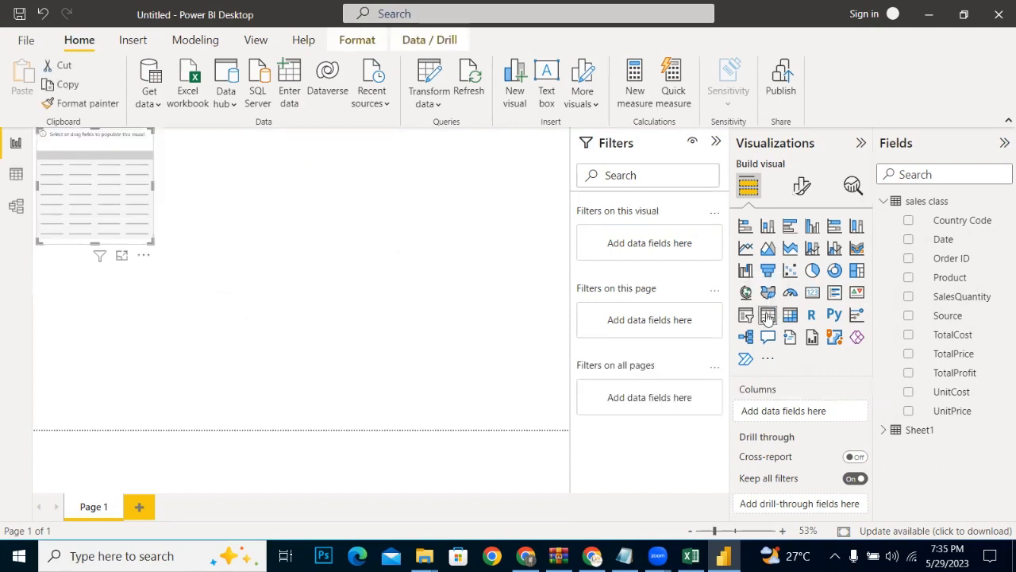
pyautogui.click(909, 316)
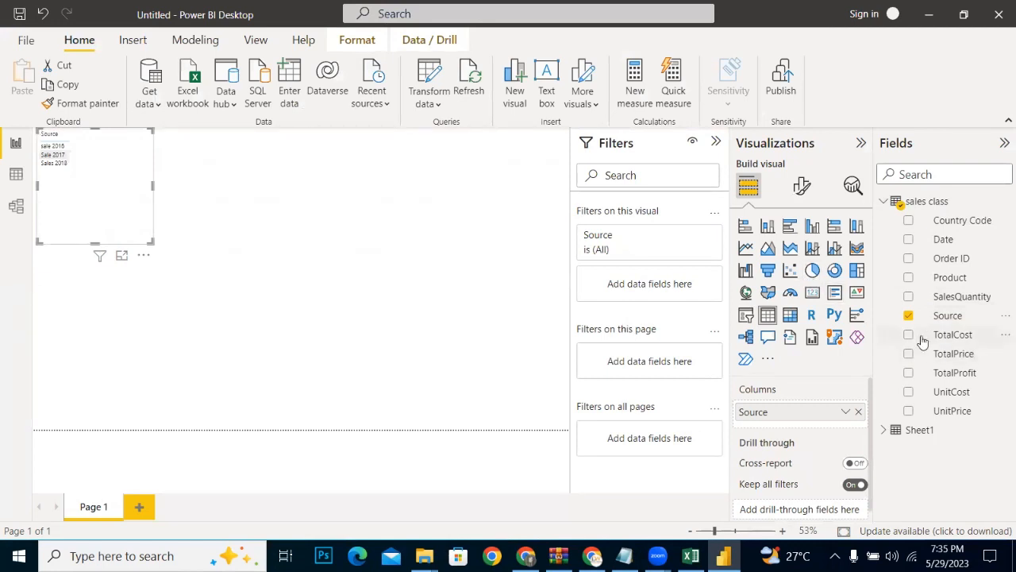
# Step: Try adding SalesQuantity to the Source table visual and making the visual taller
pyautogui.click(908, 297)
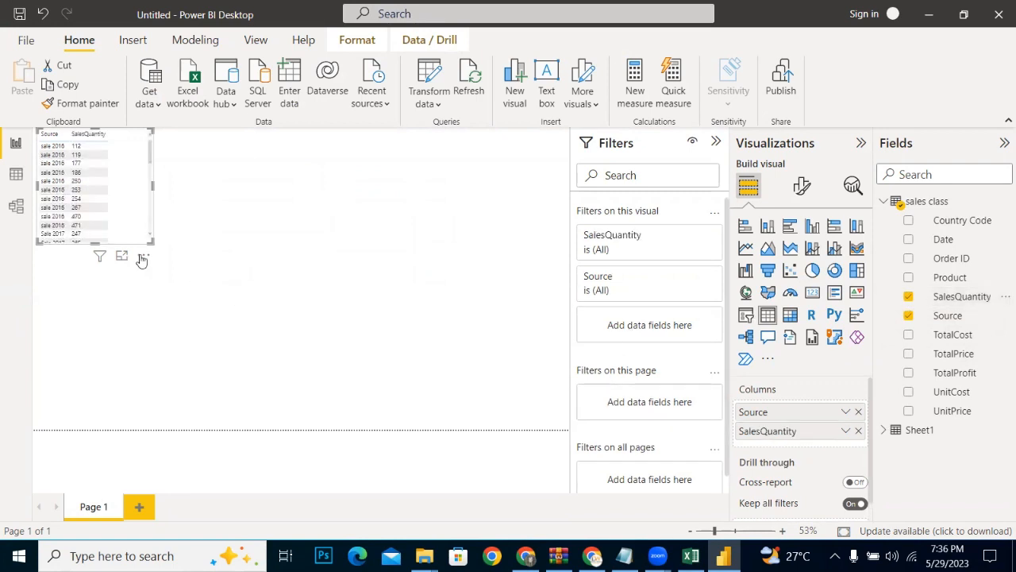
pyautogui.moveTo(96, 239); pyautogui.dragTo(93, 367)
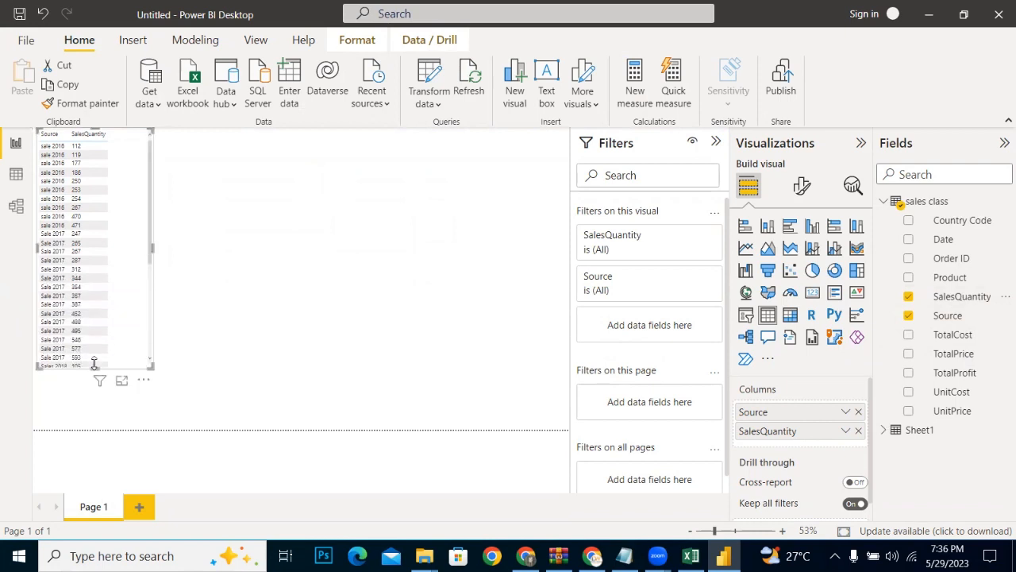
pyautogui.click(204, 376)
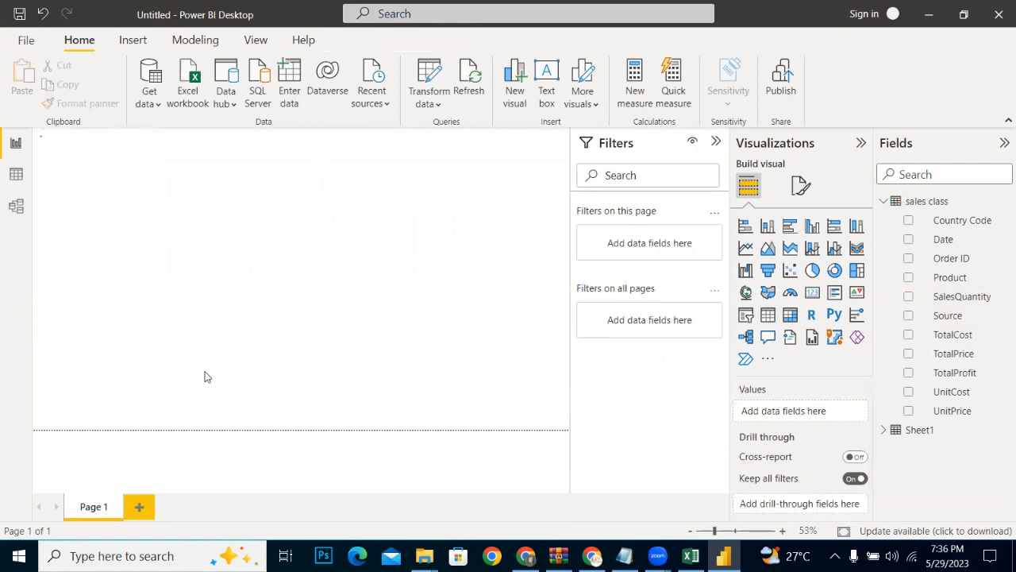
pyautogui.hotkey('ctrl', 'z')
pyautogui.click(859, 430)
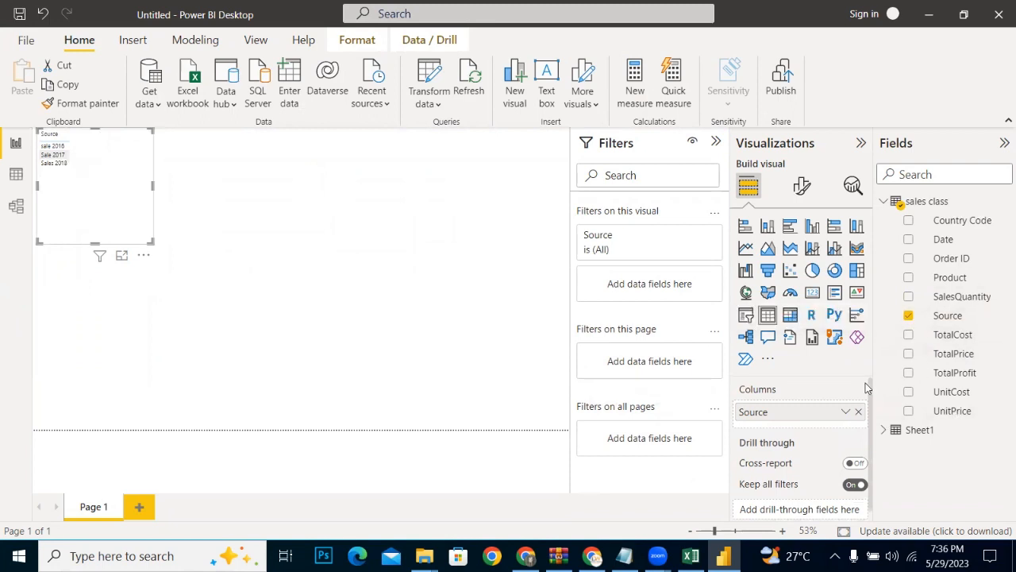
# Step: Discard the measure started in Sheet1 and create a new measure in the sales class table
pyautogui.click(635, 90)
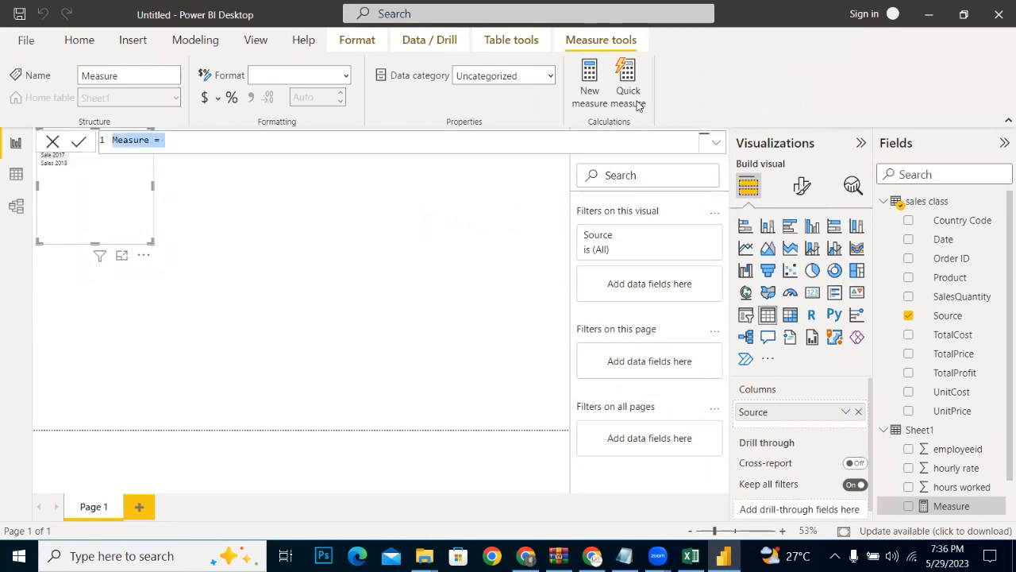
pyautogui.click(49, 144)
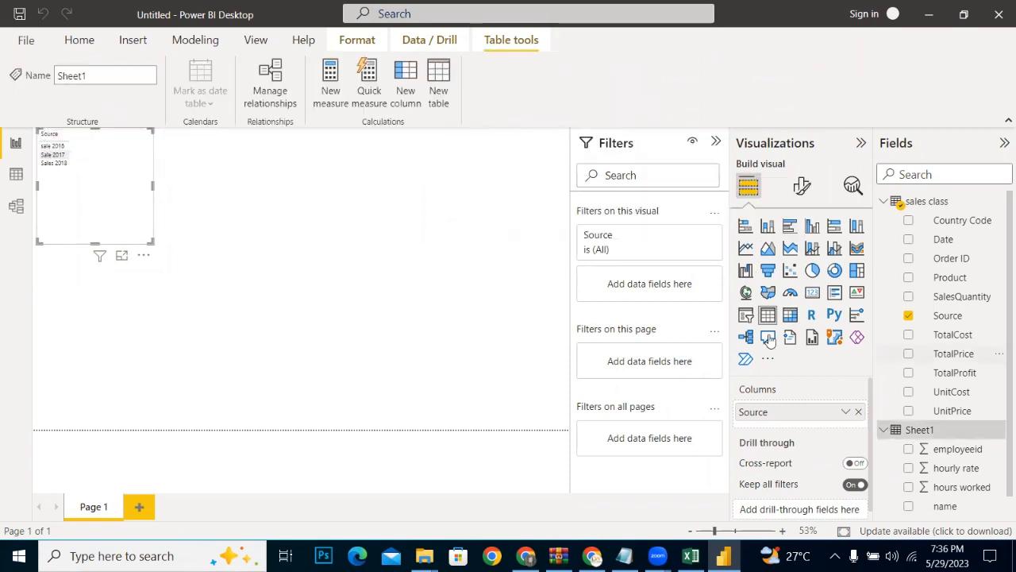
pyautogui.click(905, 201)
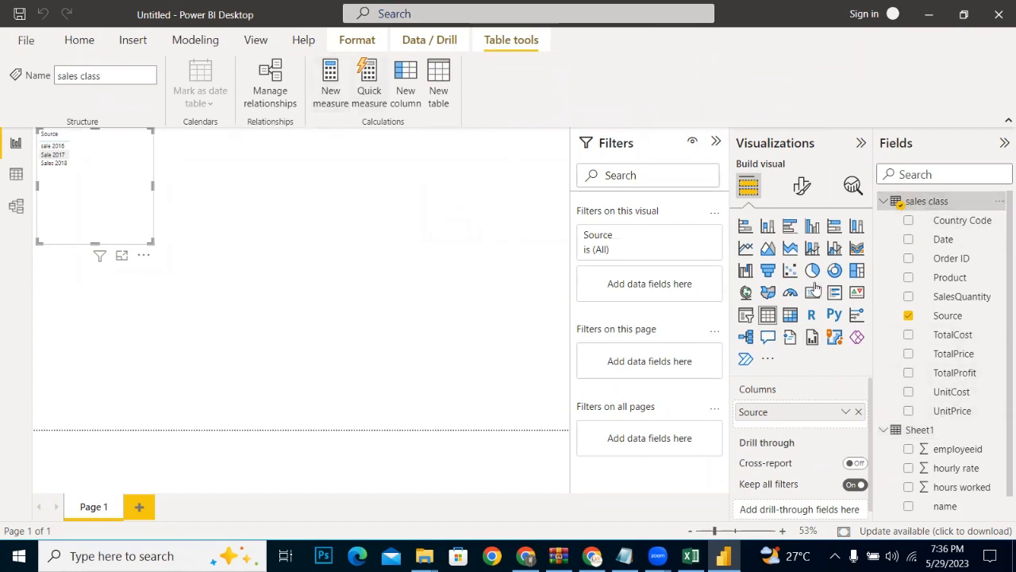
pyautogui.click(949, 280)
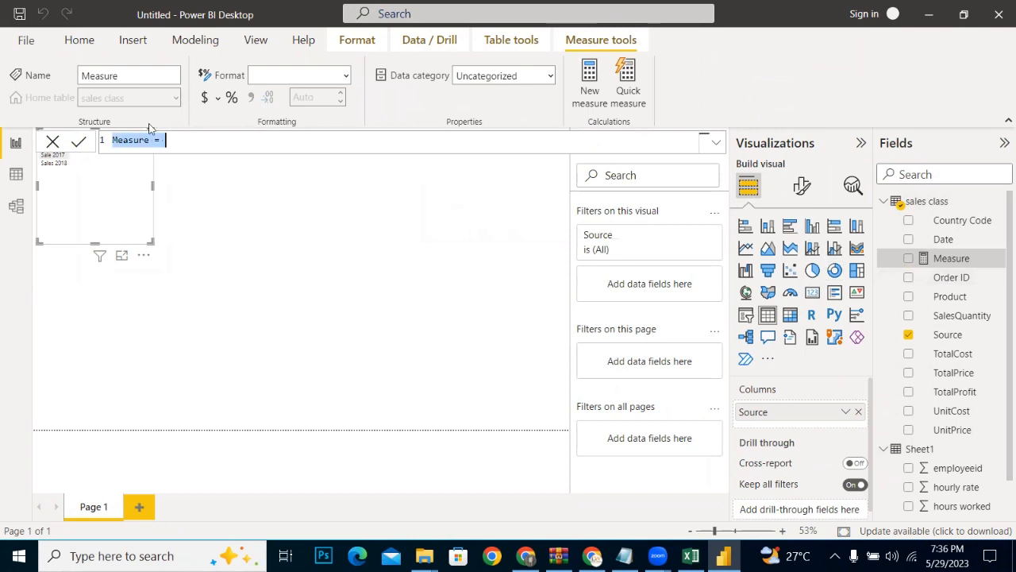
# Step: Name the new measure "Count of sales quantity" in its formula
pyautogui.click(132, 145)
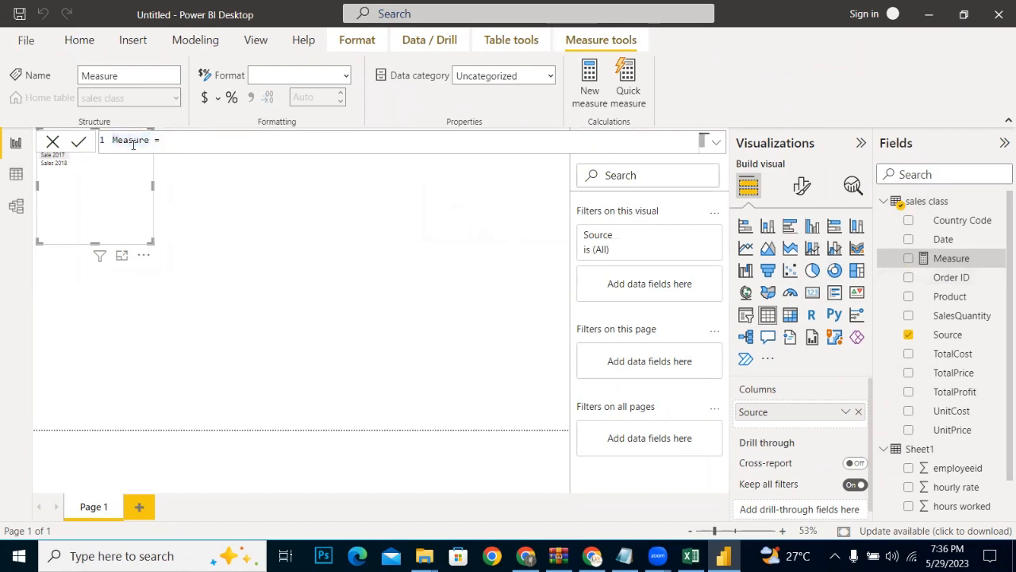
pyautogui.doubleClick(134, 143)
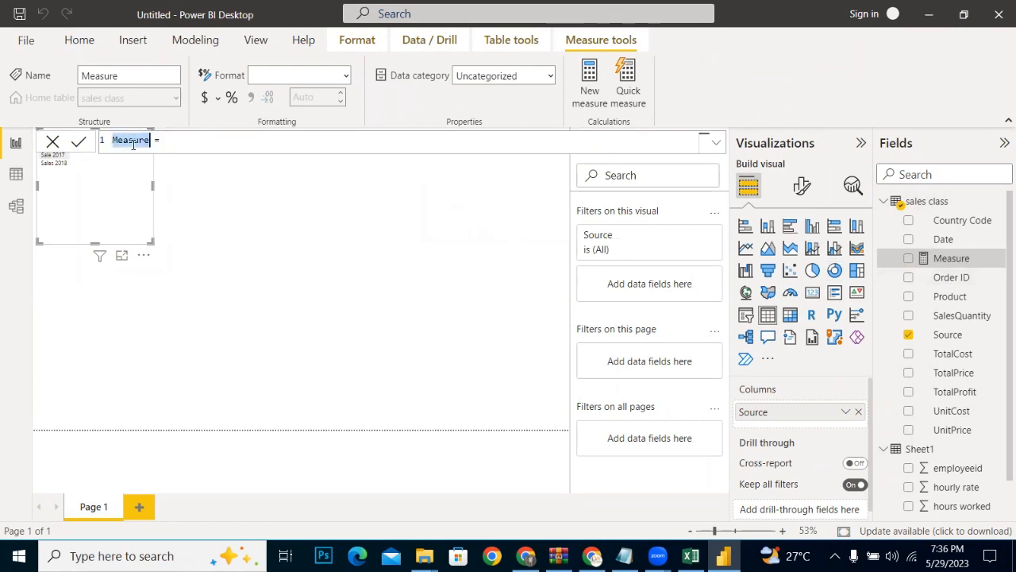
pyautogui.write('Co')
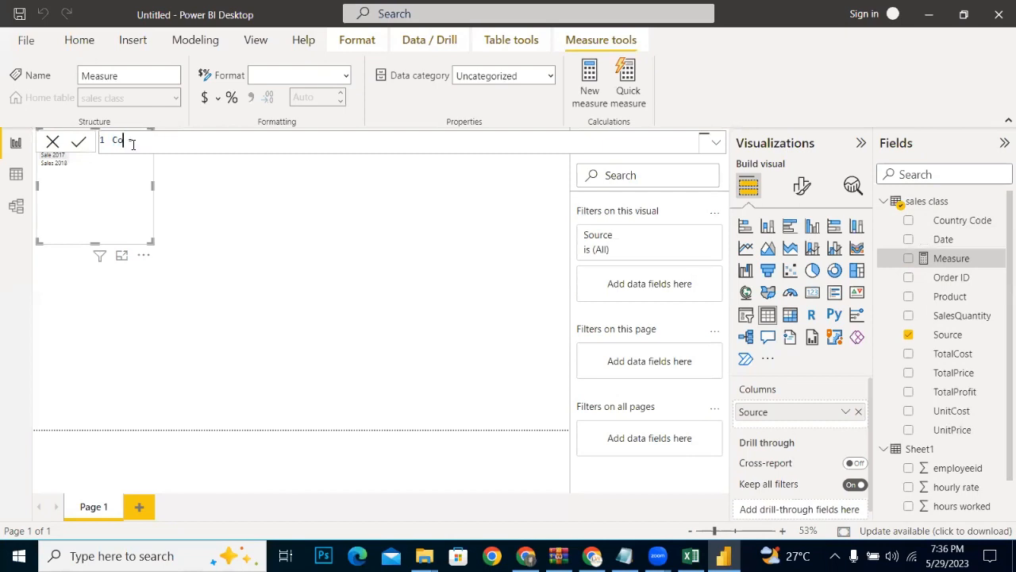
pyautogui.write('unt')
pyautogui.write('of s')
pyautogui.write('ales ')
pyautogui.write('qu')
pyautogui.write('antu')
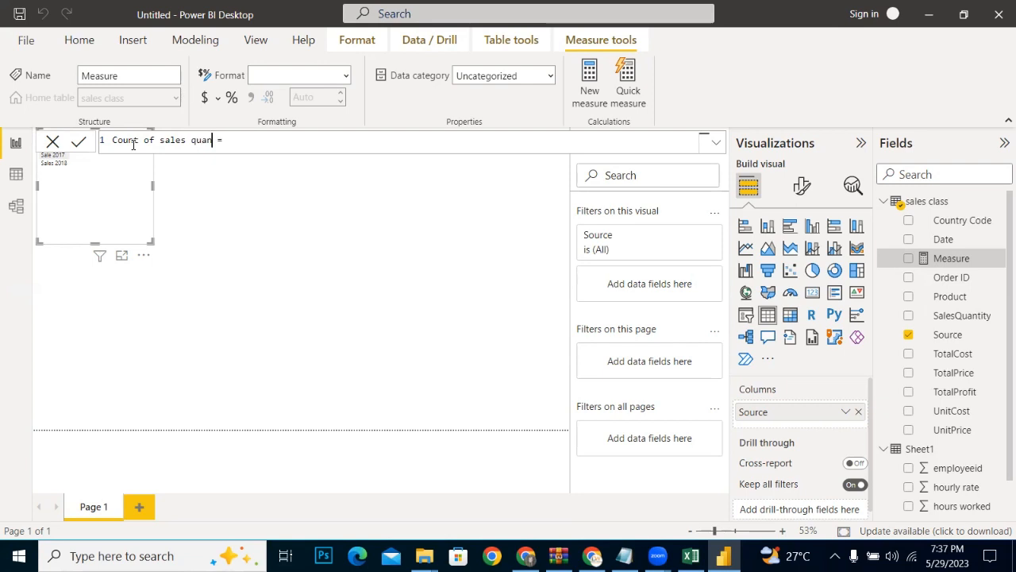
pyautogui.press('BackSpace')
pyautogui.press('BackSpace')
pyautogui.write('tity')
# Step: Start the Count of sales quantity formula with the COUNT function, leaving its column argument empty
pyautogui.click(262, 139)
pyautogui.write('co')
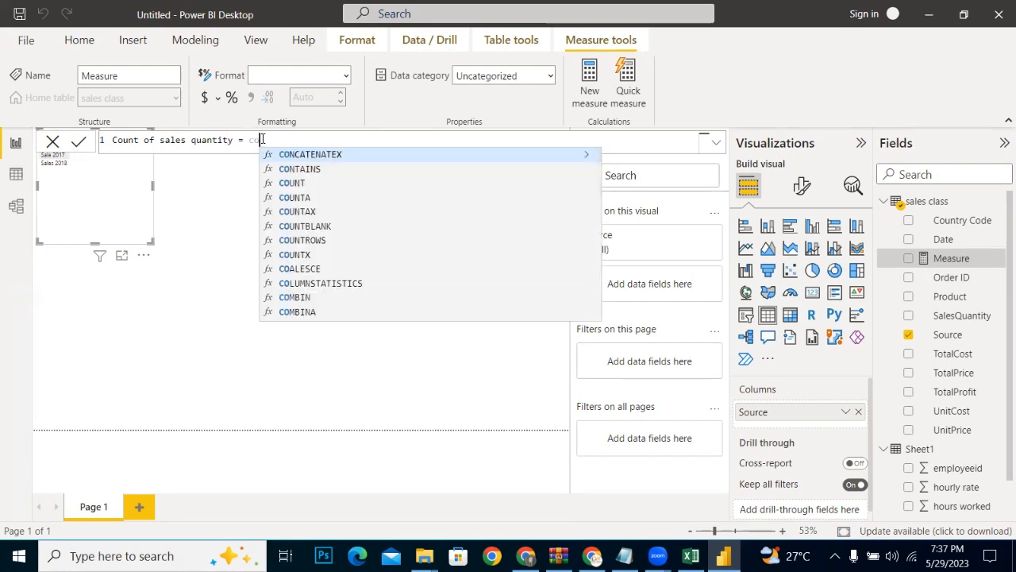
pyautogui.write('un')
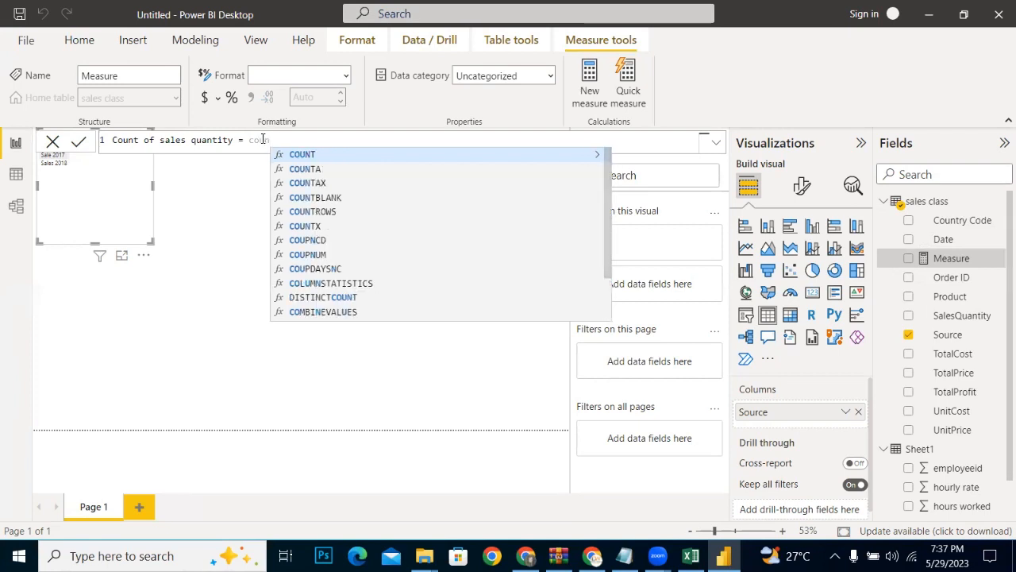
pyautogui.doubleClick(303, 156)
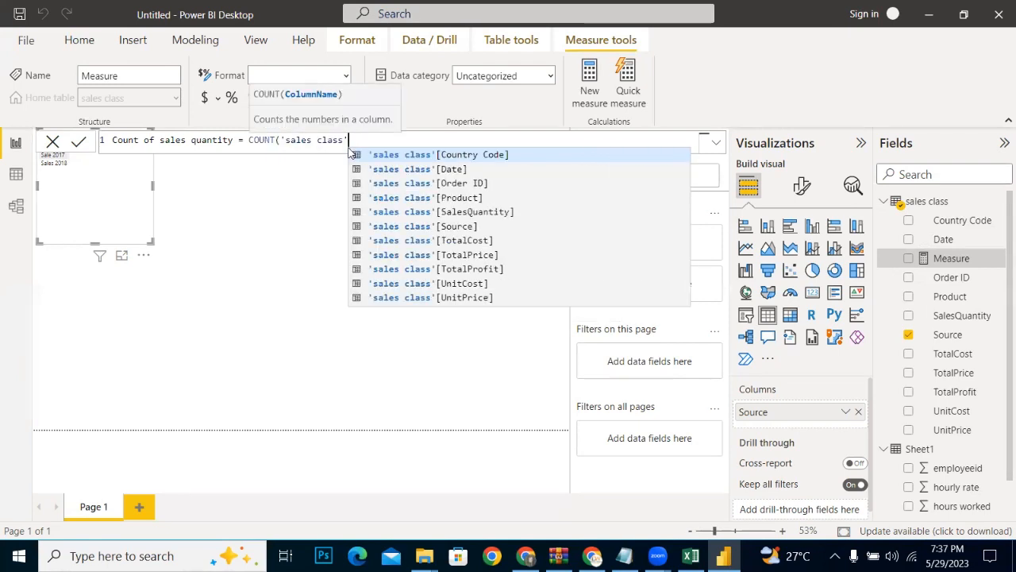
pyautogui.press('BackSpace')
pyautogui.press('BackSpace')
pyautogui.press('BackSpace')
pyautogui.press('BackSpace')
pyautogui.press('BackSpace')
pyautogui.press('BackSpace')
pyautogui.press('BackSpace')
pyautogui.press('BackSpace')
pyautogui.press('BackSpace')
pyautogui.press('BackSpace')
pyautogui.press('BackSpace')
pyautogui.press('BackSpace')
pyautogui.press('BackSpace')
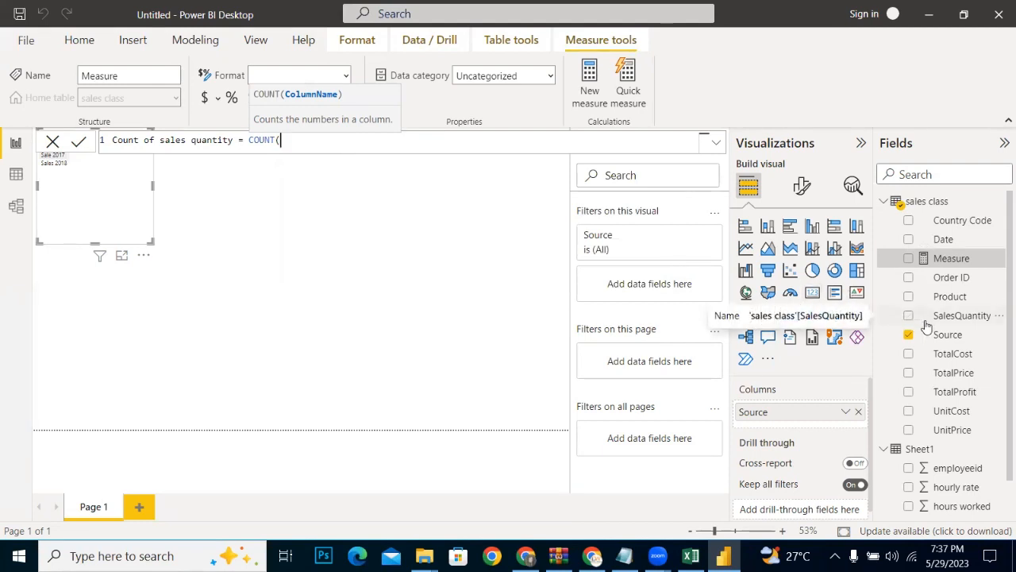
# Step: Complete the COUNT formula with the 'sales class'[SalesQuantity] column and commit the measure
pyautogui.write('sale')
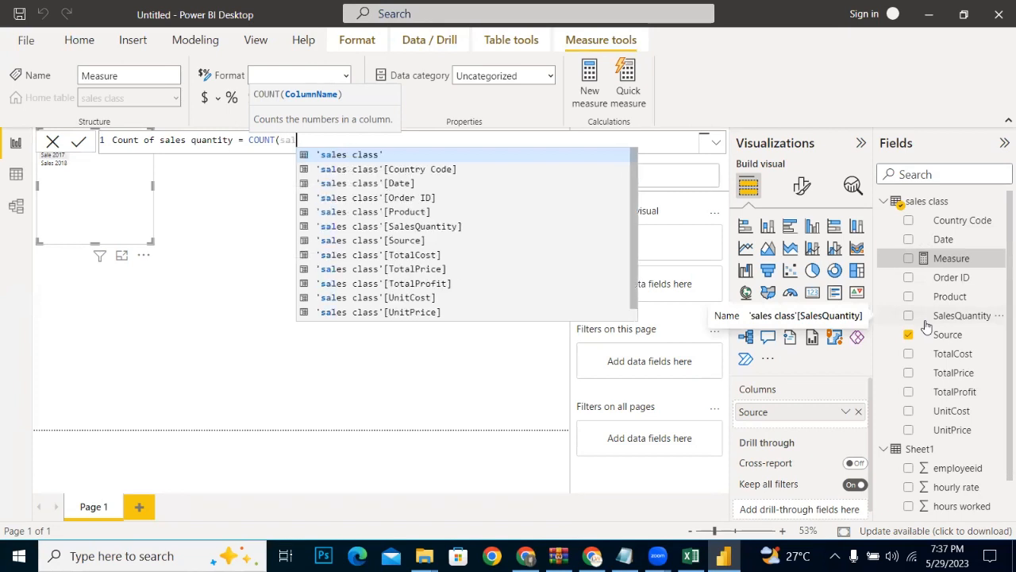
pyautogui.press('Down')
pyautogui.press('Down')
pyautogui.press('Down')
pyautogui.press('Down')
pyautogui.press('Down')
pyautogui.press('Down')
pyautogui.press('Down')
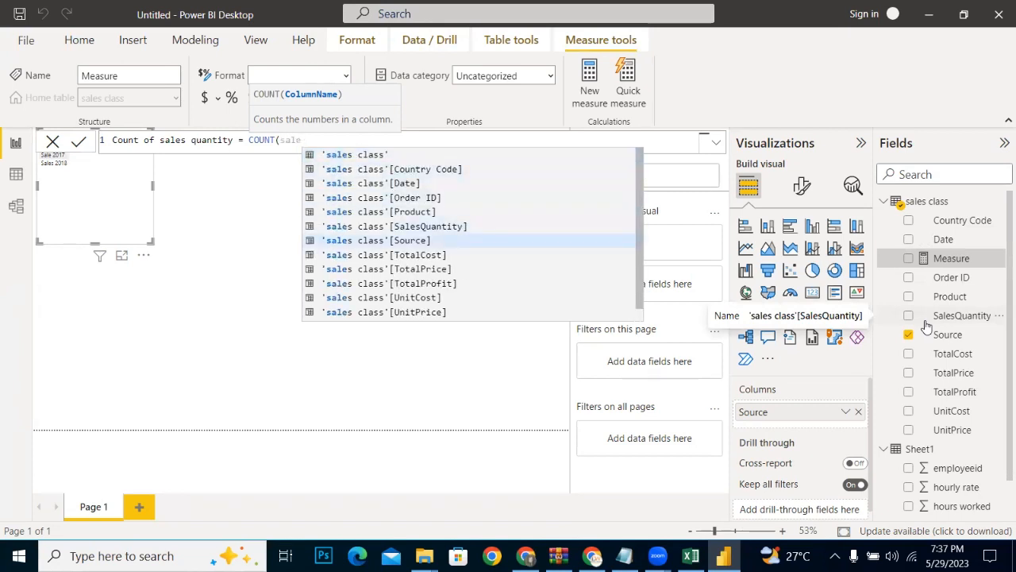
pyautogui.press('Up')
pyautogui.press('Up')
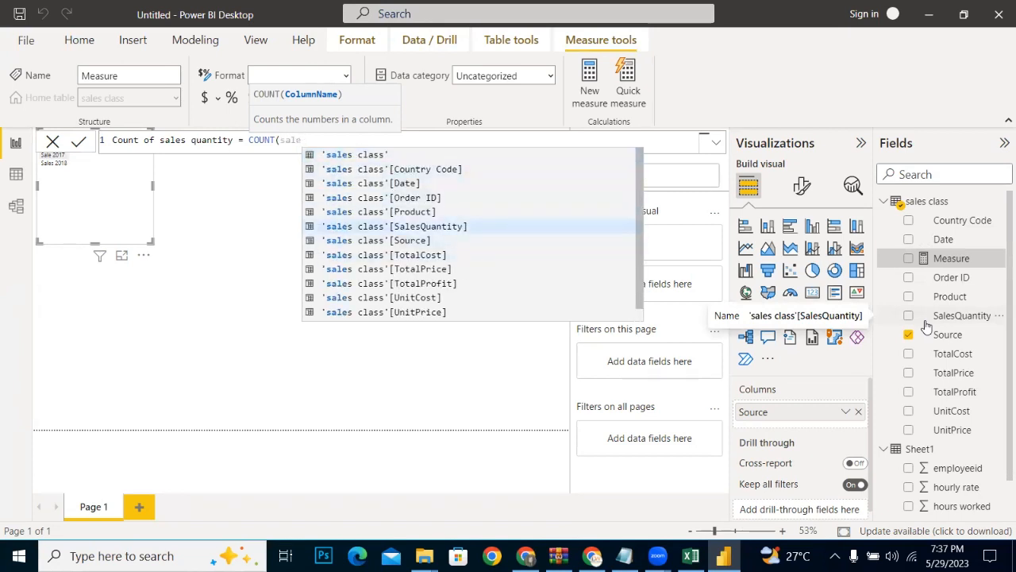
pyautogui.press('Tab')
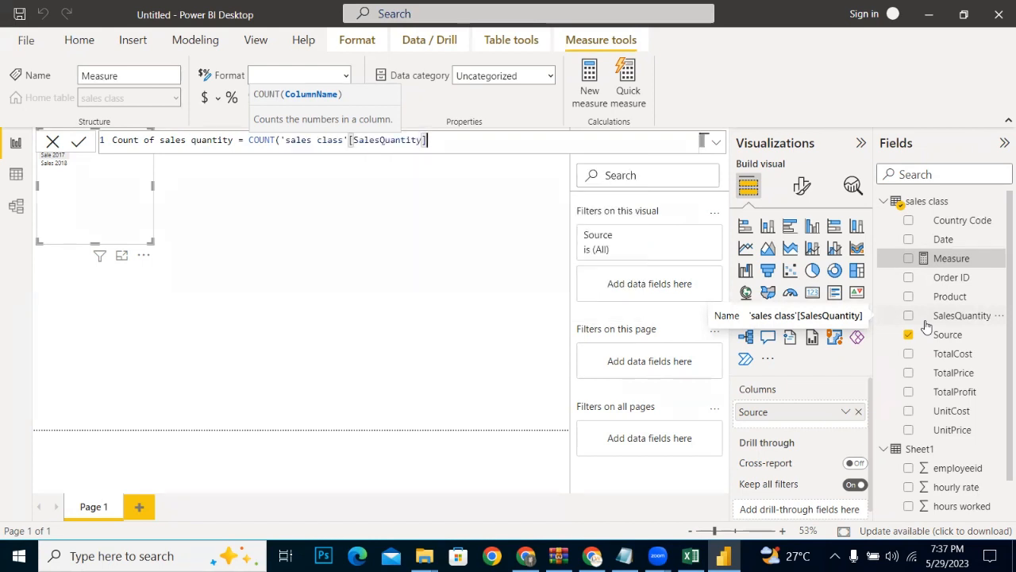
pyautogui.write(')')
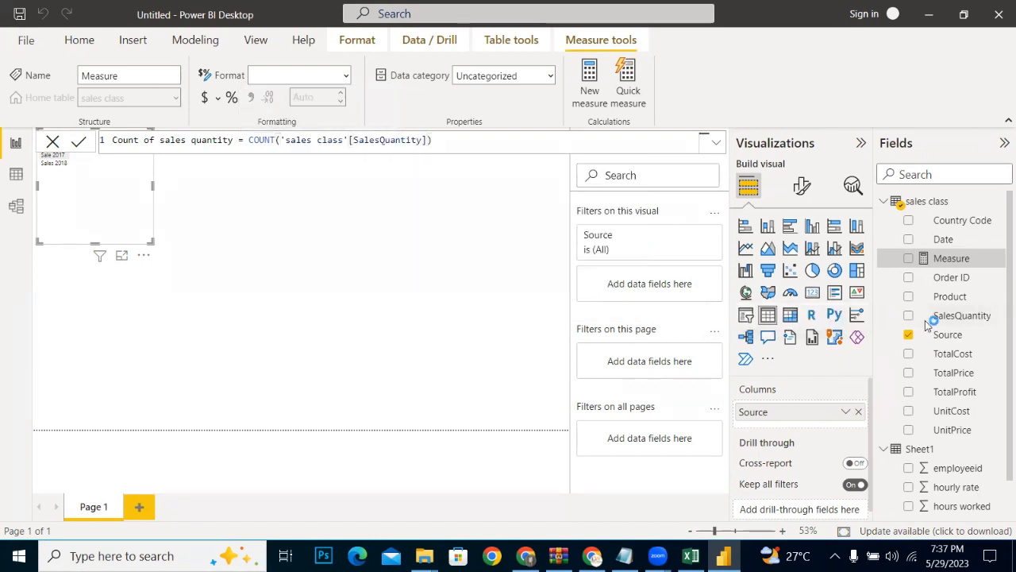
pyautogui.press('Return')
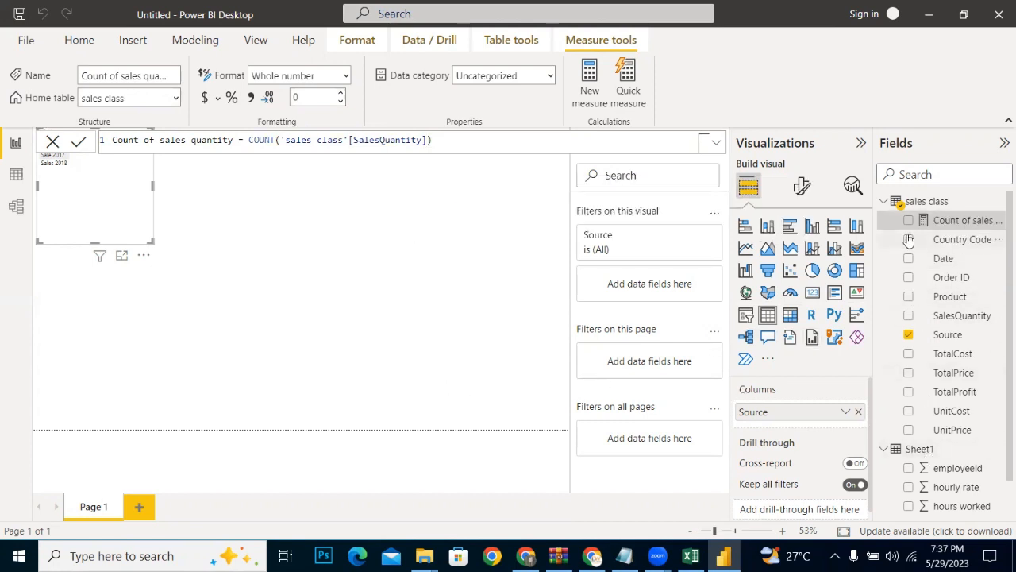
# Step: Add the Count of sales quantity measure to the Source table visual and move the visual lower on the page
pyautogui.moveTo(929, 224); pyautogui.dragTo(797, 422)
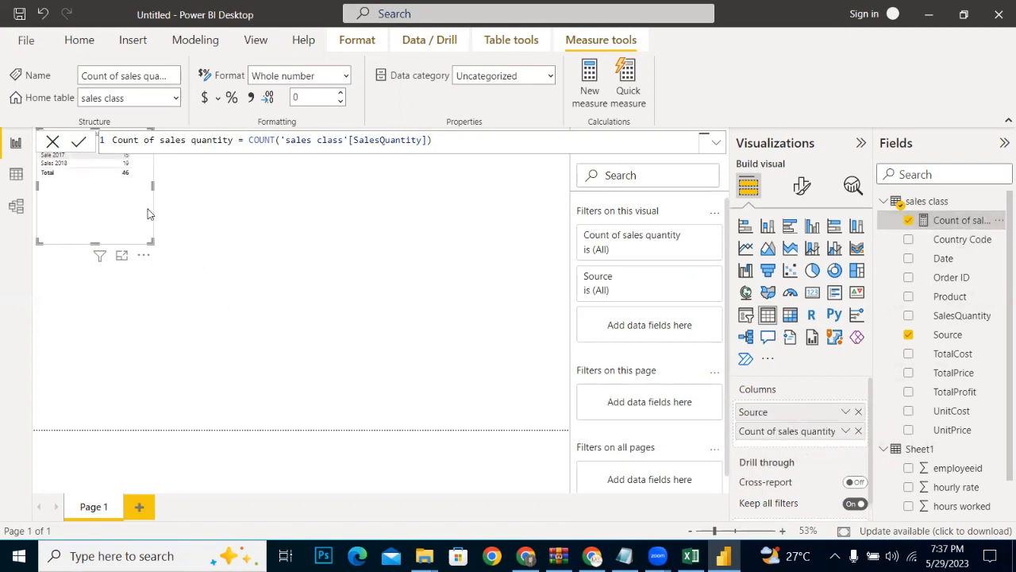
pyautogui.moveTo(69, 226); pyautogui.dragTo(68, 275)
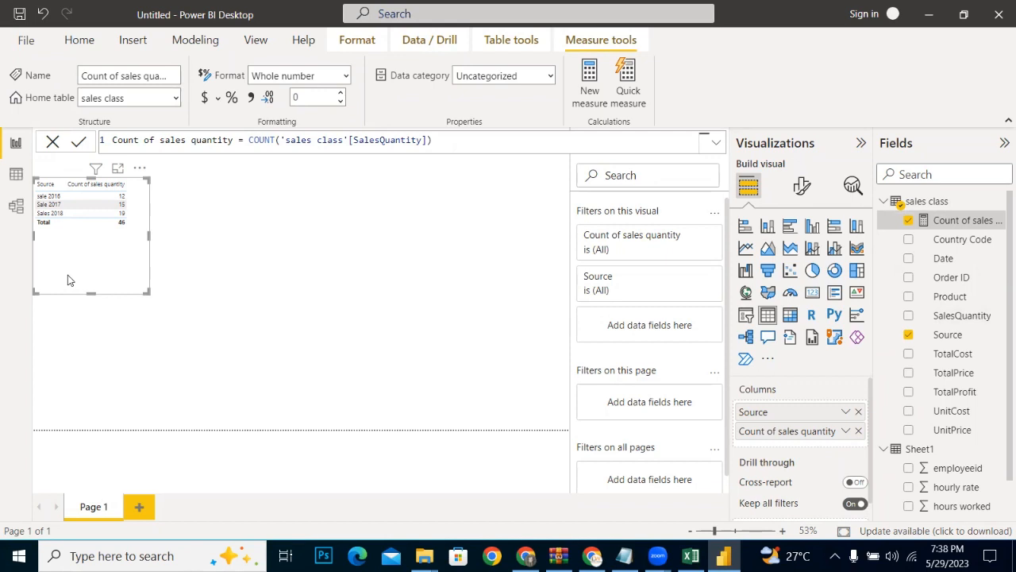
# Step: Keep the Source table as a table and add a separate slicer visual on the Source field below it
pyautogui.click(746, 316)
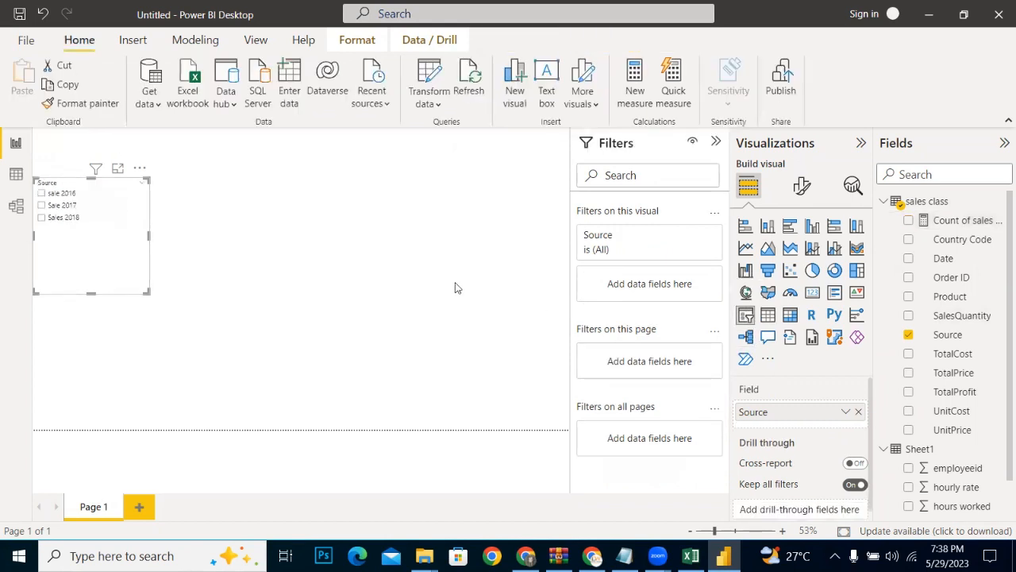
pyautogui.hotkey('ctrl', 'z')
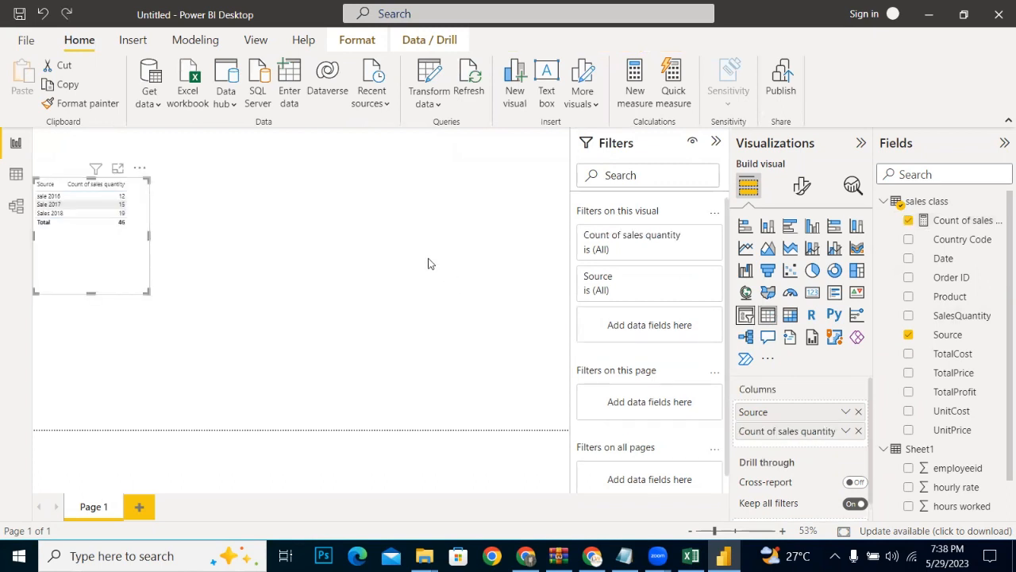
pyautogui.click(489, 261)
pyautogui.click(746, 316)
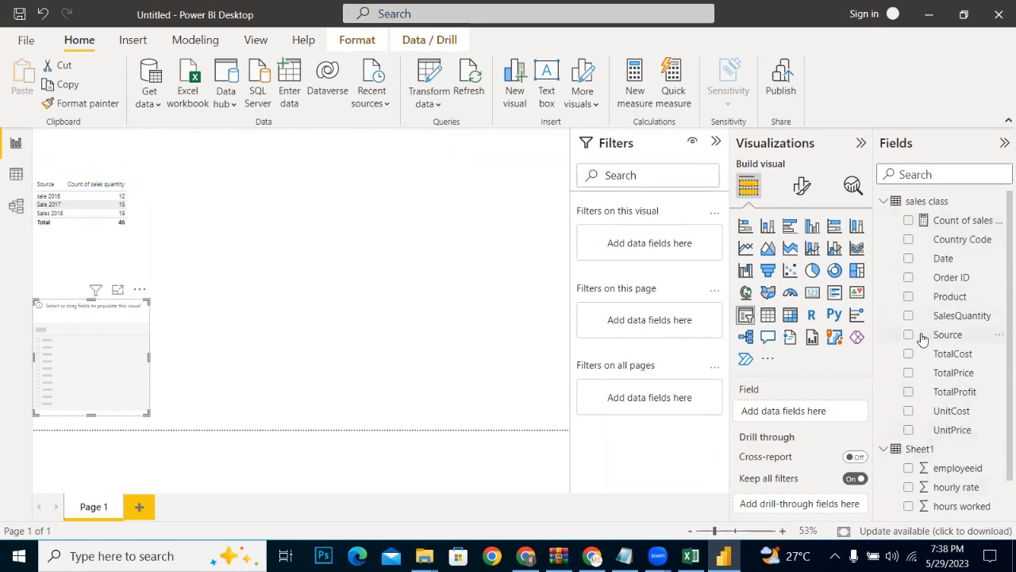
pyautogui.moveTo(921, 339); pyautogui.dragTo(774, 418)
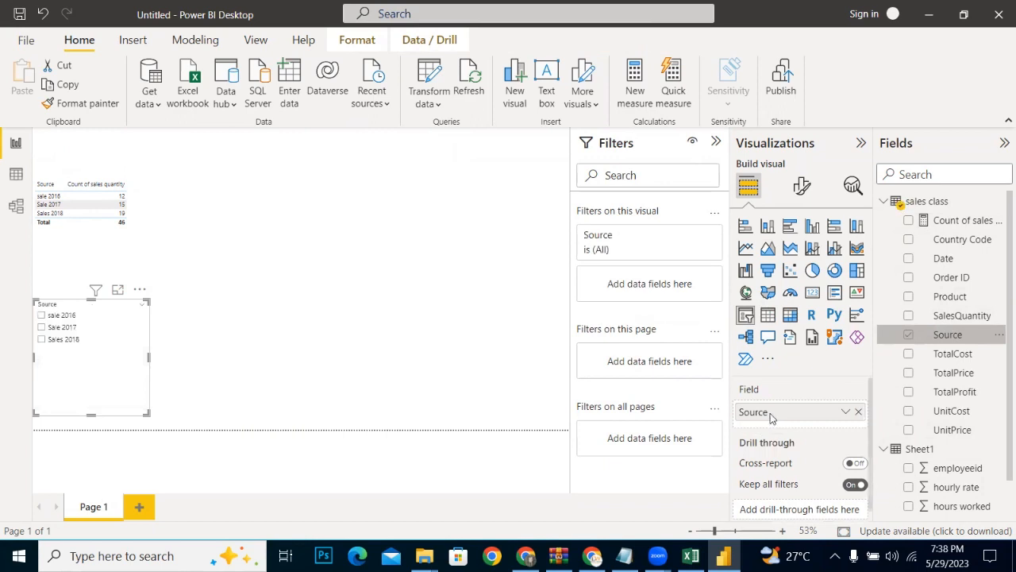
# Step: Test the Source slicer by filtering the table to sale 2016, Sale 2017 and Sales 2018 in turn
pyautogui.click(41, 315)
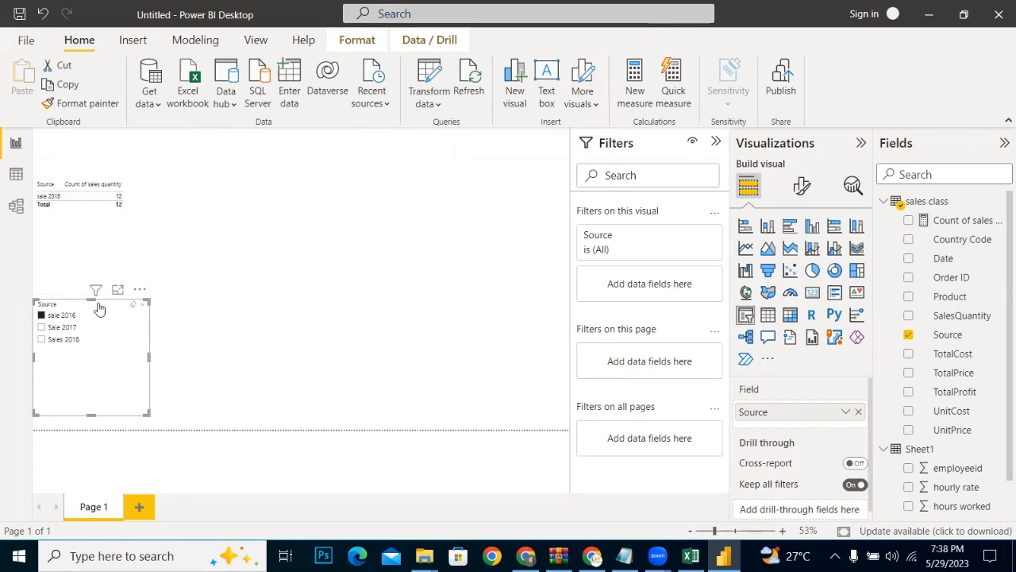
pyautogui.click(41, 330)
pyautogui.click(40, 340)
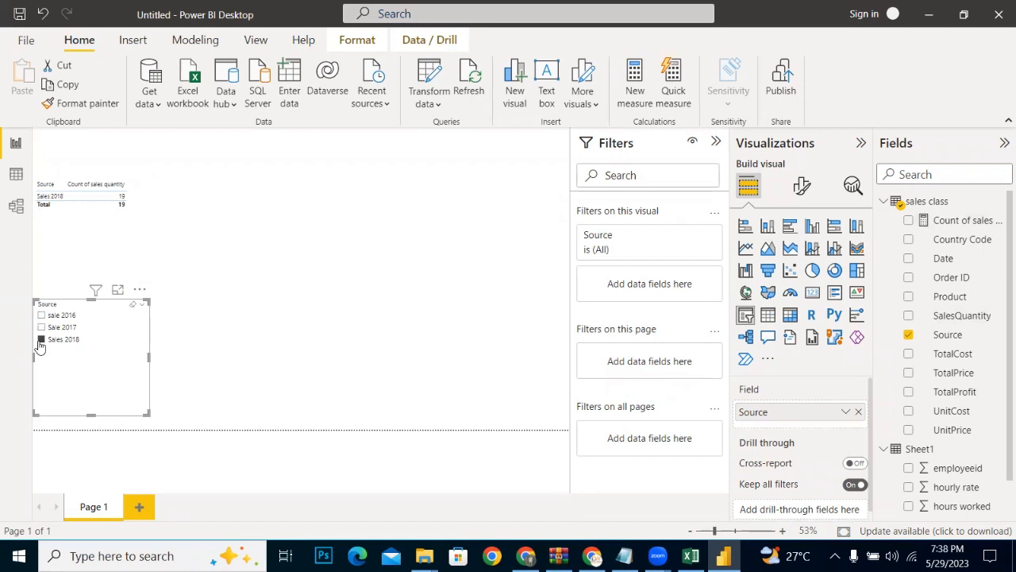
pyautogui.click(140, 289)
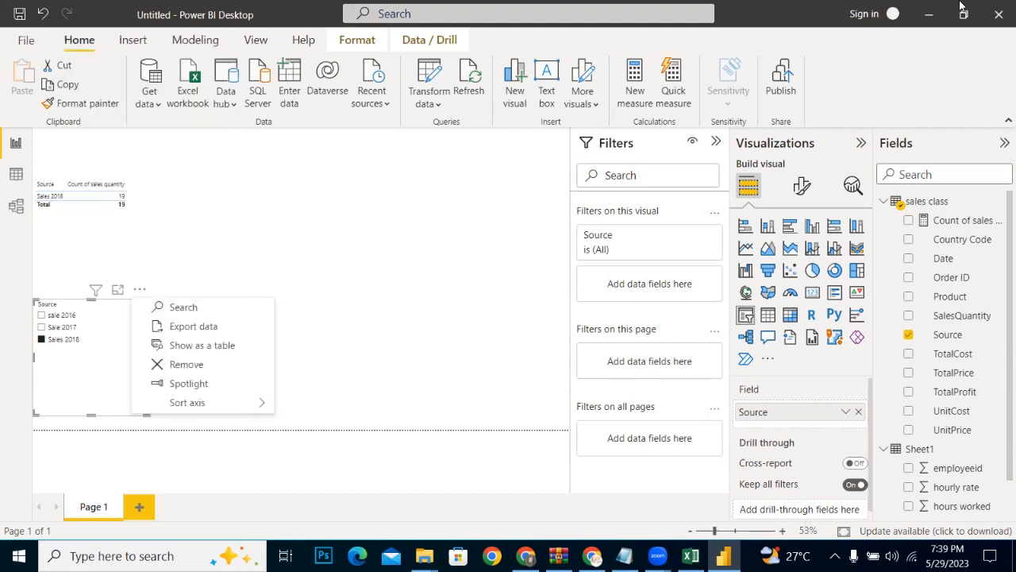
# Step: Minimise the report and close the Sales Data (csv files), sale now and sales folder windows to expose the desktop
pyautogui.click(930, 14)
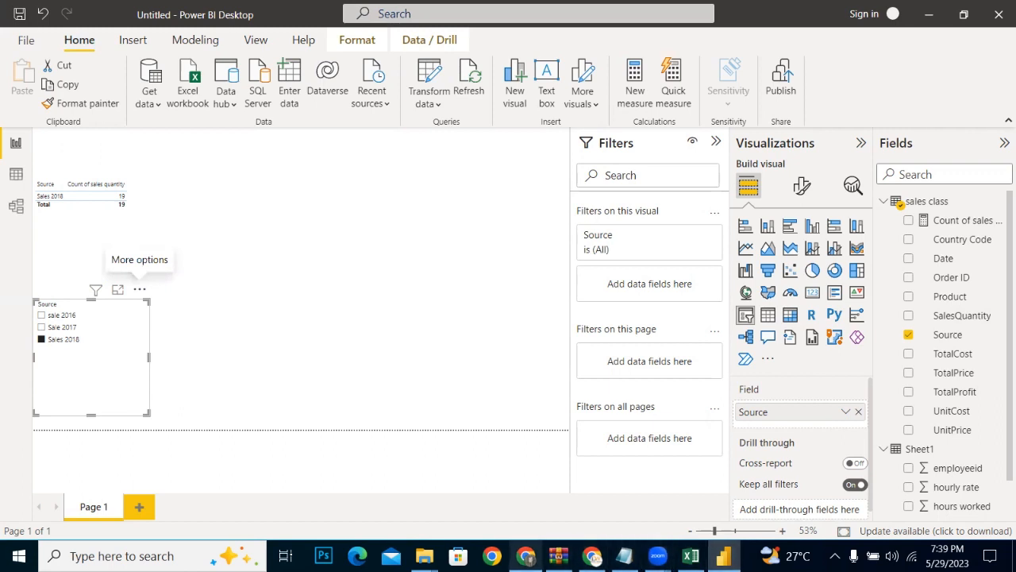
pyautogui.click(642, 494)
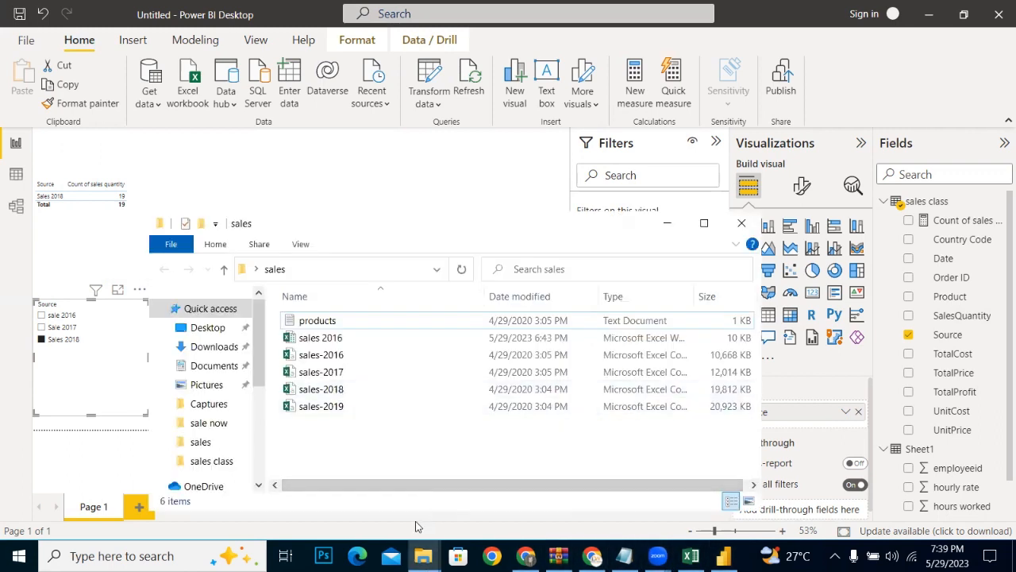
pyautogui.click(421, 556)
pyautogui.click(386, 512)
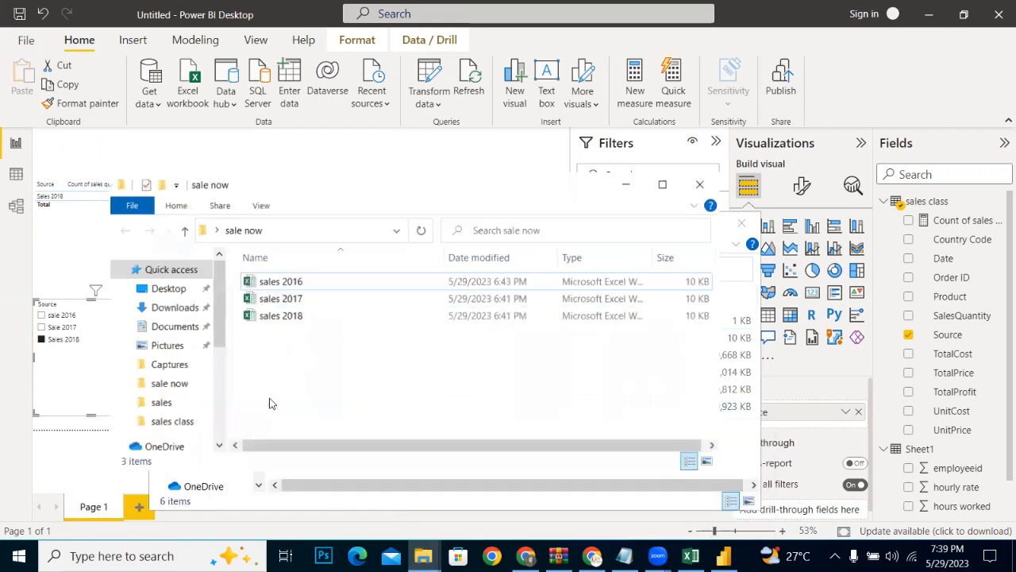
pyautogui.click(293, 279)
pyautogui.click(423, 556)
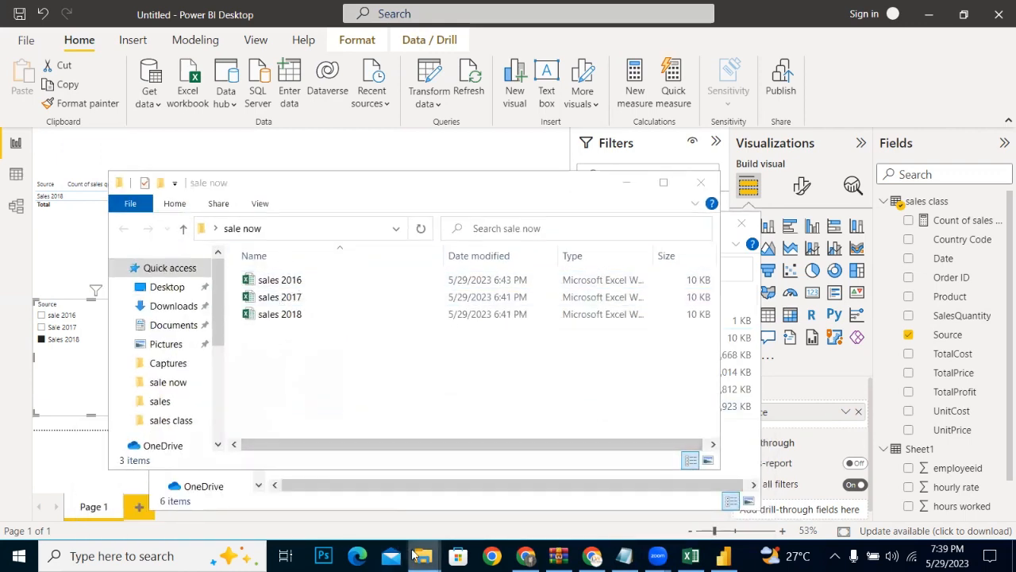
pyautogui.click(230, 484)
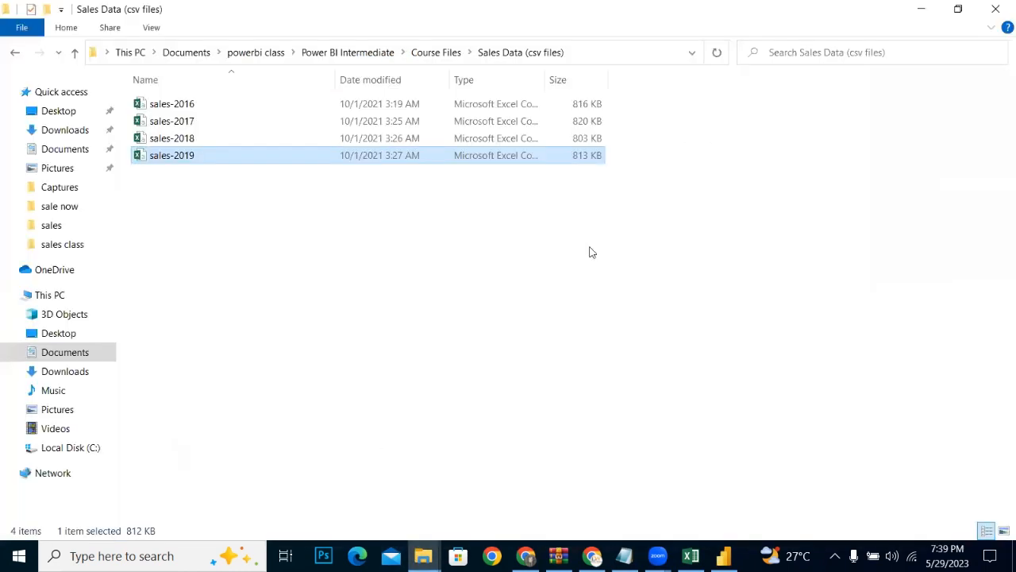
pyautogui.click(997, 7)
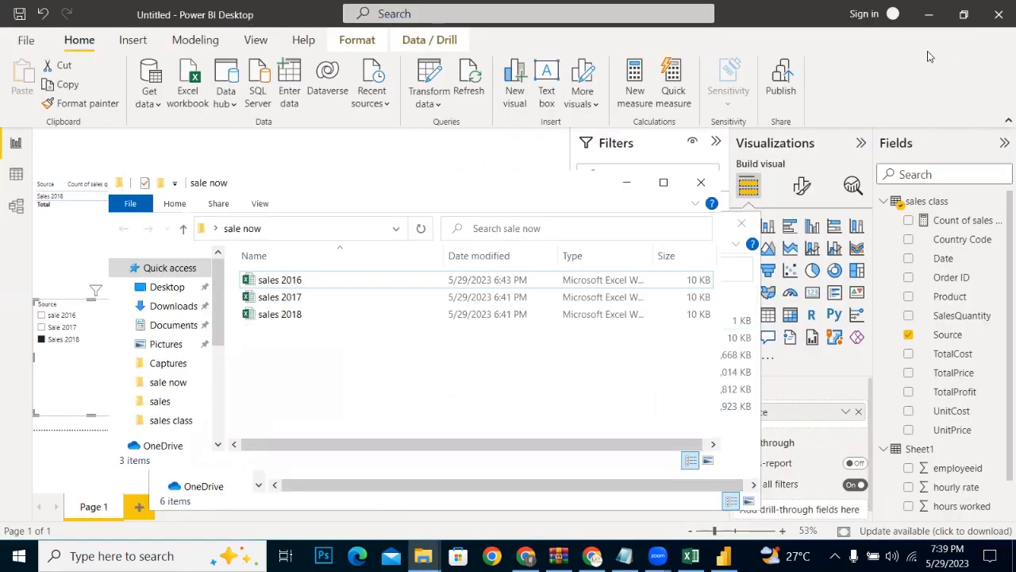
pyautogui.click(926, 14)
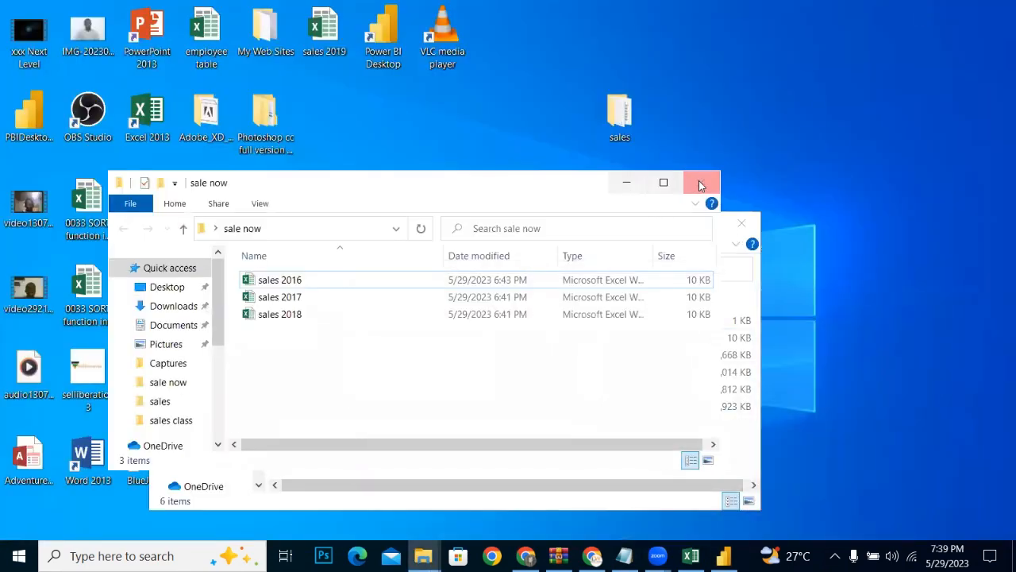
pyautogui.click(701, 182)
pyautogui.click(729, 231)
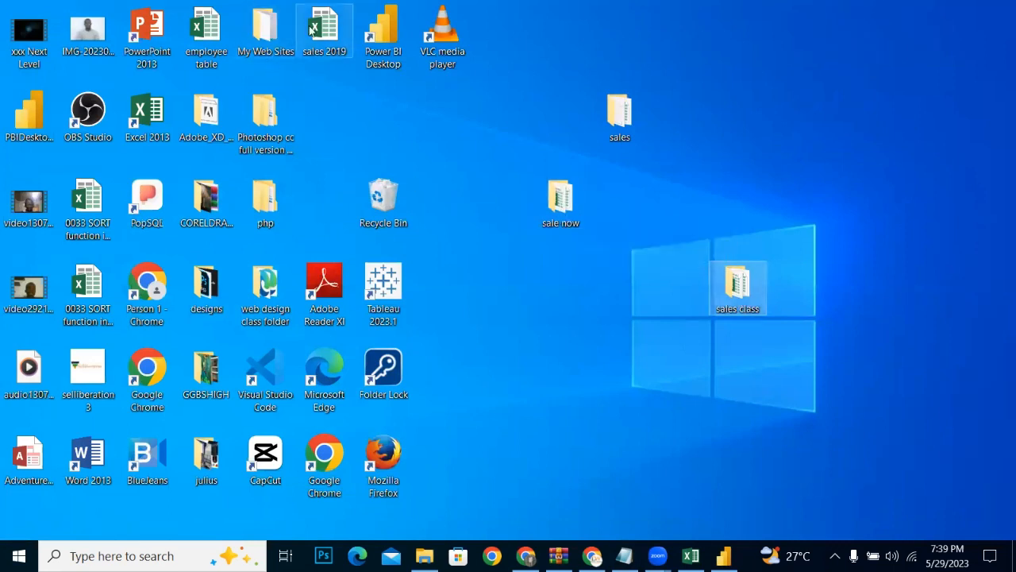
# Step: Move the sales 2019 workbook from the desktop into the sales class folder and refresh the report's data in Power BI Desktop
pyautogui.moveTo(531, 313); pyautogui.dragTo(744, 292)
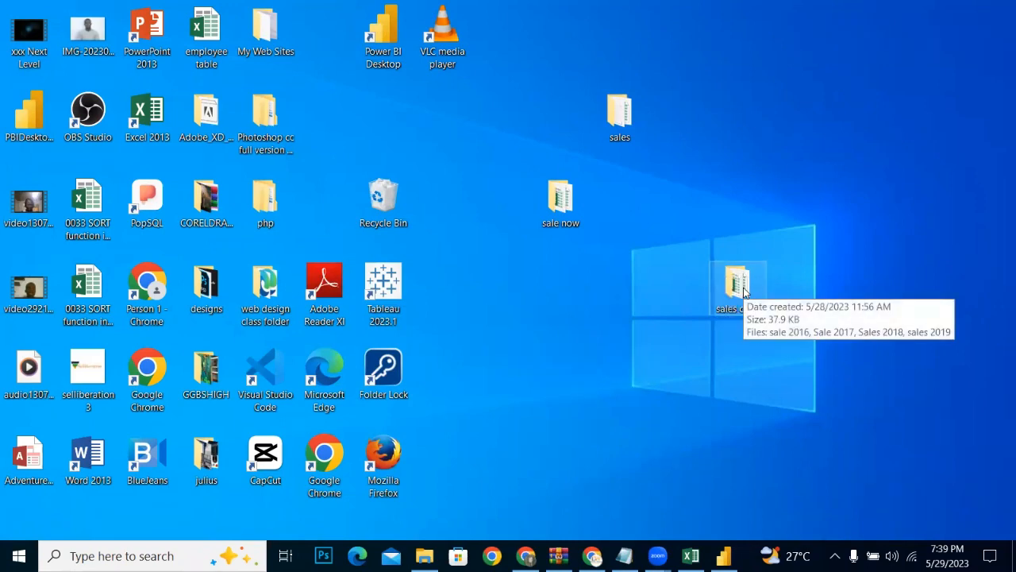
pyautogui.click(724, 556)
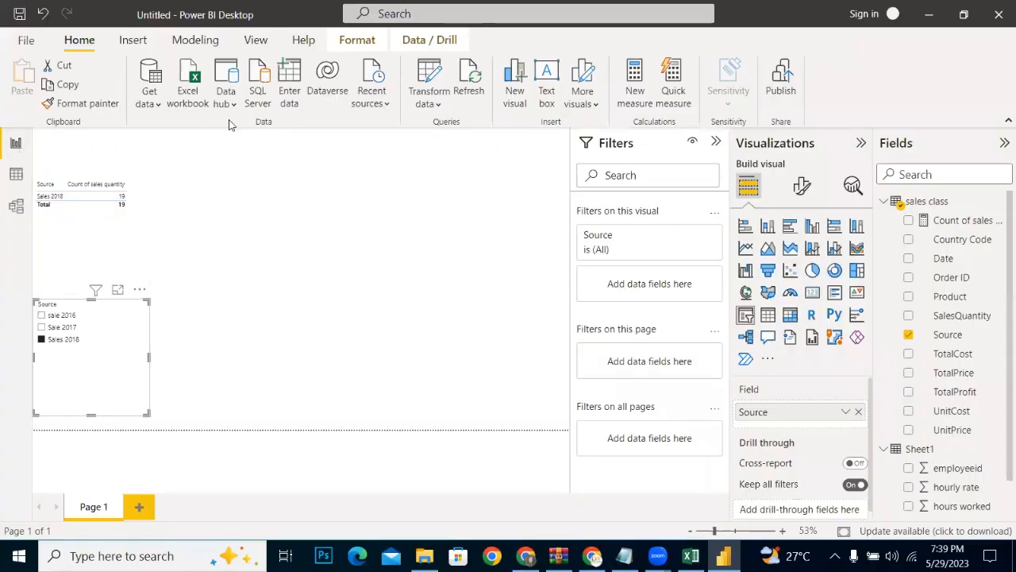
pyautogui.click(470, 86)
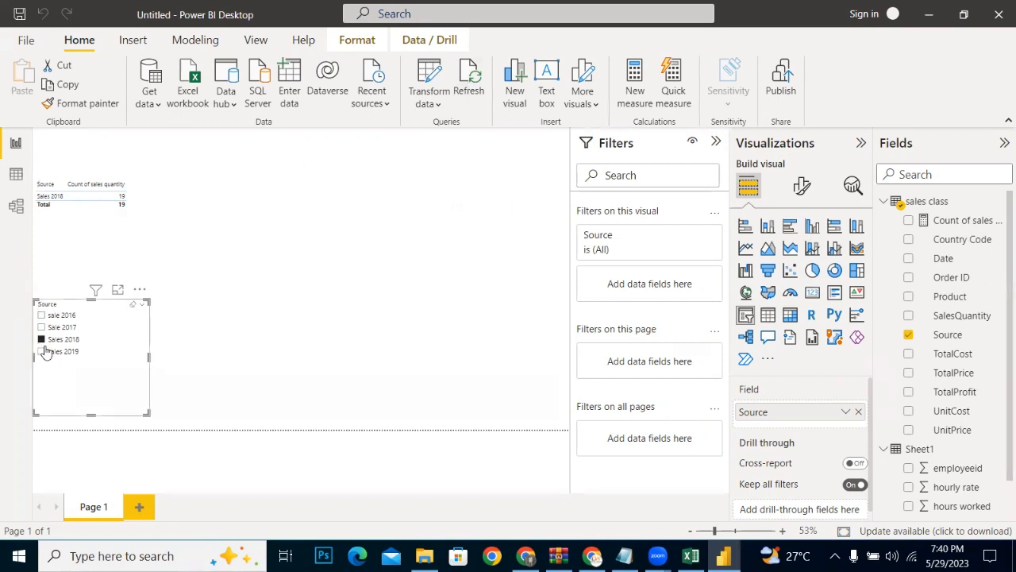
# Step: Filter the table to sales 2019 with the Source slicer, and clear the slicer selection to show every year
pyautogui.click(238, 379)
pyautogui.click(41, 352)
pyautogui.click(132, 305)
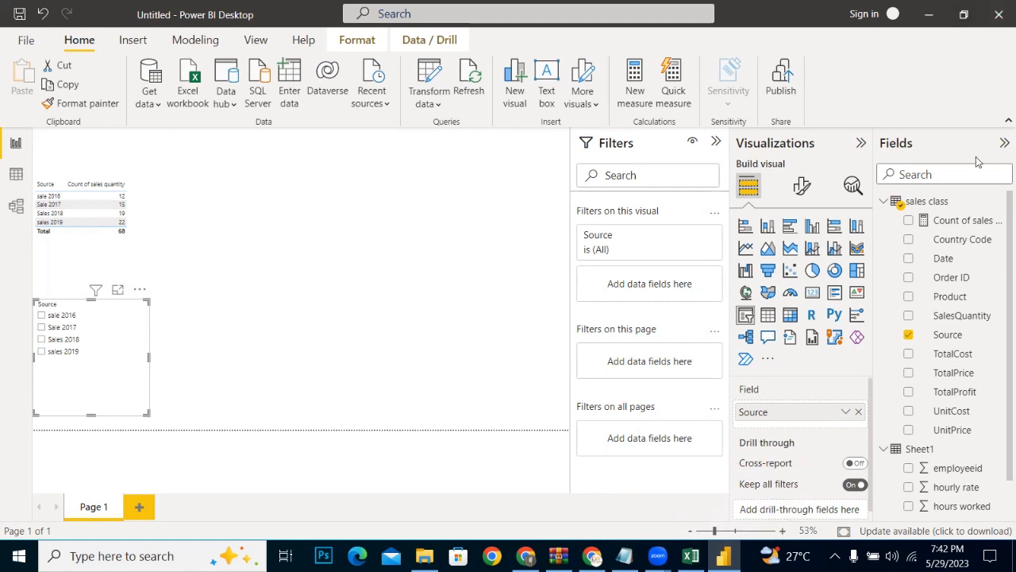
# Step: Collapse the sales class and Sheet1 tables in the field list and open the list of common data sources
pyautogui.click(882, 202)
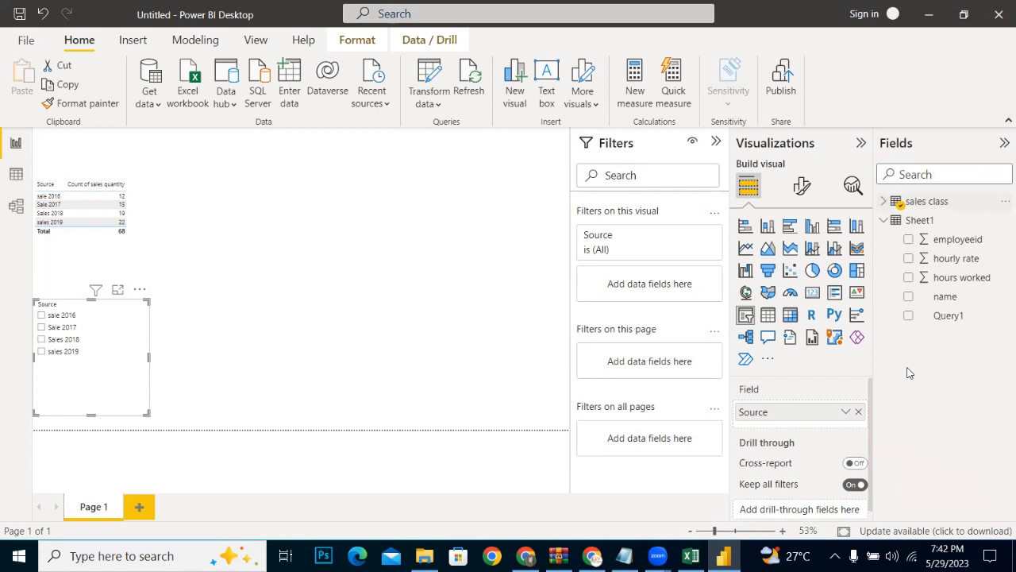
pyautogui.click(884, 220)
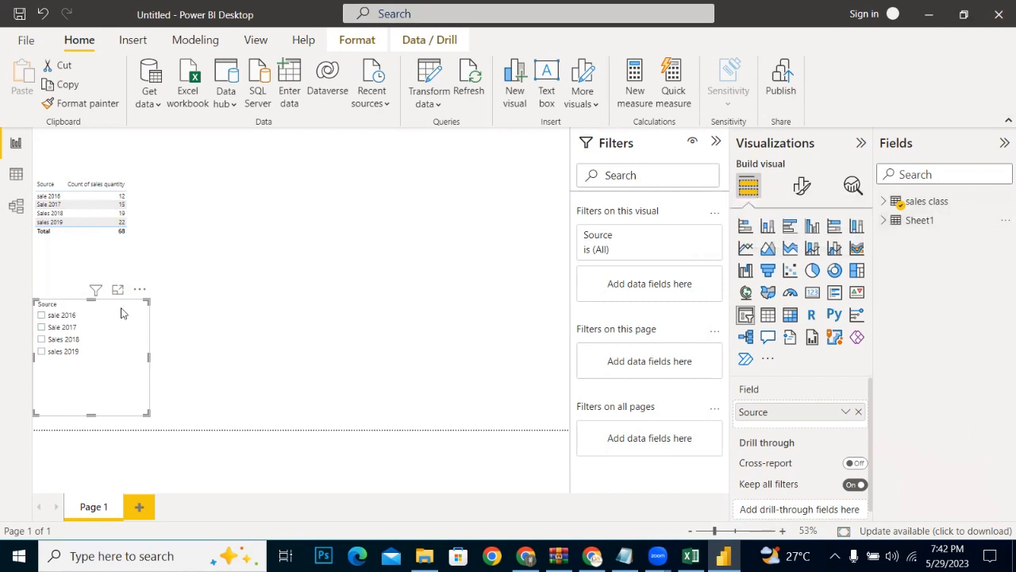
pyautogui.click(149, 100)
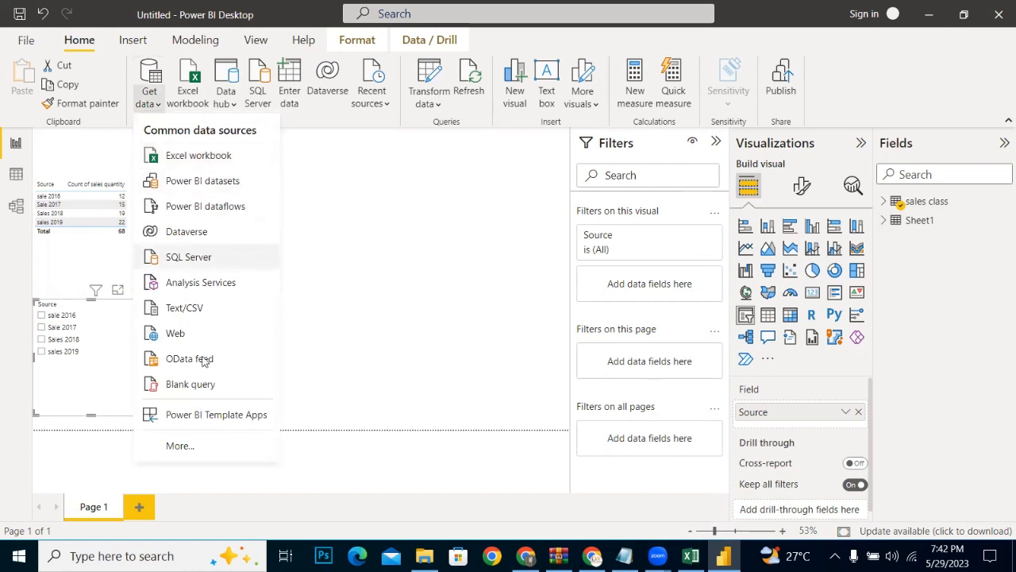
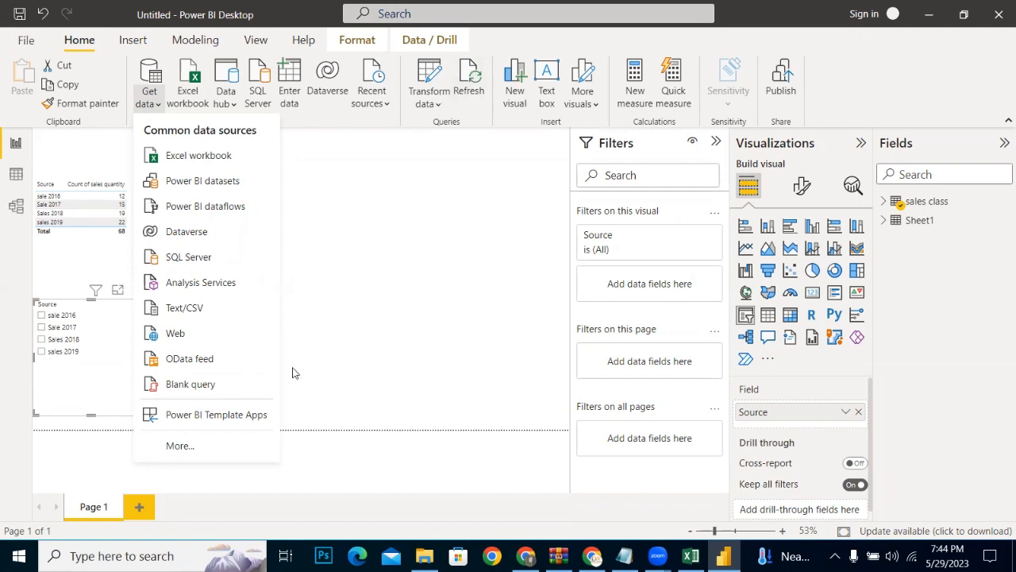
# Step: Start a new Folder data connection and open the browser for choosing its folder path
pyautogui.click(185, 447)
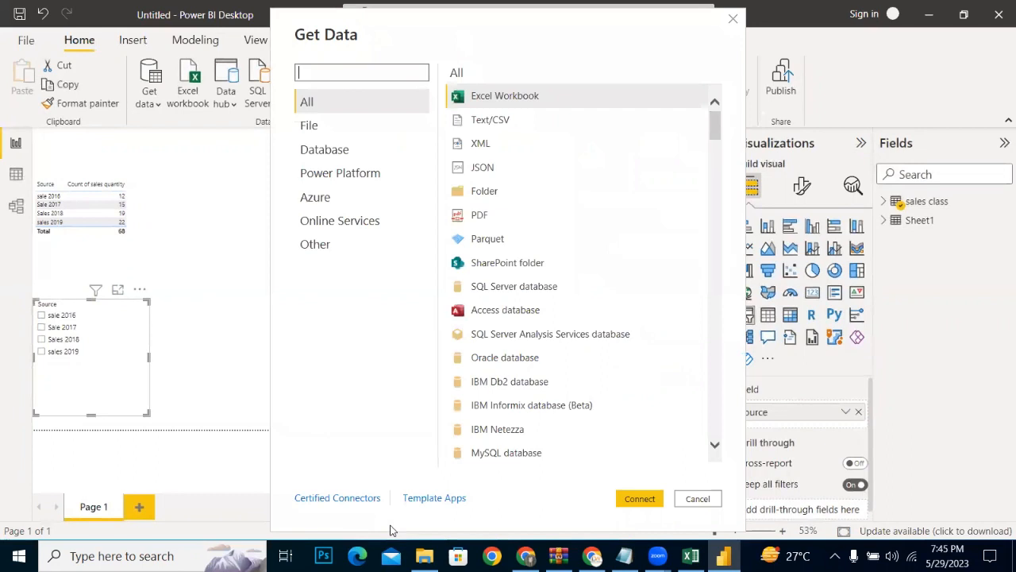
pyautogui.click(482, 199)
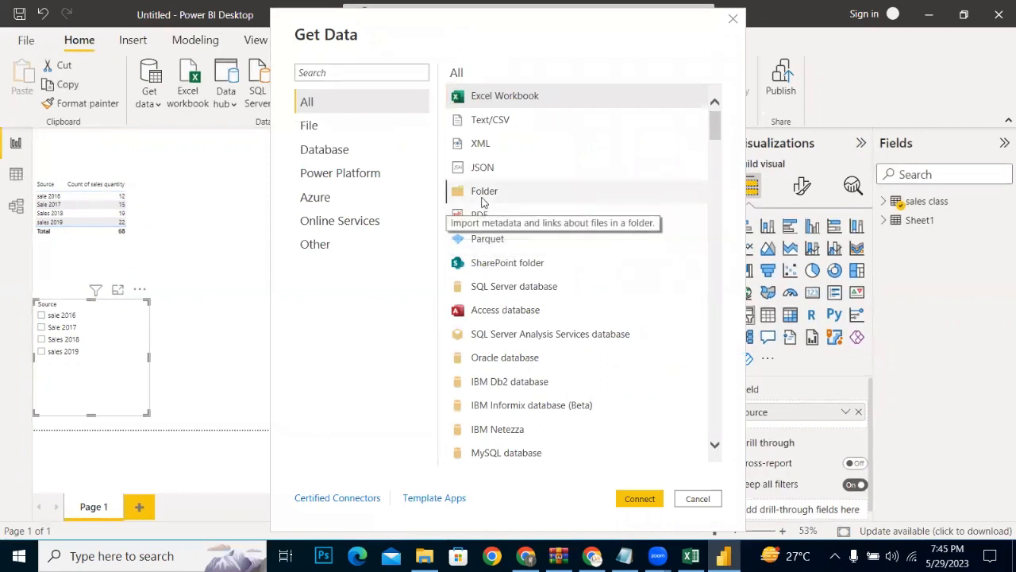
pyautogui.click(640, 498)
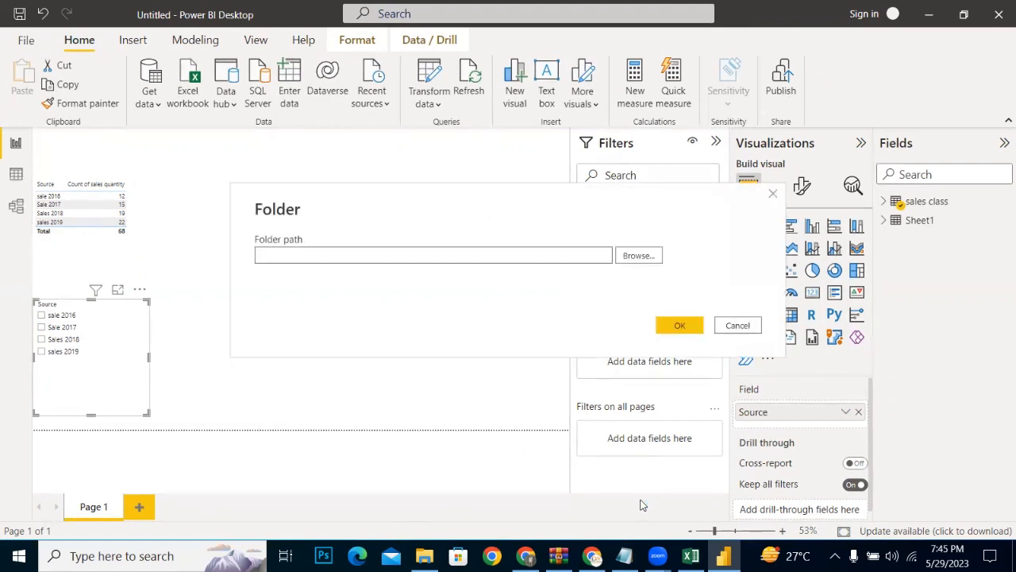
pyautogui.click(647, 258)
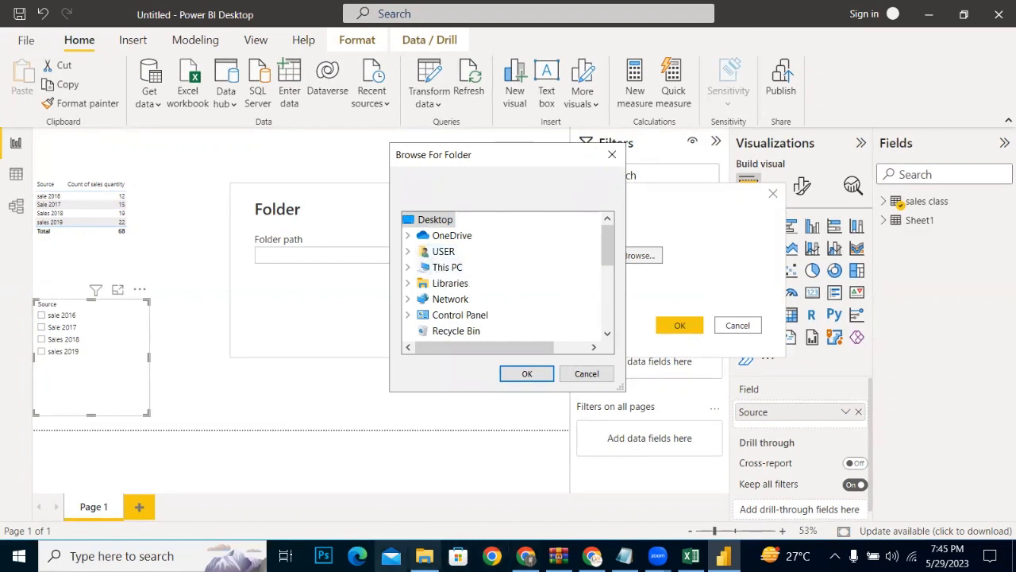
# Step: Switch to File Explorer, permanently delete the products text file from the sale data folder in Documents, and minimise the window
pyautogui.click(424, 556)
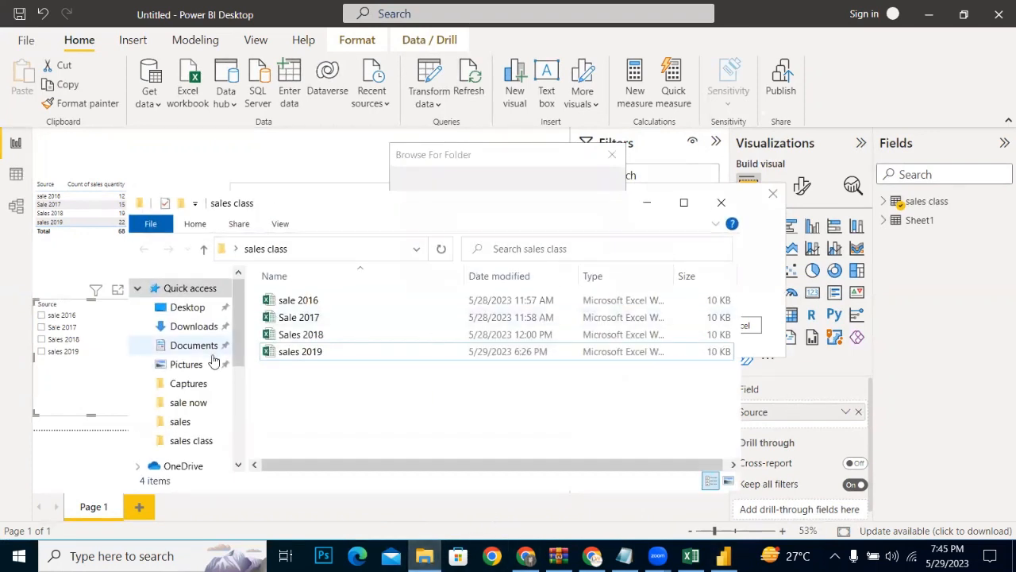
pyautogui.scroll(-1, 234, 345)
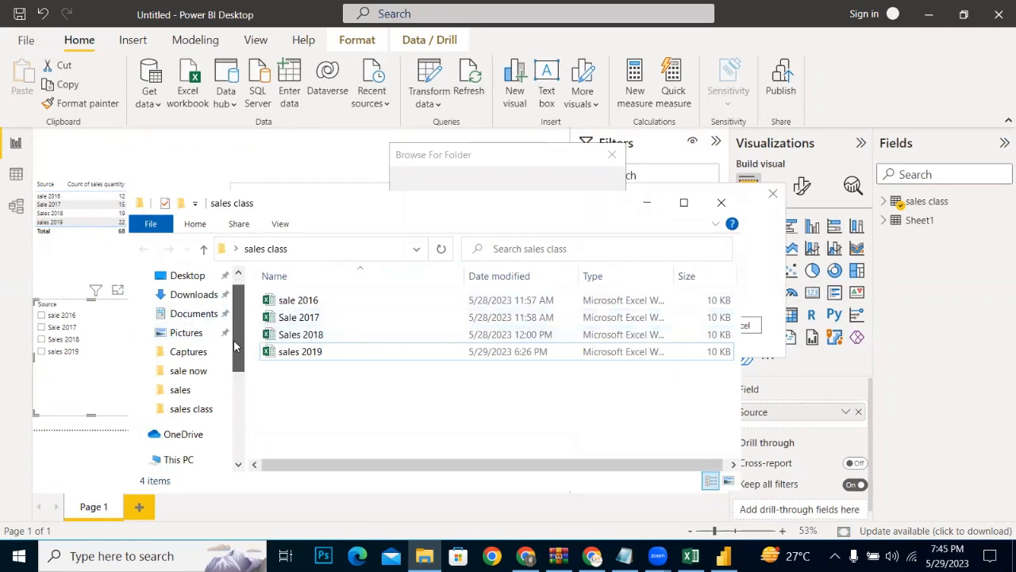
pyautogui.moveTo(235, 346)
pyautogui.mouseDown()
pyautogui.moveTo(231, 378)
pyautogui.moveTo(234, 366)
pyautogui.mouseUp()
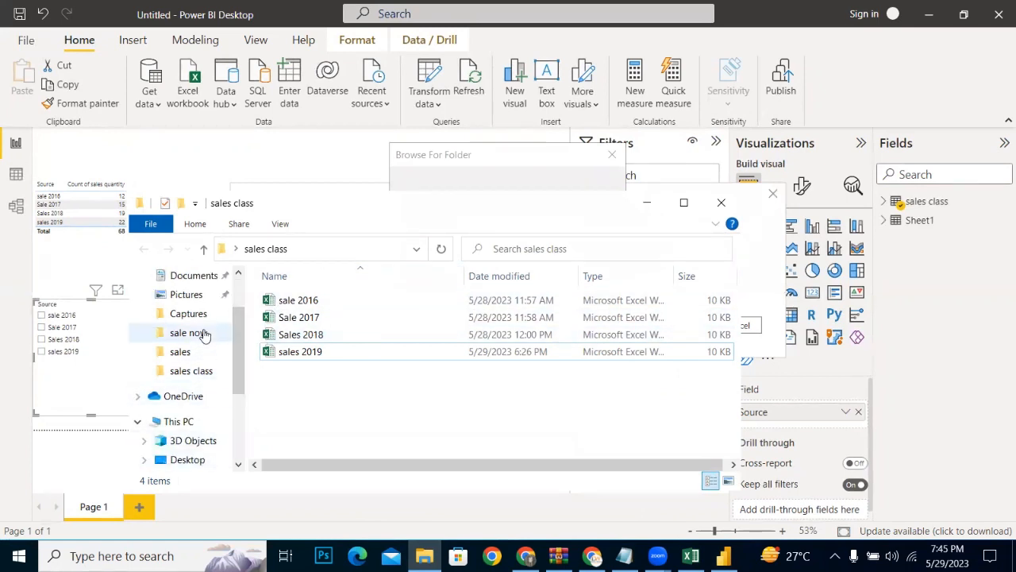
pyautogui.click(184, 275)
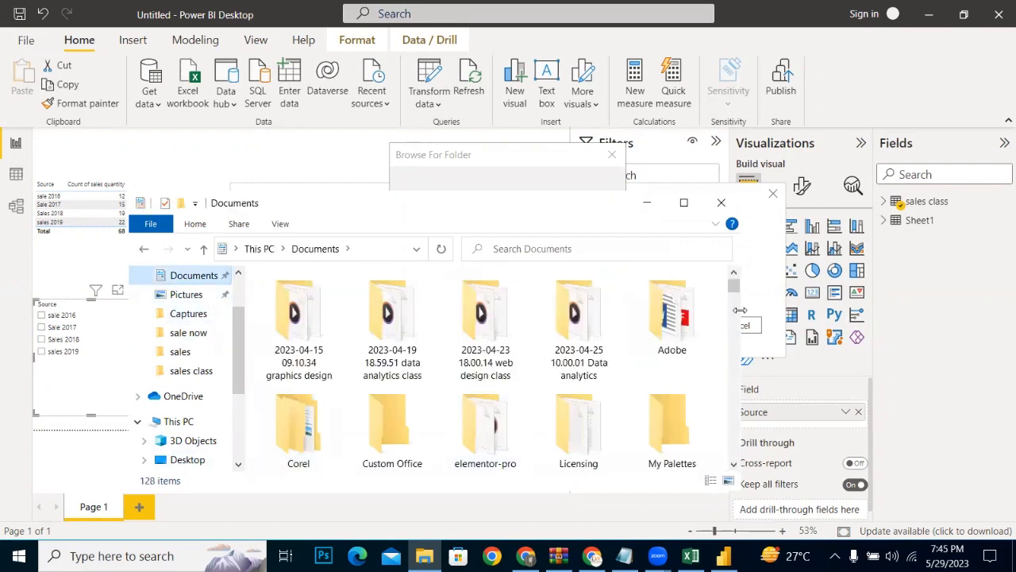
pyautogui.moveTo(734, 292)
pyautogui.mouseDown()
pyautogui.moveTo(733, 321)
pyautogui.moveTo(734, 298)
pyautogui.mouseUp()
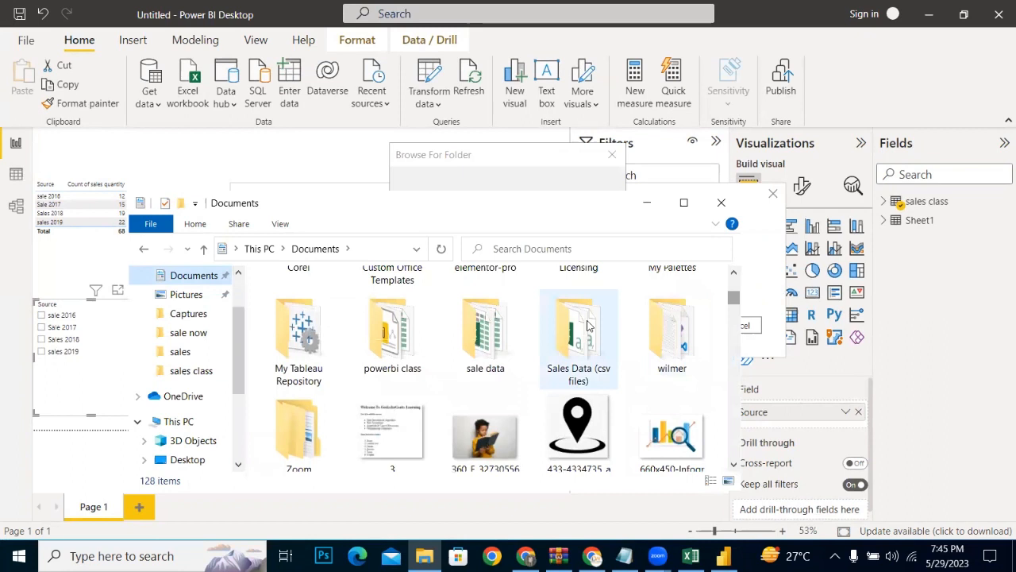
pyautogui.doubleClick(498, 337)
pyautogui.click(499, 334)
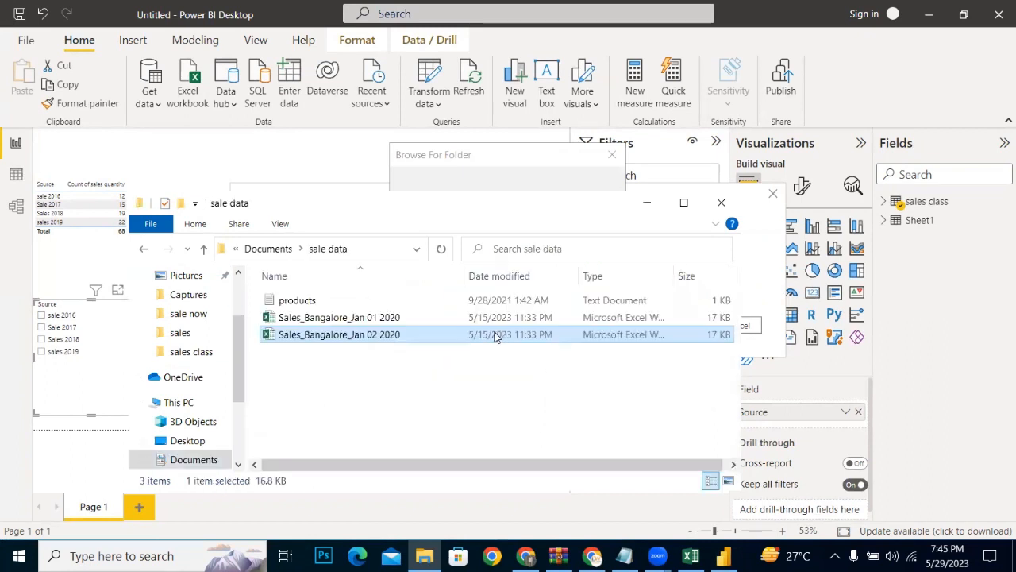
pyautogui.click(301, 305)
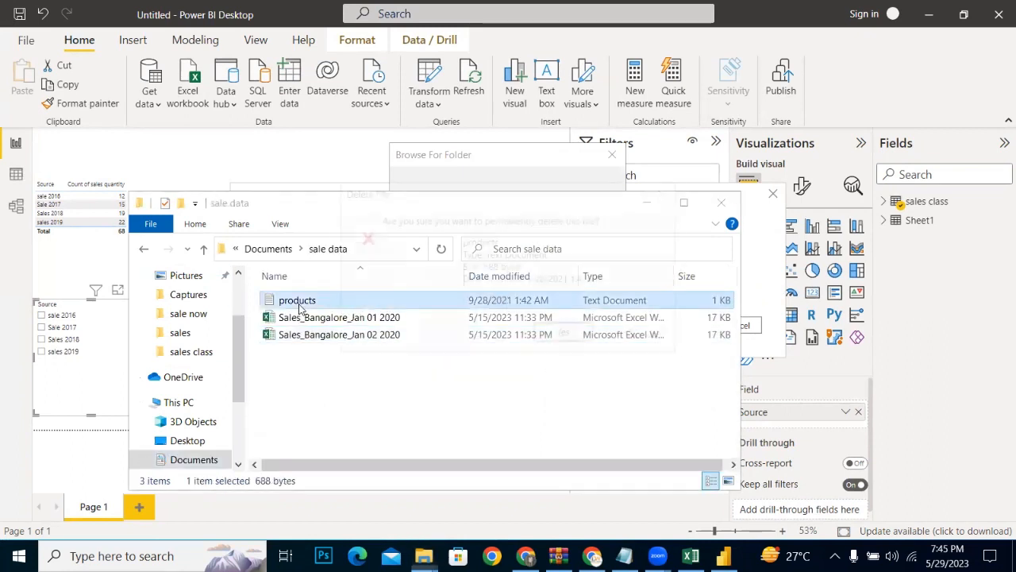
pyautogui.hotkey('shift', 'Delete')
pyautogui.press('Return')
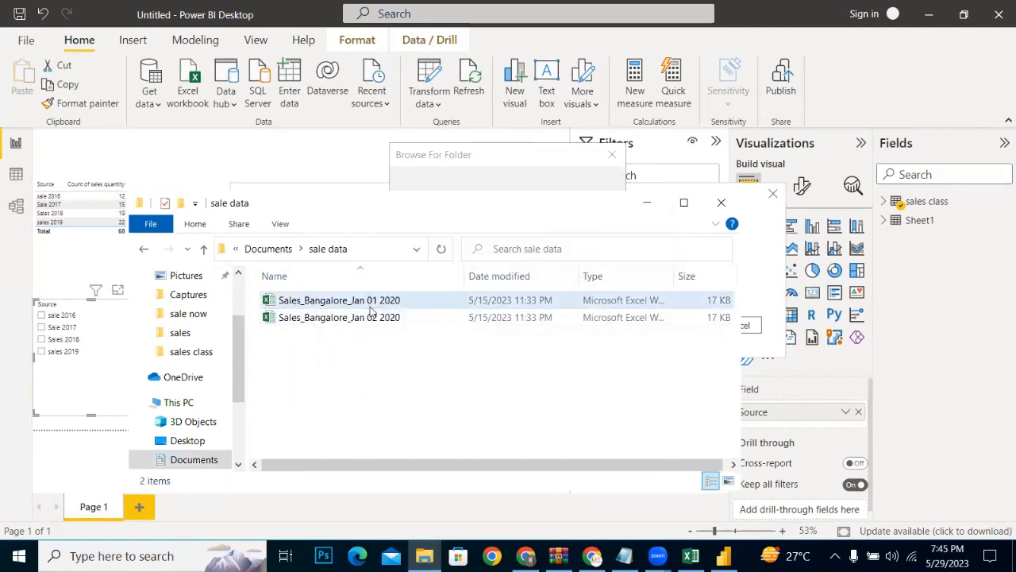
pyautogui.click(646, 203)
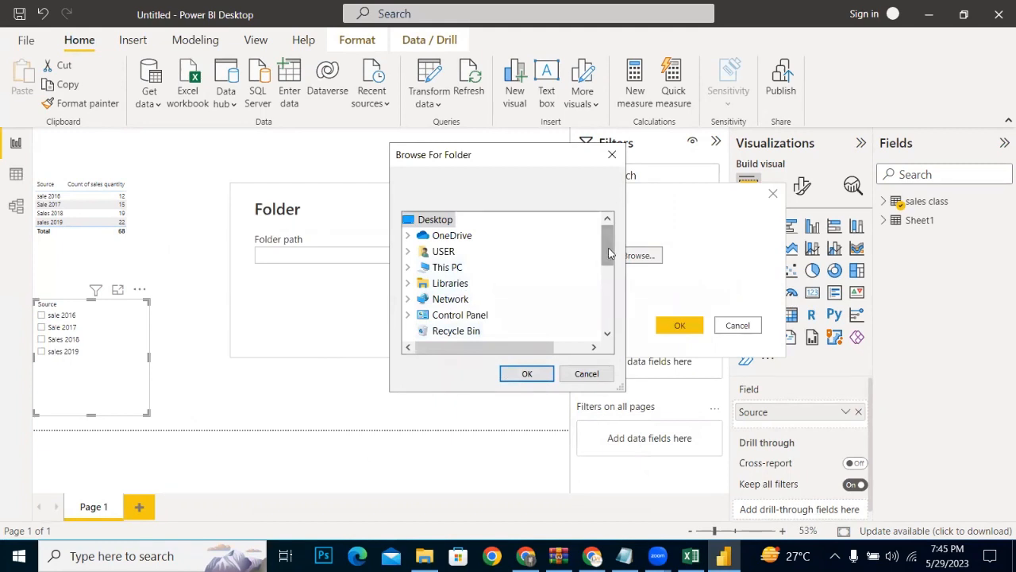
# Step: Set the connection's folder path to the sale data folder in Documents and confirm it
pyautogui.moveTo(609, 249)
pyautogui.mouseDown()
pyautogui.moveTo(607, 267)
pyautogui.moveTo(602, 252)
pyautogui.mouseUp()
pyautogui.click(439, 269)
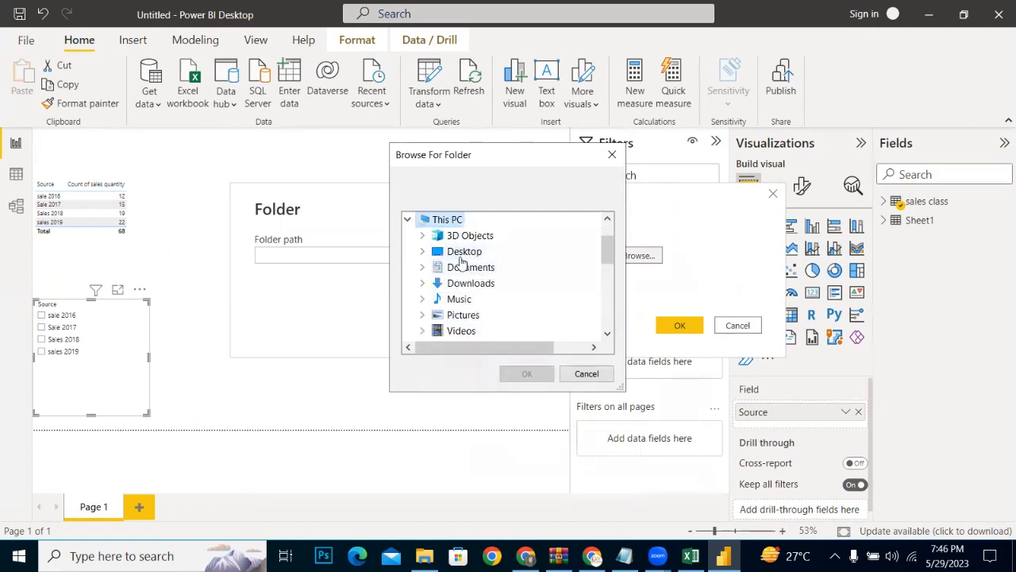
pyautogui.click(456, 267)
pyautogui.moveTo(608, 254); pyautogui.dragTo(607, 274)
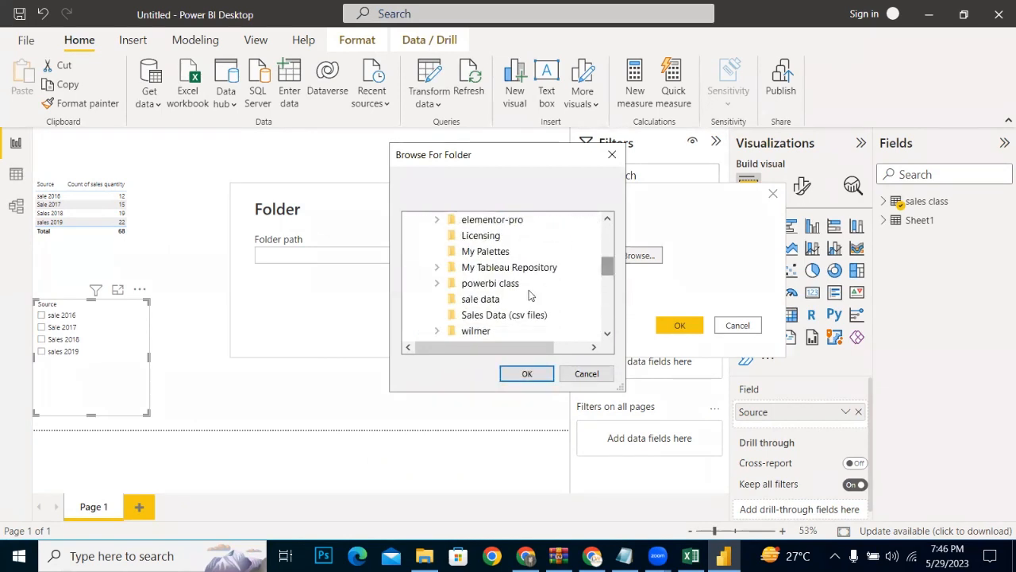
pyautogui.click(477, 299)
pyautogui.click(526, 374)
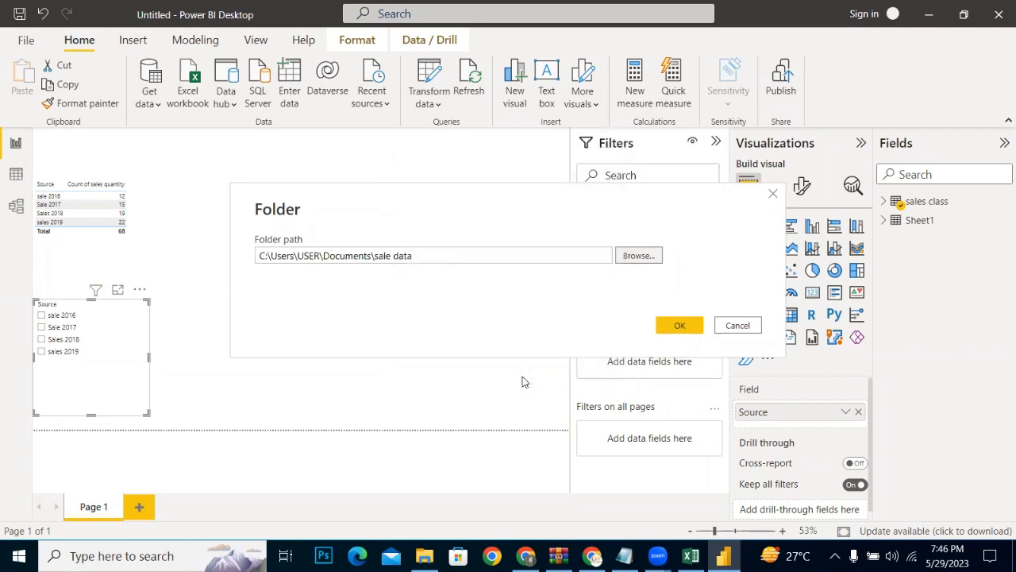
pyautogui.click(681, 326)
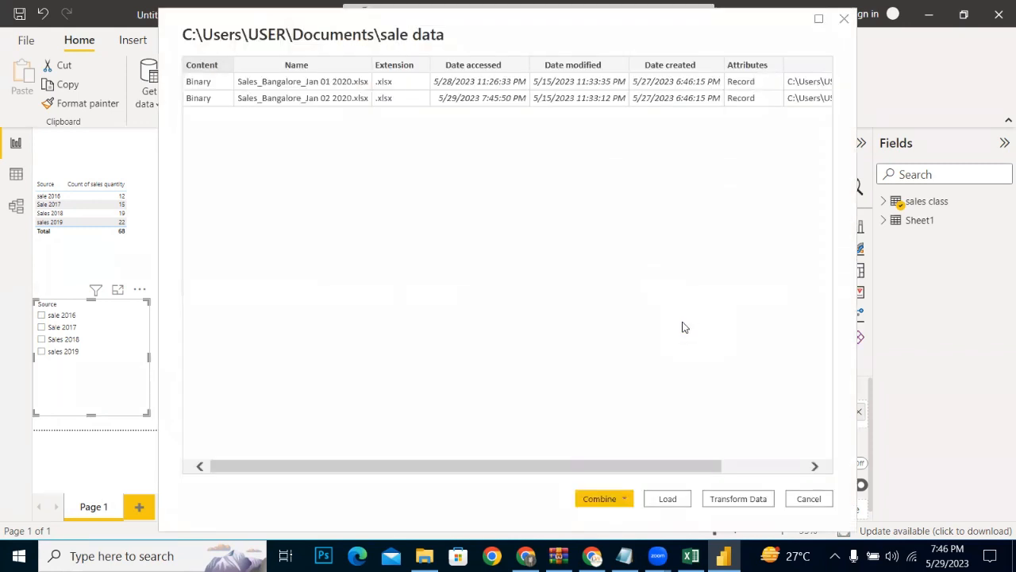
# Step: Load the sale data folder's file list into Power Query Editor for transformation without combining the files
pyautogui.click(626, 498)
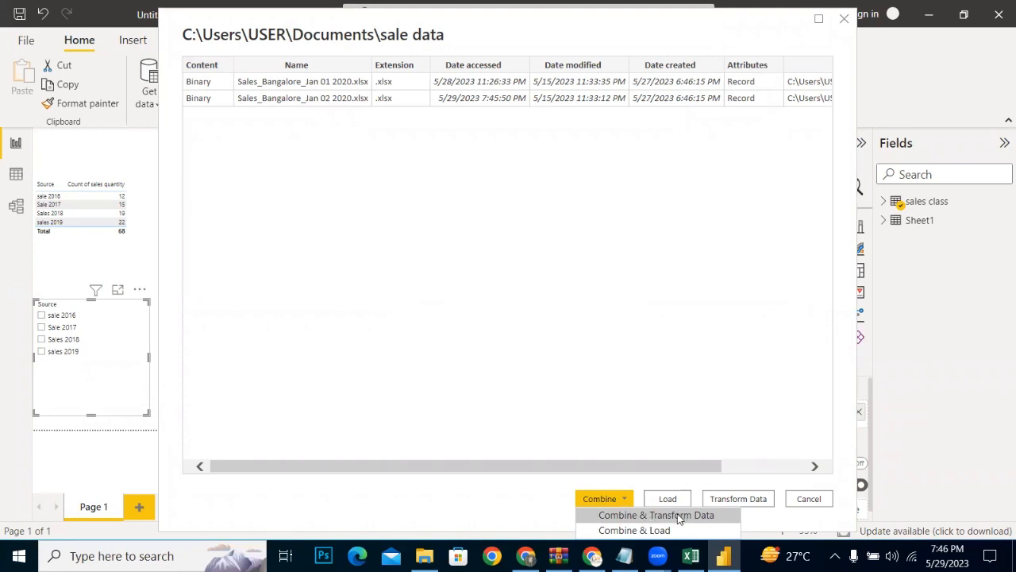
pyautogui.click(736, 500)
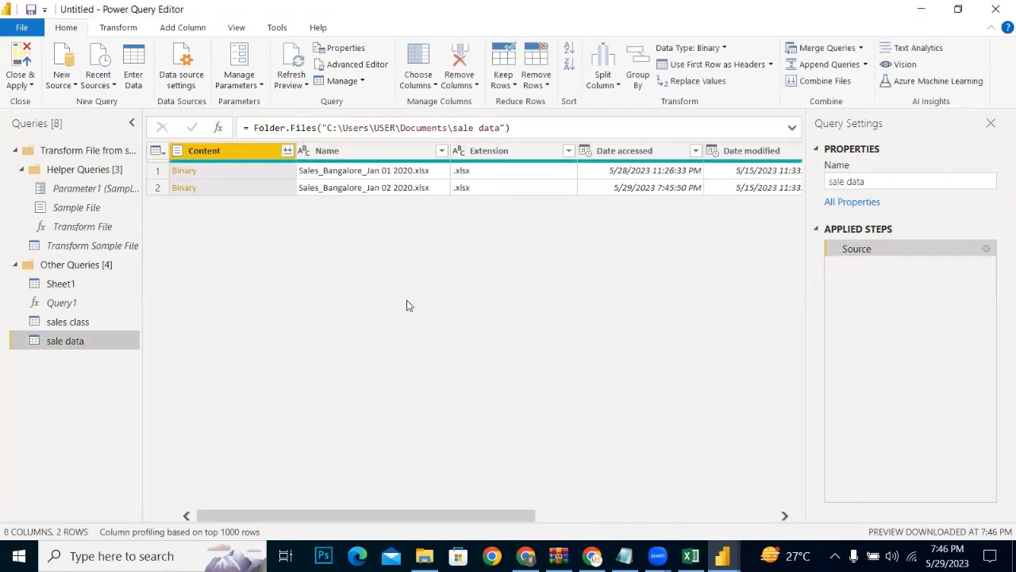
pyautogui.moveTo(319, 518); pyautogui.dragTo(230, 509)
# Step: Combine the files in the Content column, using First file as the sample and extracting the Data sheet
pyautogui.click(288, 151)
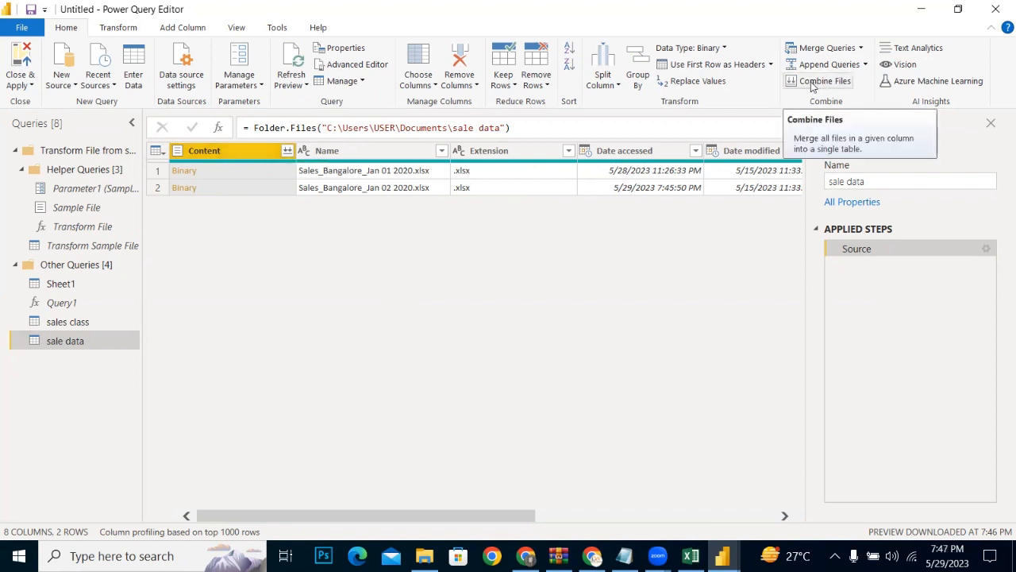
pyautogui.click(388, 152)
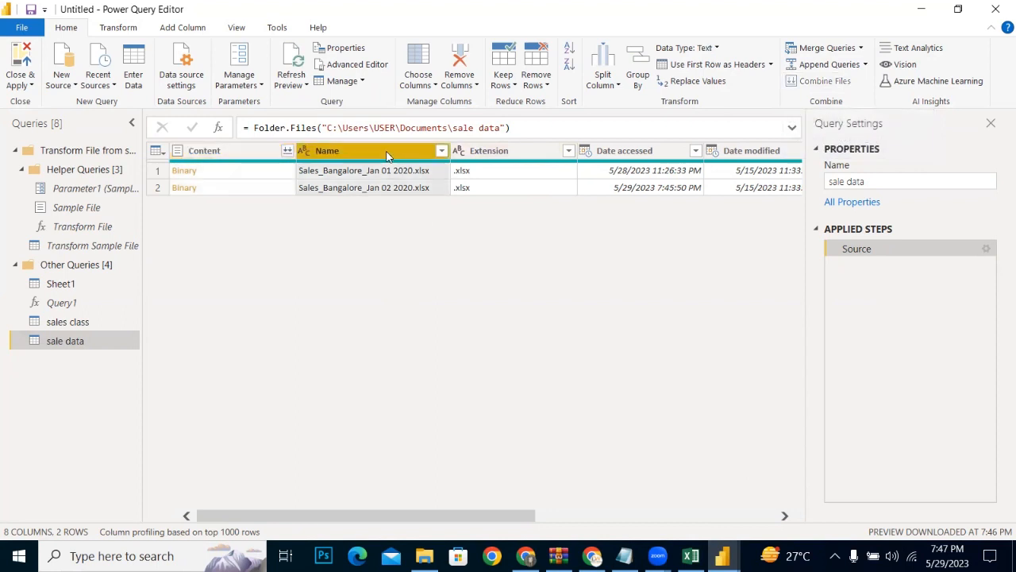
pyautogui.click(223, 153)
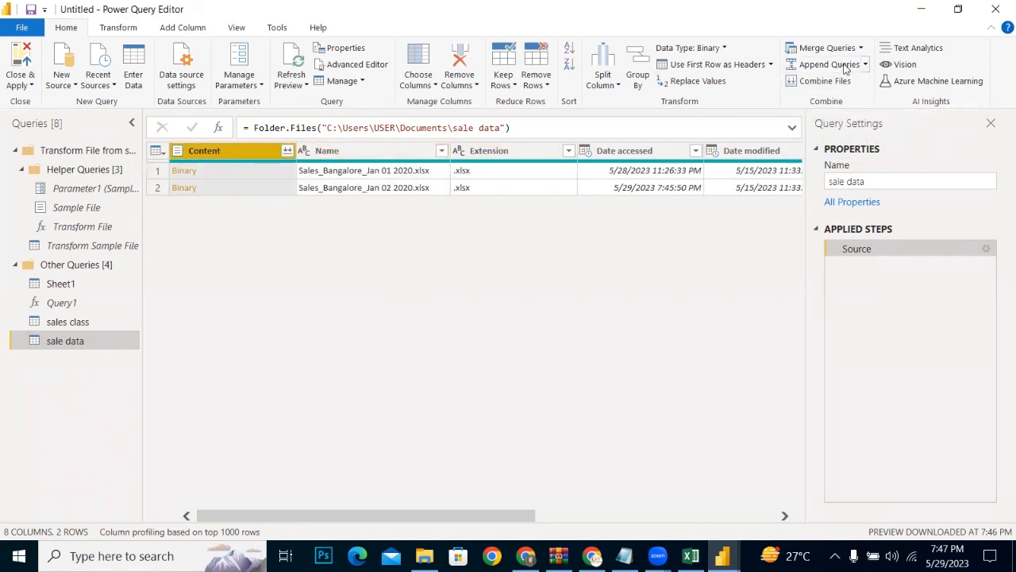
pyautogui.click(287, 151)
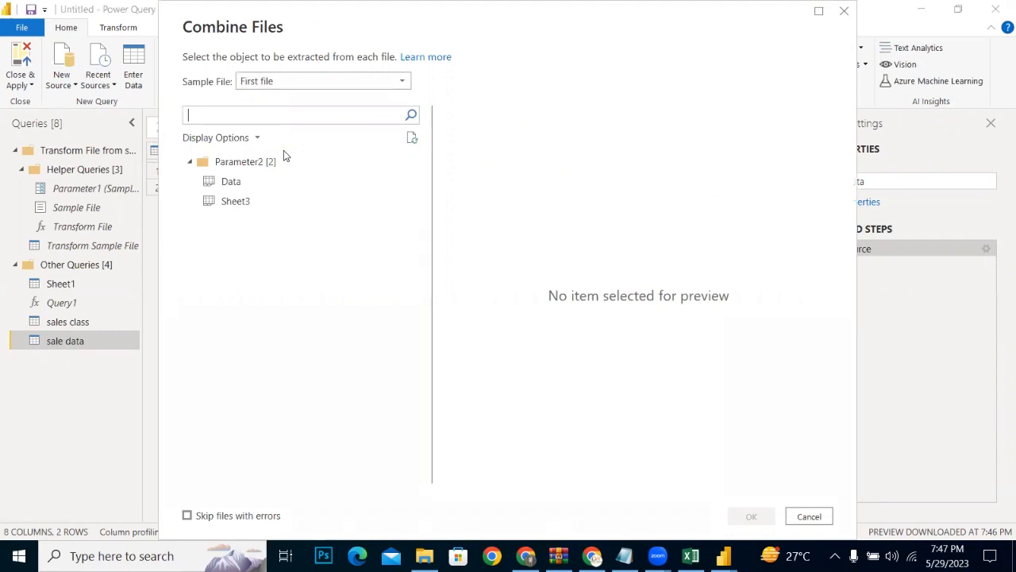
pyautogui.click(208, 185)
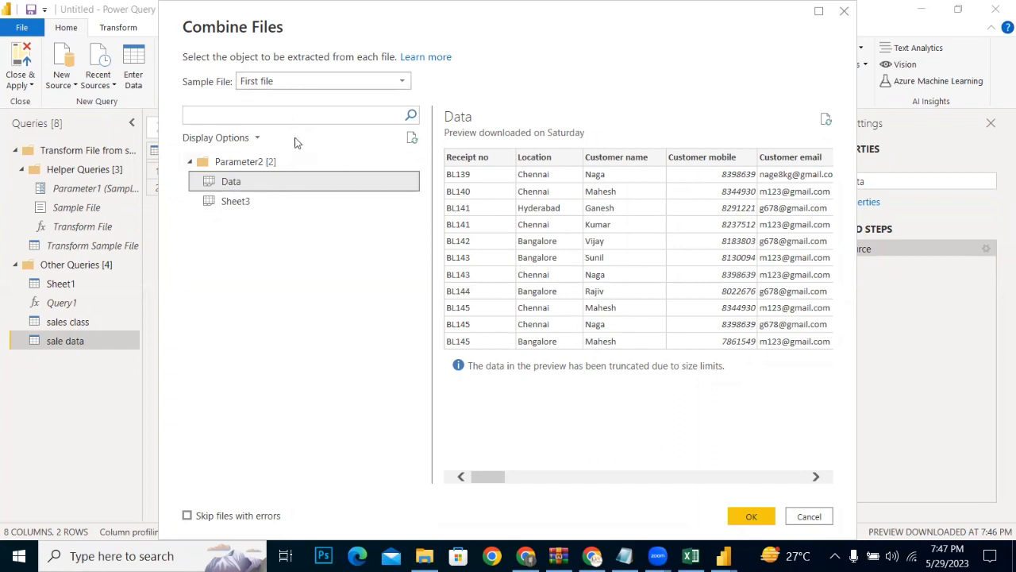
pyautogui.click(279, 85)
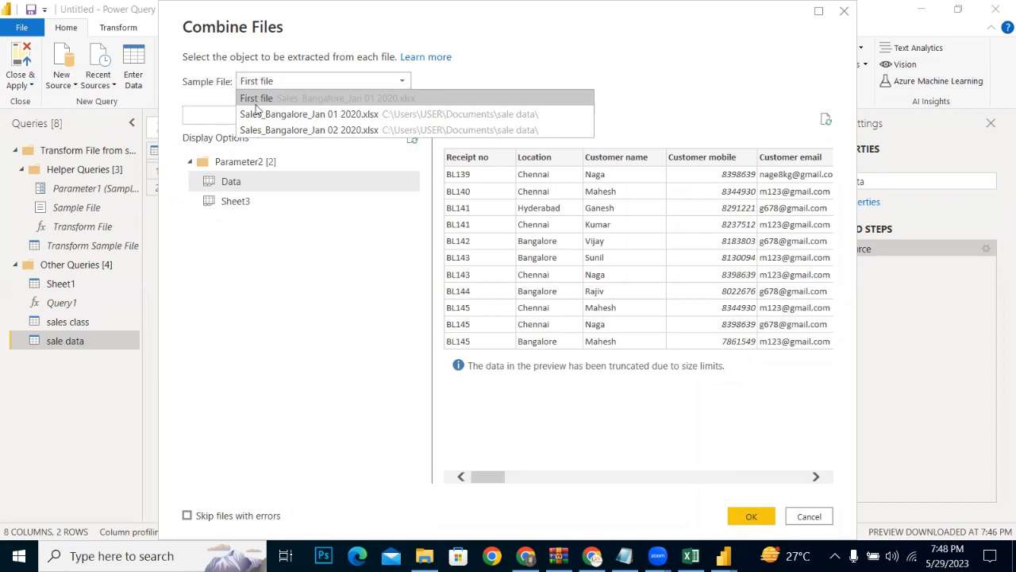
pyautogui.click(366, 99)
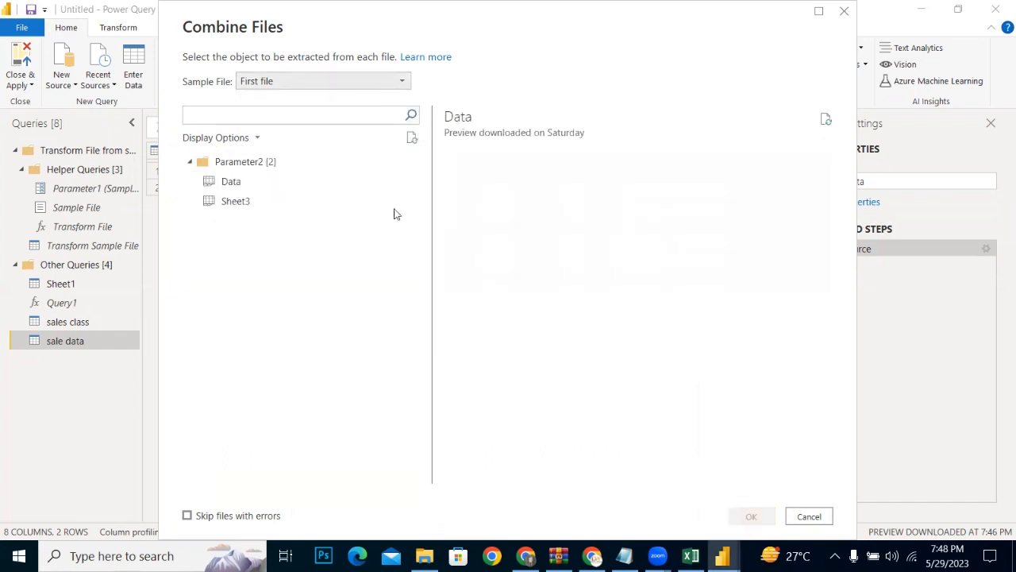
pyautogui.click(231, 181)
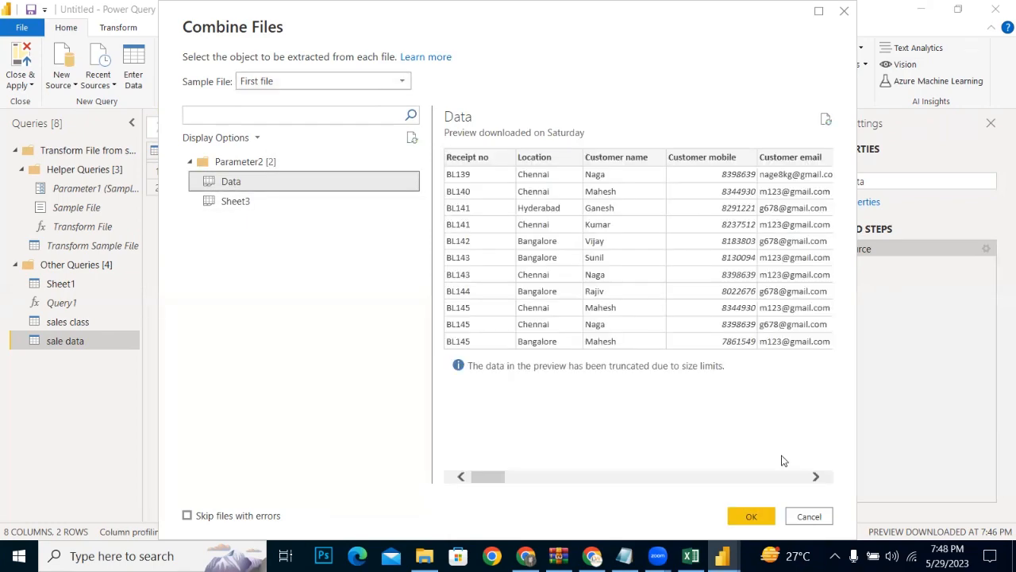
pyautogui.click(752, 517)
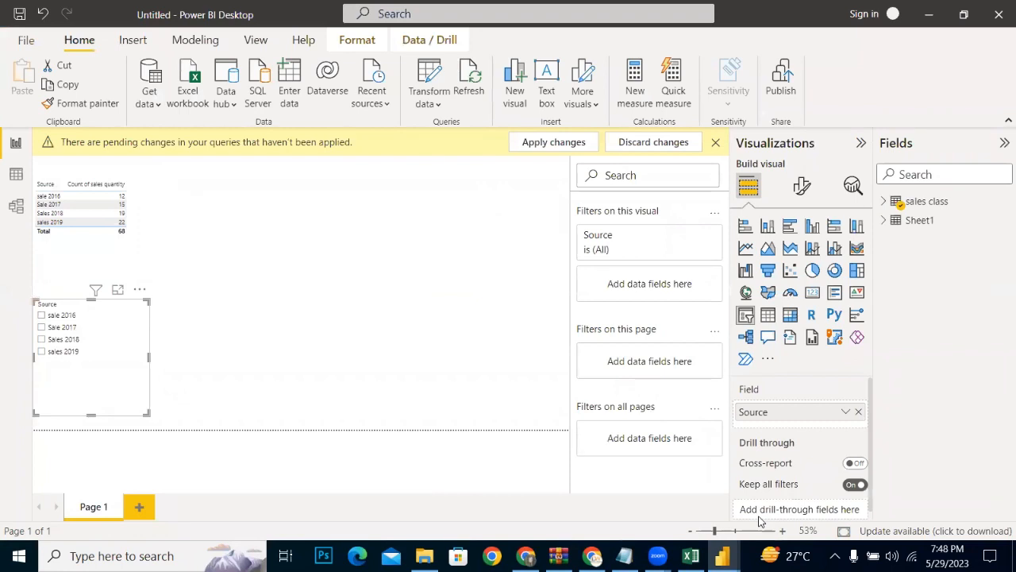
# Step: Return to Power Query Editor, check the combined columns, and remove the Changed Type step from the sale data query
pyautogui.moveTo(722, 556)
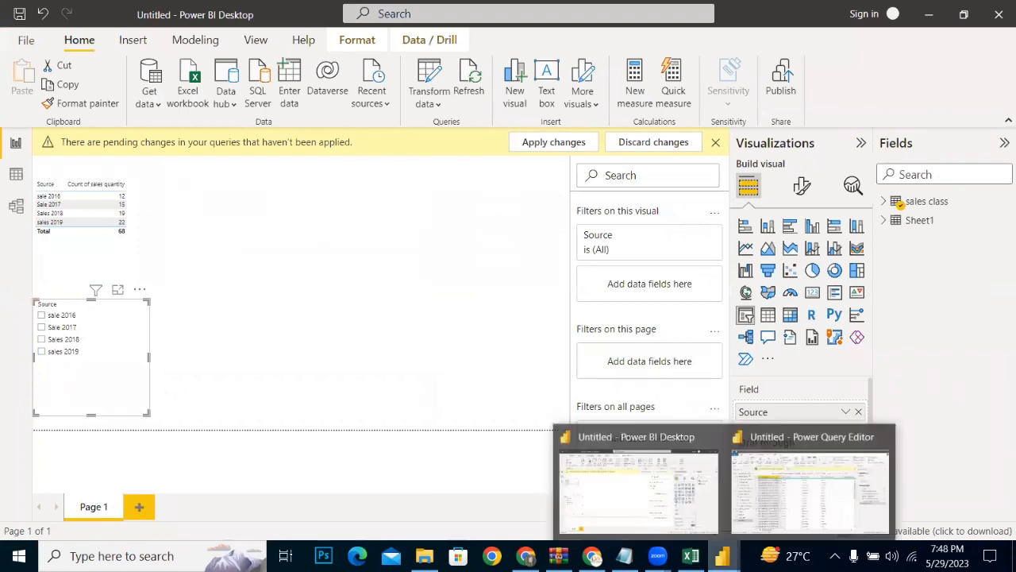
pyautogui.click(795, 499)
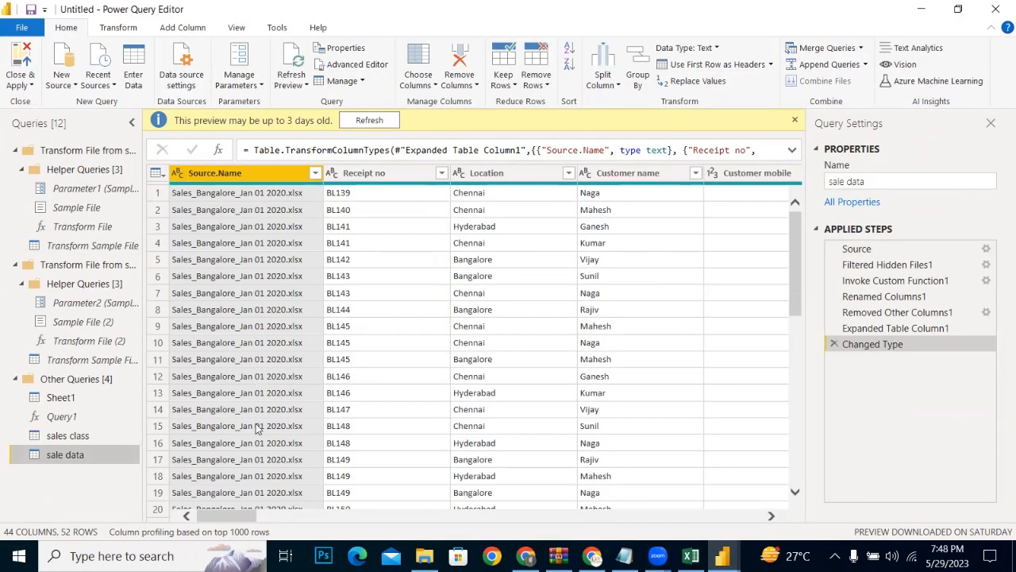
pyautogui.moveTo(798, 280); pyautogui.dragTo(792, 245)
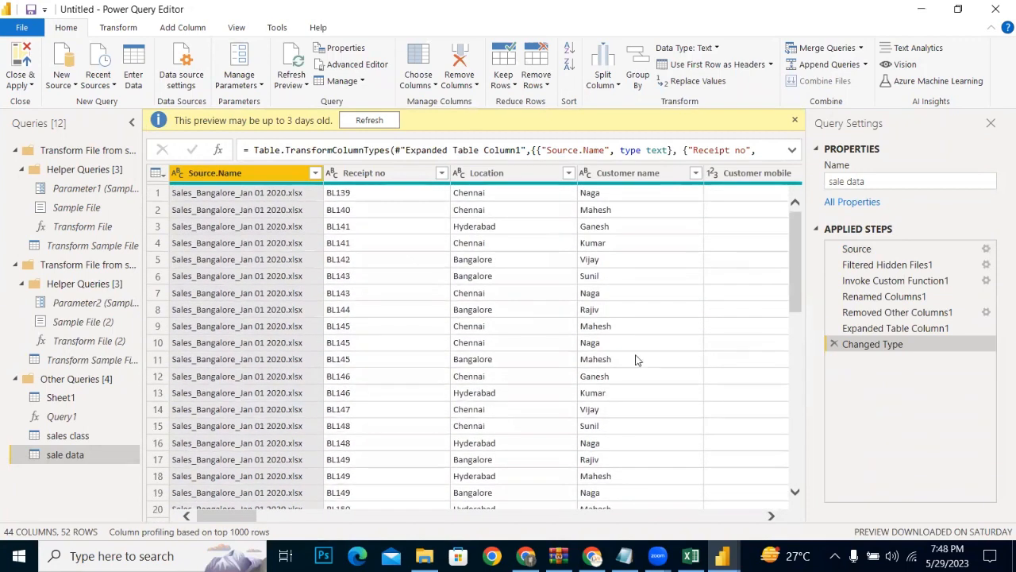
pyautogui.moveTo(225, 512); pyautogui.dragTo(355, 500)
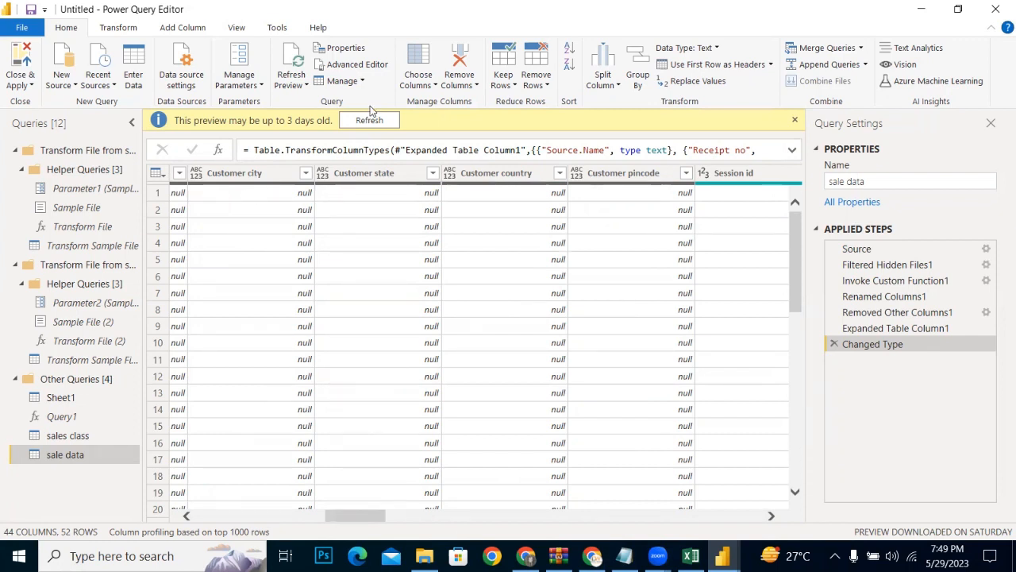
pyautogui.click(364, 173)
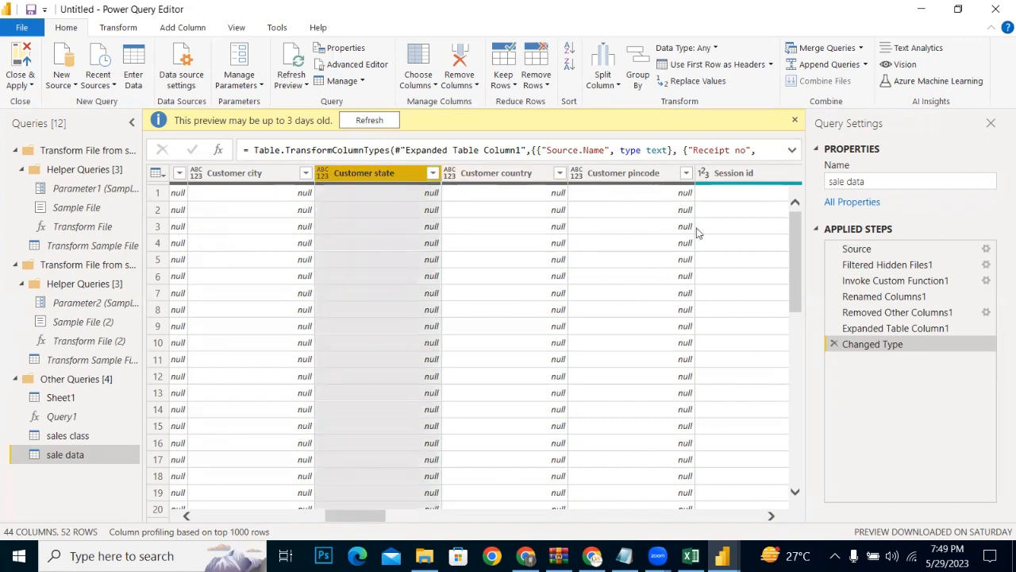
pyautogui.click(830, 345)
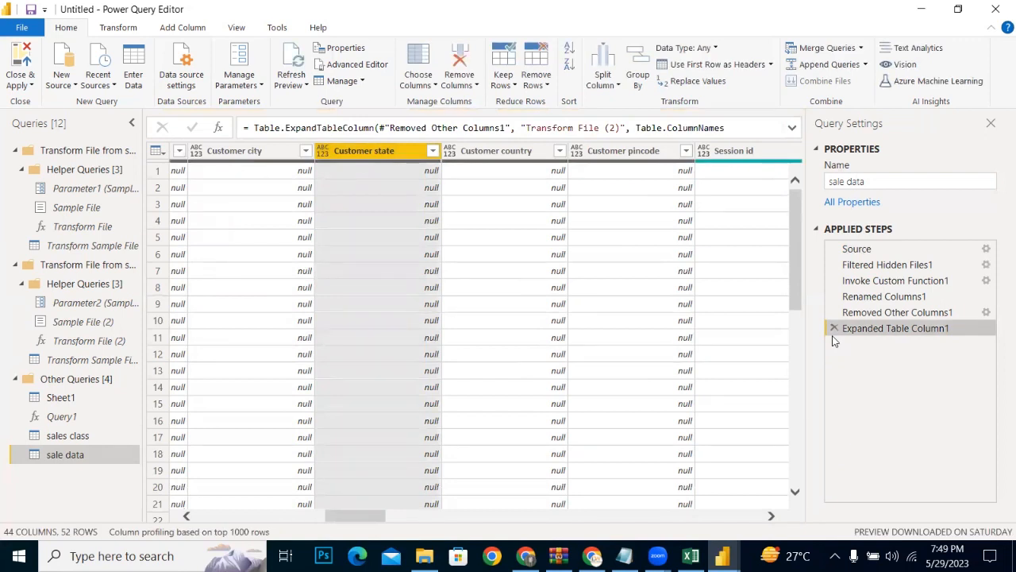
# Step: Remove the Expanded Table Column1 step and clear every column from the Transform File (2) expansion selection
pyautogui.click(834, 328)
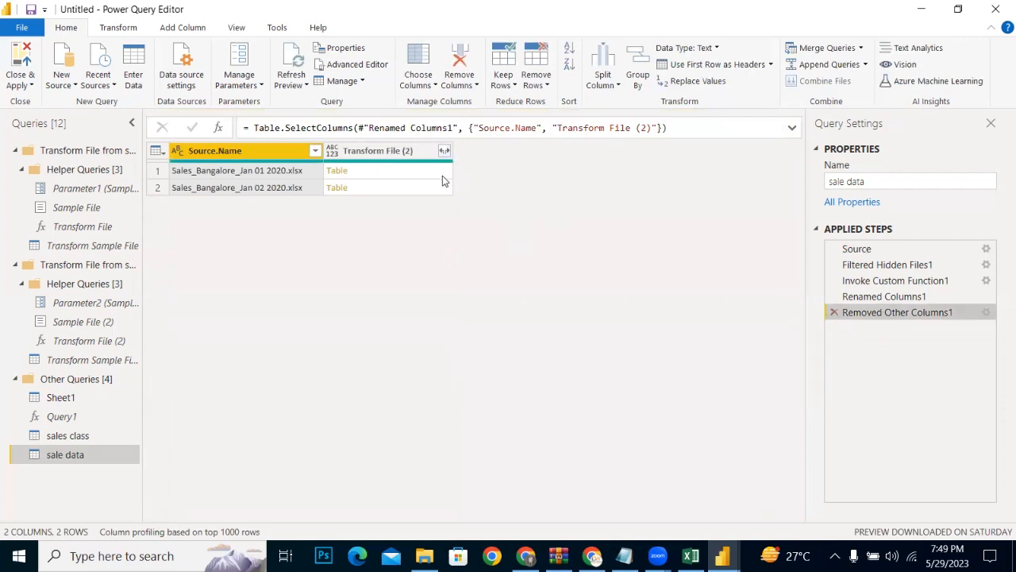
pyautogui.click(445, 151)
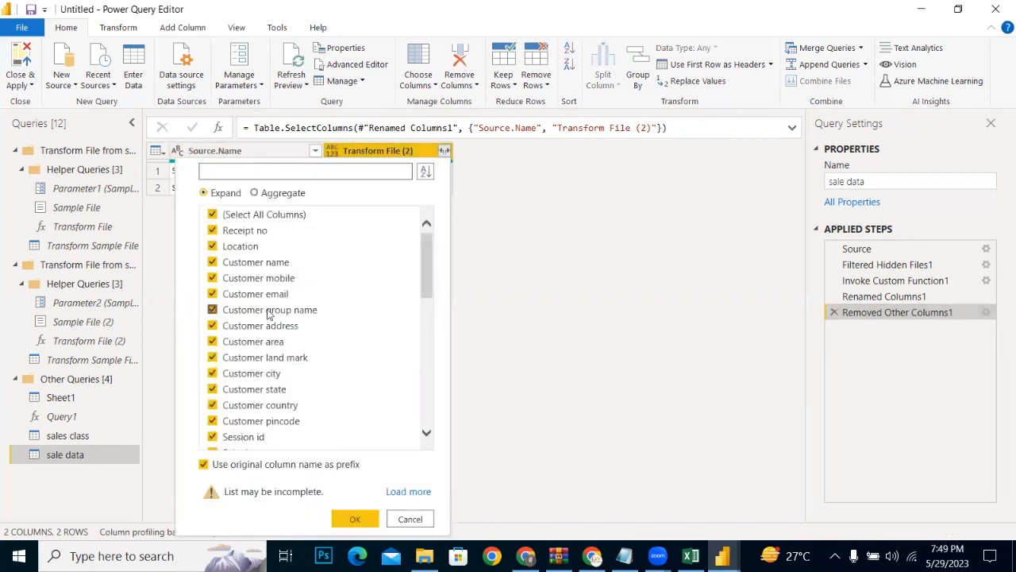
pyautogui.moveTo(420, 267); pyautogui.dragTo(376, 422)
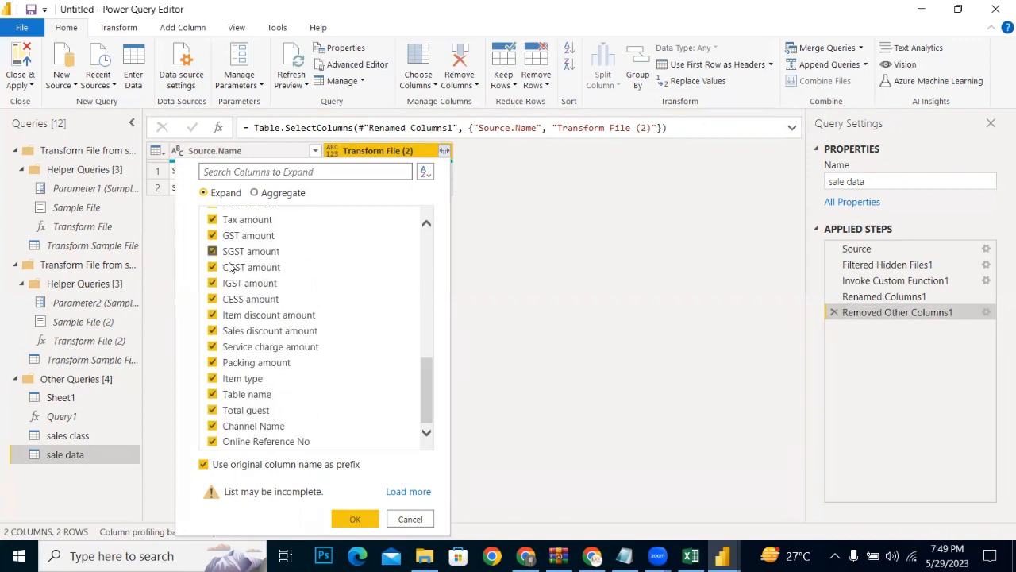
pyautogui.click(213, 441)
pyautogui.moveTo(429, 394); pyautogui.dragTo(430, 202)
pyautogui.click(212, 215)
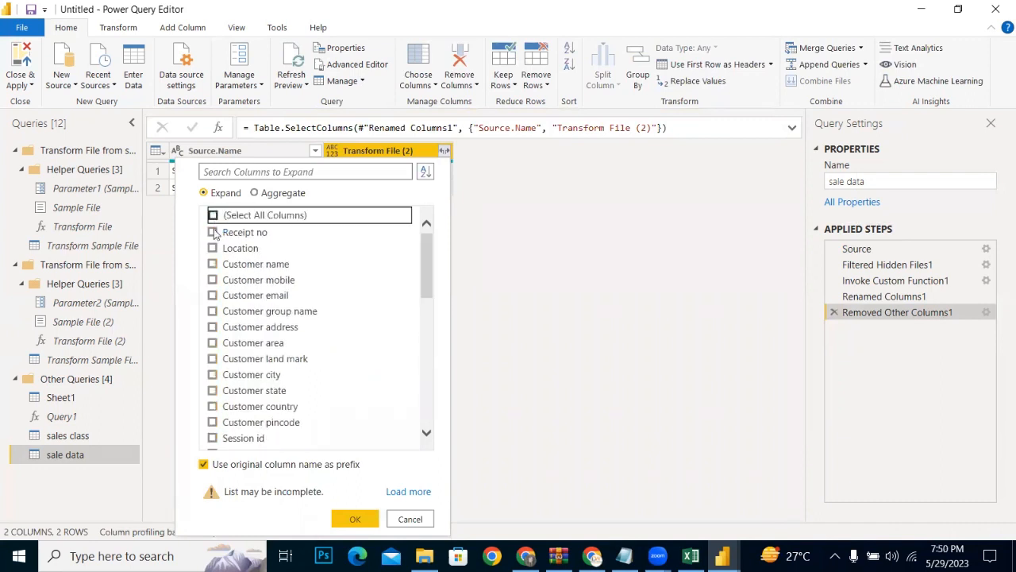
# Step: Expand Transform File (2) into Receipt no, Location, and Customer name, mobile, email, address, city and state, with the original column name as prefix
pyautogui.click(213, 232)
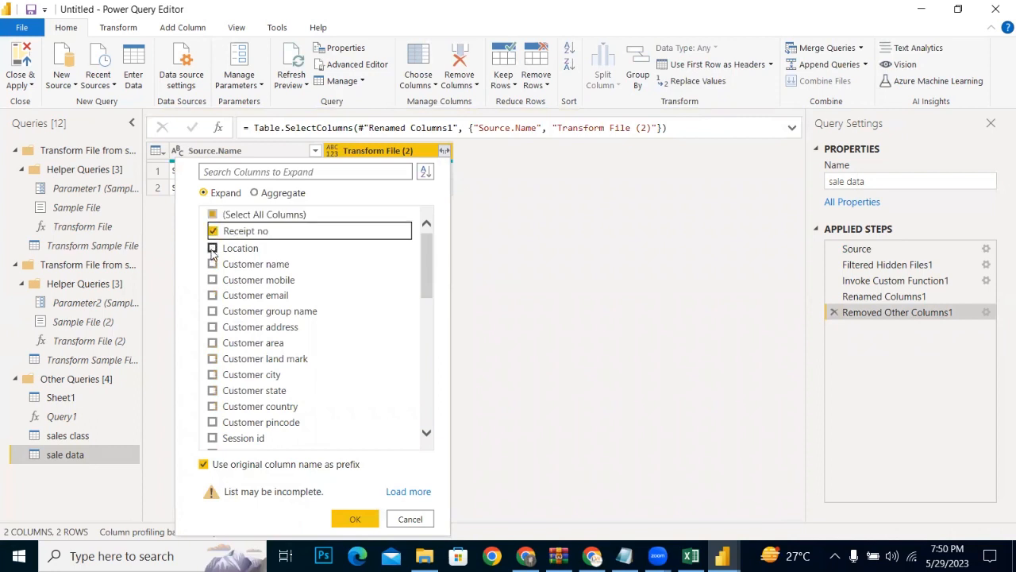
pyautogui.click(212, 248)
pyautogui.click(213, 263)
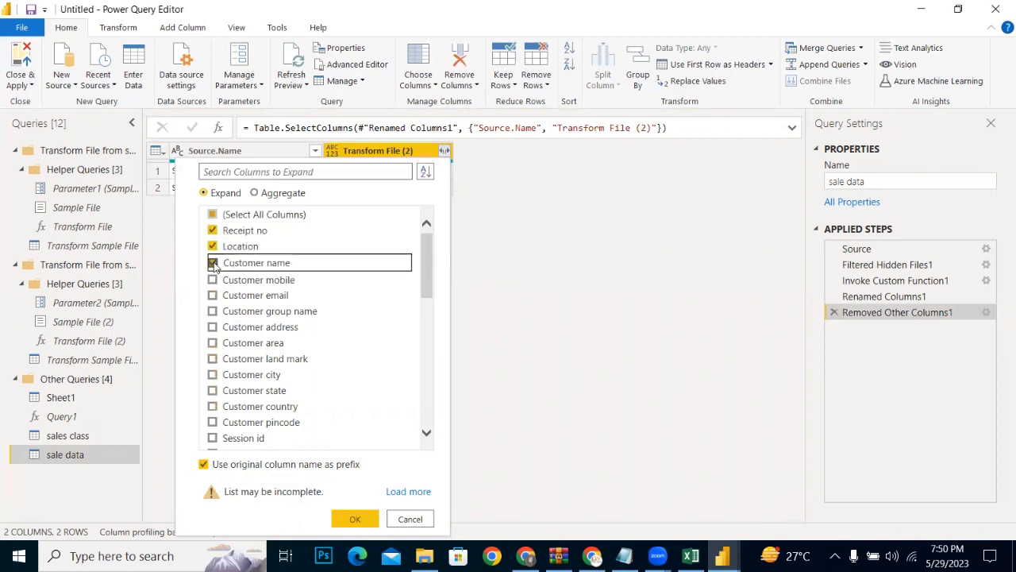
pyautogui.click(213, 280)
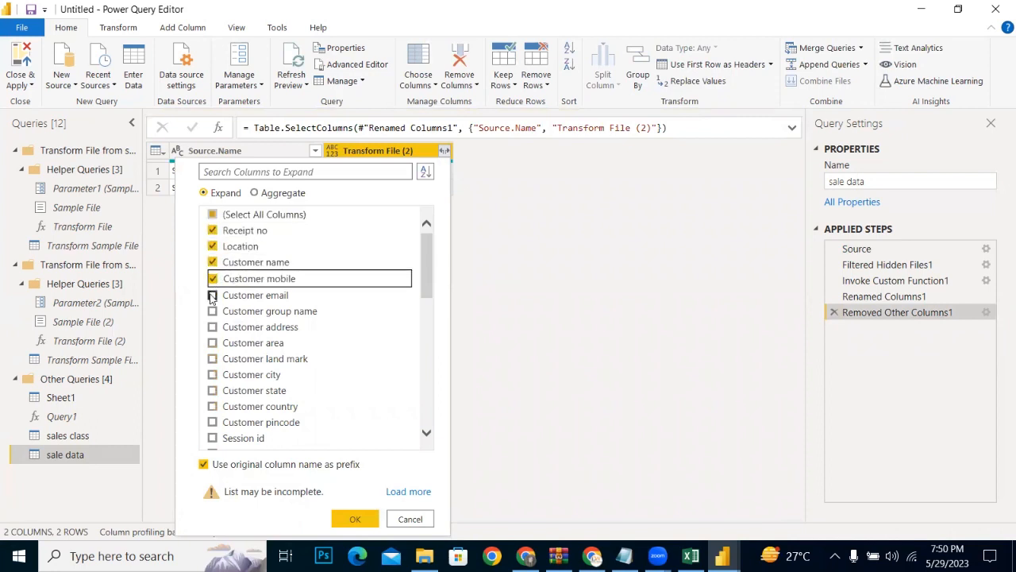
pyautogui.click(213, 295)
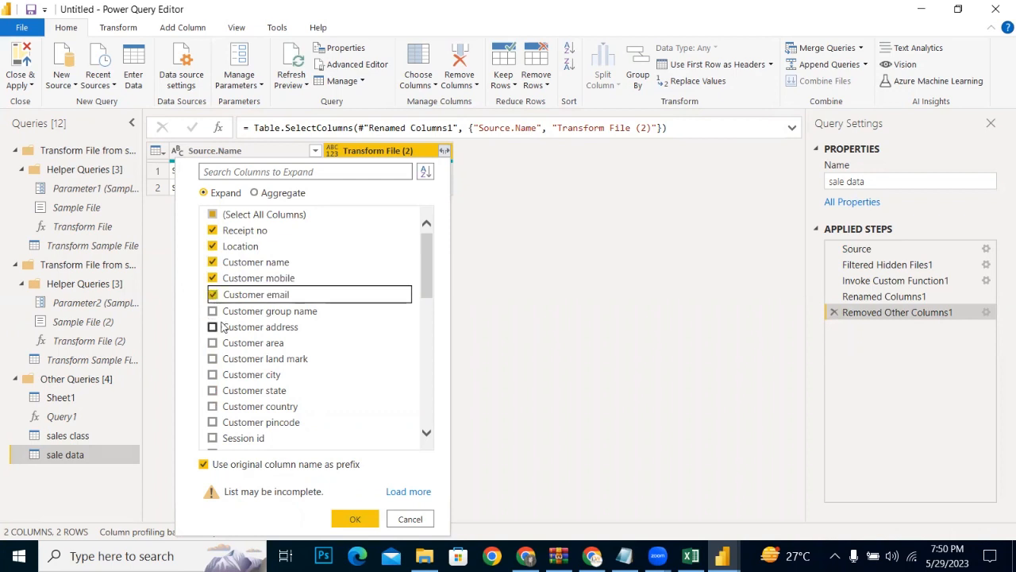
pyautogui.click(213, 327)
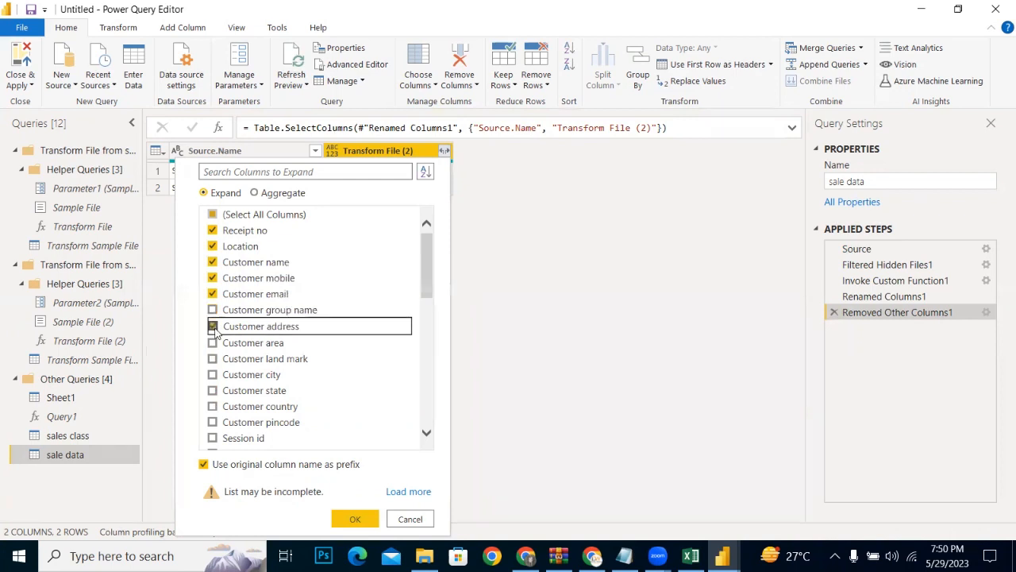
pyautogui.click(213, 374)
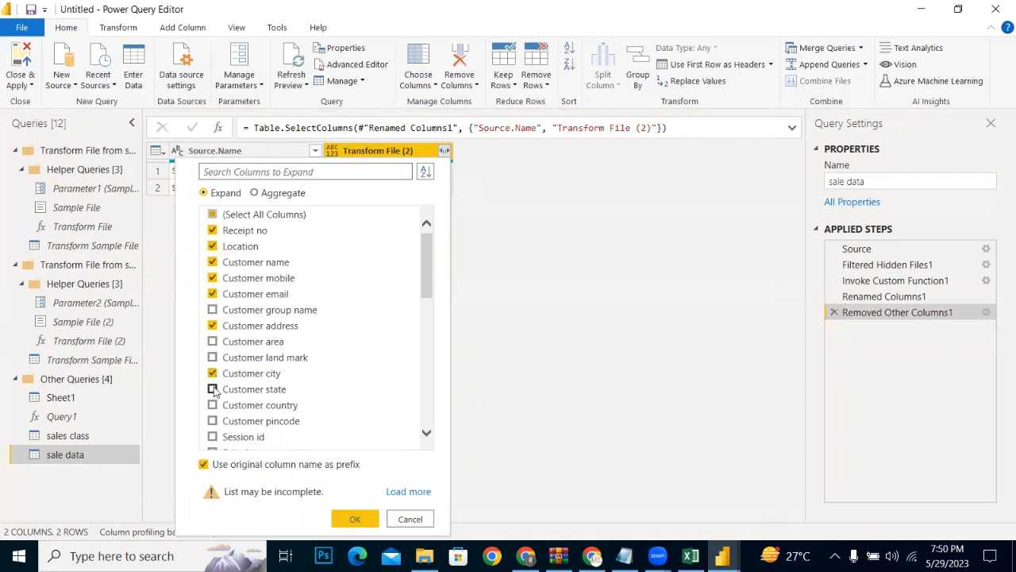
pyautogui.click(213, 389)
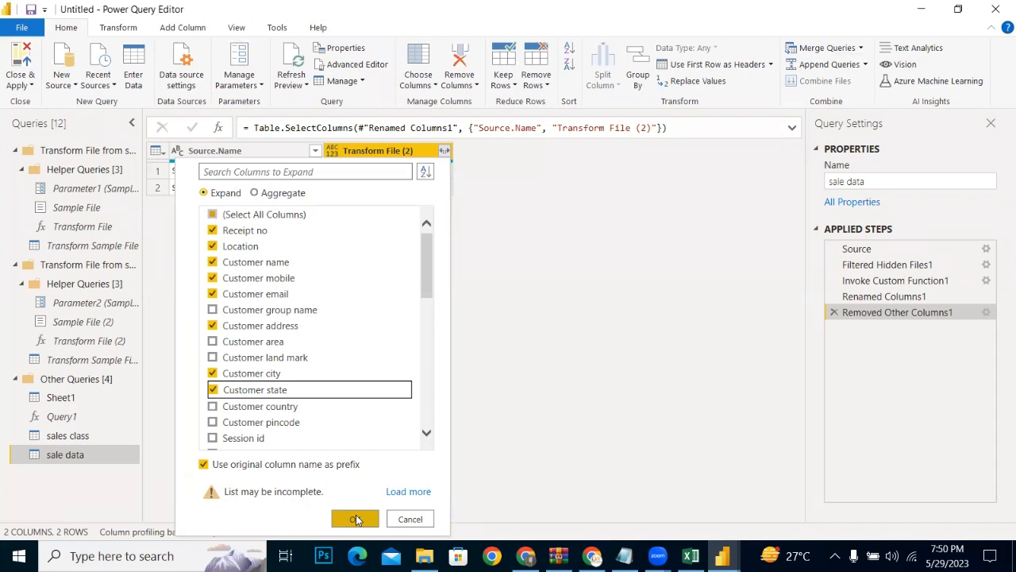
pyautogui.click(254, 195)
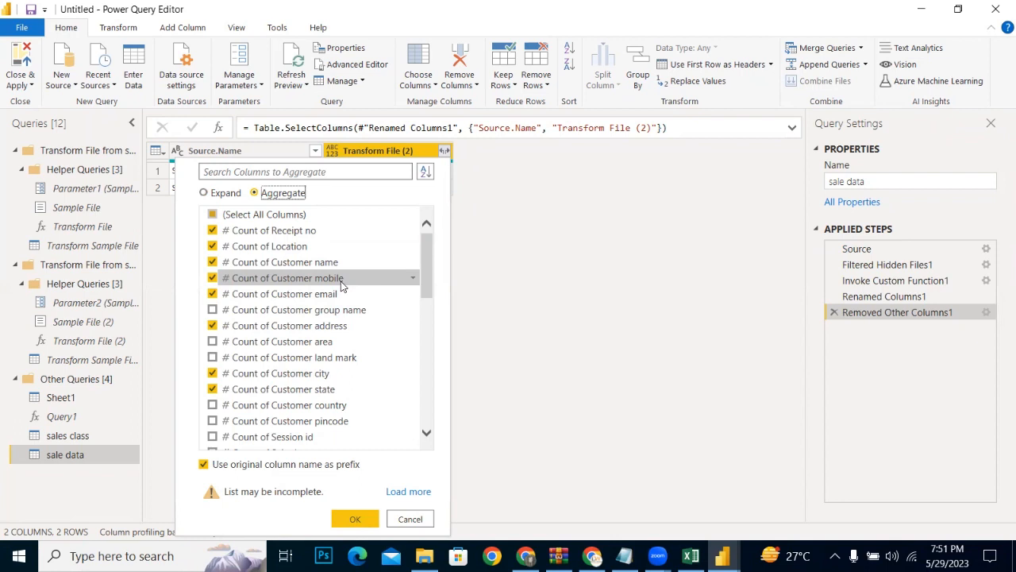
pyautogui.click(204, 193)
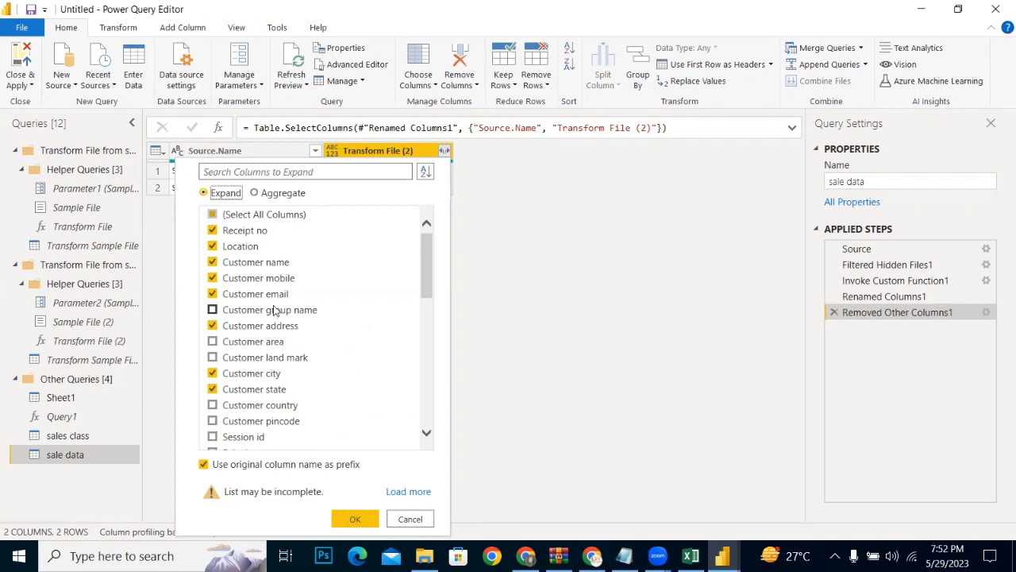
pyautogui.click(358, 517)
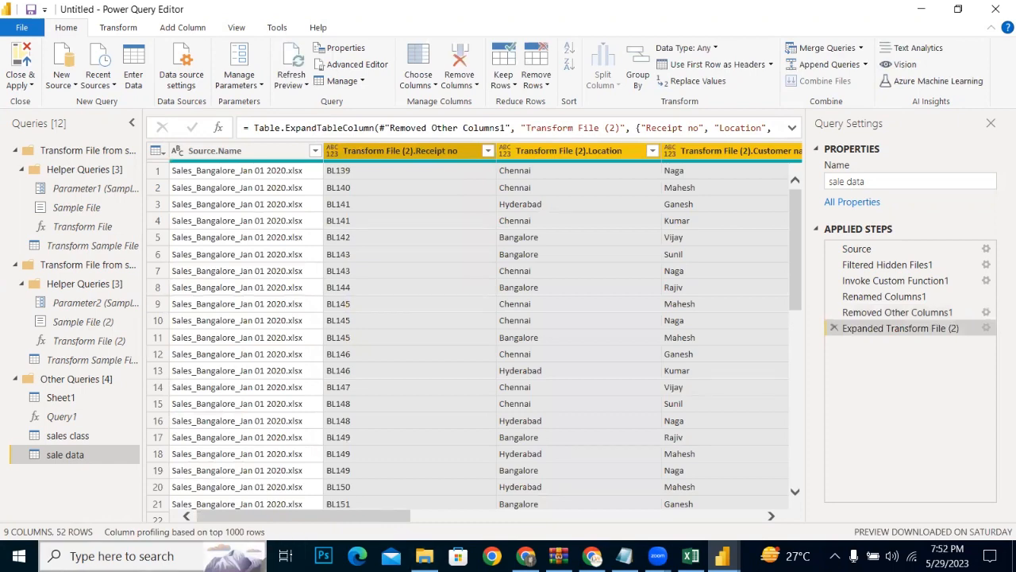
pyautogui.moveTo(226, 522); pyautogui.dragTo(529, 524)
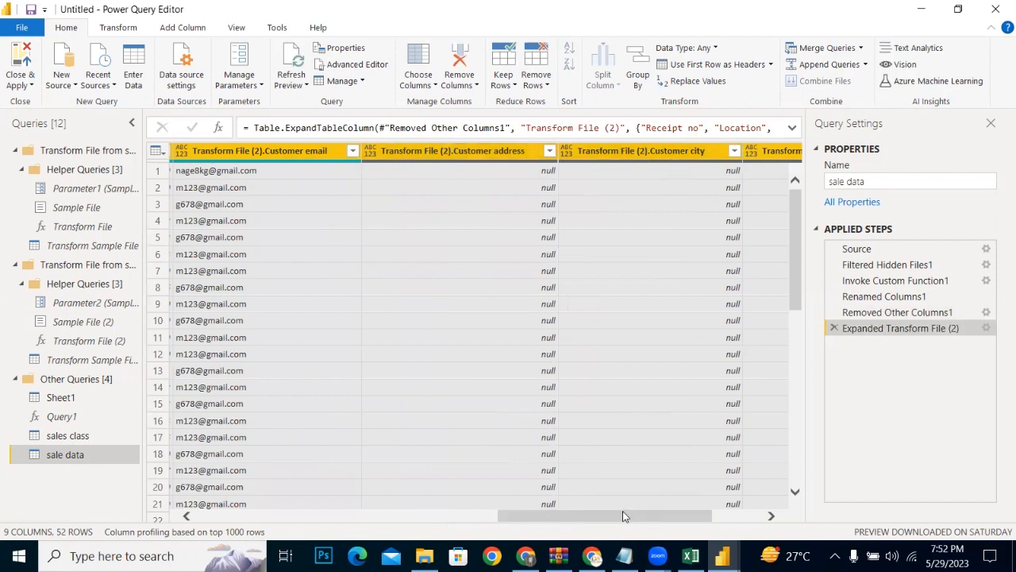
pyautogui.moveTo(624, 512); pyautogui.dragTo(719, 512)
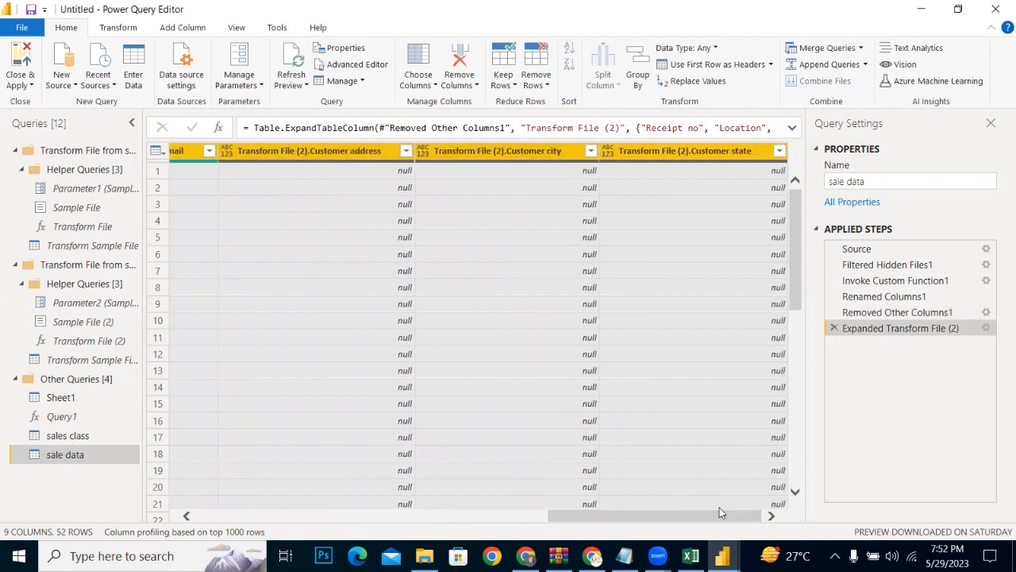
pyautogui.click(709, 152)
pyautogui.moveTo(582, 516)
pyautogui.mouseDown()
pyautogui.moveTo(709, 491)
pyautogui.moveTo(566, 520)
pyautogui.moveTo(596, 527)
pyautogui.mouseUp()
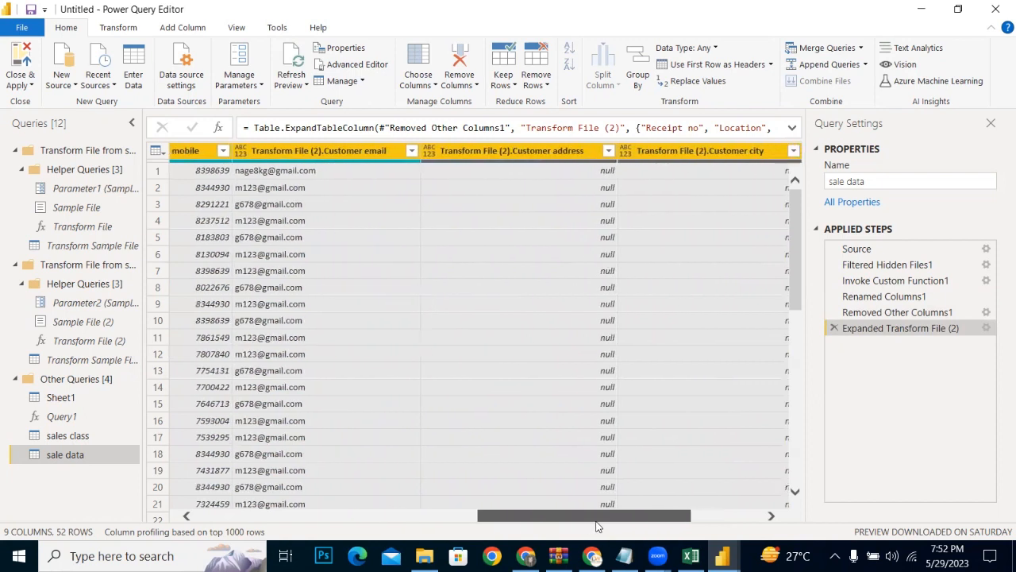
pyautogui.click(490, 152)
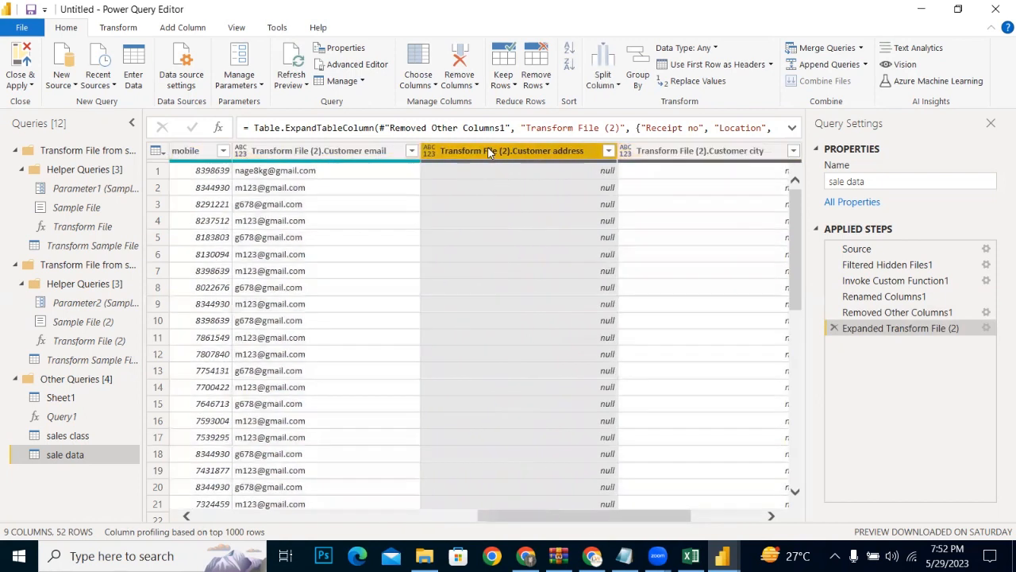
pyautogui.keyDown('ctrl'); pyautogui.click(688, 152); pyautogui.keyUp('ctrl')
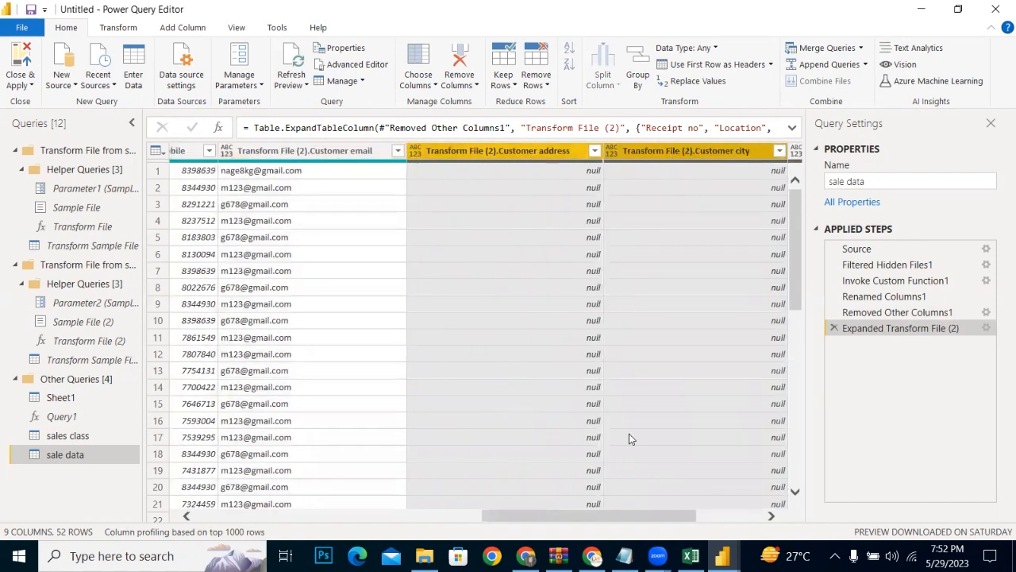
pyautogui.moveTo(597, 521); pyautogui.dragTo(717, 494)
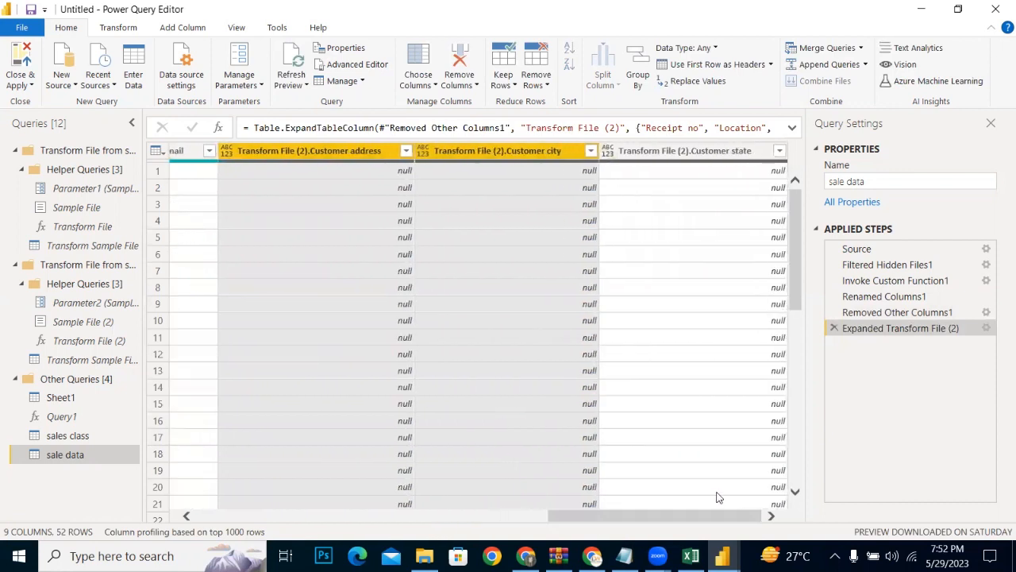
pyautogui.click(713, 491)
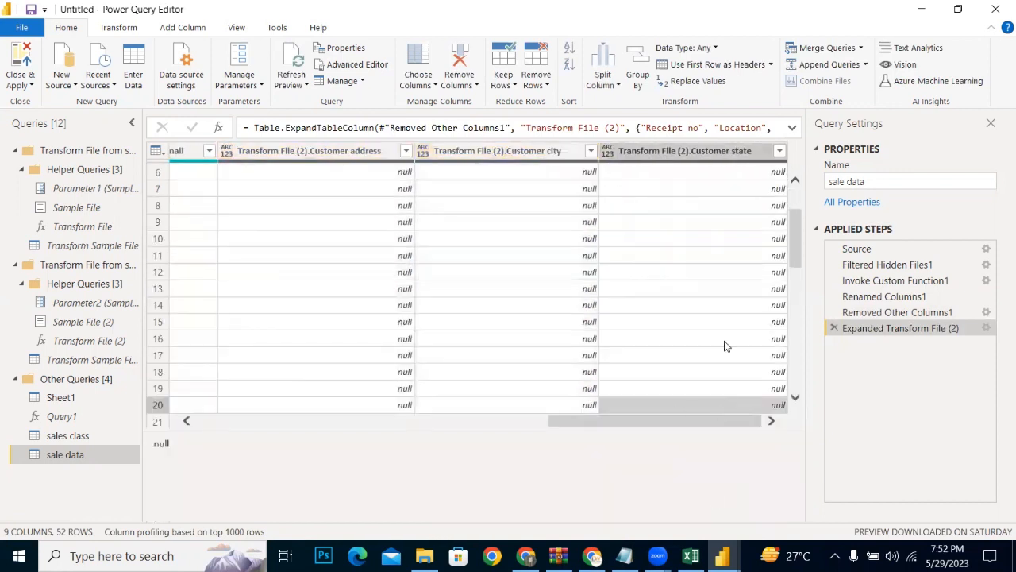
# Step: Remove the Customer state, Customer city and Customer address columns from the sale data query
pyautogui.click(647, 151)
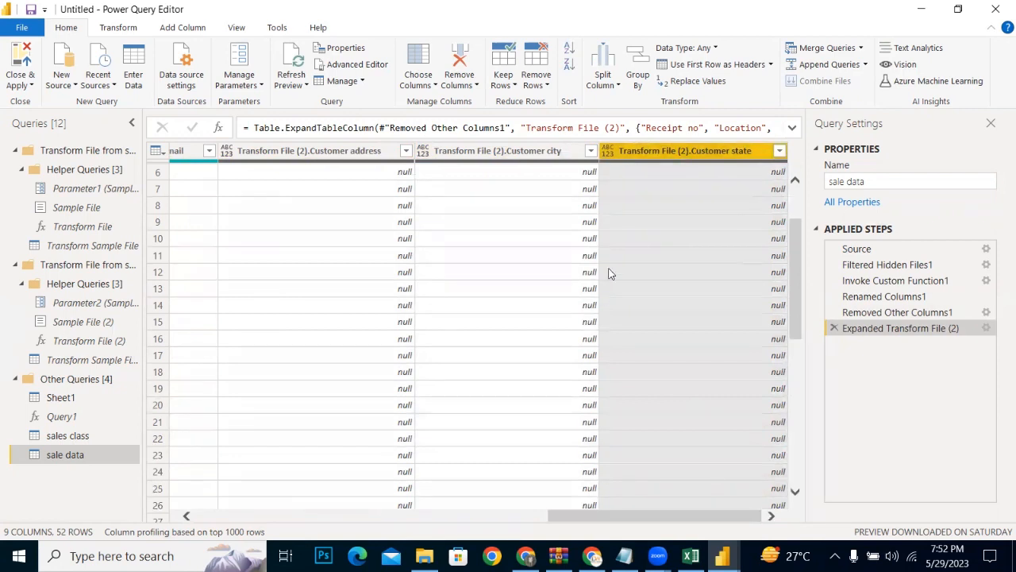
pyautogui.keyDown('shift'); pyautogui.click(527, 155); pyautogui.keyUp('shift')
pyautogui.keyDown('shift'); pyautogui.click(393, 155); pyautogui.keyUp('shift')
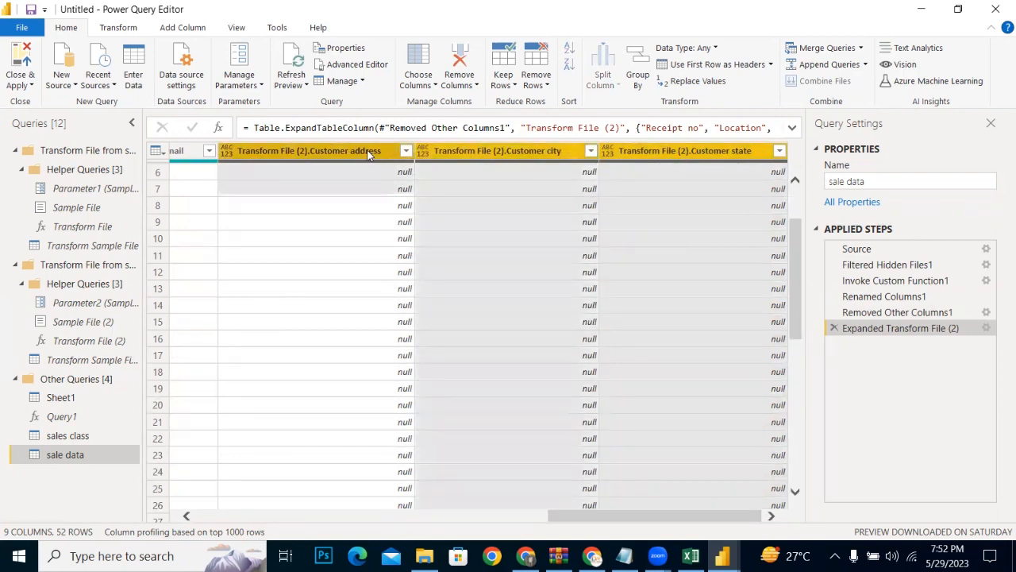
pyautogui.moveTo(581, 516); pyautogui.dragTo(489, 498)
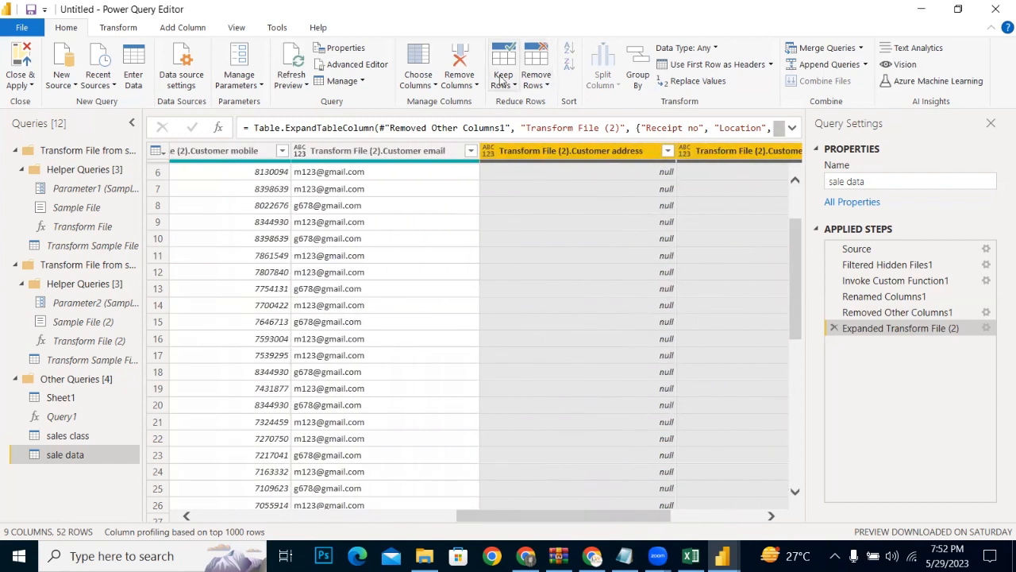
pyautogui.click(456, 83)
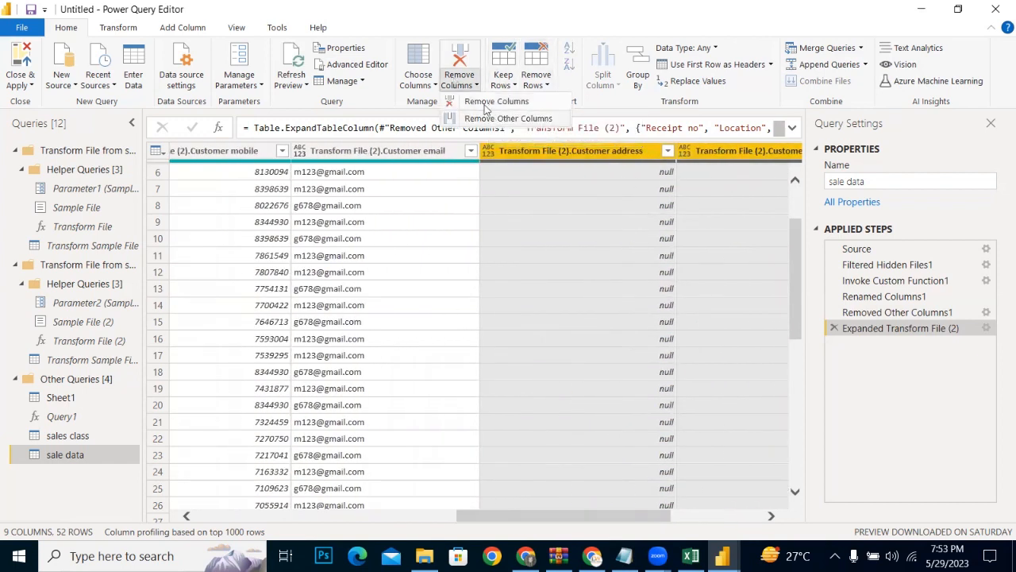
pyautogui.click(481, 101)
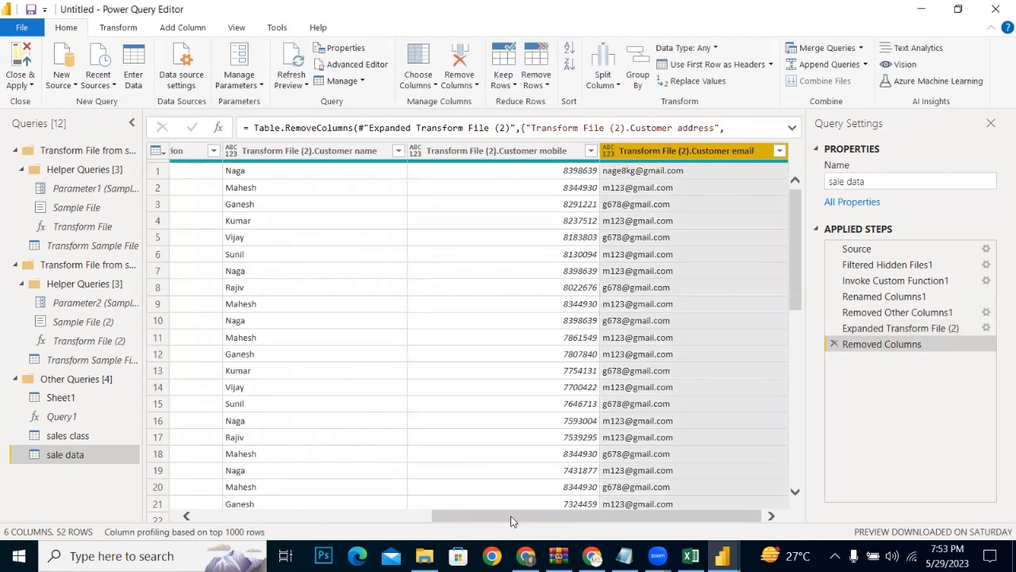
# Step: Rename the Source.Name column as Name
pyautogui.moveTo(515, 518); pyautogui.dragTo(267, 526)
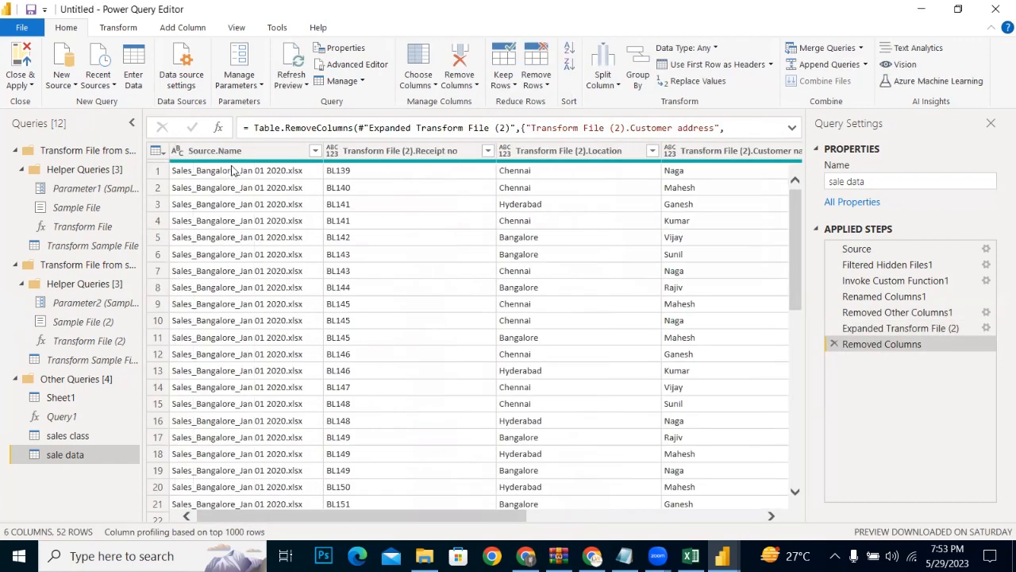
pyautogui.click(198, 154)
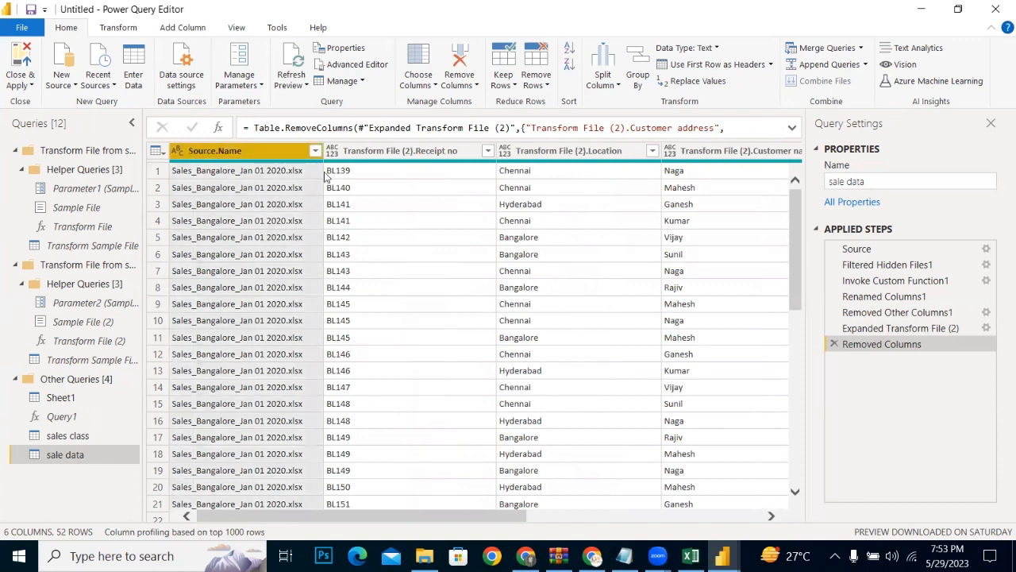
pyautogui.doubleClick(242, 153)
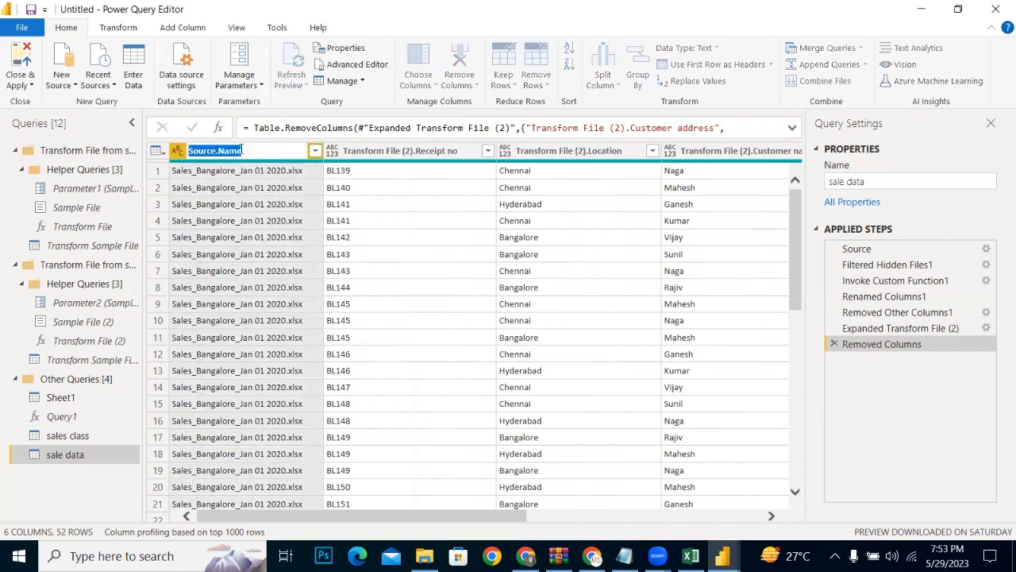
pyautogui.click(213, 151)
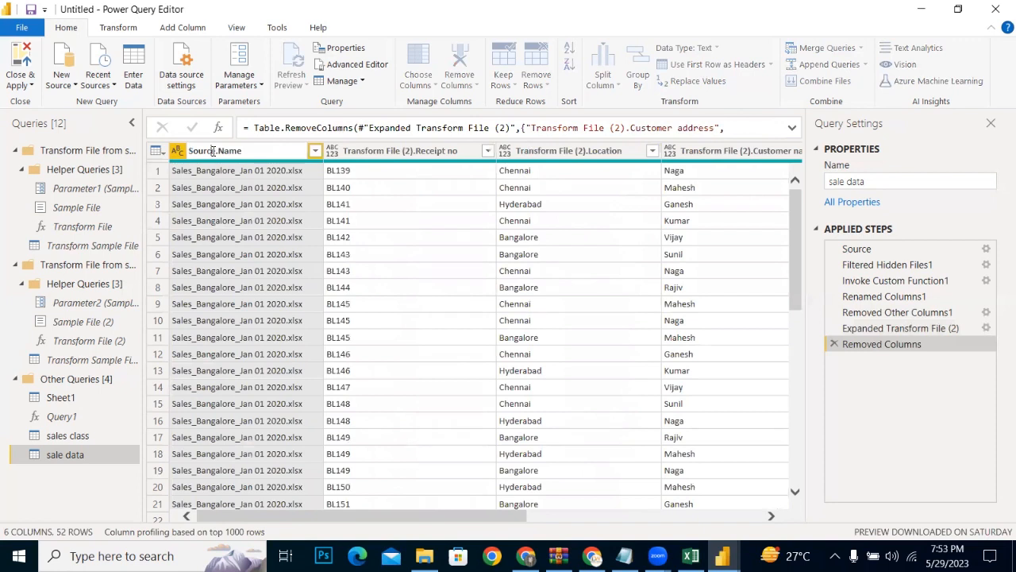
pyautogui.press('BackSpace')
pyautogui.press('BackSpace')
pyautogui.press('BackSpace')
pyautogui.press('BackSpace')
pyautogui.press('BackSpace')
pyautogui.press('BackSpace')
pyautogui.press('BackSpace')
pyautogui.press('Return')
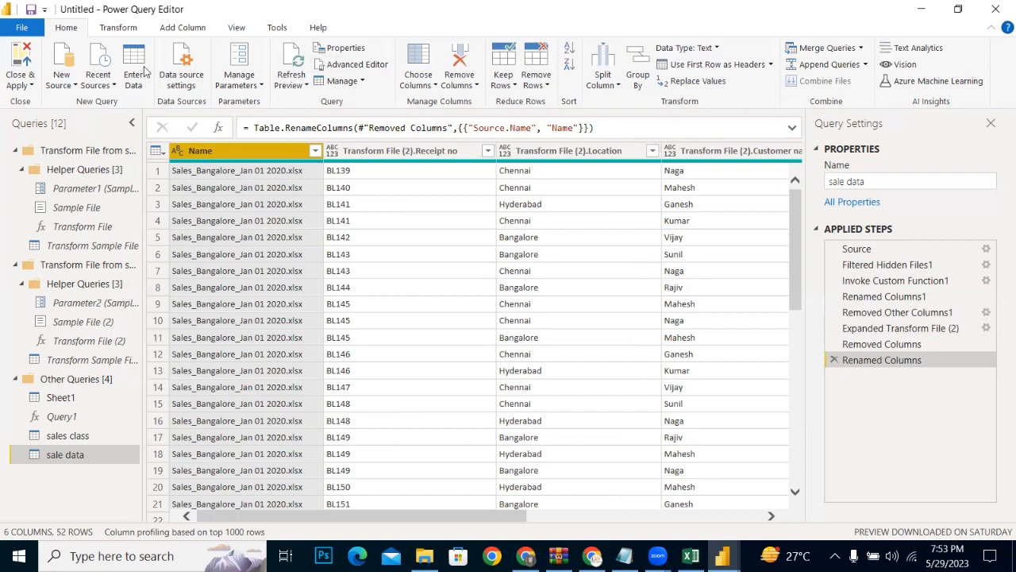
# Step: Replace ".xlsx" with an empty value throughout the Name column
pyautogui.click(665, 84)
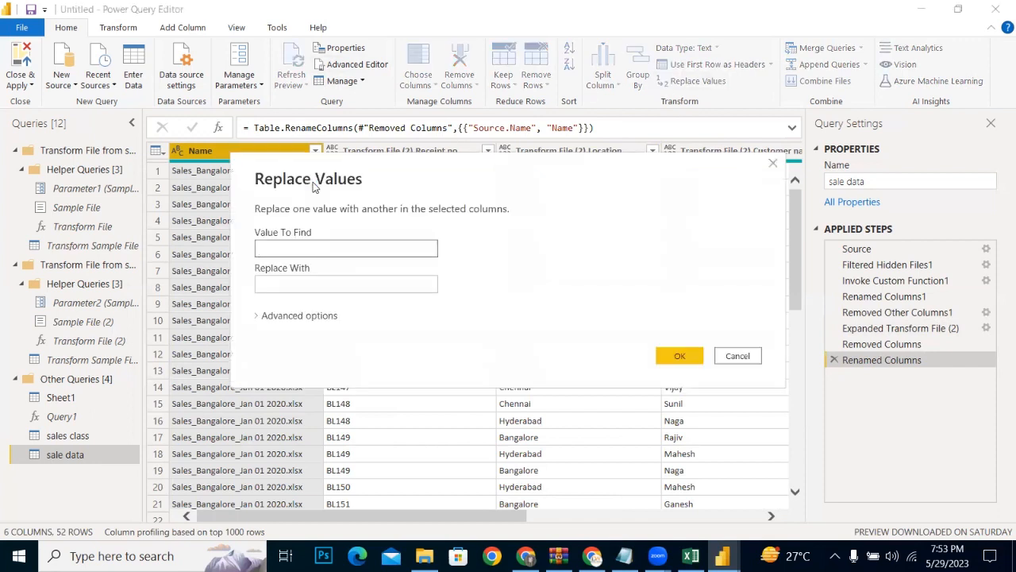
pyautogui.click(311, 246)
pyautogui.write('.xlsx')
pyautogui.click(672, 356)
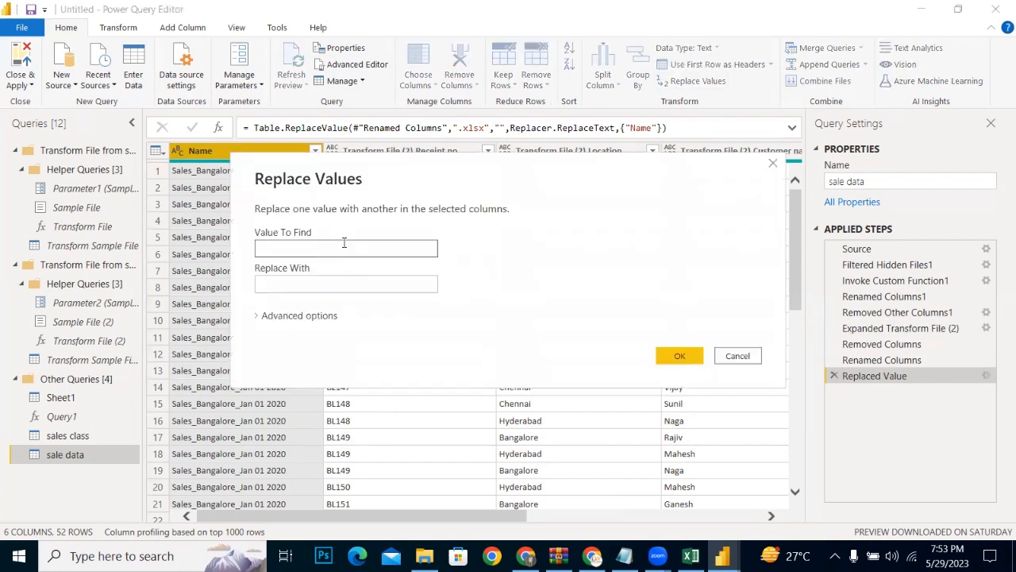
pyautogui.write('sale_ba')
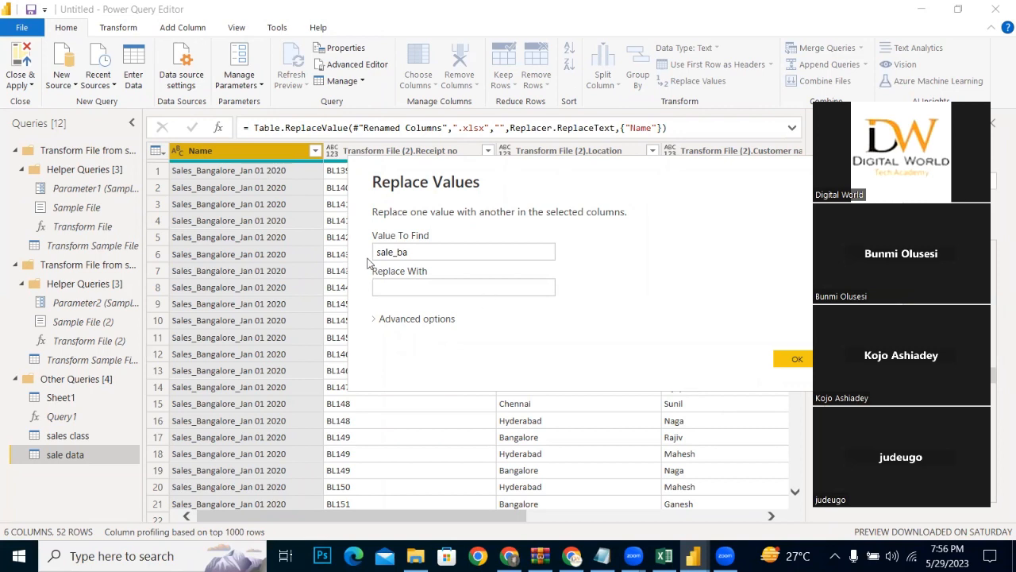
pyautogui.click(405, 252)
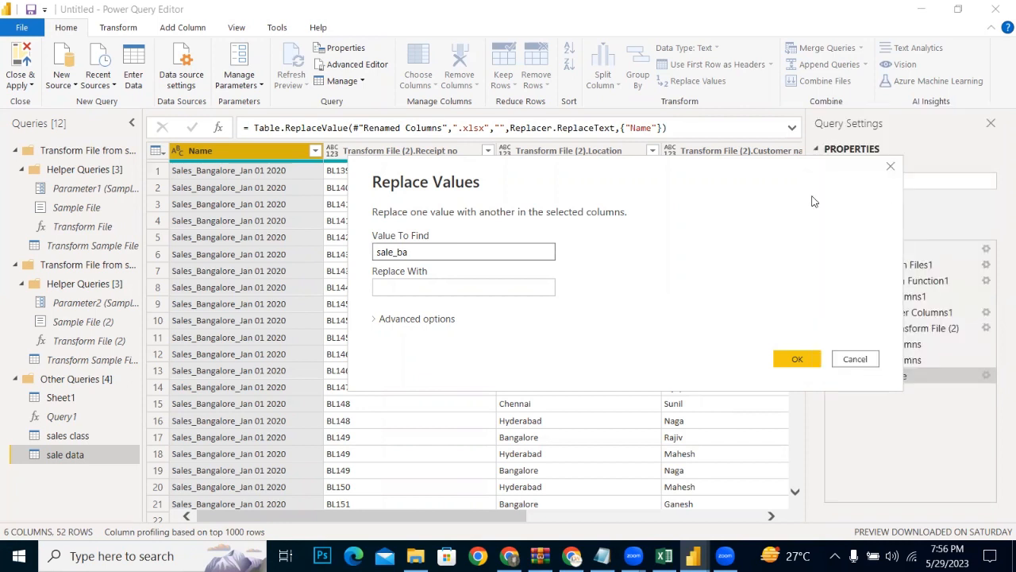
pyautogui.click(890, 167)
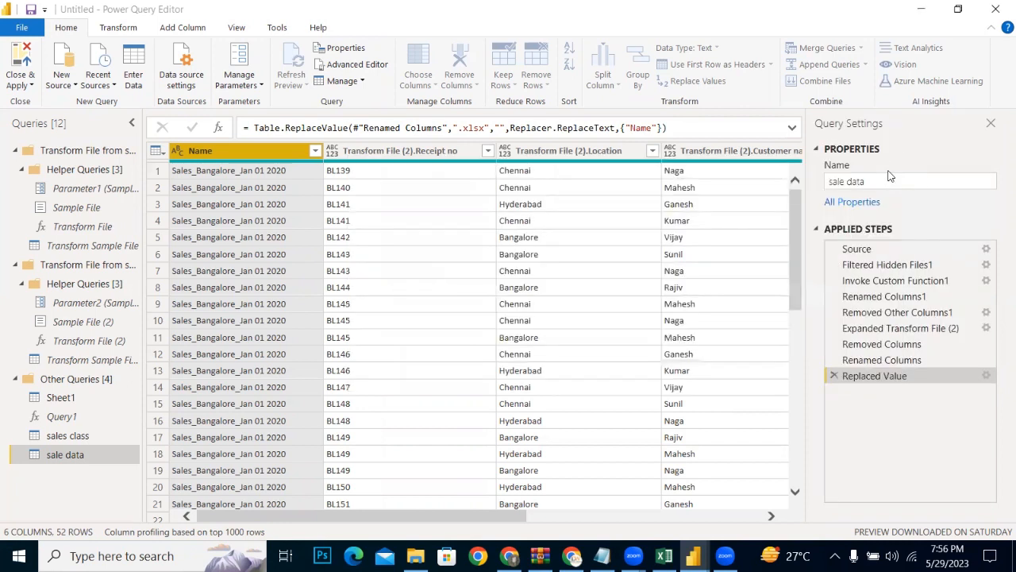
# Step: Delete the Replaced Value step that strips ".xlsx" from the Name column
pyautogui.click(833, 377)
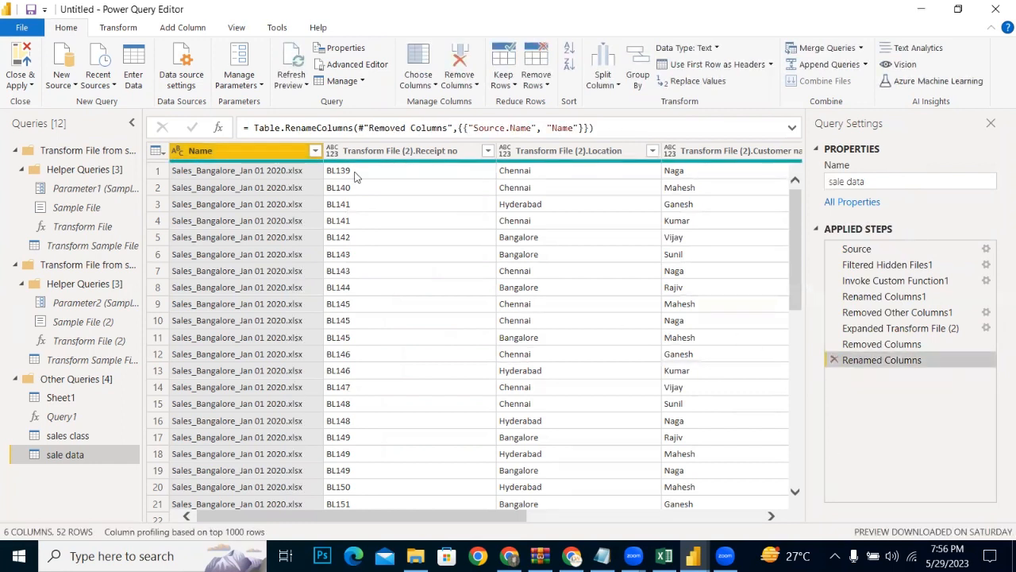
# Step: Try to replace "sale_bangalore_.xlsx" with an empty value in the Name column, and delete that replacement step
pyautogui.click(692, 81)
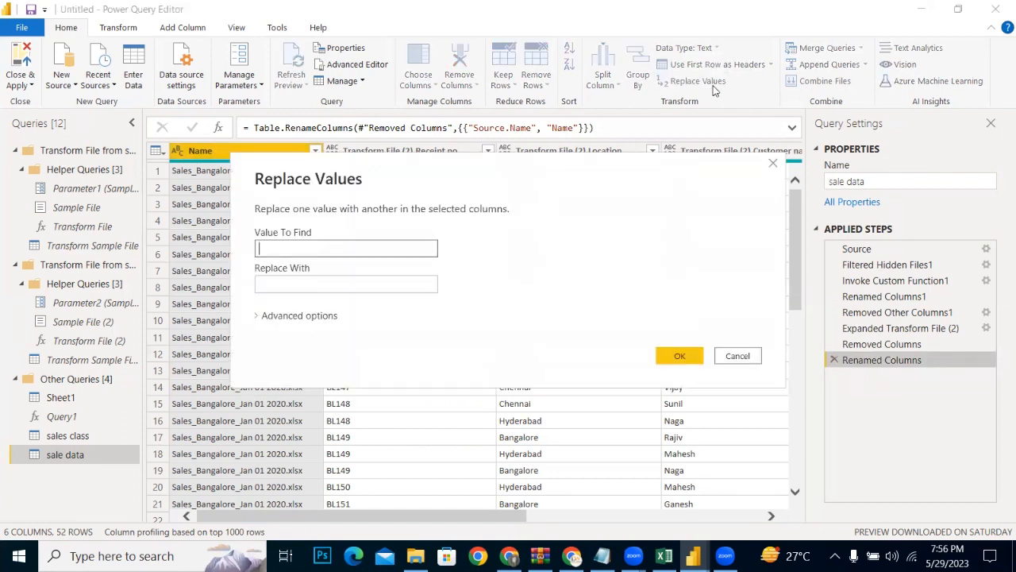
pyautogui.write('.')
pyautogui.press('BackSpace')
pyautogui.write('a')
pyautogui.press('BackSpace')
pyautogui.write('sale_bangalor')
pyautogui.moveTo(656, 160); pyautogui.dragTo(779, 168)
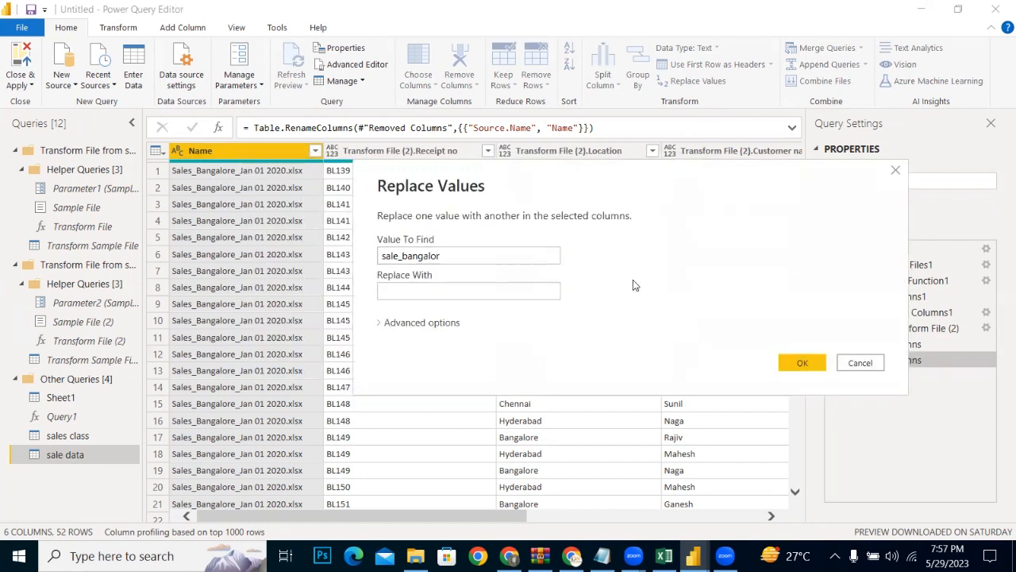
pyautogui.click(506, 254)
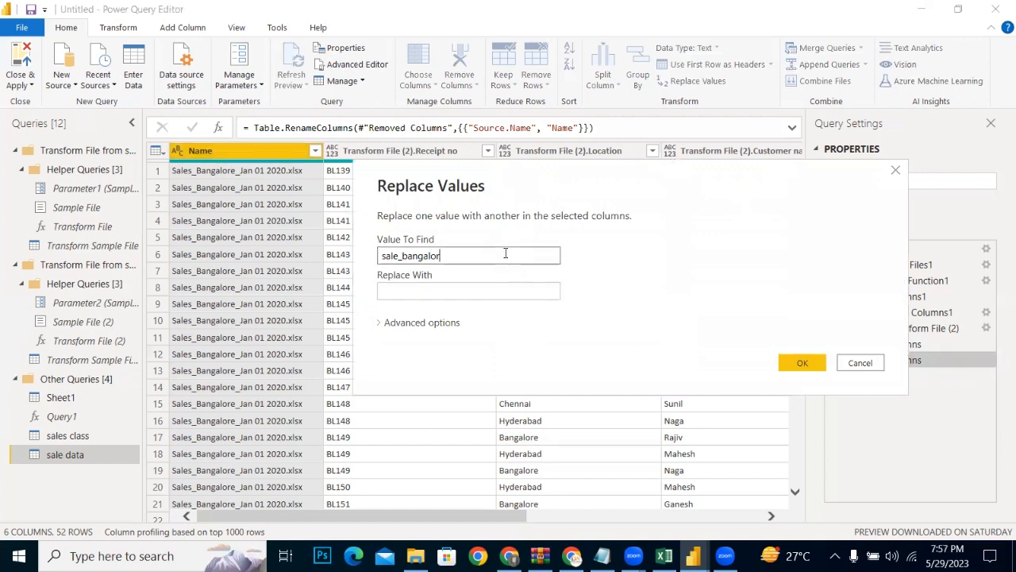
pyautogui.write('e_jan )')
pyautogui.press('BackSpace')
pyautogui.write('01')
pyautogui.press('BackSpace')
pyautogui.press('BackSpace')
pyautogui.press('BackSpace')
pyautogui.press('BackSpace')
pyautogui.press('BackSpace')
pyautogui.press('BackSpace')
pyautogui.write('xls')
pyautogui.press('BackSpace')
pyautogui.write('sx')
pyautogui.click(786, 364)
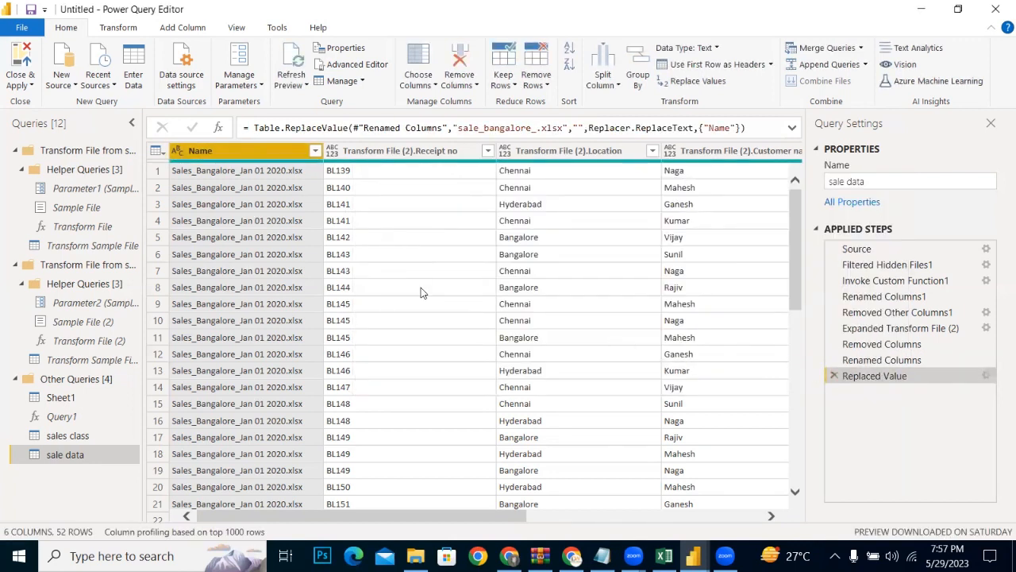
pyautogui.click(833, 375)
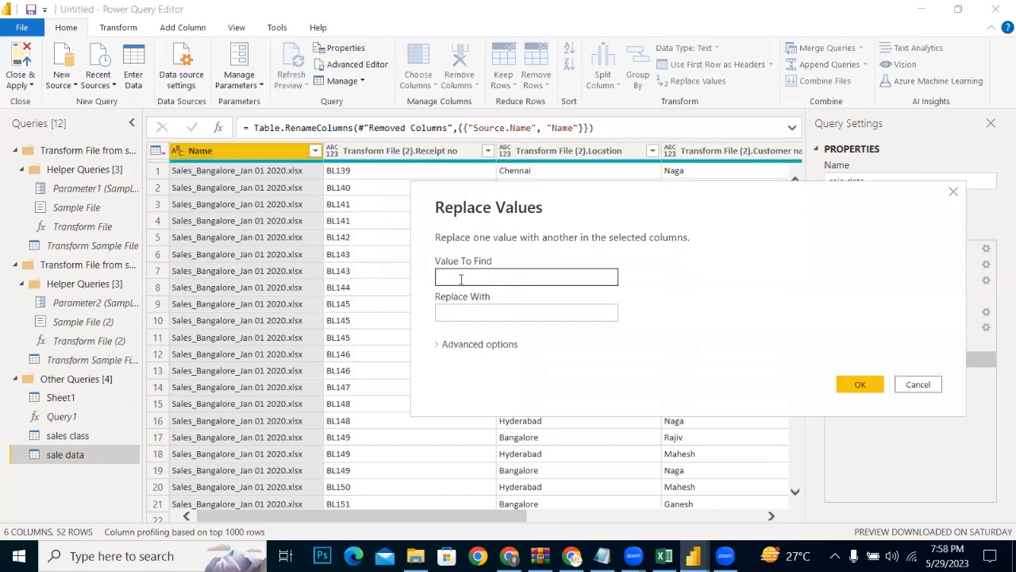
# Step: Try to replace "sale_bangalore_" with "Sales" in the Name column, and delete that replacement step
pyautogui.click(461, 279)
pyautogui.write('sale')
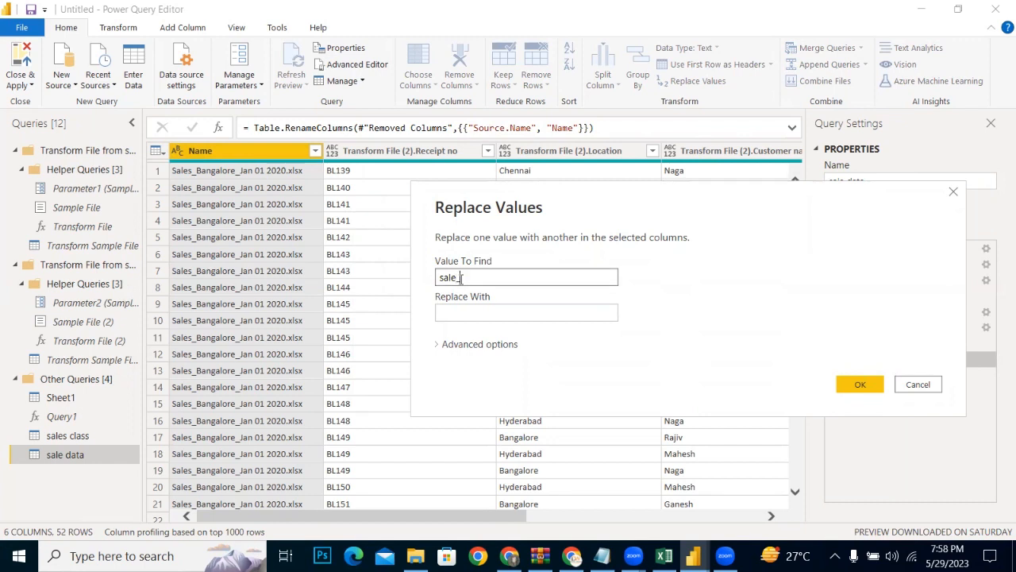
pyautogui.write('_pa')
pyautogui.write('n')
pyautogui.write('g')
pyautogui.write('alo')
pyautogui.write('re')
pyautogui.write('_')
pyautogui.click(479, 310)
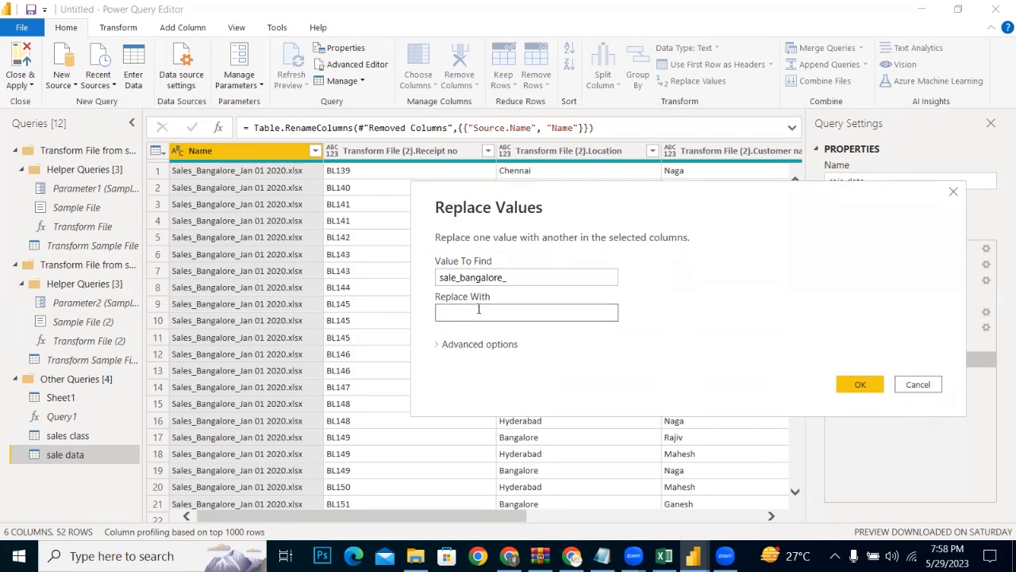
pyautogui.write('Sales')
pyautogui.click(861, 384)
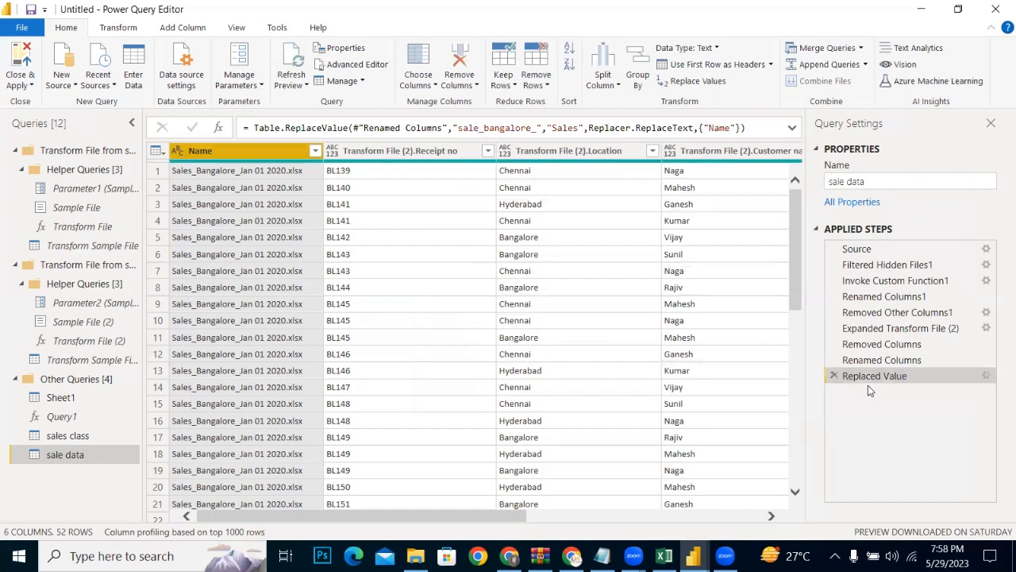
pyautogui.click(834, 376)
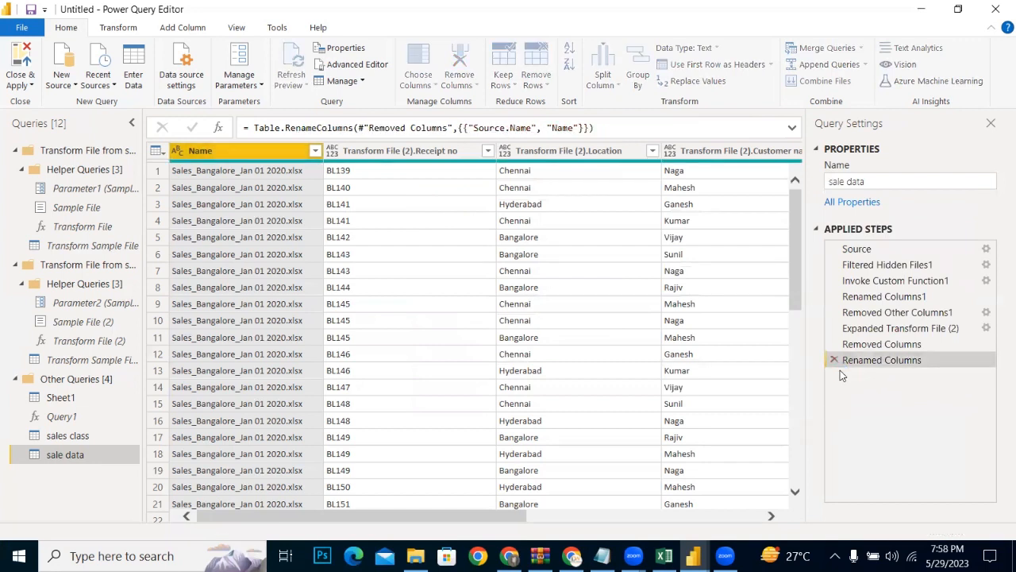
# Step: Replace "Sales" with an empty value in the Name column, and delete that replacement step
pyautogui.click(689, 86)
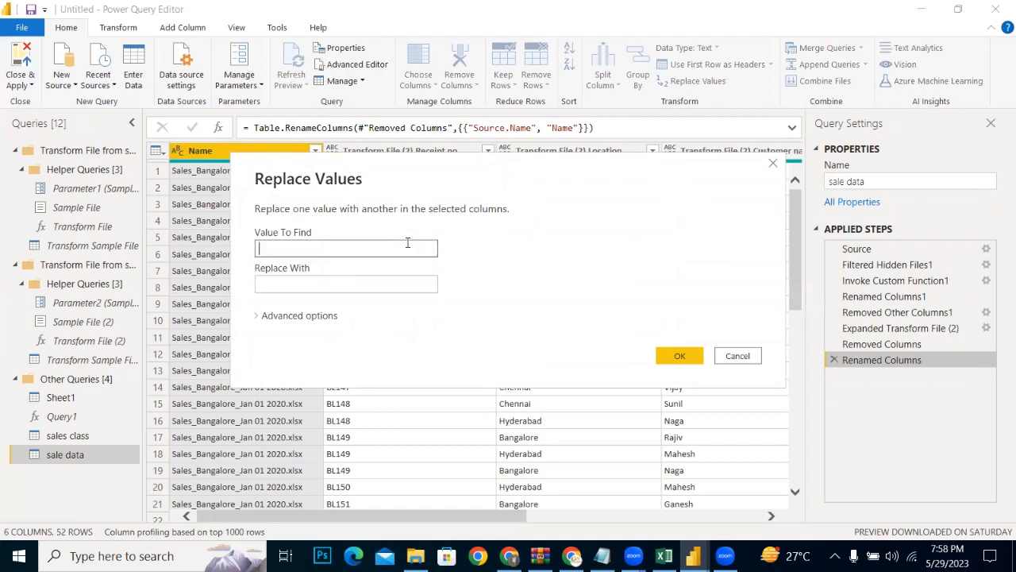
pyautogui.write('Sales')
pyautogui.click(686, 357)
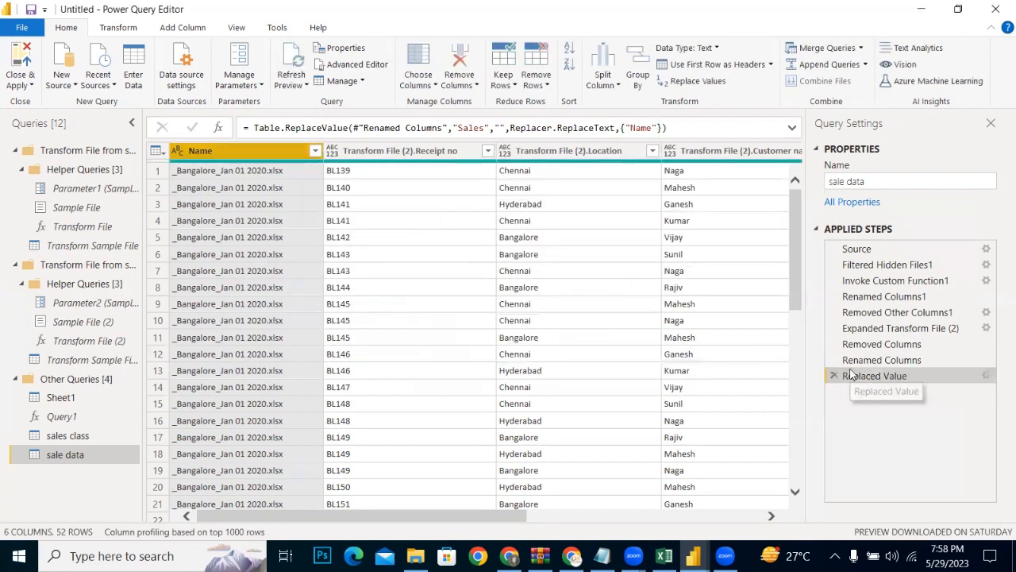
pyautogui.click(831, 375)
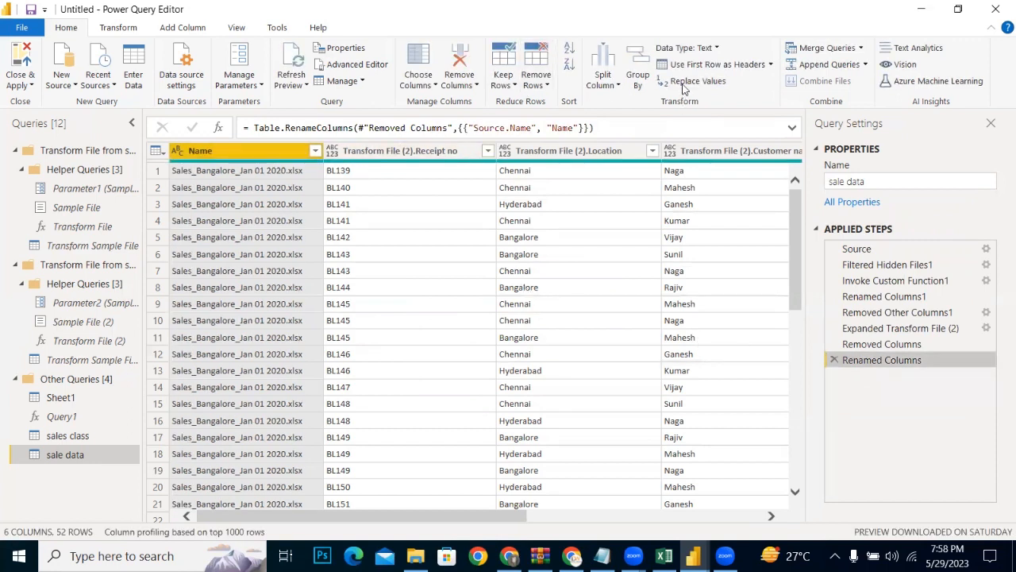
# Step: Replace "Sales_Bangalore_" with "sales" throughout the Name column
pyautogui.click(683, 82)
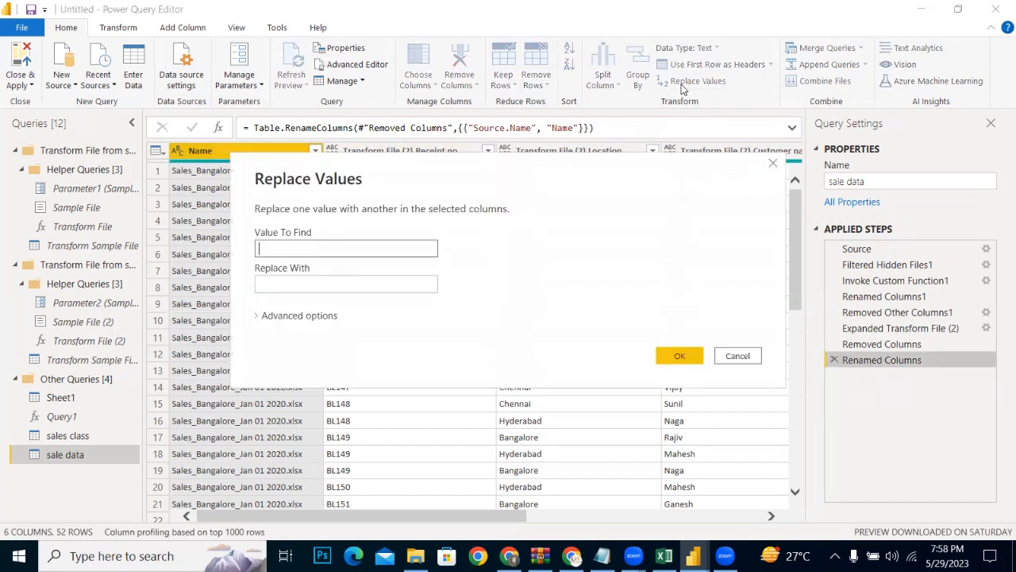
pyautogui.write('Sales_Bangalore')
pyautogui.moveTo(691, 162); pyautogui.dragTo(810, 160)
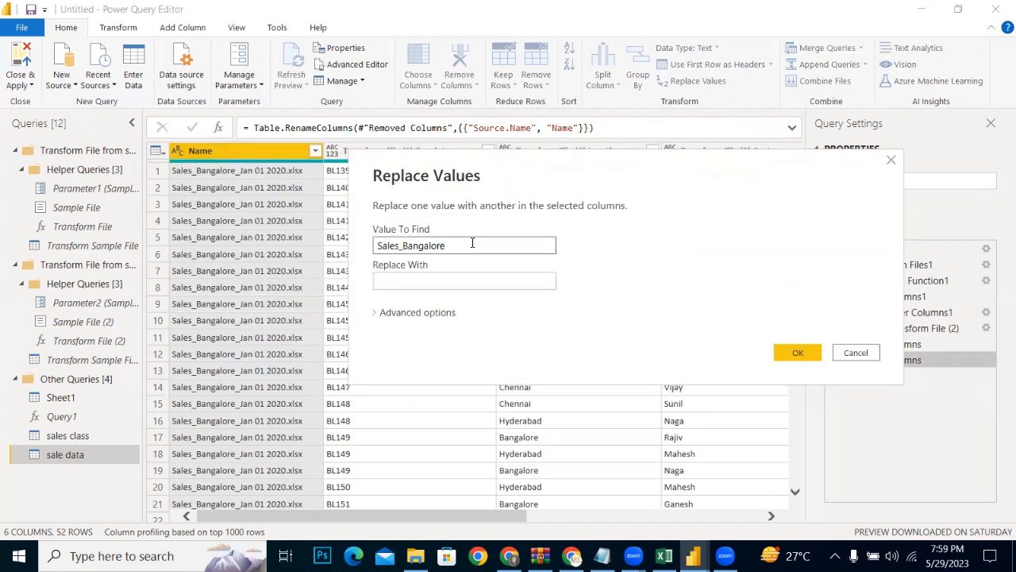
pyautogui.write('_')
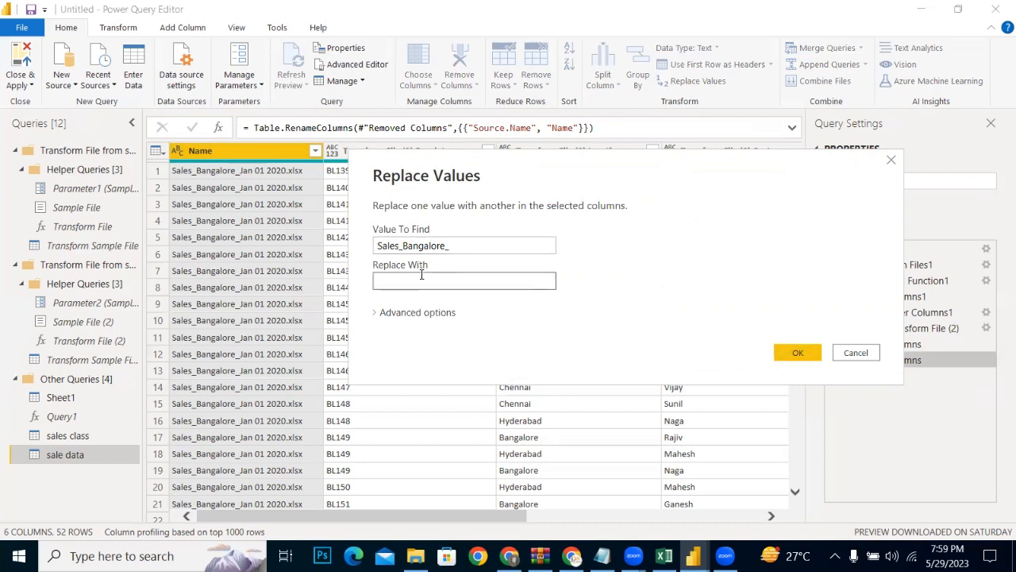
pyautogui.write('ales')
pyautogui.click(799, 355)
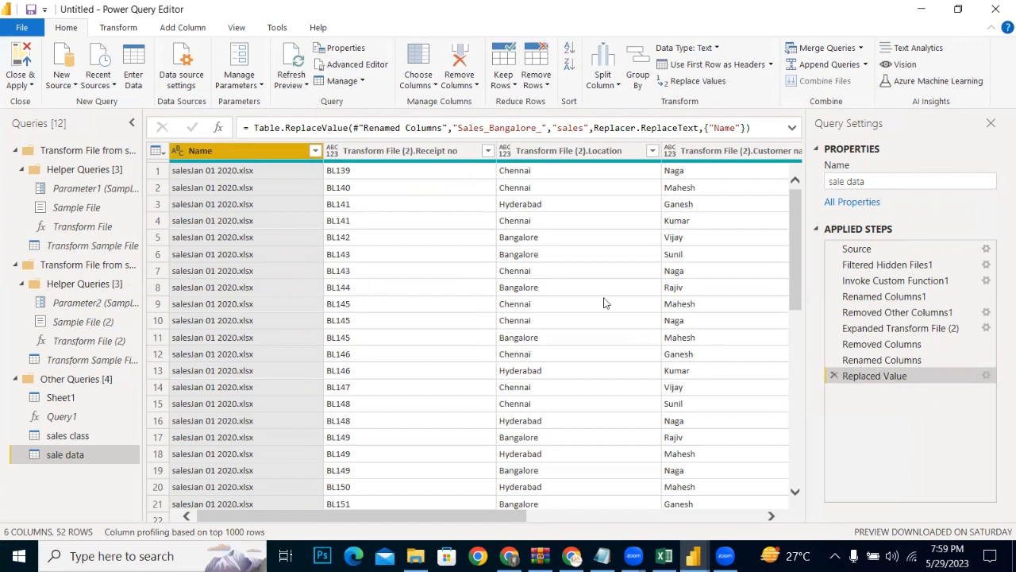
# Step: Try to replace "Sales" with "Sales " including a trailing space in the Name column
pyautogui.click(683, 81)
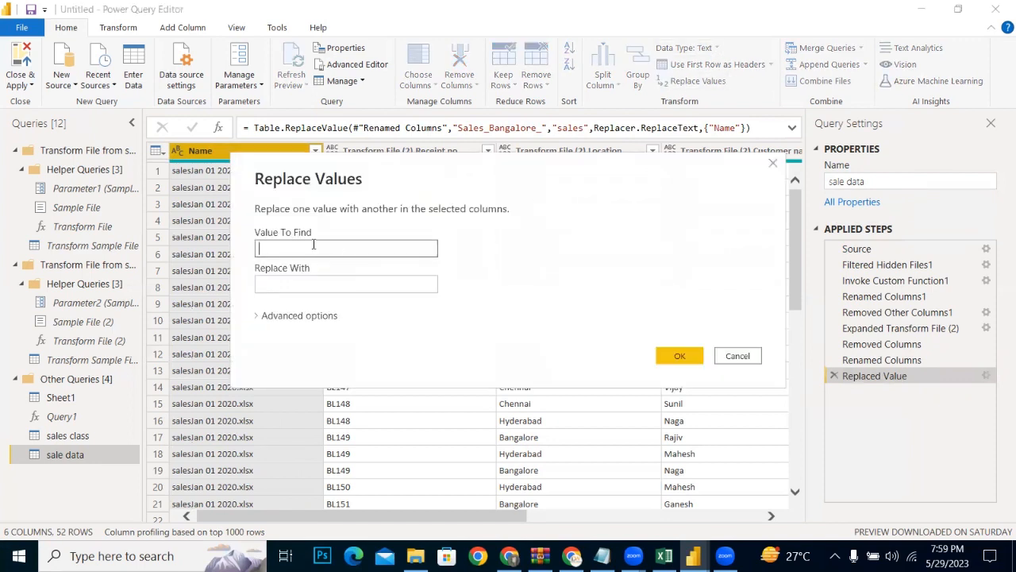
pyautogui.write('Sales')
pyautogui.moveTo(287, 248); pyautogui.dragTo(194, 241)
pyautogui.hotkey('ctrl', 'c')
pyautogui.click(281, 289)
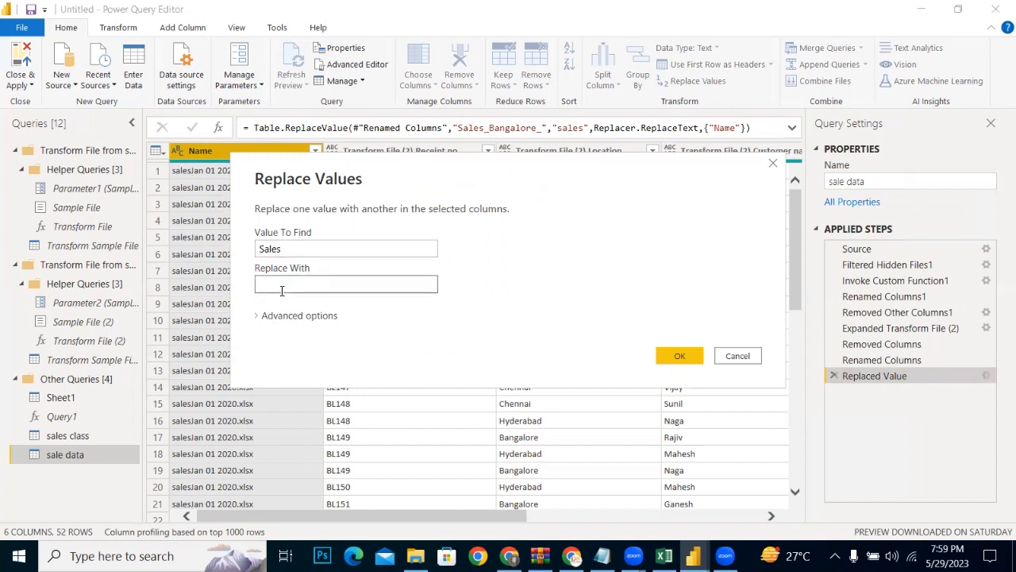
pyautogui.hotkey('ctrl', 'v')
pyautogui.click(673, 352)
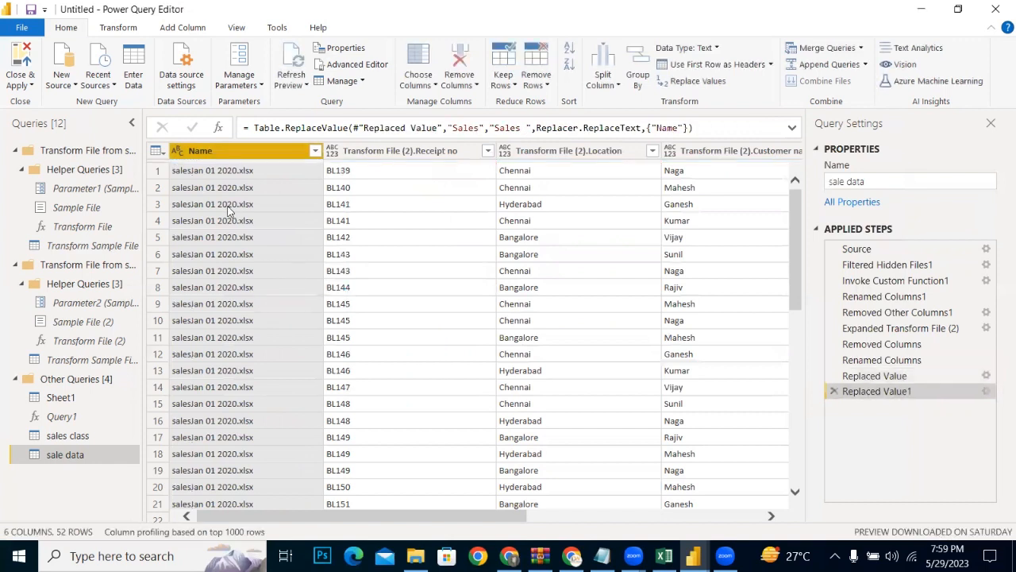
# Step: Delete both value replacement steps from the sale data query's applied steps
pyautogui.click(832, 382)
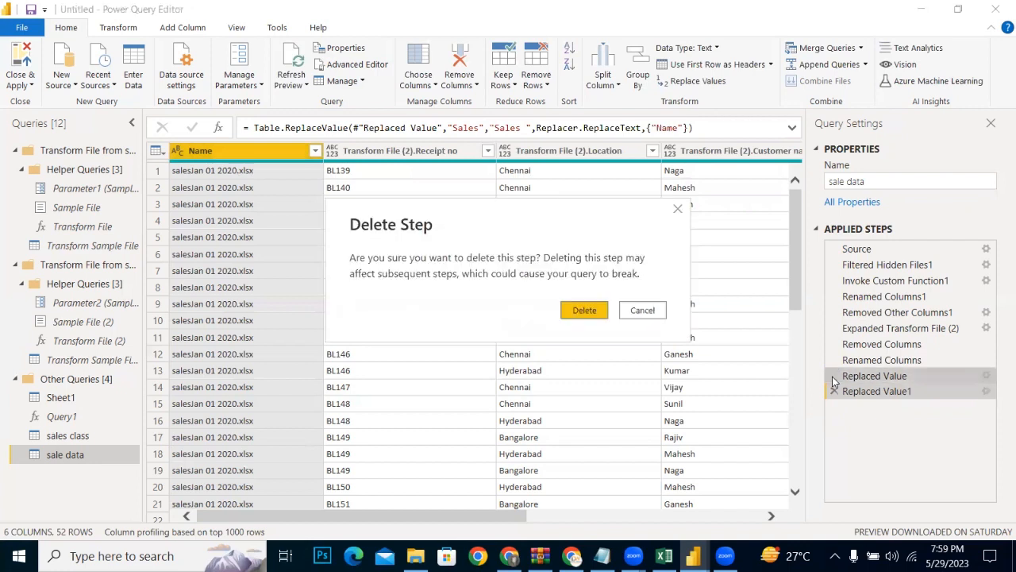
pyautogui.click(584, 310)
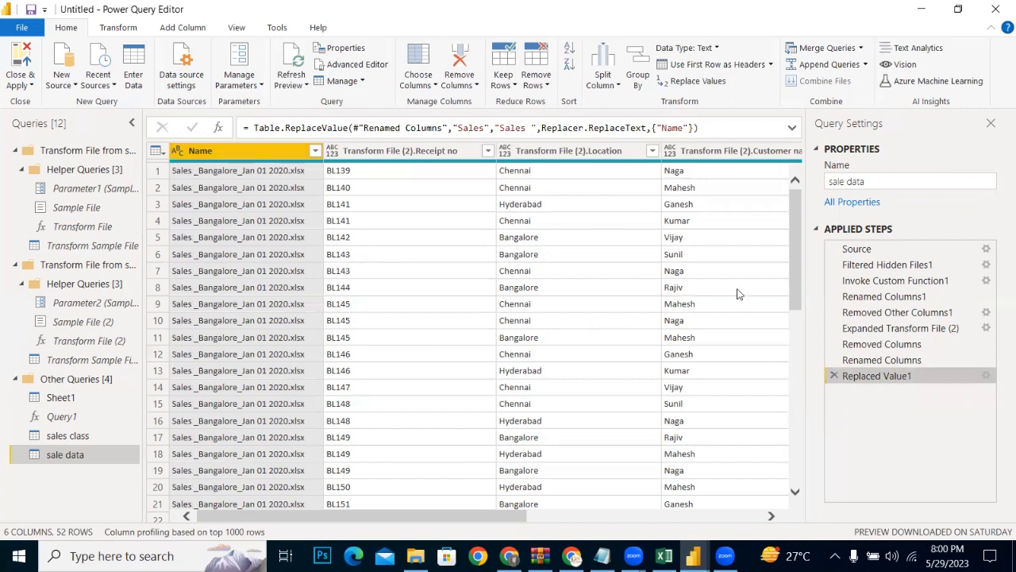
pyautogui.press('Delete')
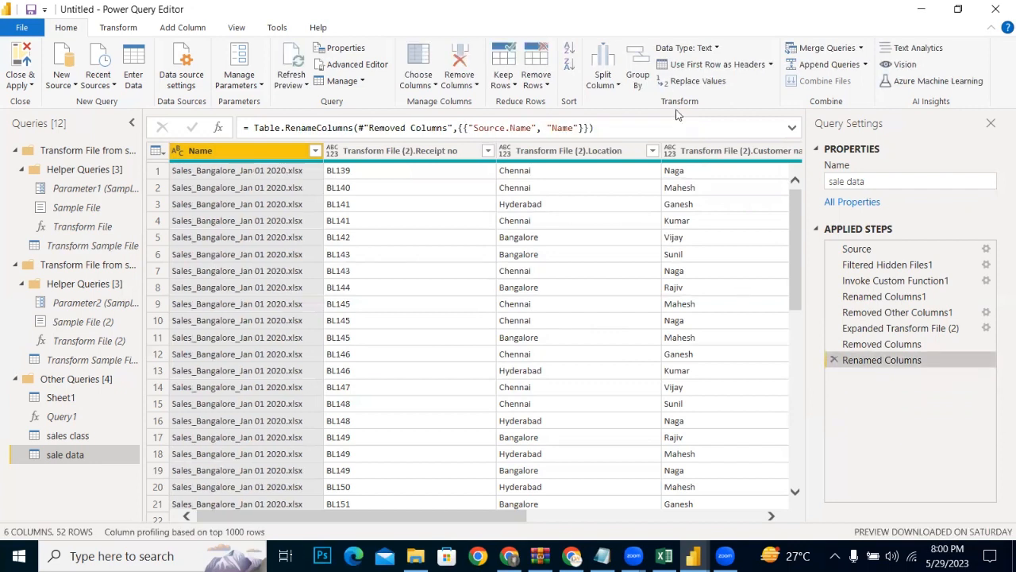
# Step: Replace "Sales_Bangalore_" with "Sales_" throughout the Name column of the sale data query
pyautogui.click(677, 81)
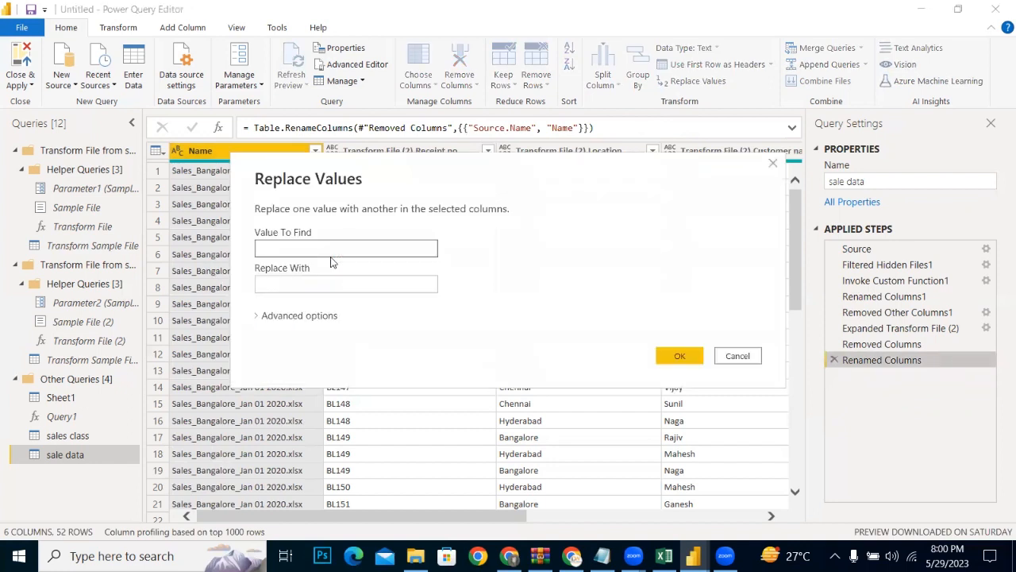
pyautogui.write('Sales_Bangalore_')
pyautogui.click(339, 277)
pyautogui.write('S')
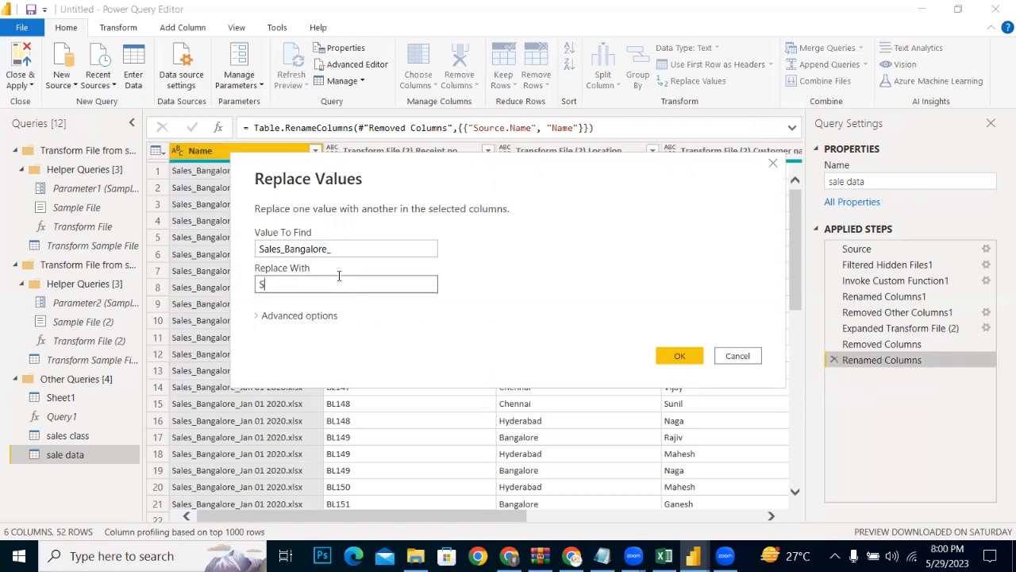
pyautogui.write('ales_')
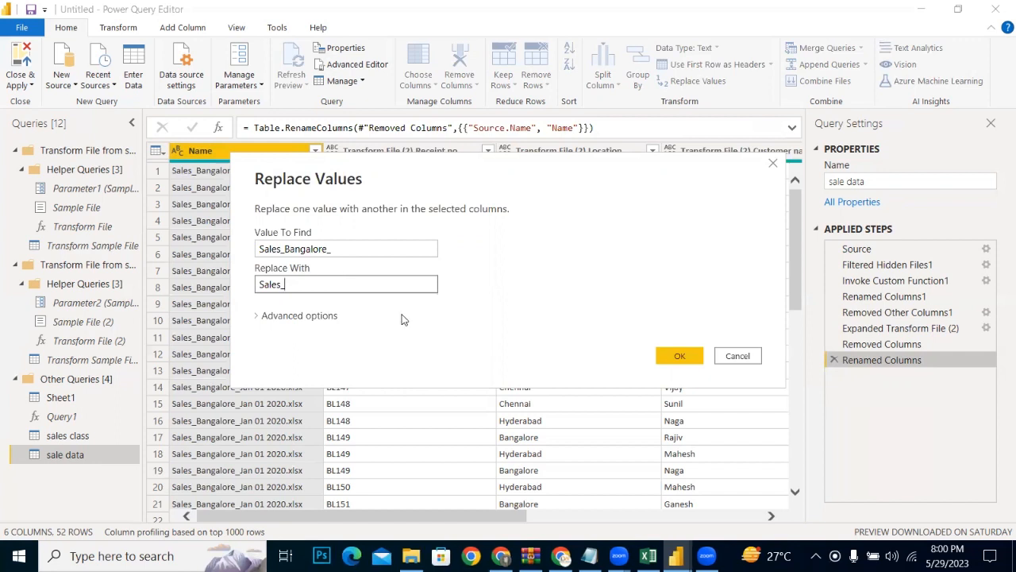
pyautogui.click(677, 357)
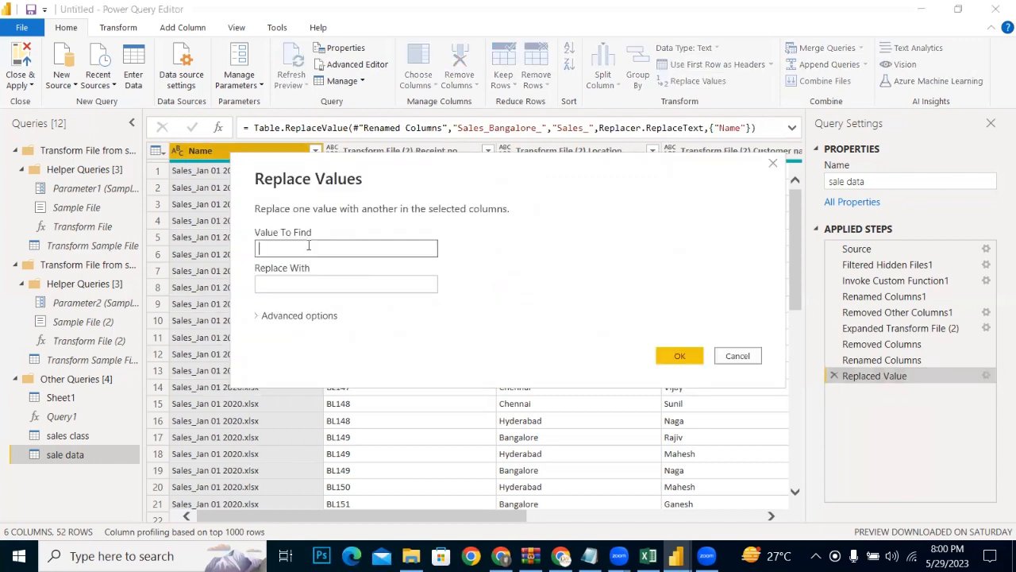
# Step: Replace ".xlsx" with an empty value in the Name column
pyautogui.write('.xlsx')
pyautogui.click(666, 358)
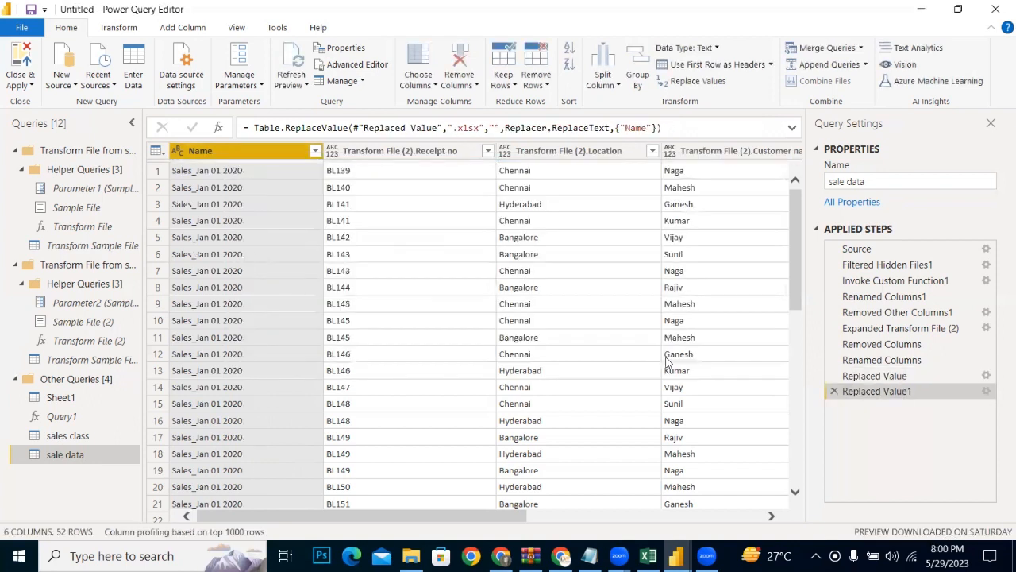
# Step: Rename the Transform File (2).Receipt no column as Receipt no
pyautogui.doubleClick(404, 151)
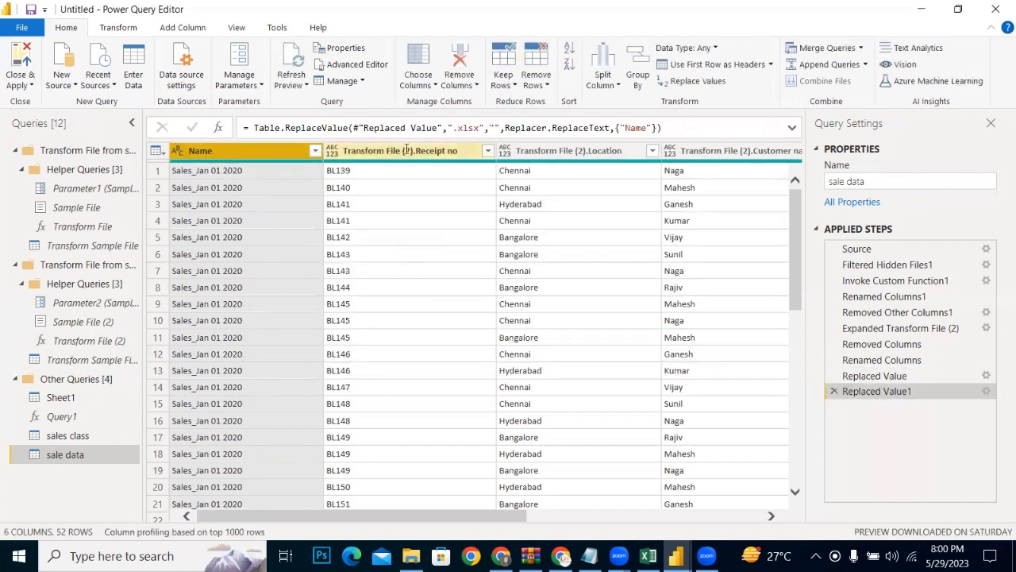
pyautogui.click(406, 151)
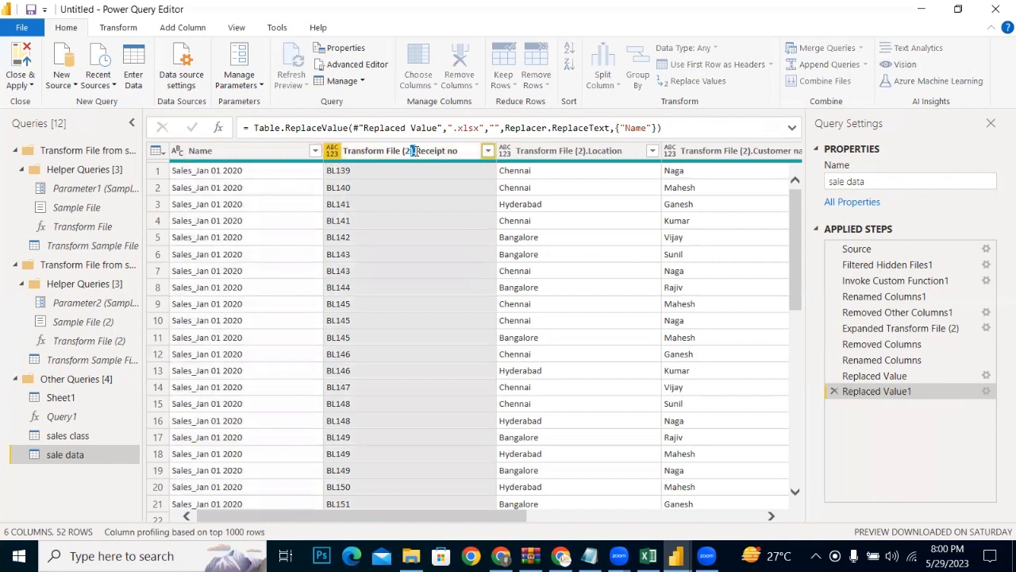
pyautogui.doubleClick(414, 151)
pyautogui.click(414, 151)
pyautogui.press('BackSpace')
pyautogui.press('BackSpace')
pyautogui.press('BackSpace')
pyautogui.press('BackSpace')
pyautogui.press('BackSpace')
pyautogui.press('BackSpace')
pyautogui.press('BackSpace')
pyautogui.press('BackSpace')
pyautogui.press('BackSpace')
pyautogui.press('BackSpace')
pyautogui.press('BackSpace')
pyautogui.press('BackSpace')
pyautogui.press('BackSpace')
pyautogui.press('BackSpace')
pyautogui.press('BackSpace')
pyautogui.press('BackSpace')
pyautogui.press('BackSpace')
pyautogui.press('BackSpace')
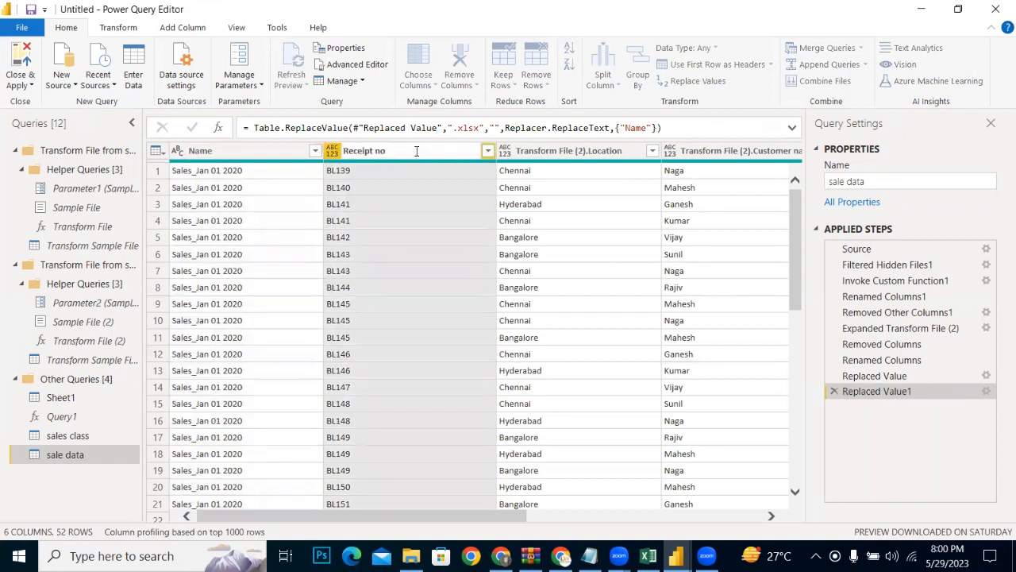
pyautogui.press('Return')
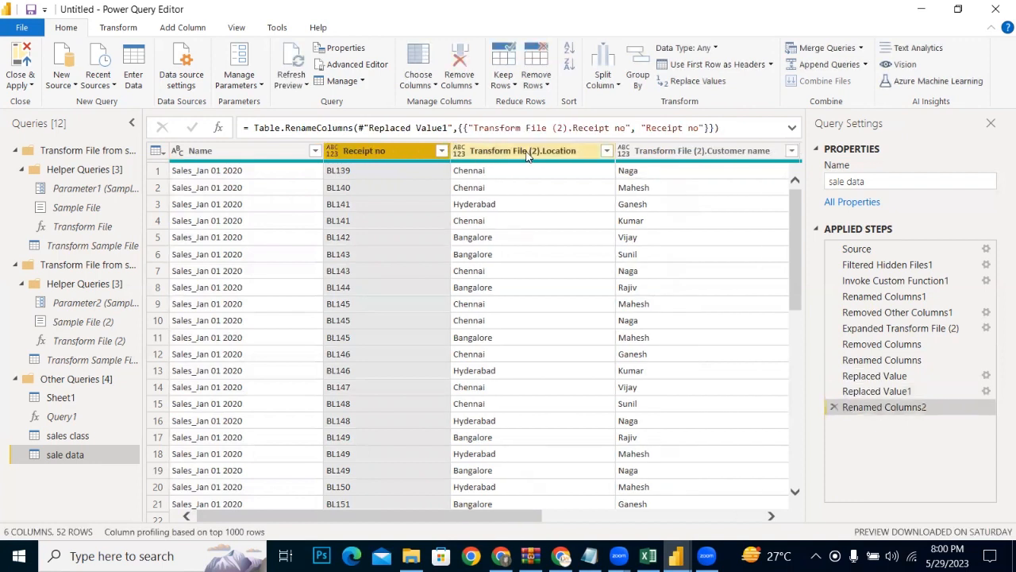
# Step: Rename the Transform File (2).Location column as Location
pyautogui.doubleClick(528, 154)
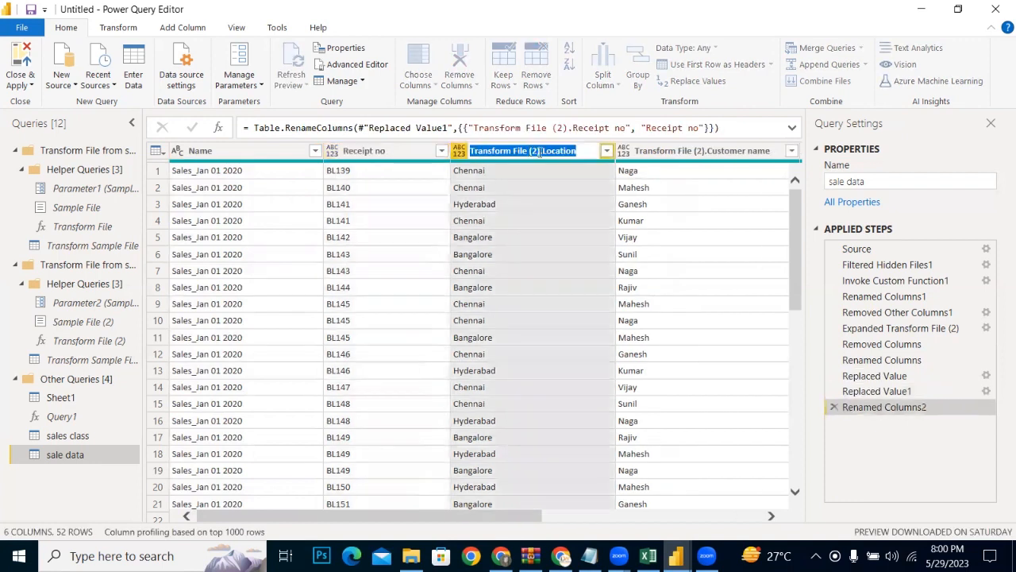
pyautogui.click(470, 151)
pyautogui.moveTo(470, 150); pyautogui.dragTo(542, 158)
pyautogui.press('BackSpace')
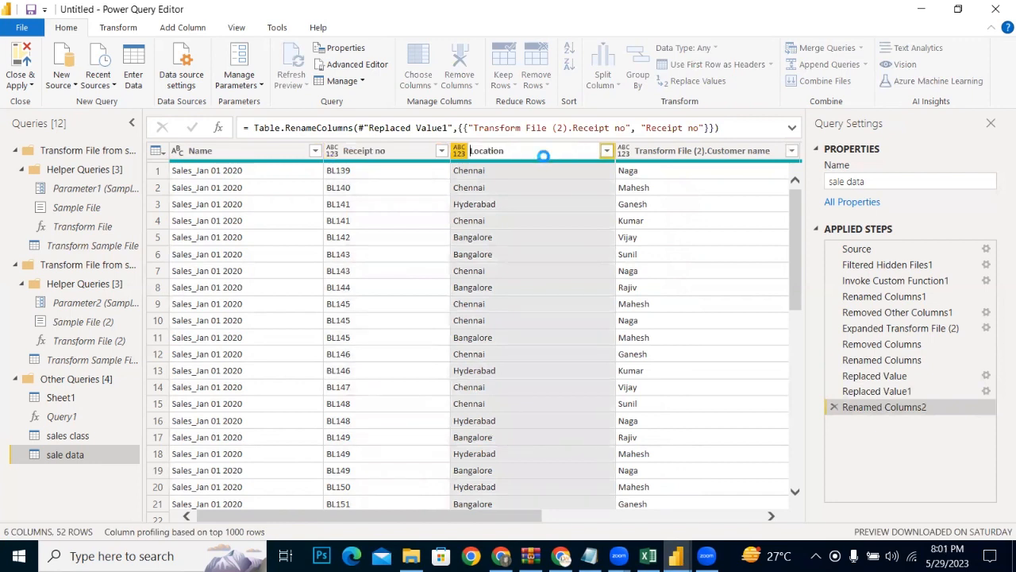
pyautogui.press('Return')
# Step: Rename the Transform File (2).Customer name column as Customer name
pyautogui.click(641, 152)
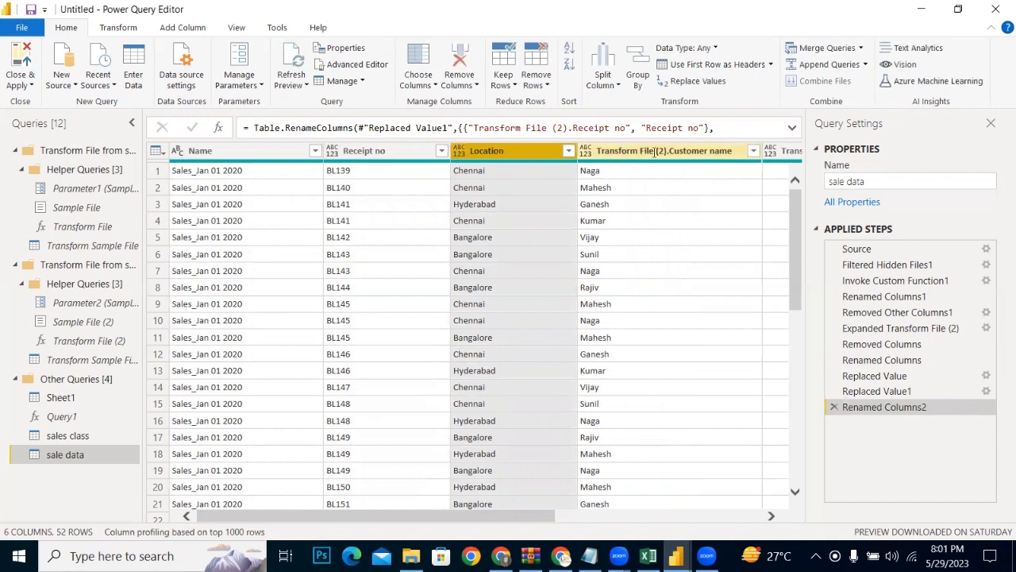
pyautogui.doubleClick(655, 151)
pyautogui.click(668, 151)
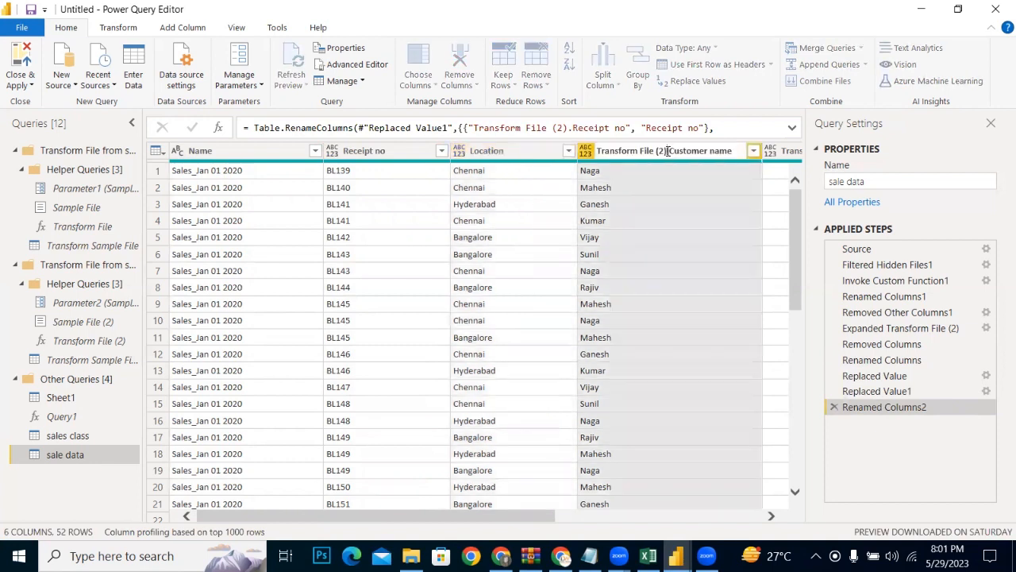
pyautogui.press('BackSpace')
pyautogui.press('BackSpace')
pyautogui.press('BackSpace')
pyautogui.press('BackSpace')
pyautogui.press('BackSpace')
pyautogui.press('BackSpace')
pyautogui.press('BackSpace')
pyautogui.press('BackSpace')
pyautogui.press('BackSpace')
pyautogui.press('BackSpace')
pyautogui.press('BackSpace')
pyautogui.press('BackSpace')
pyautogui.press('BackSpace')
pyautogui.press('BackSpace')
pyautogui.press('BackSpace')
pyautogui.press('BackSpace')
pyautogui.press('BackSpace')
pyautogui.press('BackSpace')
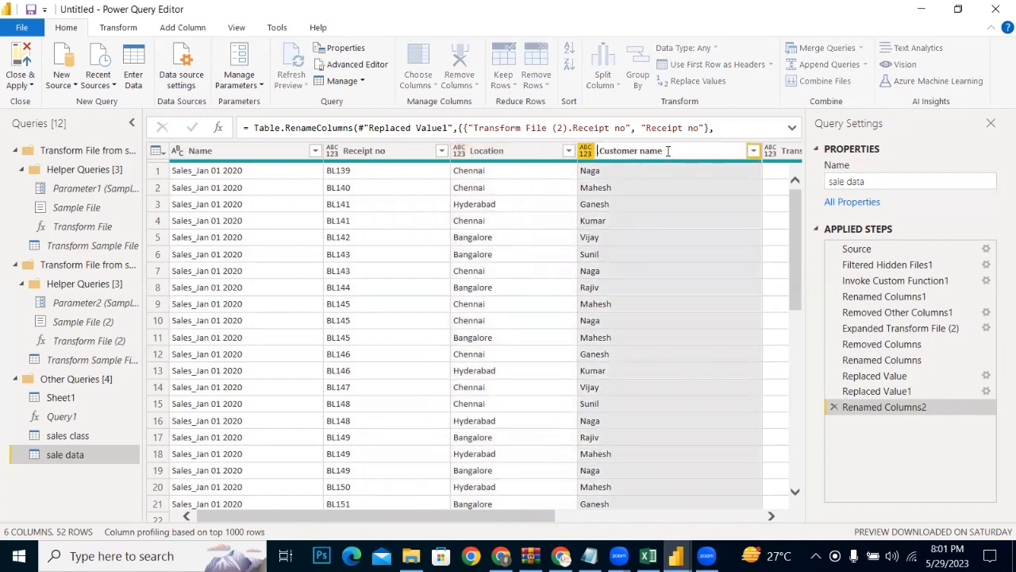
pyautogui.press('Delete')
pyautogui.press('Return')
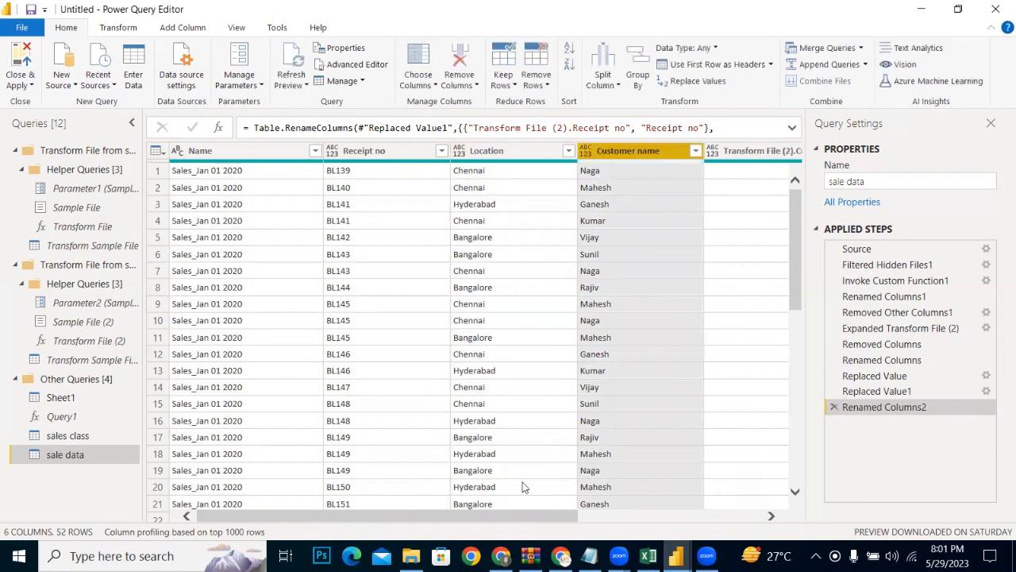
# Step: Rename the Transform File (2).Customer mobile column as Customer mobile
pyautogui.click(607, 515)
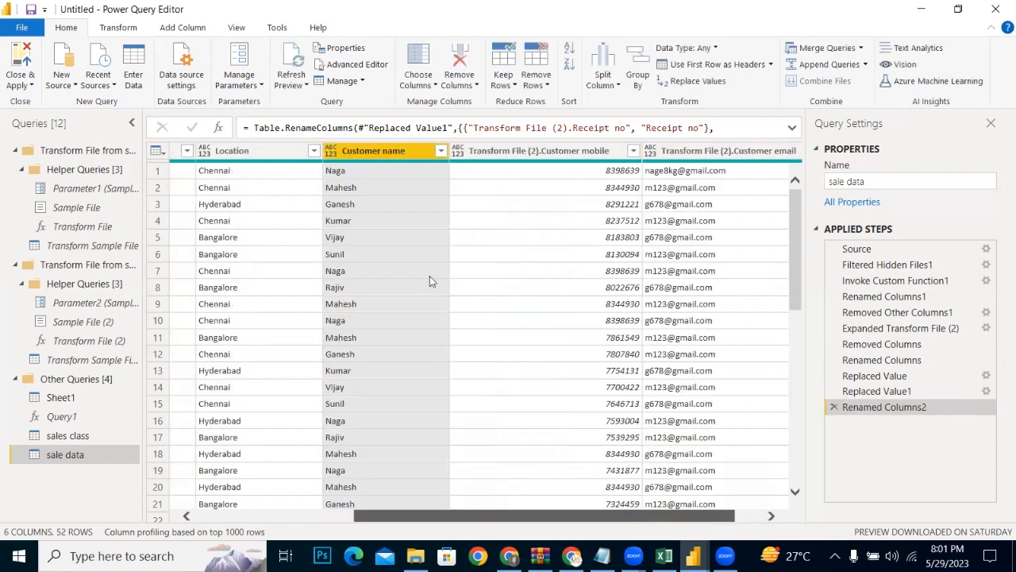
pyautogui.hscroll(1, 429, 275)
pyautogui.doubleClick(497, 151)
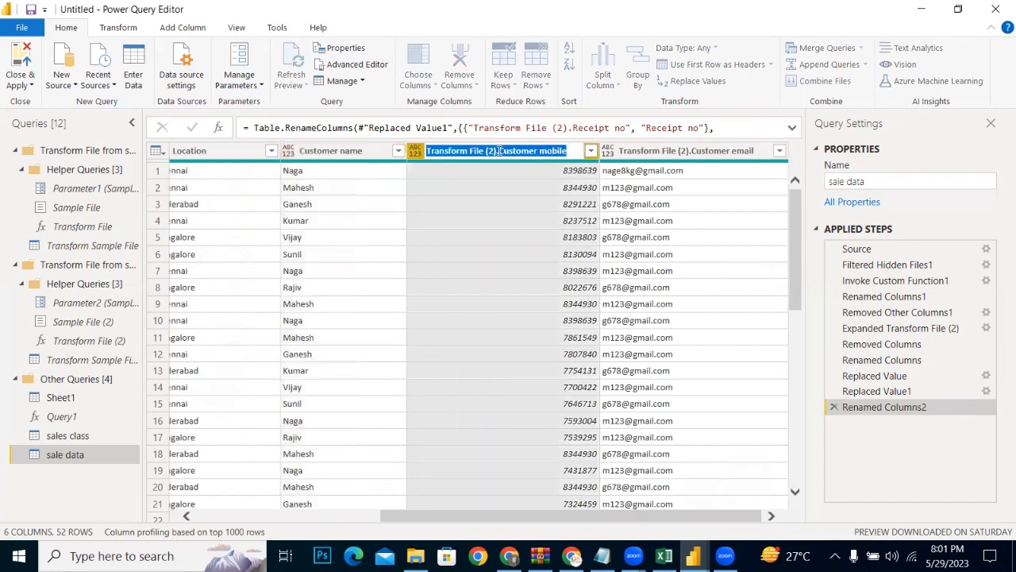
pyautogui.click(498, 151)
pyautogui.press('BackSpace')
pyautogui.press('BackSpace')
pyautogui.press('BackSpace')
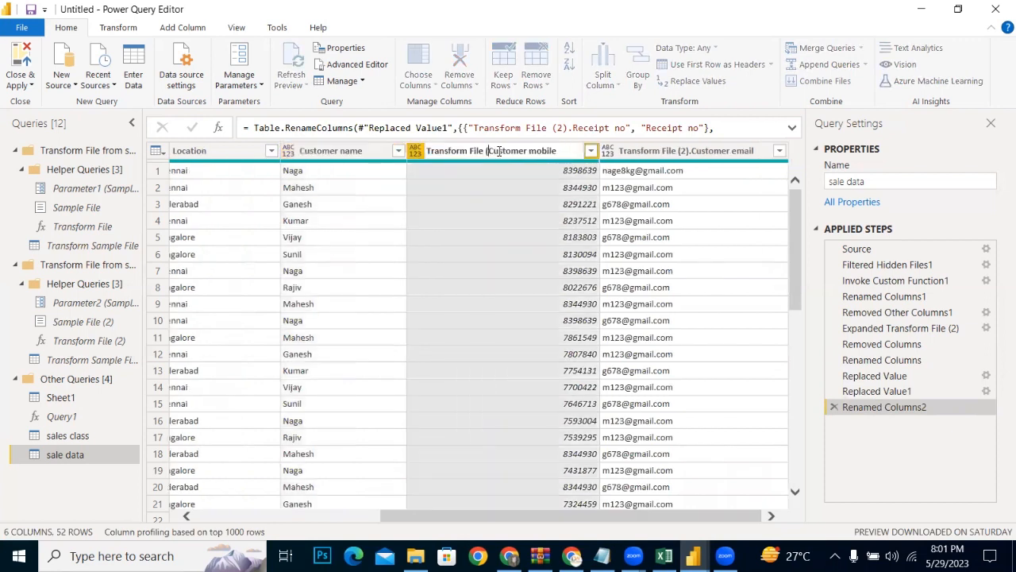
pyautogui.press('BackSpace')
pyautogui.press('BackSpace')
pyautogui.press('BackSpace')
pyautogui.press('BackSpace')
pyautogui.press('BackSpace')
pyautogui.press('BackSpace')
pyautogui.press('BackSpace')
pyautogui.press('BackSpace')
pyautogui.press('BackSpace')
pyautogui.press('BackSpace')
pyautogui.press('BackSpace')
pyautogui.press('BackSpace')
pyautogui.press('BackSpace')
pyautogui.press('BackSpace')
pyautogui.press('BackSpace')
pyautogui.press('BackSpace')
pyautogui.press('Return')
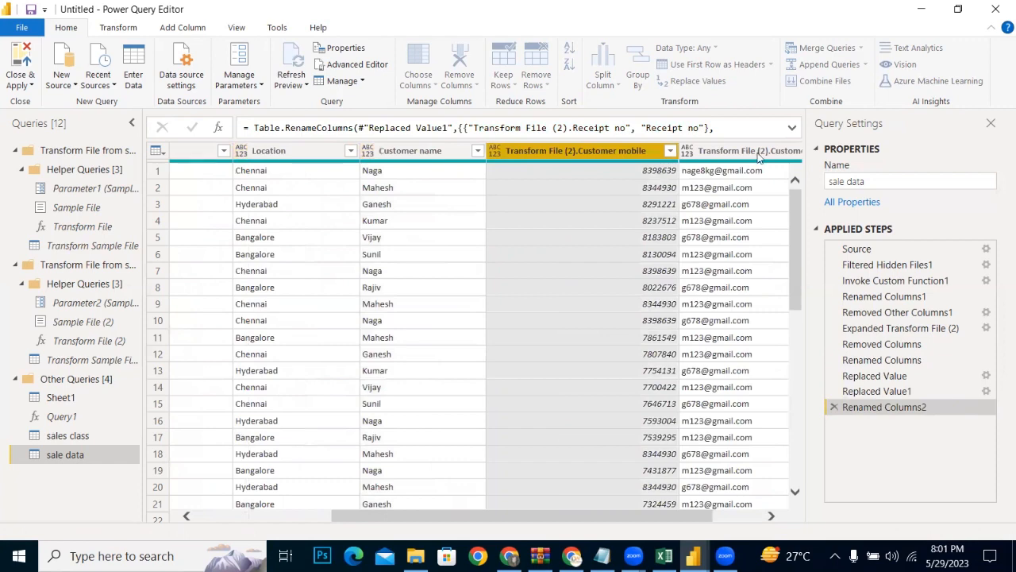
# Step: Rename the Transform File (2).Customer email column as Customer email
pyautogui.doubleClick(691, 151)
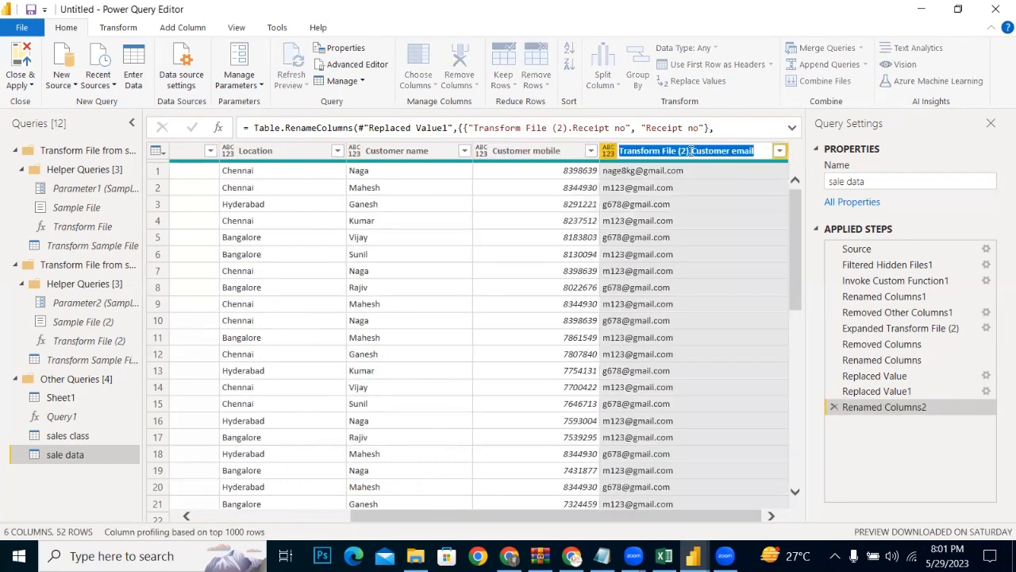
pyautogui.click(692, 151)
pyautogui.press('BackSpace')
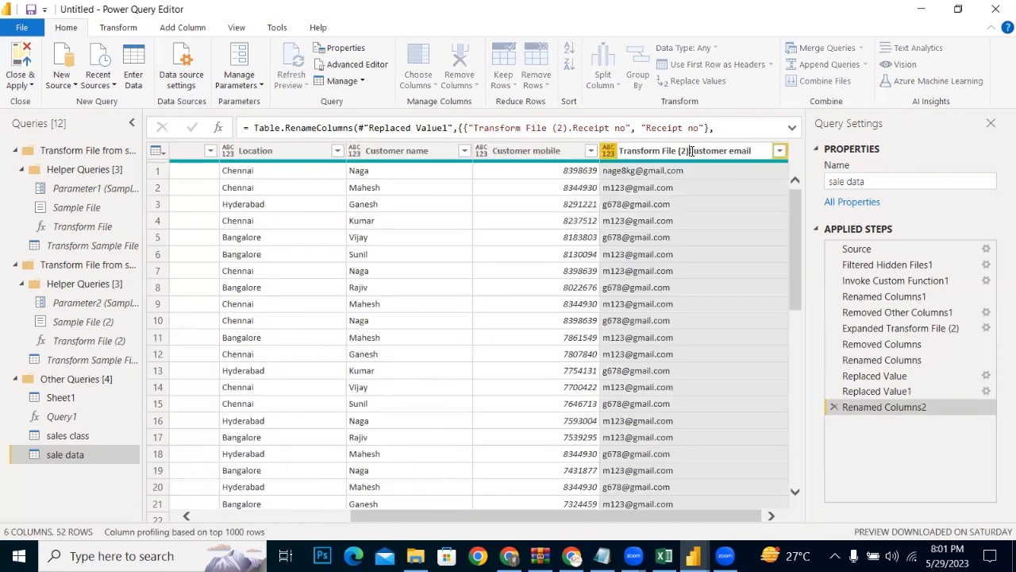
pyautogui.press('BackSpace')
pyautogui.press('BackSpace')
pyautogui.press('BackSpace')
pyautogui.press('BackSpace')
pyautogui.press('BackSpace')
pyautogui.press('BackSpace')
pyautogui.press('BackSpace')
pyautogui.press('BackSpace')
pyautogui.press('BackSpace')
pyautogui.press('BackSpace')
pyautogui.press('BackSpace')
pyautogui.press('BackSpace')
pyautogui.press('BackSpace')
pyautogui.press('BackSpace')
pyautogui.press('BackSpace')
pyautogui.press('BackSpace')
pyautogui.press('BackSpace')
pyautogui.press('BackSpace')
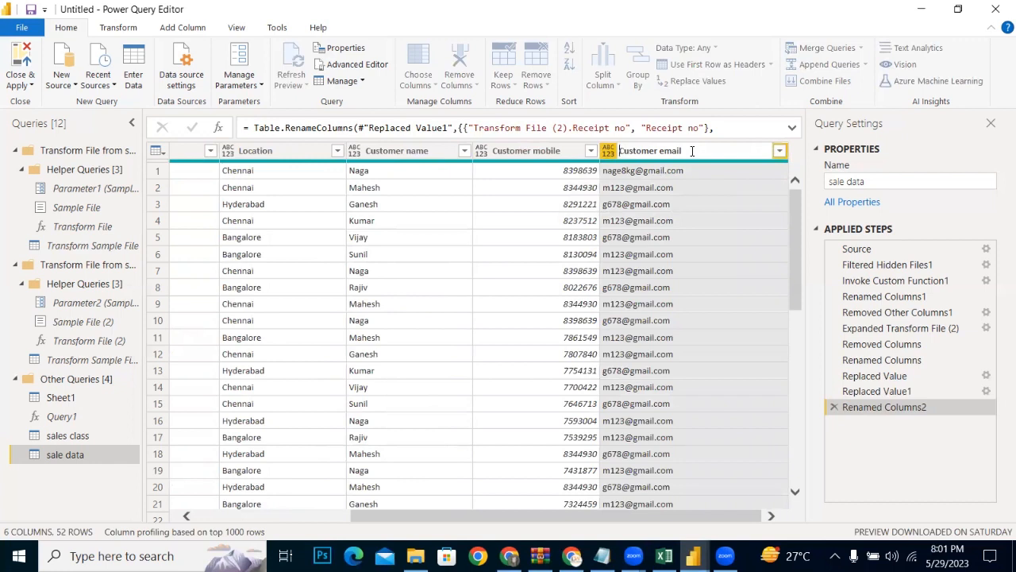
pyautogui.press('Return')
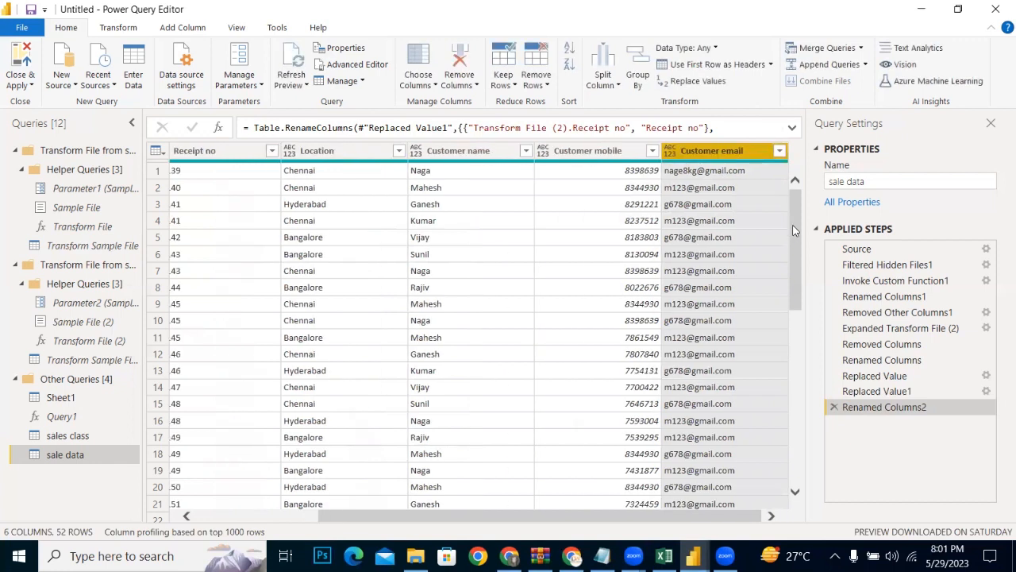
# Step: Close the query editor with the changes applied and return to the report in Power BI Desktop
pyautogui.scroll(-10, 805, 293)
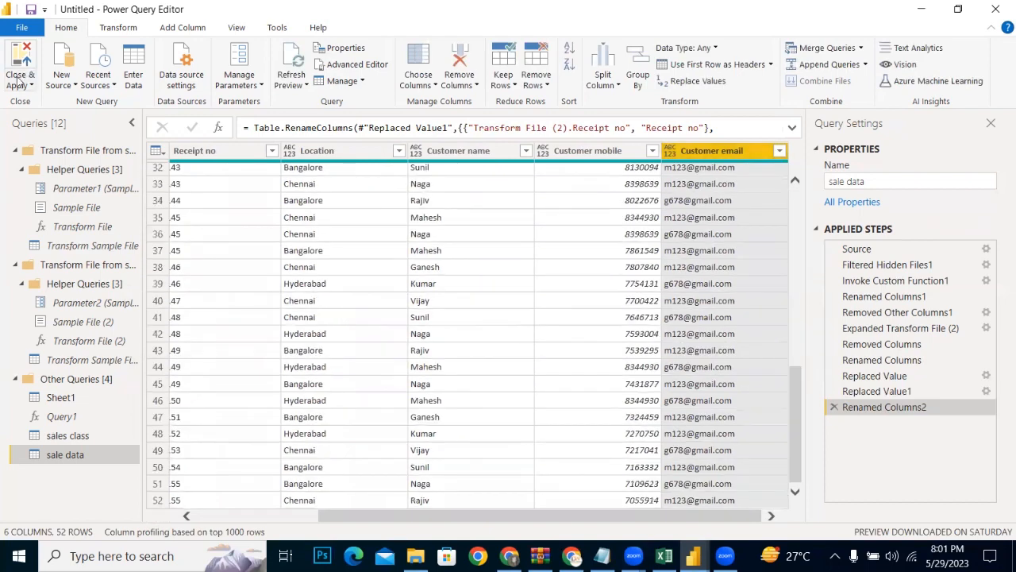
pyautogui.click(19, 83)
pyautogui.click(32, 103)
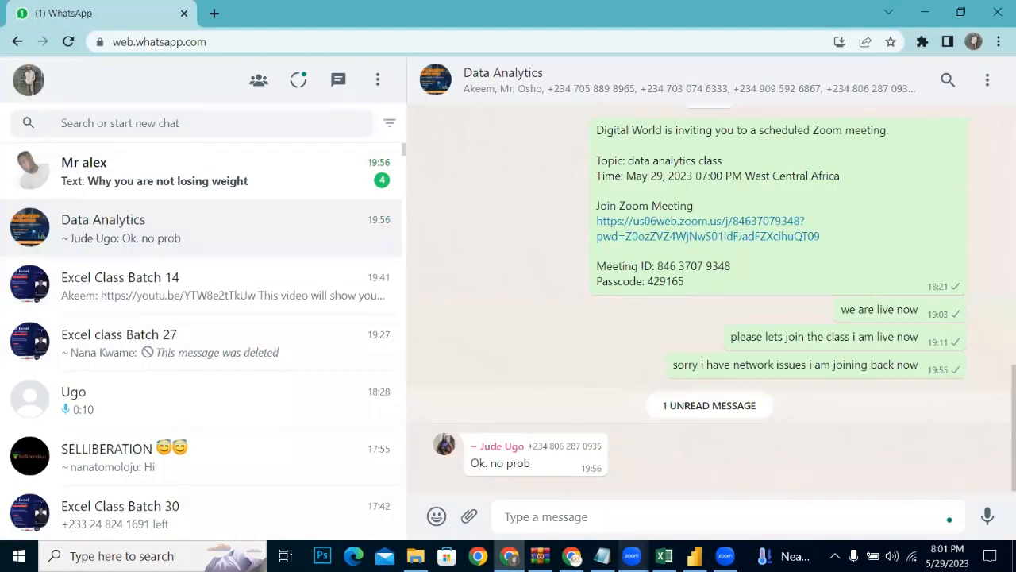
pyautogui.click(694, 556)
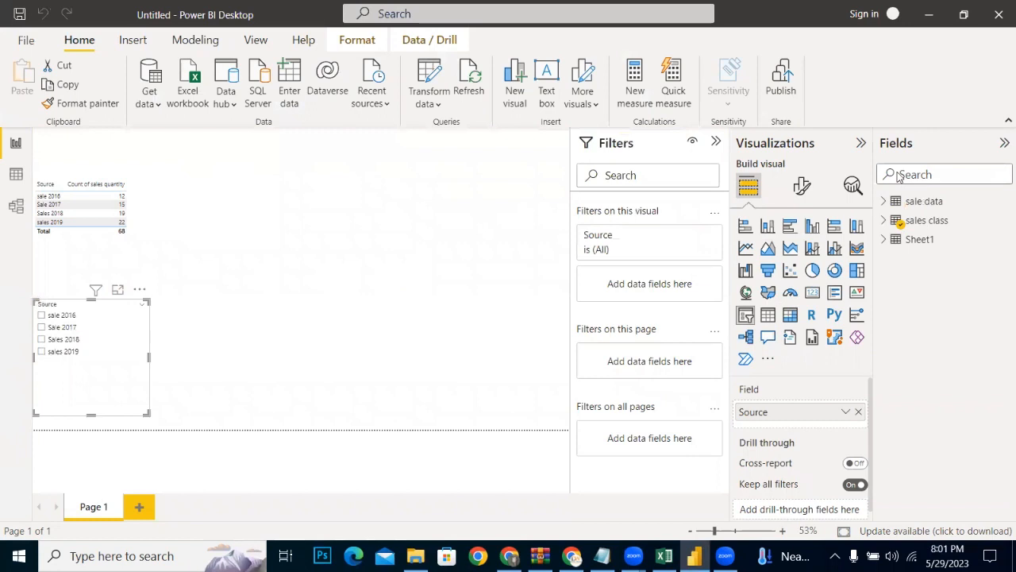
# Step: Add a table visual with the Name, Location and Receipt no fields of the sale data table
pyautogui.click(883, 222)
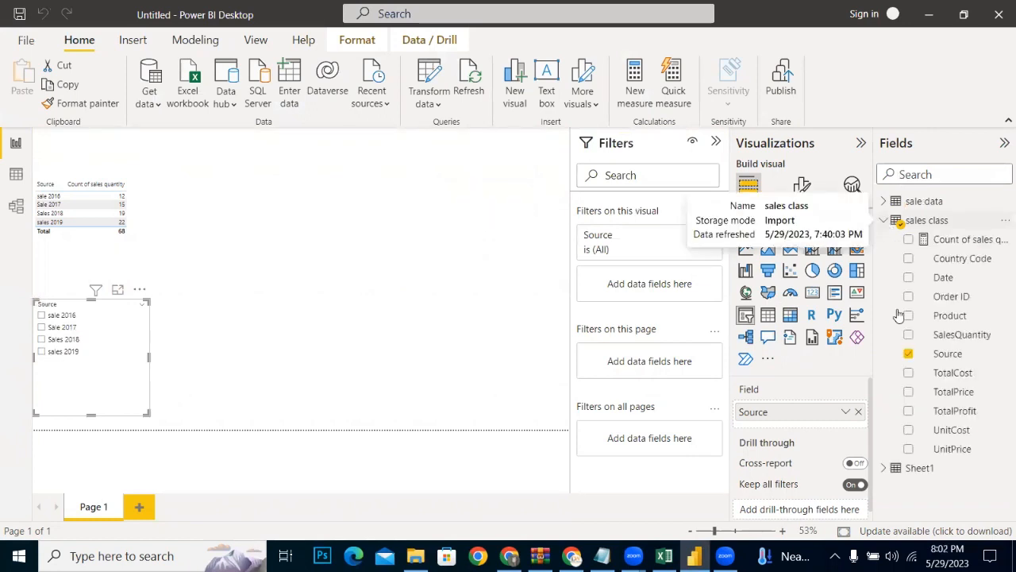
pyautogui.click(886, 221)
pyautogui.click(883, 202)
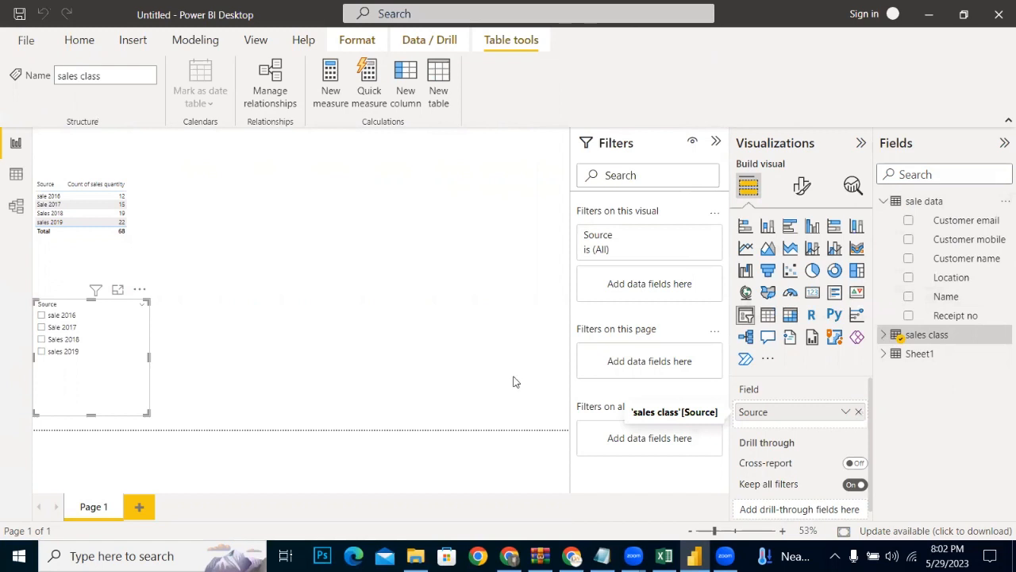
pyautogui.click(767, 316)
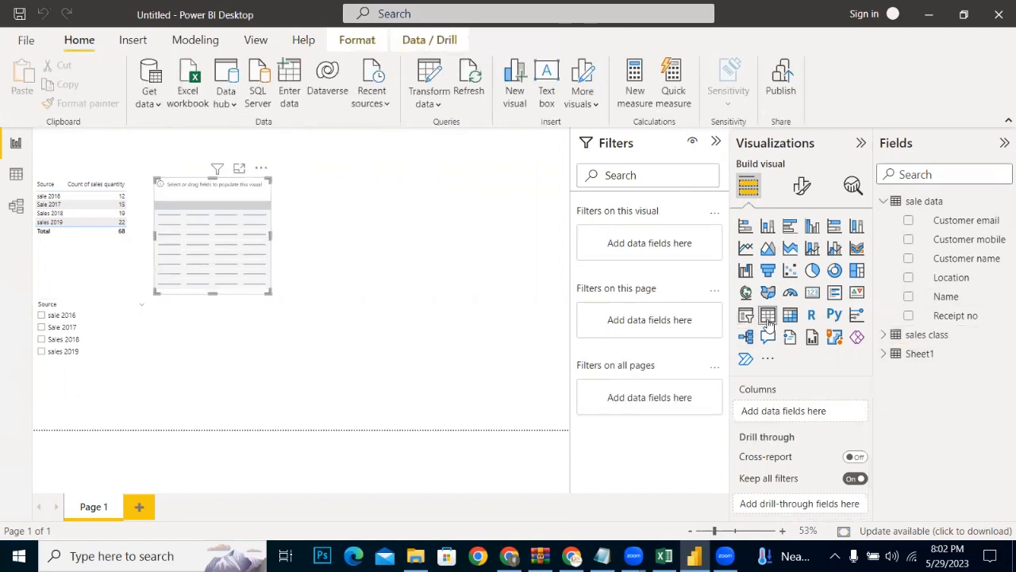
pyautogui.click(909, 297)
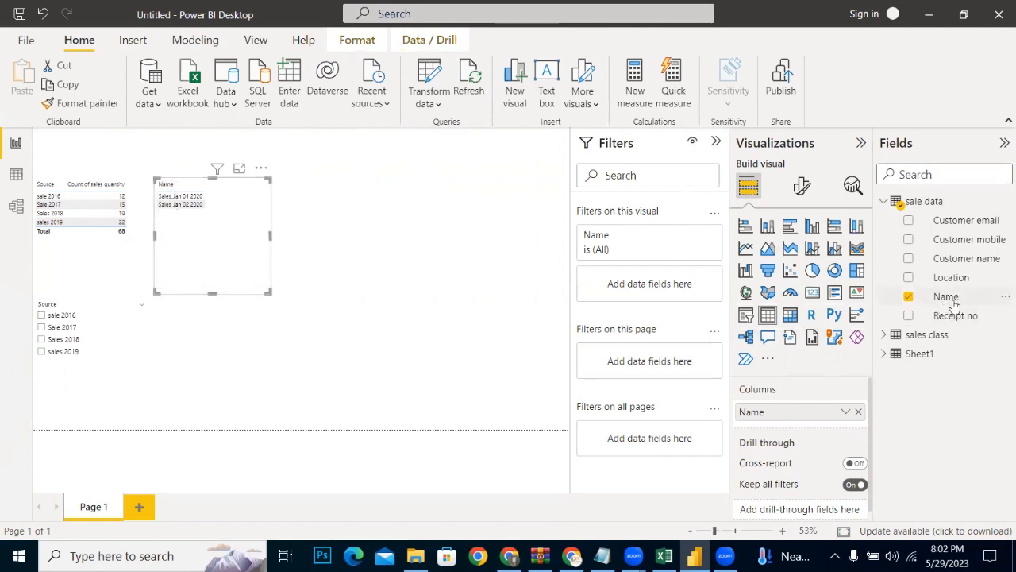
pyautogui.click(908, 315)
pyautogui.click(909, 278)
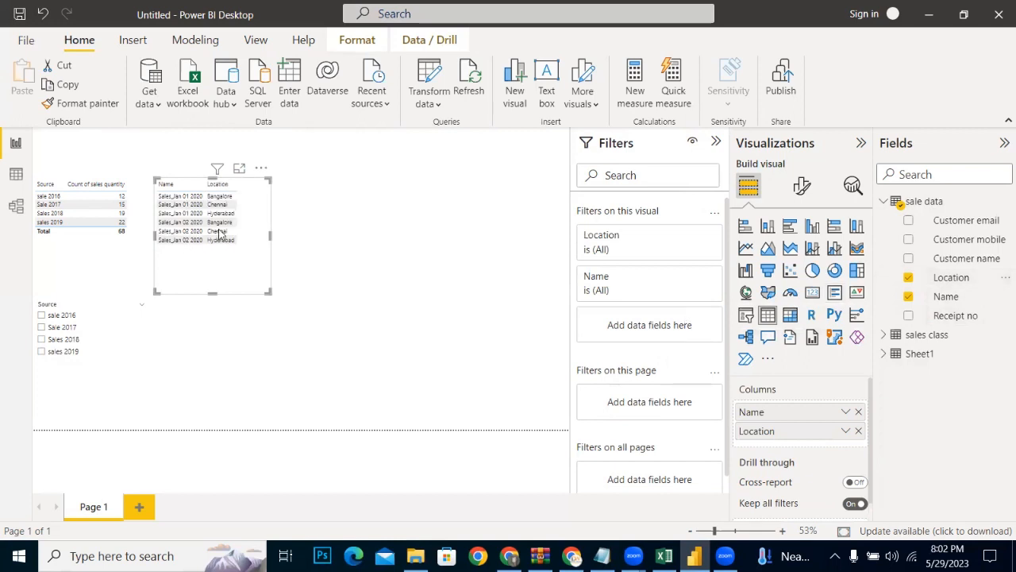
pyautogui.click(908, 315)
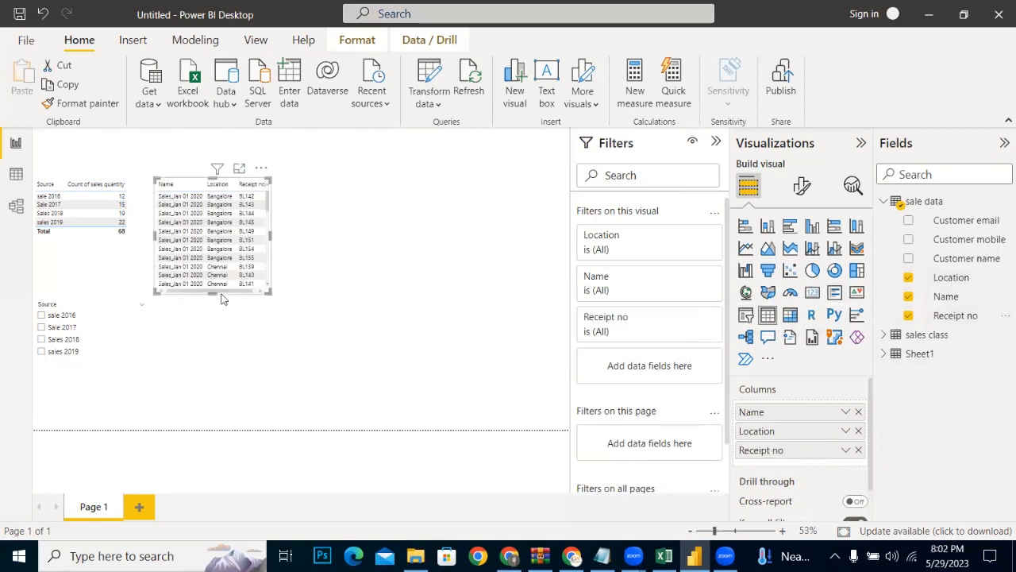
# Step: Enlarge the new sale data table visual in height and width and extend it to the page's upper edge
pyautogui.moveTo(213, 292); pyautogui.dragTo(279, 424)
pyautogui.moveTo(272, 331); pyautogui.dragTo(342, 331)
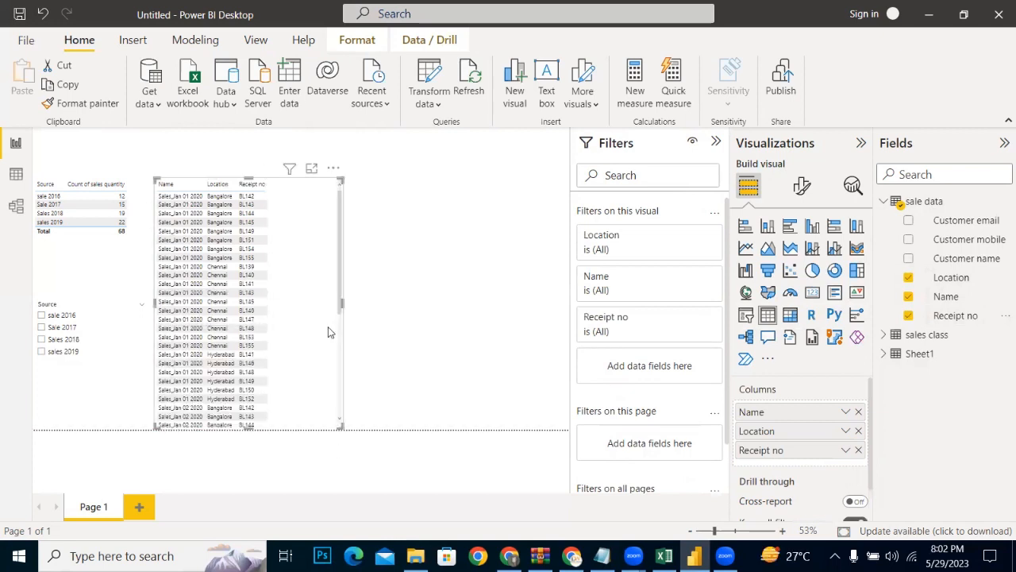
pyautogui.moveTo(263, 105); pyautogui.dragTo(262, 110)
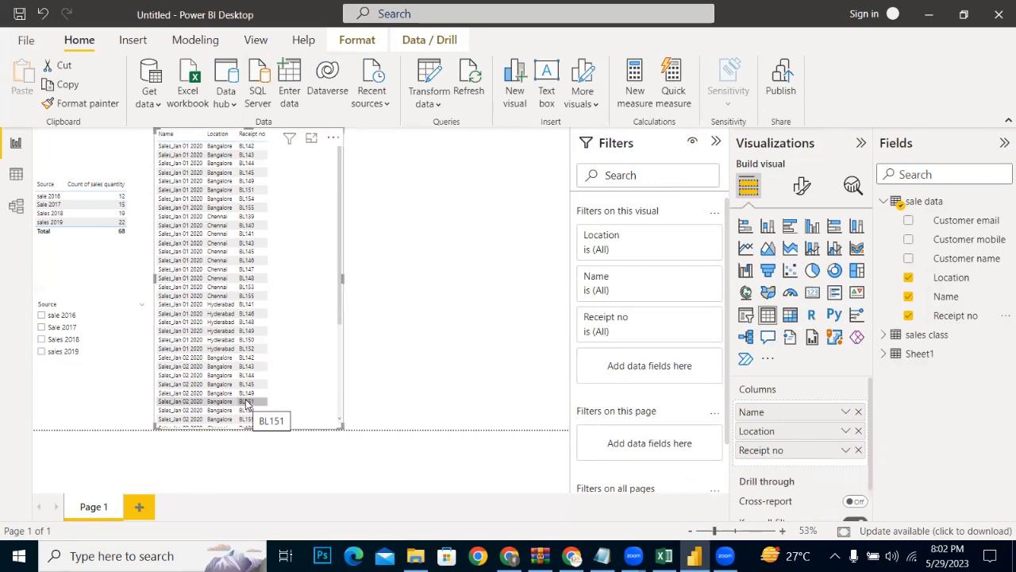
# Step: Add a slicer on the sale data table's Name field beside the table visual
pyautogui.click(457, 389)
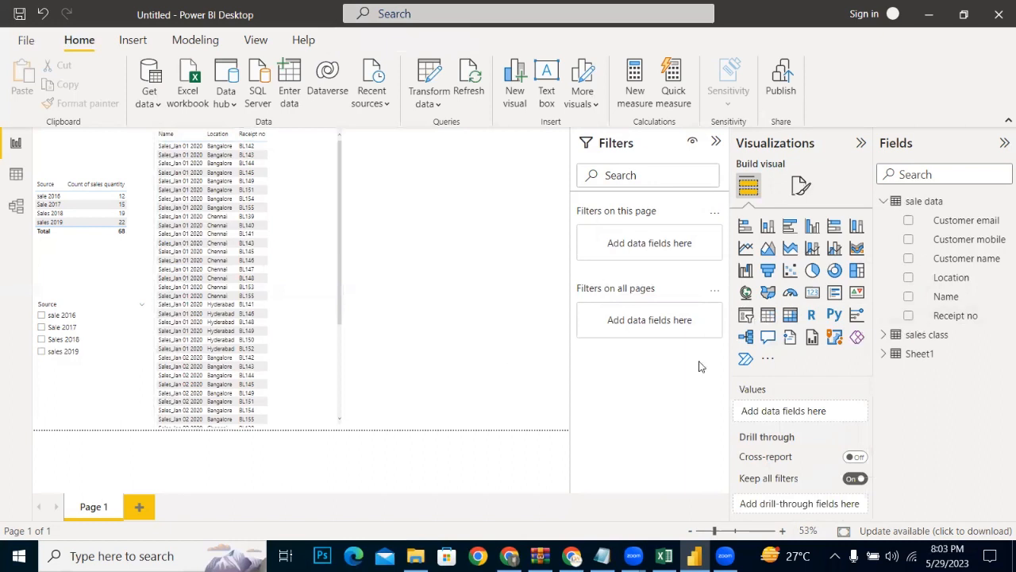
pyautogui.click(745, 320)
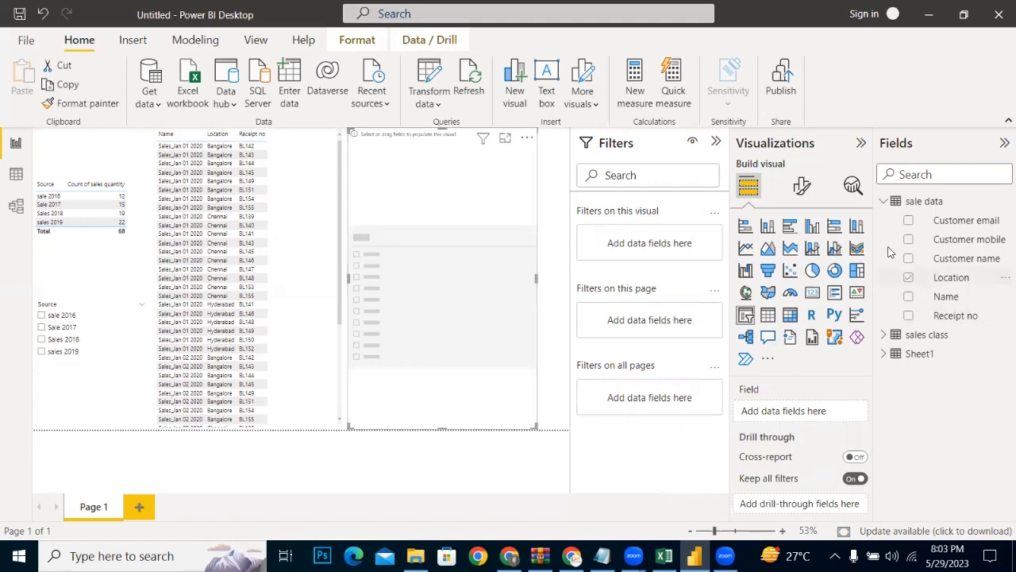
pyautogui.click(908, 297)
pyautogui.click(909, 296)
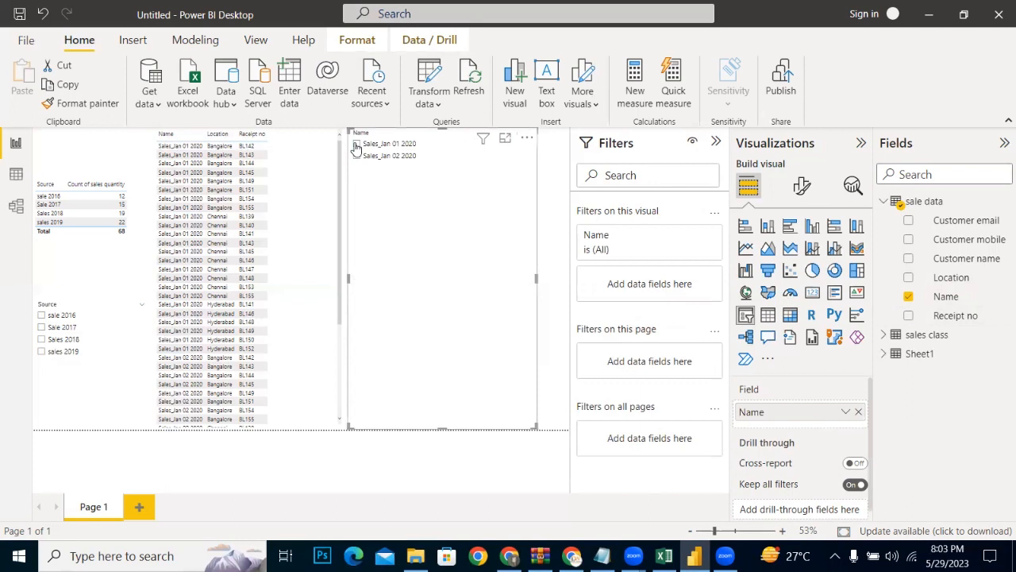
# Step: Filter the table visual with the Name slicer by Sales_Jan 01 2020 and by Sales_Jan 02 2020
pyautogui.click(357, 145)
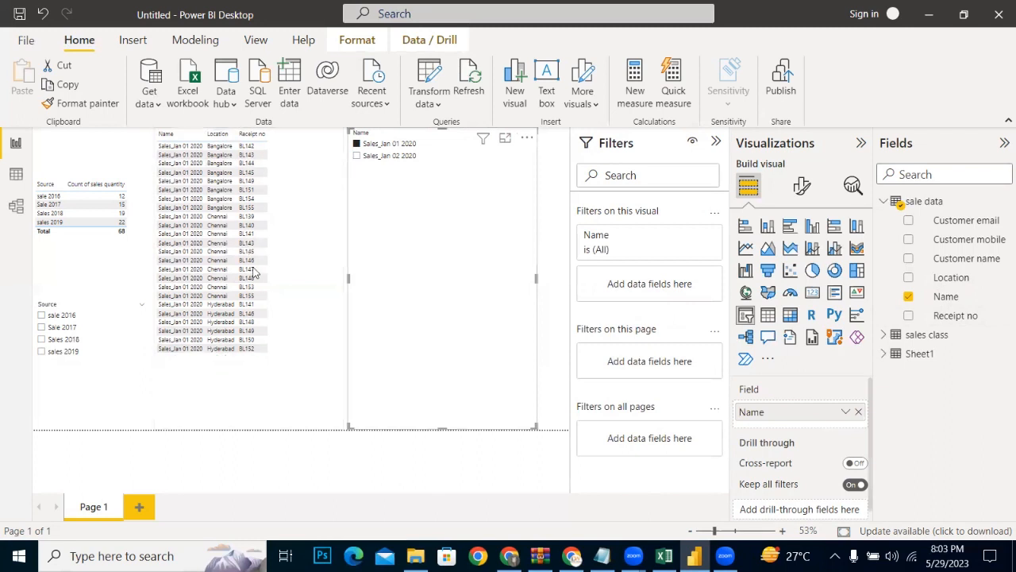
pyautogui.click(357, 156)
pyautogui.click(326, 219)
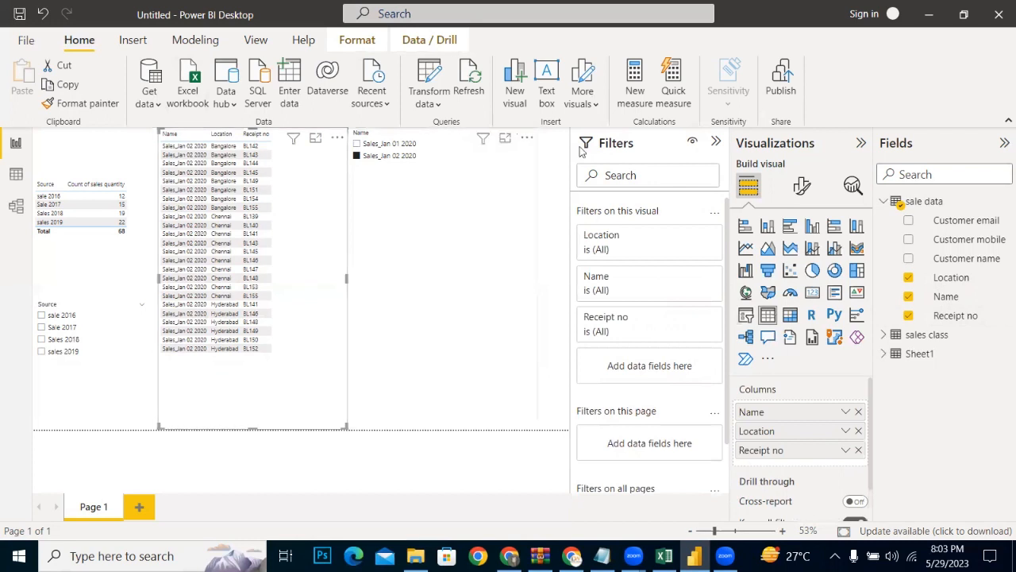
# Step: Shorten the Name slicer, move it lower beside the table visual and clear its selection
pyautogui.click(463, 195)
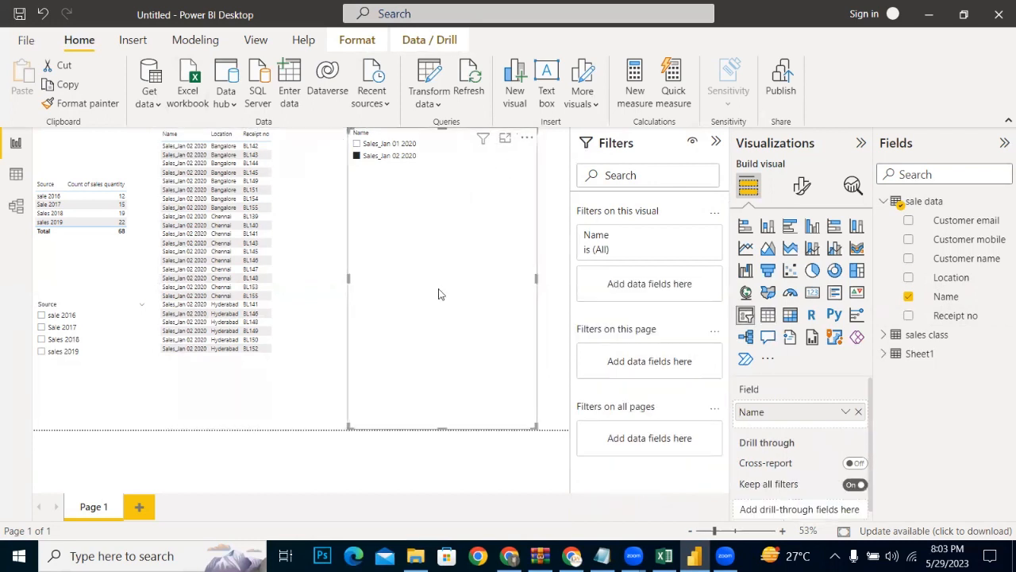
pyautogui.moveTo(436, 429); pyautogui.dragTo(438, 234)
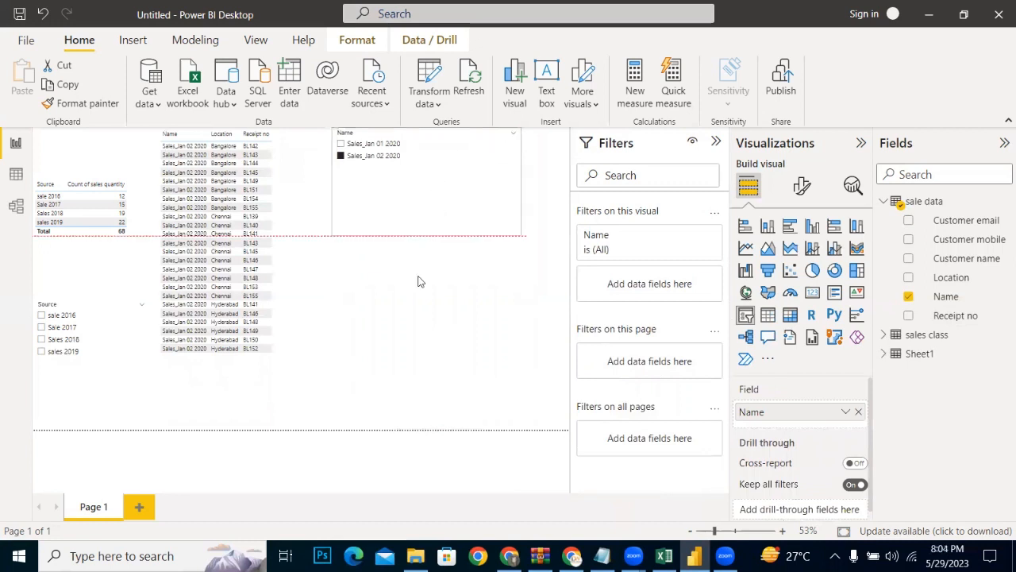
pyautogui.moveTo(438, 183); pyautogui.dragTo(421, 282)
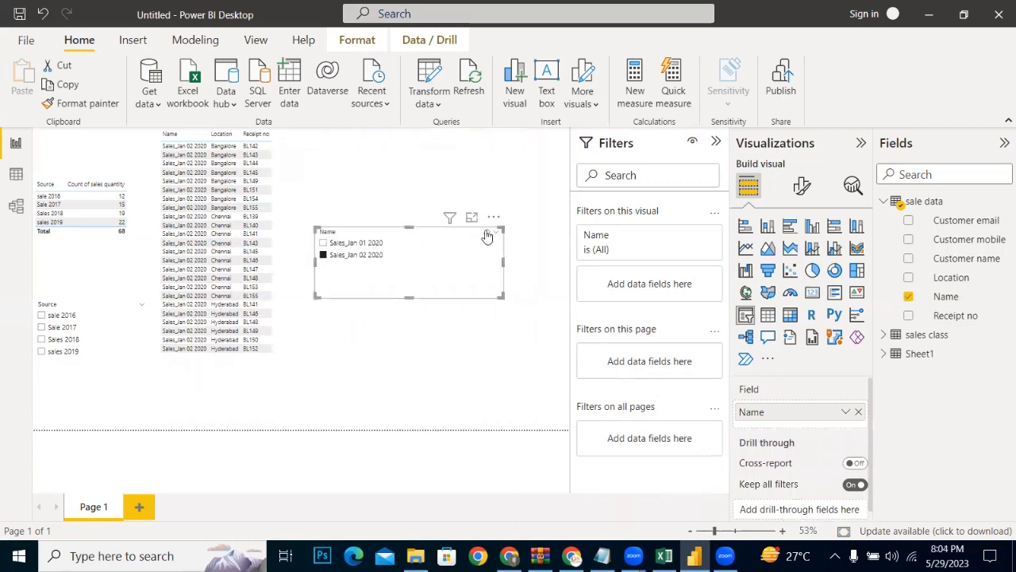
pyautogui.click(487, 233)
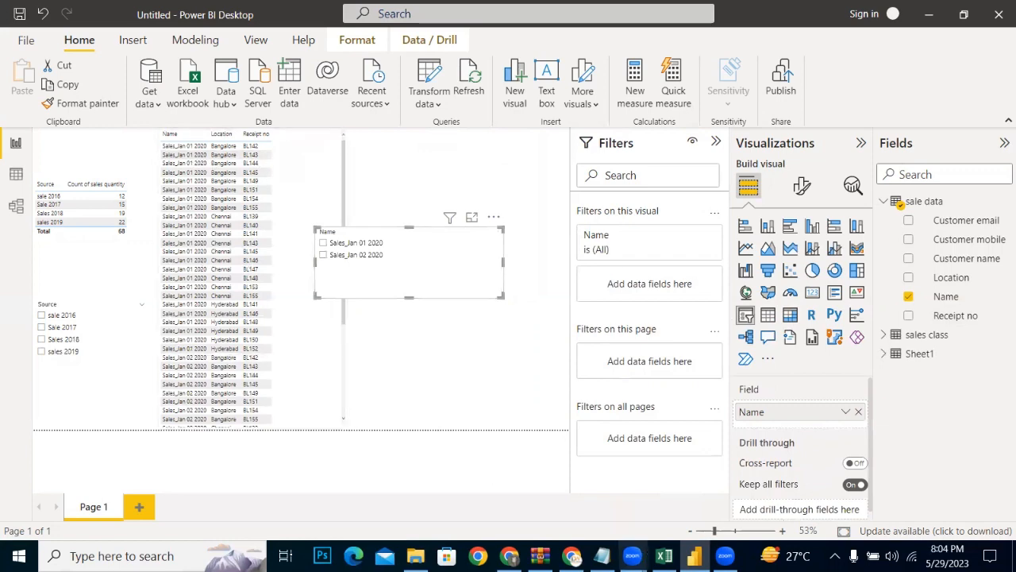
pyautogui.click(663, 556)
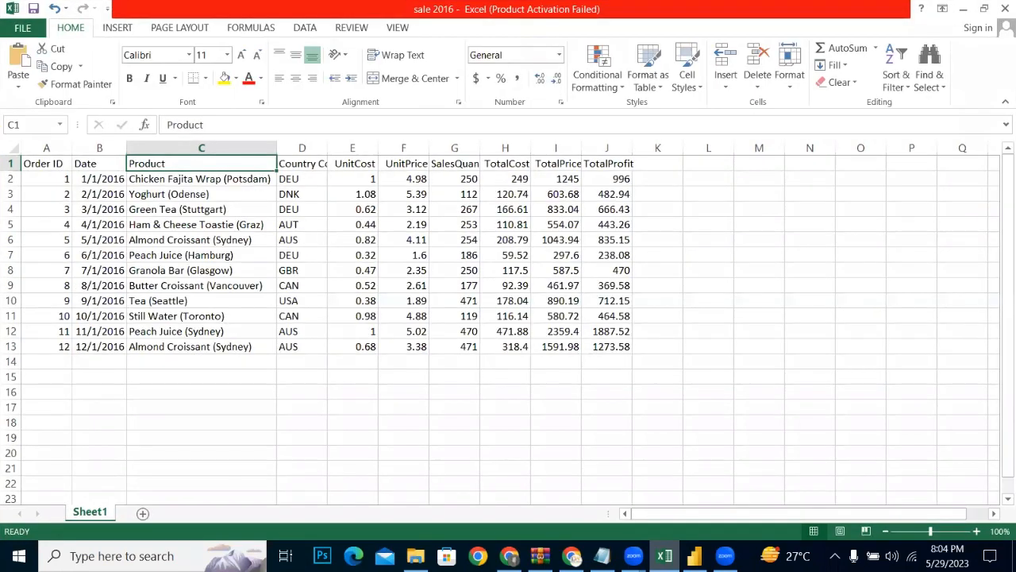
pyautogui.click(965, 11)
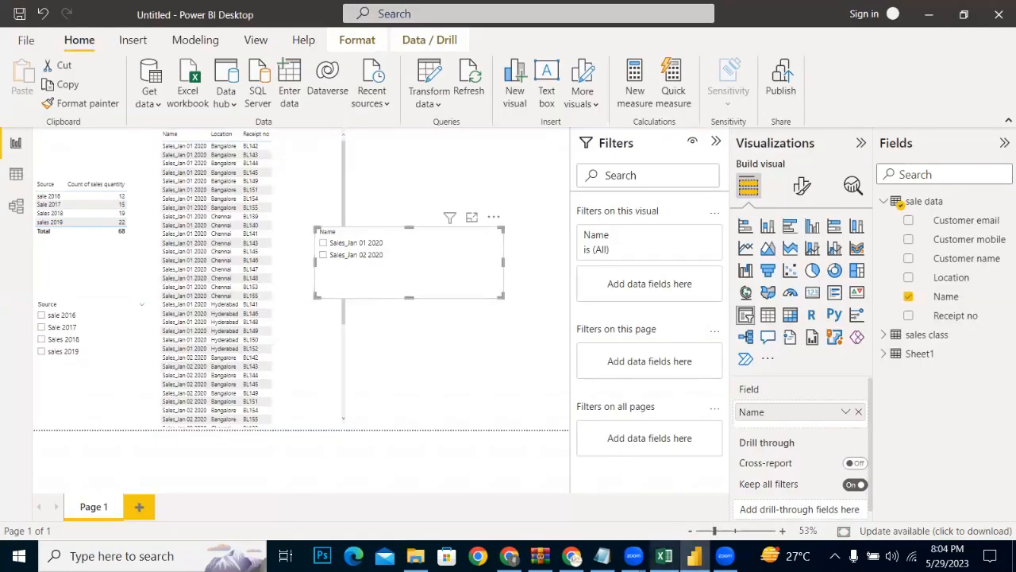
# Step: Switch to Excel and copy cells A1:E27 on the Data sheet of the Sales_Bangalore_Jan 02 2020 workbook
pyautogui.moveTo(664, 556)
pyautogui.click(415, 556)
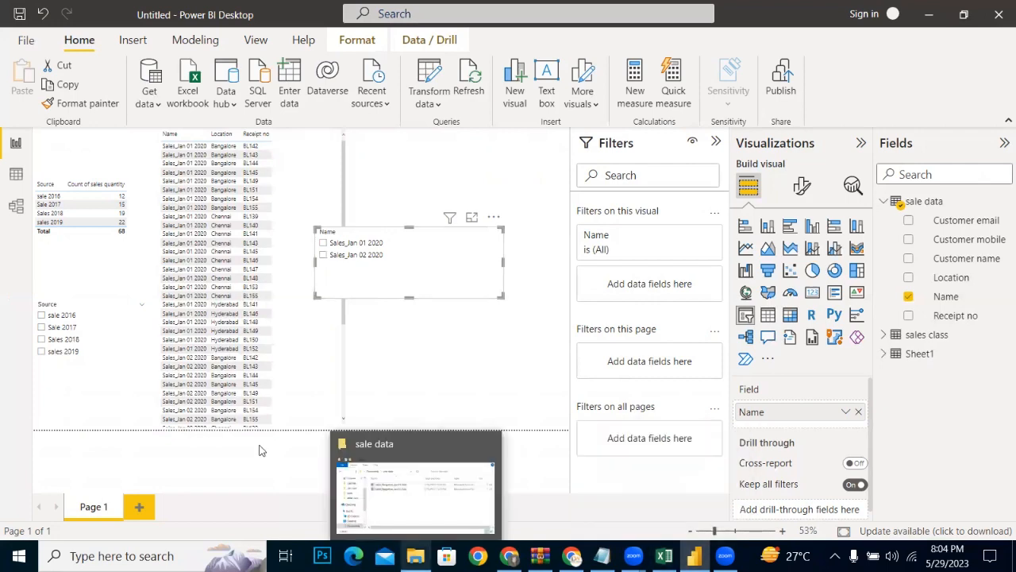
pyautogui.click(325, 316)
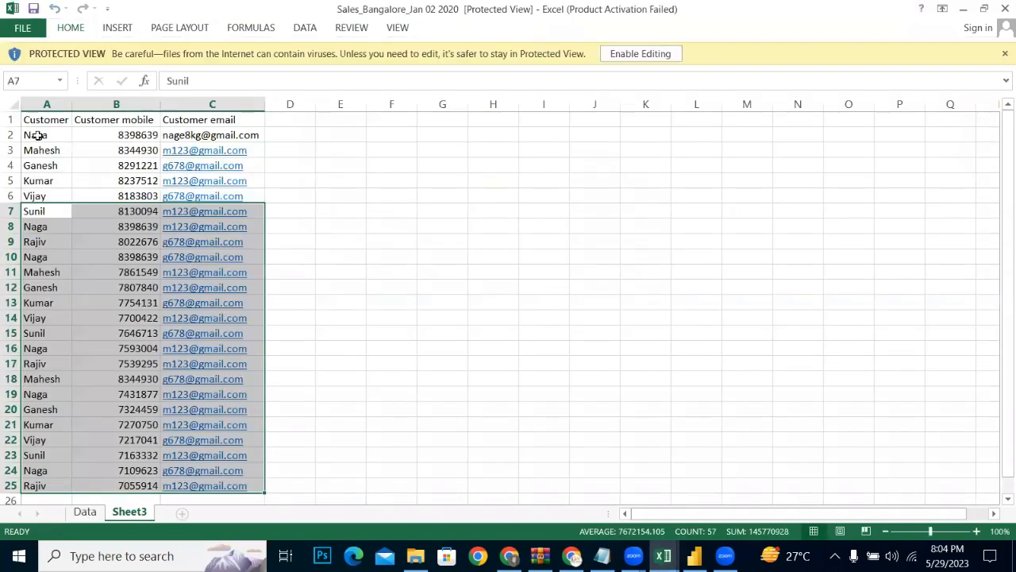
pyautogui.click(84, 511)
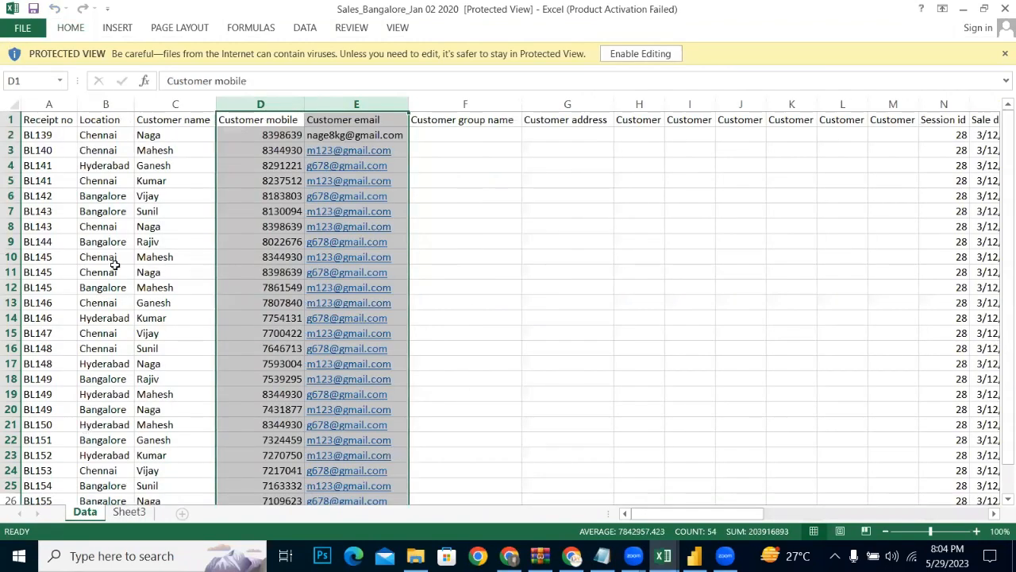
pyautogui.moveTo(35, 124); pyautogui.dragTo(346, 472)
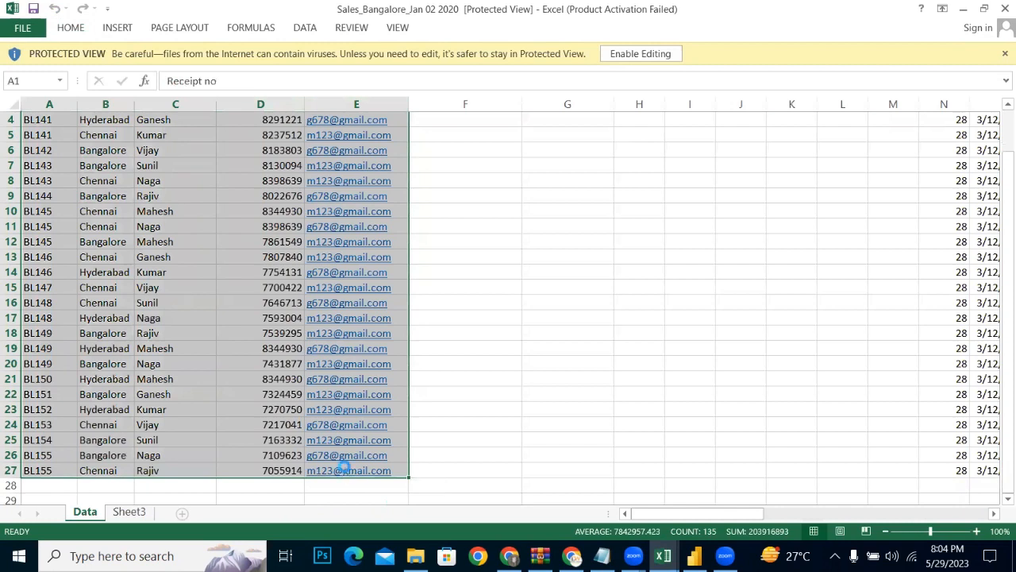
pyautogui.hotkey('ctrl', 'c')
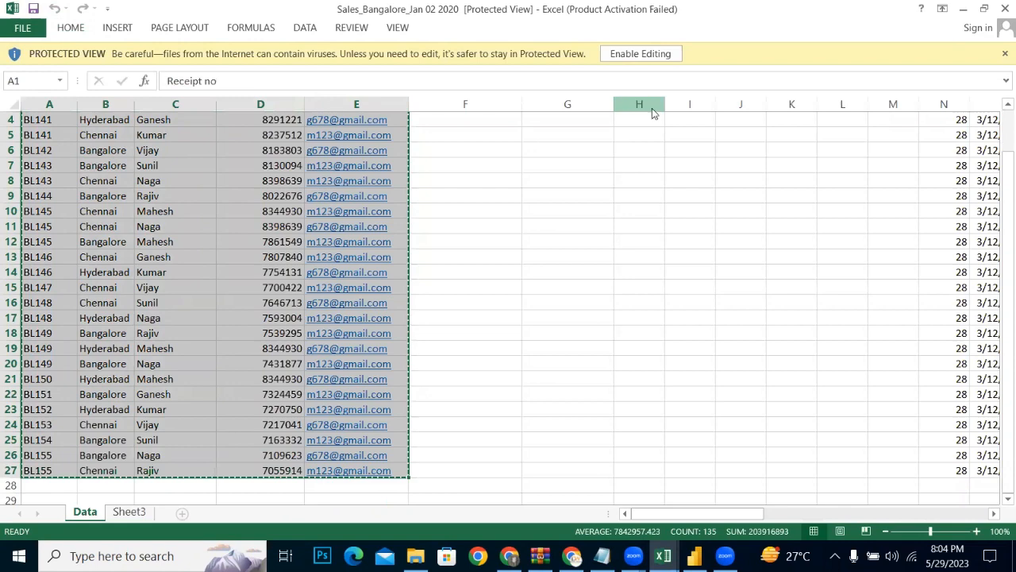
# Step: Create a blank workbook and paste the copied sales data starting at cell A1
pyautogui.click(18, 29)
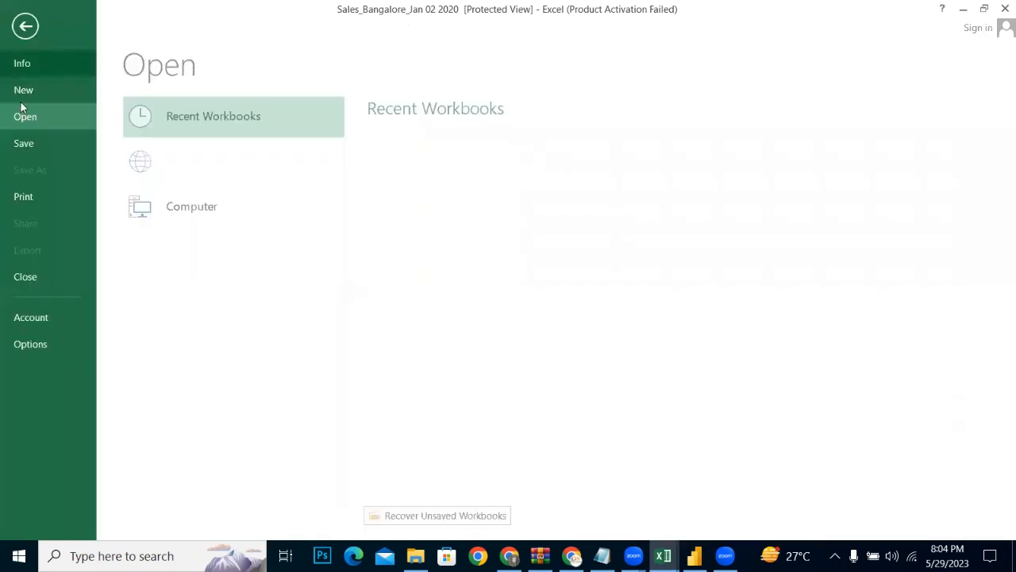
pyautogui.click(210, 226)
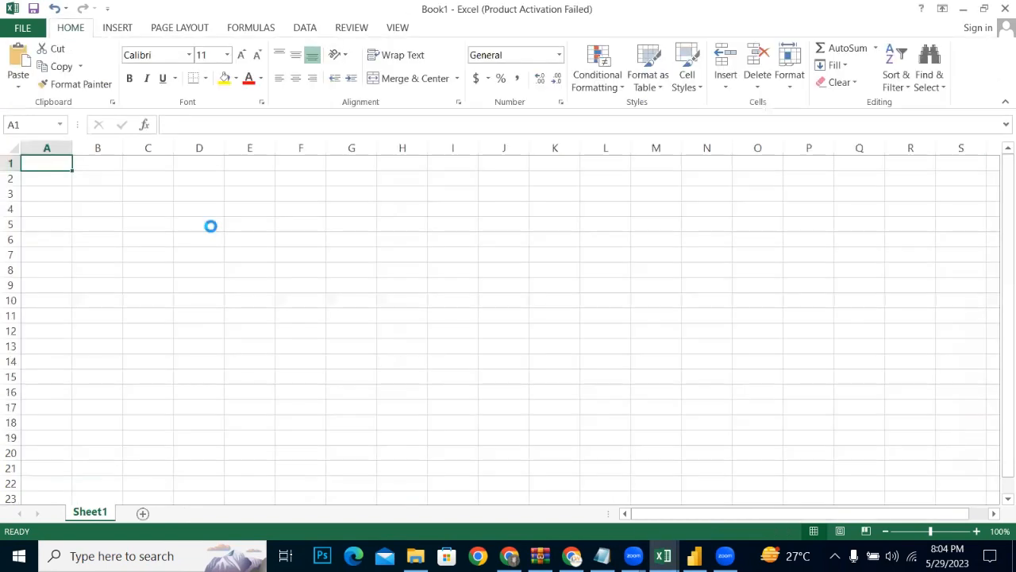
pyautogui.hotkey('ctrl', 'v')
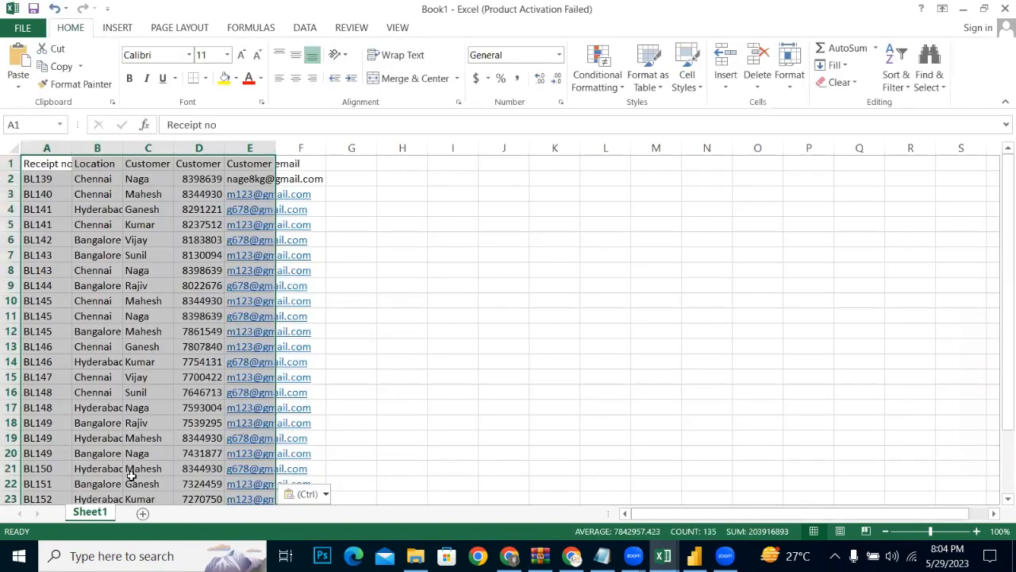
# Step: Rename the new workbook's Sheet1 to "data"
pyautogui.doubleClick(92, 513)
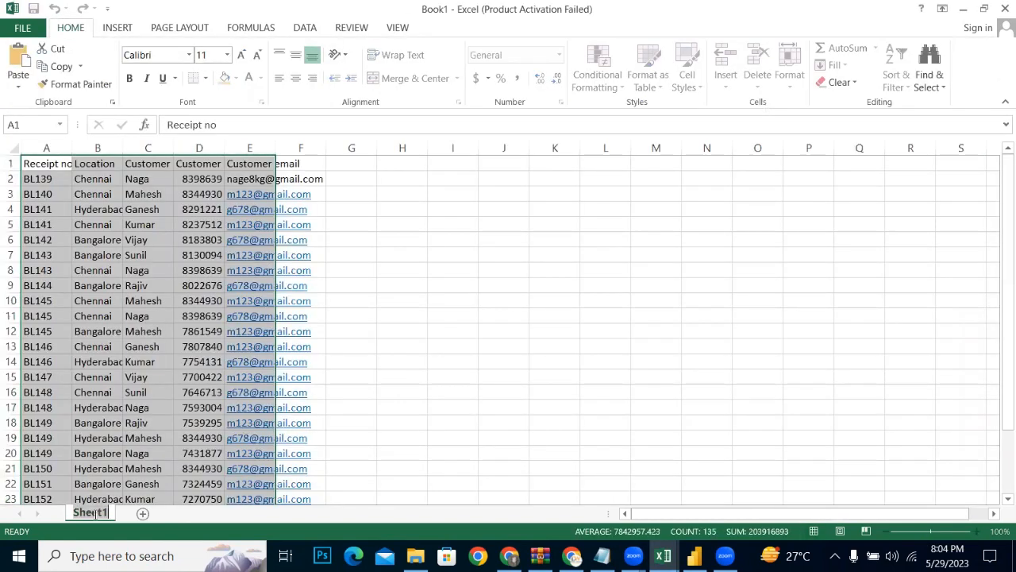
pyautogui.write('dar')
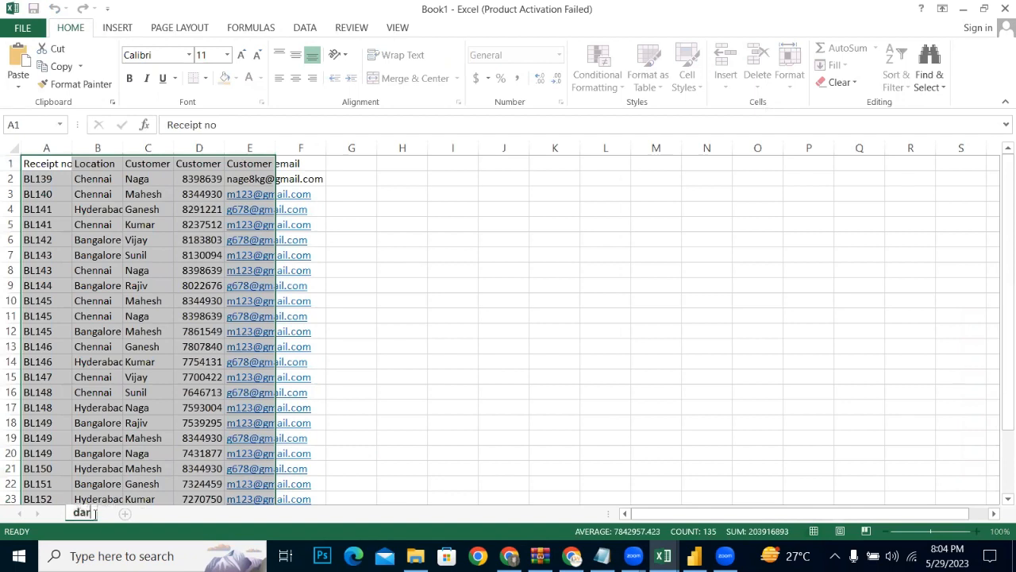
pyautogui.write('s')
pyautogui.write('t')
pyautogui.press('BackSpace')
pyautogui.press('BackSpace')
pyautogui.press('BackSpace')
pyautogui.write('ta')
pyautogui.press('Return')
pyautogui.click(381, 209)
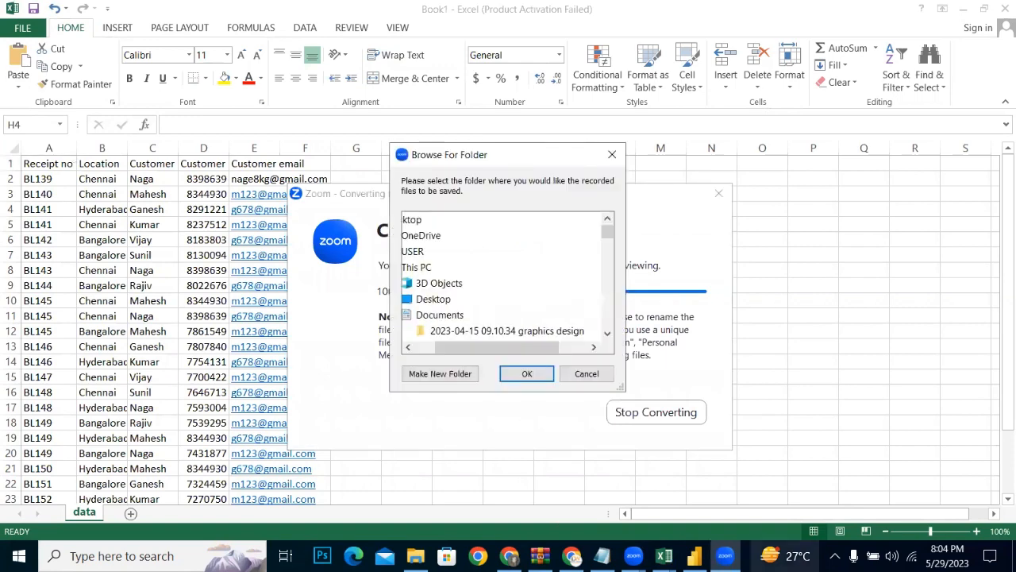
# Step: Accept the folder for the recorded files in the Zoom prompt covering the workbook
pyautogui.moveTo(784, 556)
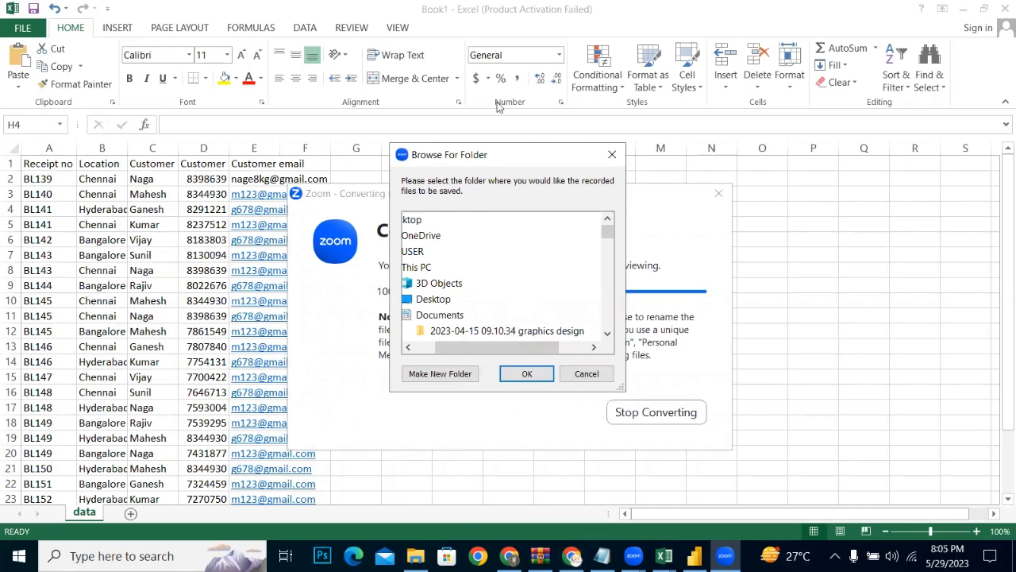
pyautogui.click(498, 107)
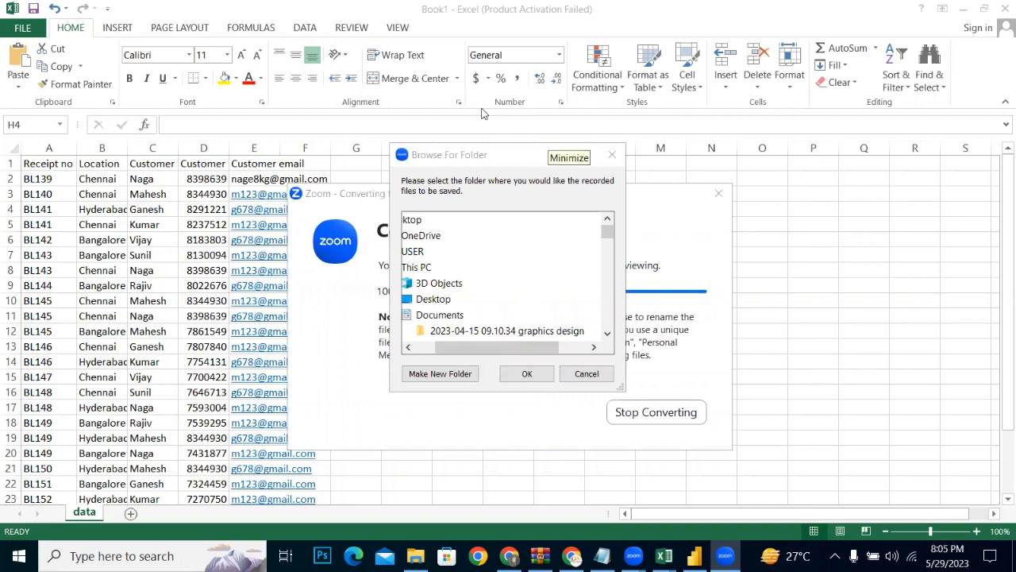
pyautogui.click(556, 166)
pyautogui.moveTo(408, 169); pyautogui.dragTo(401, 207)
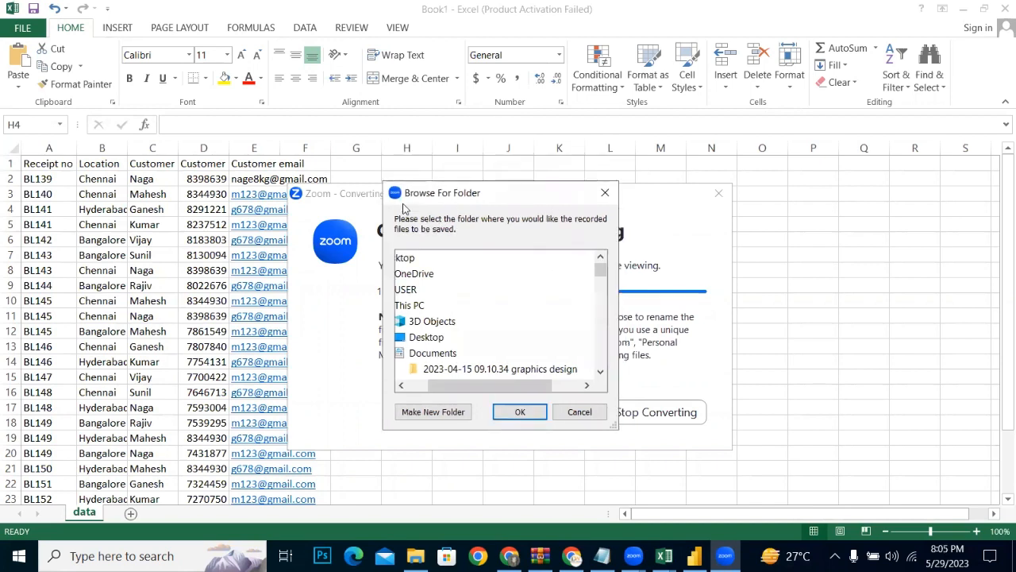
pyautogui.click(515, 420)
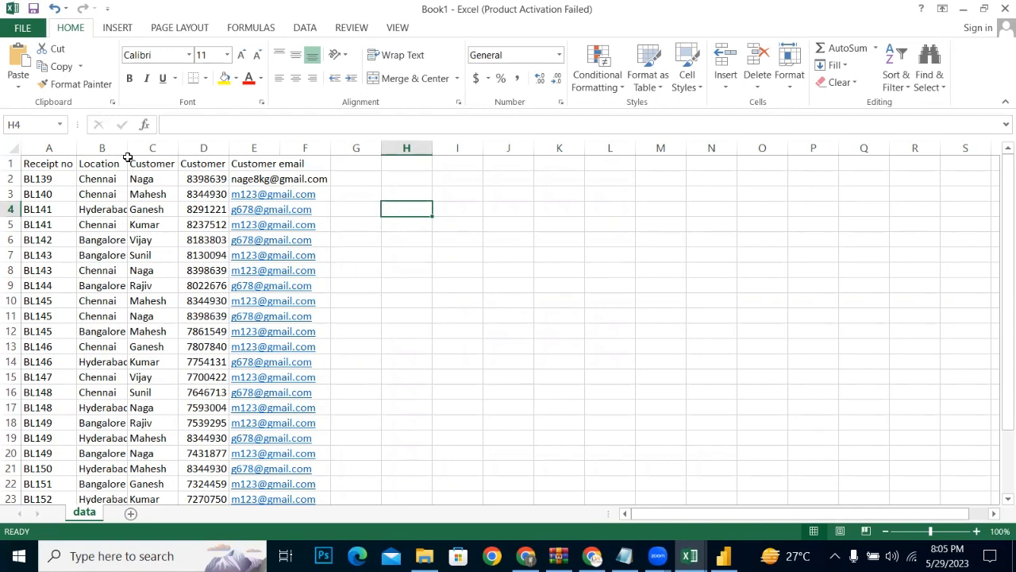
# Step: Fit the widths of the Customer name and Customer mobile columns to their contents
pyautogui.doubleClick(179, 148)
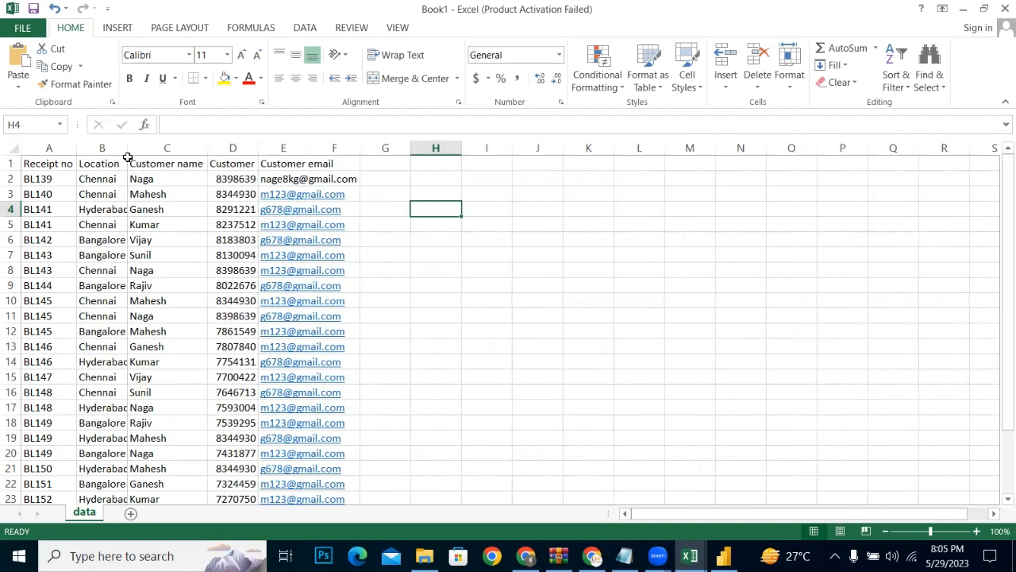
pyautogui.doubleClick(258, 149)
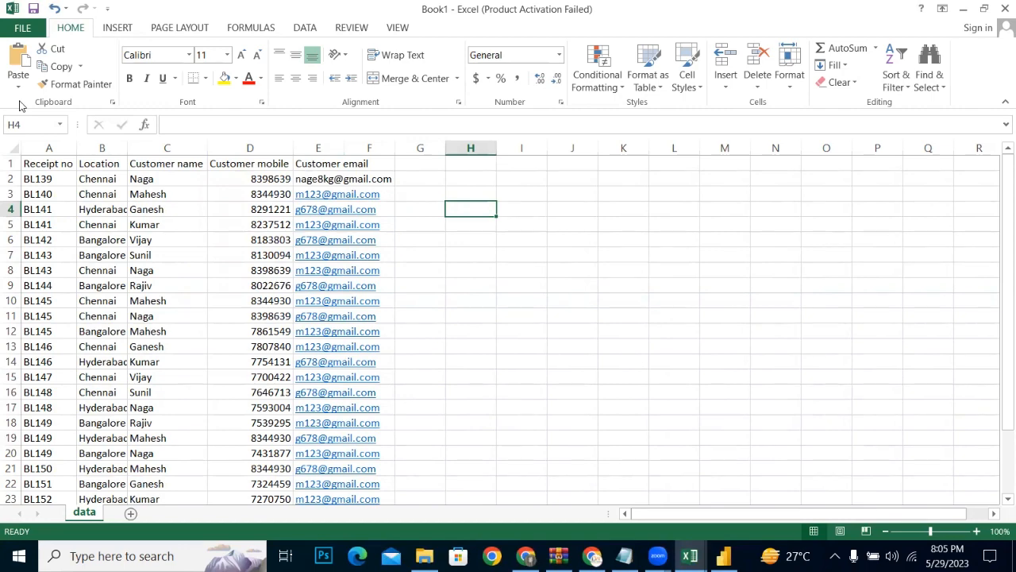
# Step: Save the new workbook in the sale data folder under Documents as Sales_Bangalore_Jan 03 2020
pyautogui.click(25, 27)
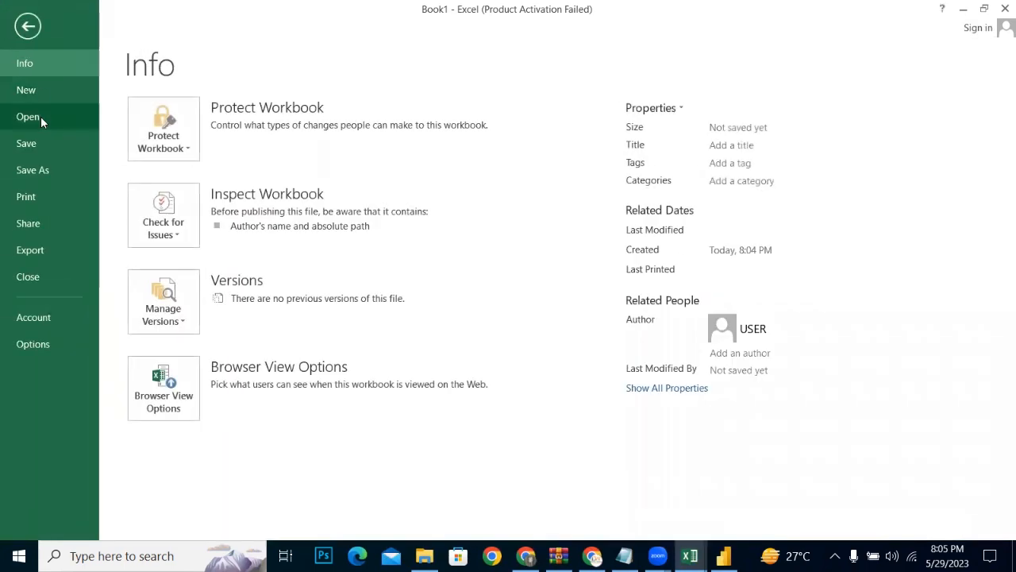
pyautogui.click(37, 151)
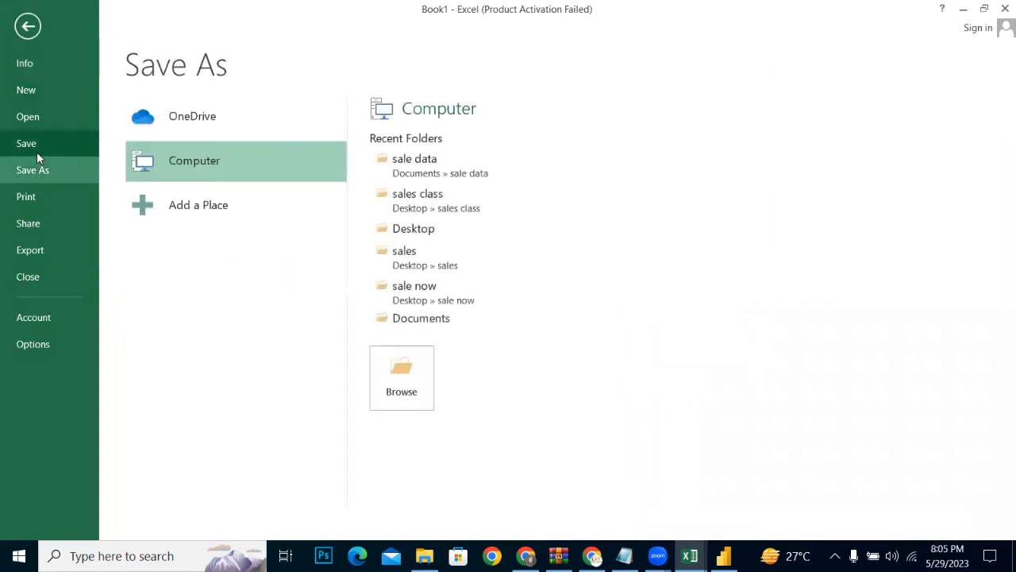
pyautogui.doubleClick(135, 143)
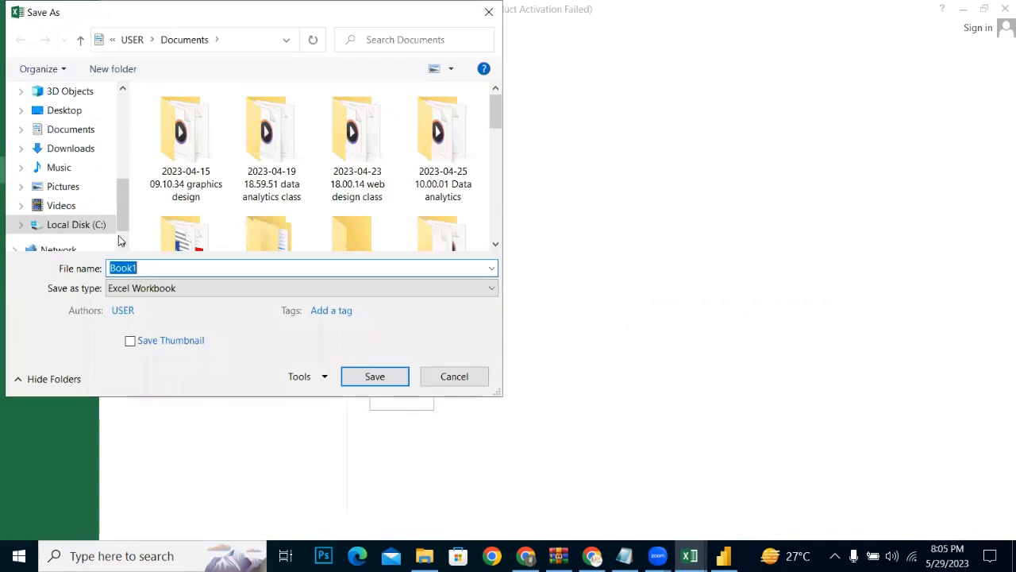
pyautogui.click(67, 129)
pyautogui.moveTo(124, 178); pyautogui.dragTo(124, 208)
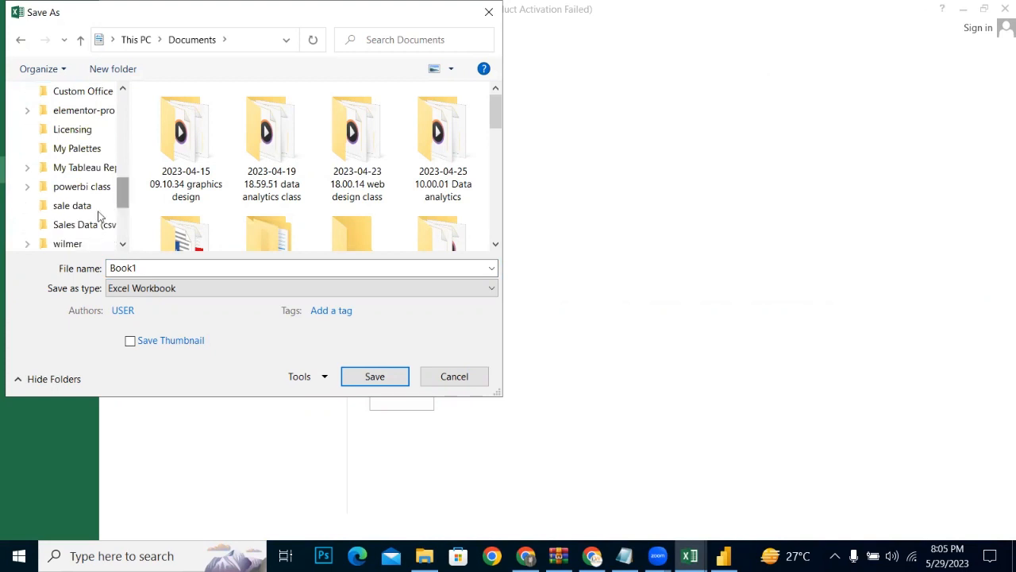
pyautogui.click(84, 208)
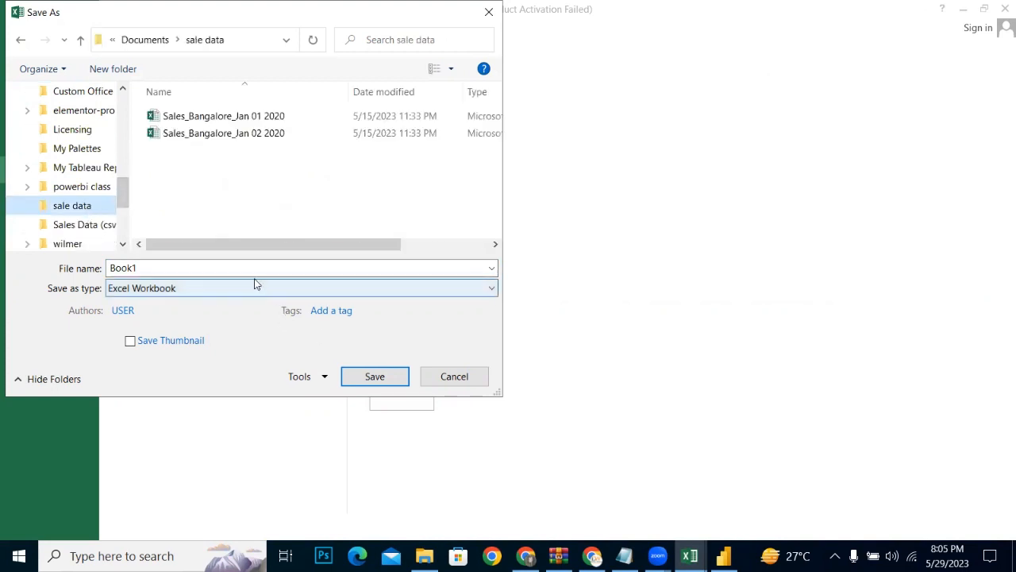
pyautogui.click(226, 133)
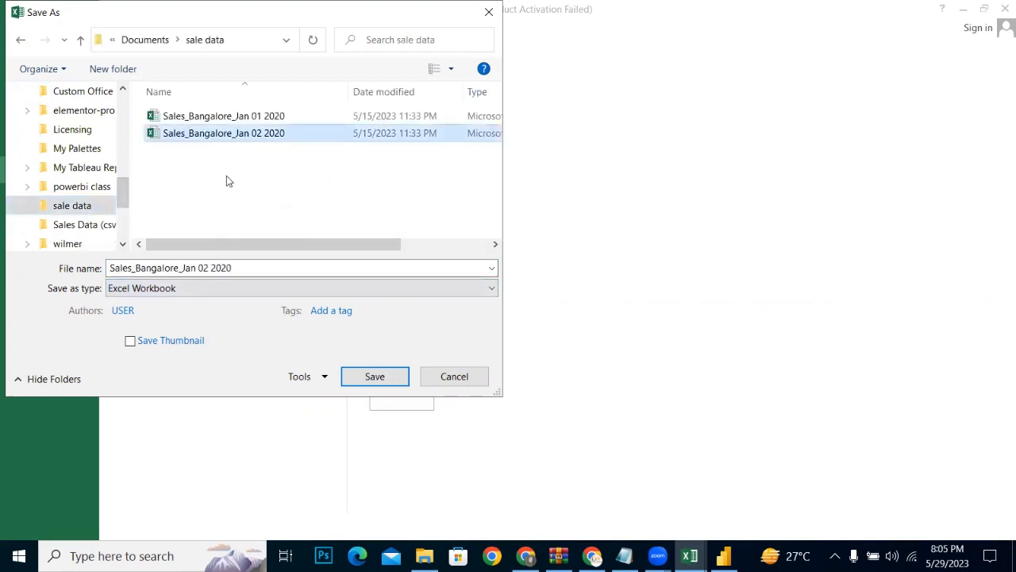
pyautogui.click(212, 268)
pyautogui.click(210, 268)
pyautogui.press('BackSpace')
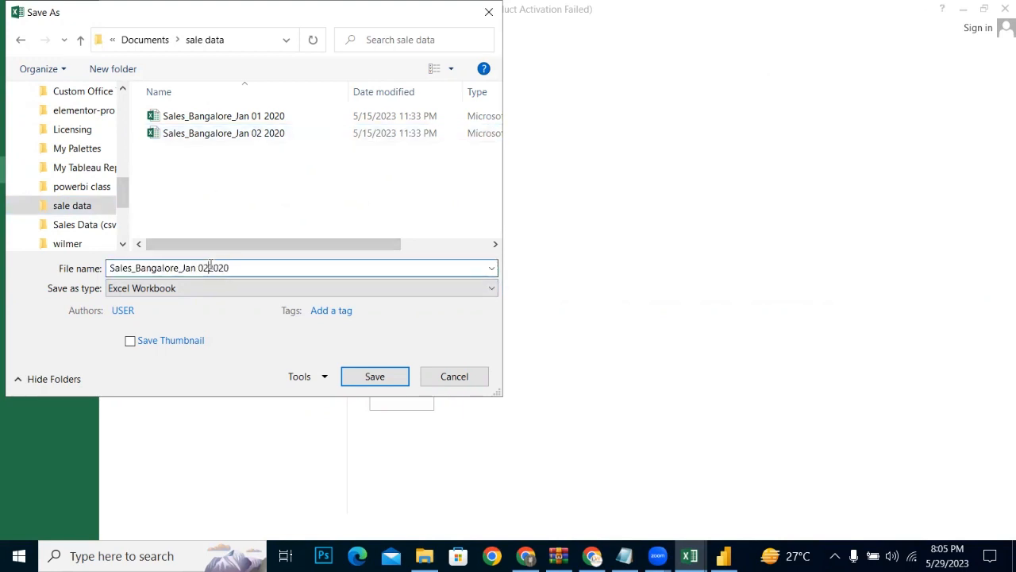
pyautogui.write('3')
pyautogui.click(388, 376)
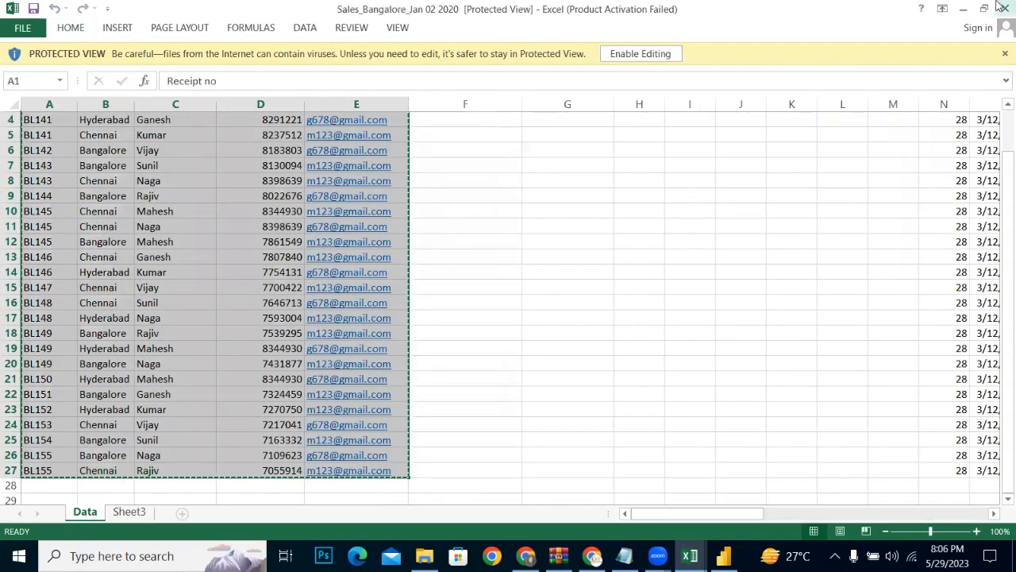
# Step: Close the Sales_Bangalore_Jan 02 2020 workbook, then switch to Power BI and refresh all the report's data
pyautogui.click(1006, 9)
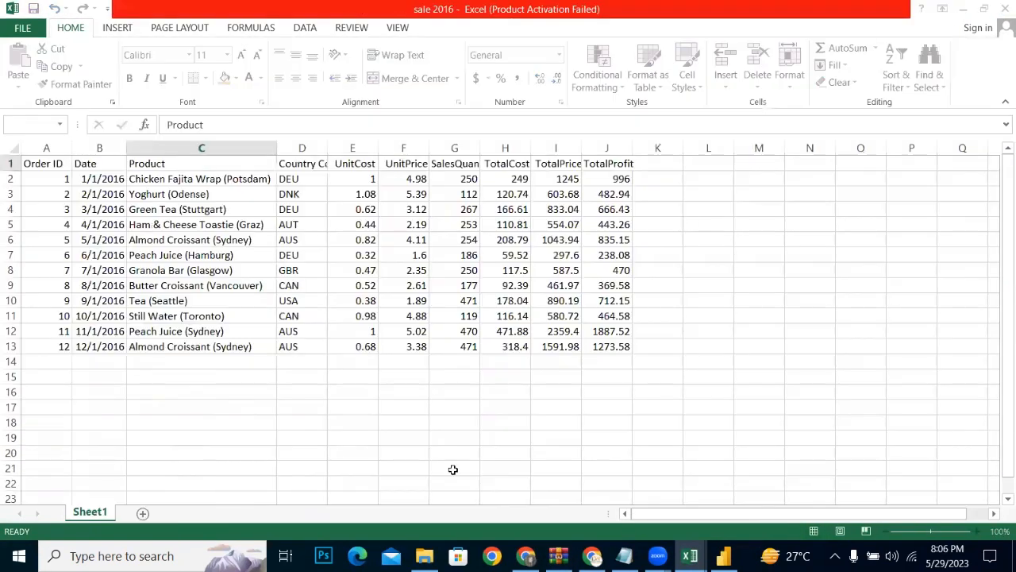
pyautogui.click(723, 556)
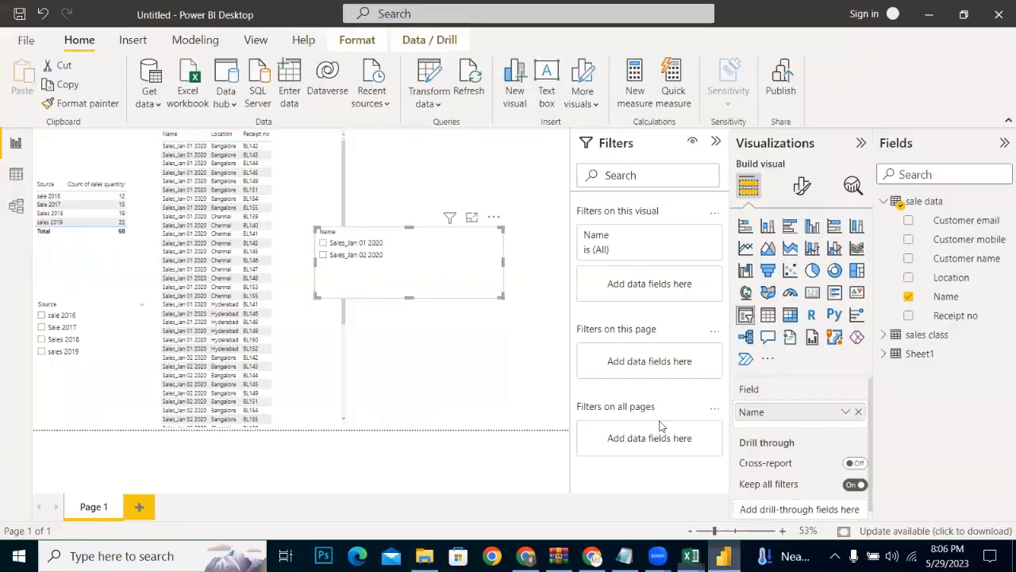
pyautogui.click(376, 93)
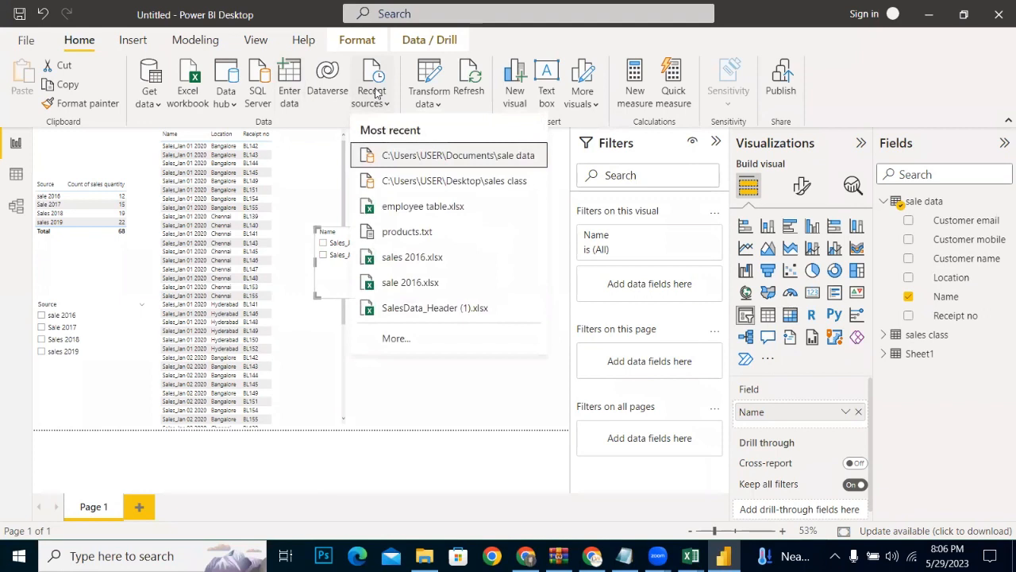
pyautogui.click(474, 86)
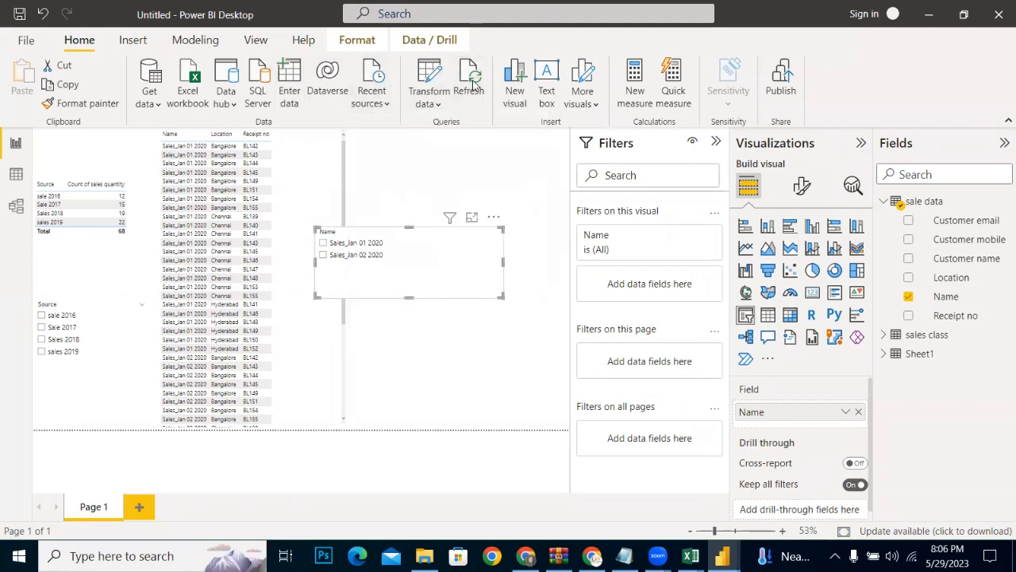
pyautogui.click(474, 86)
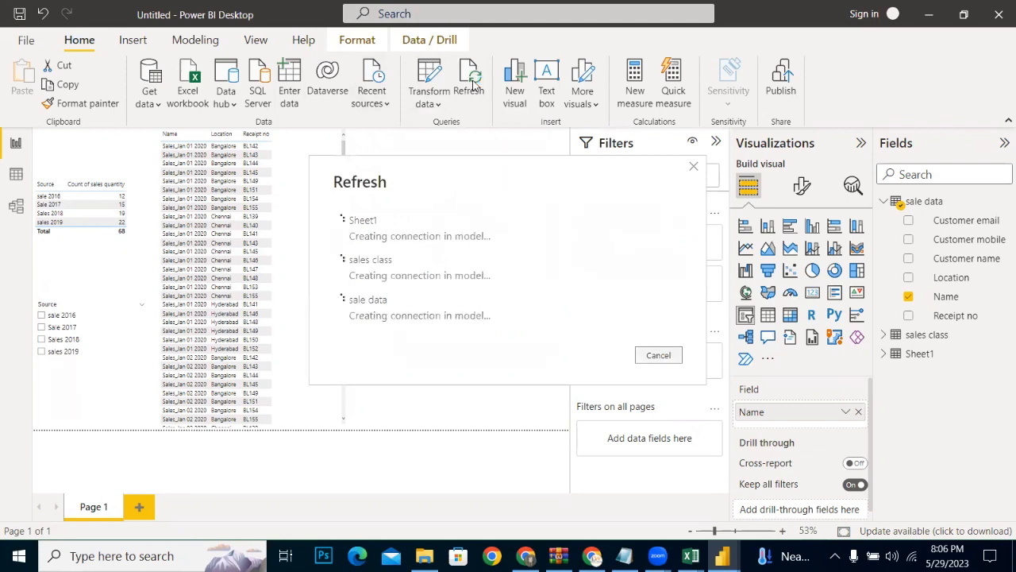
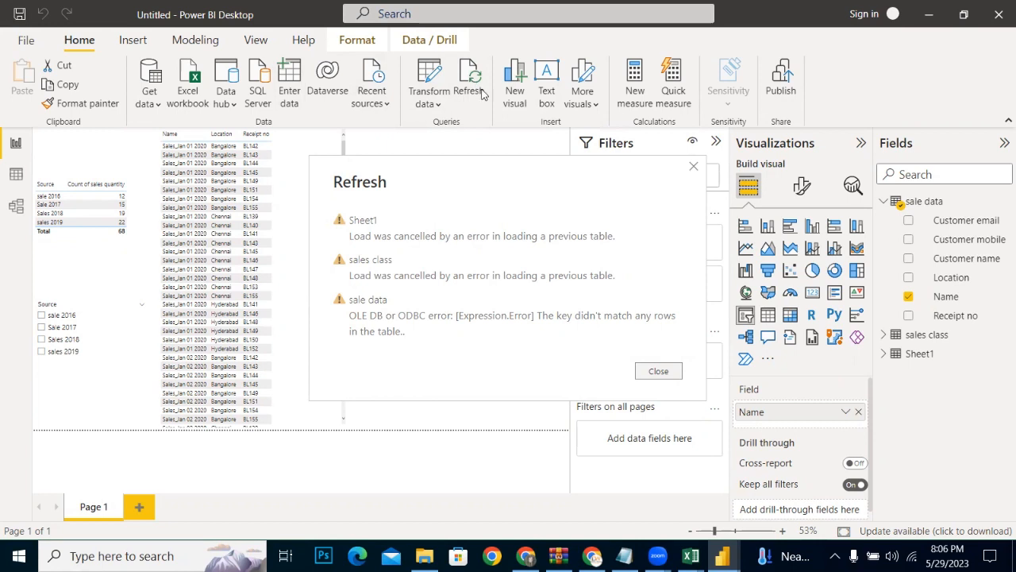
# Step: Dismiss the refresh report and check the fields of the sales class and Sheet1 tables
pyautogui.click(659, 371)
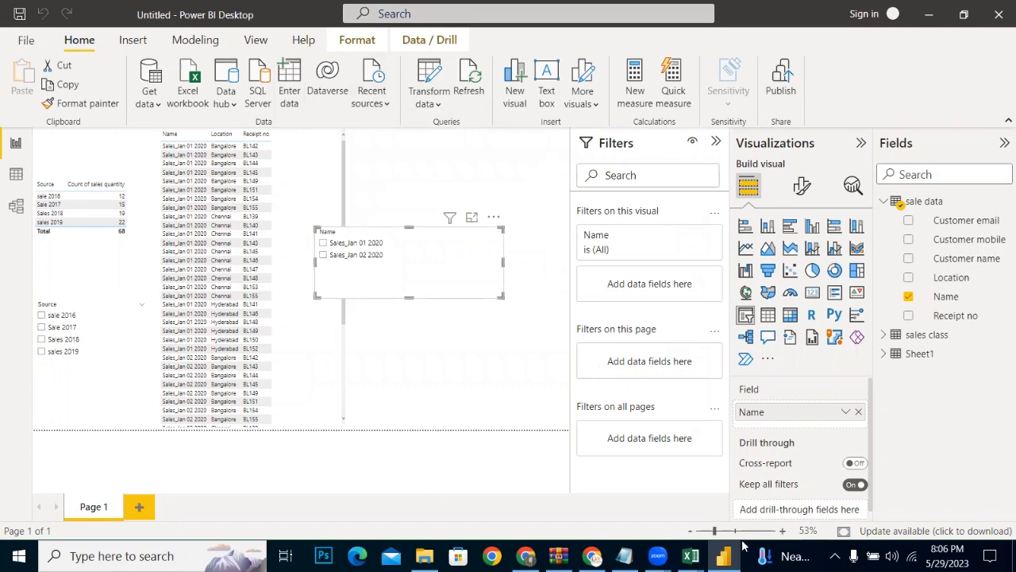
pyautogui.click(883, 335)
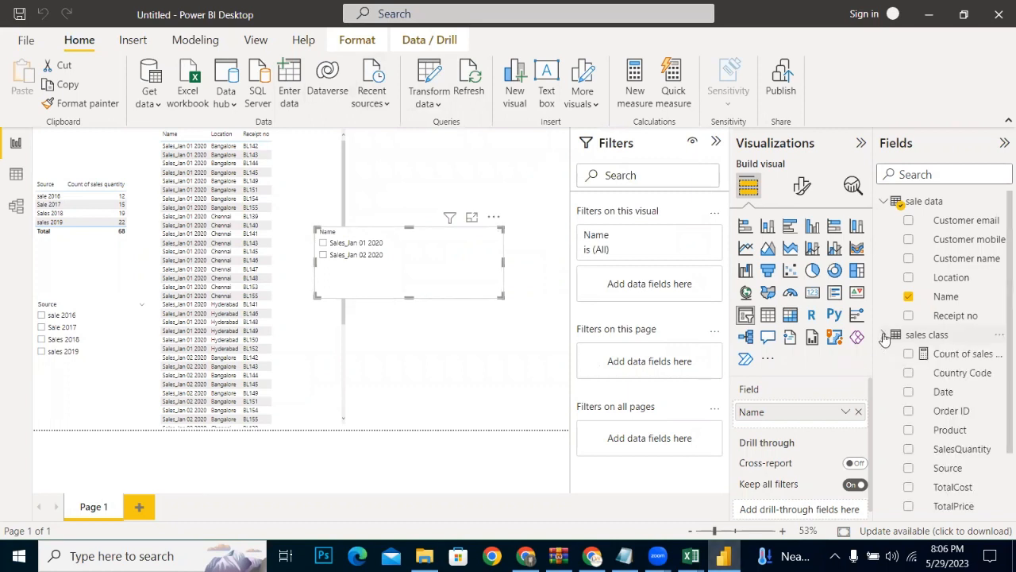
pyautogui.click(883, 335)
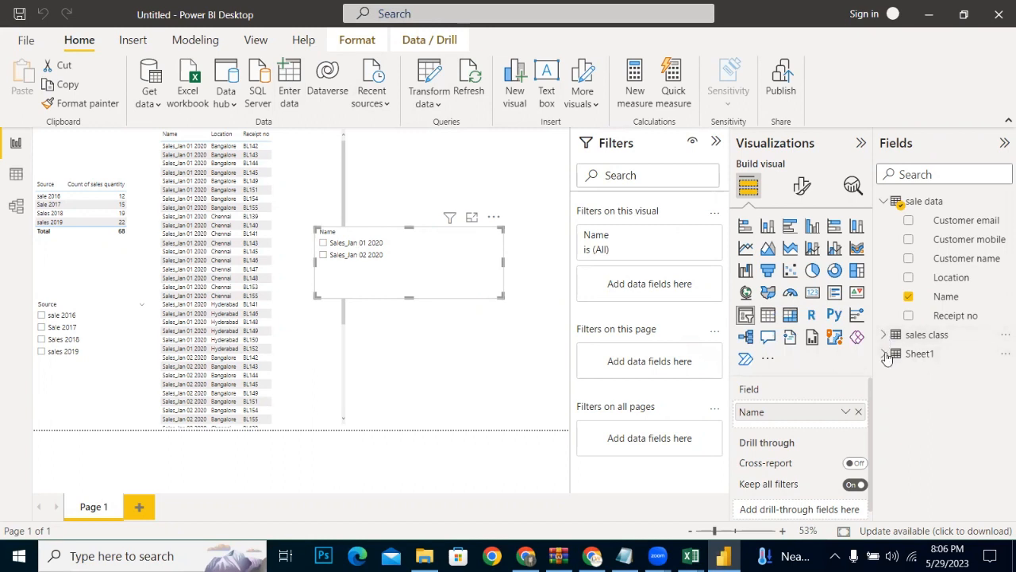
pyautogui.click(885, 354)
pyautogui.click(885, 354)
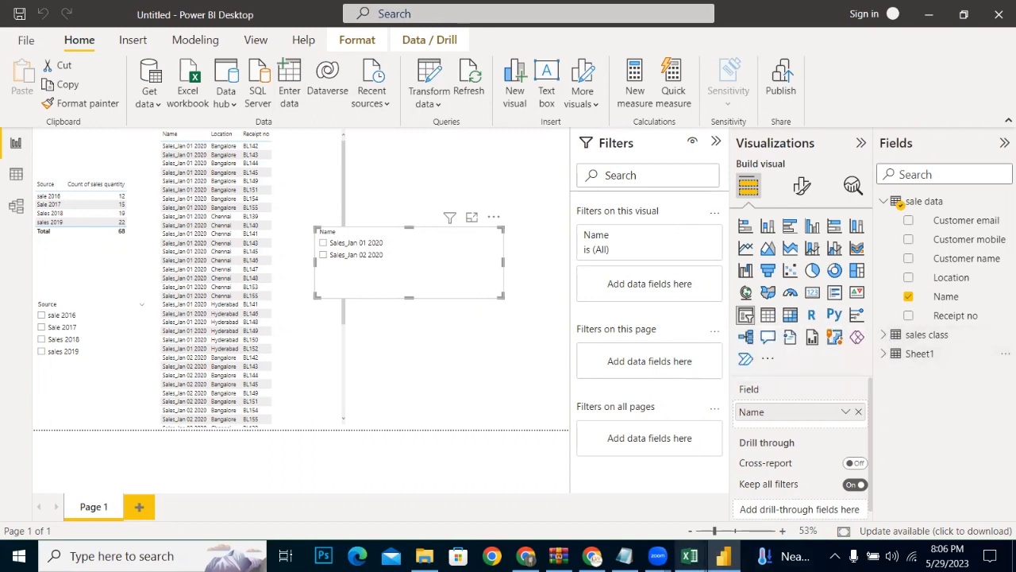
# Step: Close the Sales_Bangalore_Jan 03 2020 and sale 2016 workbooks, then retry the report's data refresh in Power BI
pyautogui.moveTo(690, 556)
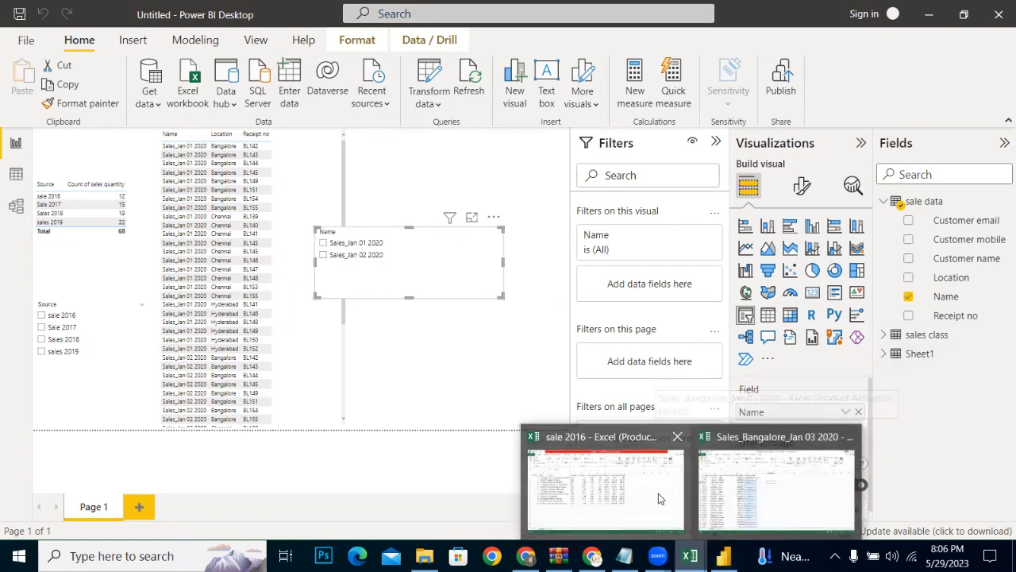
pyautogui.click(774, 488)
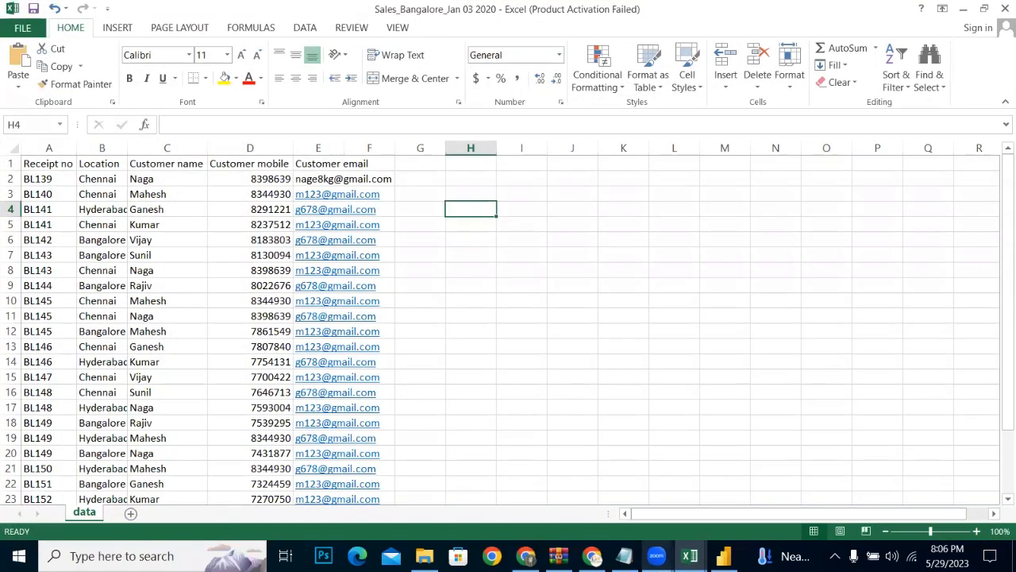
pyautogui.click(1005, 8)
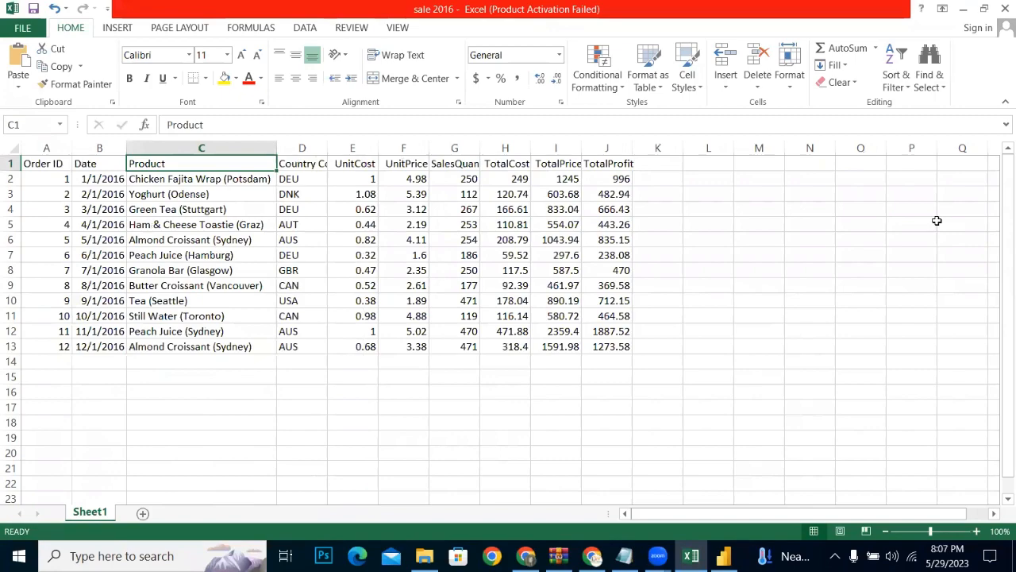
pyautogui.hotkey('alt', 'F4')
pyautogui.click(459, 312)
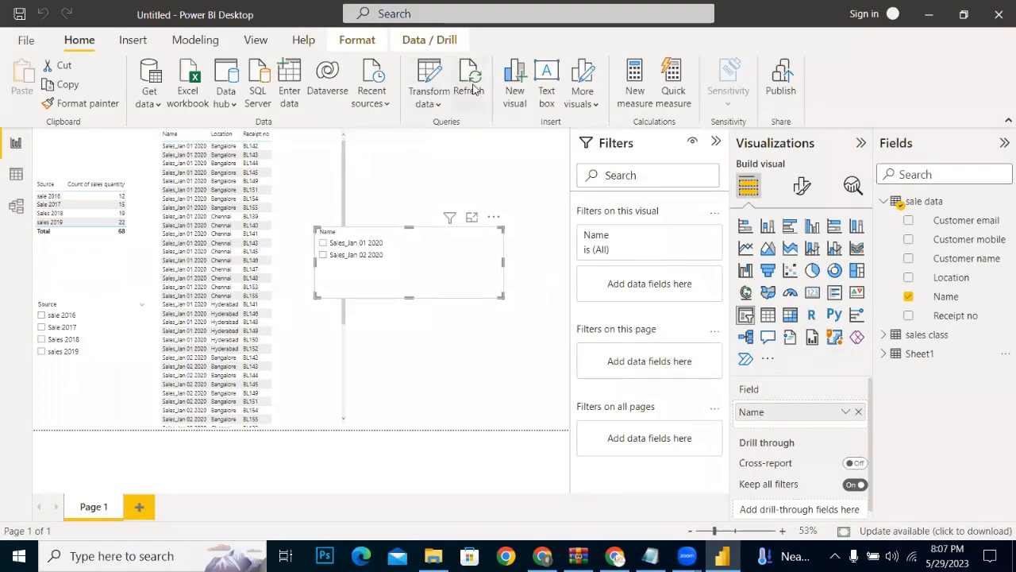
pyautogui.click(470, 79)
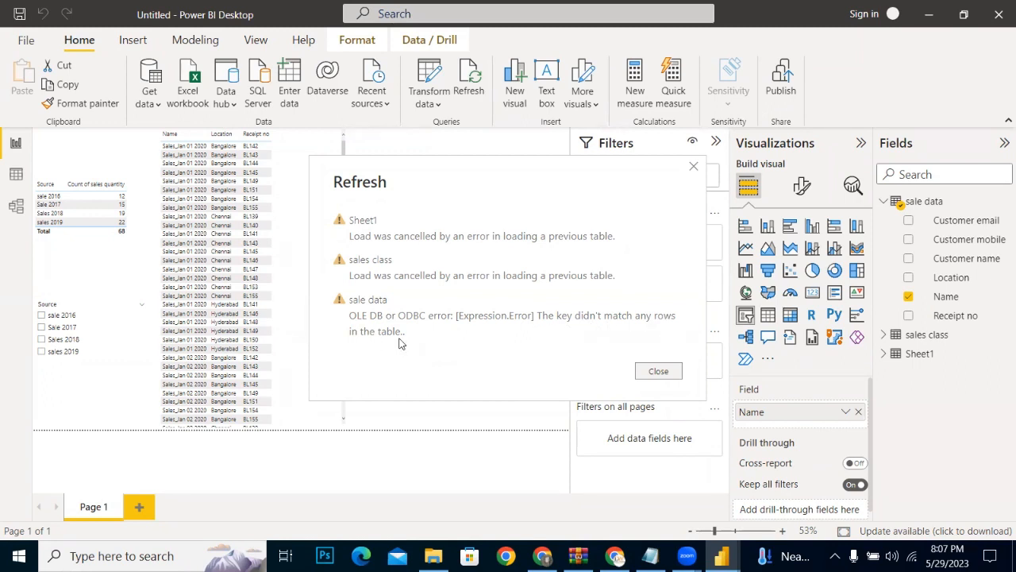
pyautogui.click(659, 371)
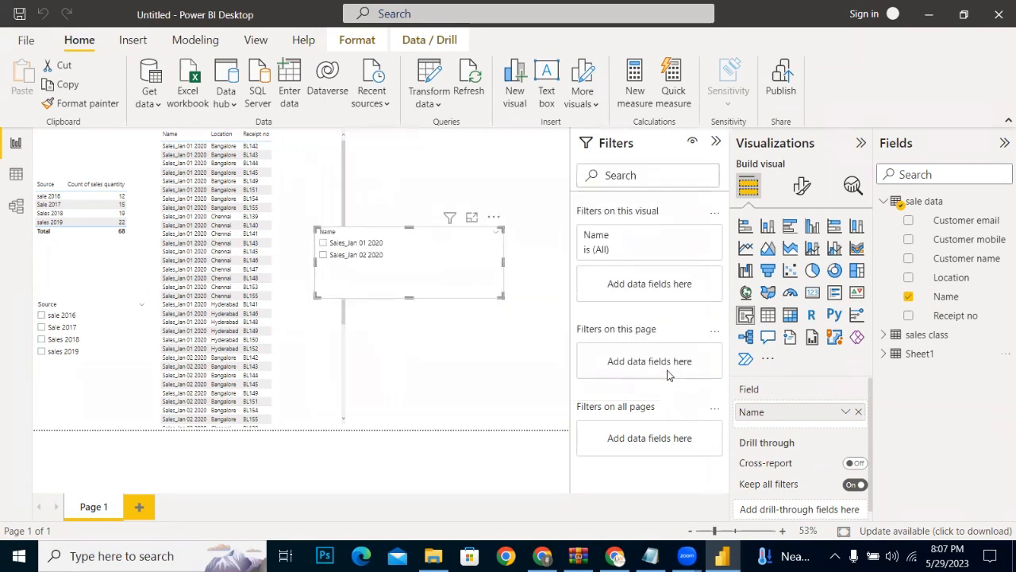
# Step: Filter the table through the Name slicer by Sales_Jan 02 2020, replacing that choice with Sales_Jan 01 2020
pyautogui.click(354, 263)
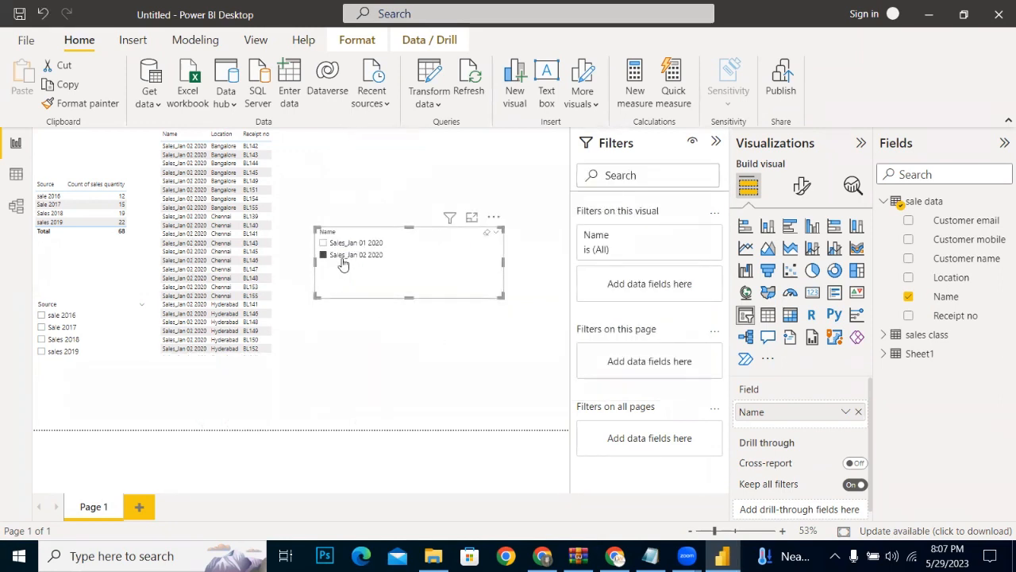
pyautogui.click(324, 243)
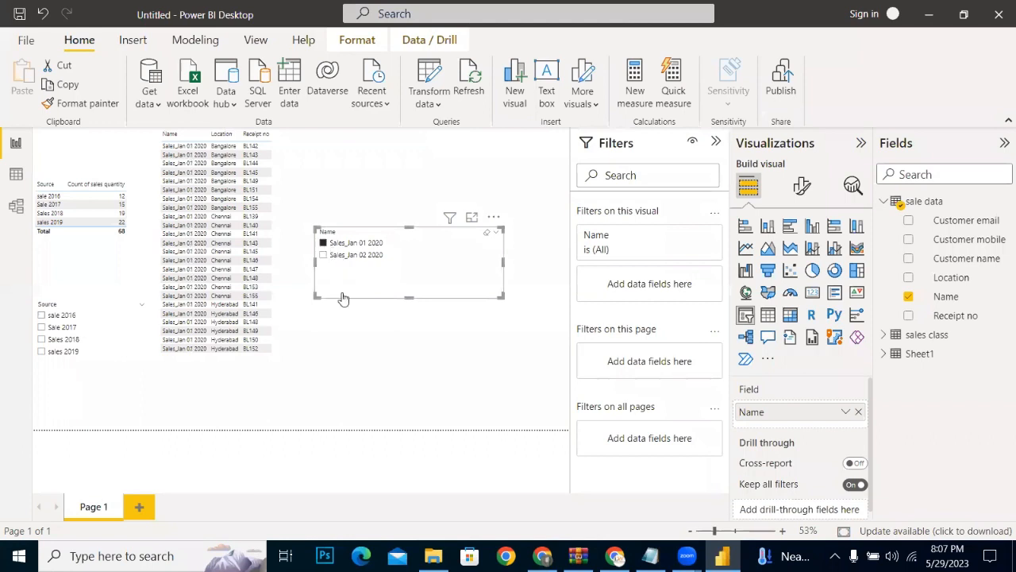
pyautogui.click(366, 347)
pyautogui.click(348, 251)
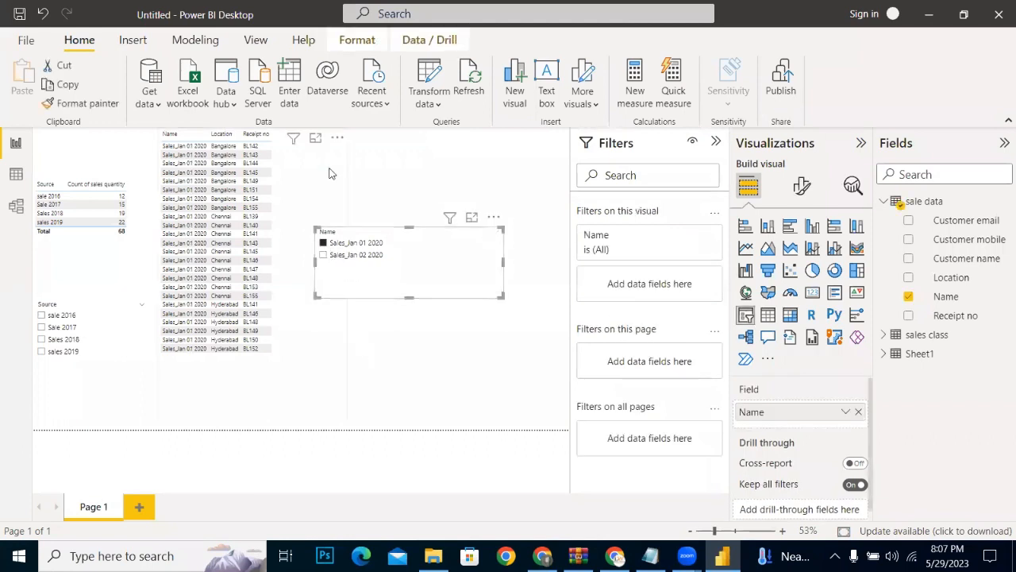
pyautogui.click(326, 171)
pyautogui.click(376, 179)
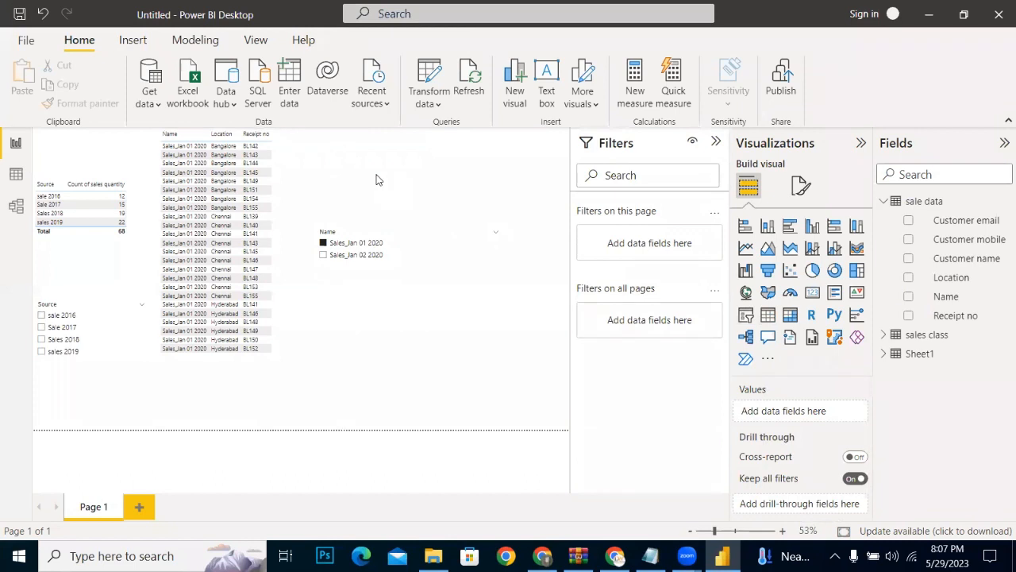
pyautogui.doubleClick(376, 178)
pyautogui.moveTo(376, 191); pyautogui.dragTo(399, 290)
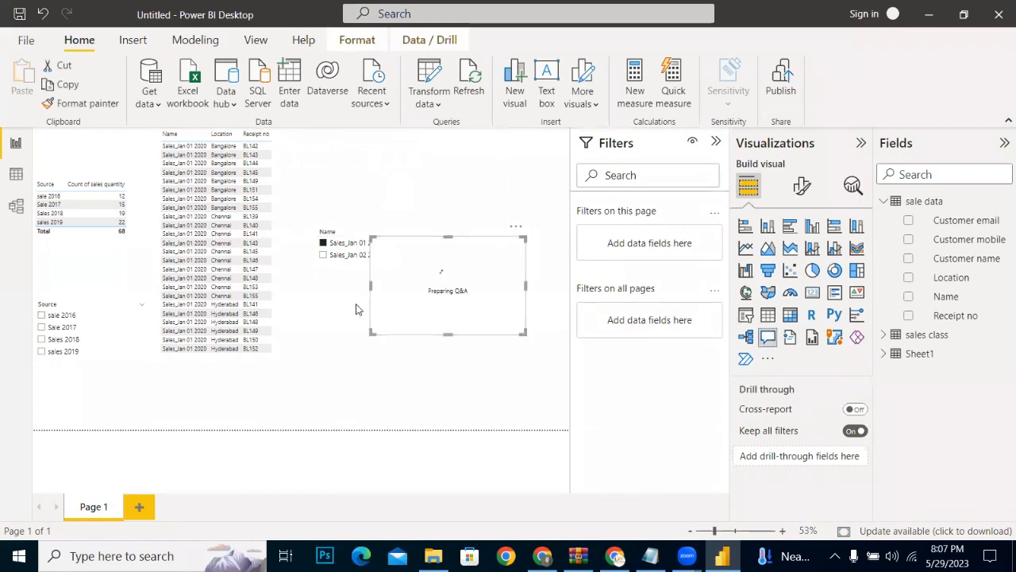
pyautogui.click(516, 226)
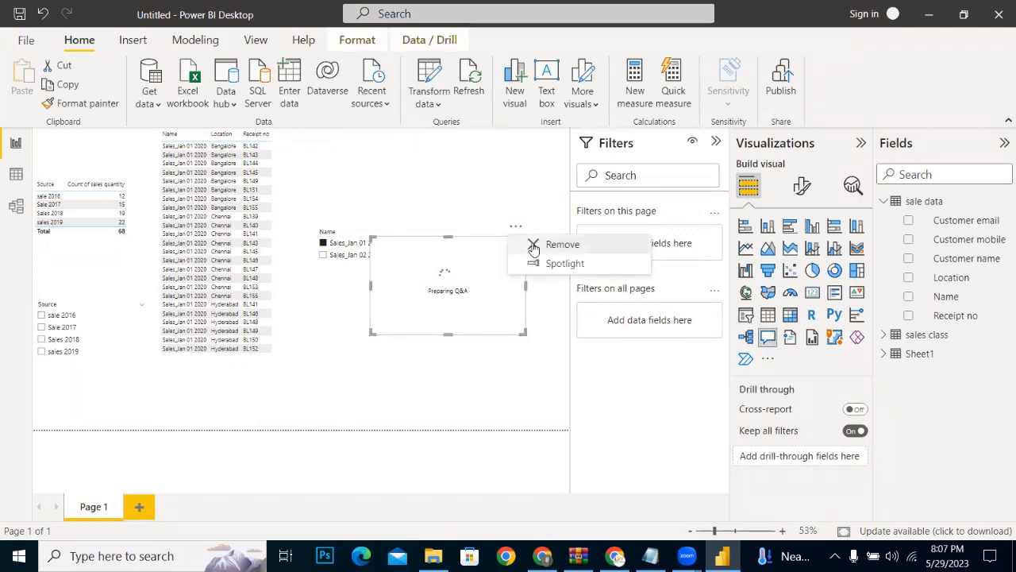
pyautogui.click(529, 244)
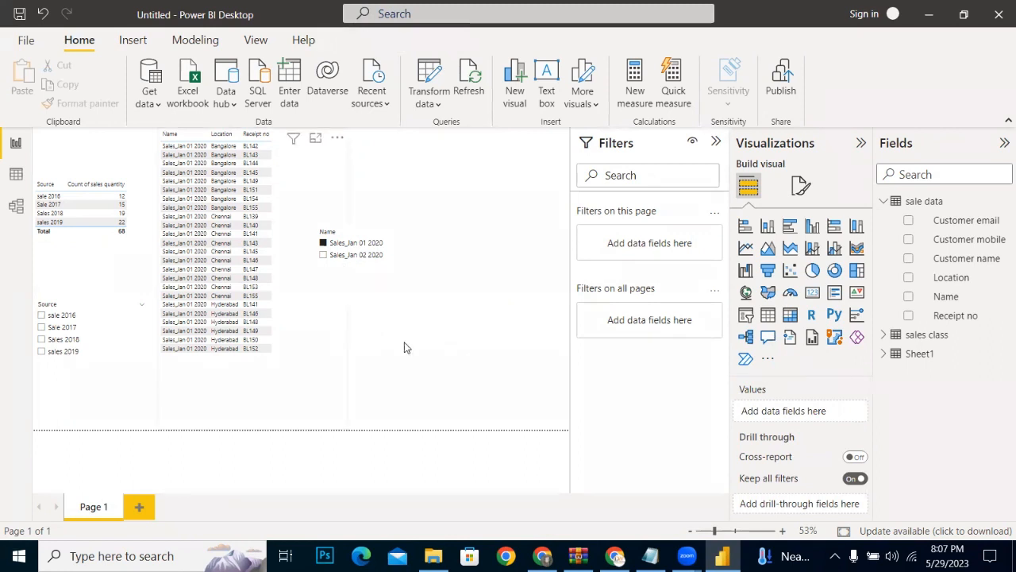
# Step: Try once more to refresh all the report's data and dismiss the refresh report
pyautogui.click(469, 78)
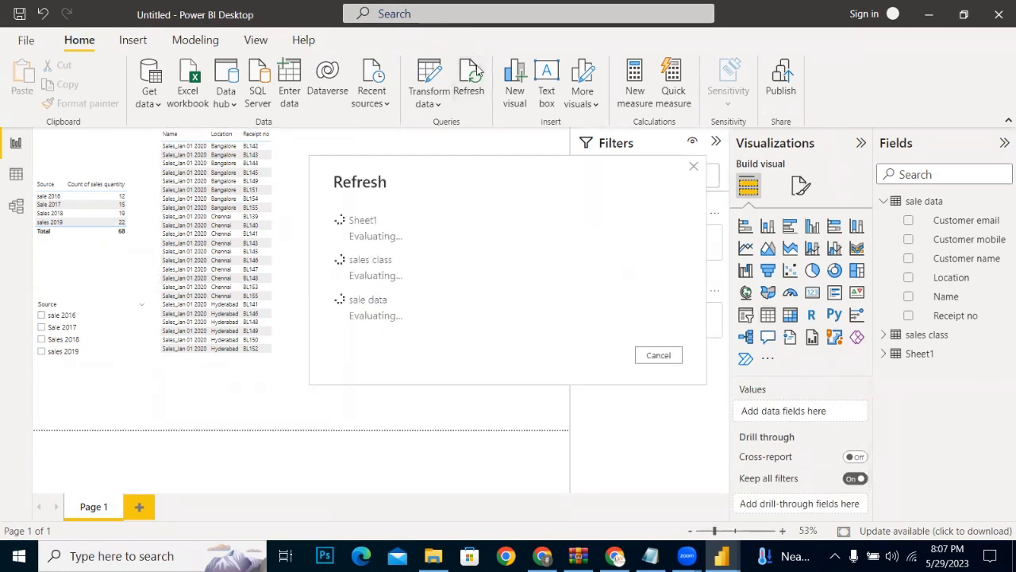
pyautogui.click(650, 372)
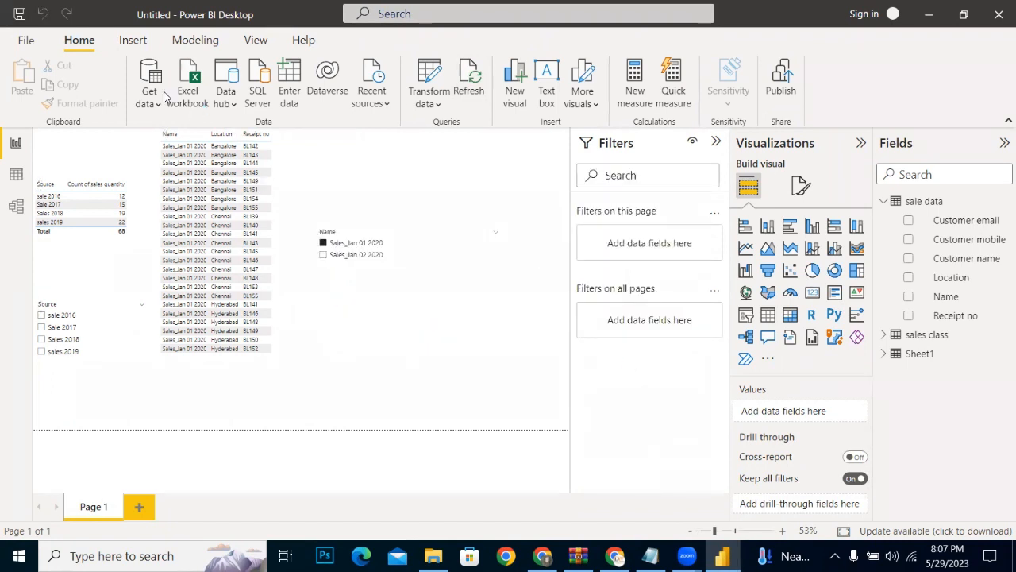
pyautogui.click(126, 43)
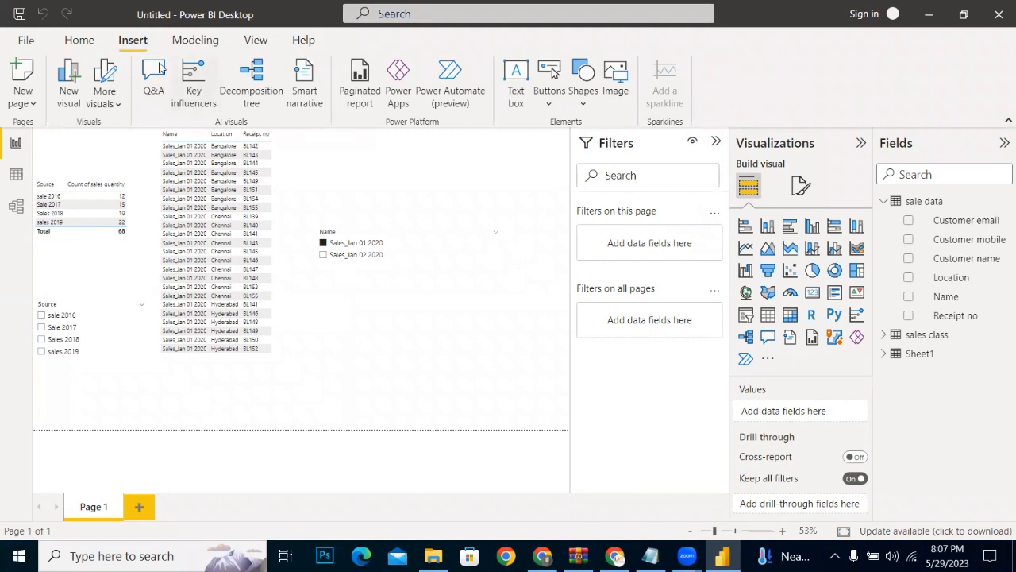
pyautogui.click(89, 44)
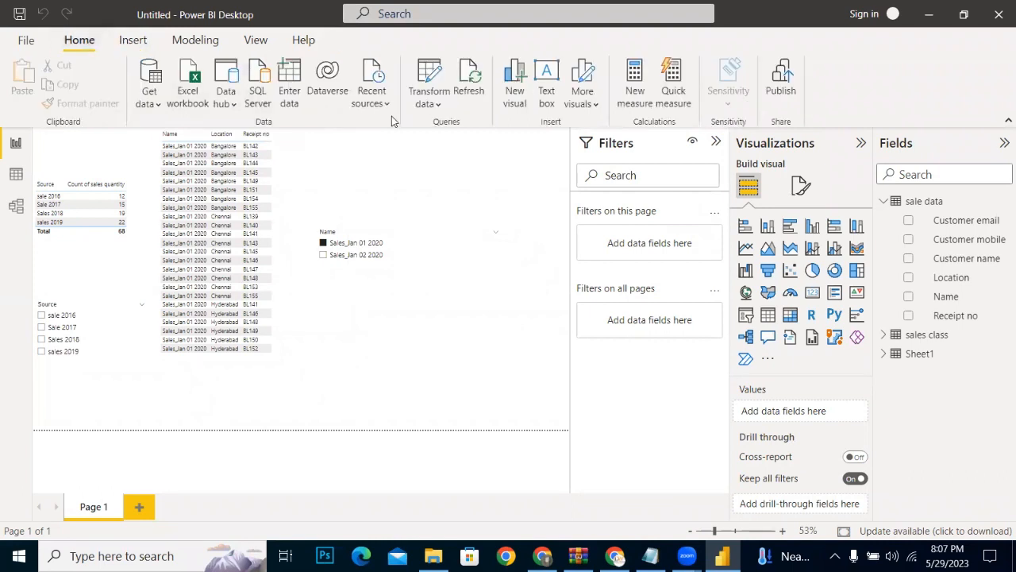
# Step: Open the sale data query in the Power Query Editor and review its rows down to the last one
pyautogui.click(435, 104)
pyautogui.click(442, 130)
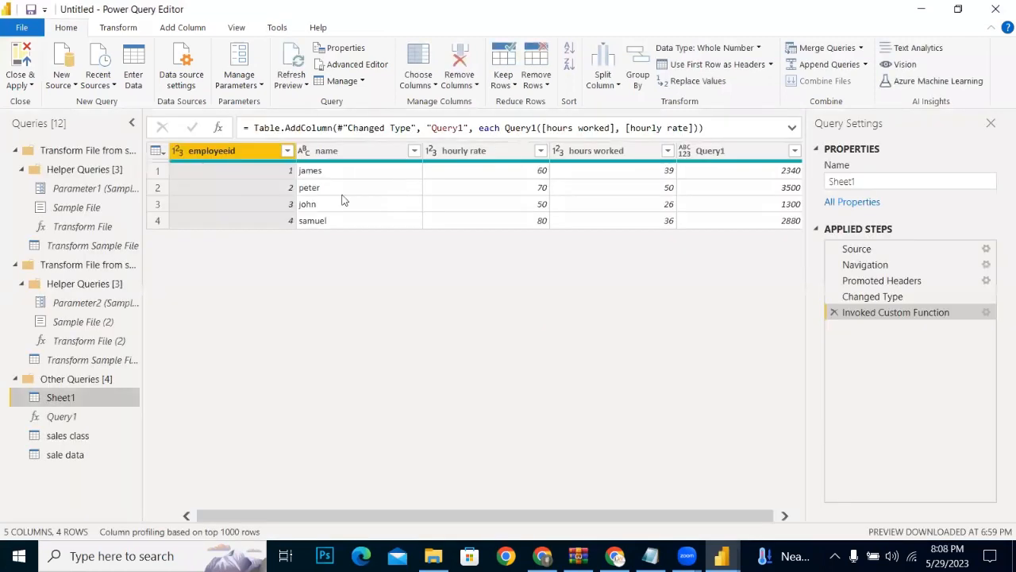
pyautogui.click(69, 455)
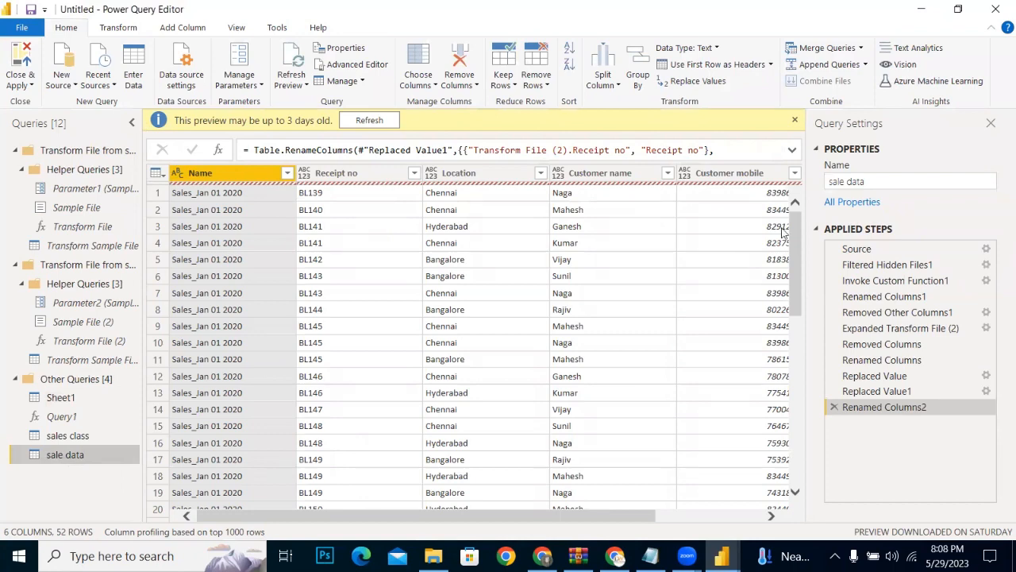
pyautogui.moveTo(791, 292); pyautogui.dragTo(790, 463)
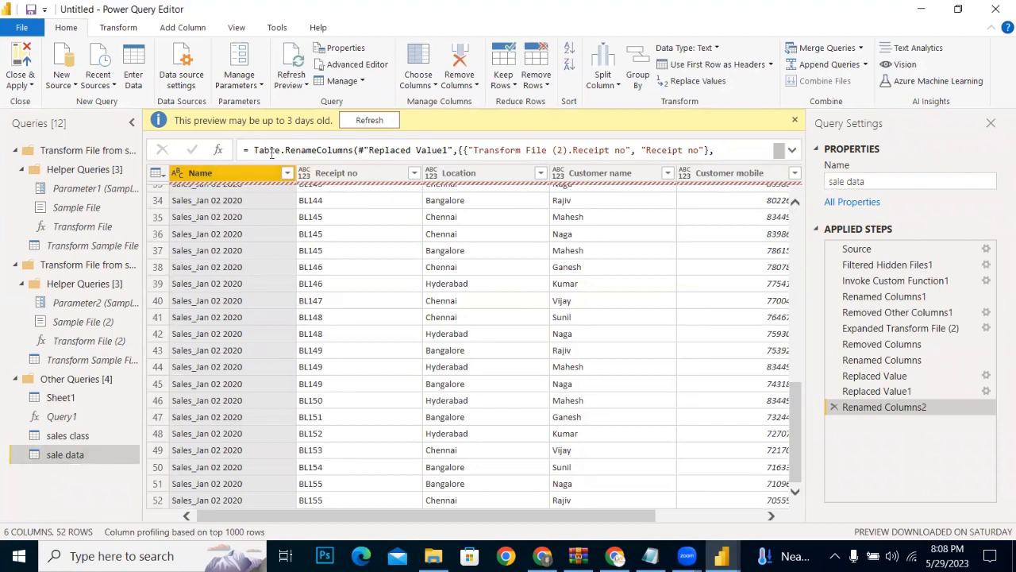
# Step: Refresh the sale data preview and show the details of the error in the last row's Name column
pyautogui.click(369, 121)
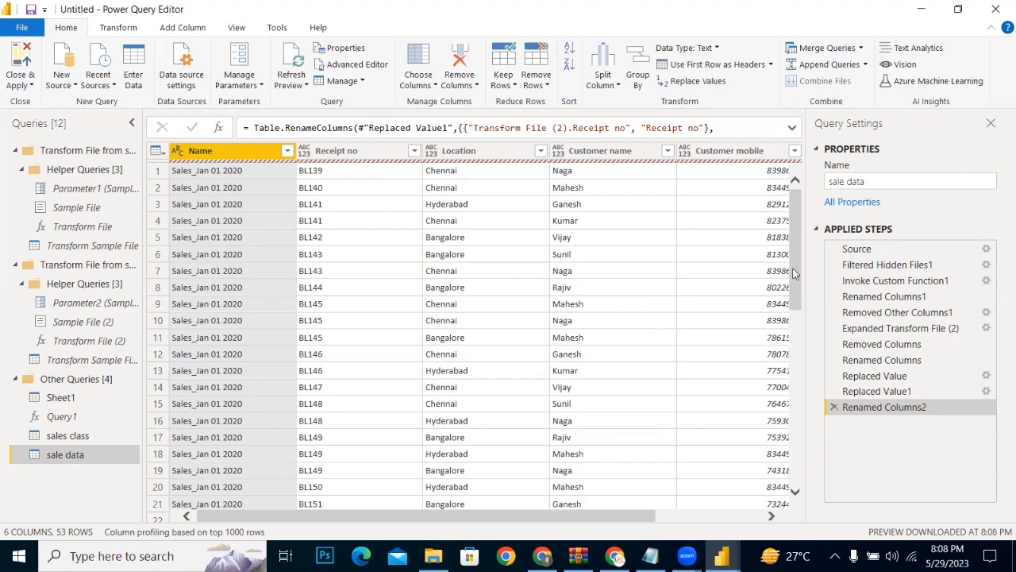
pyautogui.moveTo(795, 274); pyautogui.dragTo(818, 445)
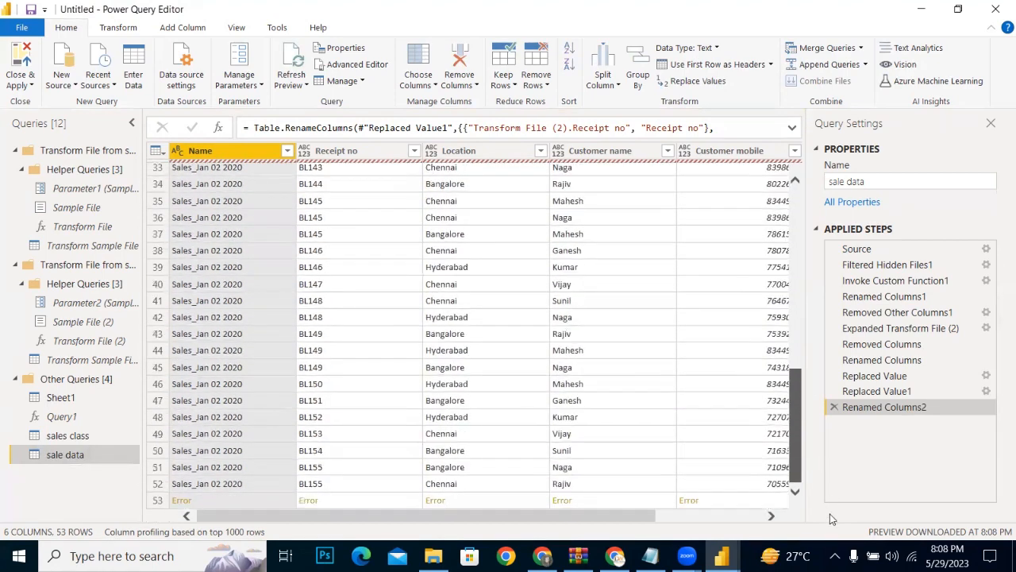
pyautogui.click(265, 497)
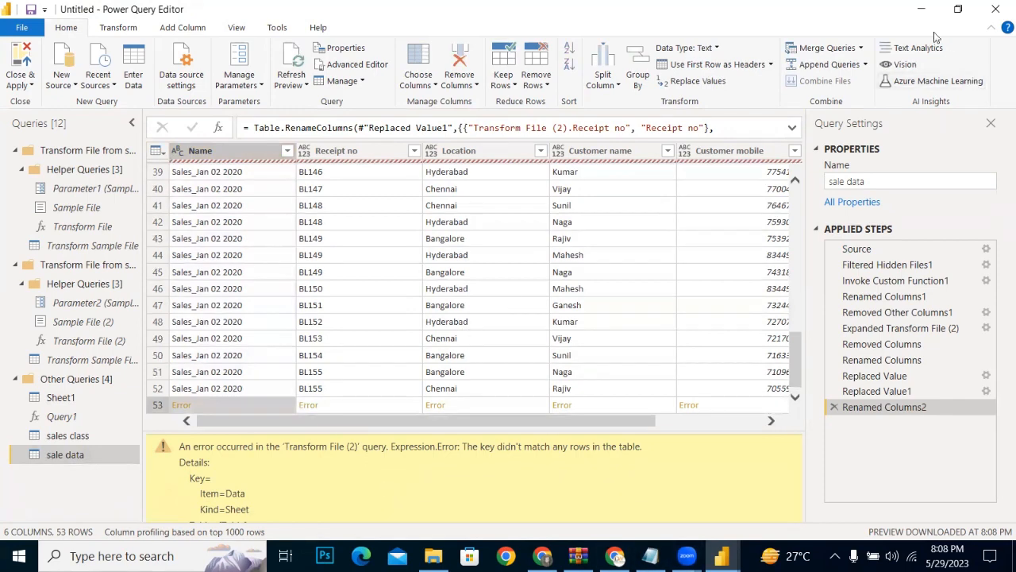
# Step: Minimize the open windows and open Sales_Bangalore_Jan 03 2020 from the sale data folder in a maximized Excel window
pyautogui.click(921, 9)
pyautogui.click(914, 11)
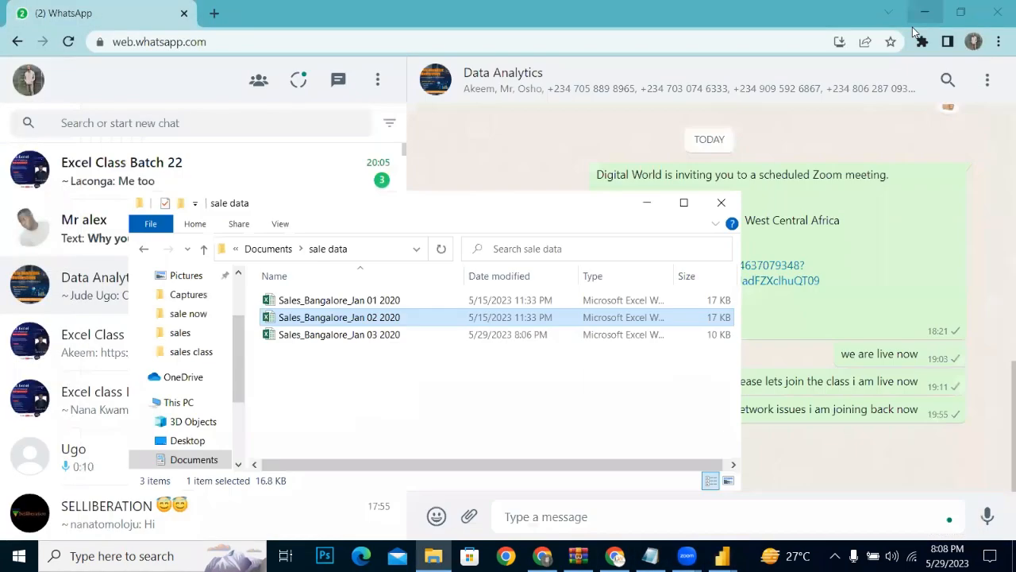
pyautogui.click(924, 11)
pyautogui.click(918, 12)
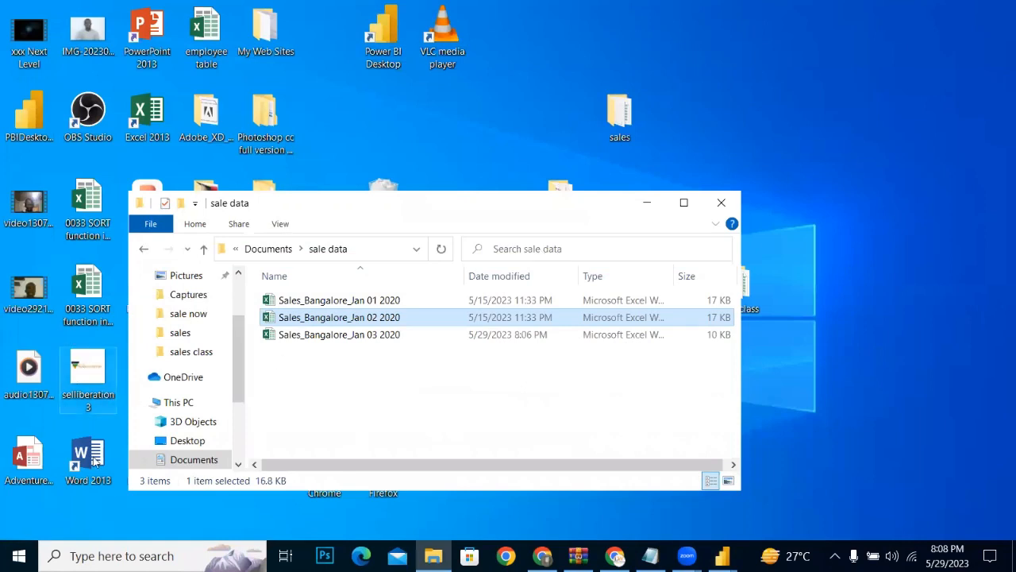
pyautogui.click(296, 339)
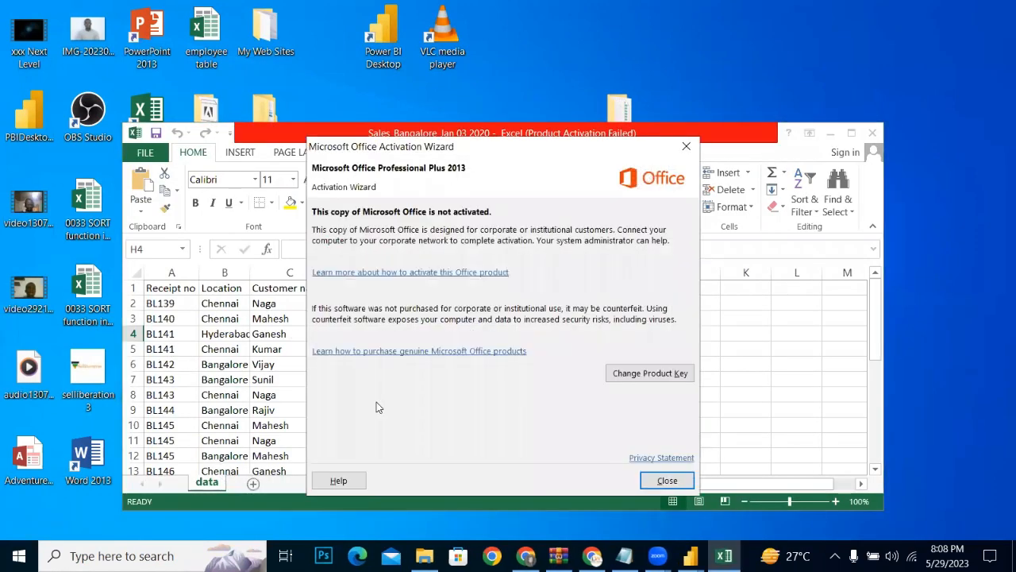
pyautogui.click(686, 146)
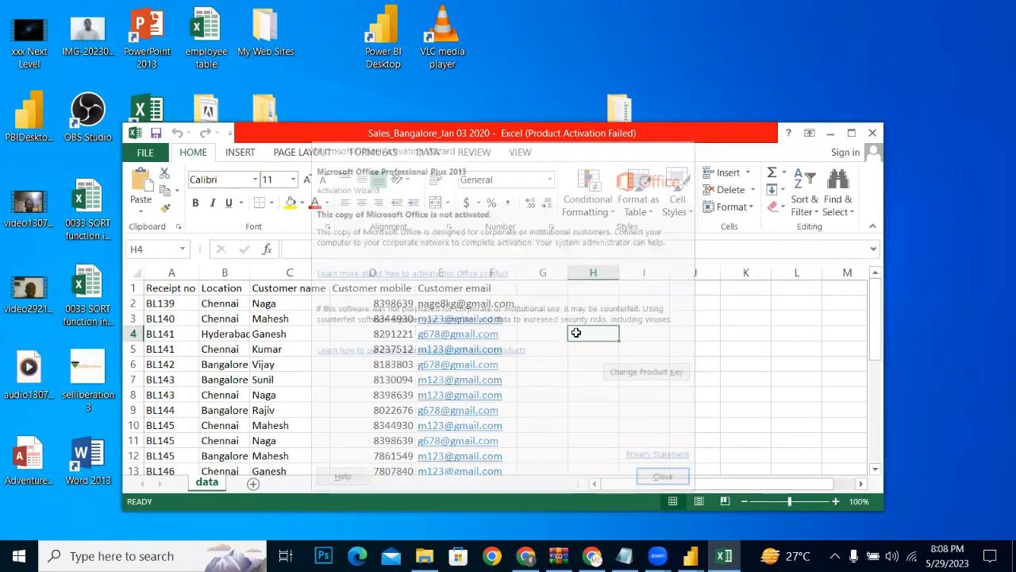
pyautogui.click(851, 133)
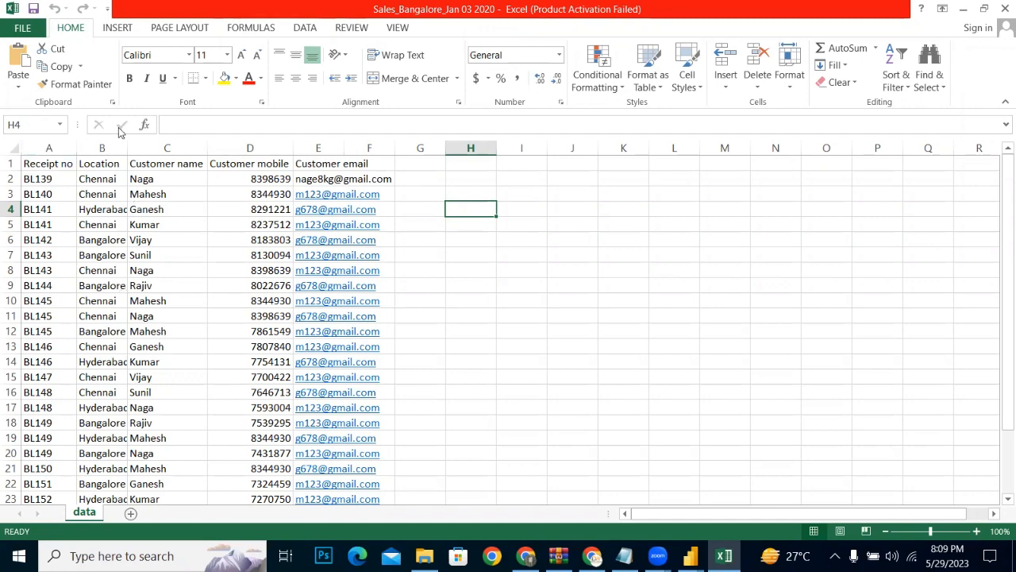
# Step: Minimize the Sales_Bangalore_Jan 03 2020 workbook, then open Sales_Bangalore_Jan 02 2020 and display its Data sheet
pyautogui.click(16, 28)
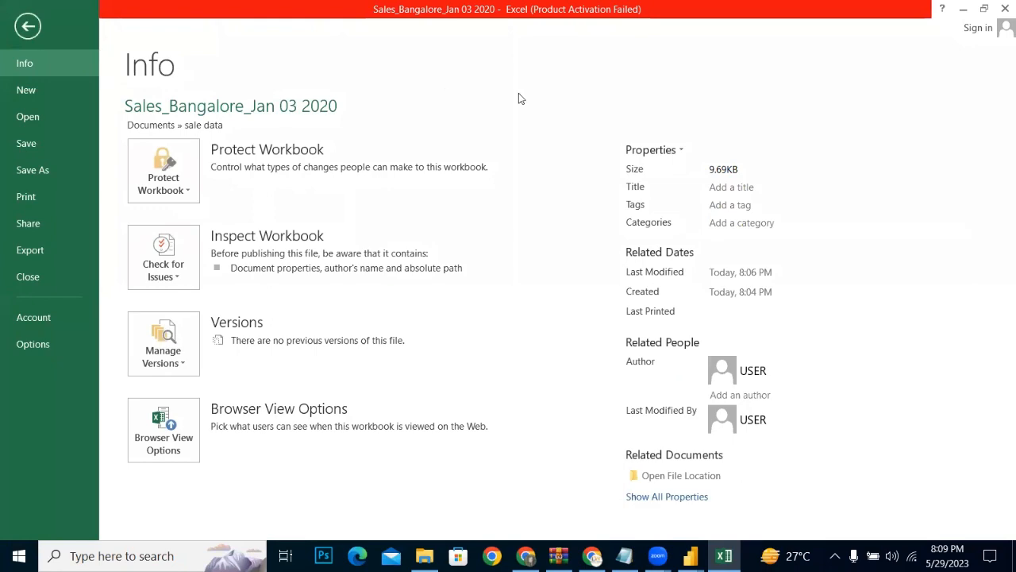
pyautogui.click(963, 9)
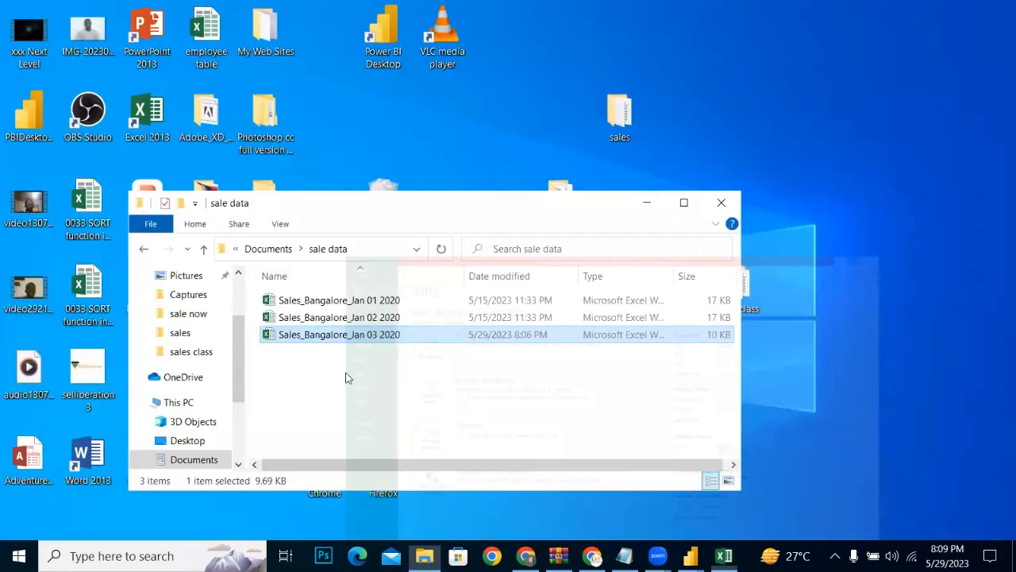
pyautogui.doubleClick(334, 317)
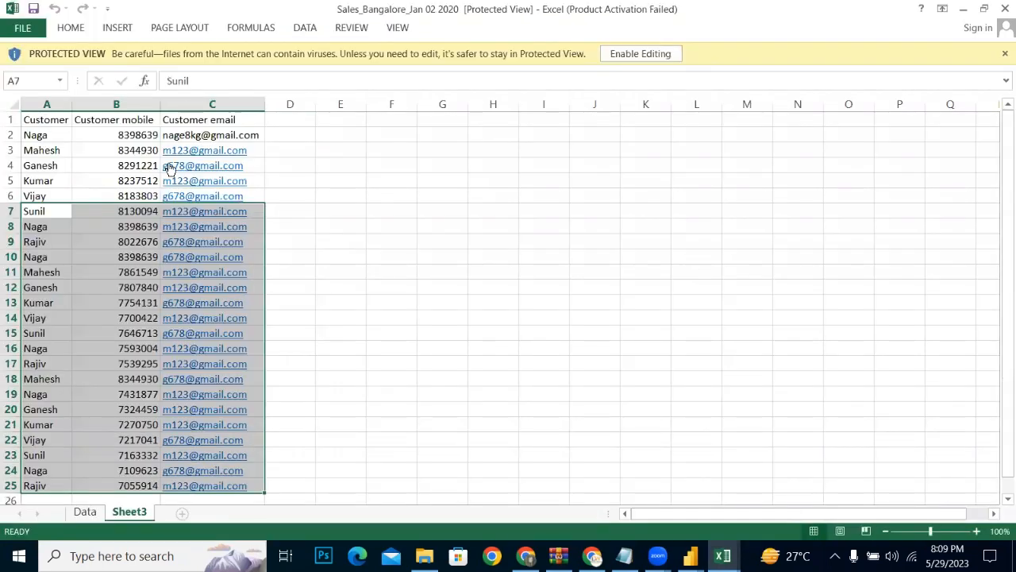
pyautogui.click(84, 514)
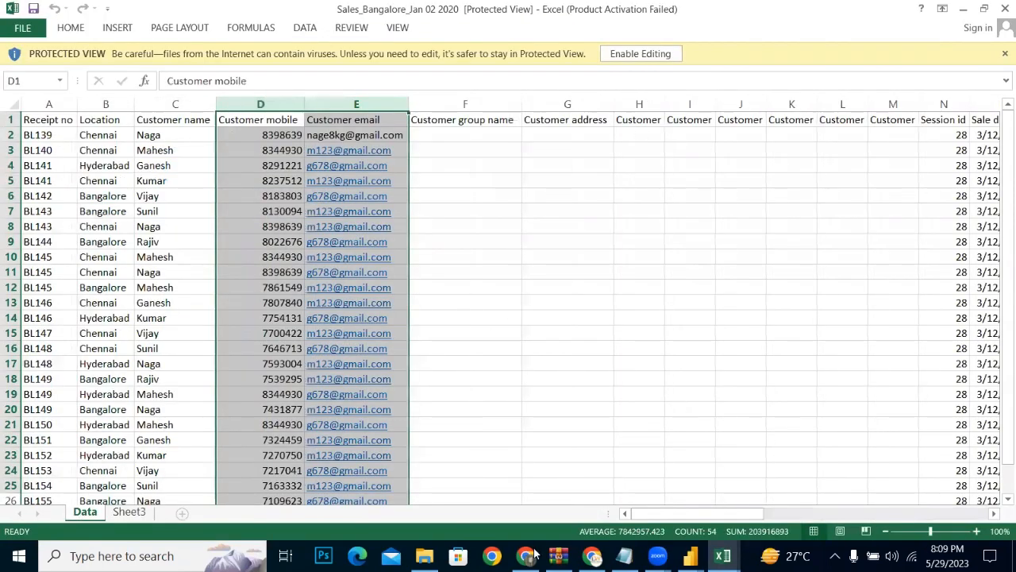
# Step: Examine the Data sheet of Sales_Bangalore_Jan 02 2020 across its columns and down to the end of the data
pyautogui.moveTo(647, 514); pyautogui.dragTo(709, 516)
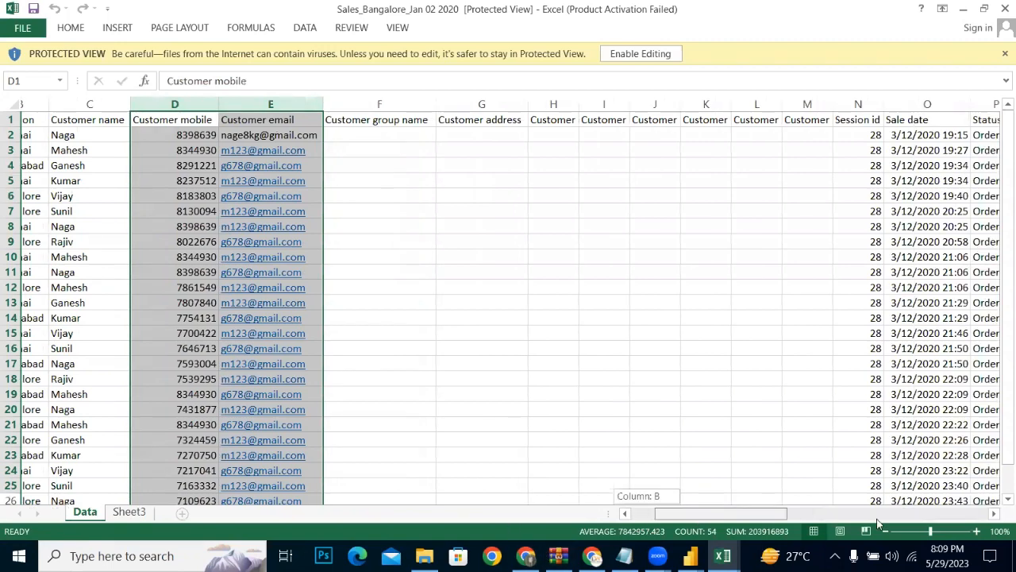
pyautogui.moveTo(876, 519); pyautogui.dragTo(724, 476)
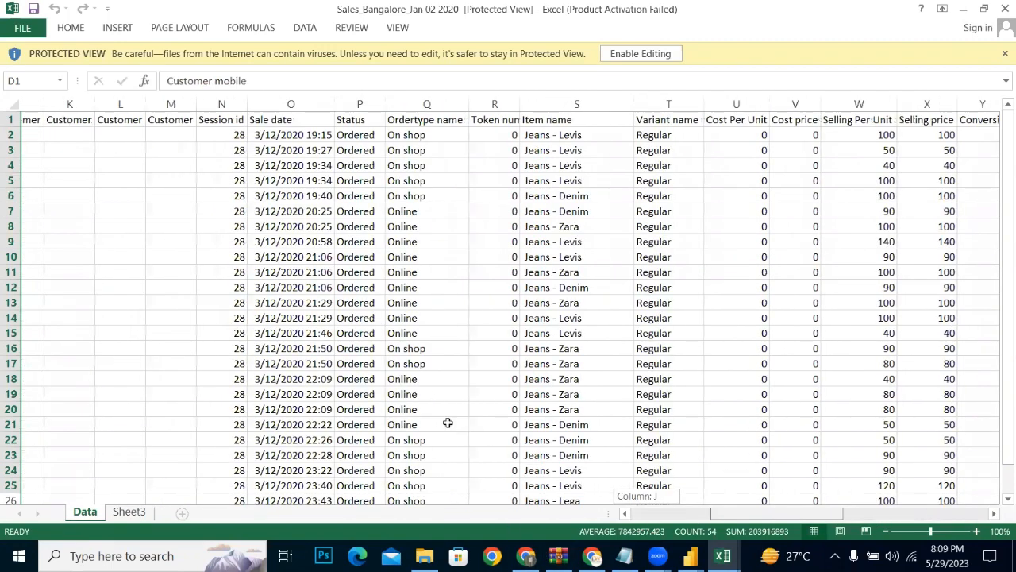
pyautogui.moveTo(448, 423); pyautogui.dragTo(46, 130)
pyautogui.moveTo(49, 119); pyautogui.dragTo(227, 102)
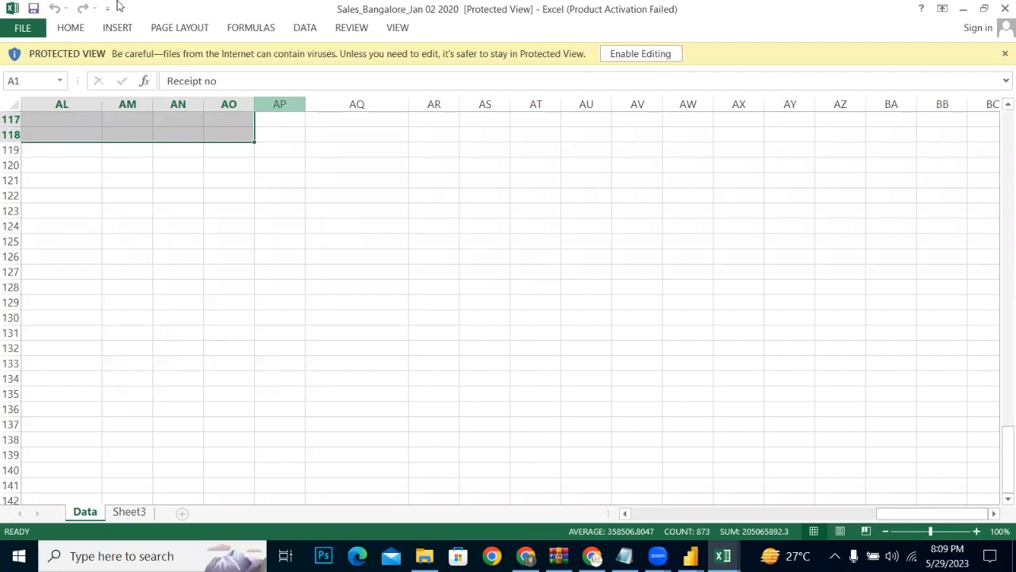
pyautogui.click(688, 226)
pyautogui.click(22, 28)
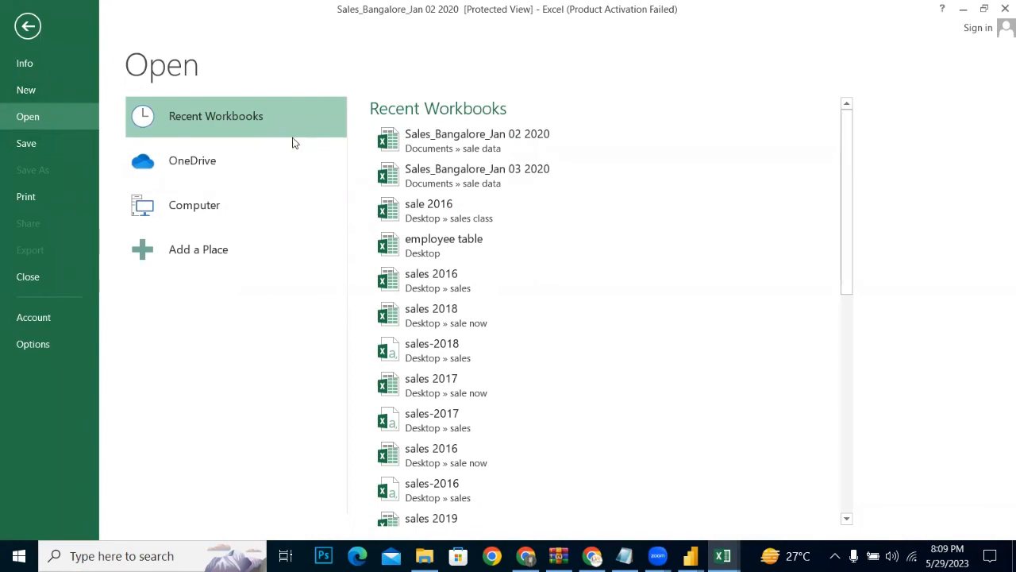
pyautogui.click(24, 144)
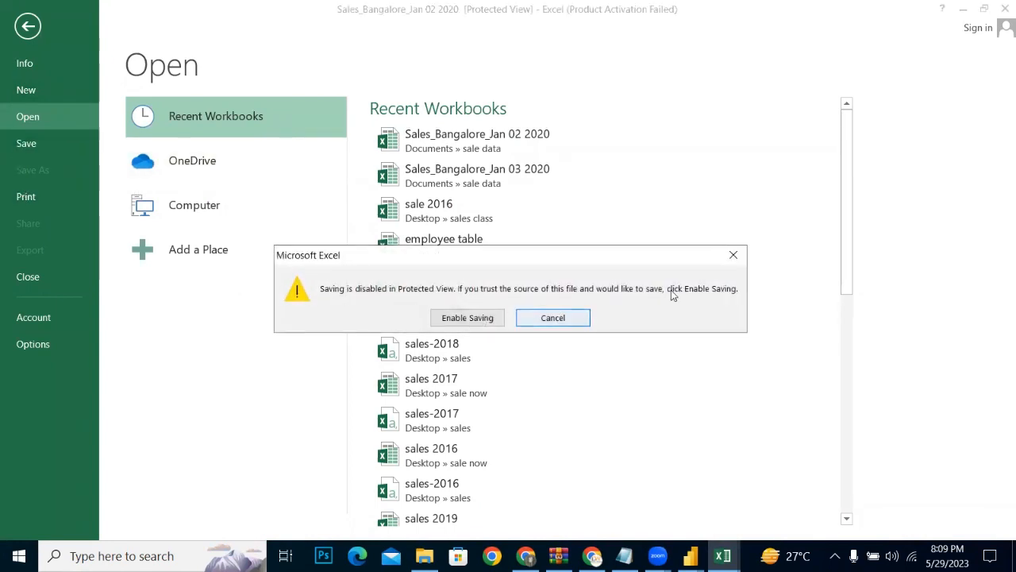
pyautogui.click(737, 256)
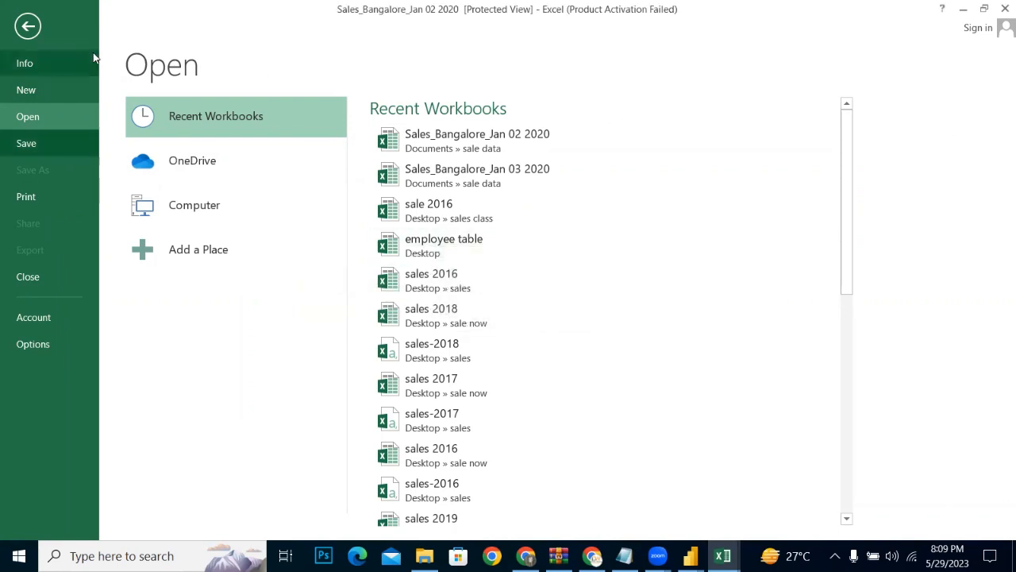
pyautogui.click(28, 26)
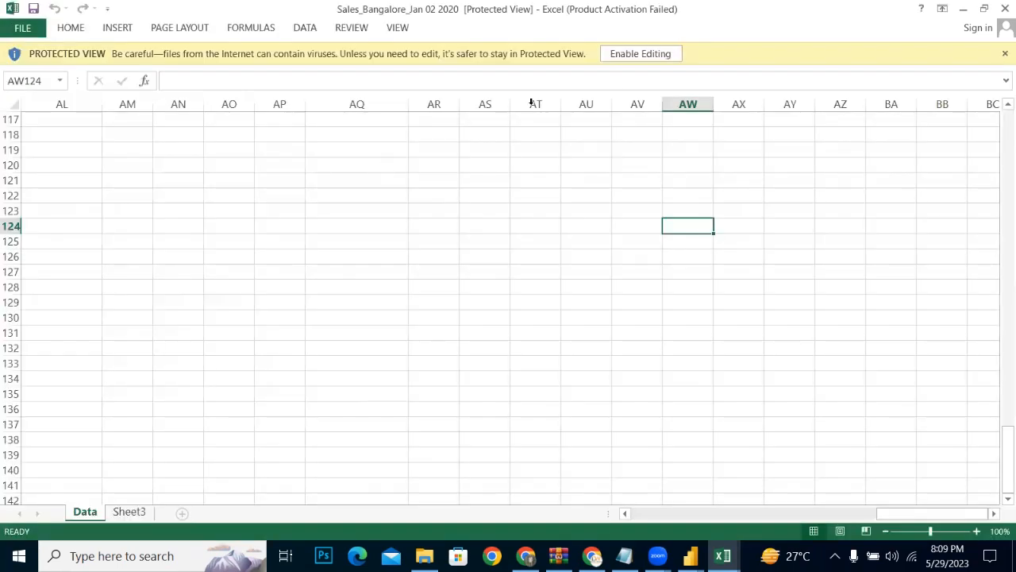
# Step: Enable editing of the workbook and try to save it as Sales_Bangalore_Jan 03 2020 in the sale data folder, replacing the existing file
pyautogui.click(640, 53)
pyautogui.click(22, 27)
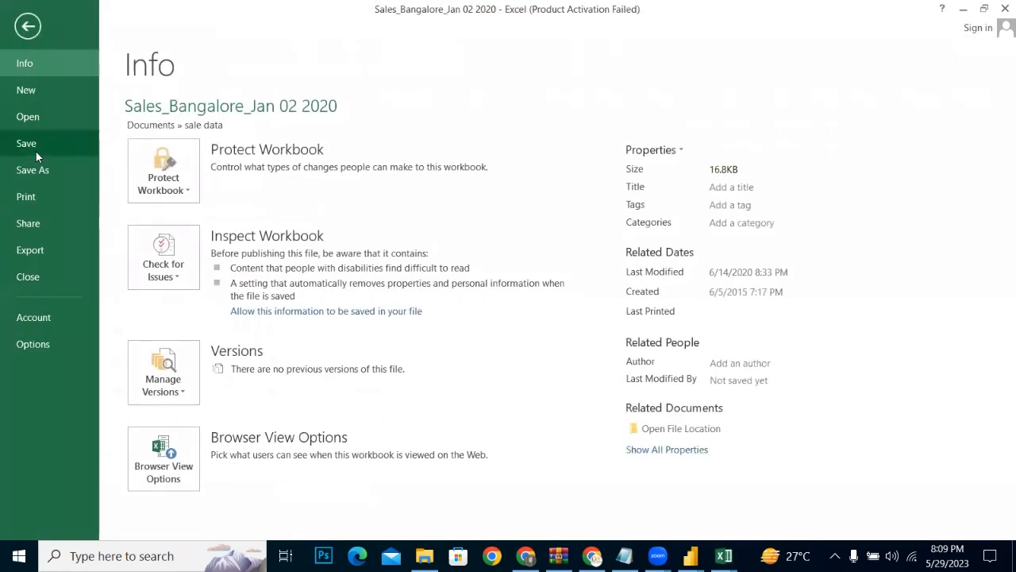
pyautogui.click(30, 171)
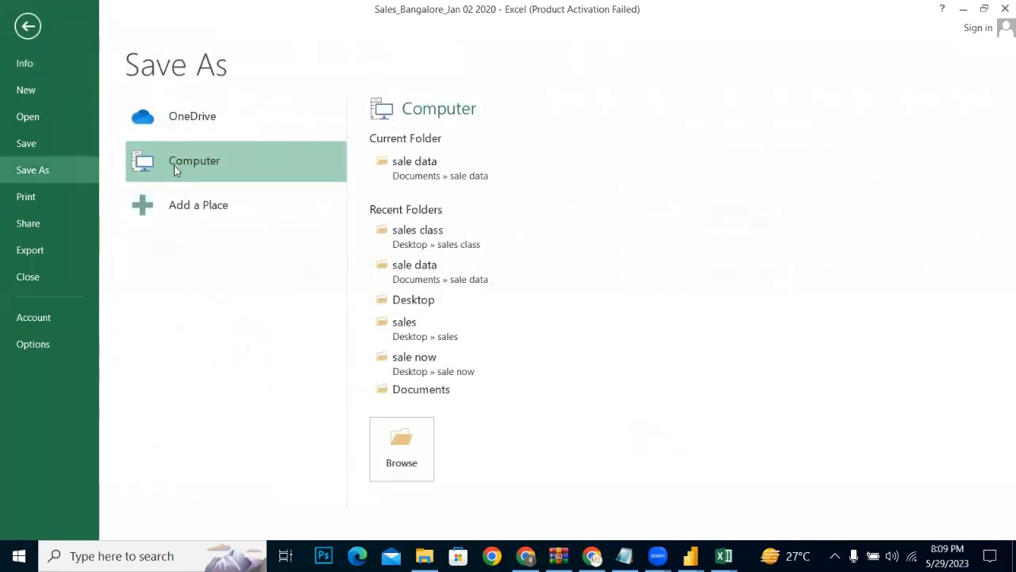
pyautogui.click(254, 157)
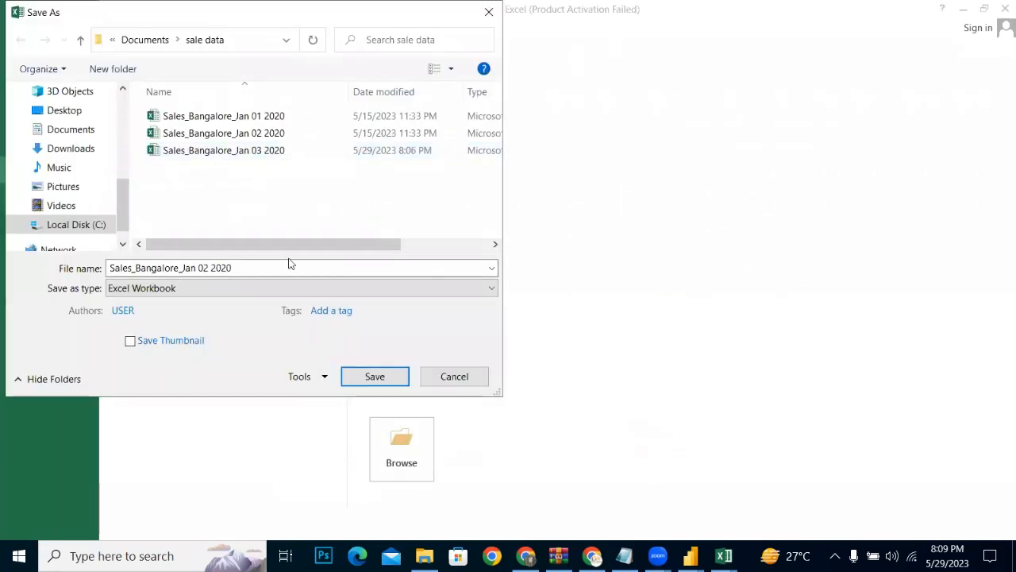
pyautogui.click(211, 267)
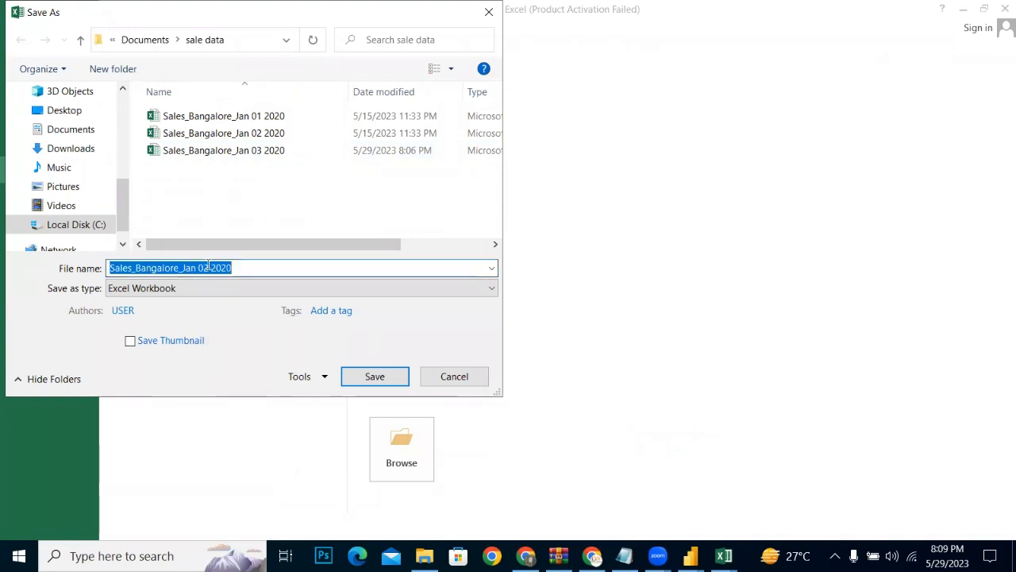
pyautogui.click(208, 268)
pyautogui.press('BackSpace')
pyautogui.write('3')
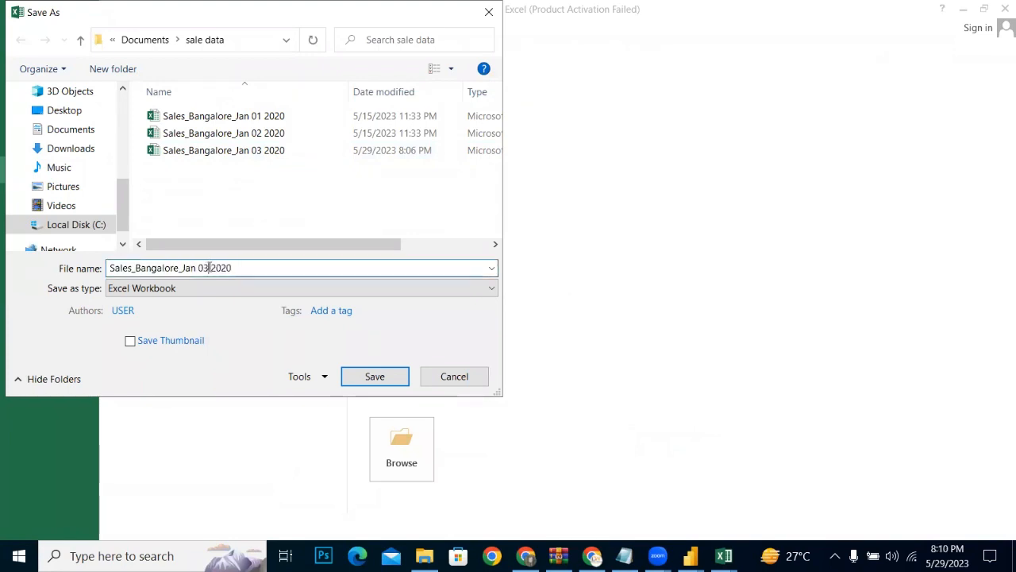
pyautogui.press('Return')
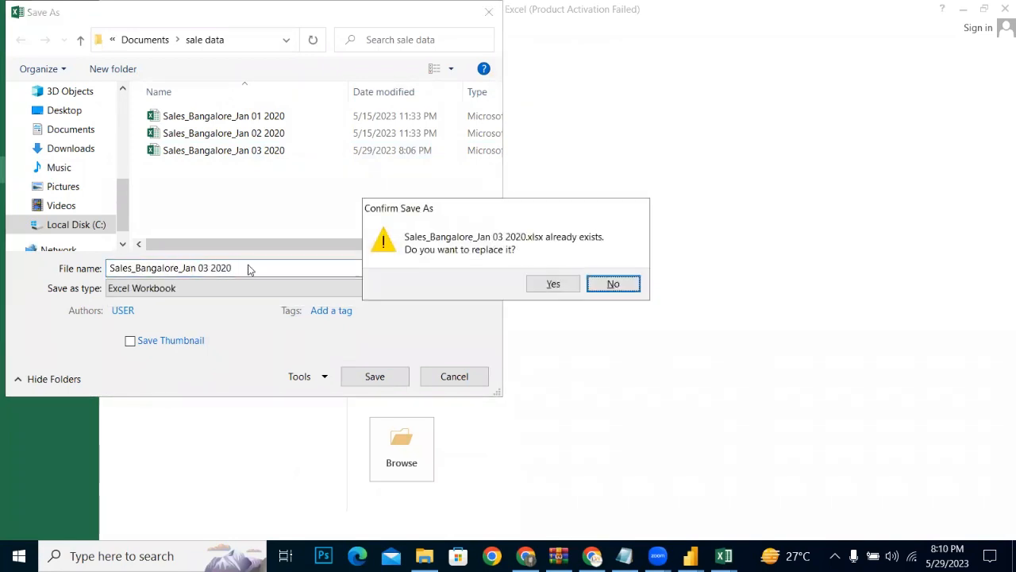
pyautogui.click(553, 284)
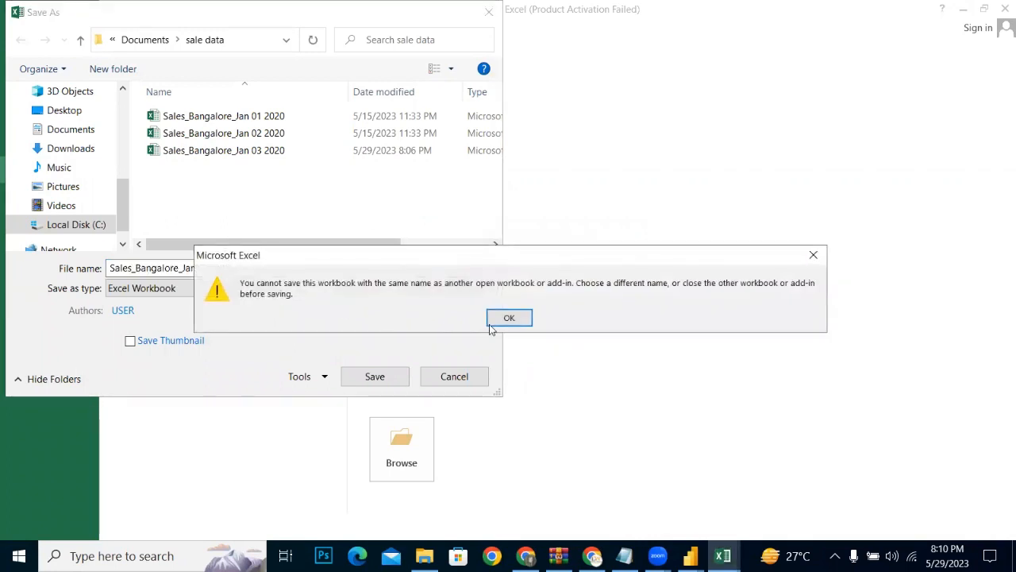
pyautogui.click(517, 316)
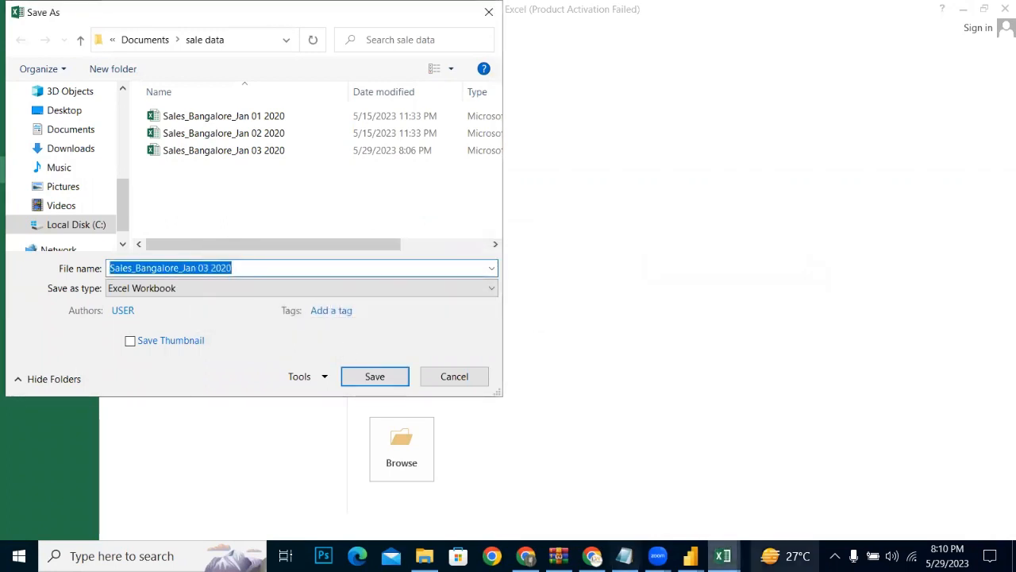
# Step: Cancel the pending save and close the open Sales_Bangalore_Jan 03 2020 workbook
pyautogui.click(723, 556)
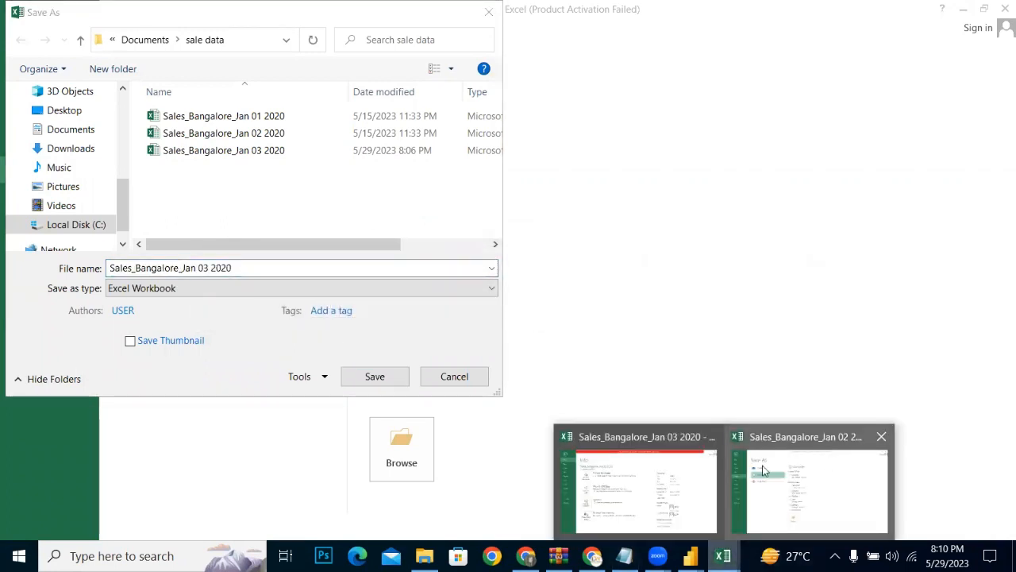
pyautogui.click(642, 470)
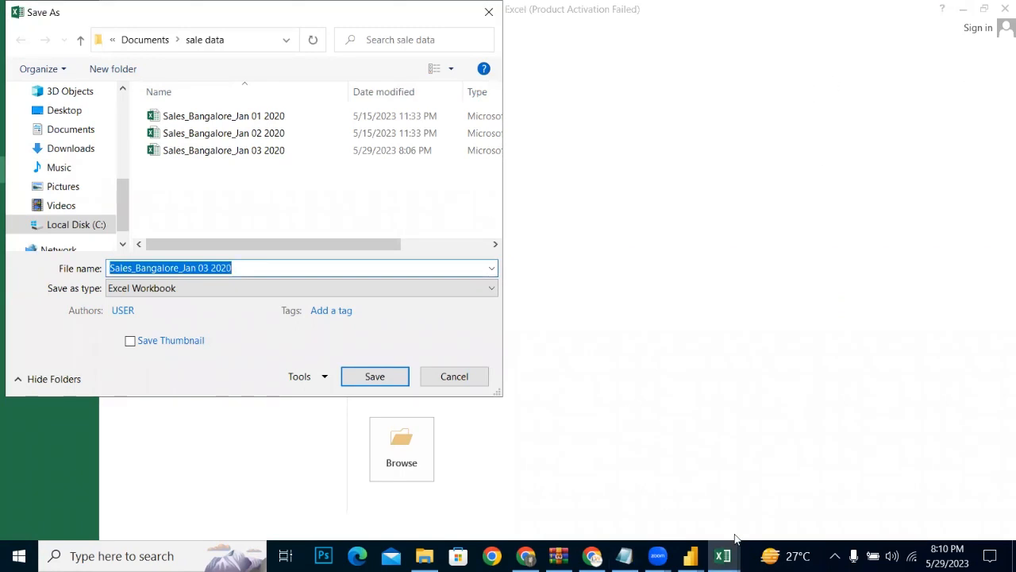
pyautogui.click(722, 556)
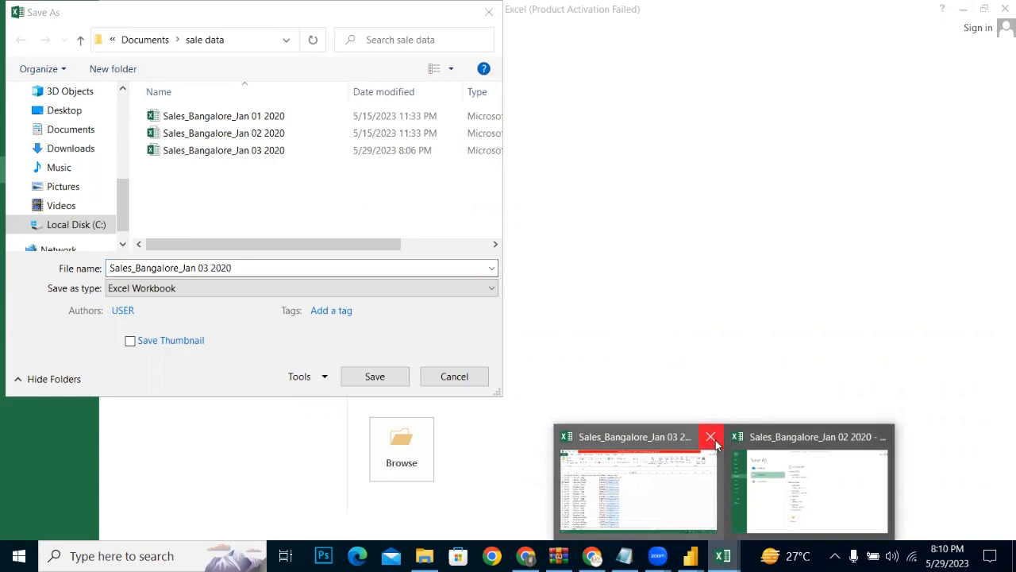
pyautogui.click(457, 378)
pyautogui.click(723, 556)
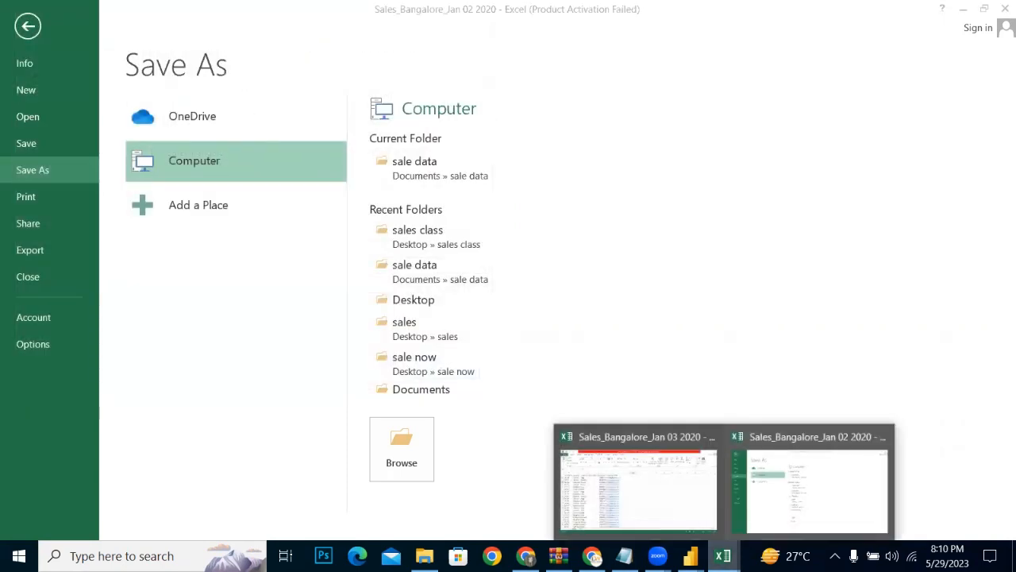
pyautogui.click(669, 481)
pyautogui.click(999, 7)
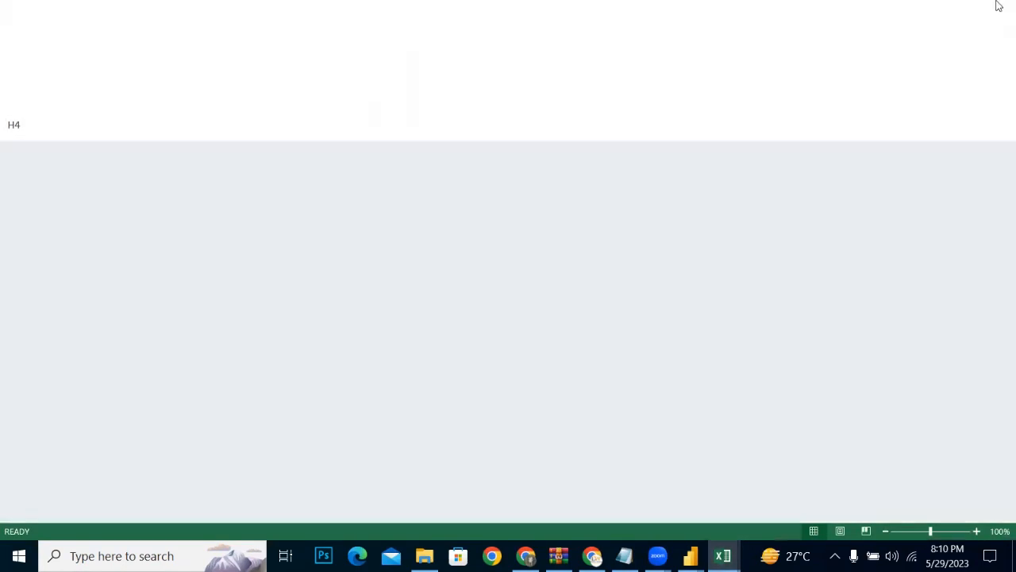
# Step: Save the Sales_Bangalore_Jan 02 2020 workbook as Sales_Bangalore_Jan 03 2020.xlsx in the sale data folder, replacing the existing file
pyautogui.click(724, 555)
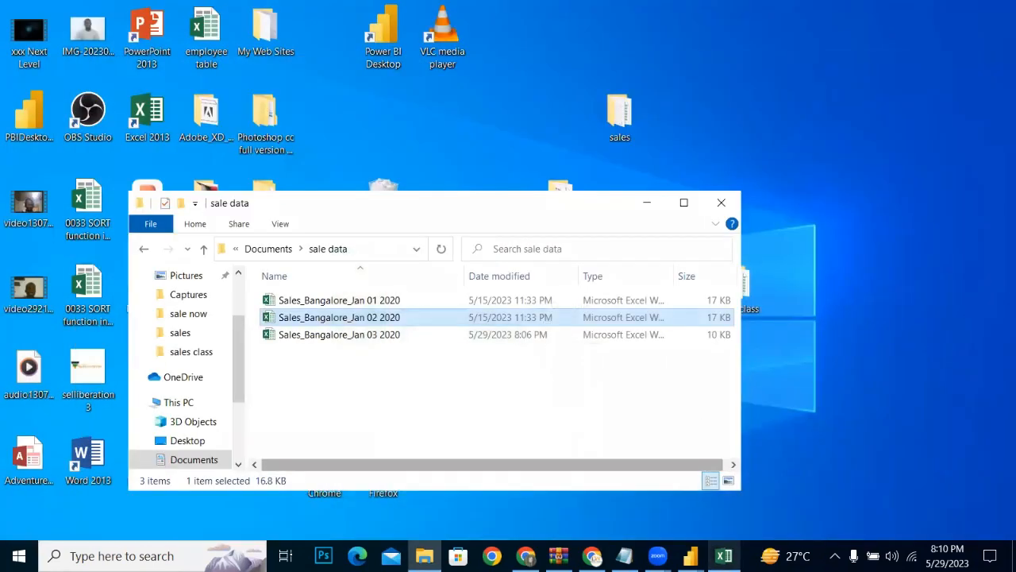
pyautogui.click(723, 556)
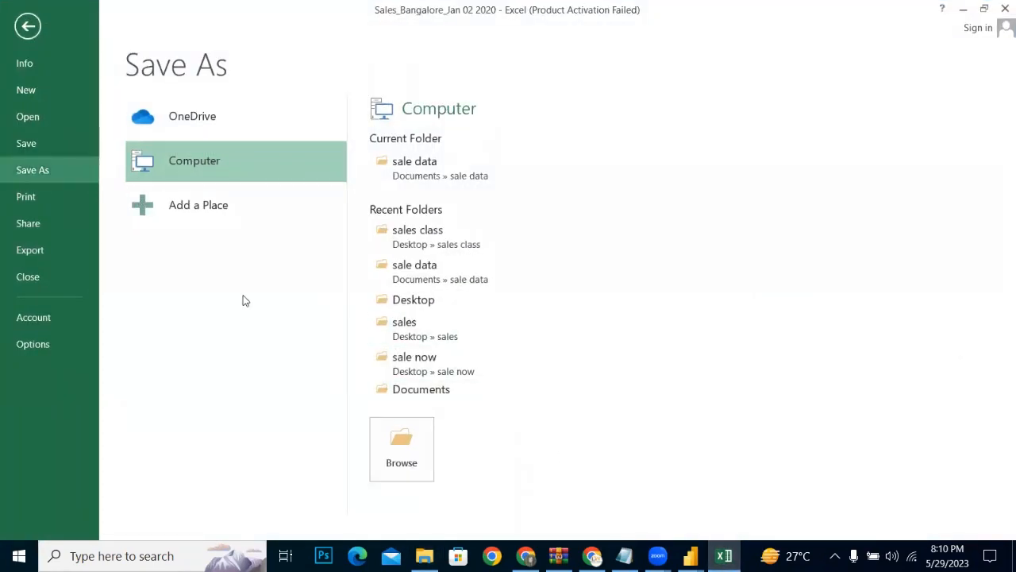
pyautogui.doubleClick(214, 161)
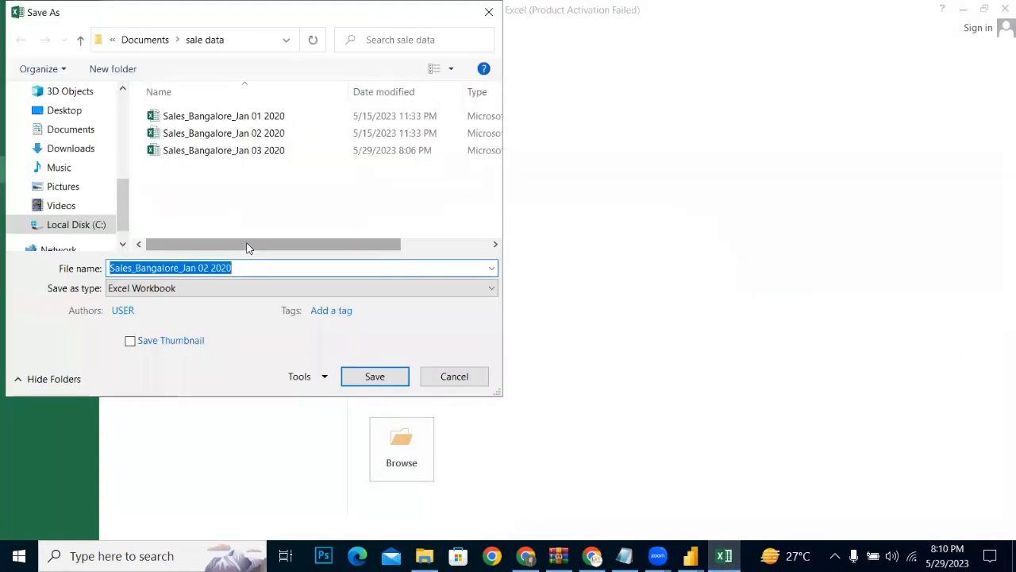
pyautogui.click(211, 267)
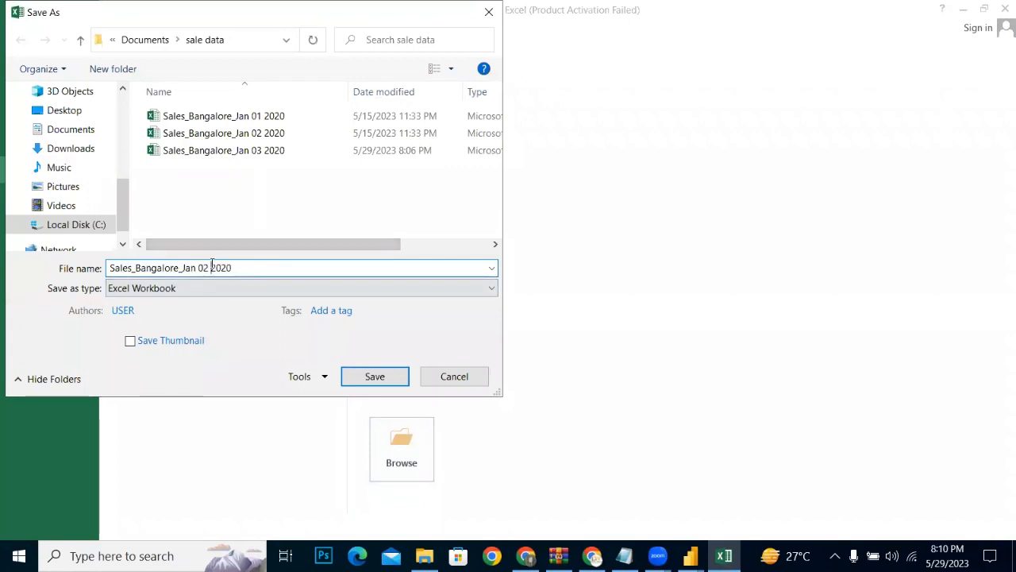
pyautogui.press('BackSpace')
pyautogui.press('BackSpace')
pyautogui.write('3')
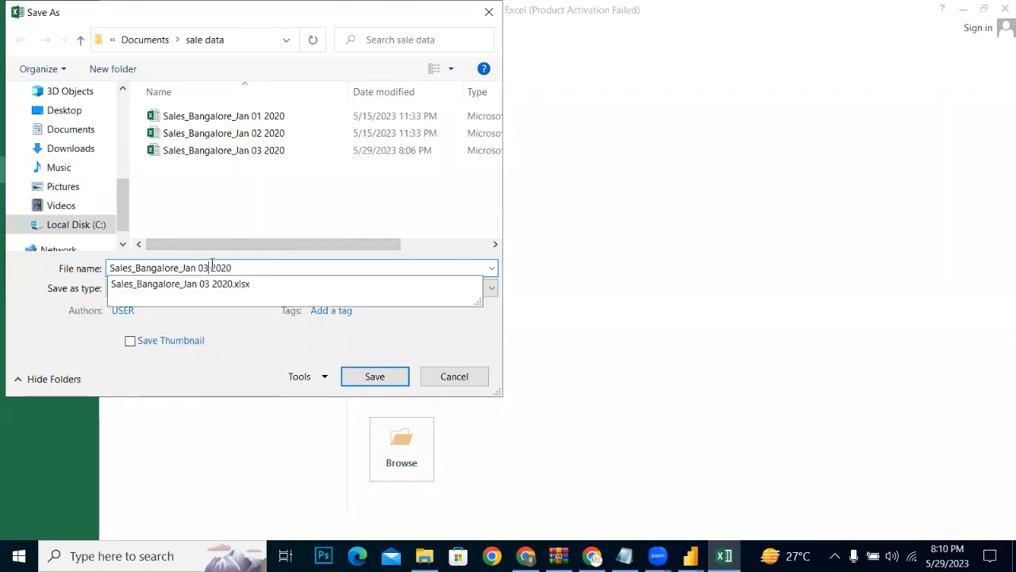
pyautogui.click(303, 286)
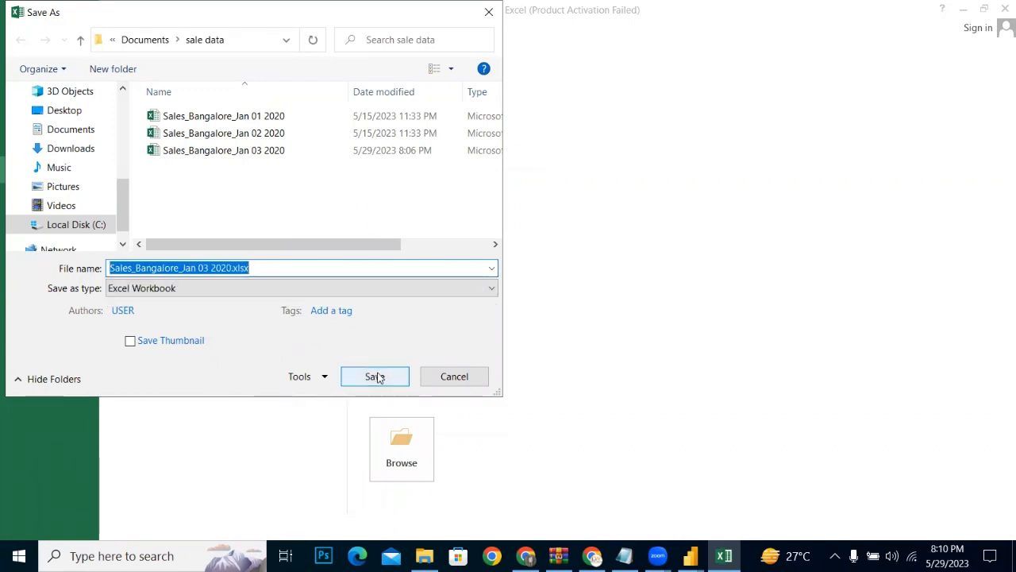
pyautogui.click(376, 377)
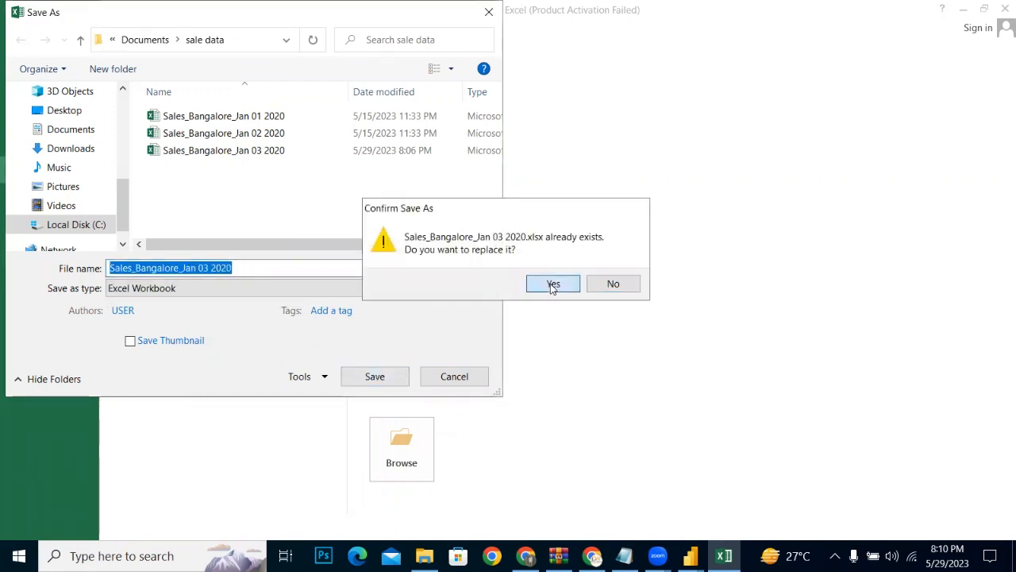
pyautogui.click(553, 285)
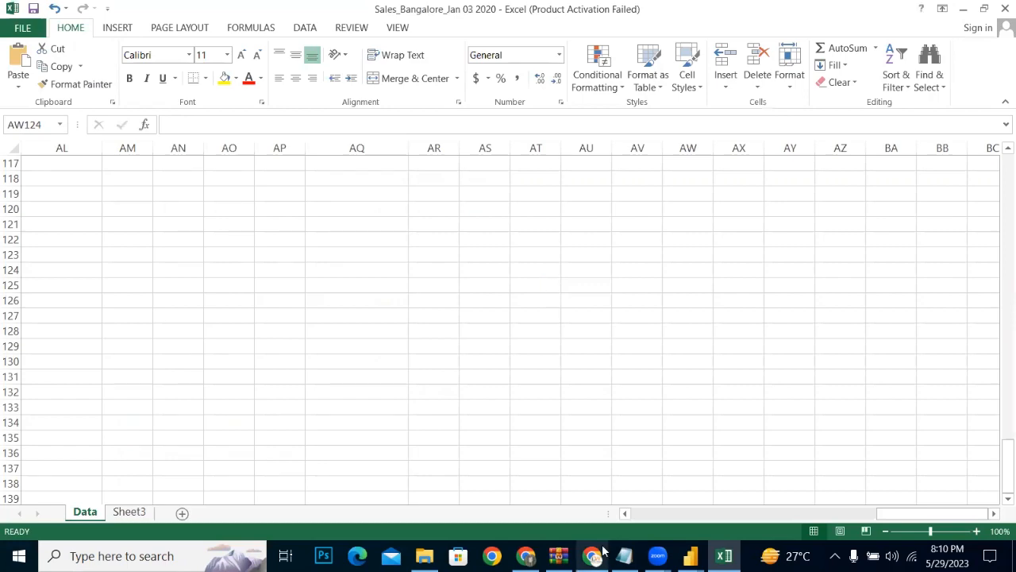
# Step: Switch to the Power Query Editor, refresh the sale data preview and review its rows down to the last one
pyautogui.moveTo(691, 556)
pyautogui.click(722, 516)
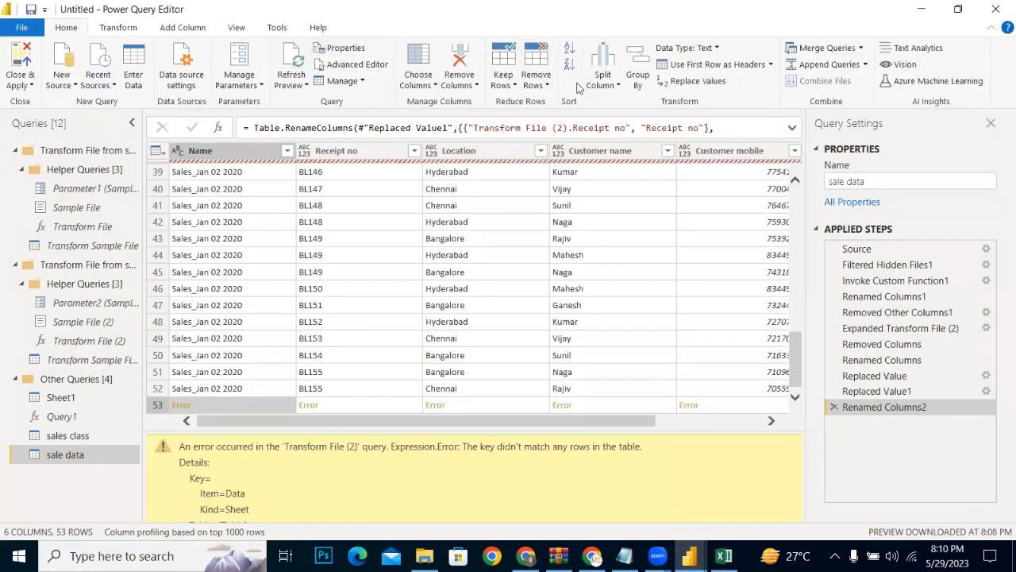
pyautogui.click(292, 70)
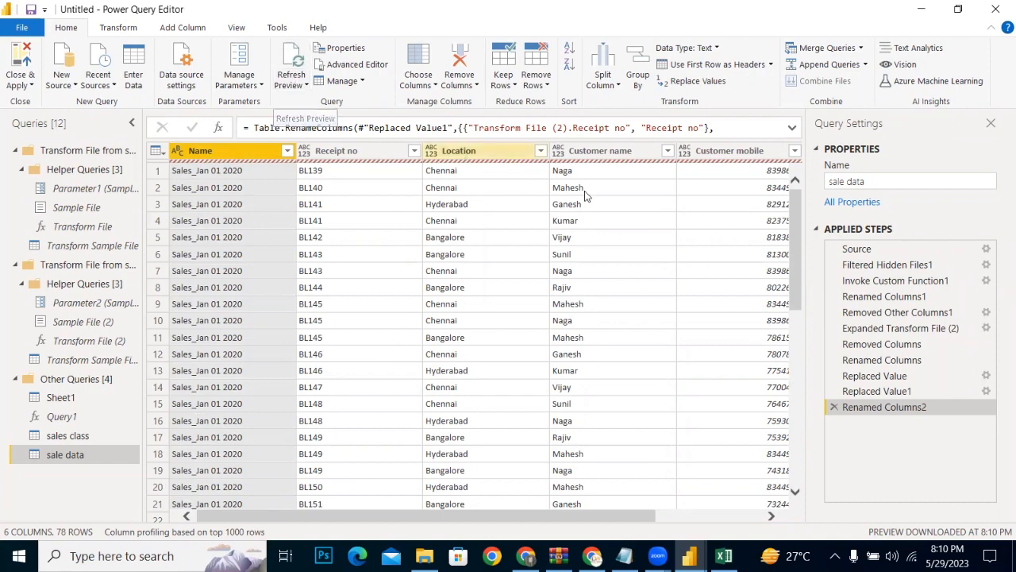
pyautogui.moveTo(795, 279); pyautogui.dragTo(804, 517)
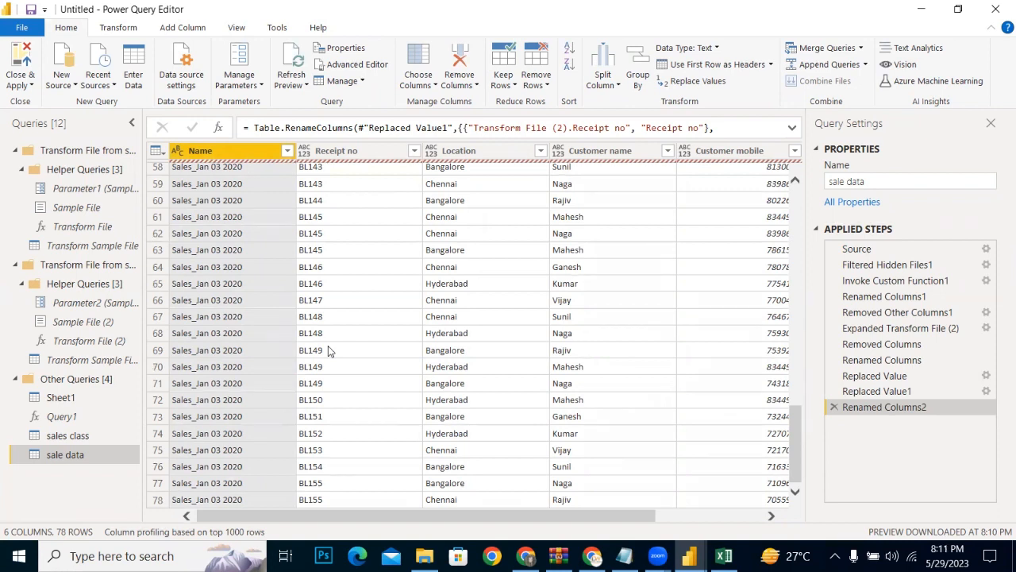
# Step: Close the Power Query Editor applying the query changes, and refresh the report data in Power BI Desktop
pyautogui.click(14, 82)
pyautogui.click(34, 106)
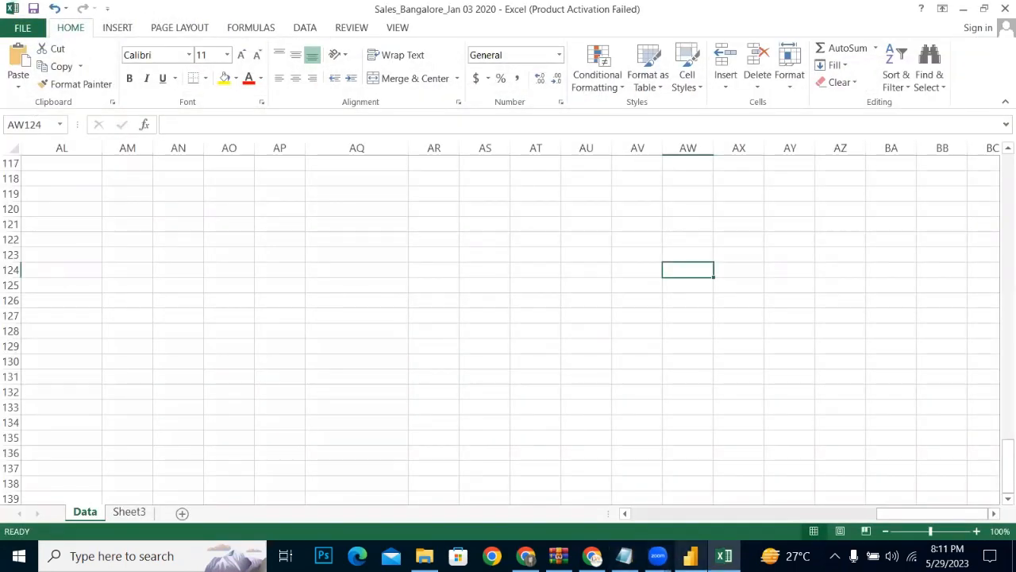
pyautogui.click(690, 555)
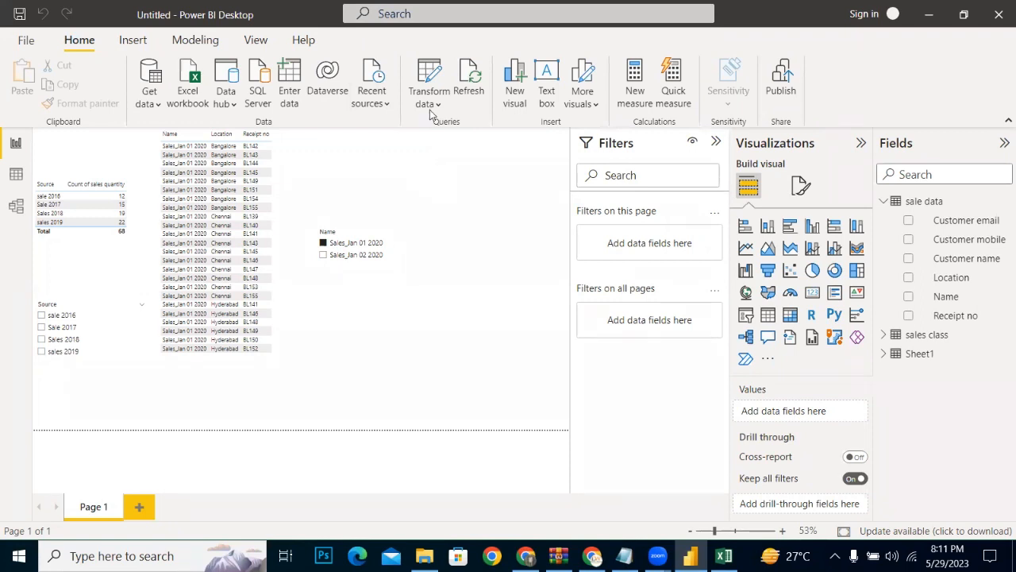
pyautogui.click(477, 92)
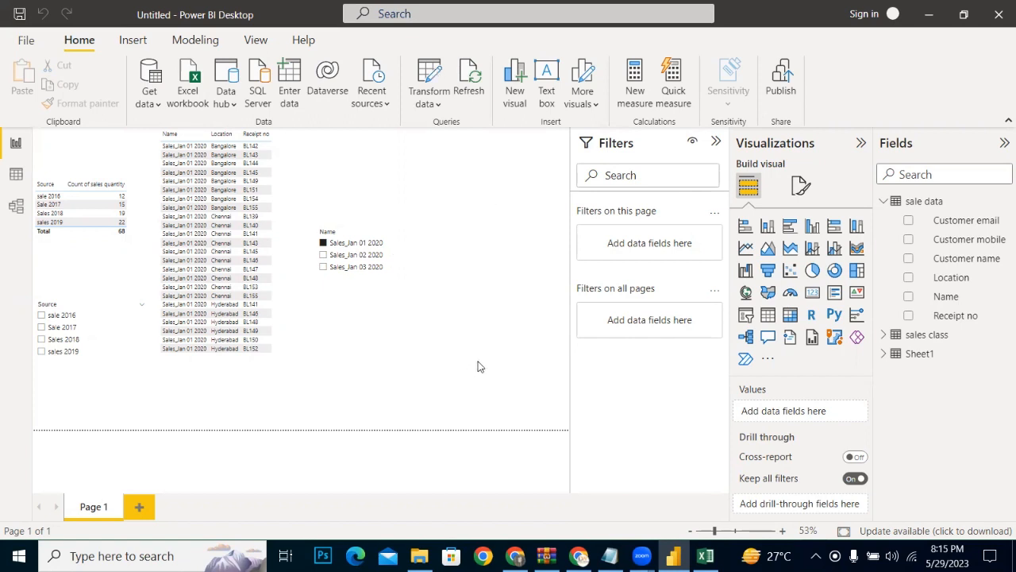
pyautogui.moveTo(674, 558)
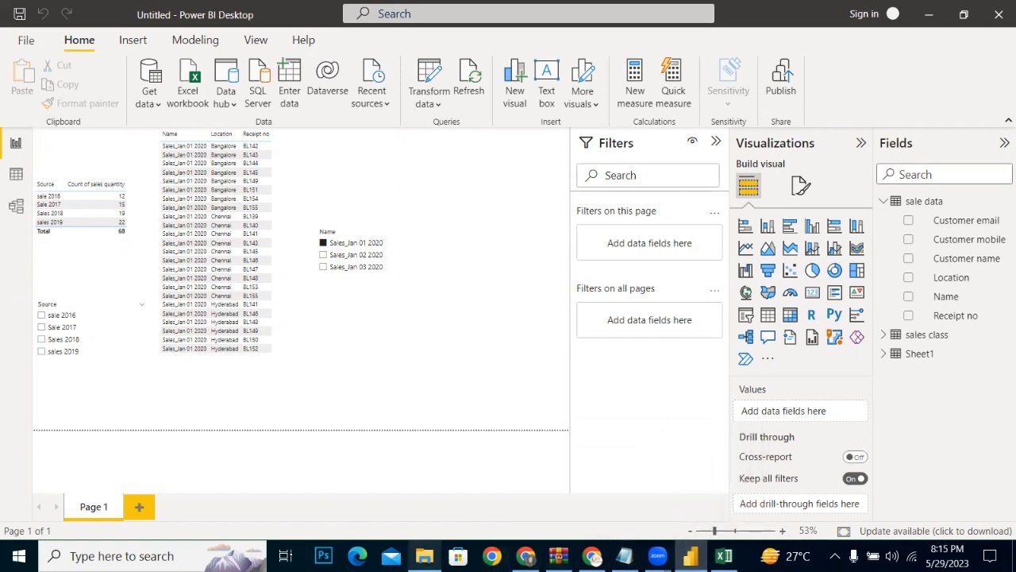
pyautogui.moveTo(424, 556)
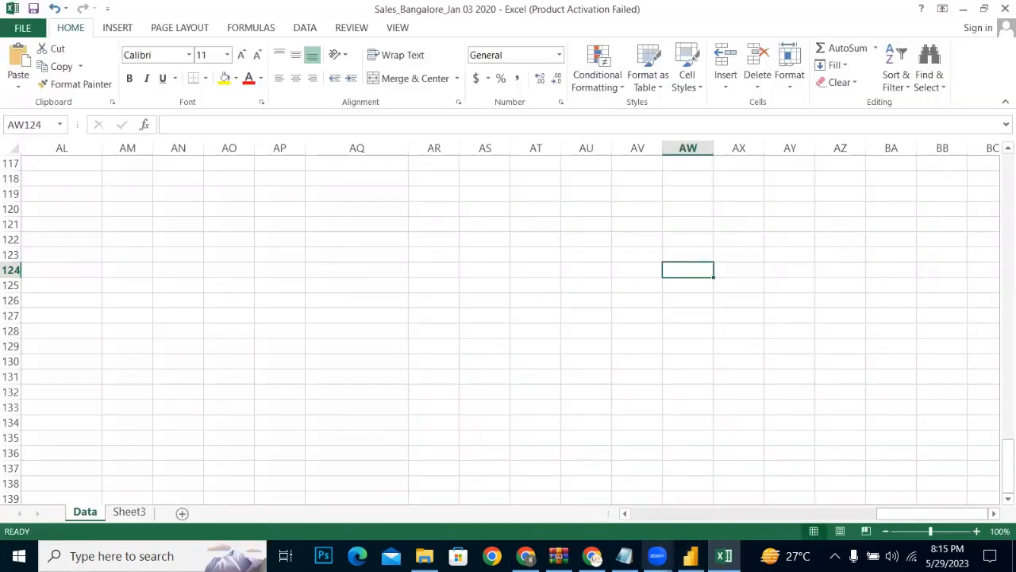
pyautogui.click(691, 556)
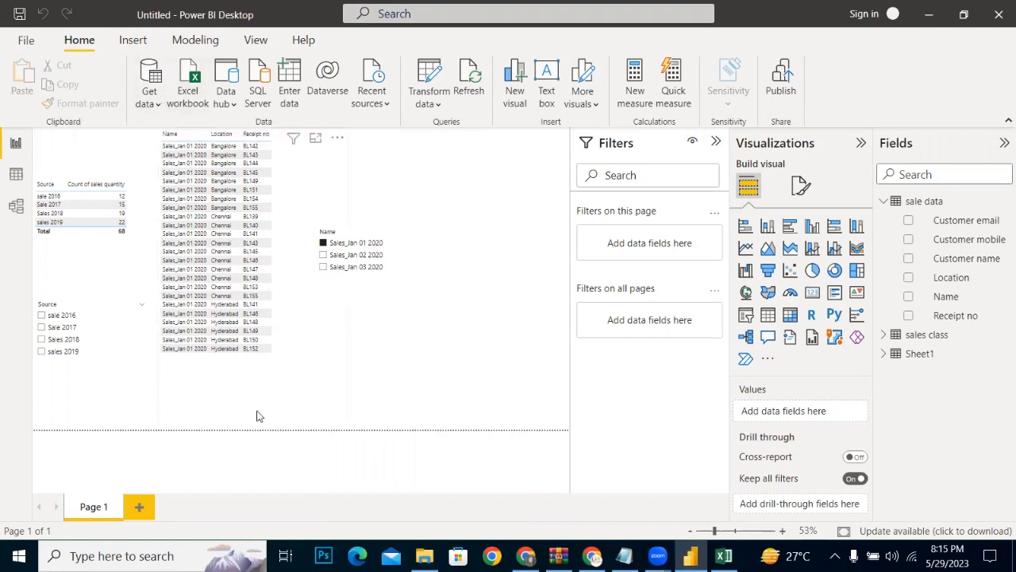
pyautogui.click(424, 556)
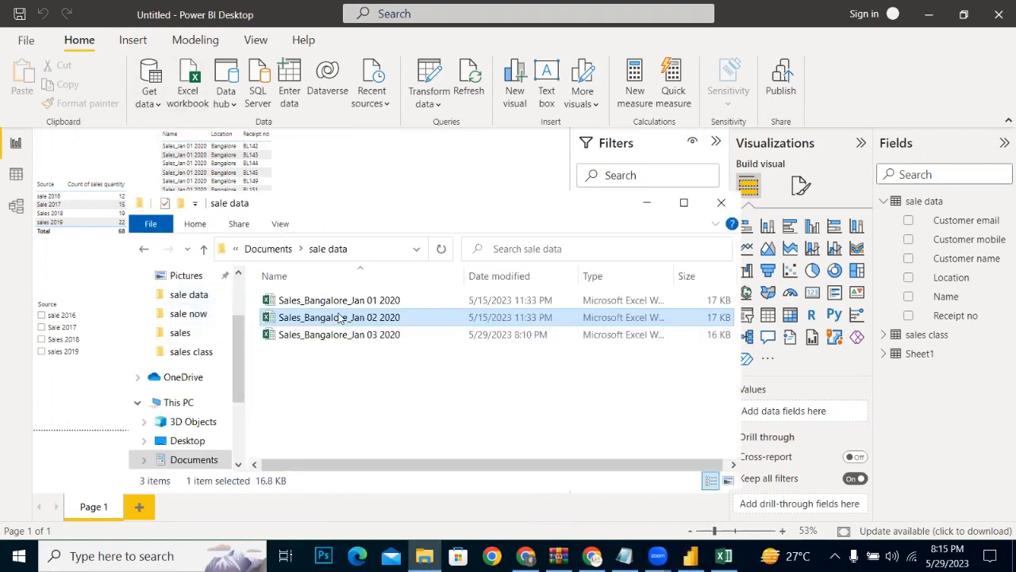
pyautogui.click(683, 202)
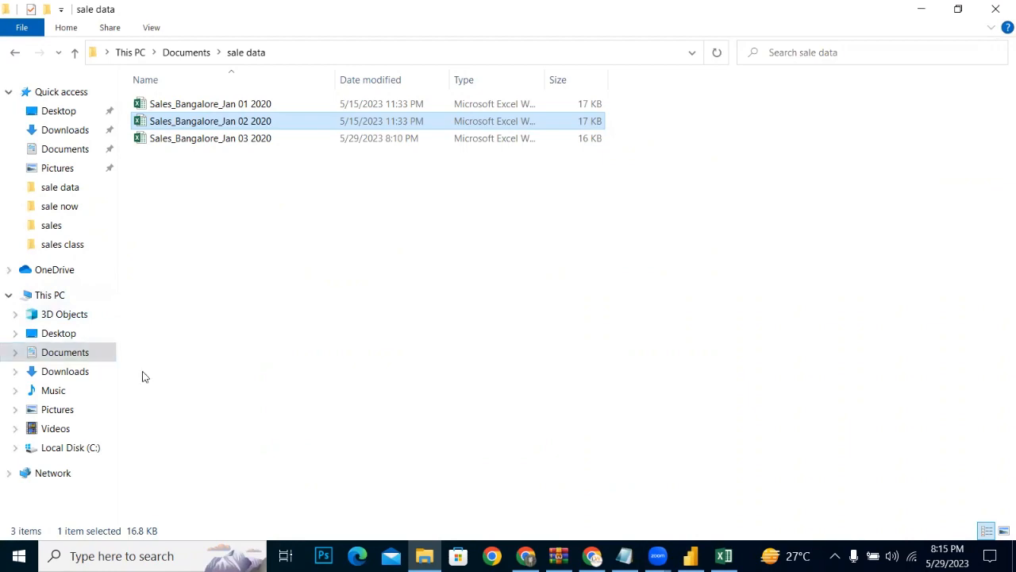
pyautogui.click(921, 9)
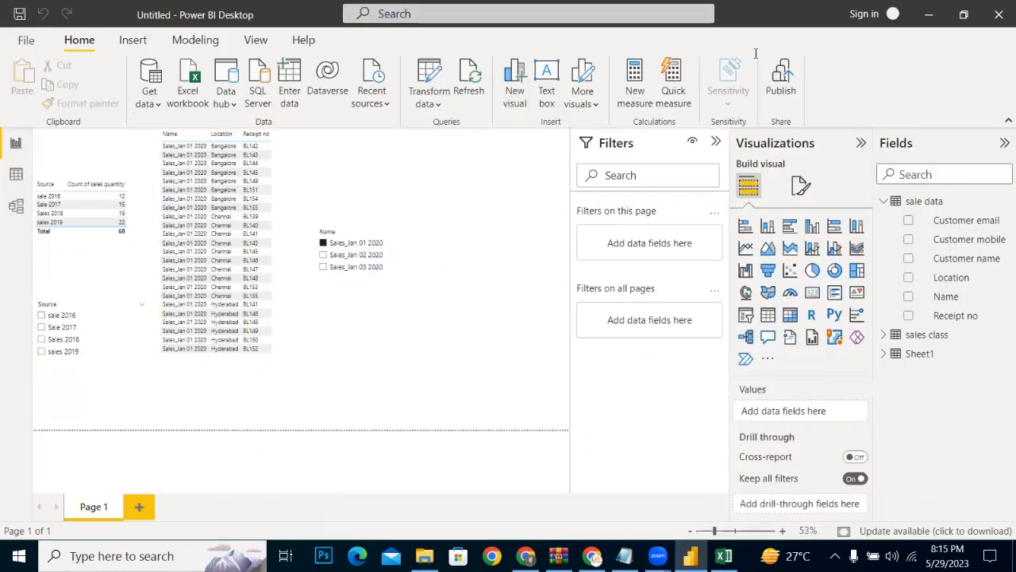
pyautogui.click(929, 14)
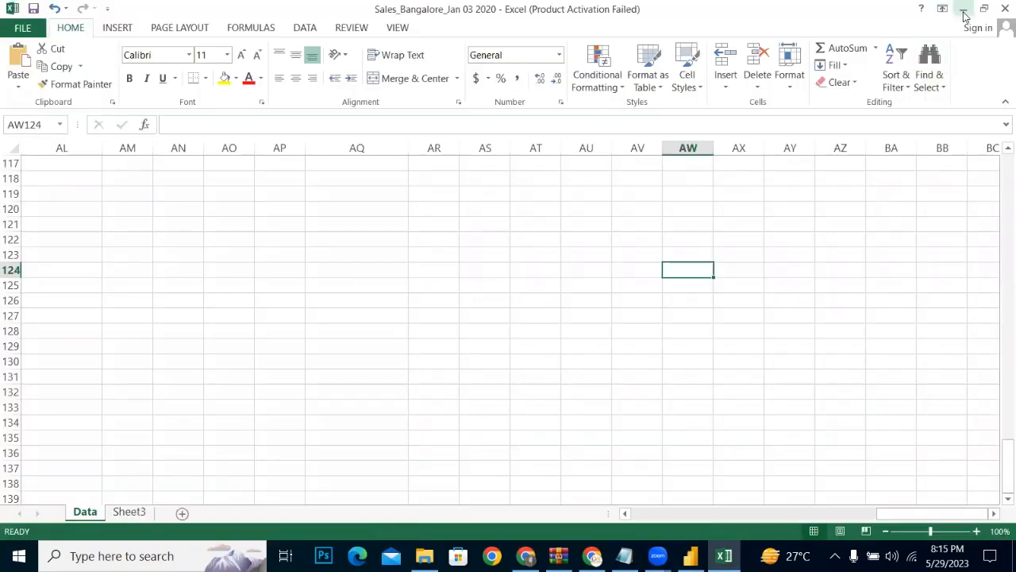
pyautogui.click(964, 8)
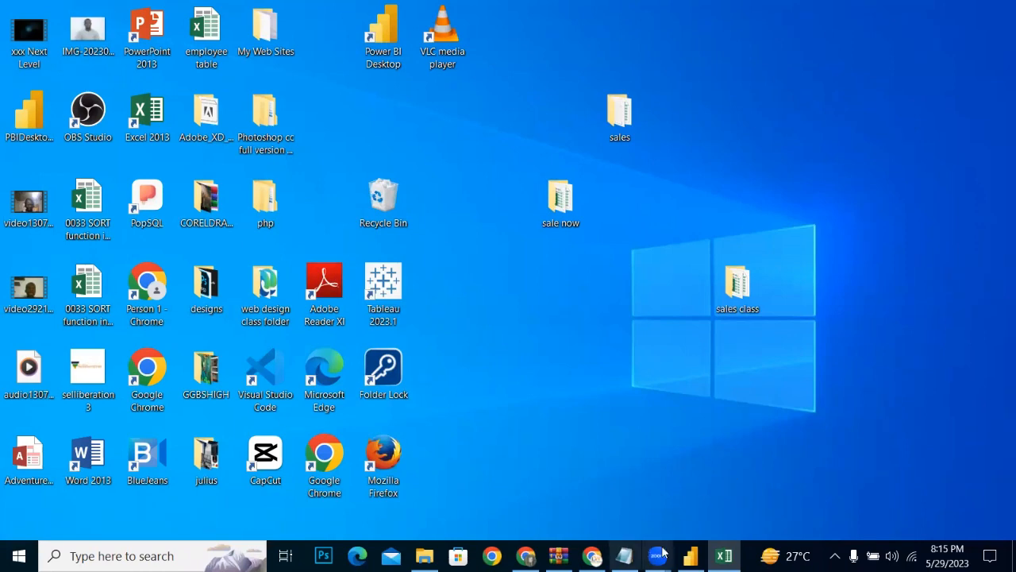
# Step: Import Sheet1 of the sales 2016 workbook from the Desktop's sale now folder into Power BI, opening it for transformation in the Power Query Editor
pyautogui.click(690, 556)
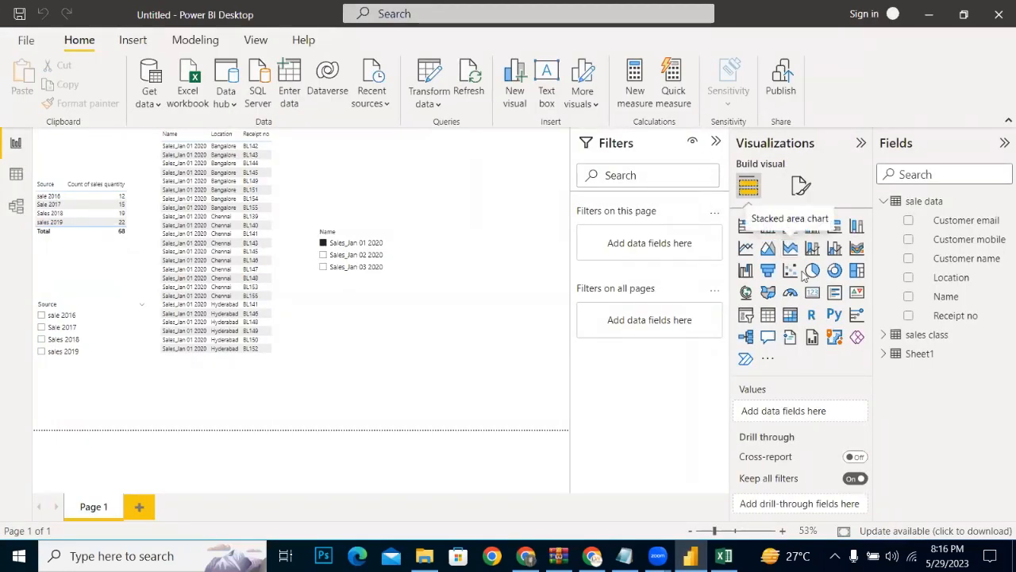
pyautogui.click(201, 104)
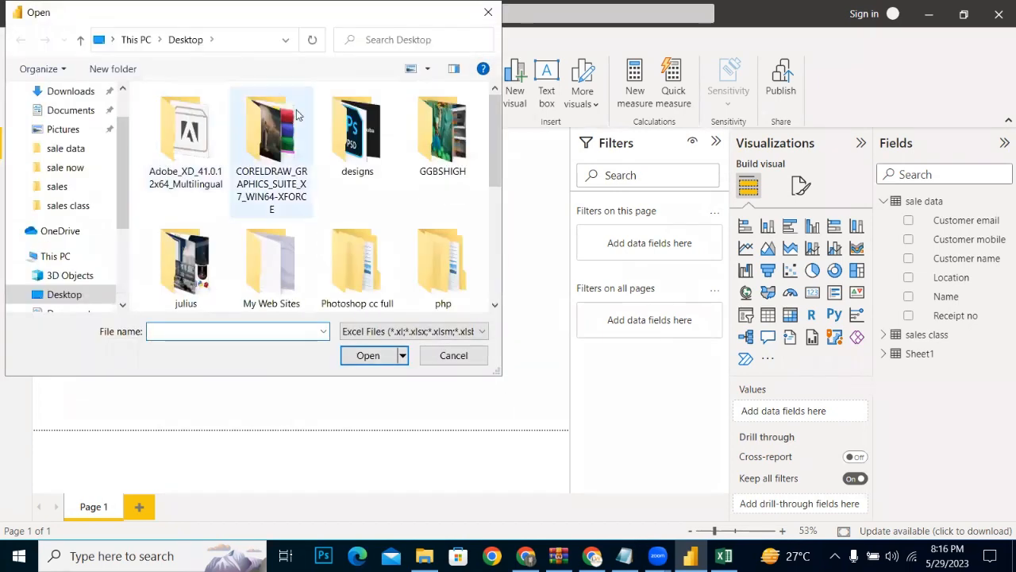
pyautogui.moveTo(493, 153); pyautogui.dragTo(494, 262)
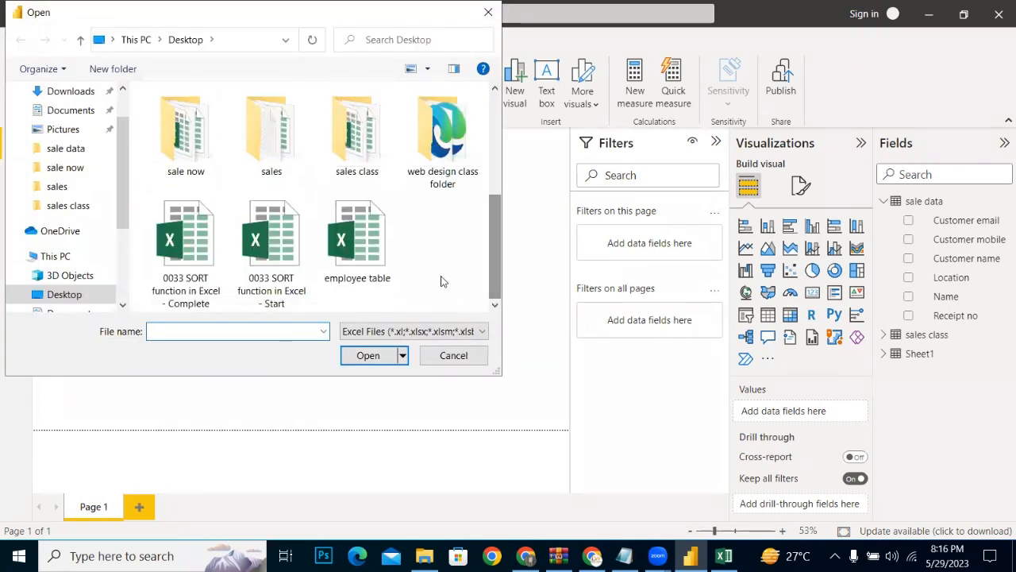
pyautogui.doubleClick(343, 146)
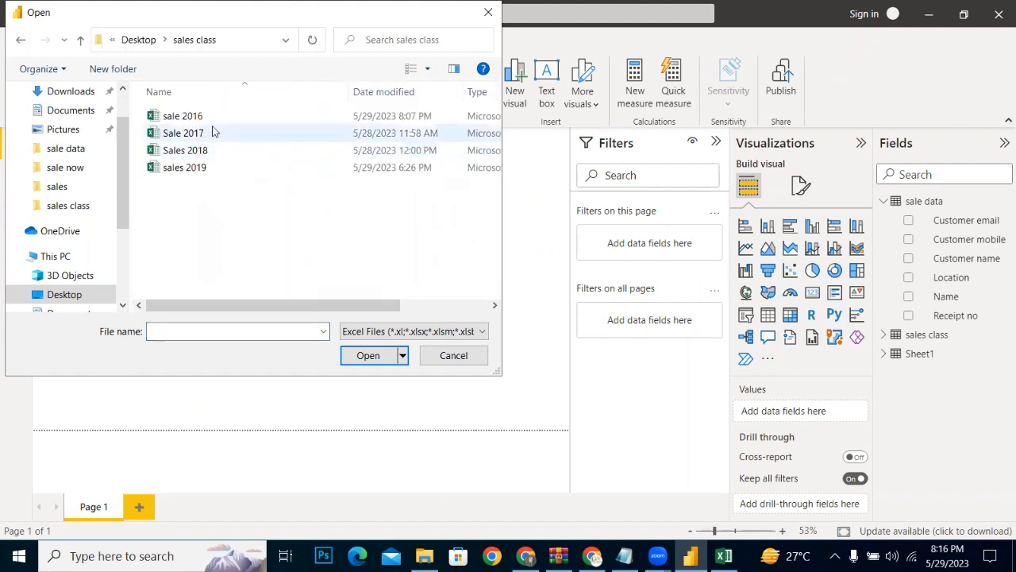
pyautogui.click(20, 39)
pyautogui.doubleClick(184, 251)
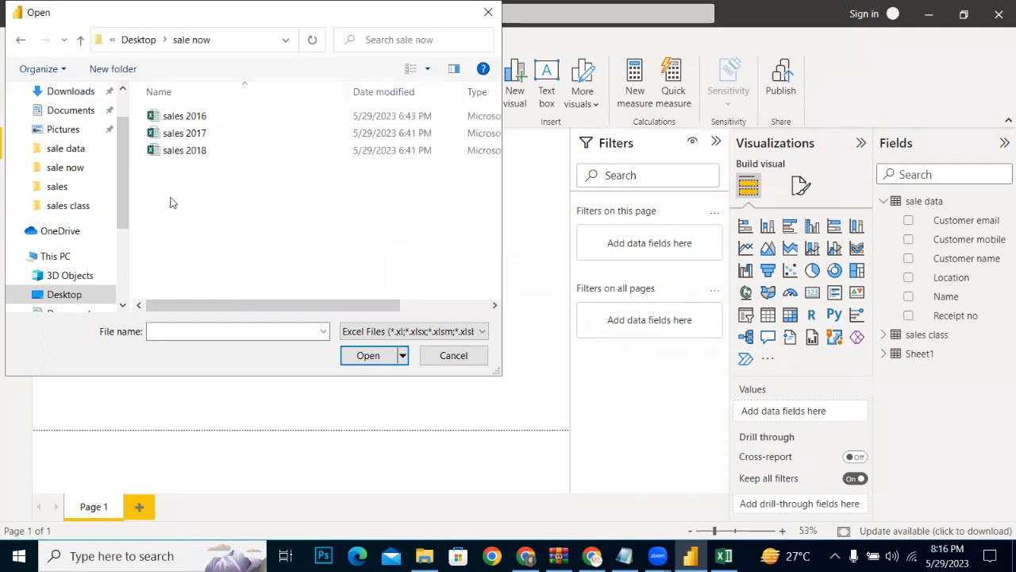
pyautogui.click(169, 132)
pyautogui.click(167, 117)
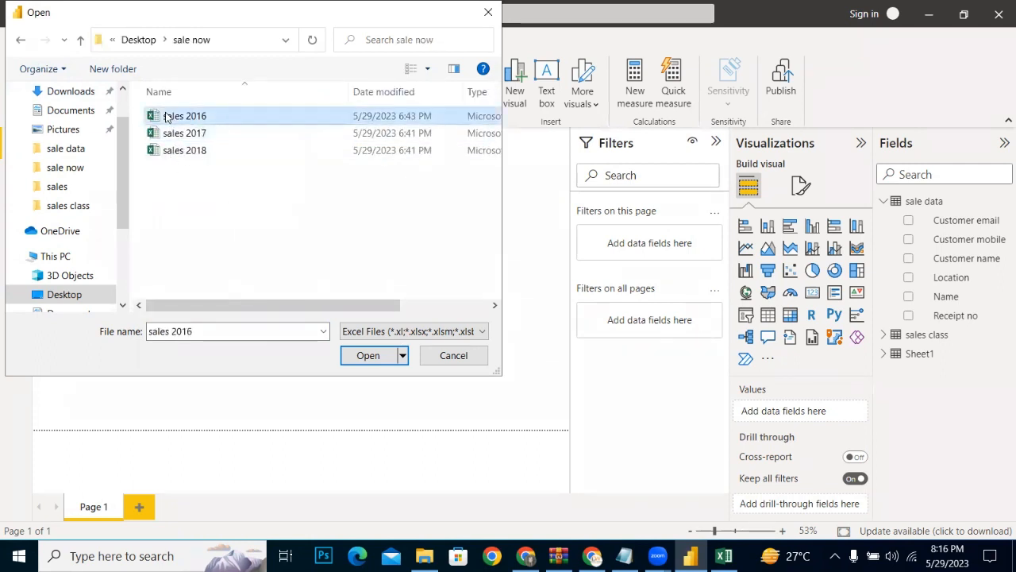
pyautogui.click(364, 356)
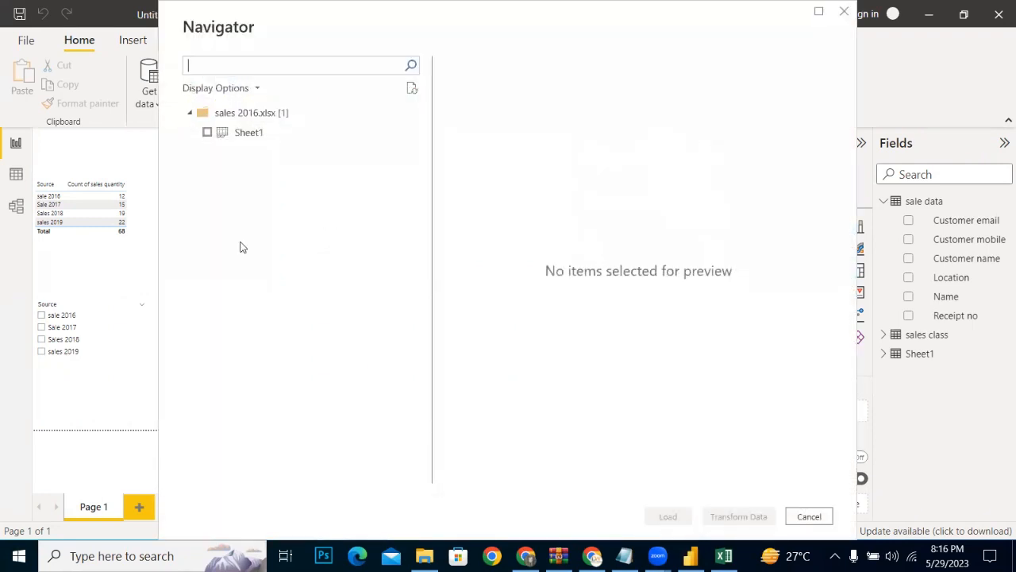
pyautogui.click(209, 134)
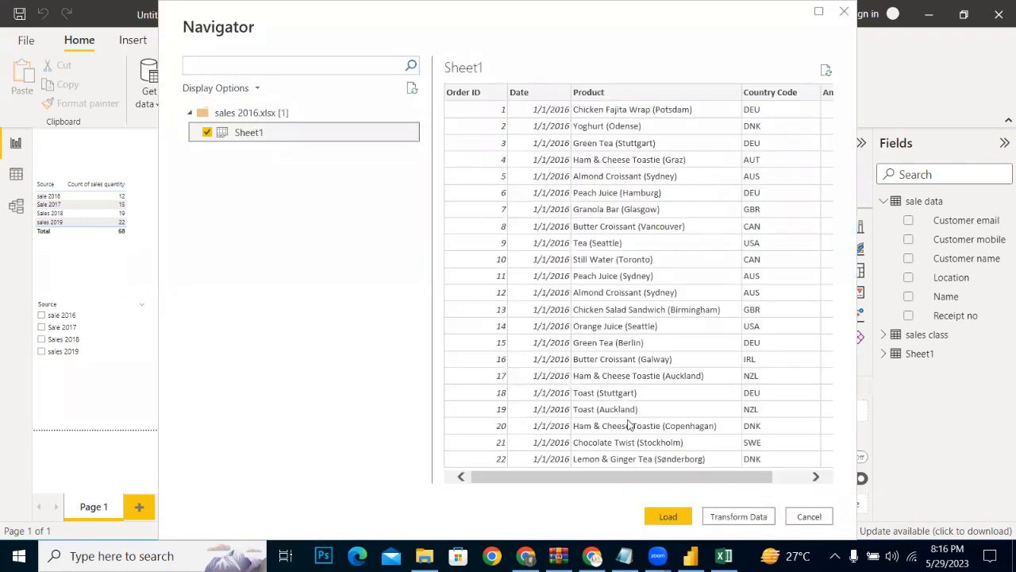
pyautogui.click(737, 517)
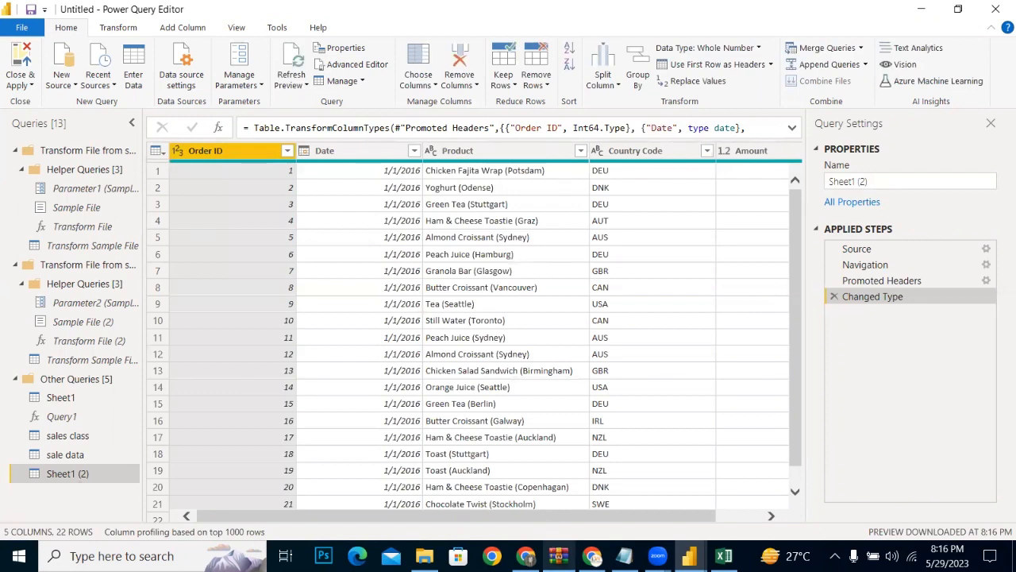
# Step: Add Sheet1 of the sales 2017 workbook from the sale now folder as a new source query
pyautogui.moveTo(689, 556)
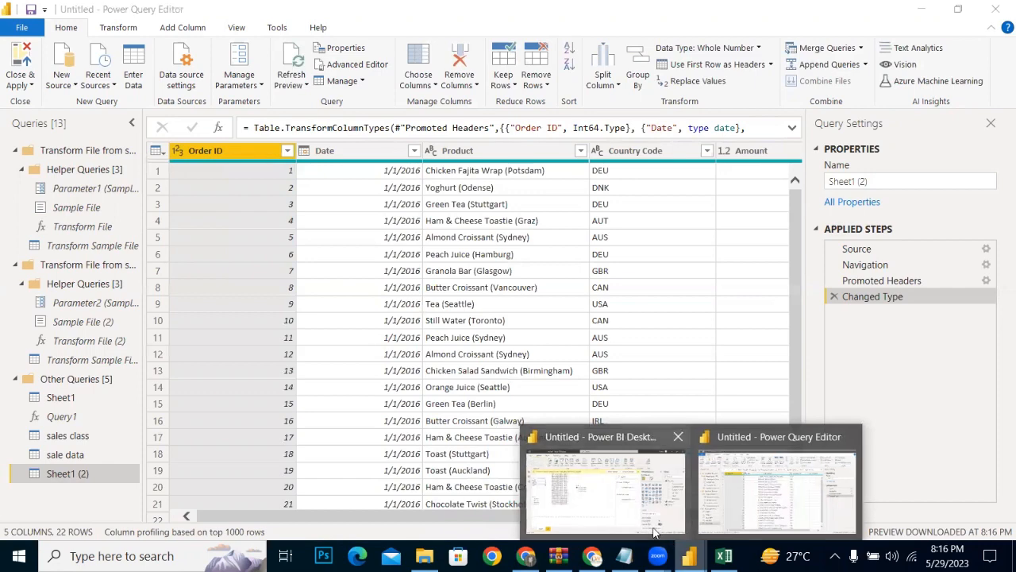
pyautogui.click(64, 76)
pyautogui.click(89, 138)
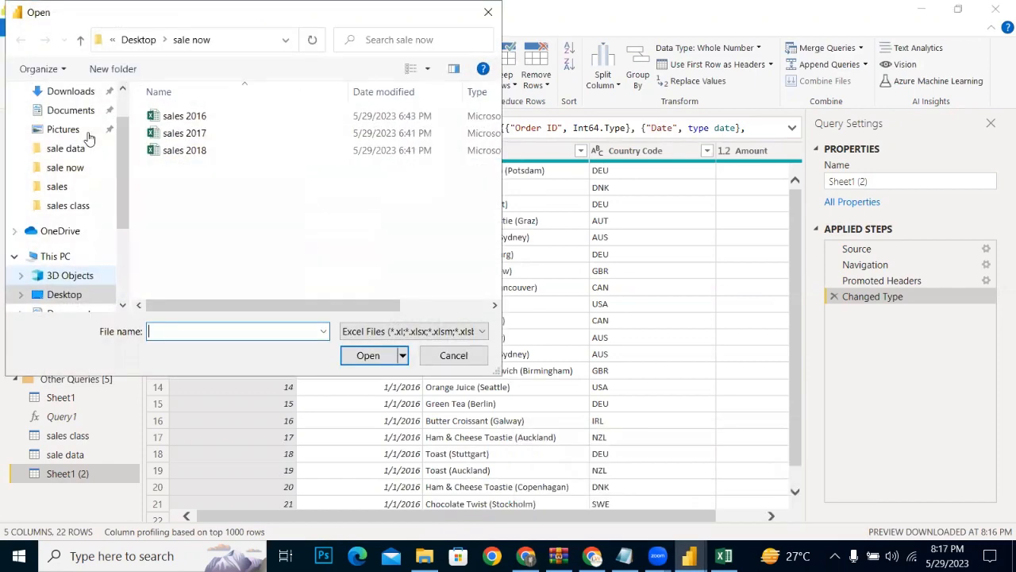
pyautogui.click(171, 133)
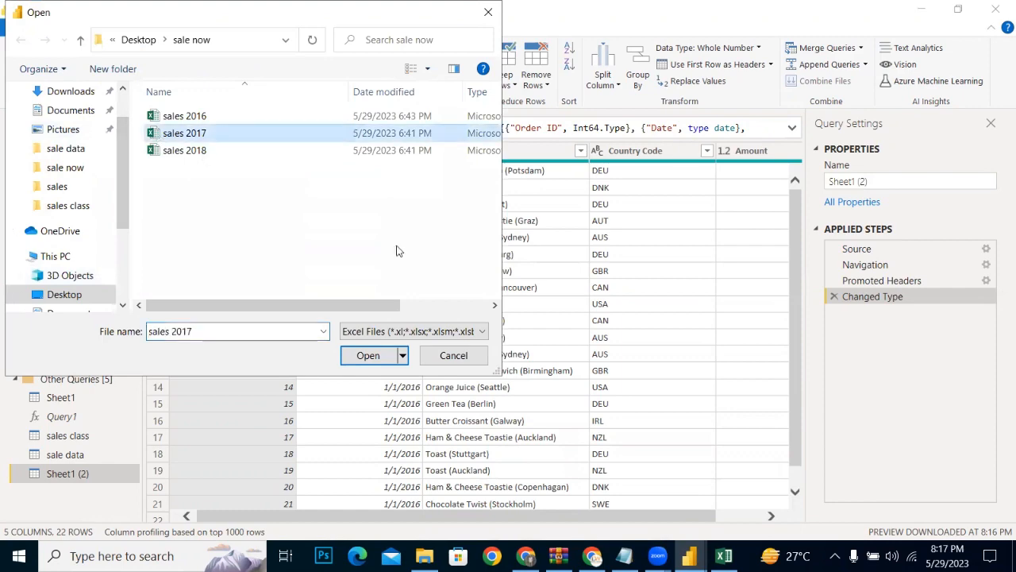
pyautogui.click(366, 357)
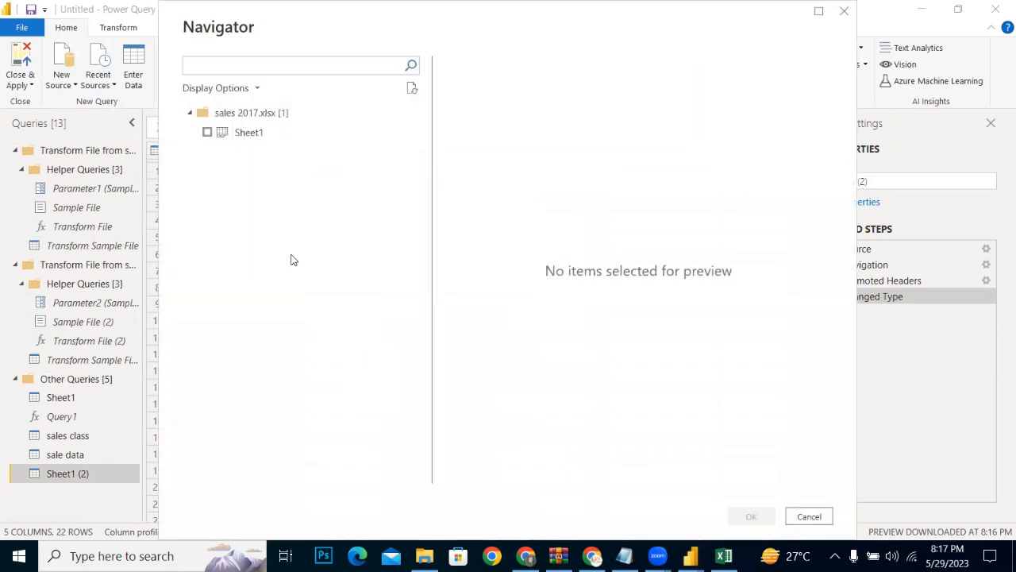
pyautogui.click(208, 133)
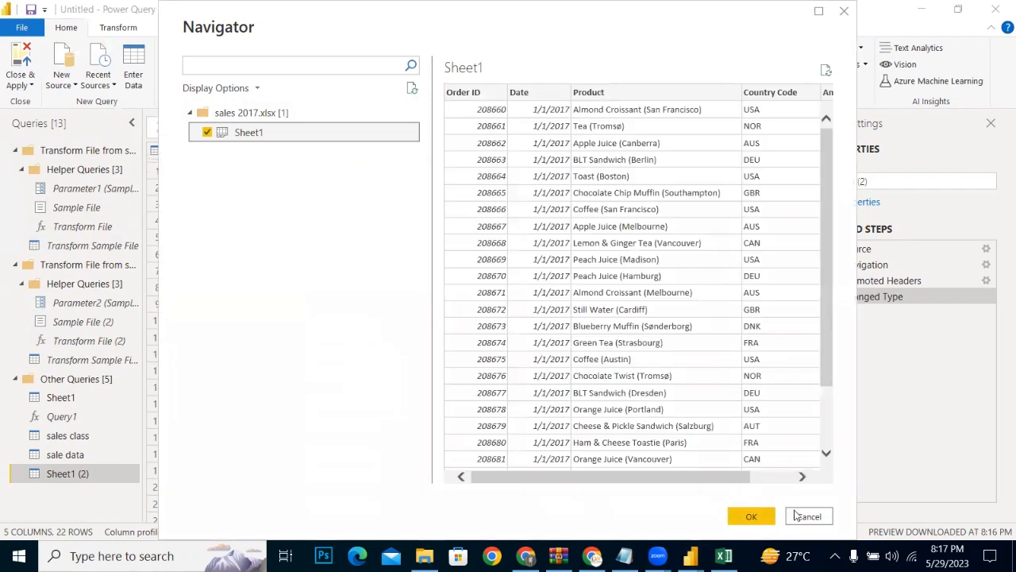
pyautogui.click(751, 516)
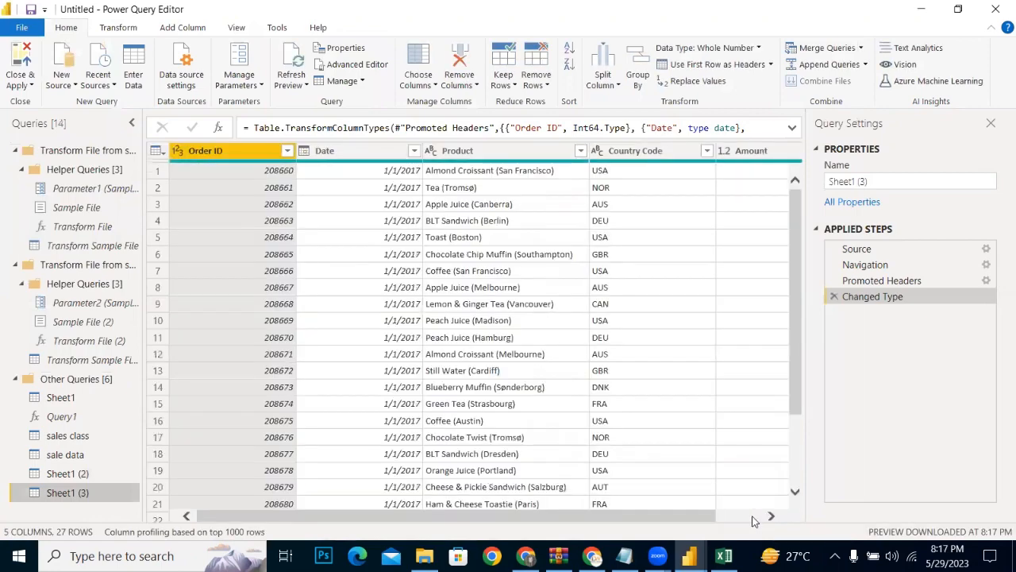
# Step: Compare the 2016 and 2017 queries, and append Sheet1 (3) to Sheet1 (2) with the two-tables option
pyautogui.click(70, 478)
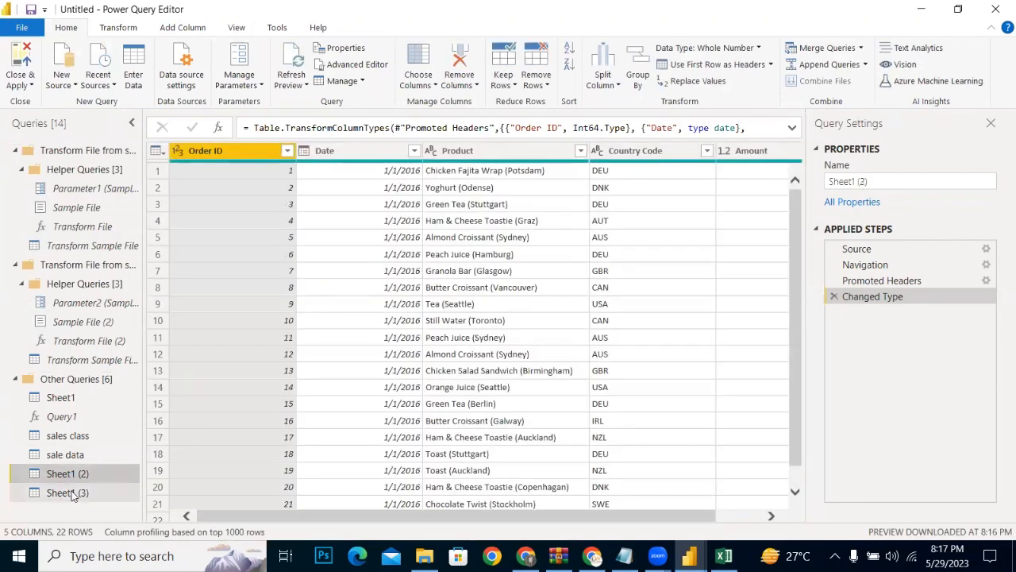
pyautogui.click(69, 492)
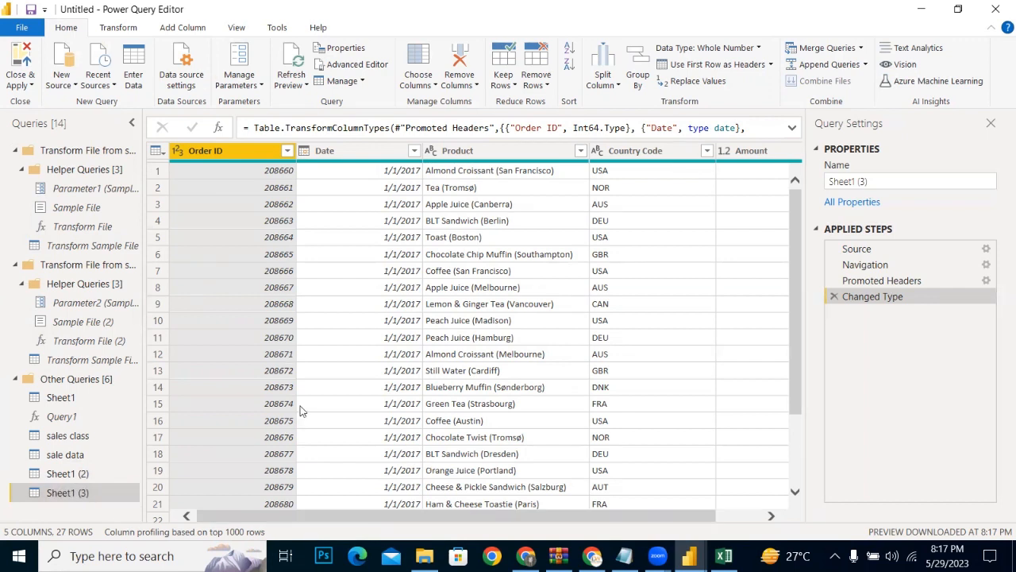
pyautogui.click(60, 473)
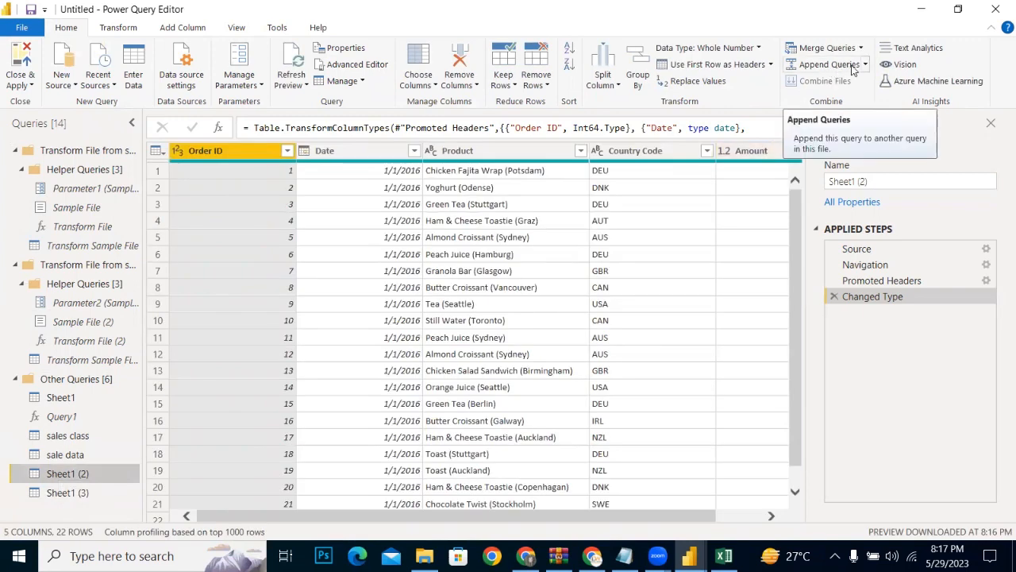
pyautogui.click(865, 67)
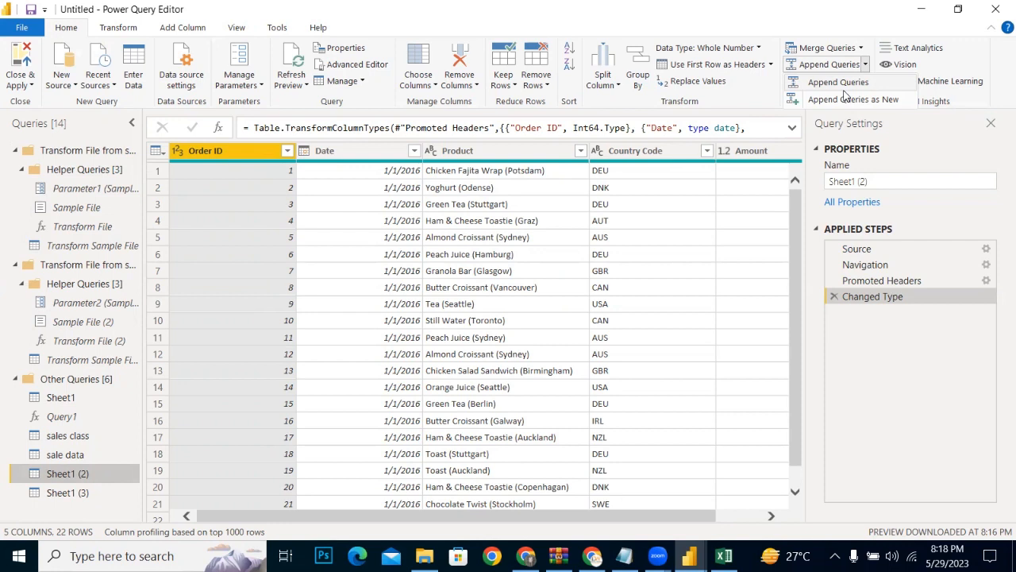
pyautogui.click(848, 98)
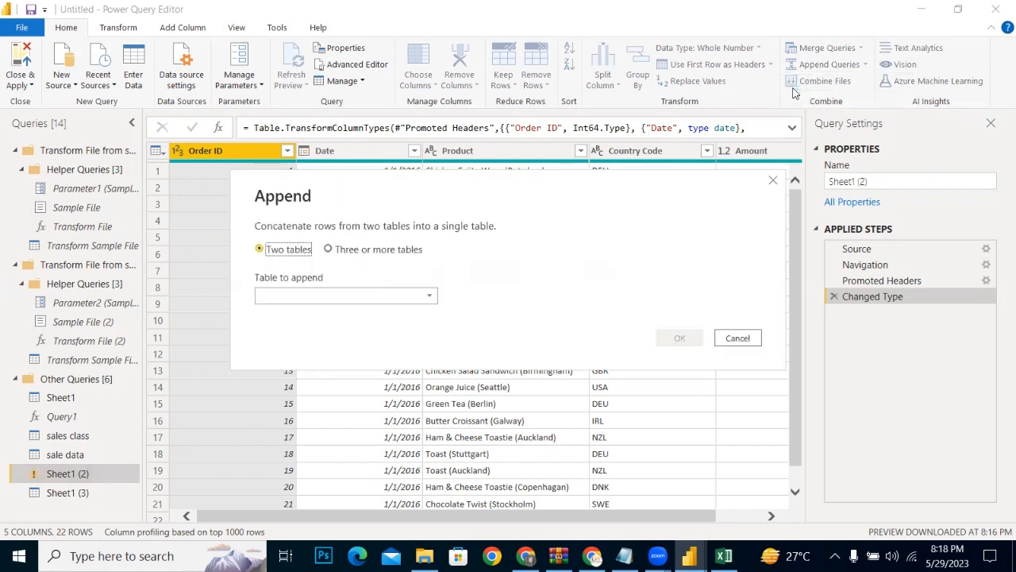
pyautogui.click(329, 256)
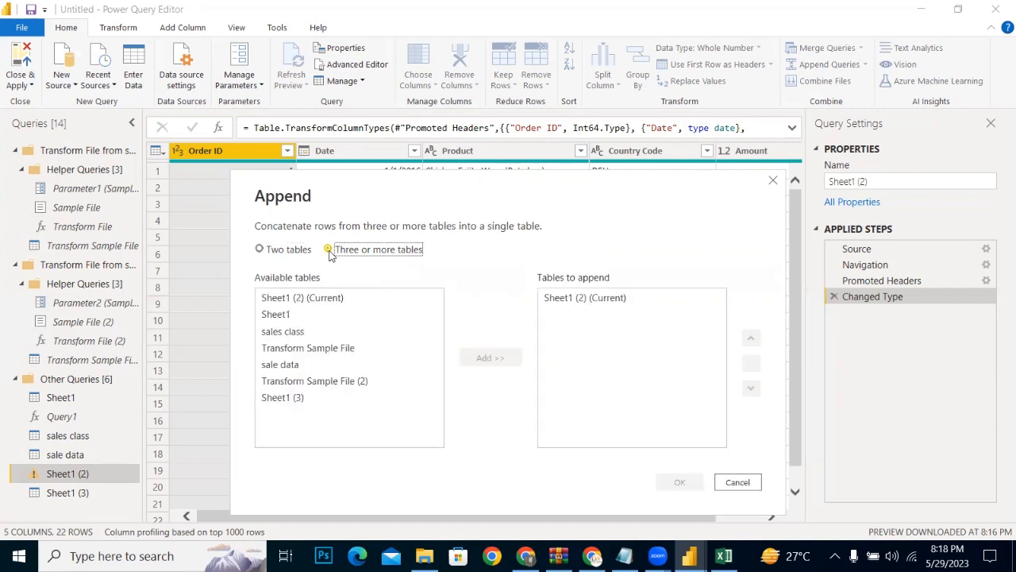
pyautogui.click(266, 251)
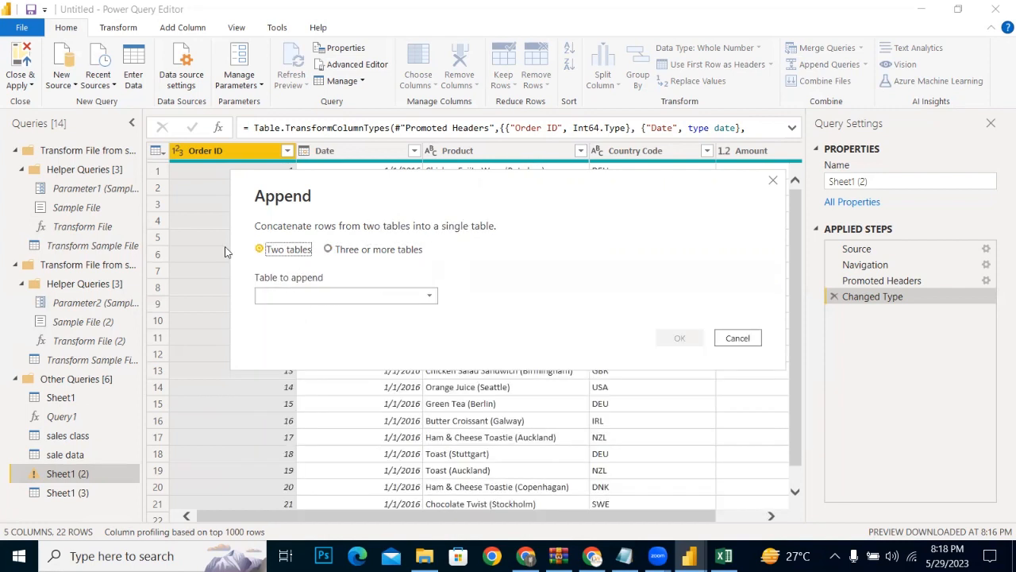
pyautogui.click(425, 296)
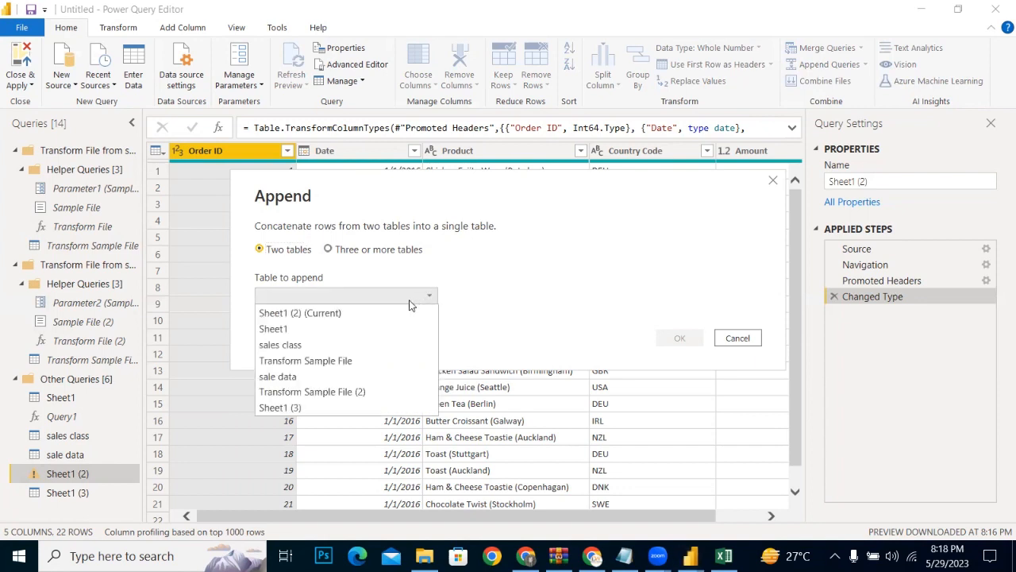
pyautogui.click(292, 407)
pyautogui.click(674, 339)
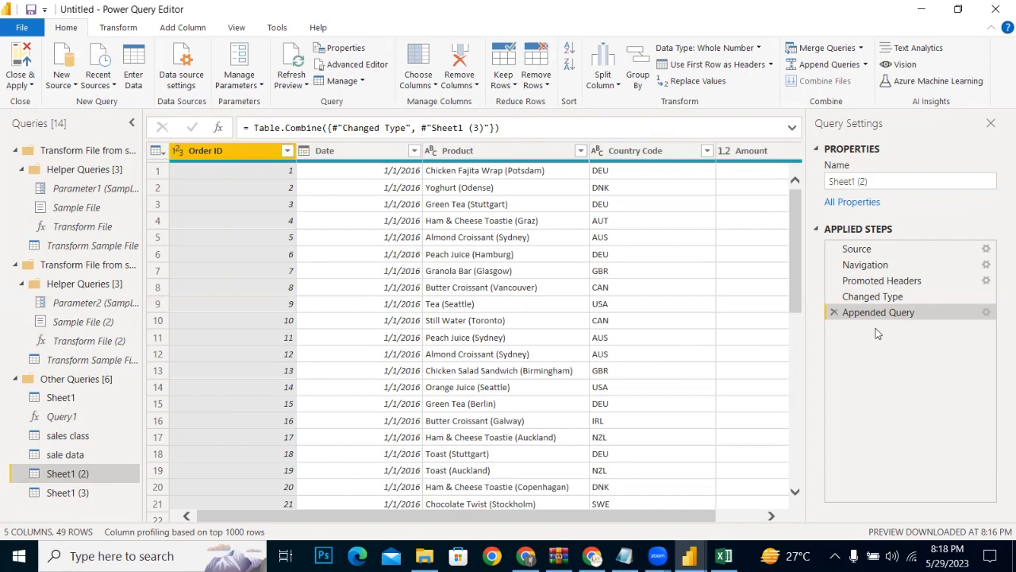
# Step: Examine the appended rows of Sheet1 (2) down to the last row and across to the Amount column
pyautogui.moveTo(800, 282); pyautogui.dragTo(777, 212)
pyautogui.scroll(-4, 794, 405)
pyautogui.moveTo(798, 254); pyautogui.dragTo(796, 531)
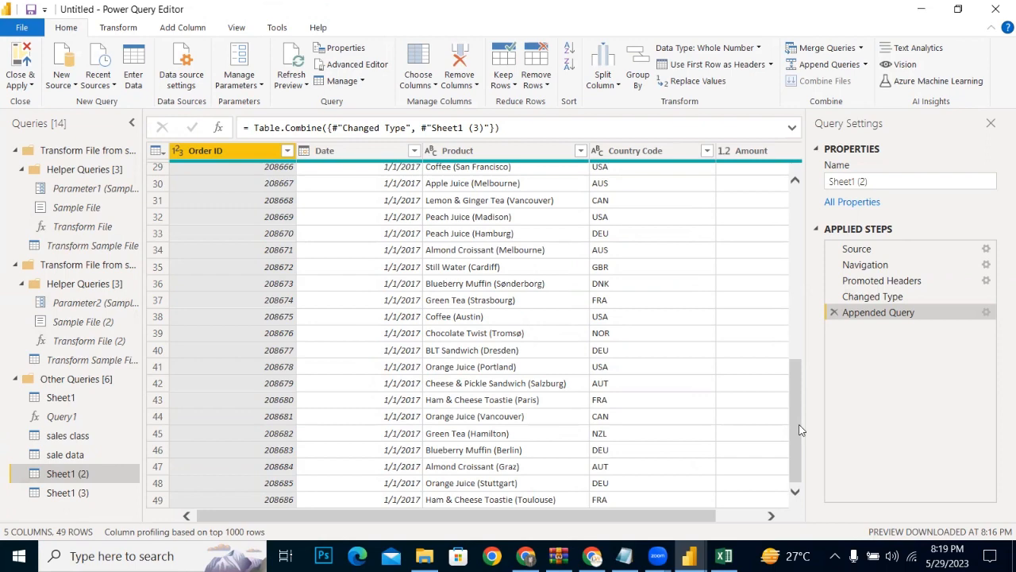
pyautogui.moveTo(800, 430); pyautogui.dragTo(785, 373)
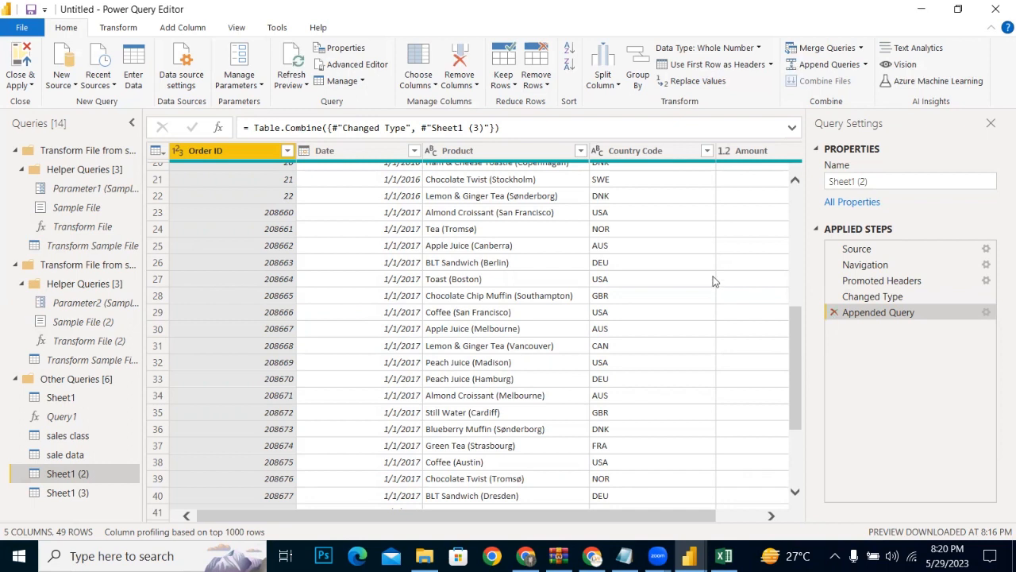
pyautogui.moveTo(493, 516); pyautogui.dragTo(371, 490)
pyautogui.moveTo(601, 517); pyautogui.dragTo(655, 517)
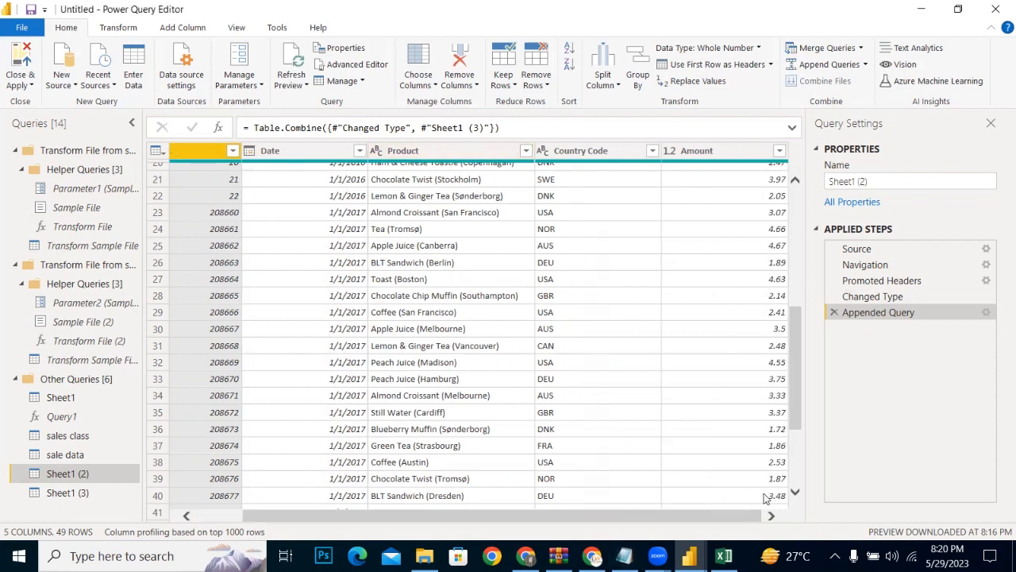
# Step: Append Sheet1 (3) to the sale data query with the two-tables option
pyautogui.click(105, 458)
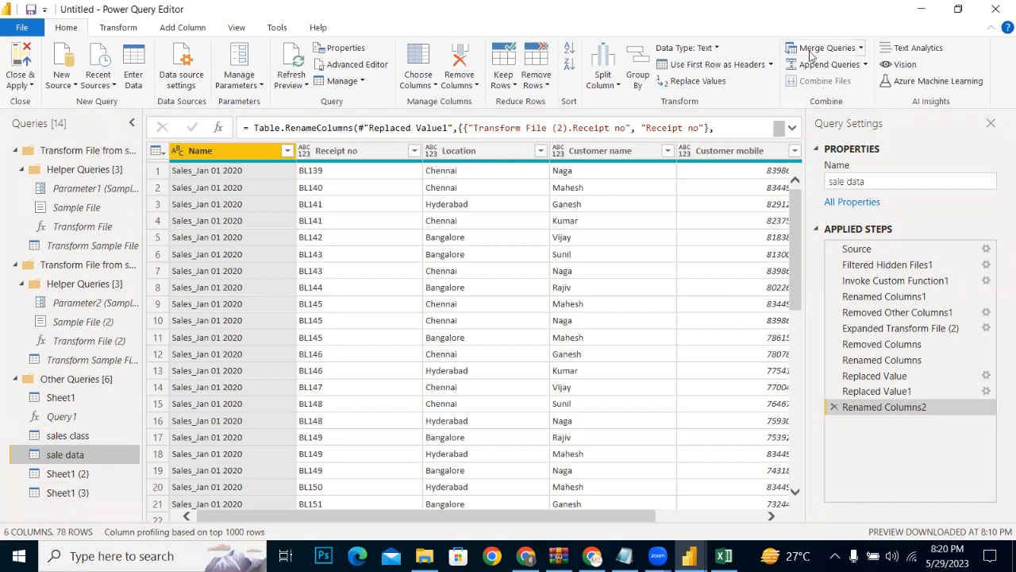
pyautogui.click(864, 65)
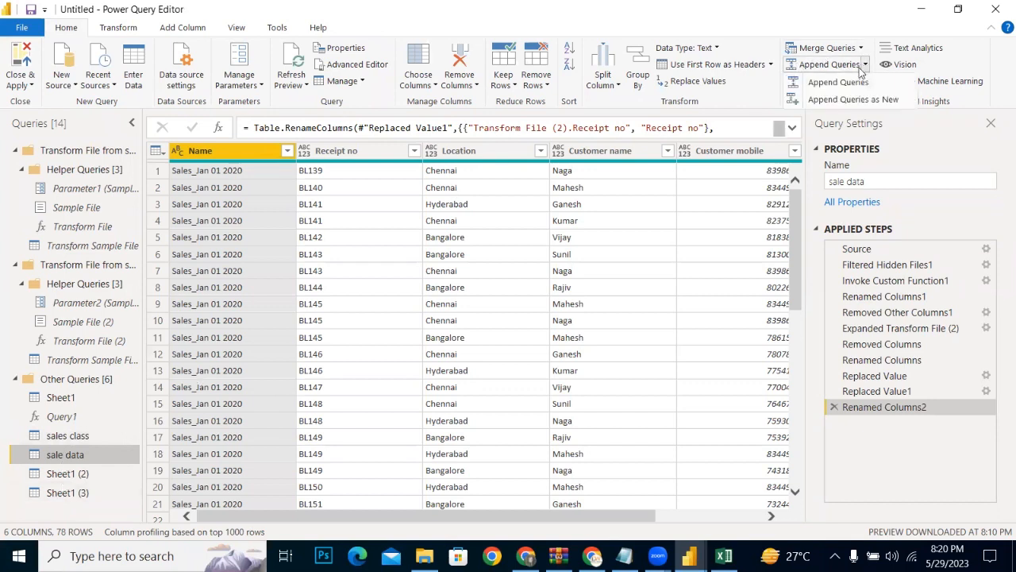
pyautogui.click(815, 84)
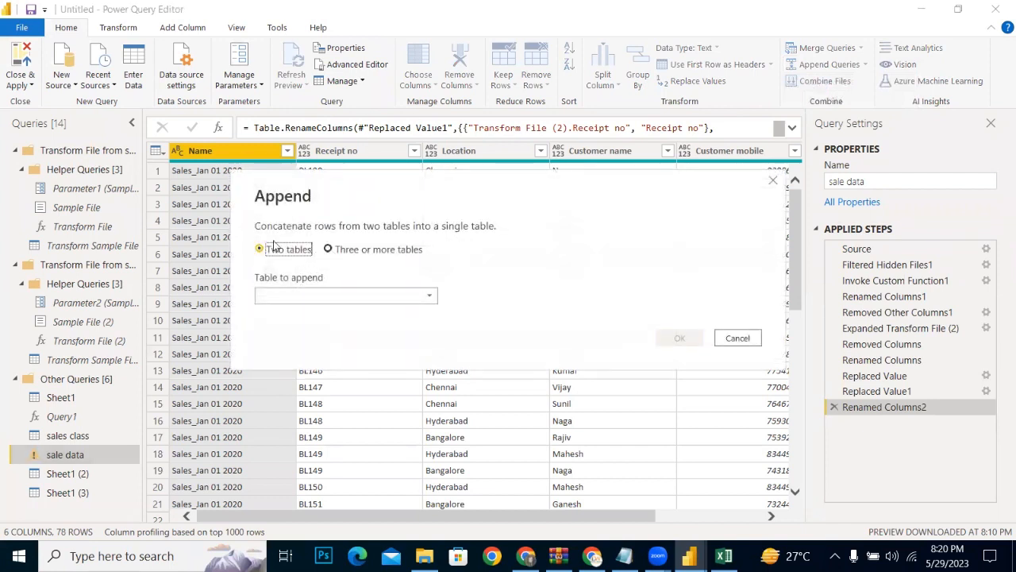
pyautogui.click(421, 296)
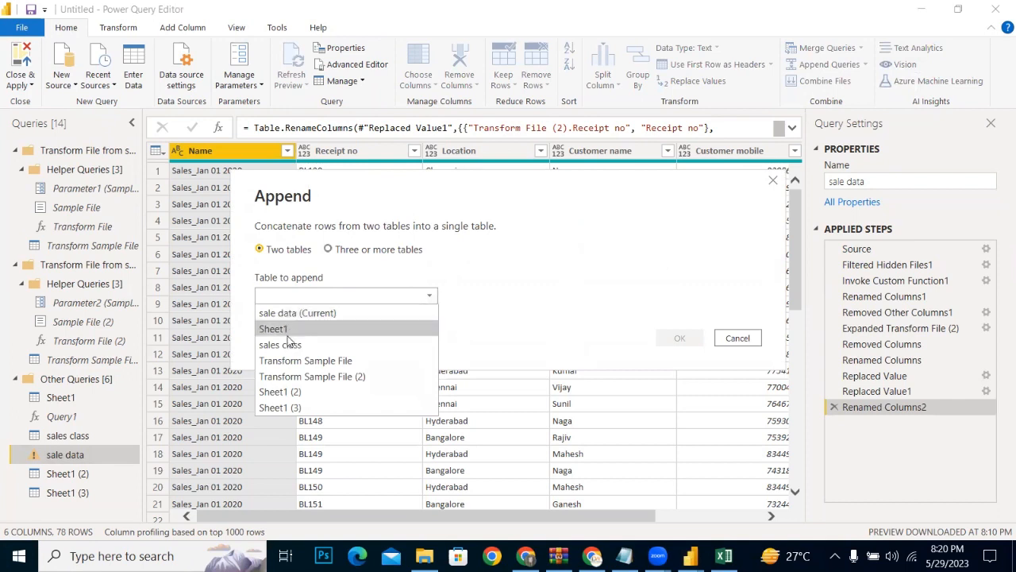
pyautogui.click(289, 407)
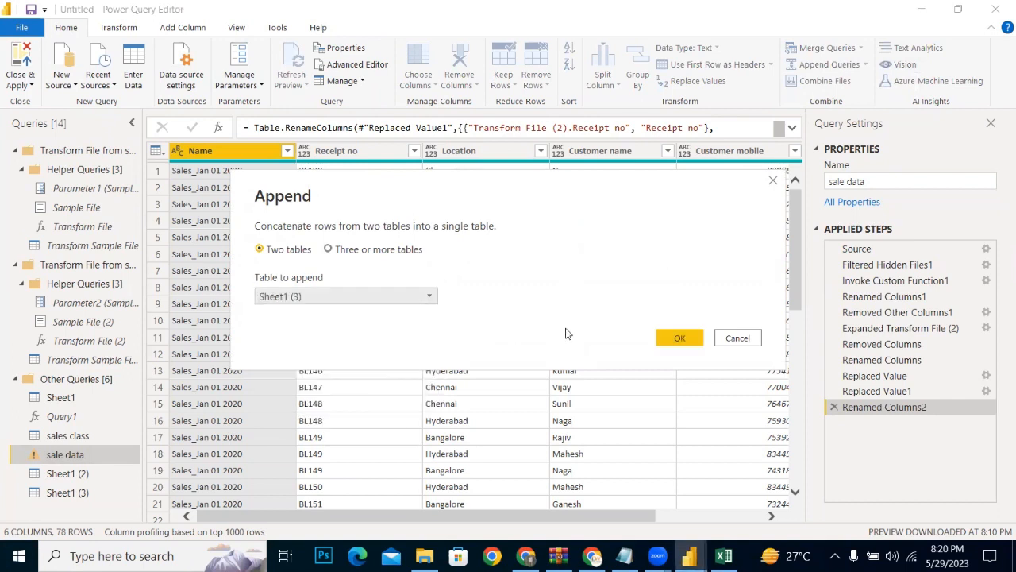
pyautogui.click(665, 341)
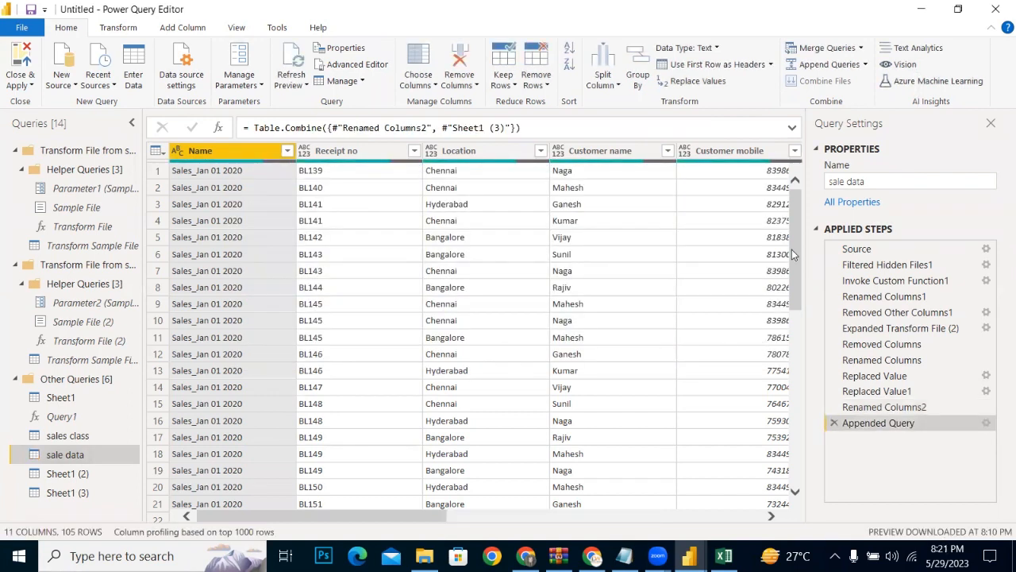
# Step: Examine the appended rows of sale data and compare its columns with the Sheet1 (3) and sales class queries
pyautogui.moveTo(792, 249); pyautogui.dragTo(796, 453)
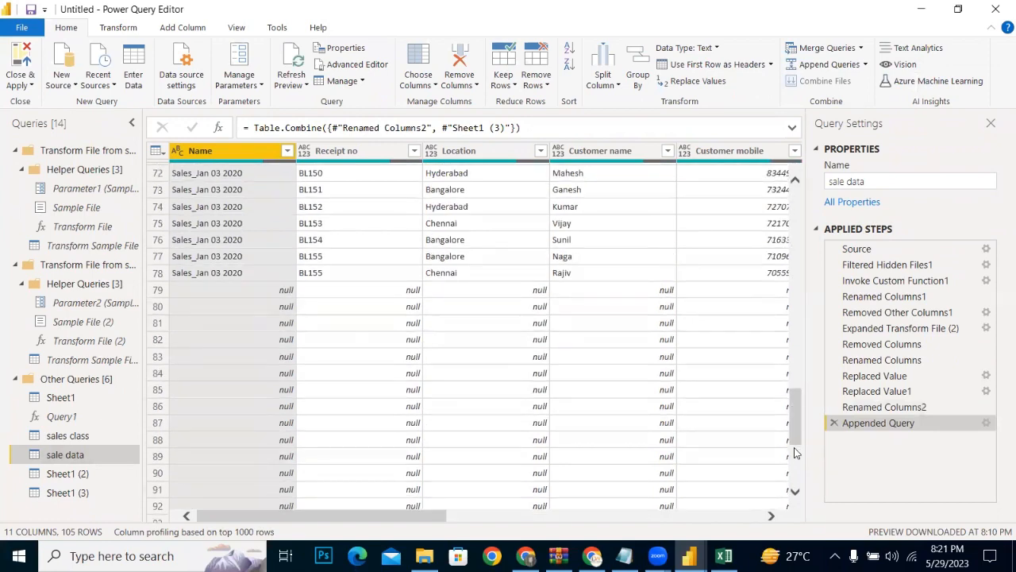
pyautogui.click(58, 499)
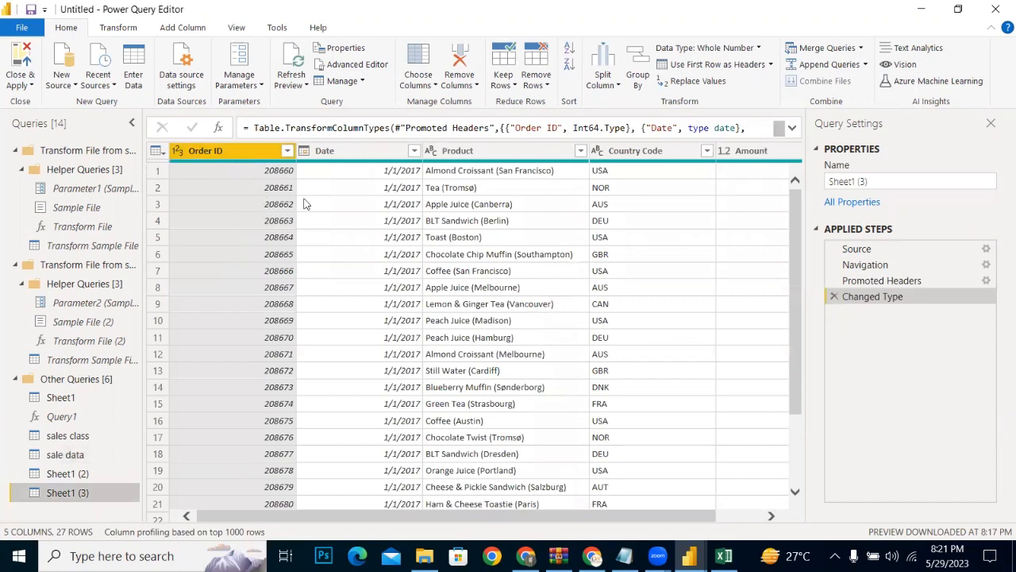
pyautogui.click(80, 435)
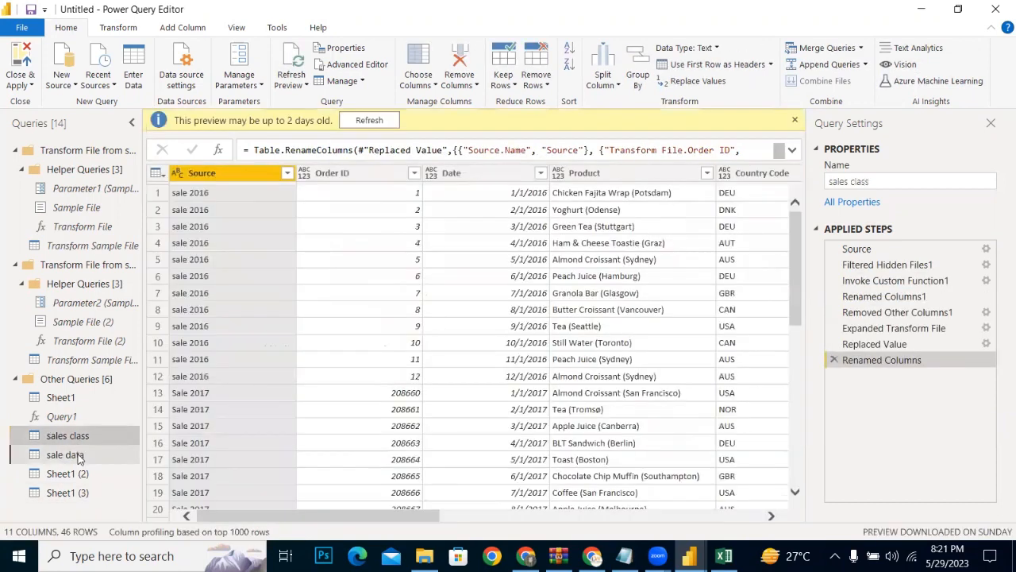
pyautogui.click(78, 456)
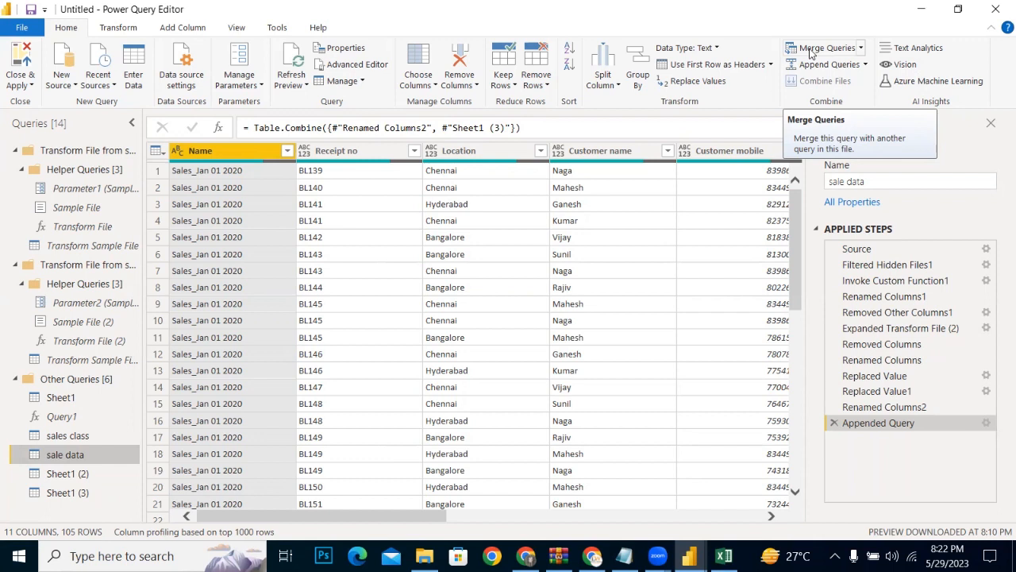
pyautogui.click(998, 9)
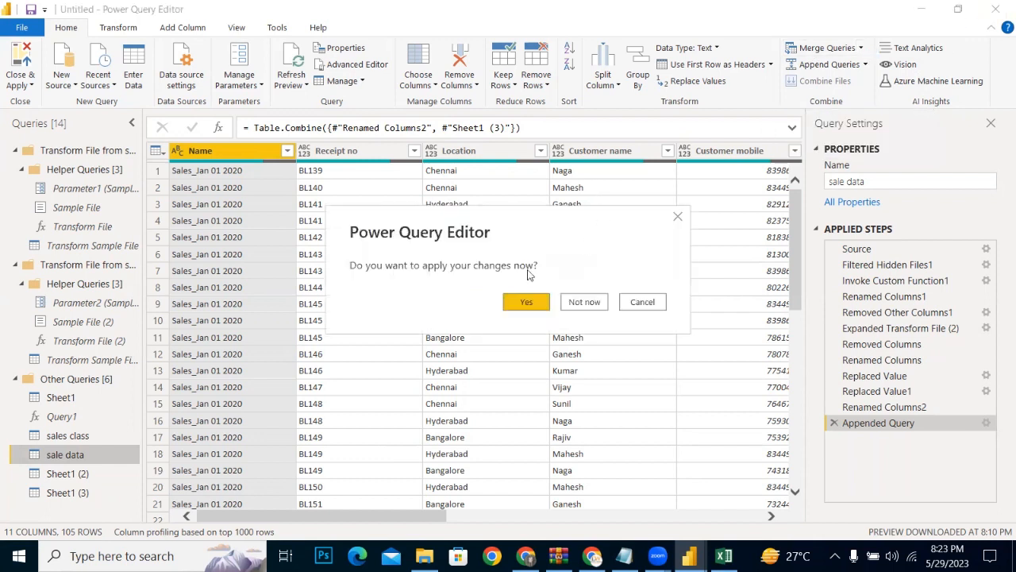
pyautogui.click(675, 219)
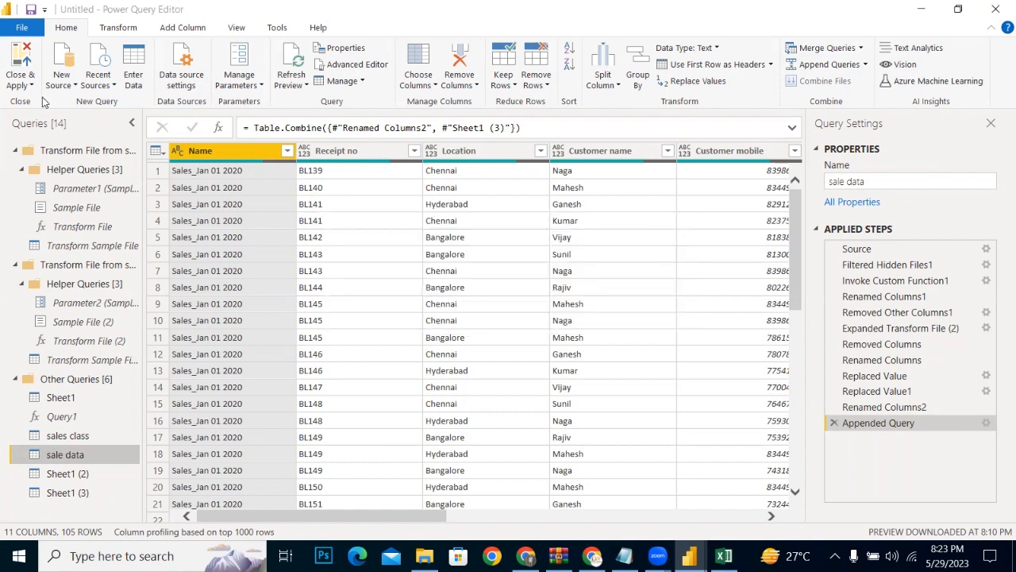
pyautogui.click(21, 80)
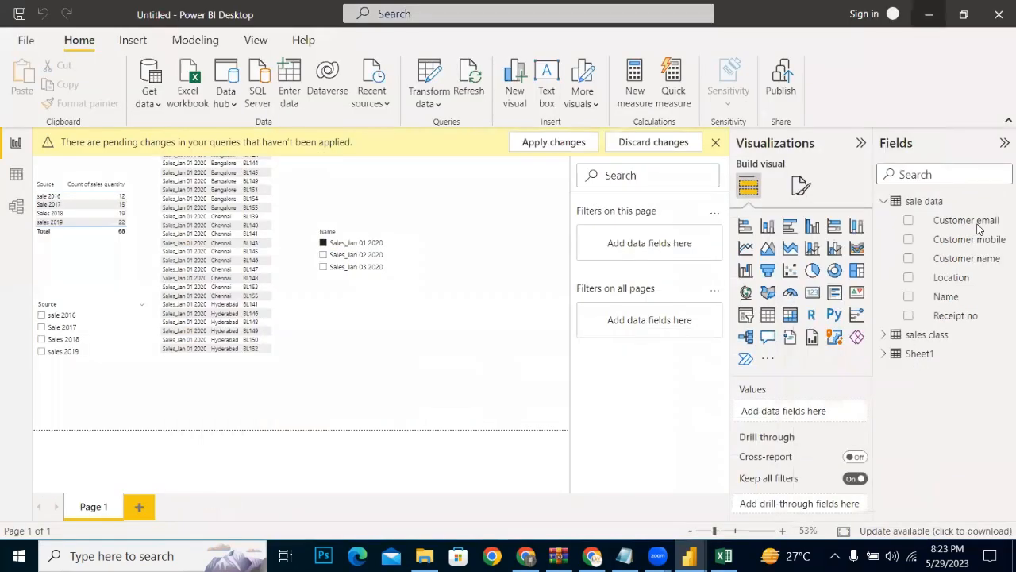
# Step: Check the workbooks in the Desktop's sale now folder and start a new Power BI Desktop report
pyautogui.click(929, 15)
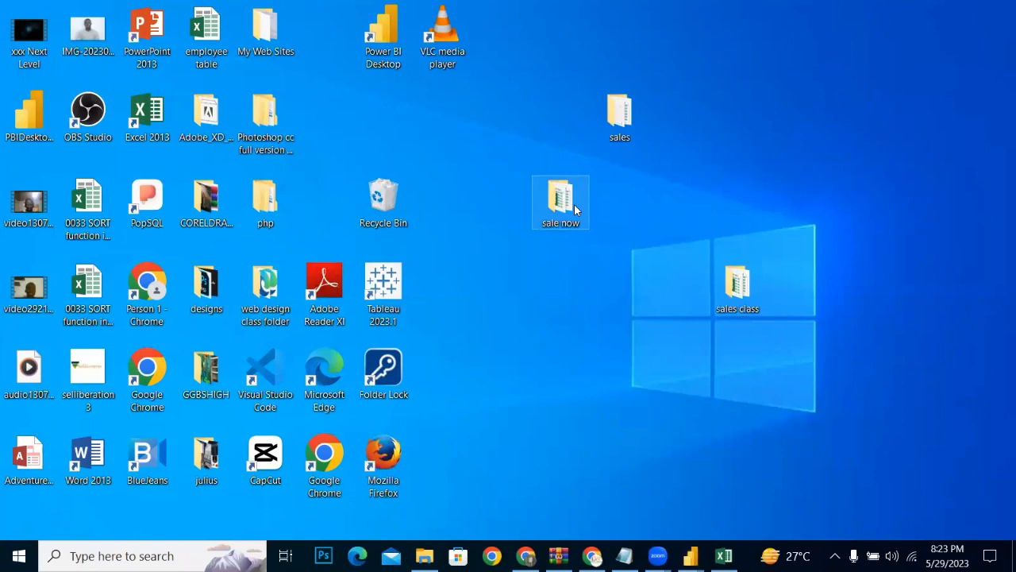
pyautogui.doubleClick(574, 204)
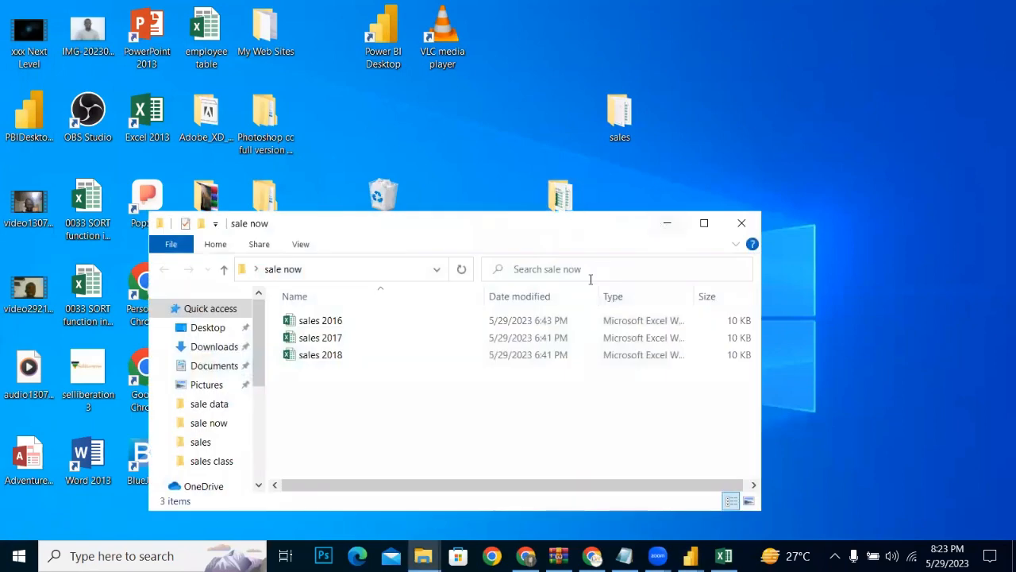
pyautogui.click(667, 228)
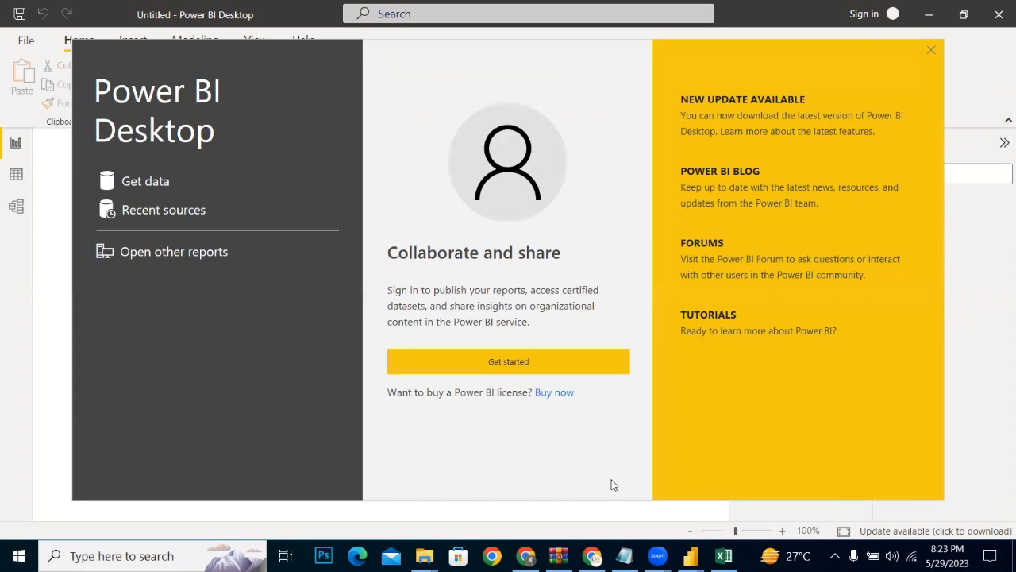
# Step: Connect the new report to the sale now folder on the Desktop using the Folder data source
pyautogui.click(124, 179)
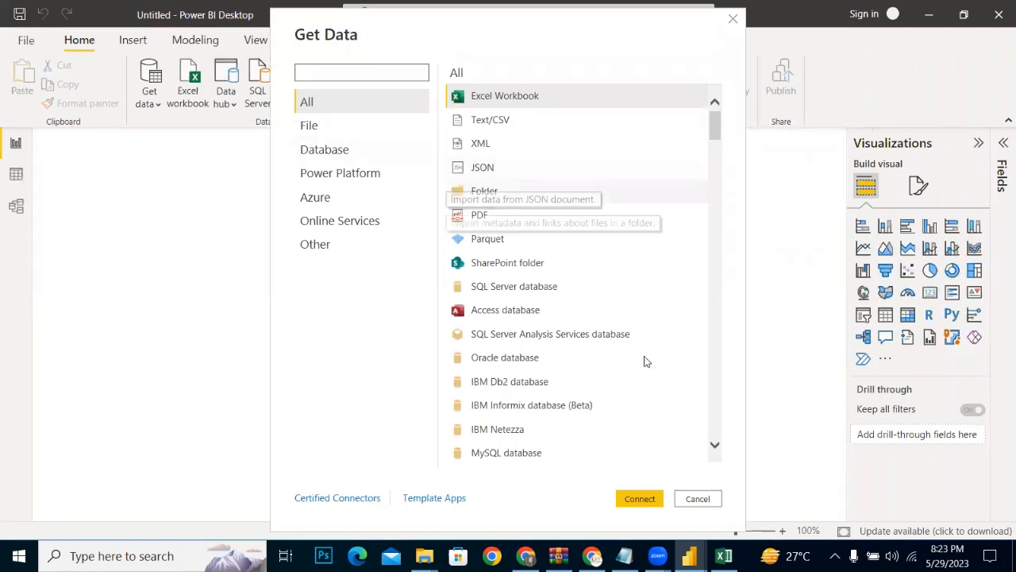
pyautogui.click(629, 495)
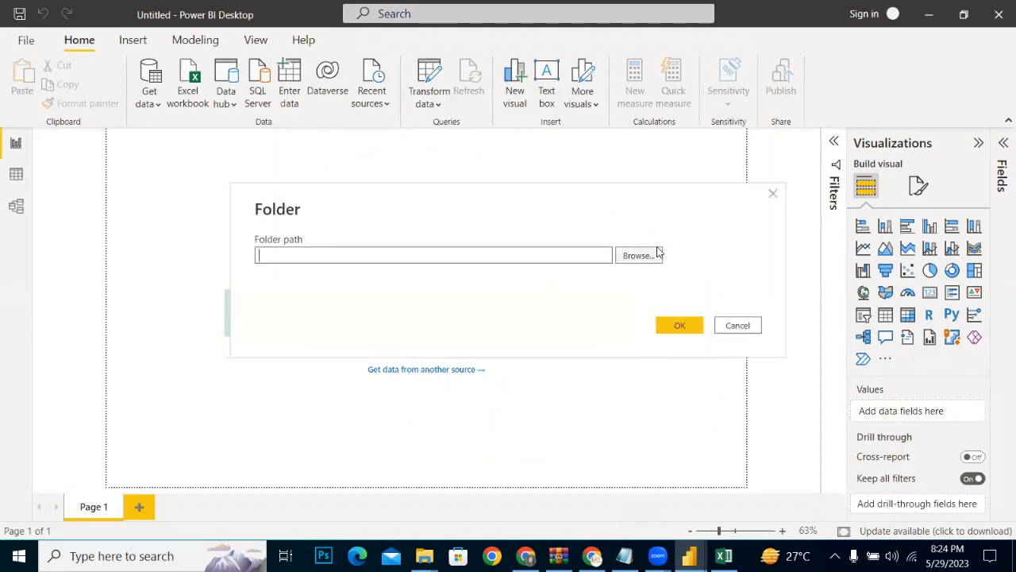
pyautogui.click(657, 253)
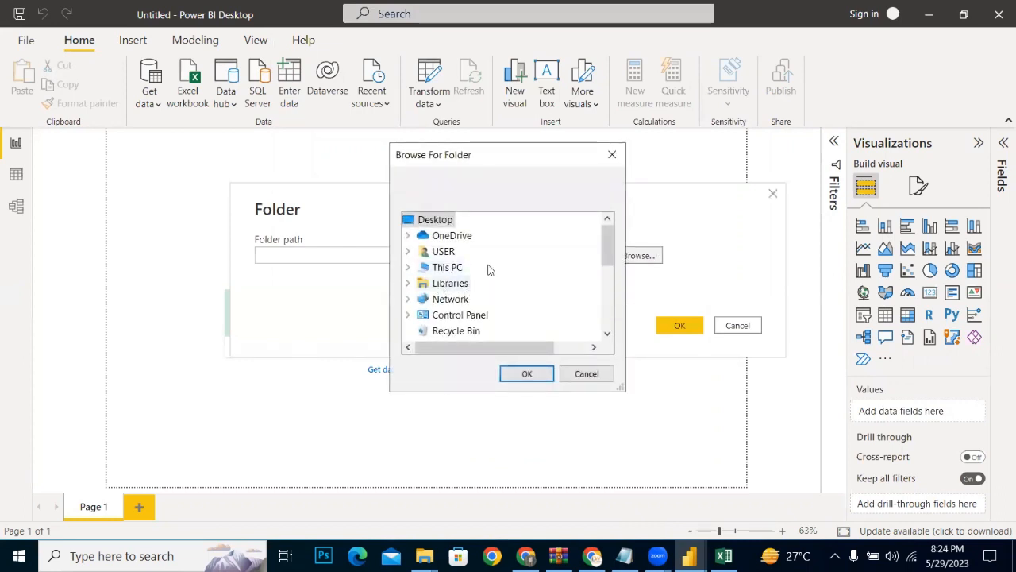
pyautogui.moveTo(601, 247); pyautogui.dragTo(604, 256)
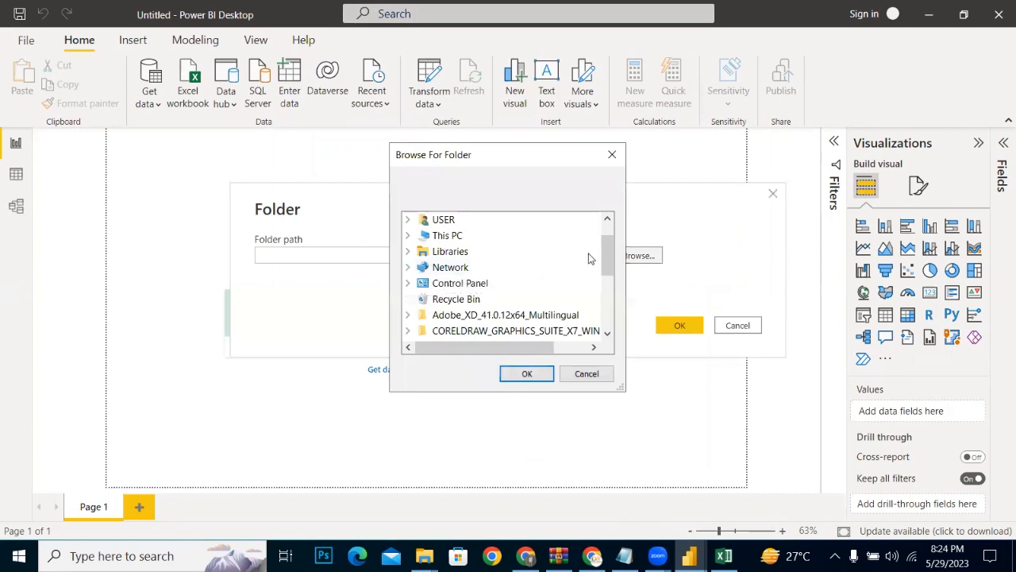
pyautogui.moveTo(604, 266); pyautogui.dragTo(603, 258)
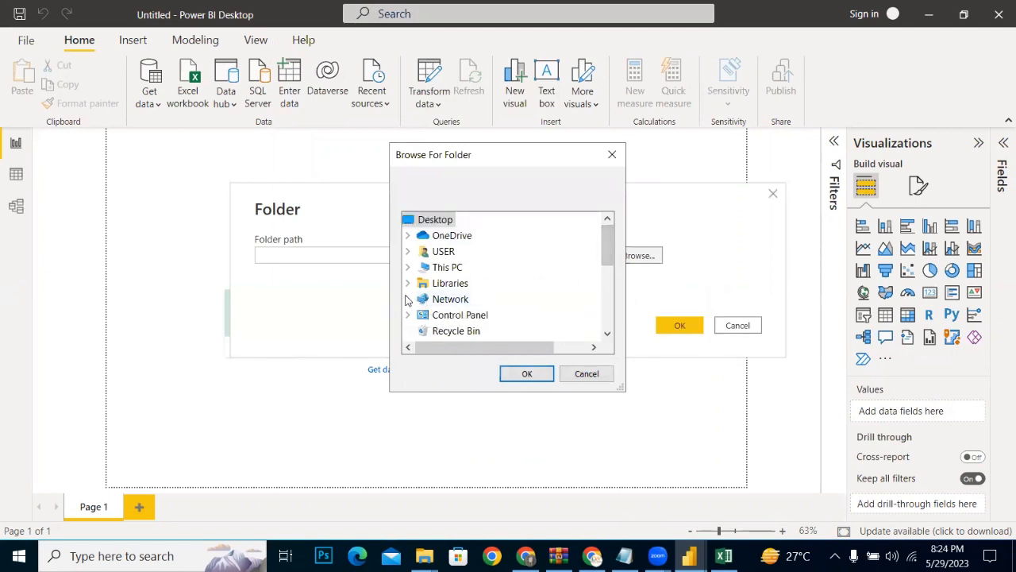
pyautogui.doubleClick(437, 268)
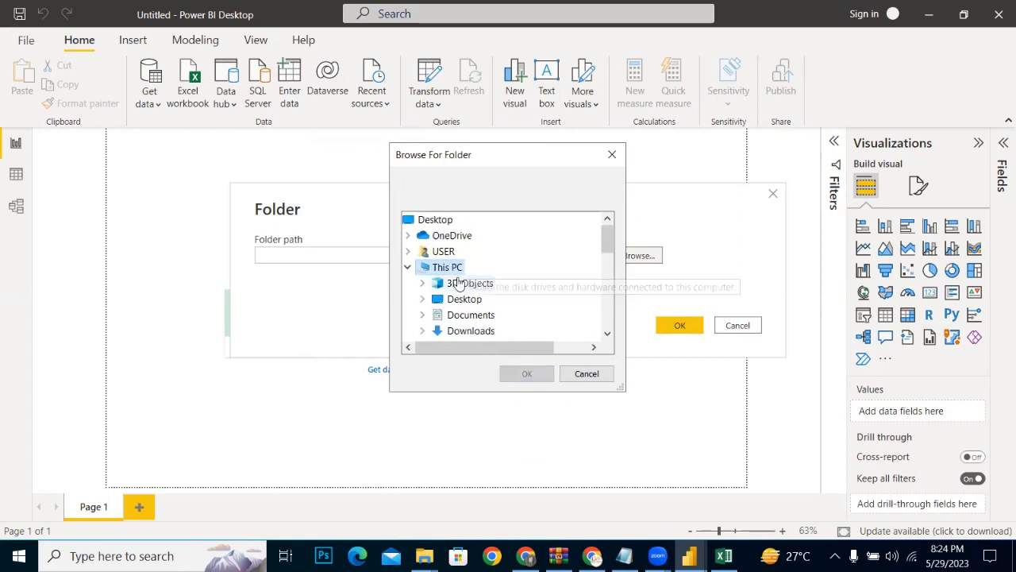
pyautogui.click(453, 299)
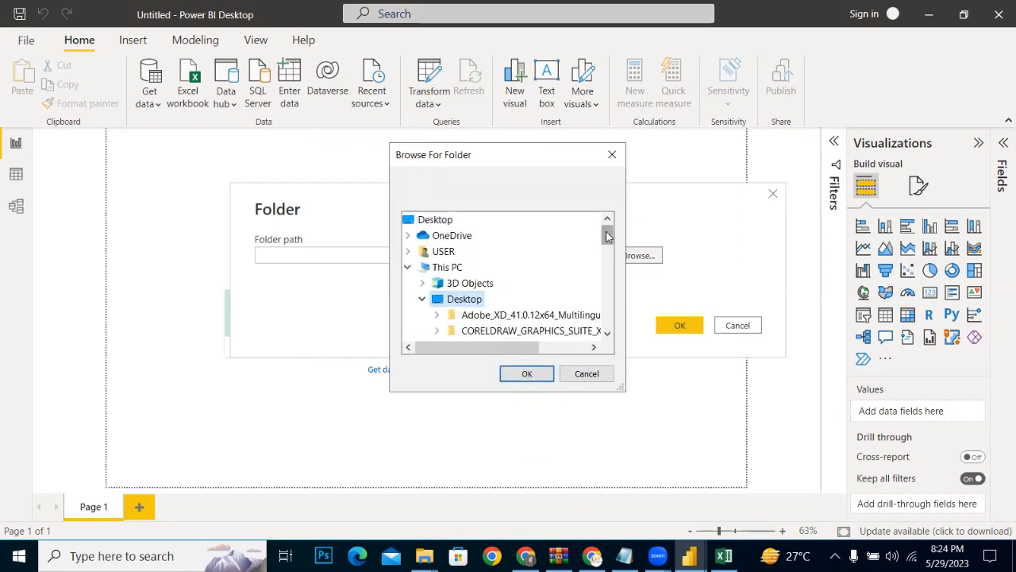
pyautogui.moveTo(607, 236); pyautogui.dragTo(607, 257)
pyautogui.click(484, 315)
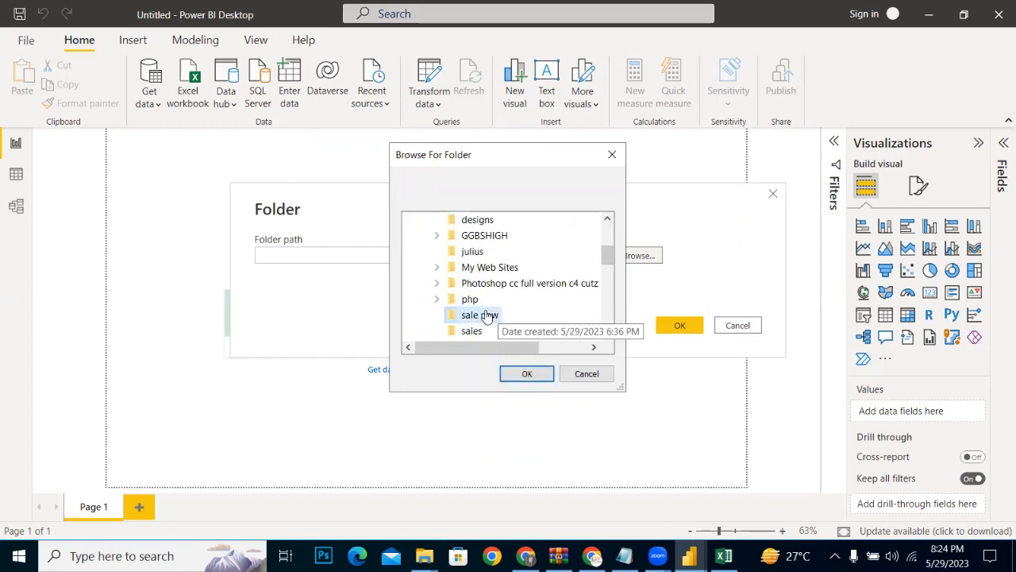
pyautogui.click(526, 373)
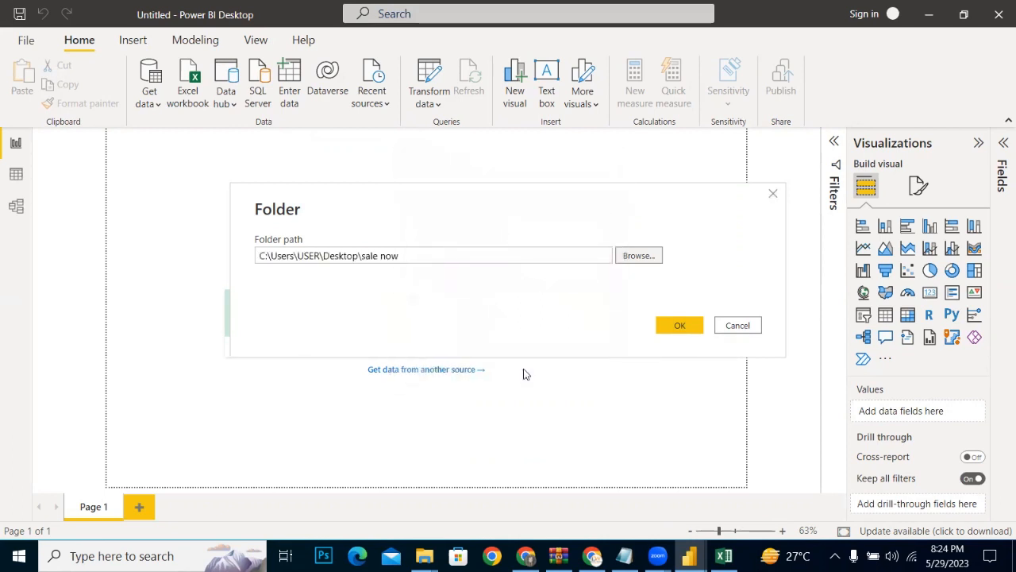
pyautogui.click(673, 325)
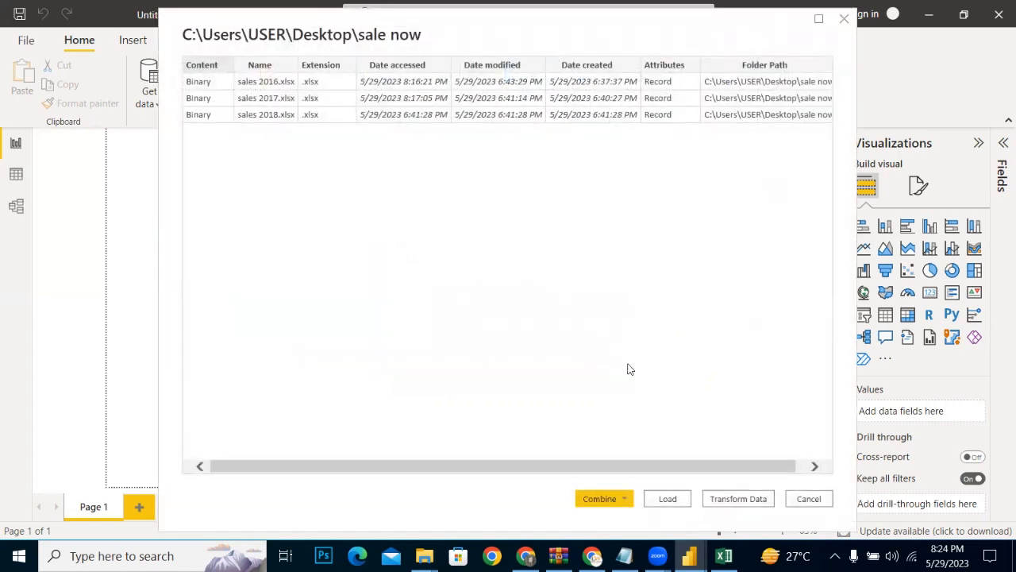
# Step: Open the folder's file list for transformation and combine the files' contents using Sheet1 with the first file as sample
pyautogui.click(745, 496)
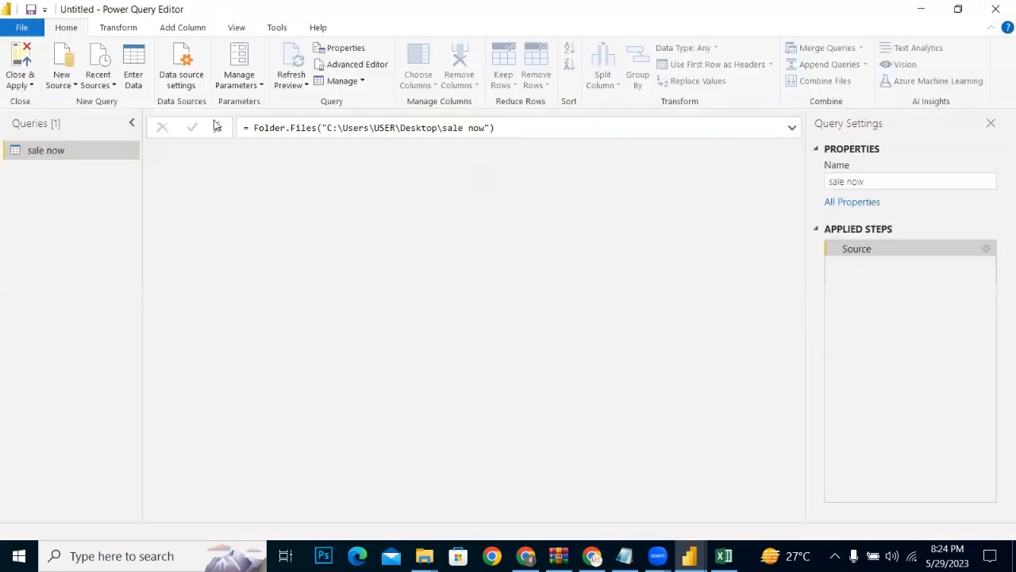
pyautogui.click(287, 150)
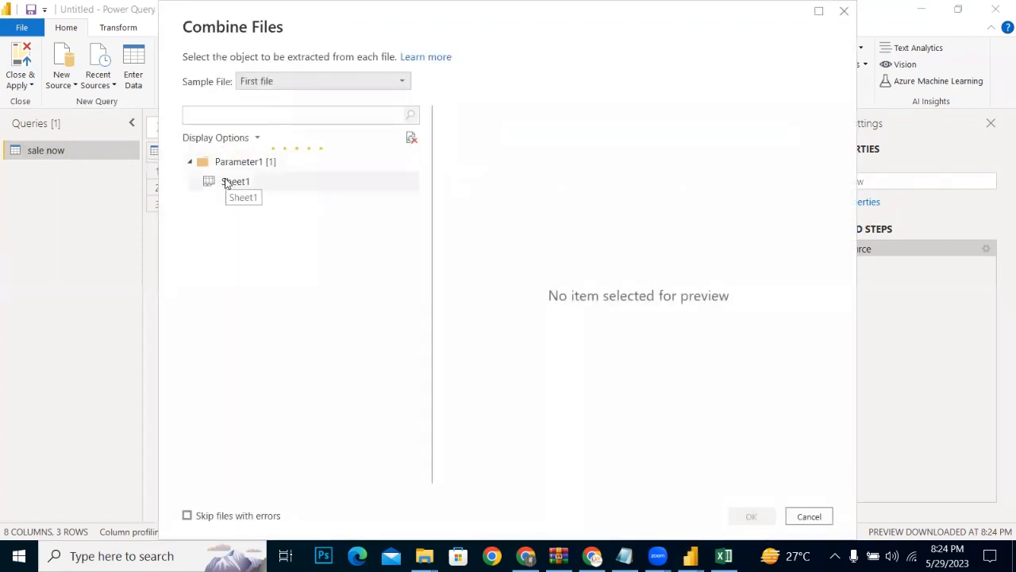
pyautogui.click(226, 182)
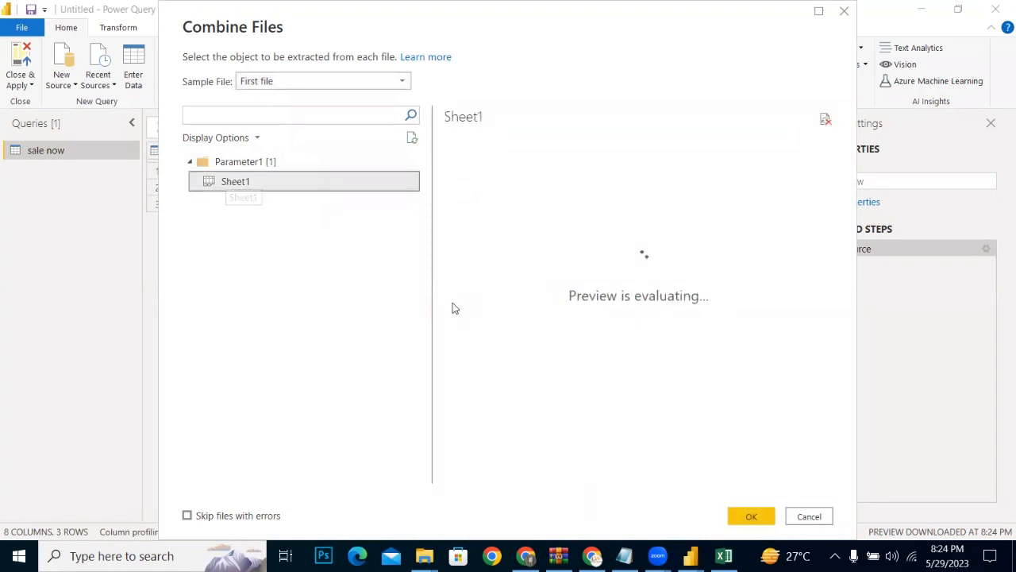
pyautogui.click(752, 517)
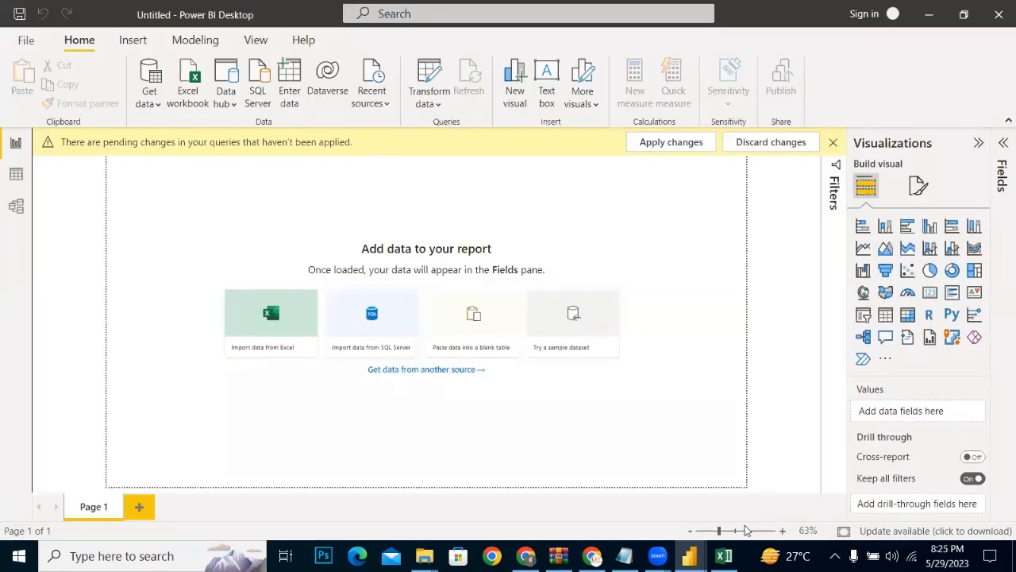
# Step: Switch to the new report's Power Query Editor and examine the combined sale now rows and the Source.Name column
pyautogui.moveTo(712, 542)
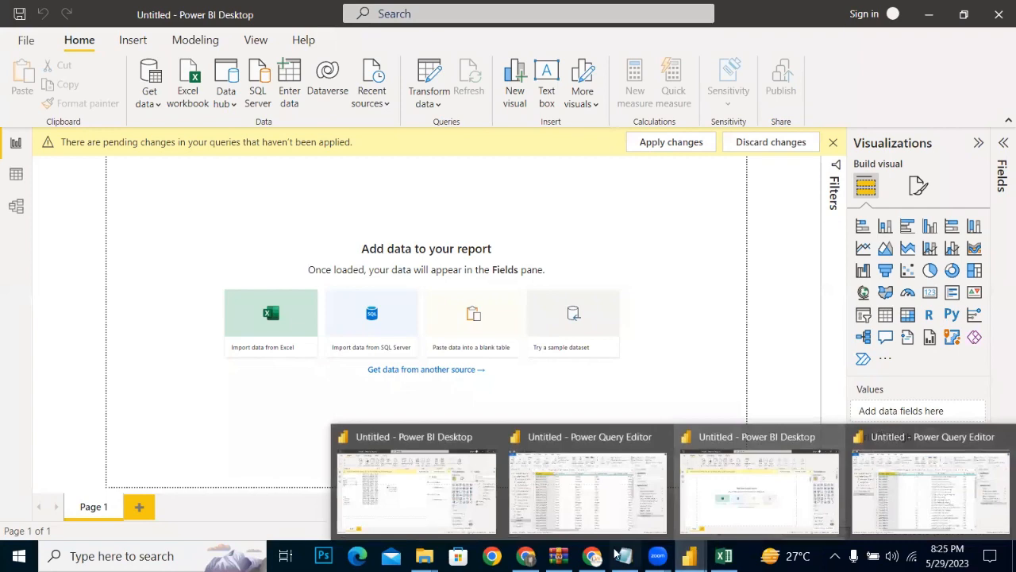
pyautogui.click(600, 512)
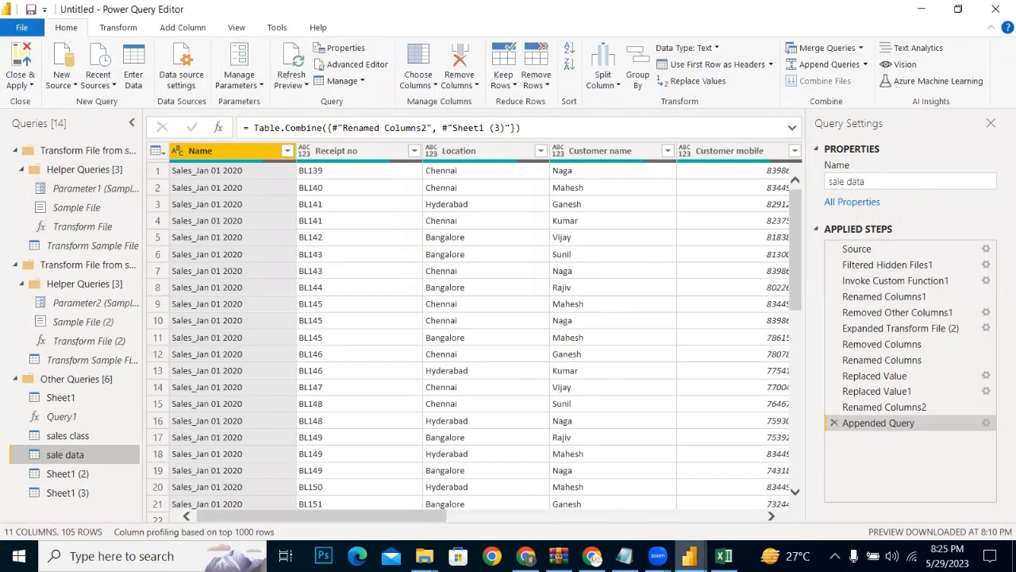
pyautogui.moveTo(689, 555)
pyautogui.click(681, 476)
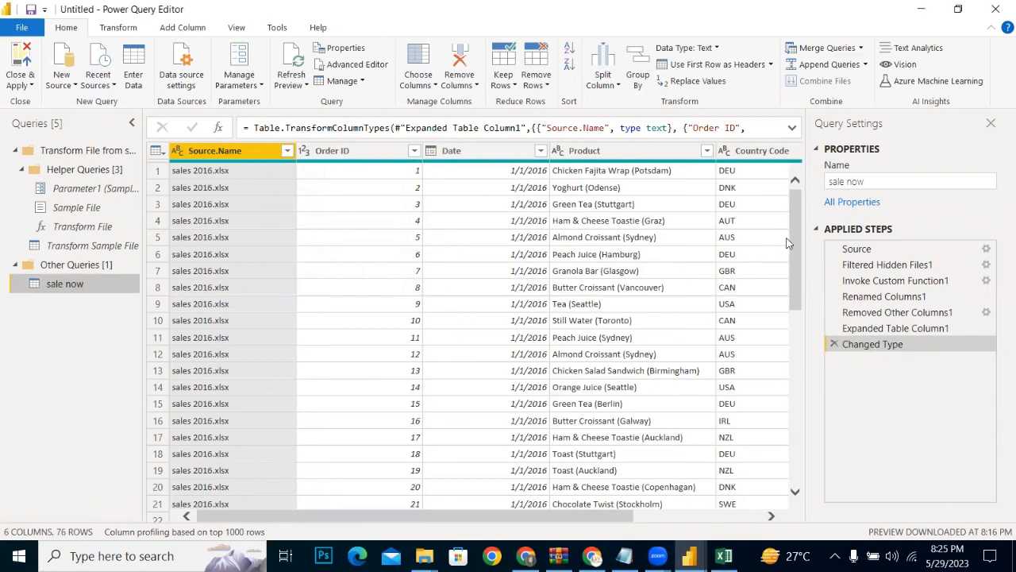
pyautogui.click(788, 242)
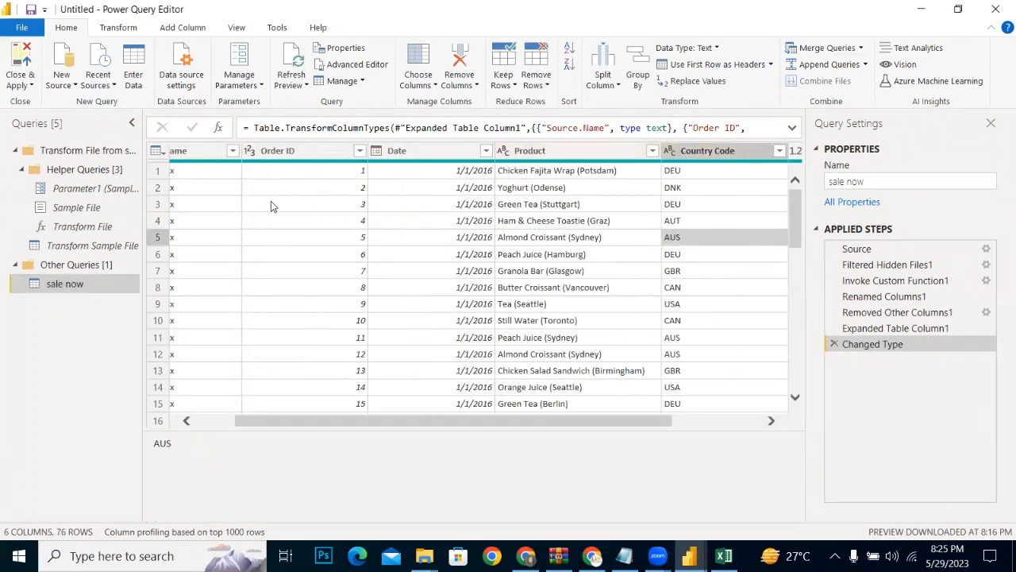
pyautogui.click(203, 151)
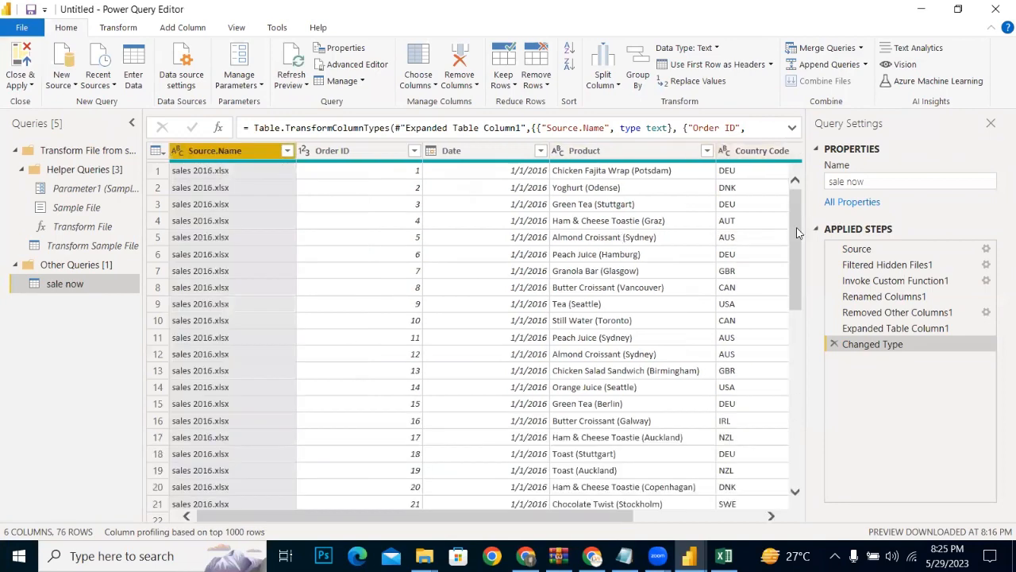
# Step: Scan the combined sale now rows, and check the Sales Data (csv files) and sale data folders under Documents in File Explorer
pyautogui.moveTo(798, 233); pyautogui.dragTo(797, 522)
pyautogui.moveTo(794, 439); pyautogui.dragTo(768, 174)
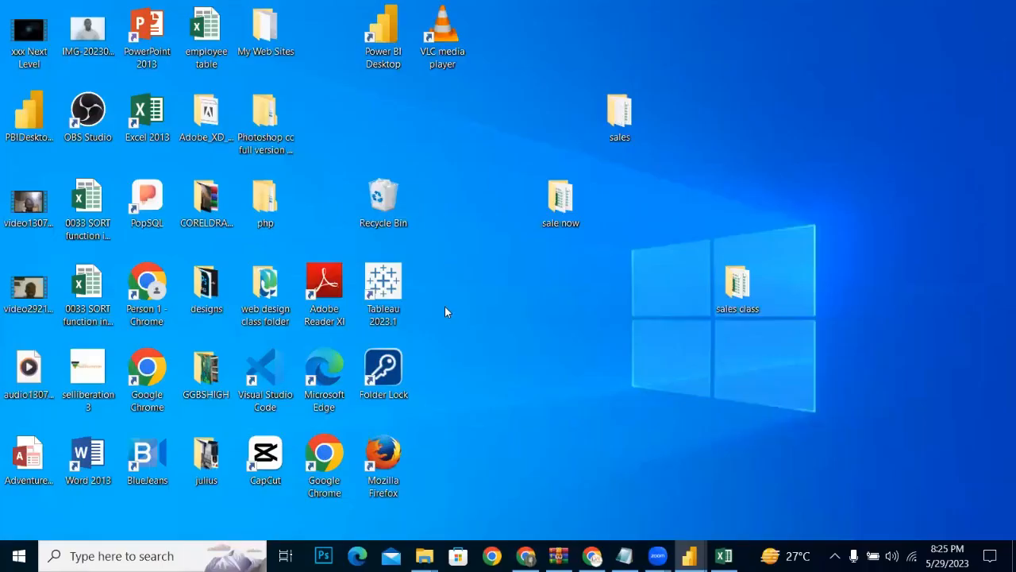
pyautogui.moveTo(423, 556)
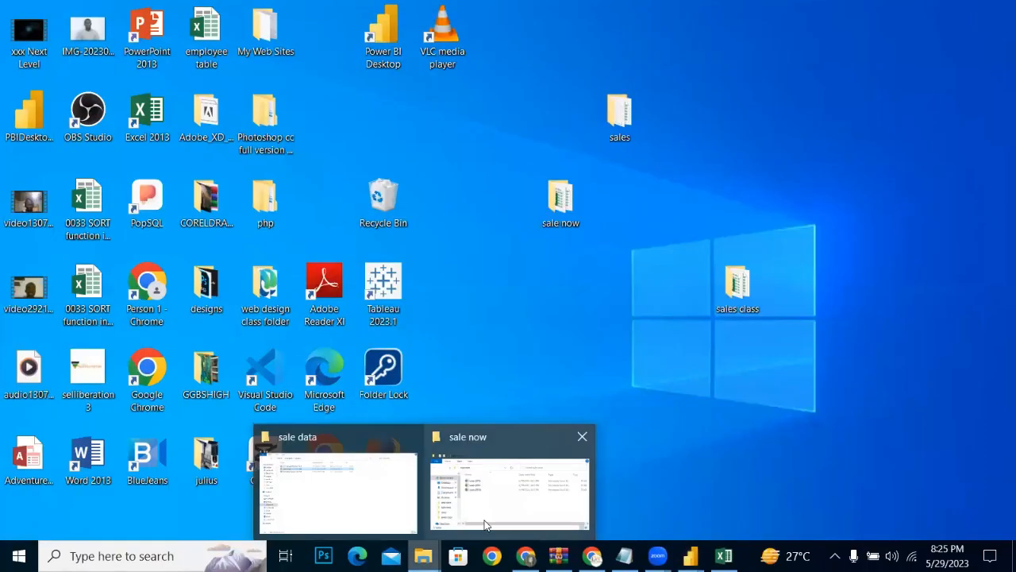
pyautogui.click(482, 523)
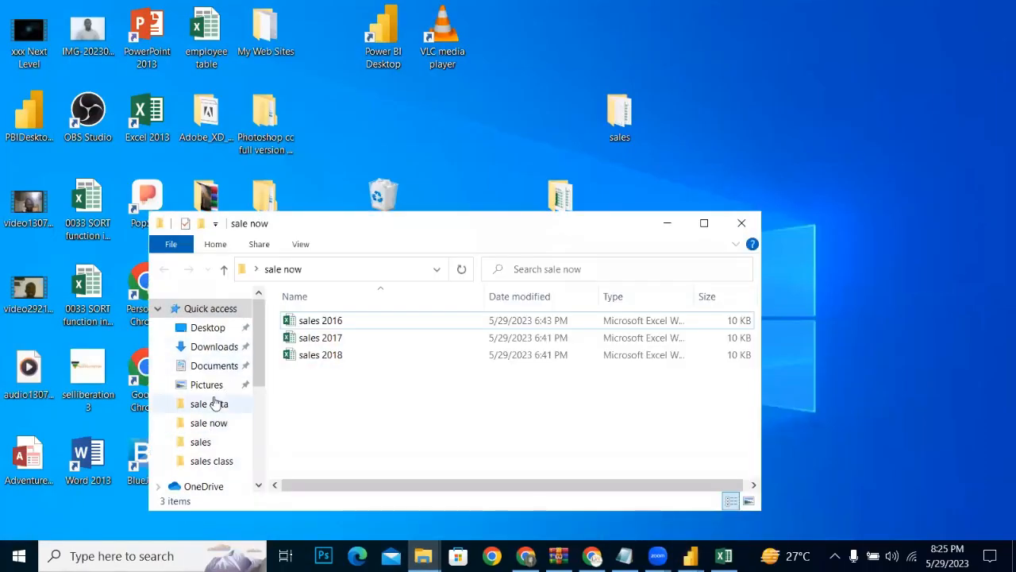
pyautogui.click(209, 366)
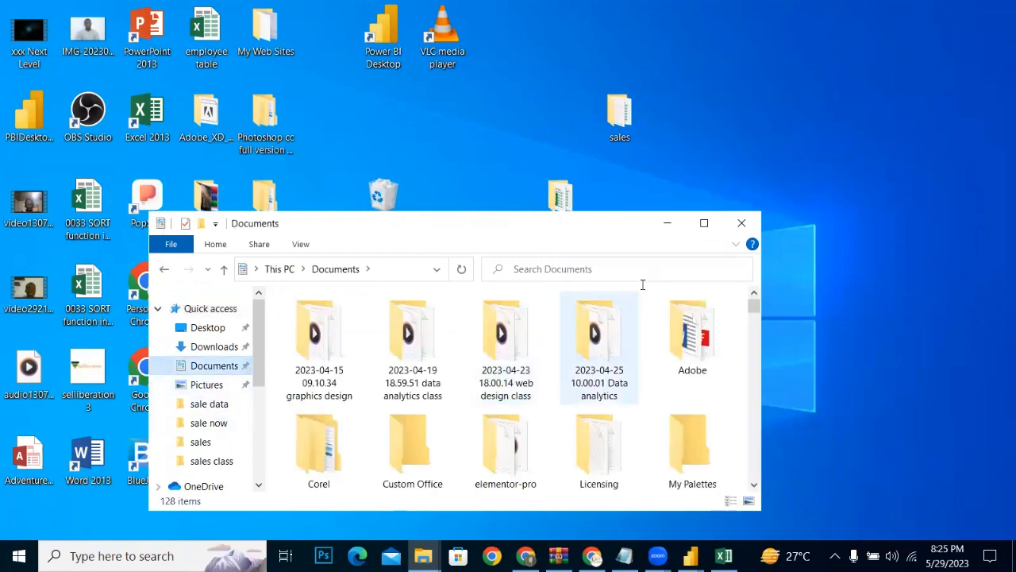
pyautogui.click(704, 223)
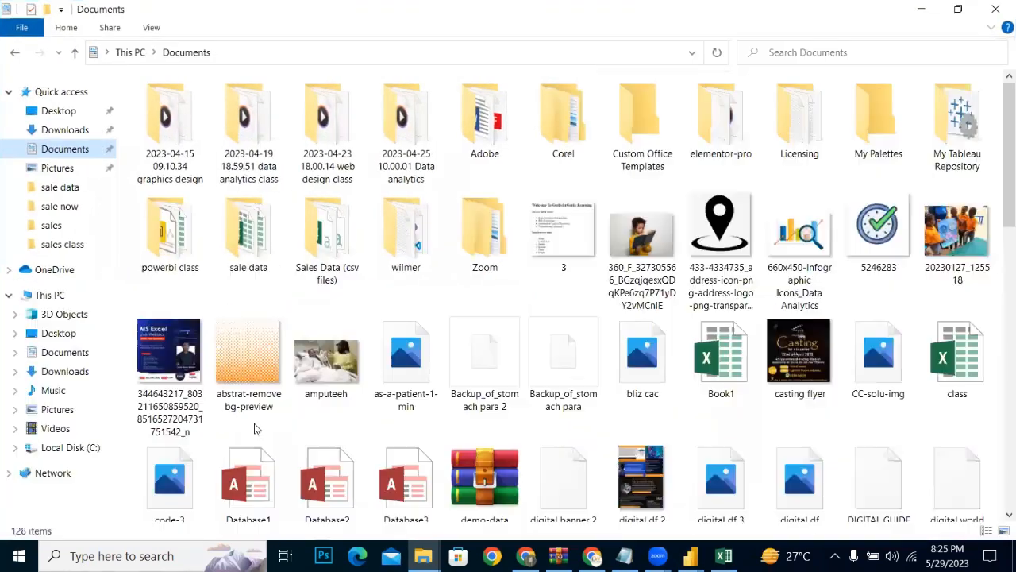
pyautogui.doubleClick(340, 245)
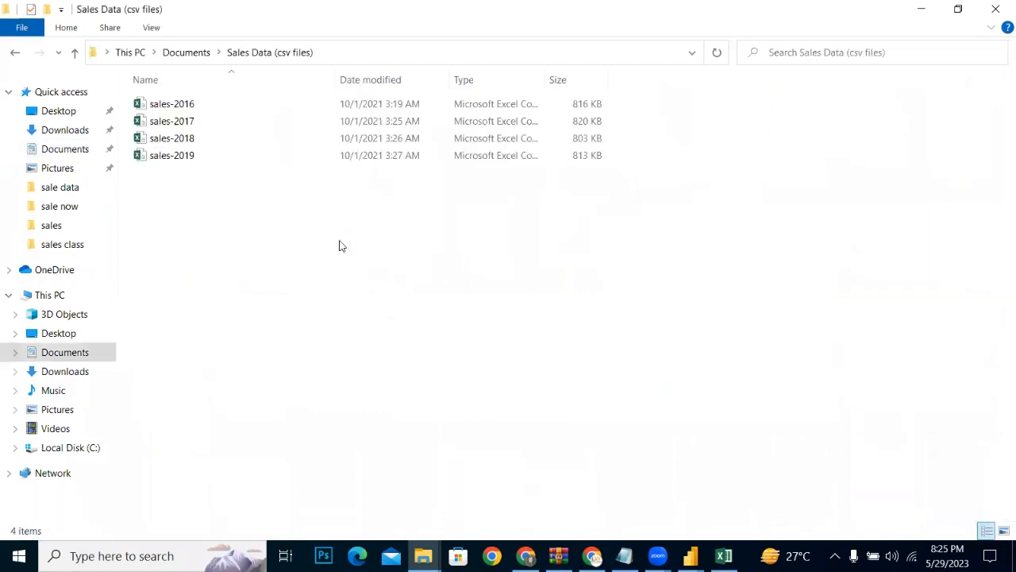
pyautogui.click(15, 56)
pyautogui.doubleClick(249, 238)
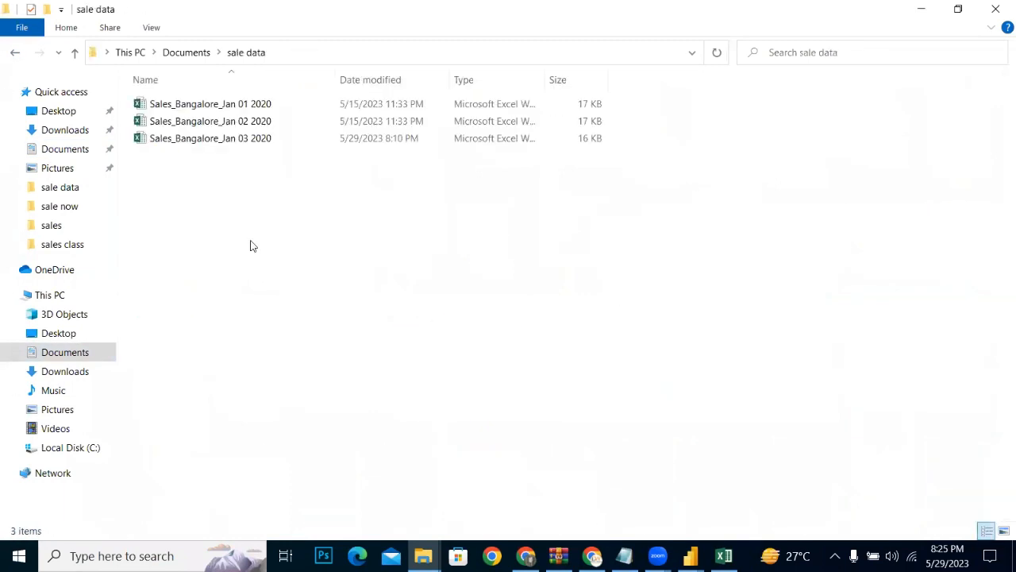
pyautogui.click(15, 54)
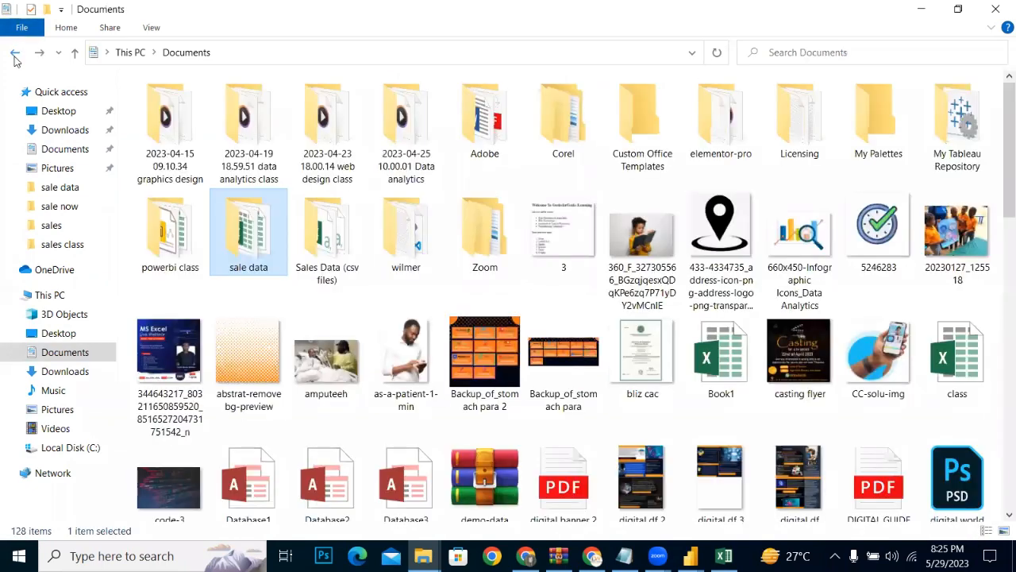
# Step: Copy the products text file from Documents > powerbi class > Power BI Intermediate > Course Files onto the Desktop
pyautogui.doubleClick(156, 240)
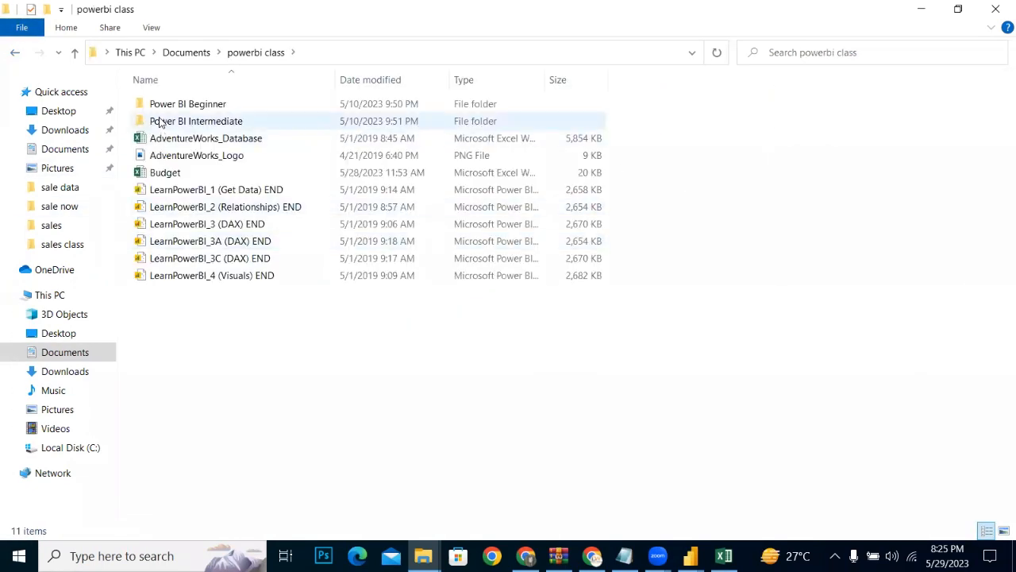
pyautogui.doubleClick(158, 120)
pyautogui.doubleClick(159, 109)
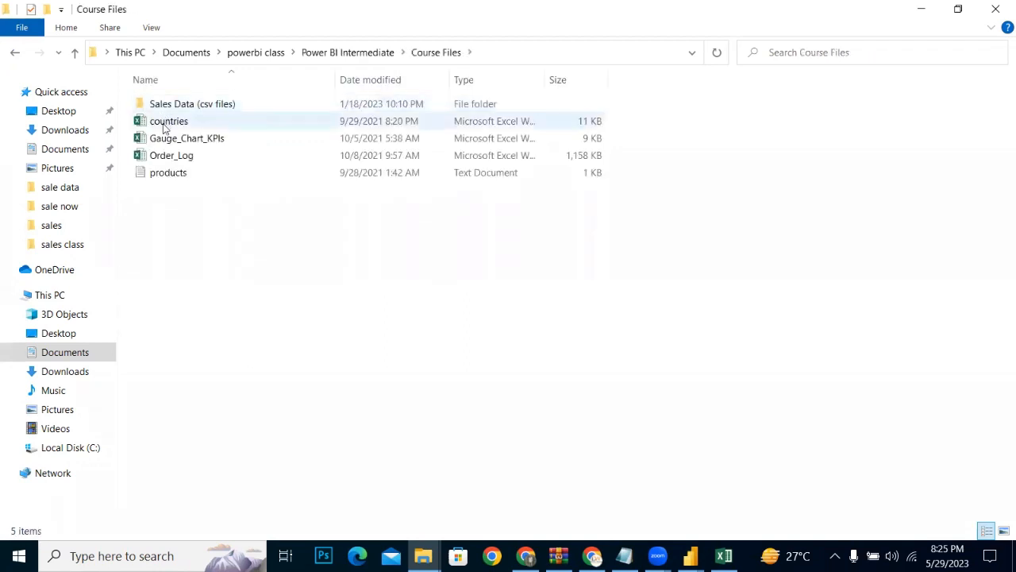
pyautogui.click(165, 179)
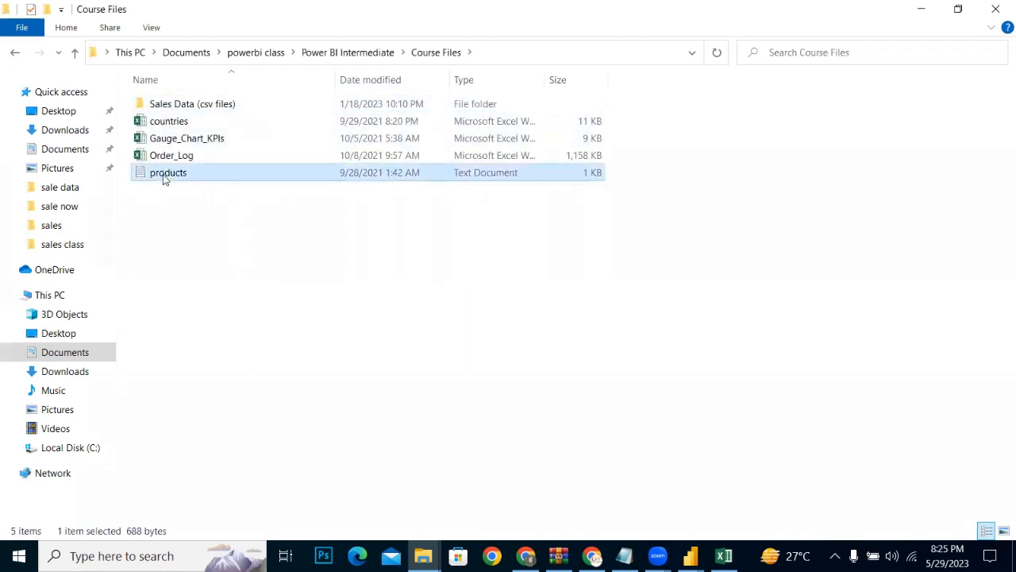
pyautogui.click(919, 11)
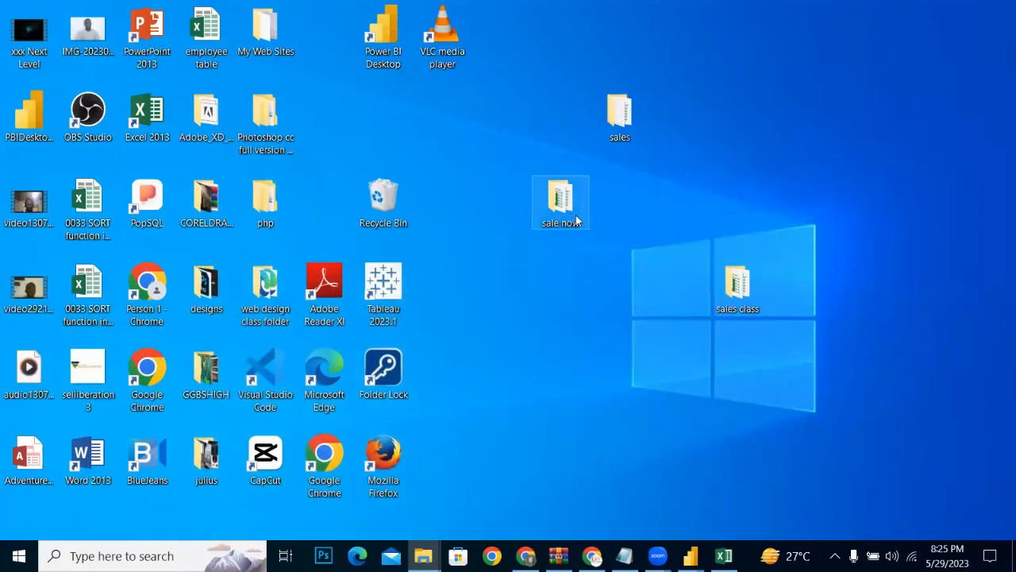
pyautogui.rightClick(665, 239)
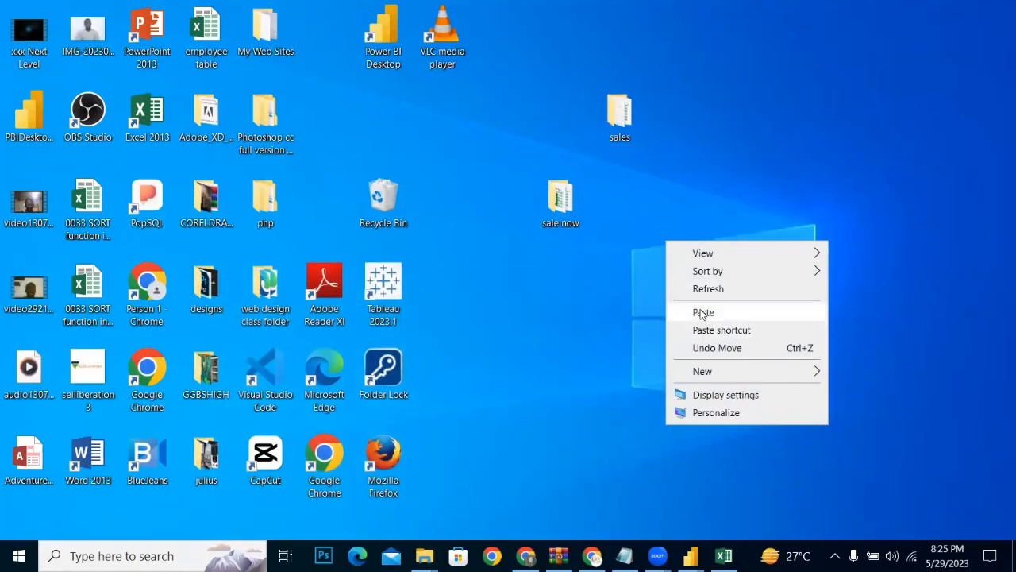
pyautogui.click(702, 312)
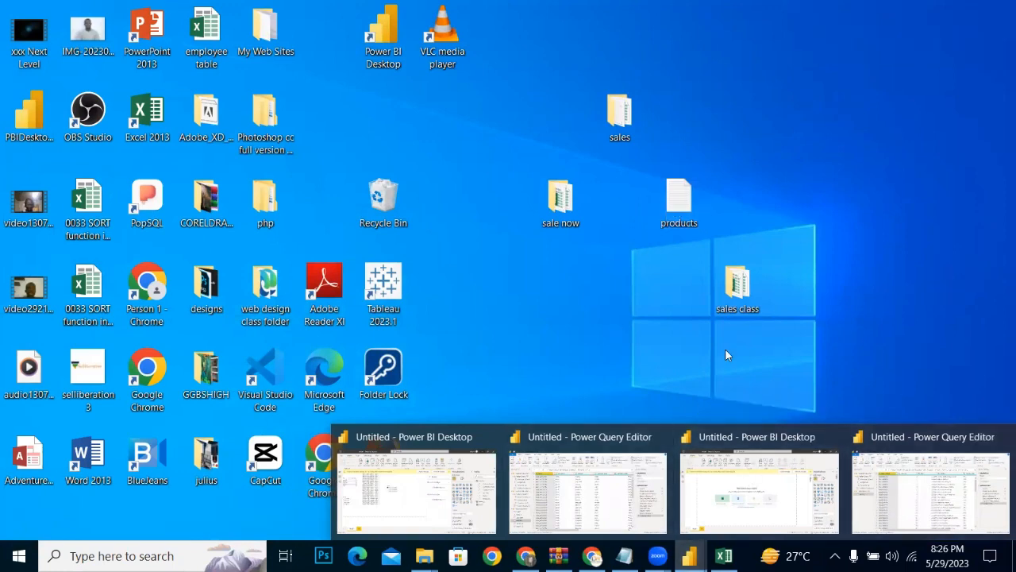
# Step: Switch back to the new report's Power Query Editor and import products.txt from the Desktop as a Text/CSV source
pyautogui.click(858, 474)
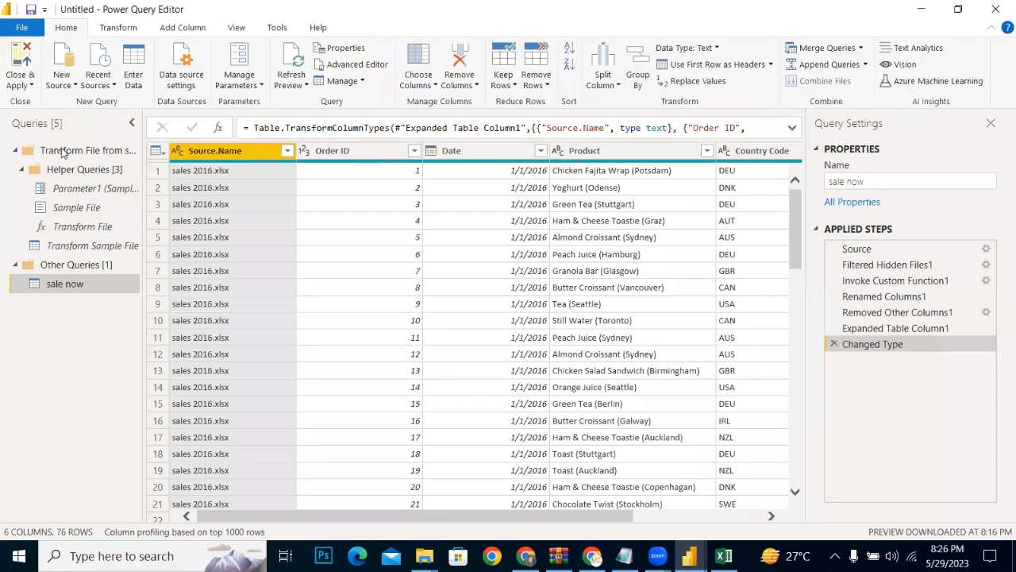
pyautogui.click(55, 87)
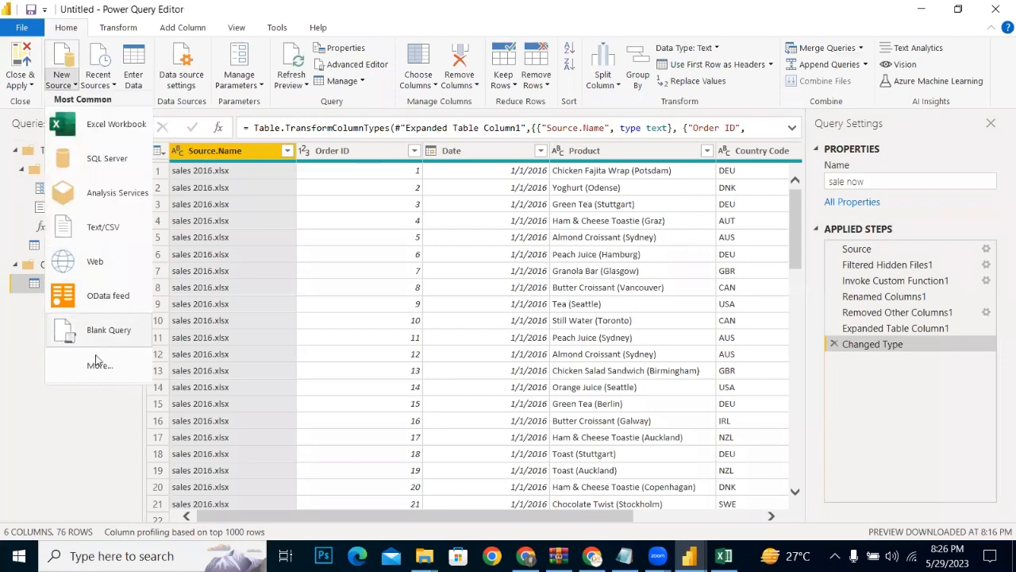
pyautogui.click(114, 231)
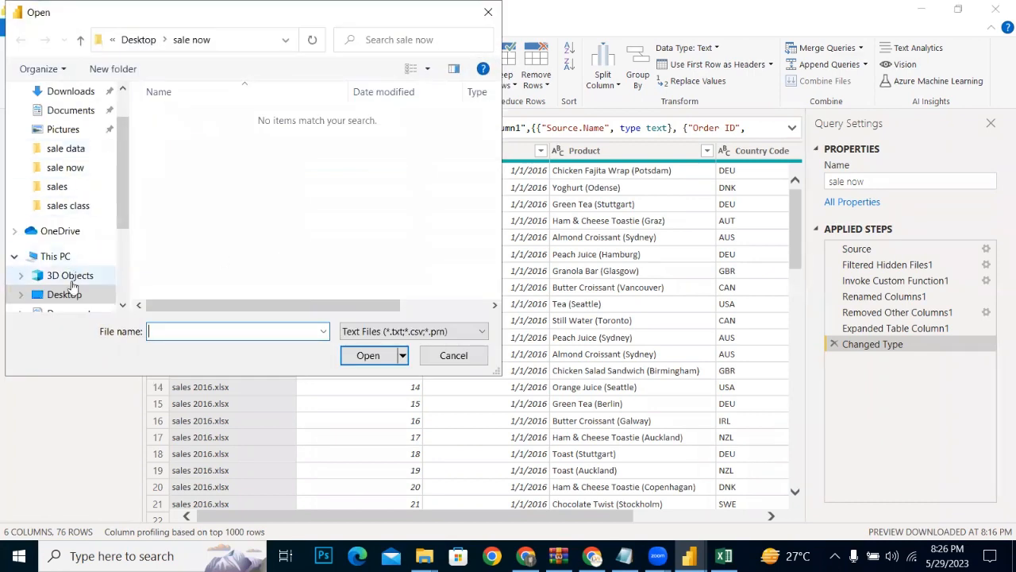
pyautogui.click(69, 294)
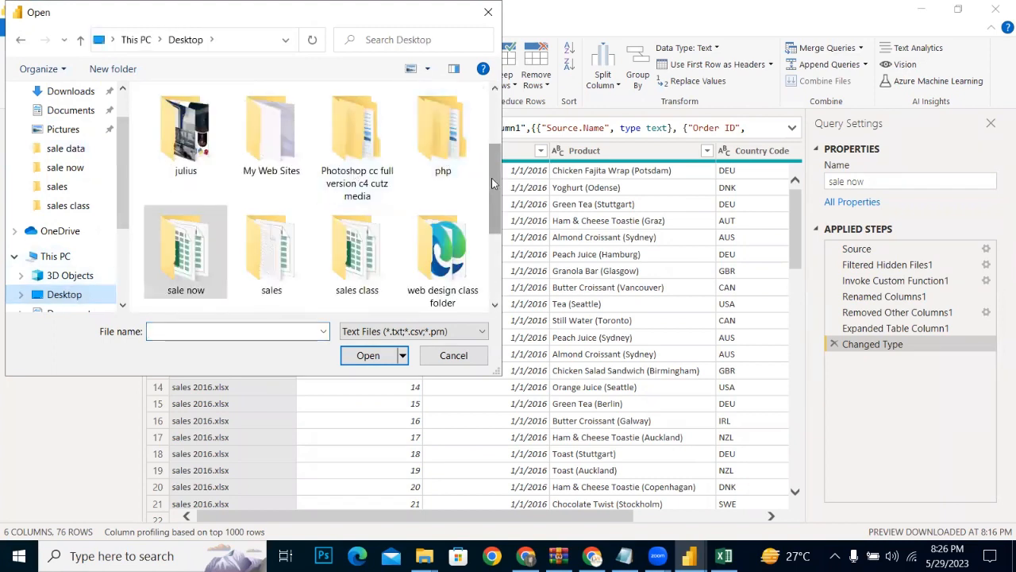
pyautogui.moveTo(495, 199); pyautogui.dragTo(492, 233)
pyautogui.click(188, 260)
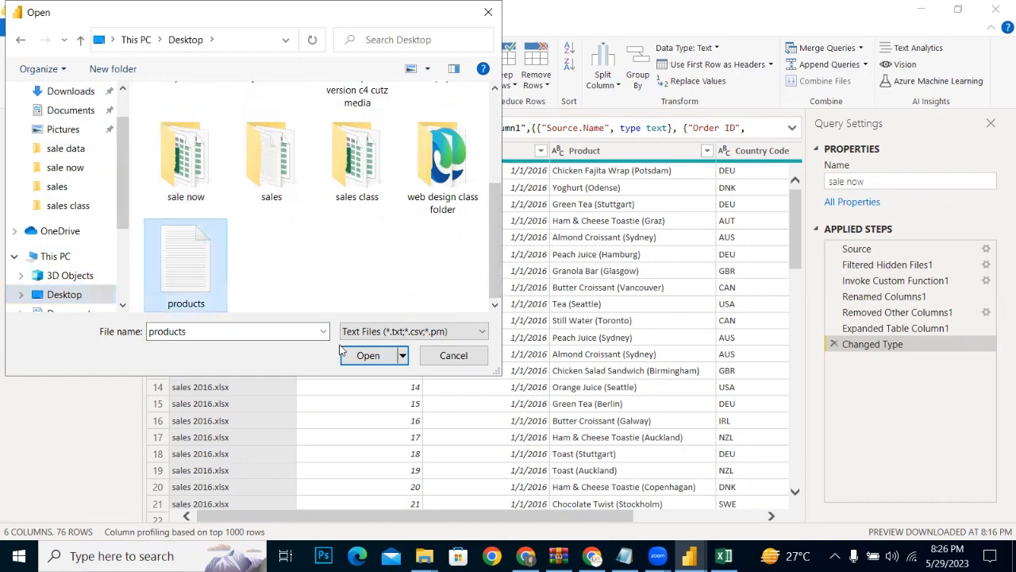
pyautogui.click(393, 356)
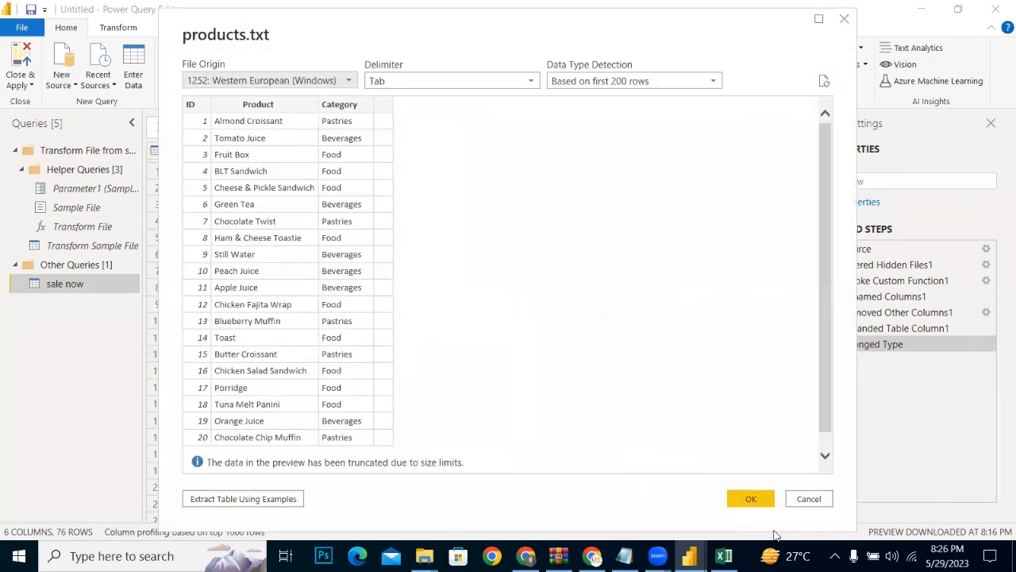
pyautogui.click(751, 499)
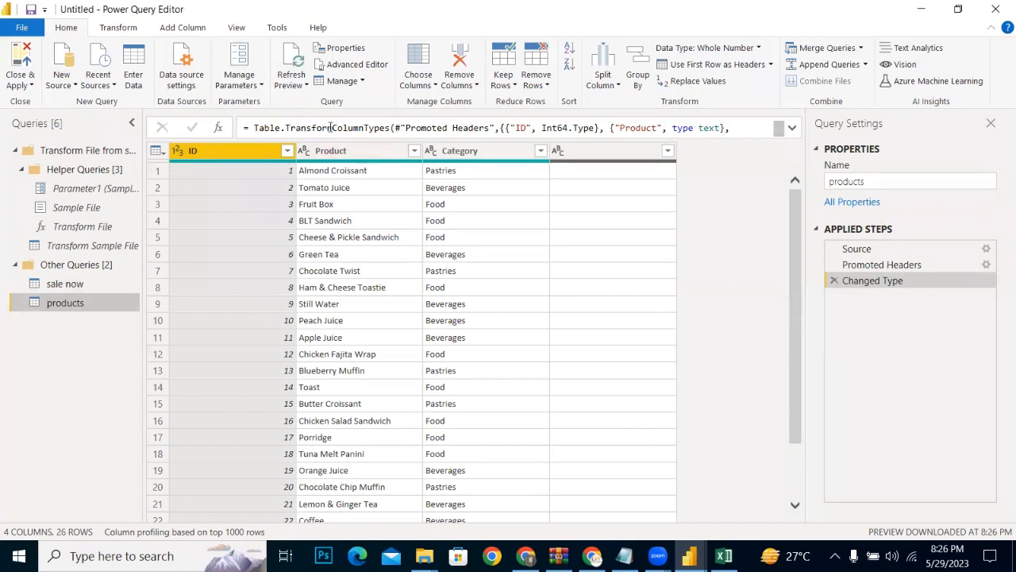
# Step: Compare the columns of the sale now and products queries, examining their Product columns and the products table's Category column
pyautogui.click(46, 286)
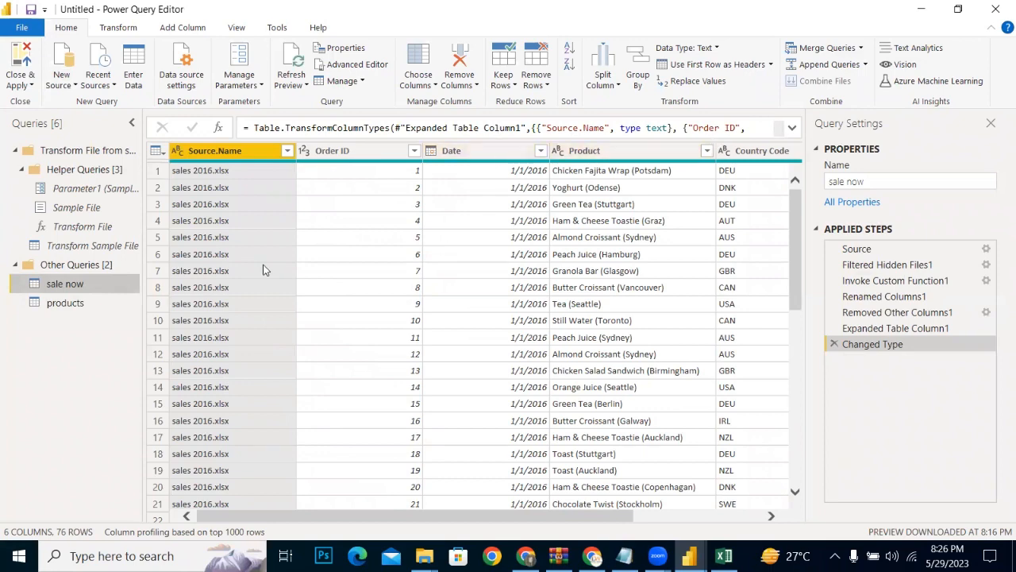
pyautogui.click(102, 302)
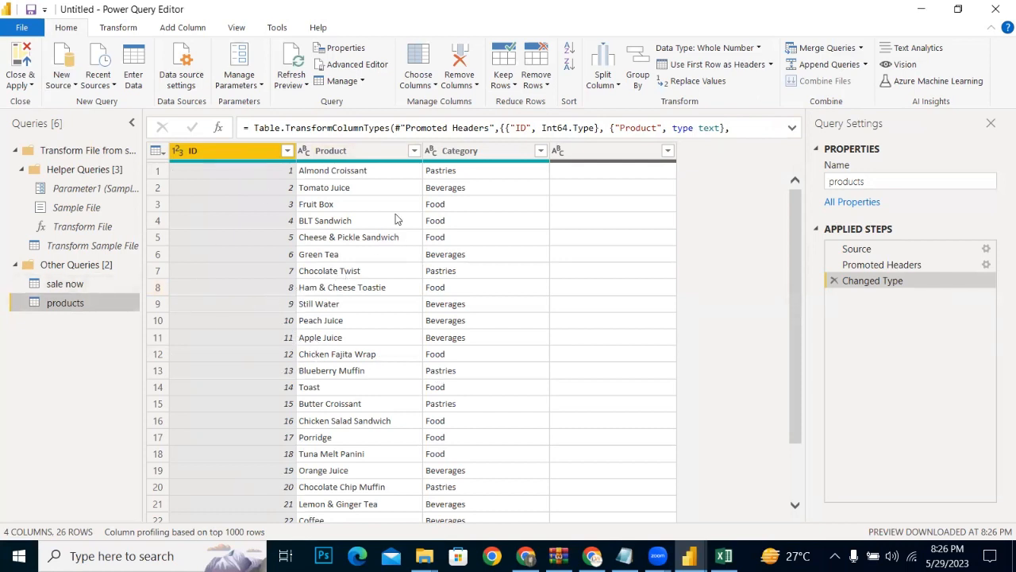
pyautogui.click(112, 284)
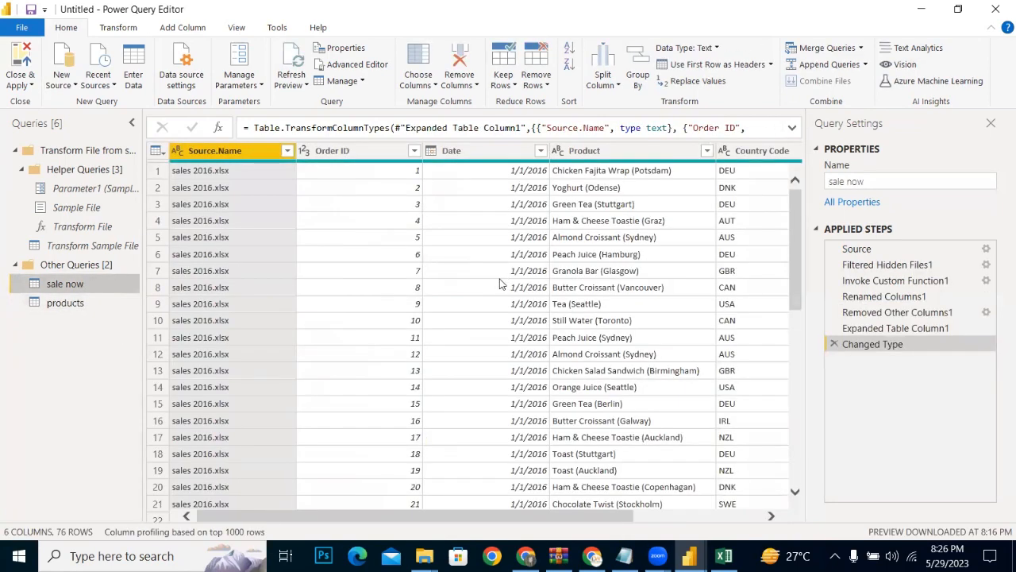
pyautogui.click(55, 307)
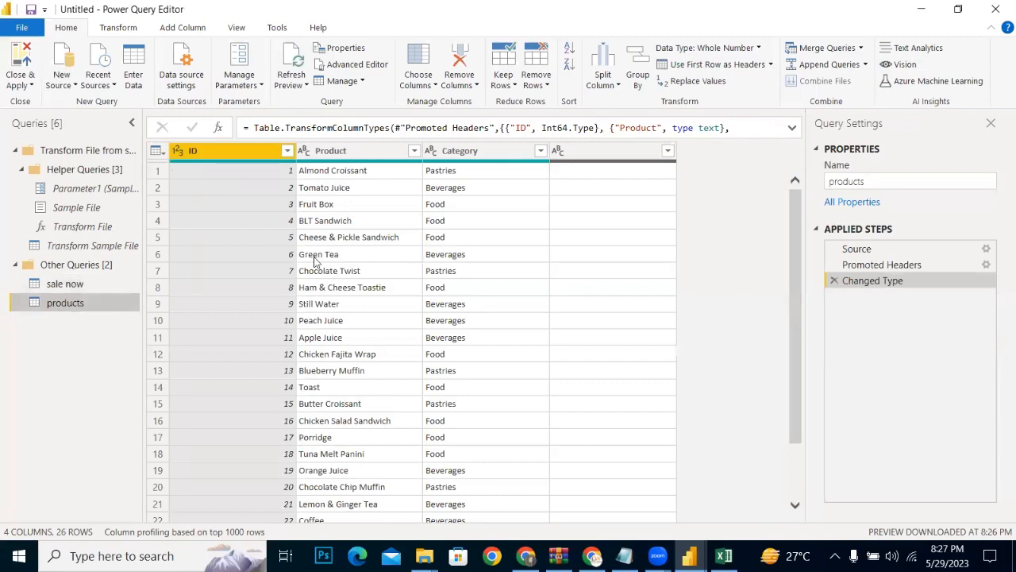
pyautogui.click(69, 289)
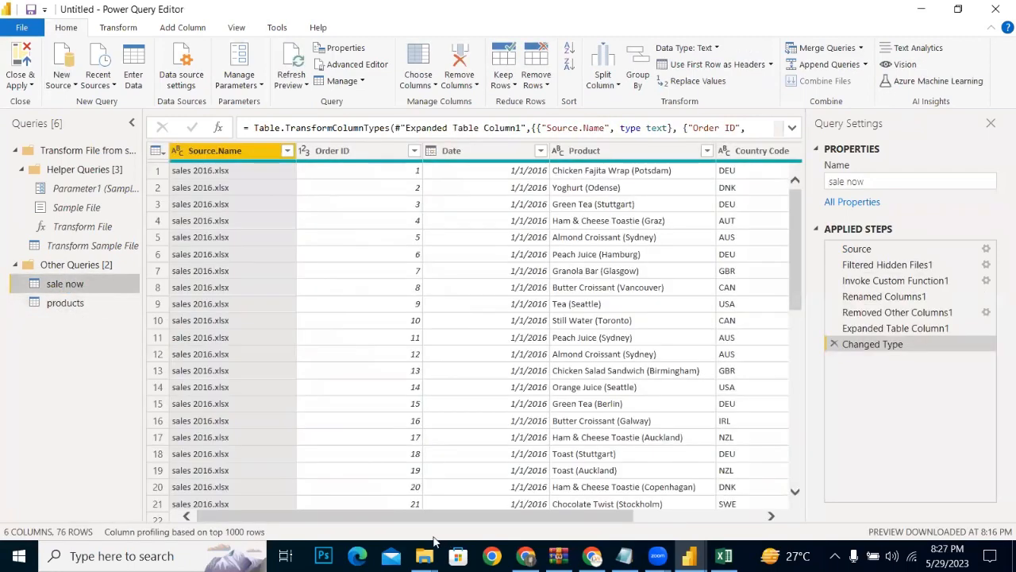
pyautogui.moveTo(401, 518); pyautogui.dragTo(393, 493)
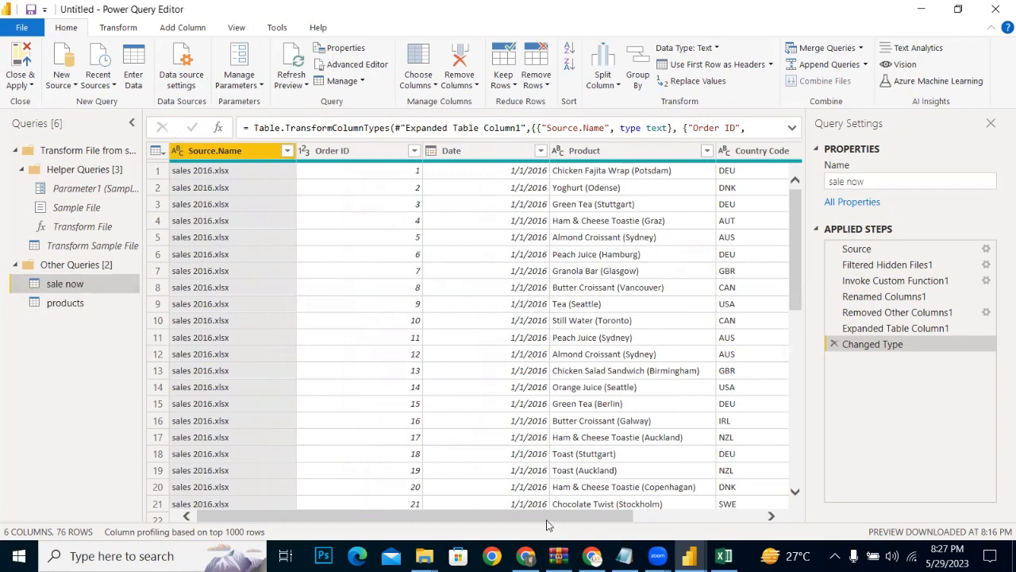
pyautogui.moveTo(547, 520); pyautogui.dragTo(744, 474)
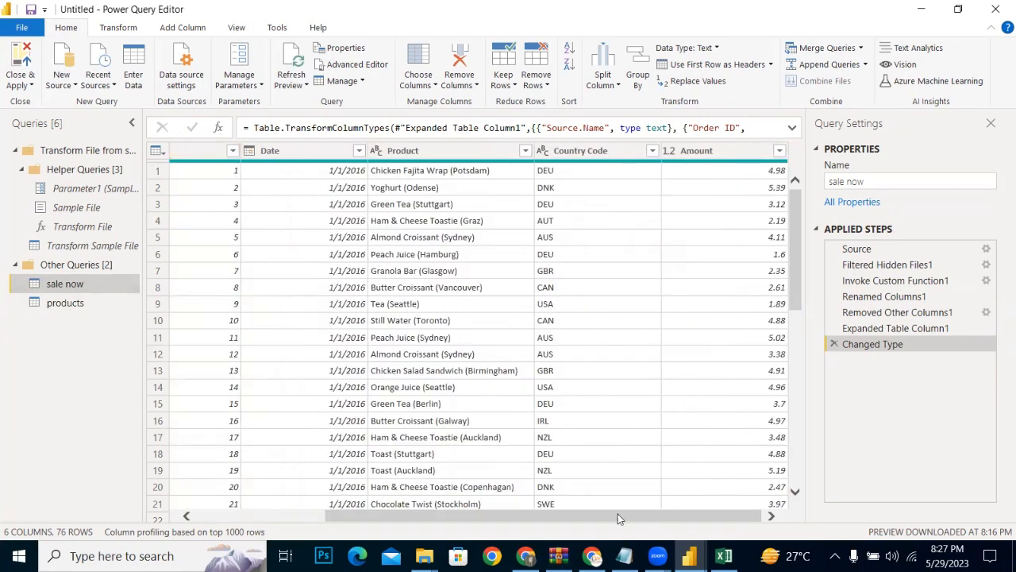
pyautogui.moveTo(587, 516); pyautogui.dragTo(458, 514)
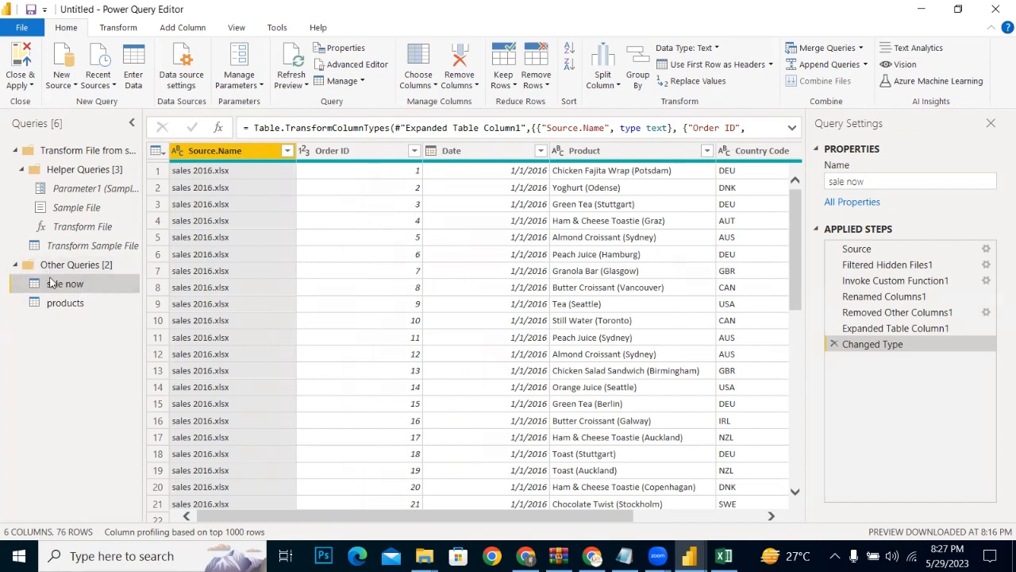
# Step: Merge the products query into sale now on their Product columns, using a Left Outer join with fuzzy matching enabled
pyautogui.click(860, 49)
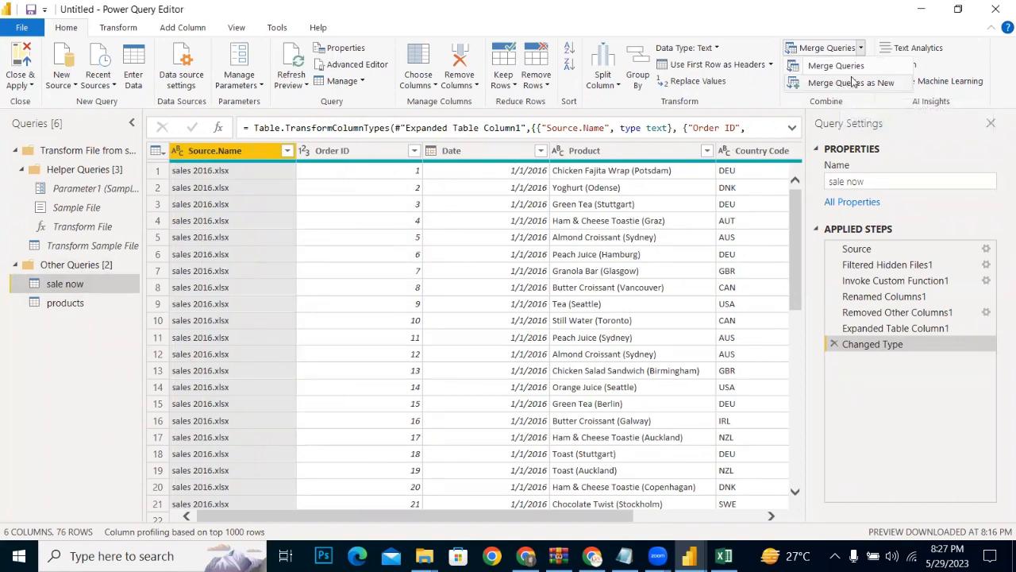
pyautogui.click(841, 71)
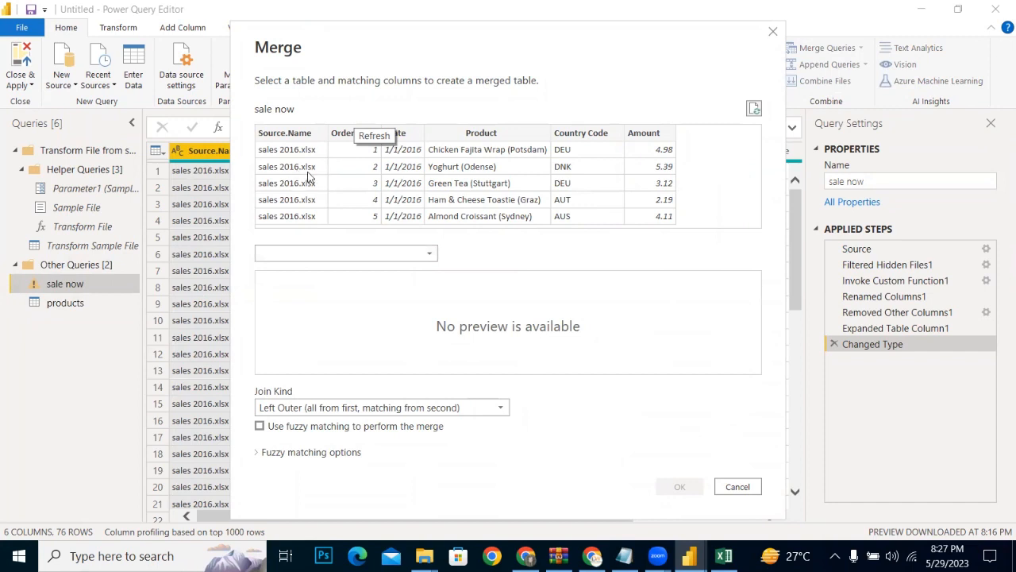
pyautogui.click(306, 252)
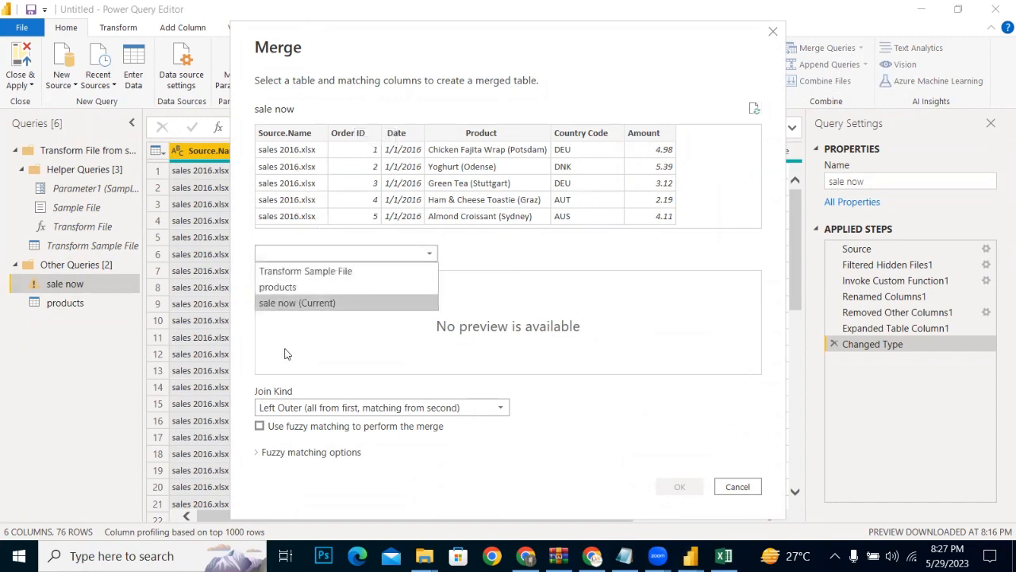
pyautogui.click(276, 290)
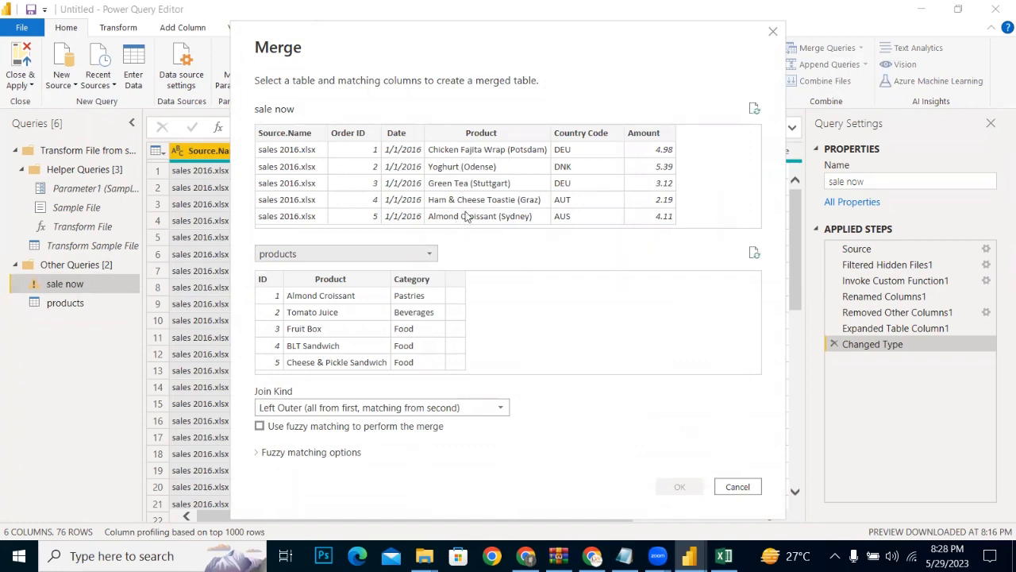
pyautogui.click(477, 134)
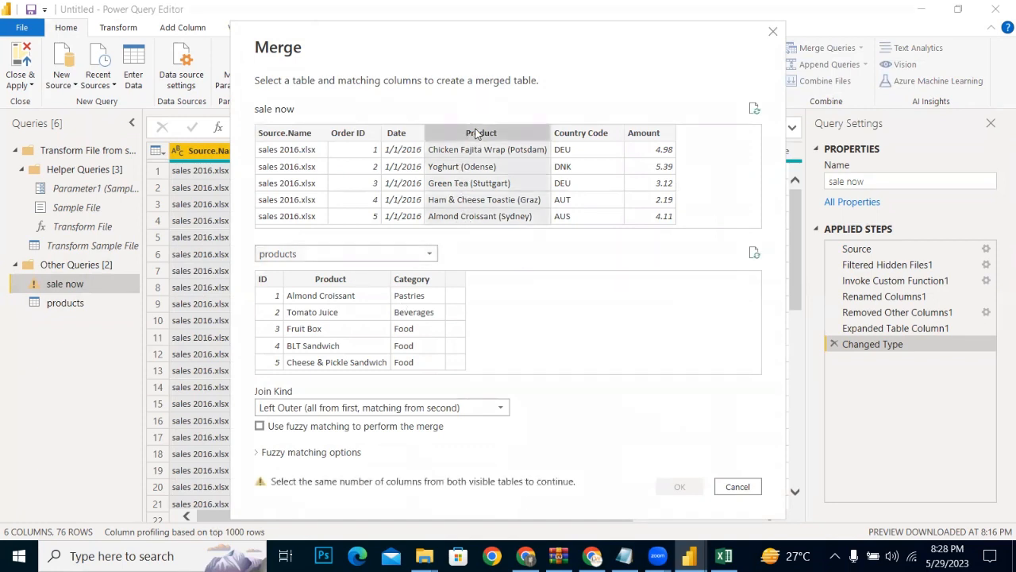
pyautogui.click(349, 281)
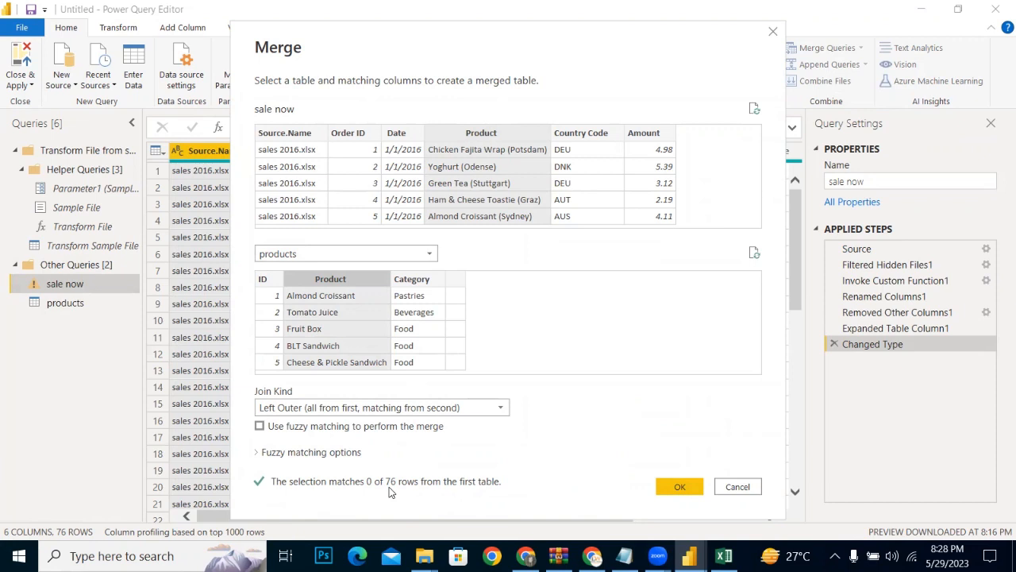
pyautogui.click(260, 426)
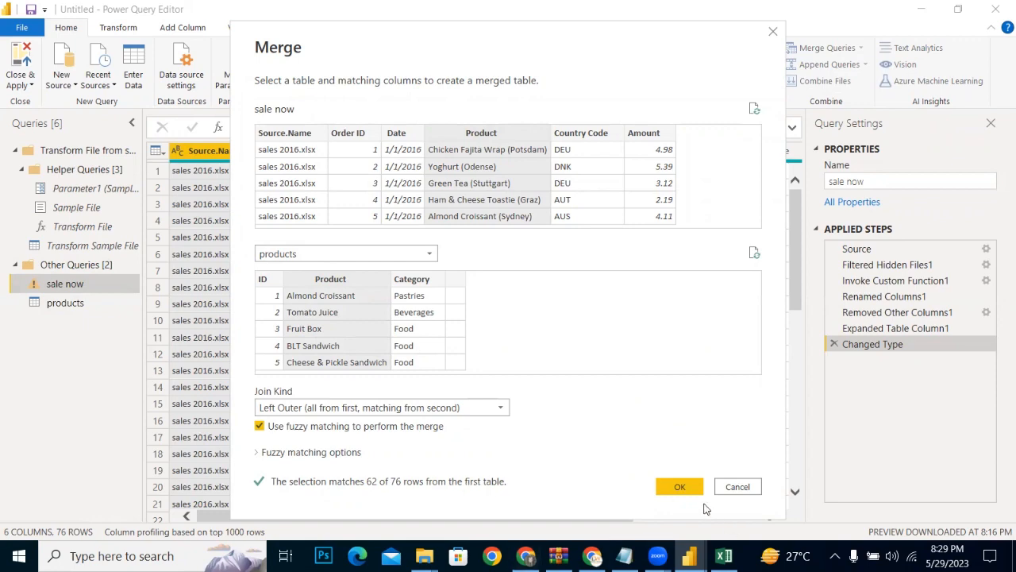
pyautogui.click(681, 486)
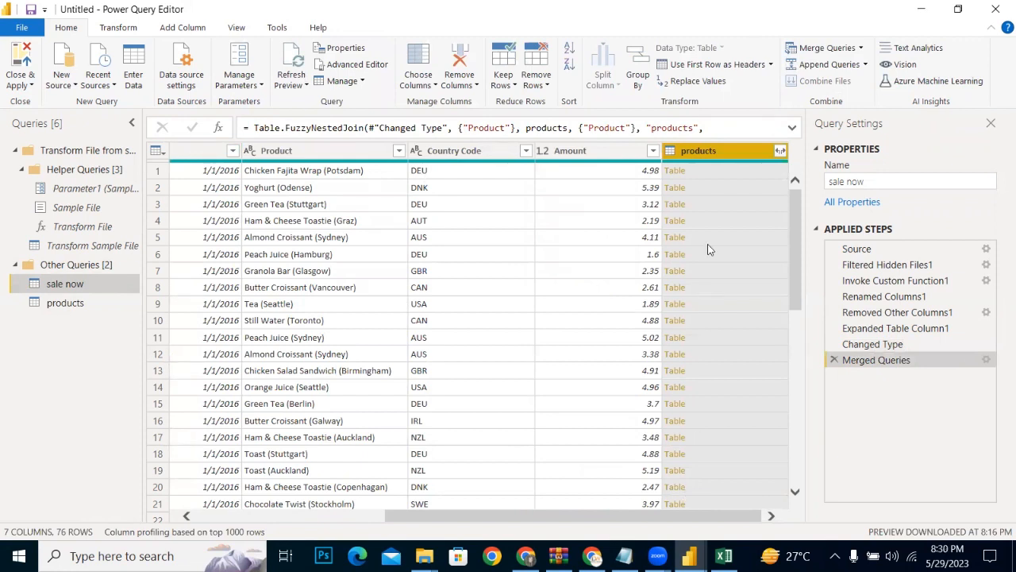
# Step: Expand the merged products column to include only Category, keeping the original column name as prefix
pyautogui.click(780, 151)
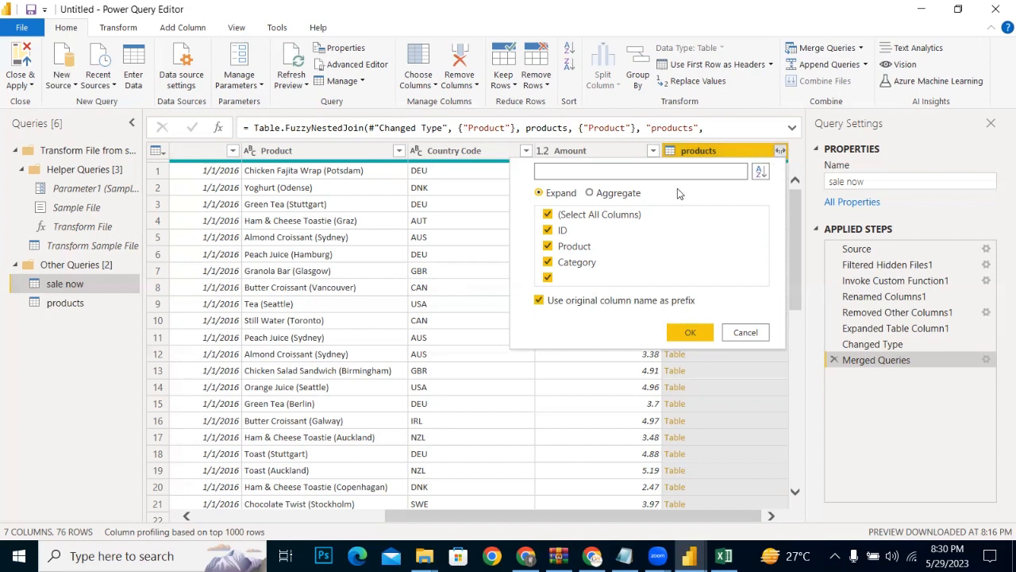
pyautogui.click(555, 214)
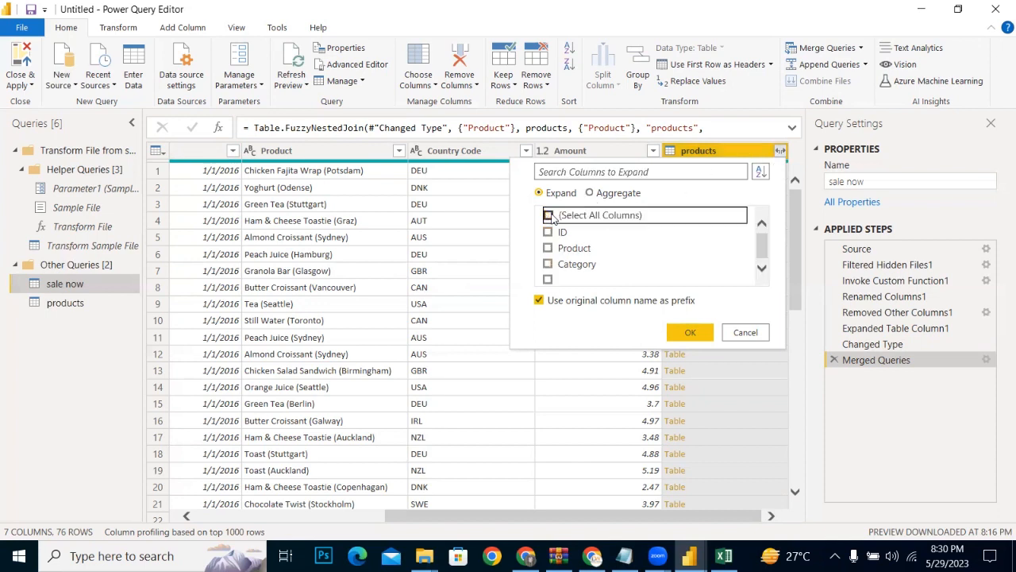
pyautogui.click(548, 264)
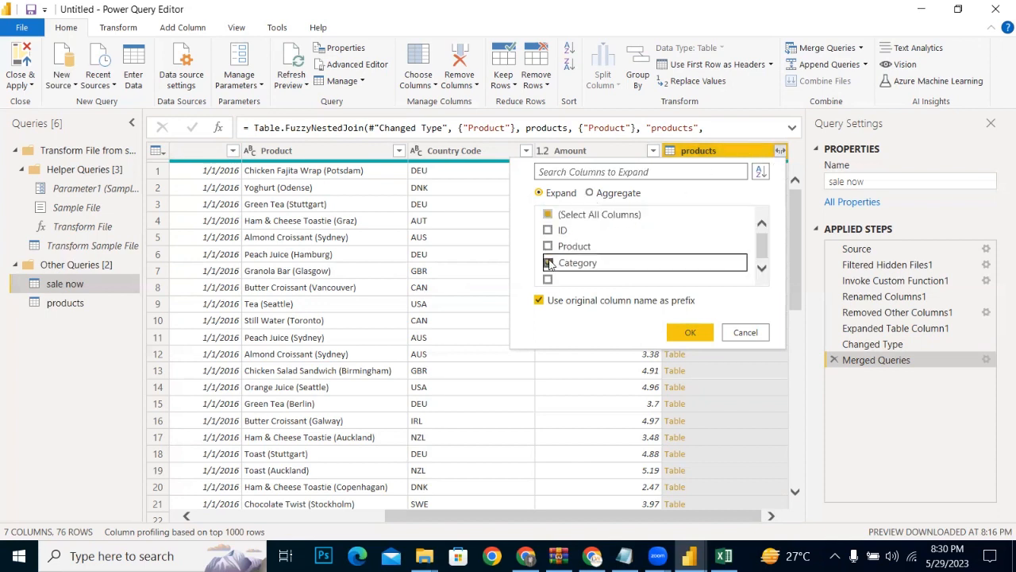
pyautogui.click(687, 332)
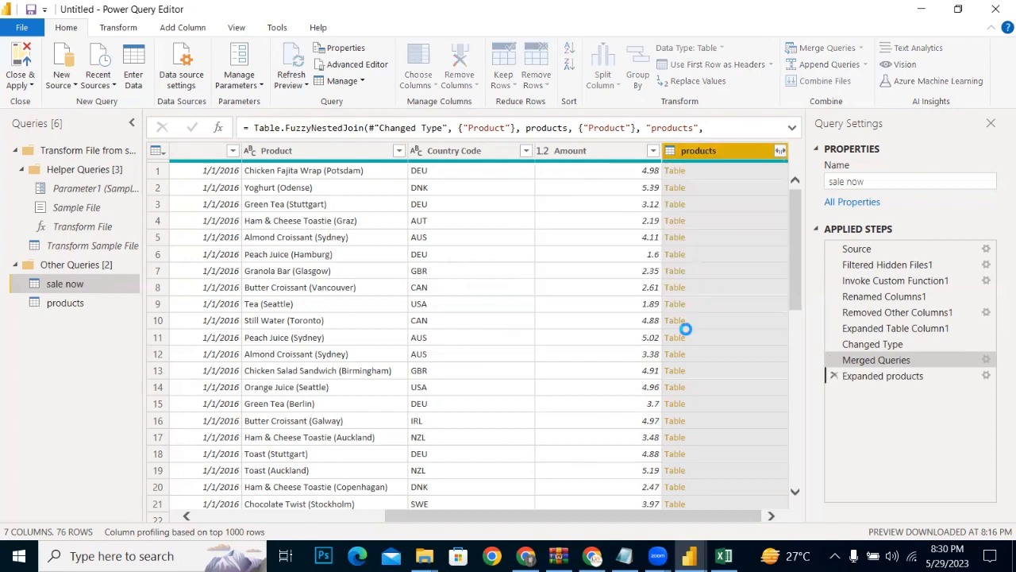
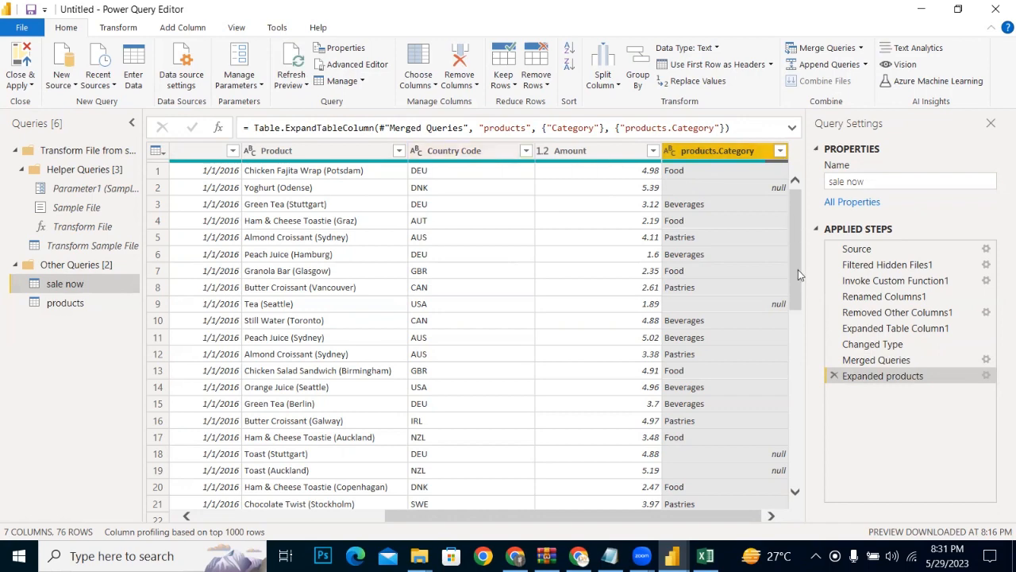
# Step: Review the expanded category values in sale now and rename the products.Category column as Category
pyautogui.moveTo(797, 277); pyautogui.dragTo(801, 455)
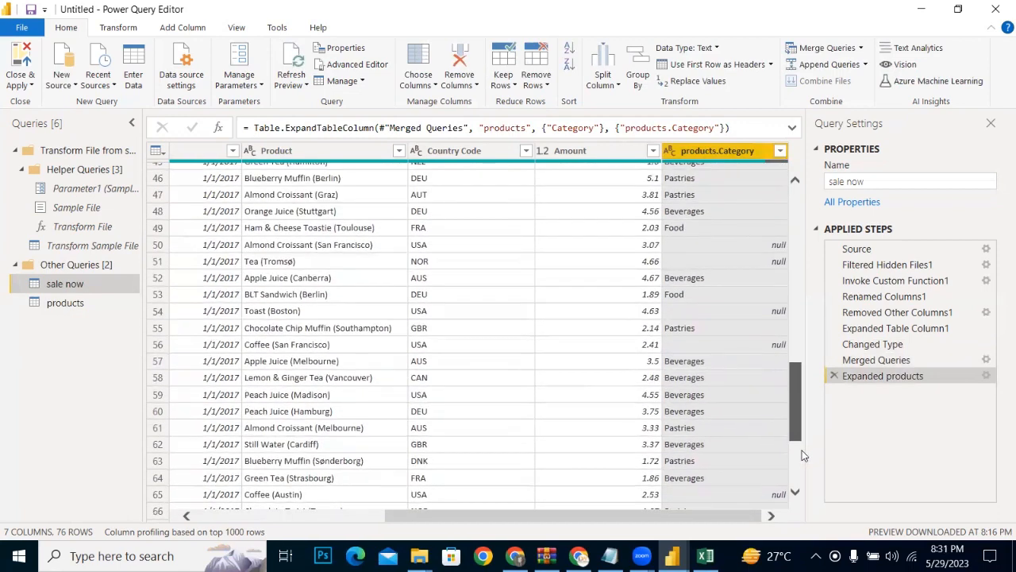
pyautogui.moveTo(802, 454); pyautogui.dragTo(799, 476)
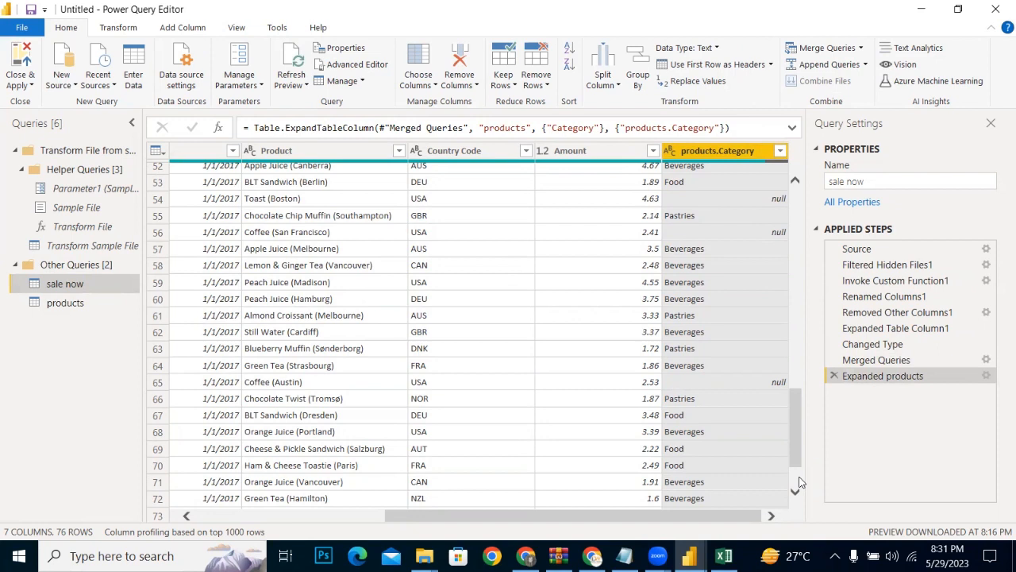
pyautogui.doubleClick(712, 151)
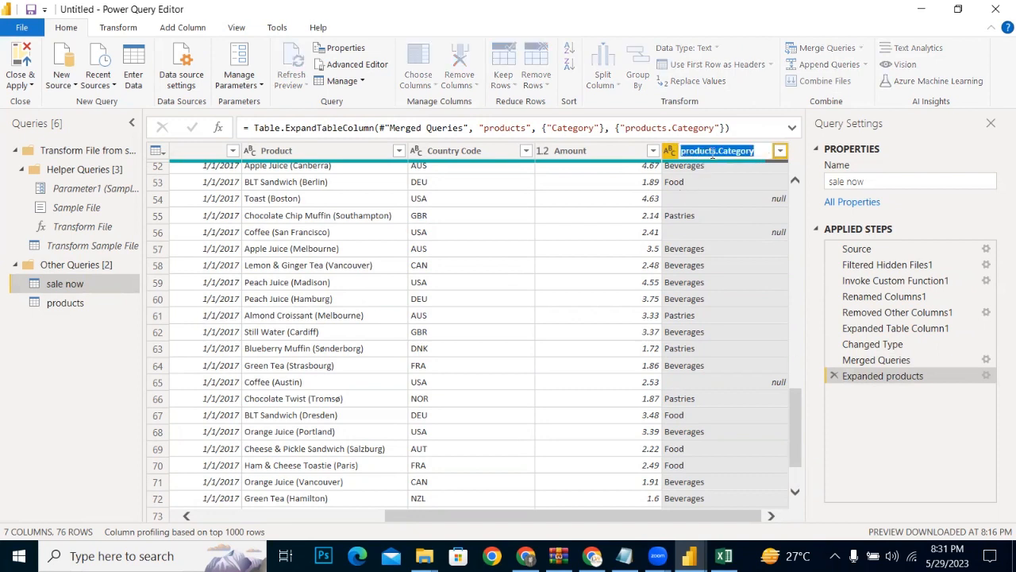
pyautogui.click(713, 152)
pyautogui.press('BackSpace')
pyautogui.press('BackSpace')
pyautogui.press('BackSpace')
pyautogui.press('BackSpace')
pyautogui.press('BackSpace')
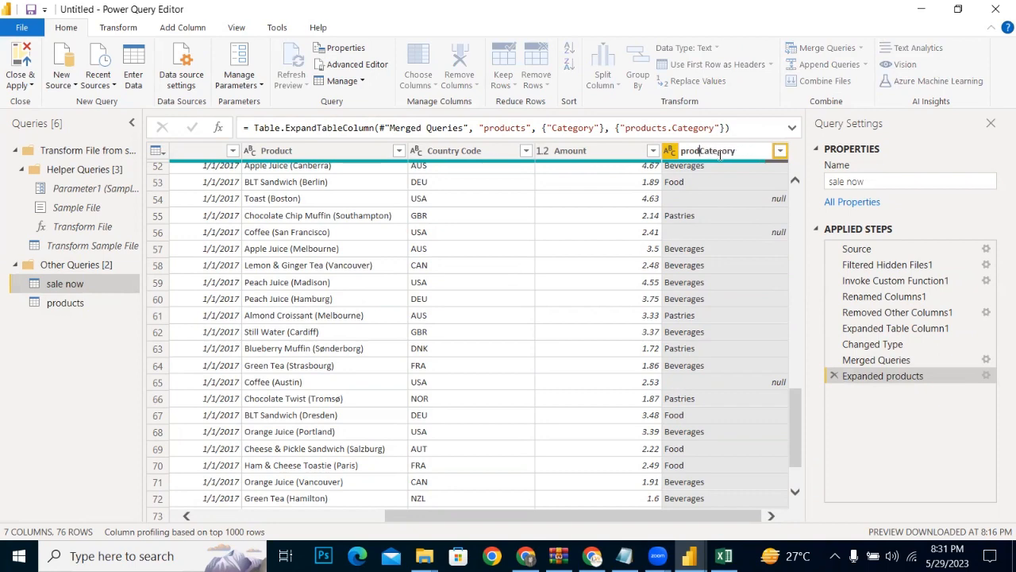
pyautogui.press('BackSpace')
pyautogui.press('BackSpace')
pyautogui.press('BackSpace')
pyautogui.press('BackSpace')
pyautogui.press('Return')
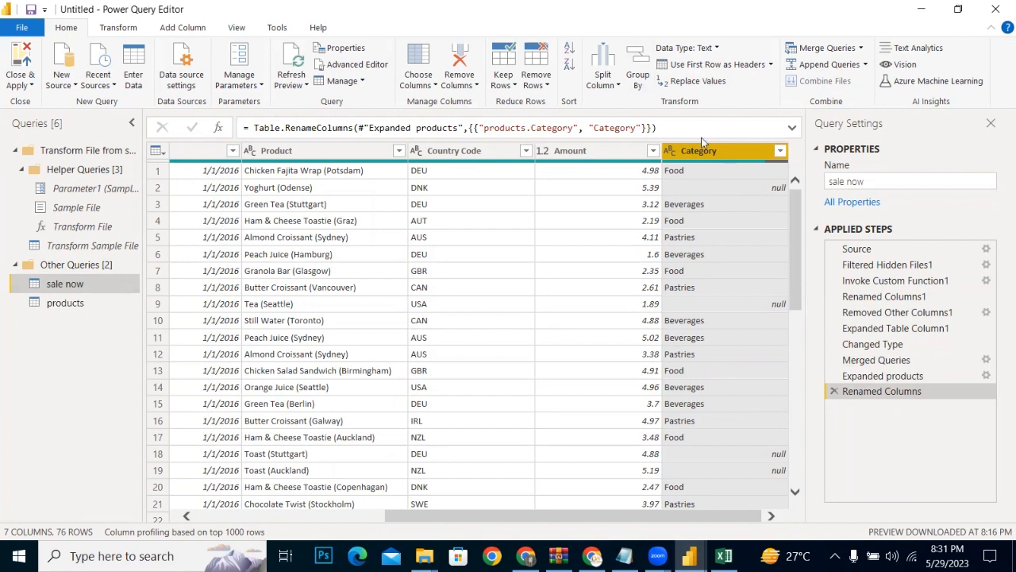
# Step: Replace the null values in the Category column with "no category" and check the rows down to the end
pyautogui.click(680, 86)
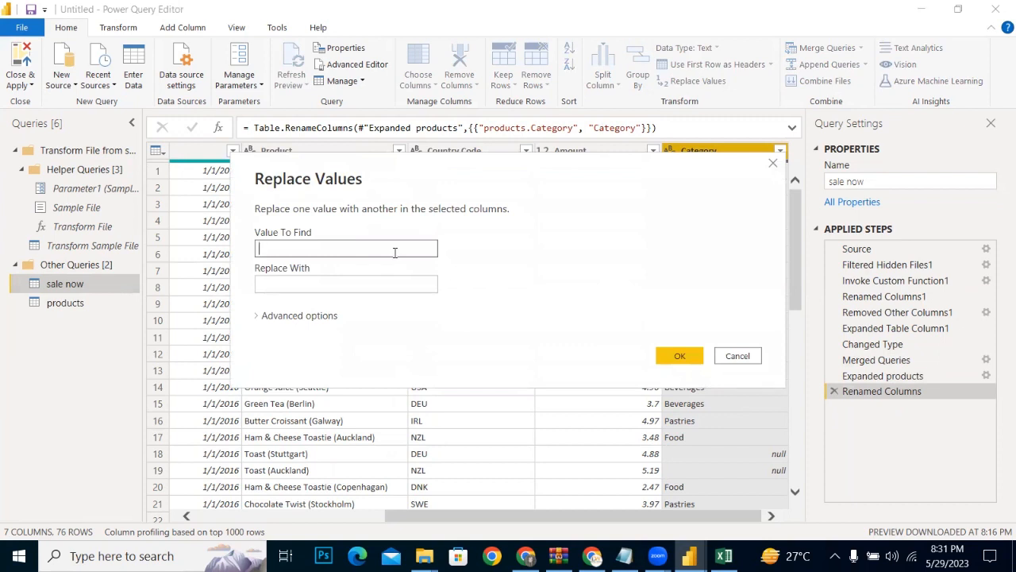
pyautogui.write('null')
pyautogui.click(366, 279)
pyautogui.write('n')
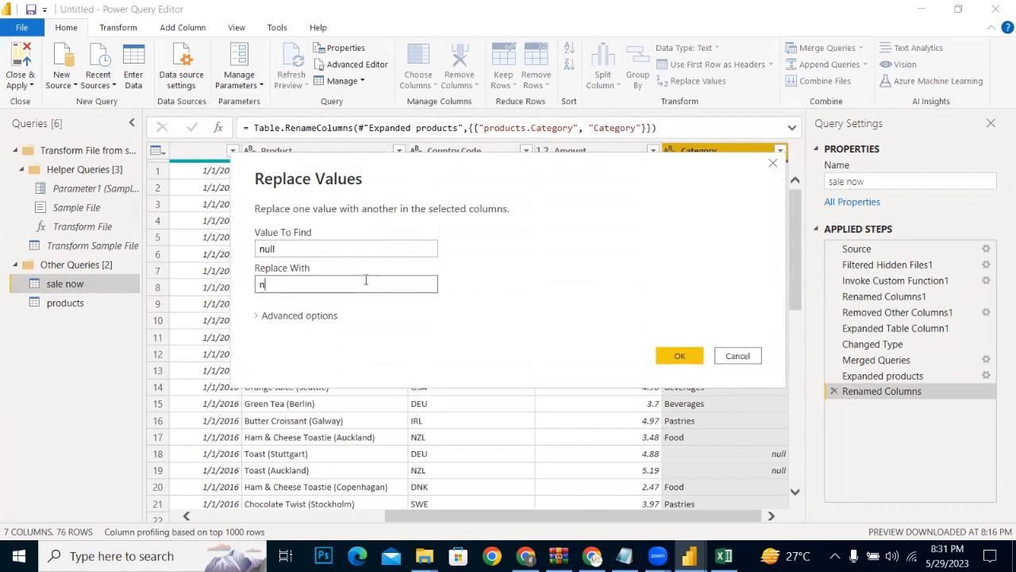
pyautogui.write('o cater')
pyautogui.press('BackSpace')
pyautogui.write('gory')
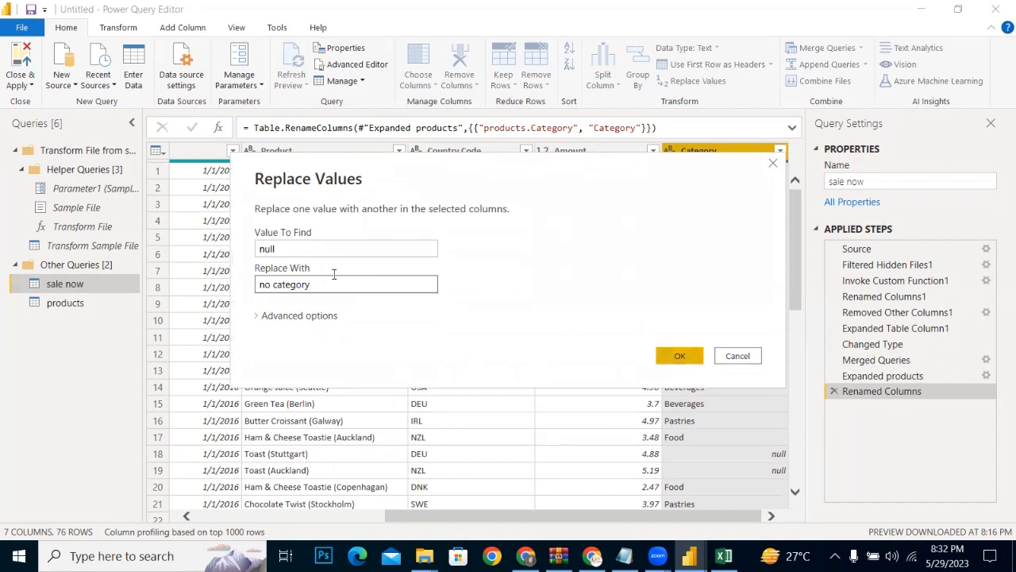
pyautogui.click(679, 357)
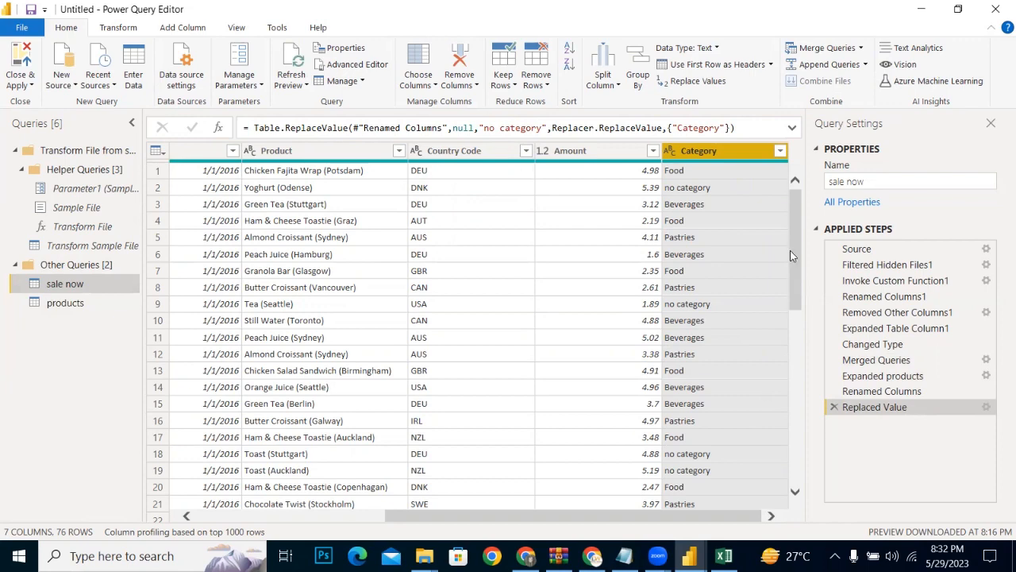
pyautogui.moveTo(790, 250); pyautogui.dragTo(788, 488)
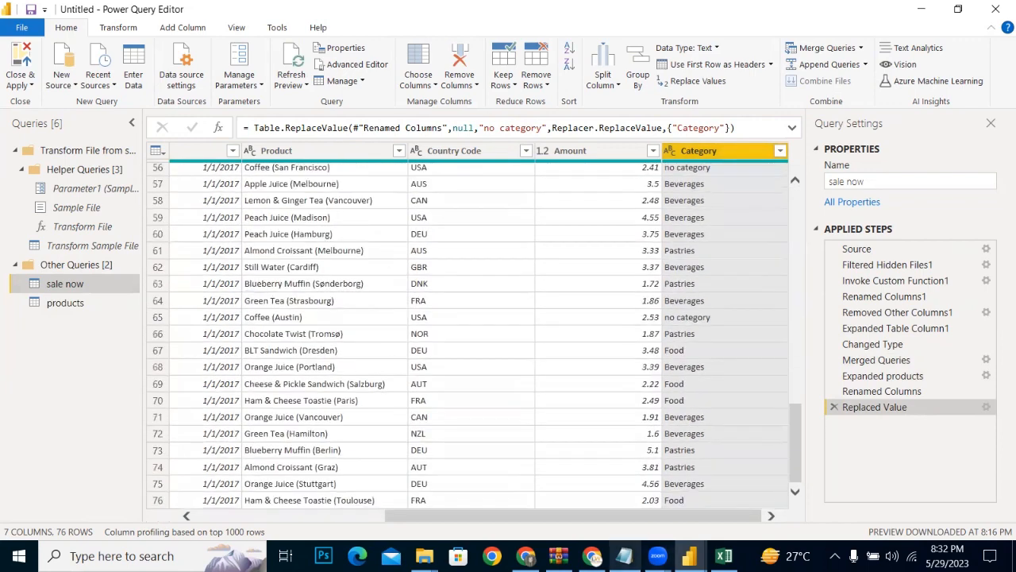
# Step: Remove the Source.Name column from the sale now query
pyautogui.moveTo(559, 513); pyautogui.dragTo(239, 473)
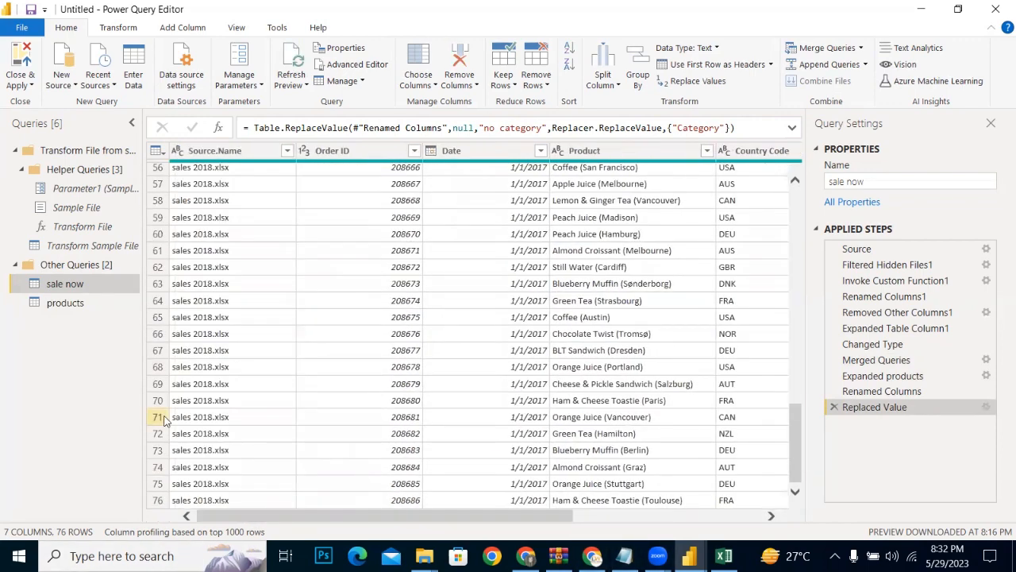
pyautogui.click(230, 150)
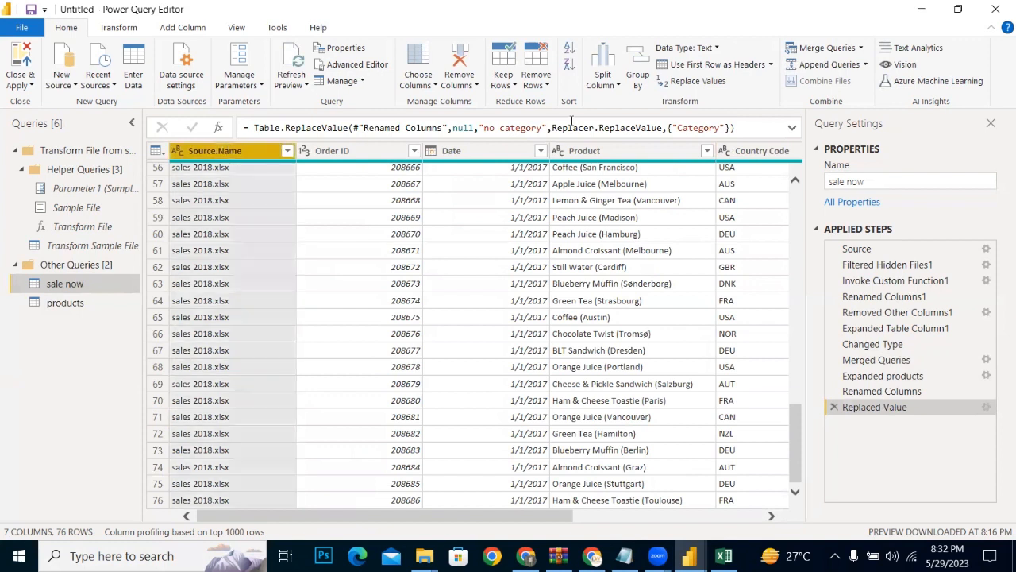
pyautogui.click(693, 81)
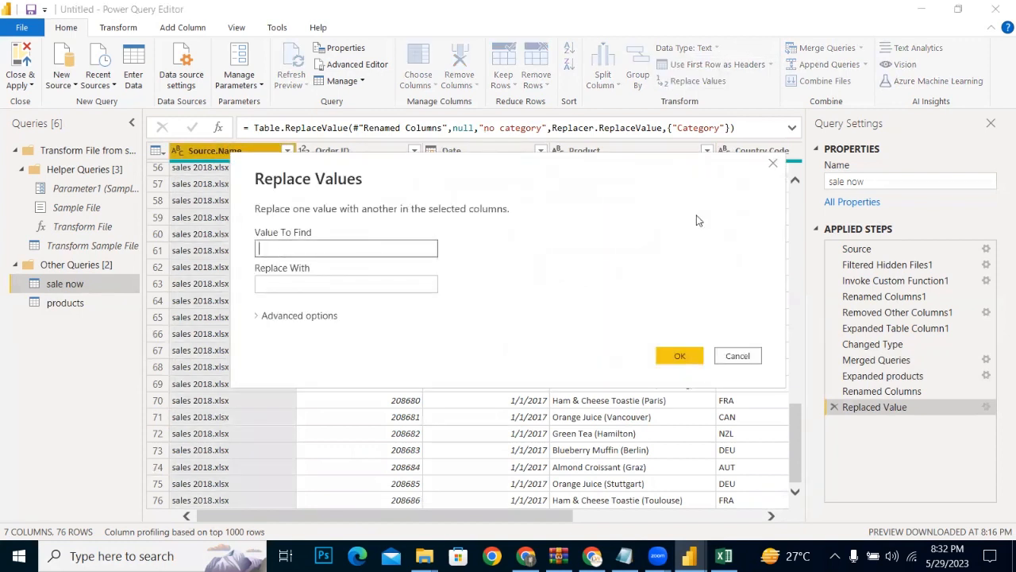
pyautogui.click(772, 164)
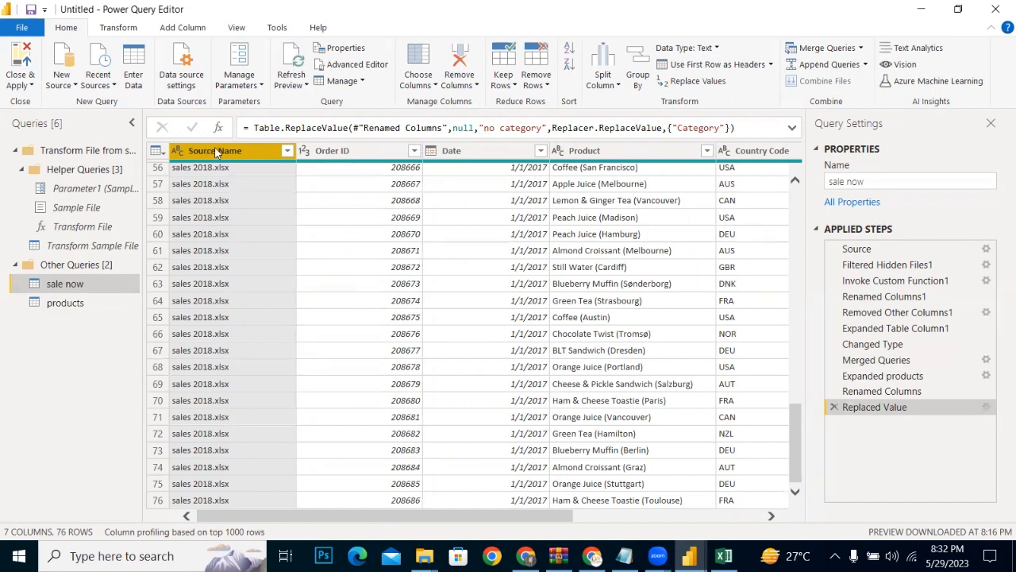
pyautogui.click(460, 84)
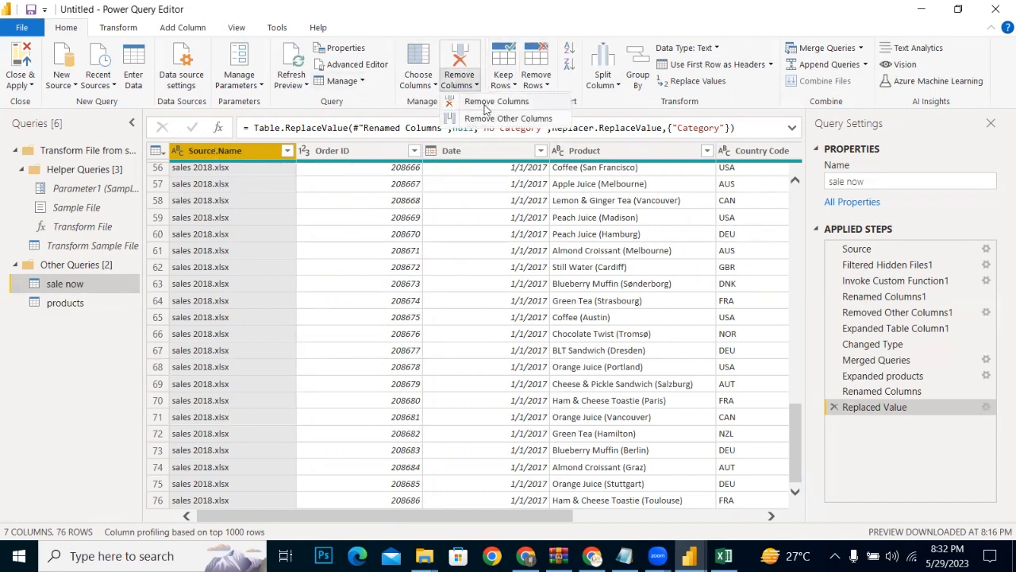
pyautogui.click(484, 102)
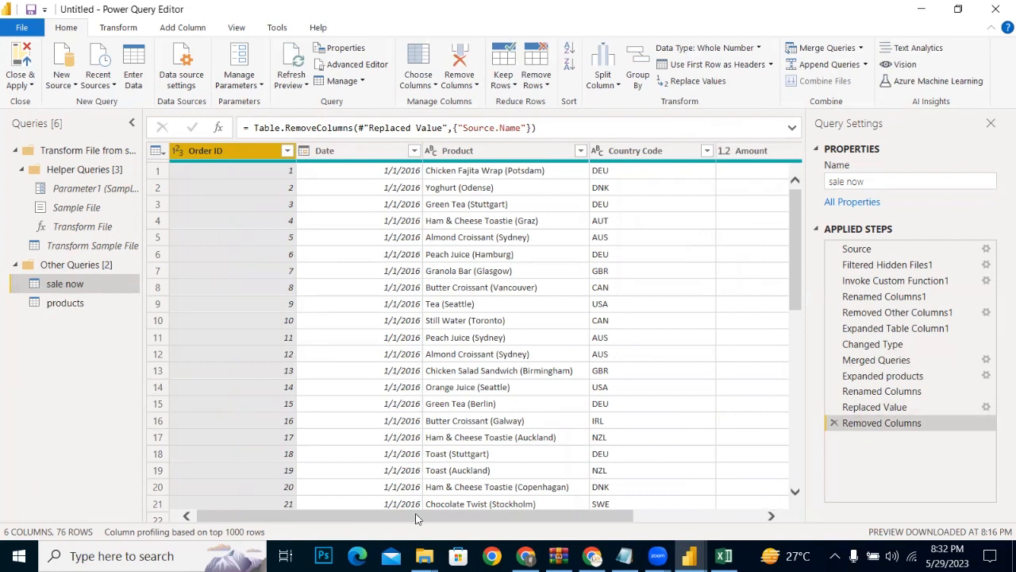
# Step: Close the Power Query Editor applying the query changes, and switch to the new report's Power BI Desktop window
pyautogui.click(33, 85)
pyautogui.click(54, 101)
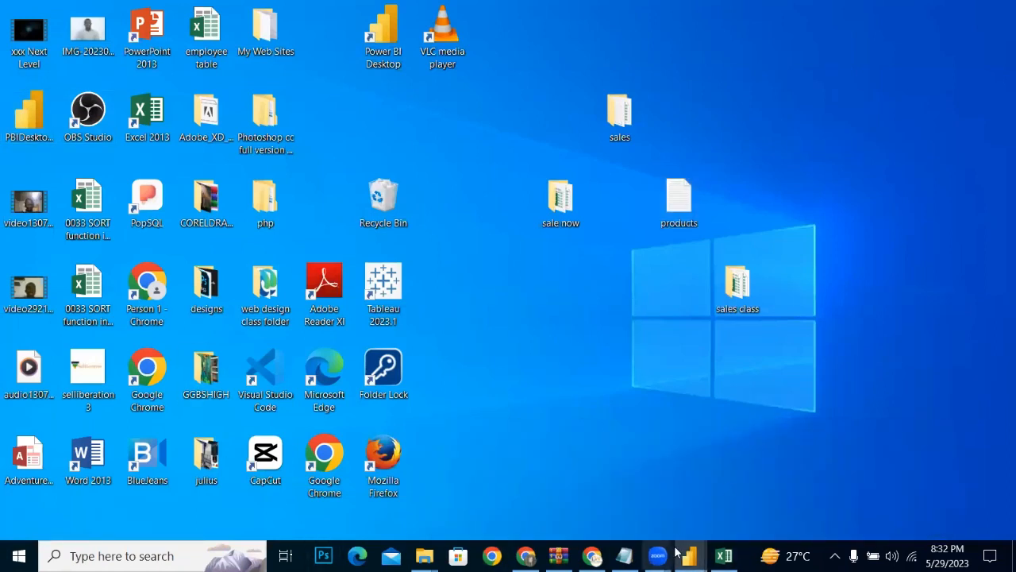
pyautogui.moveTo(689, 556)
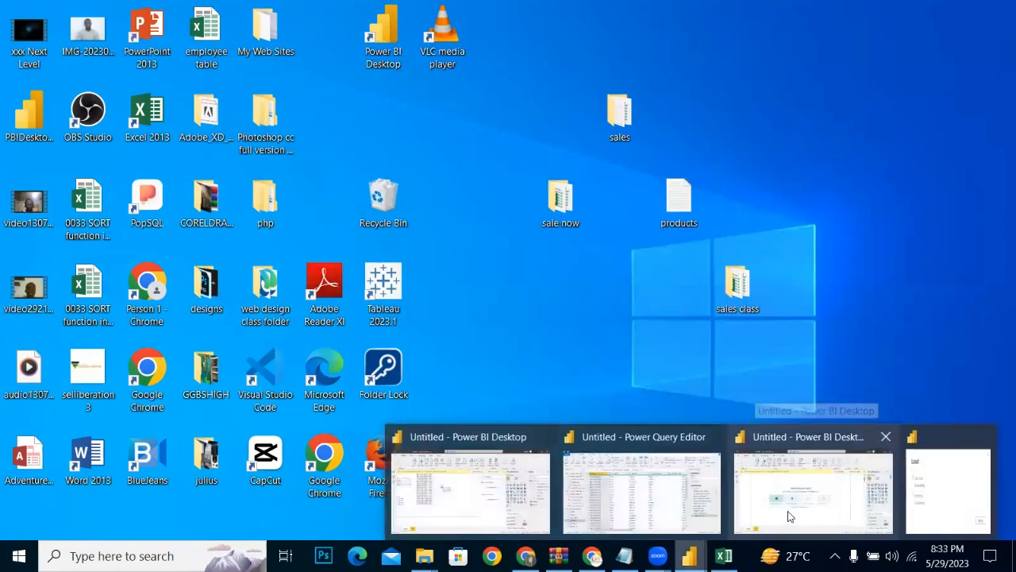
pyautogui.click(790, 516)
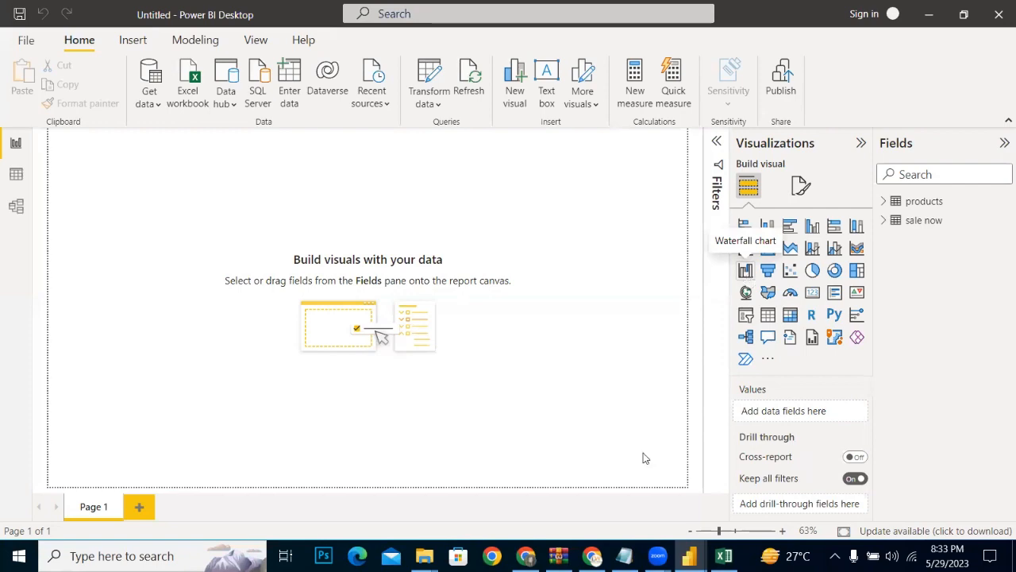
pyautogui.moveTo(690, 556)
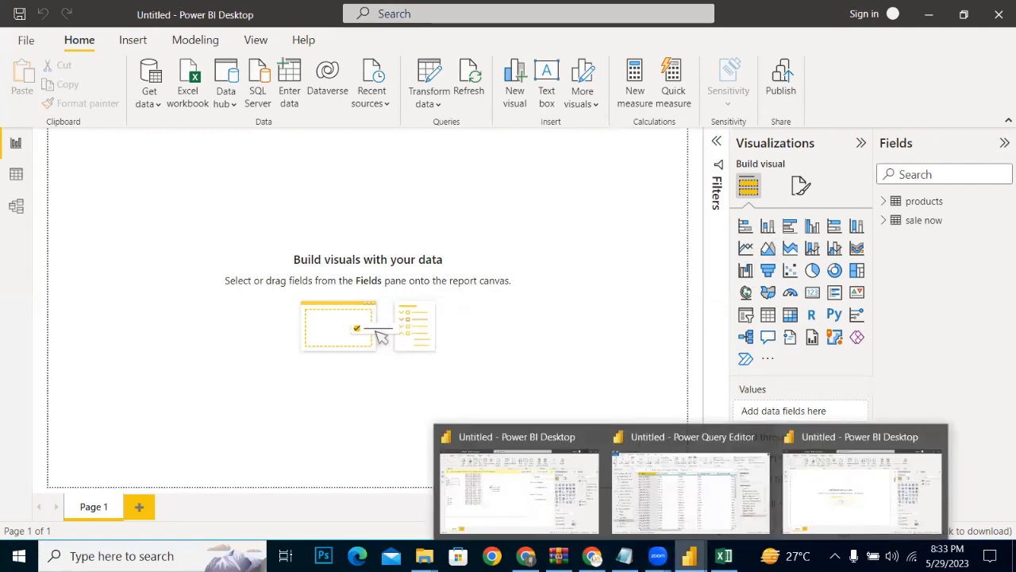
pyautogui.click(517, 486)
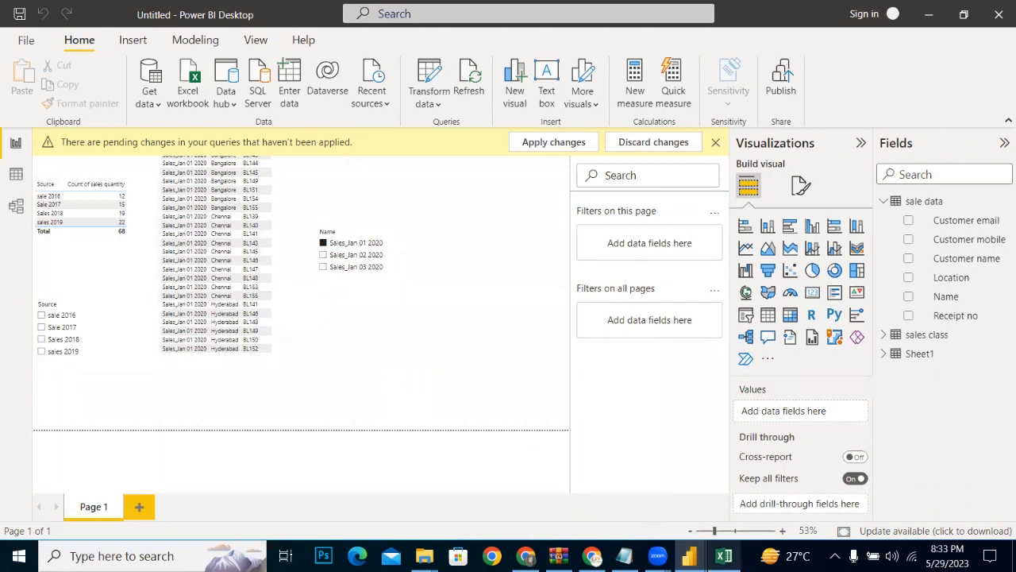
pyautogui.moveTo(689, 556)
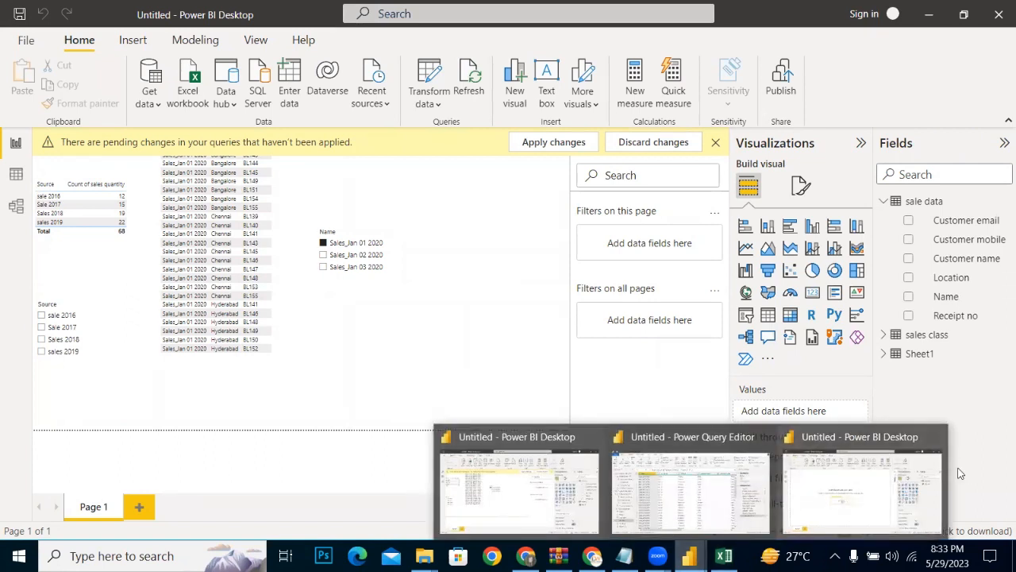
pyautogui.click(889, 482)
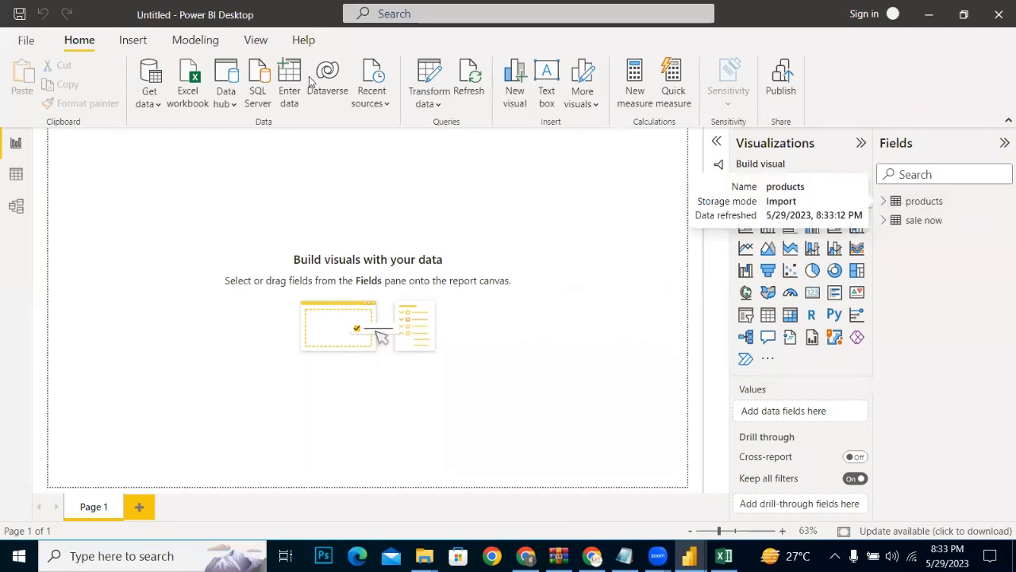
# Step: Reopen the Power Query Editor to disable loading of the products query, and close it applying the changes
pyautogui.click(431, 102)
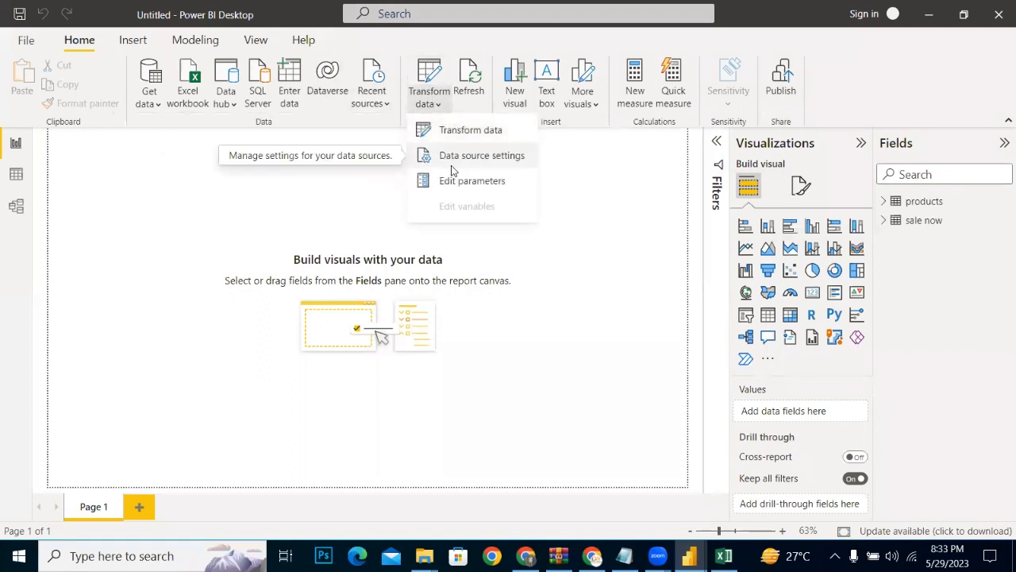
pyautogui.click(453, 132)
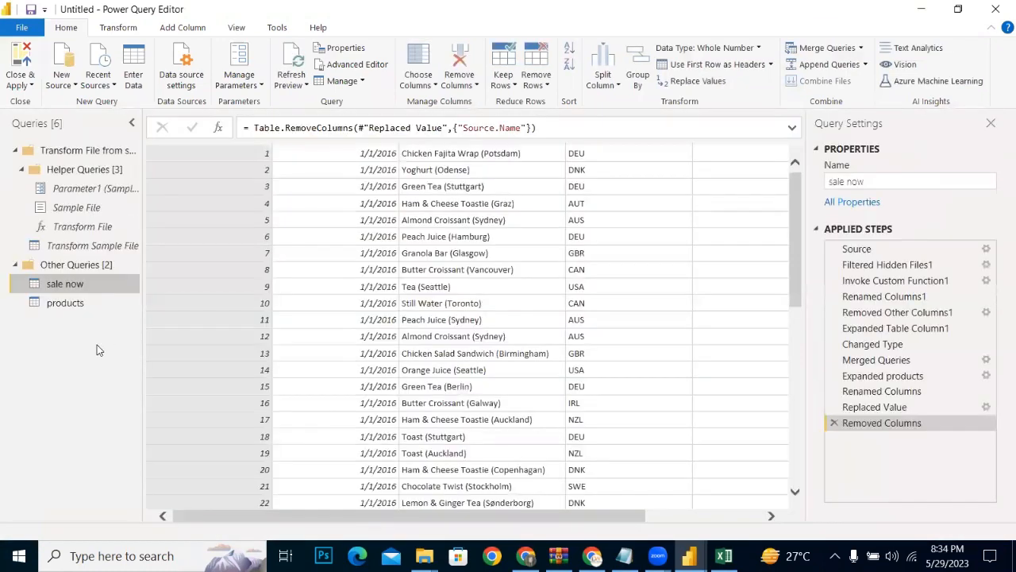
pyautogui.click(43, 305)
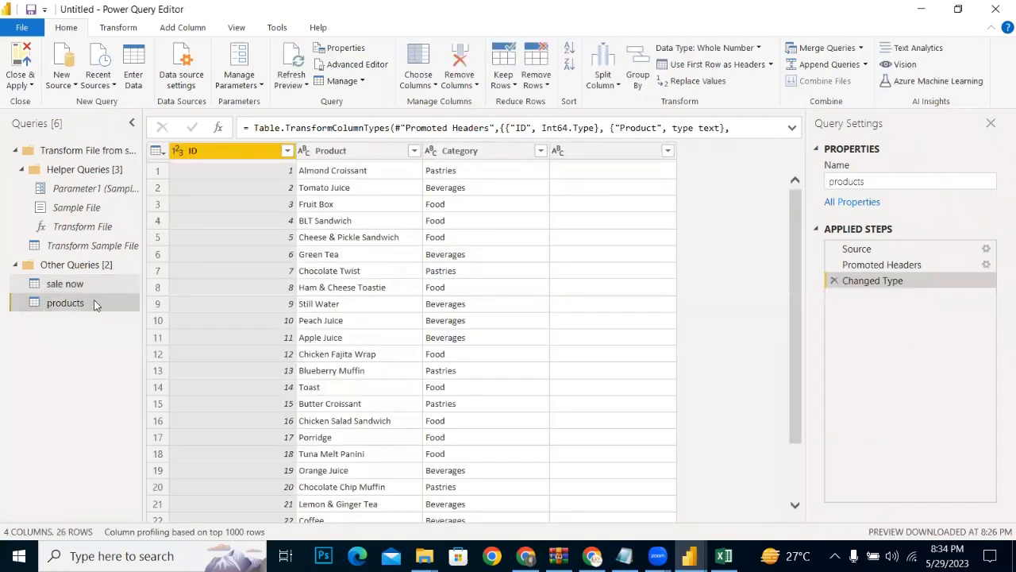
pyautogui.rightClick(94, 305)
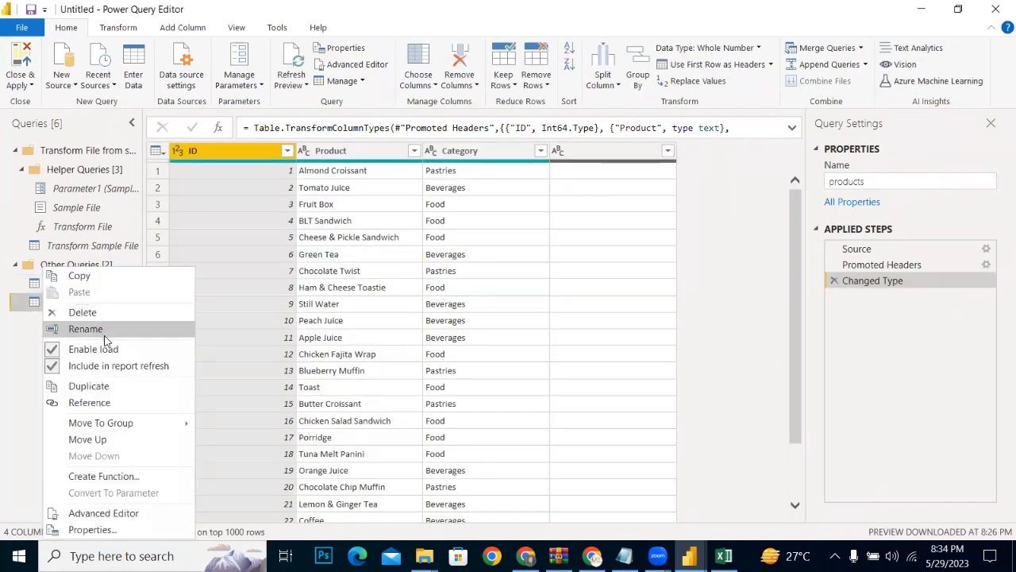
pyautogui.click(57, 353)
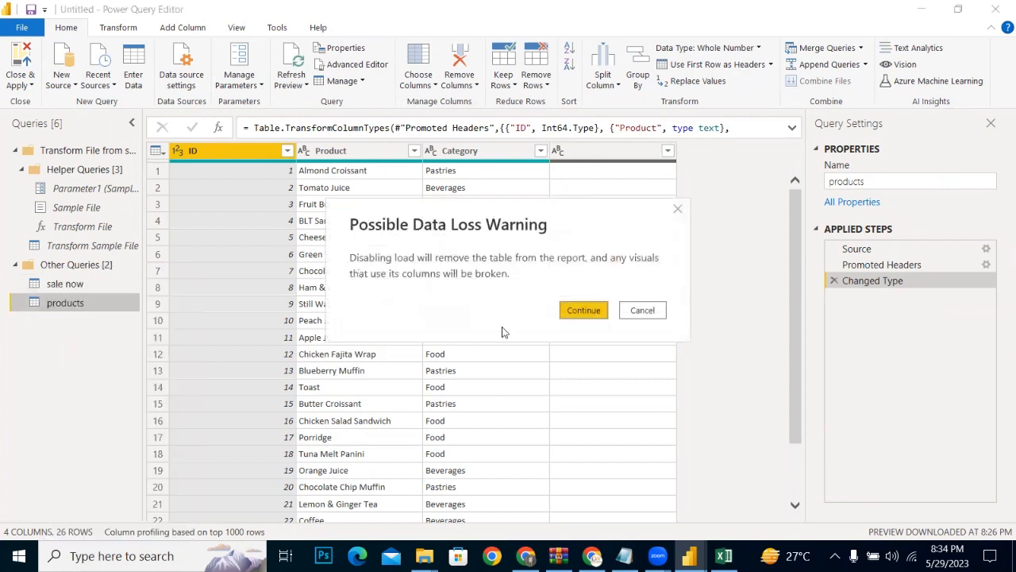
pyautogui.click(588, 310)
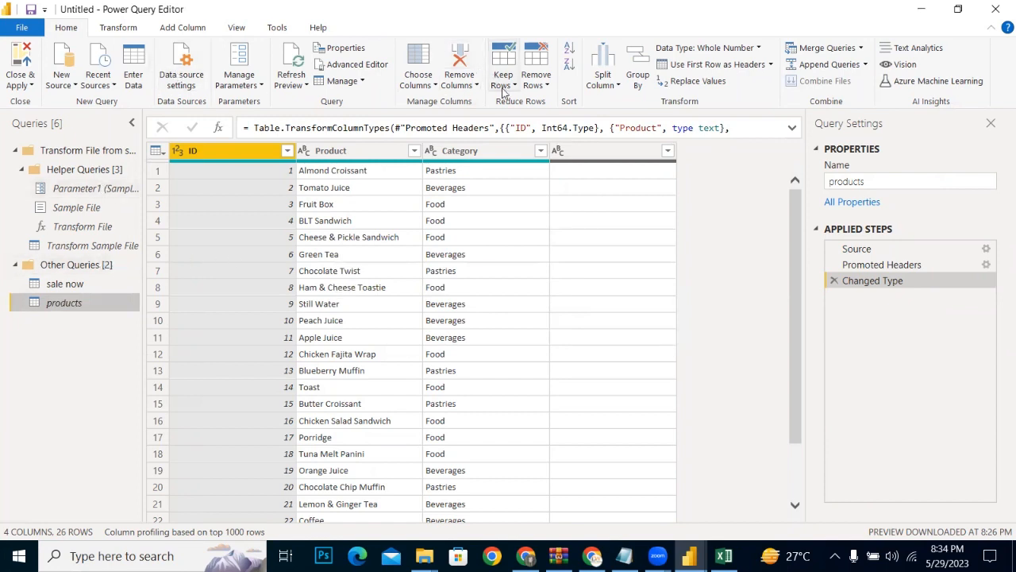
pyautogui.click(30, 84)
pyautogui.click(69, 101)
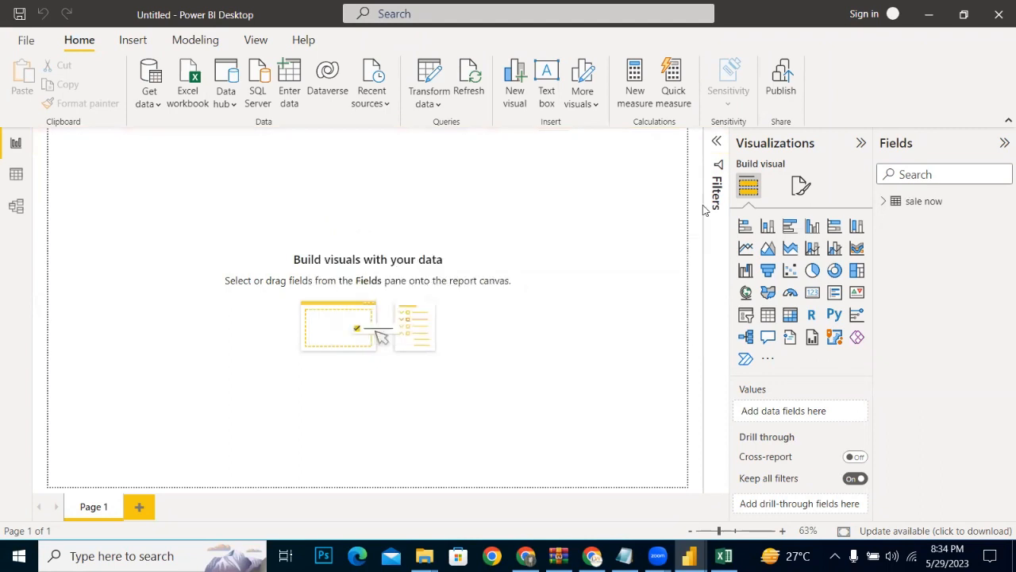
# Step: Add a table visual showing sale now's Product and Category fields, and enlarge it to fill most of the page
pyautogui.click(882, 201)
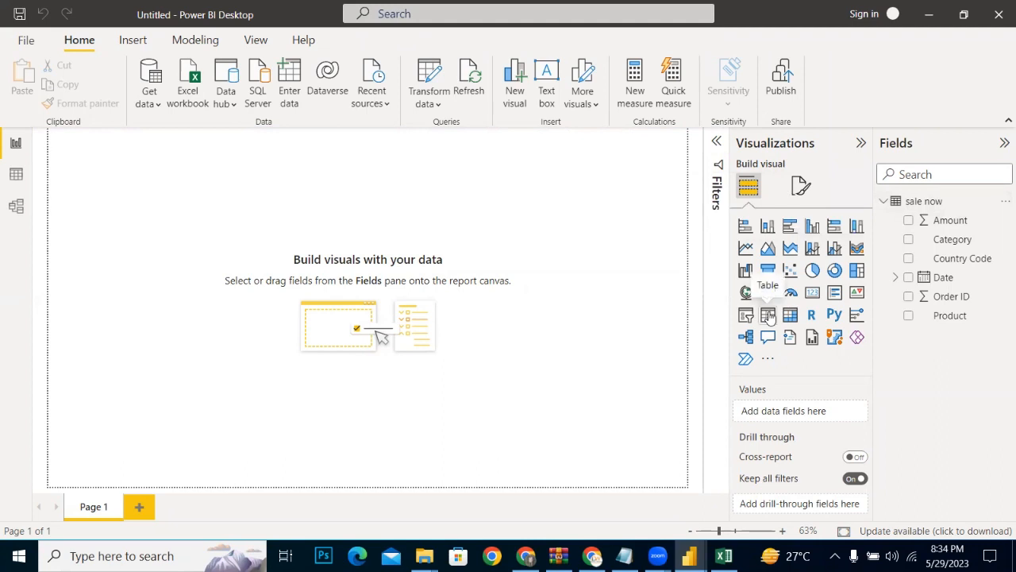
pyautogui.click(768, 315)
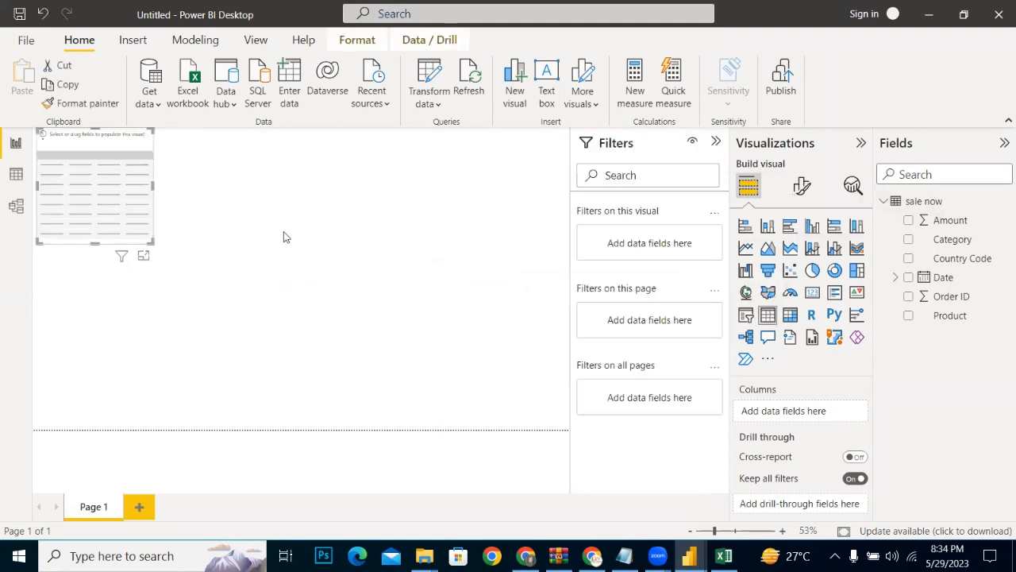
pyautogui.click(909, 316)
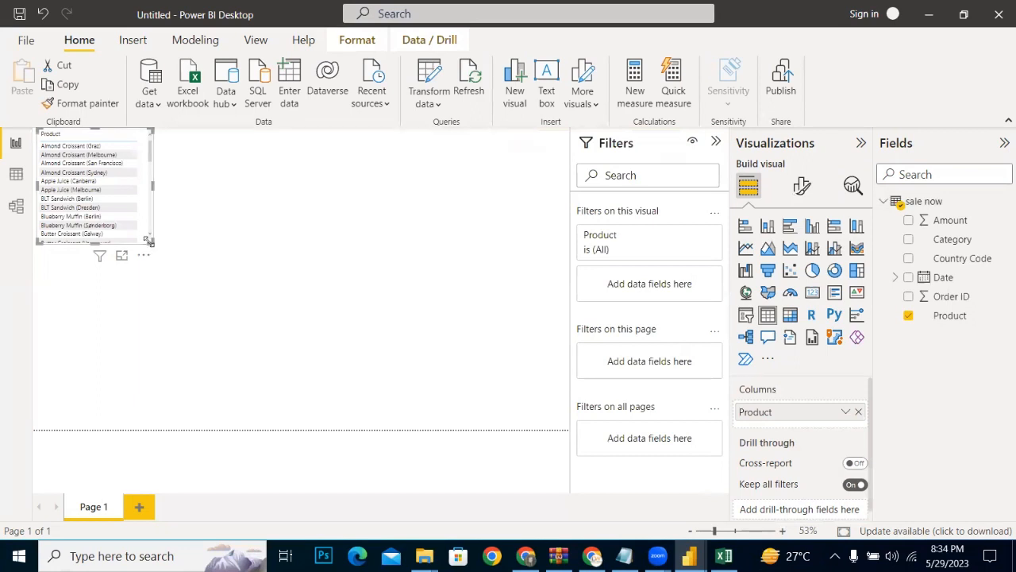
pyautogui.moveTo(145, 246); pyautogui.dragTo(432, 435)
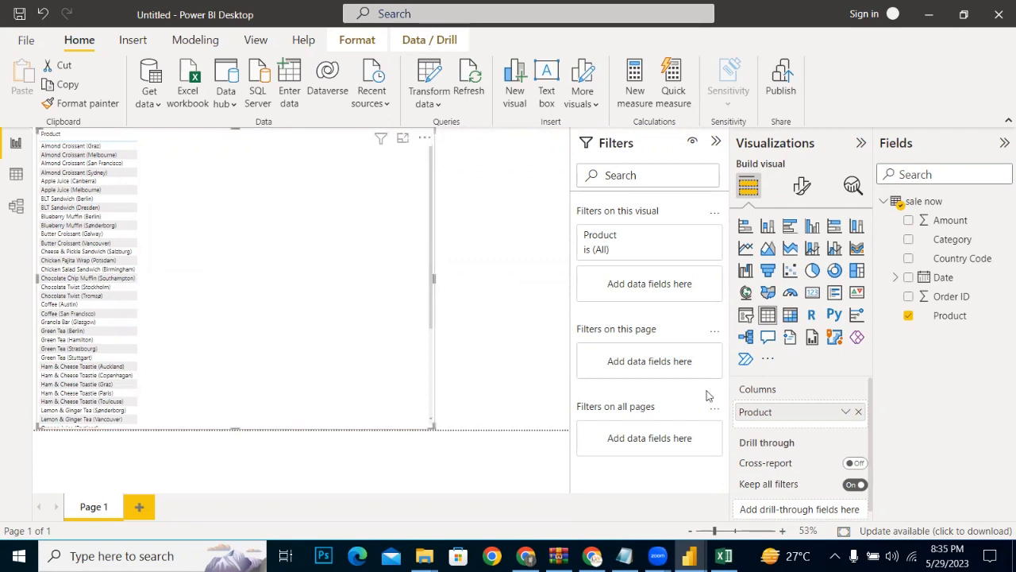
pyautogui.click(908, 241)
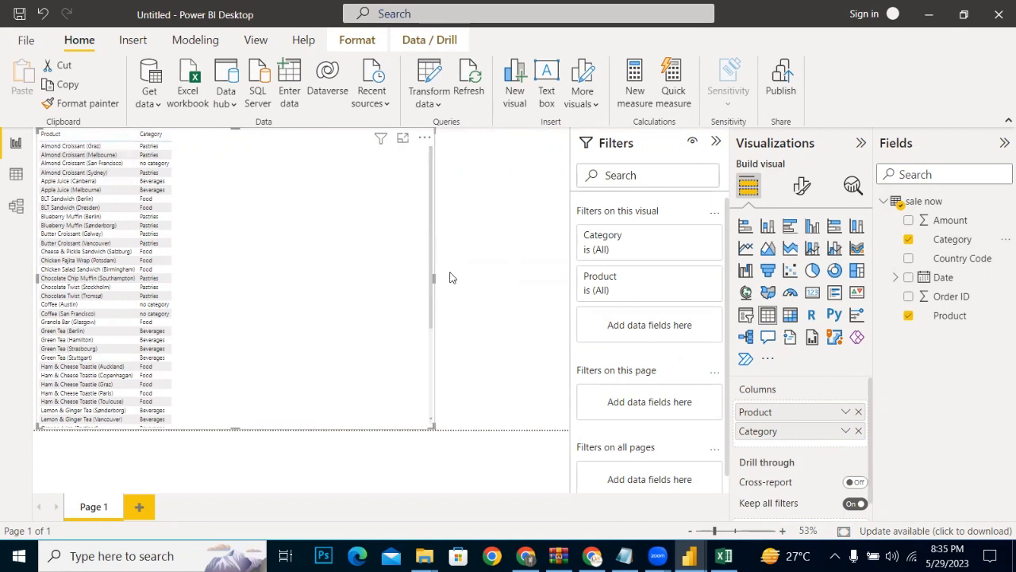
# Step: Narrow the product table visual to about half its width and add a Category slicer beside it
pyautogui.moveTo(434, 279); pyautogui.dragTo(216, 247)
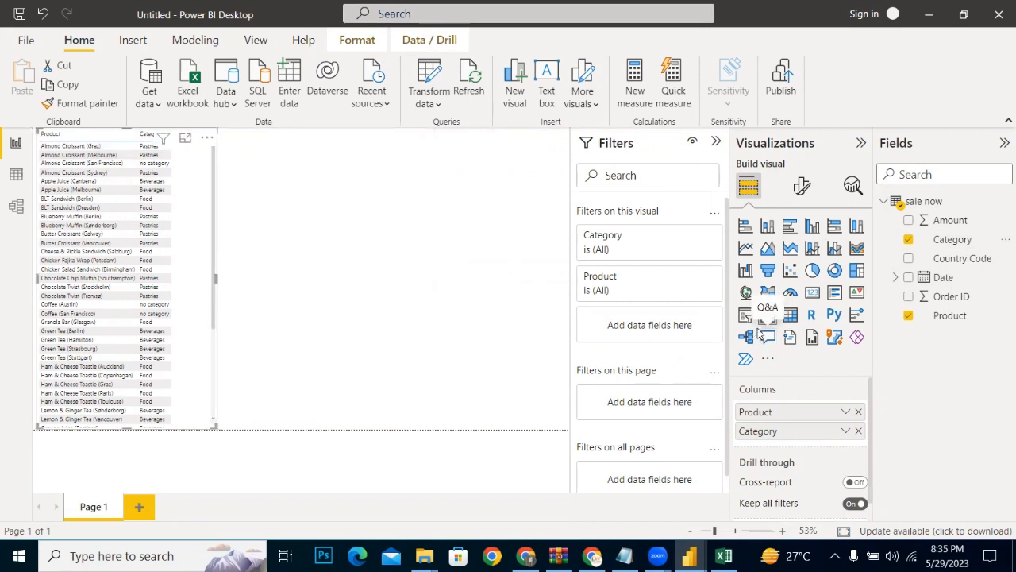
pyautogui.click(488, 303)
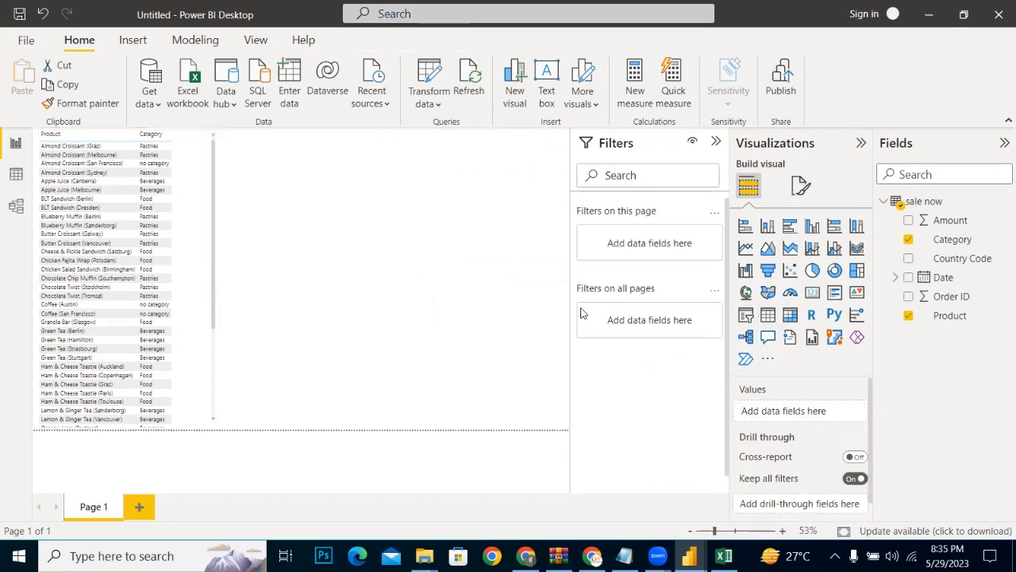
pyautogui.click(744, 316)
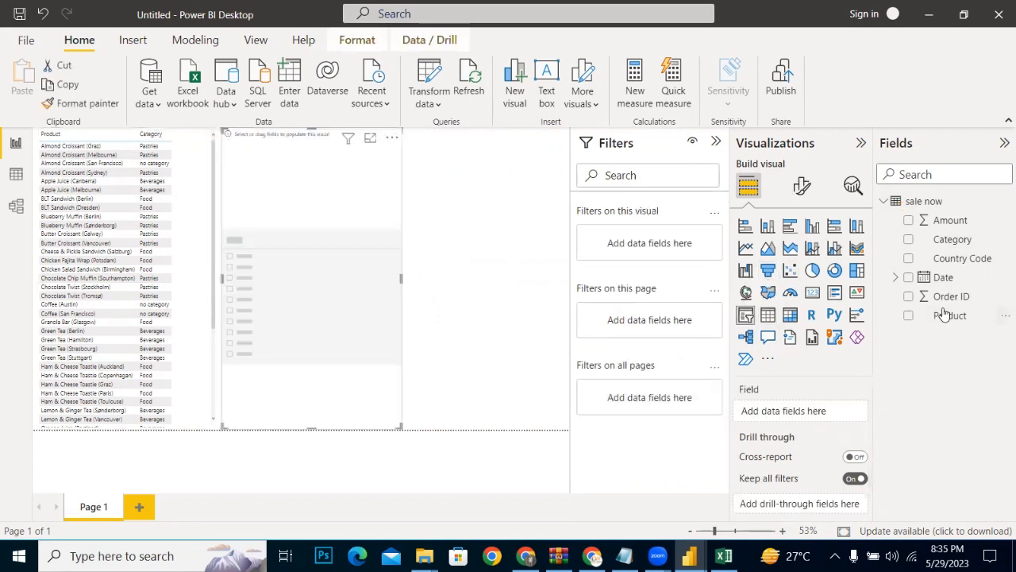
pyautogui.click(908, 240)
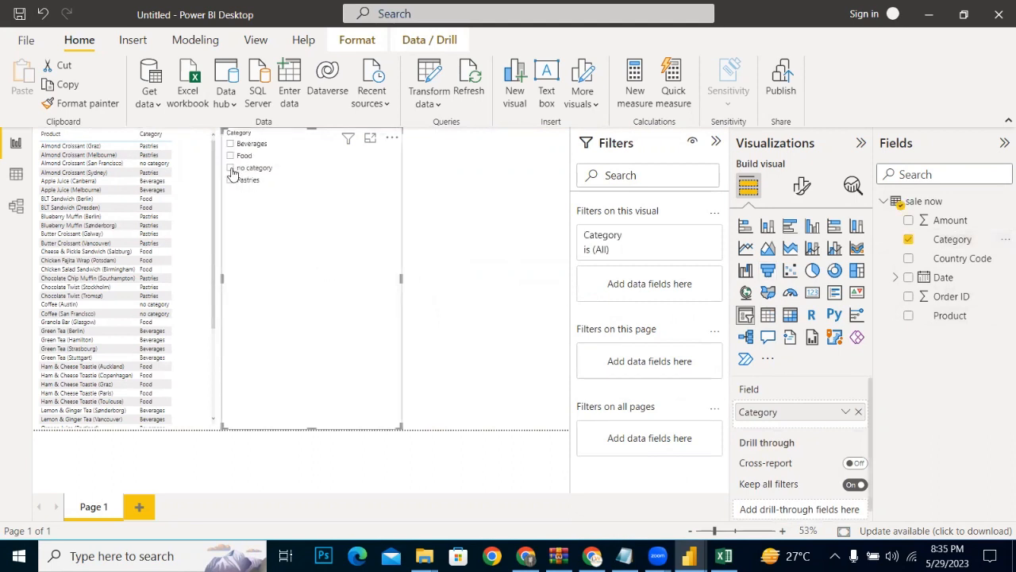
# Step: Filter the product table by no category, Beverages, Pastries, Food and again no category to inspect the products in each category
pyautogui.click(231, 169)
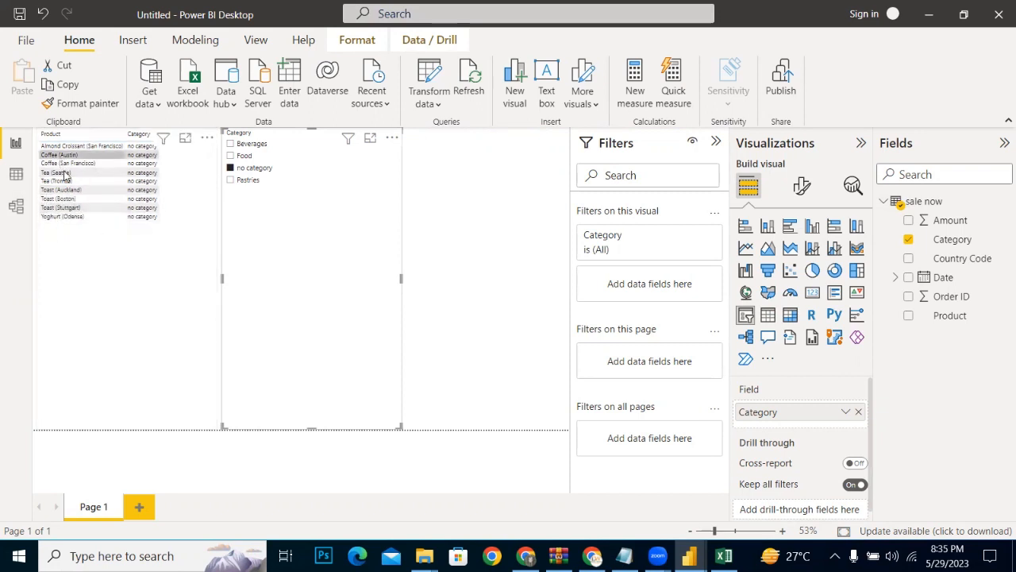
pyautogui.click(164, 221)
pyautogui.click(231, 144)
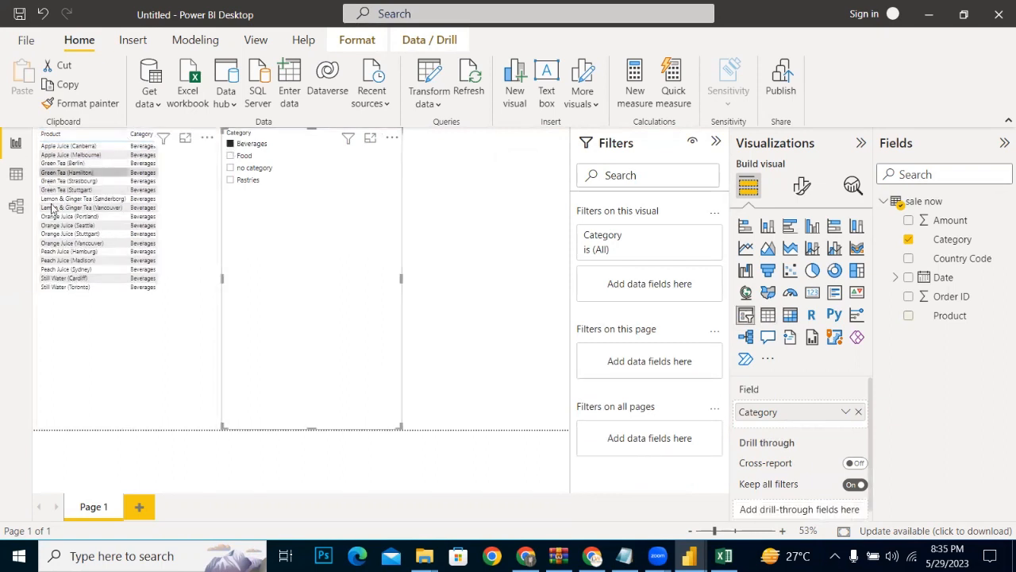
pyautogui.click(231, 181)
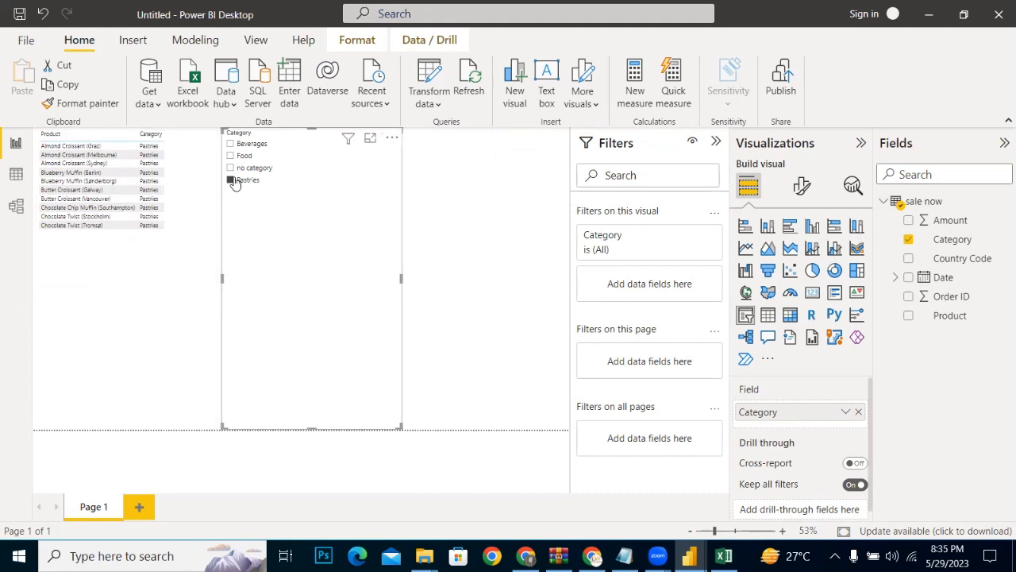
pyautogui.click(231, 157)
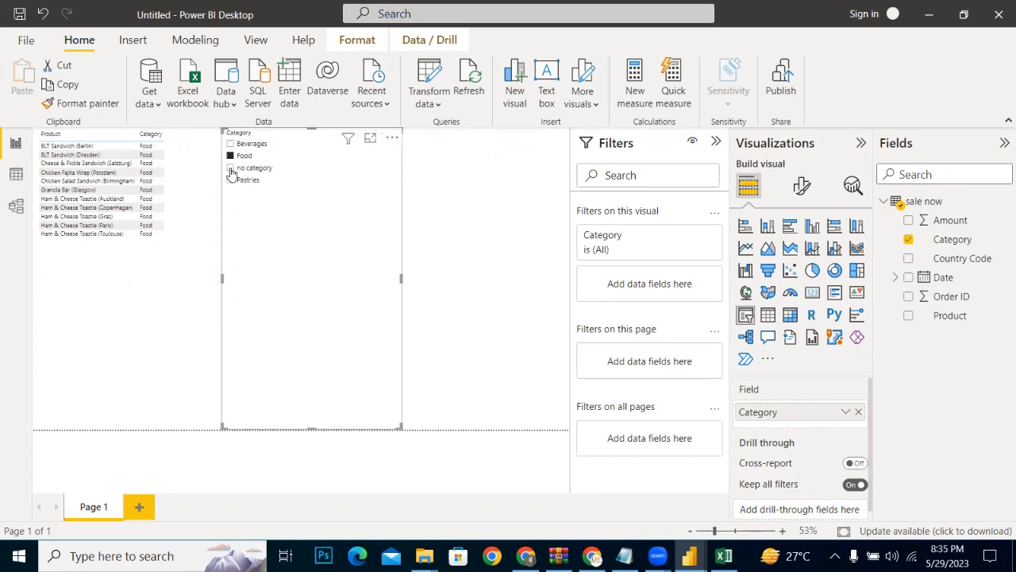
pyautogui.click(230, 168)
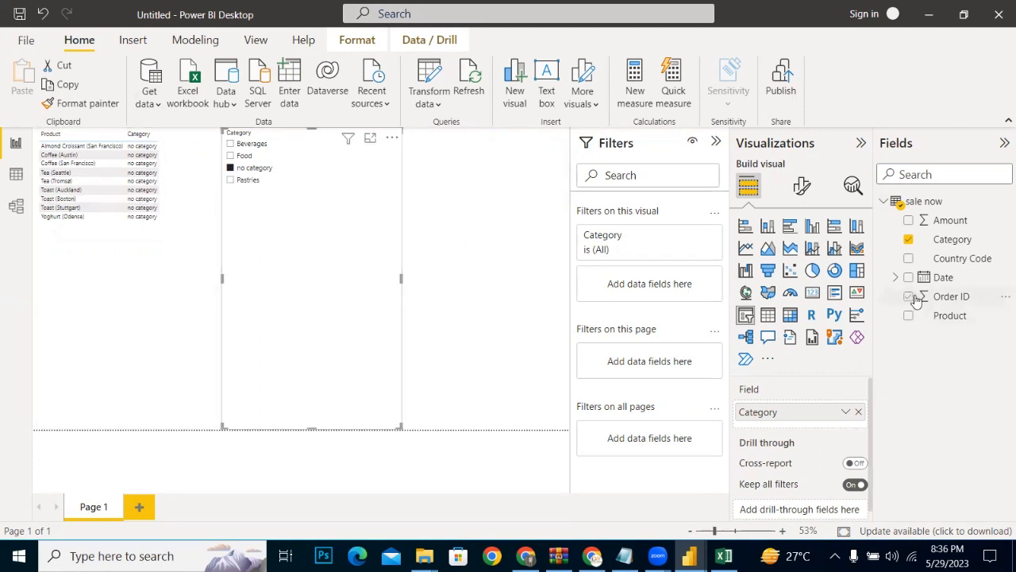
# Step: Add the Amount field to the Category slicer, and shrink the slicer to a narrow strip so the product table can be widened
pyautogui.click(917, 223)
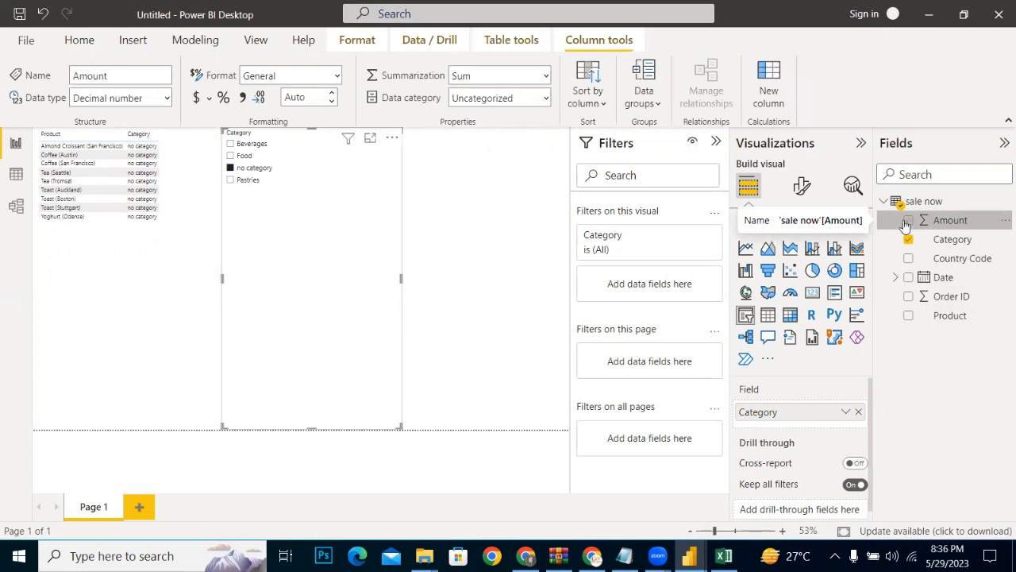
pyautogui.click(908, 222)
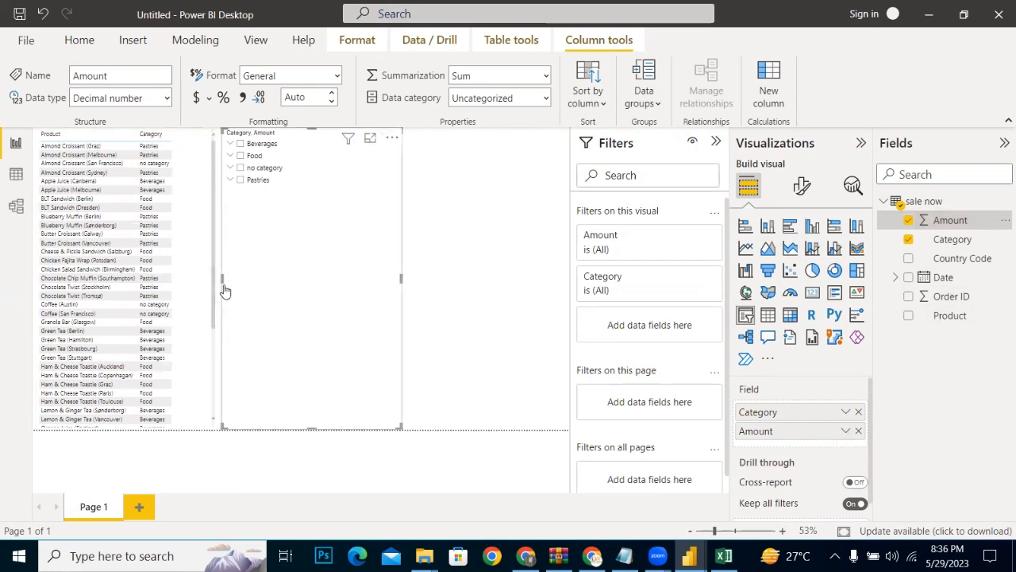
pyautogui.moveTo(223, 287); pyautogui.dragTo(378, 287)
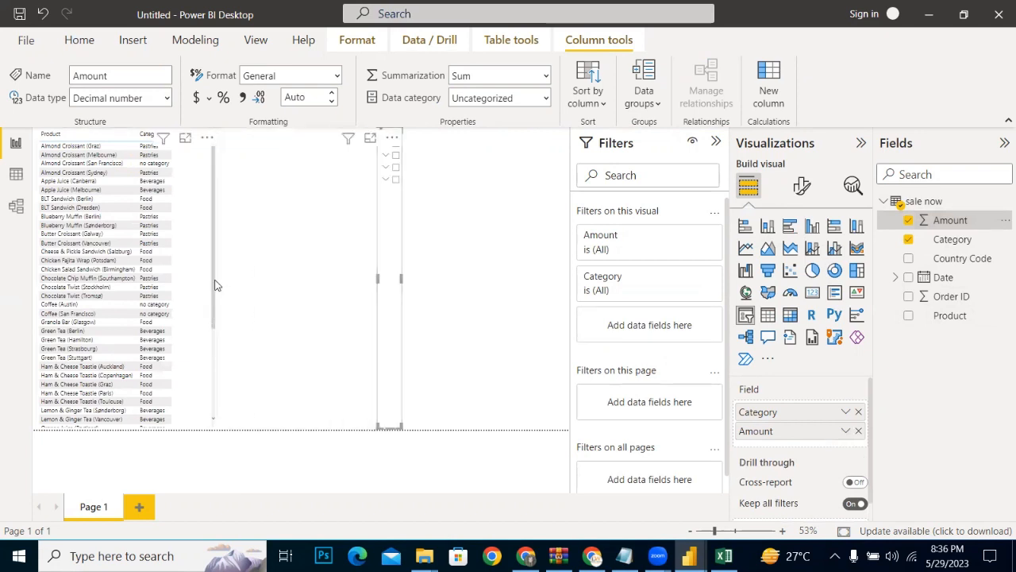
pyautogui.click(215, 283)
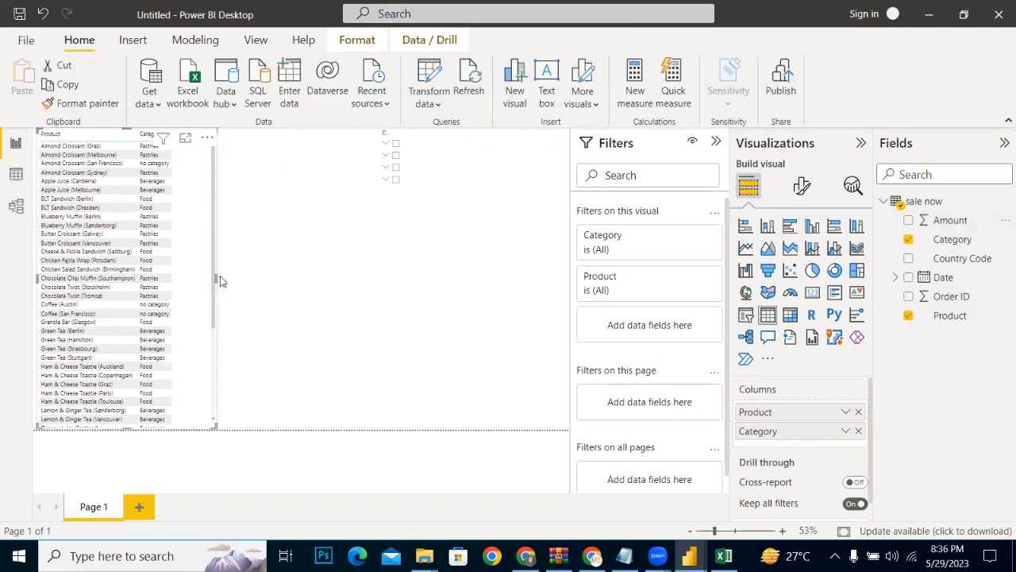
pyautogui.moveTo(220, 281); pyautogui.dragTo(396, 287)
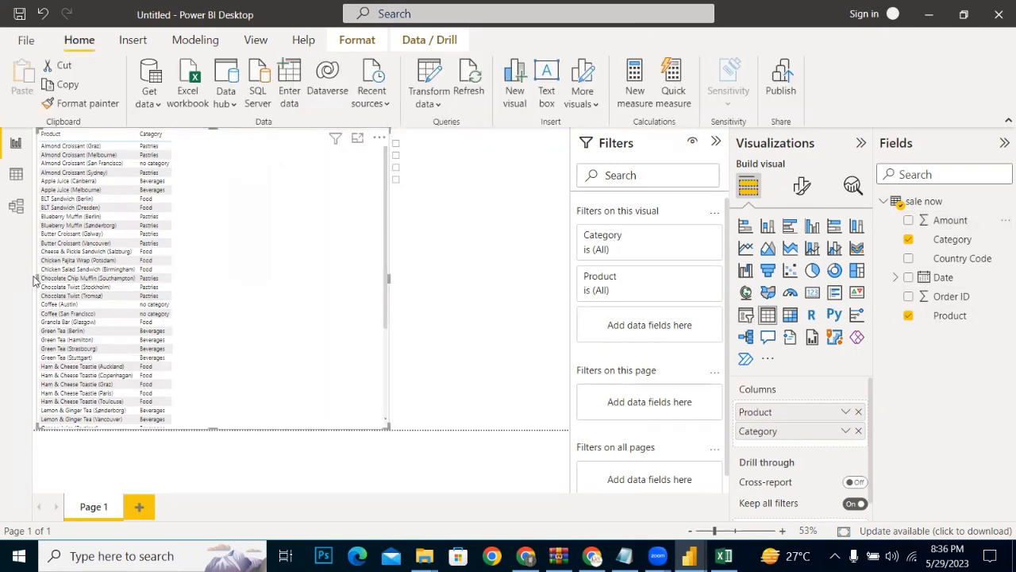
# Step: Remove the Amount field from the Category slicer and add it to the product table as a column
pyautogui.click(433, 277)
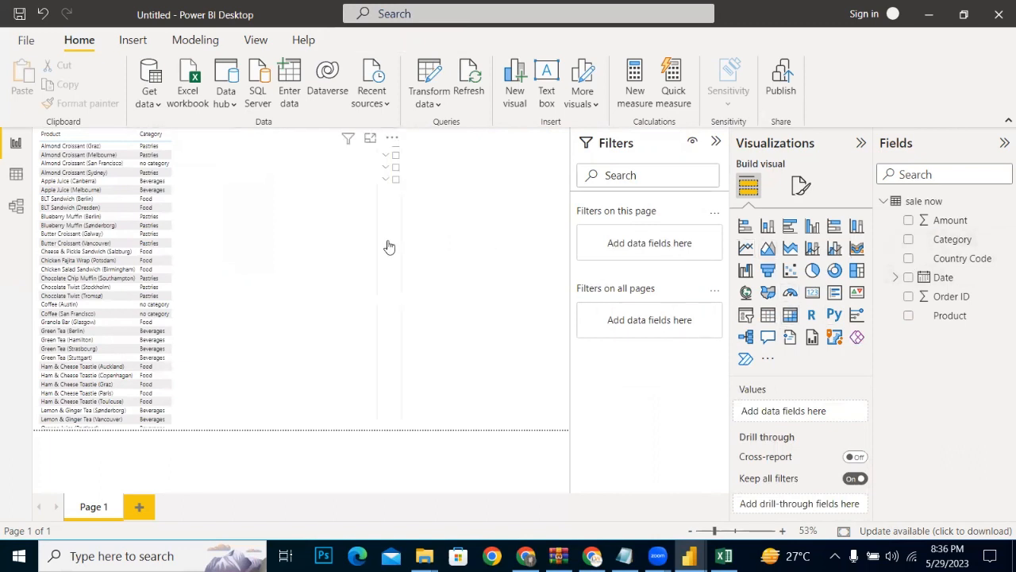
pyautogui.click(388, 246)
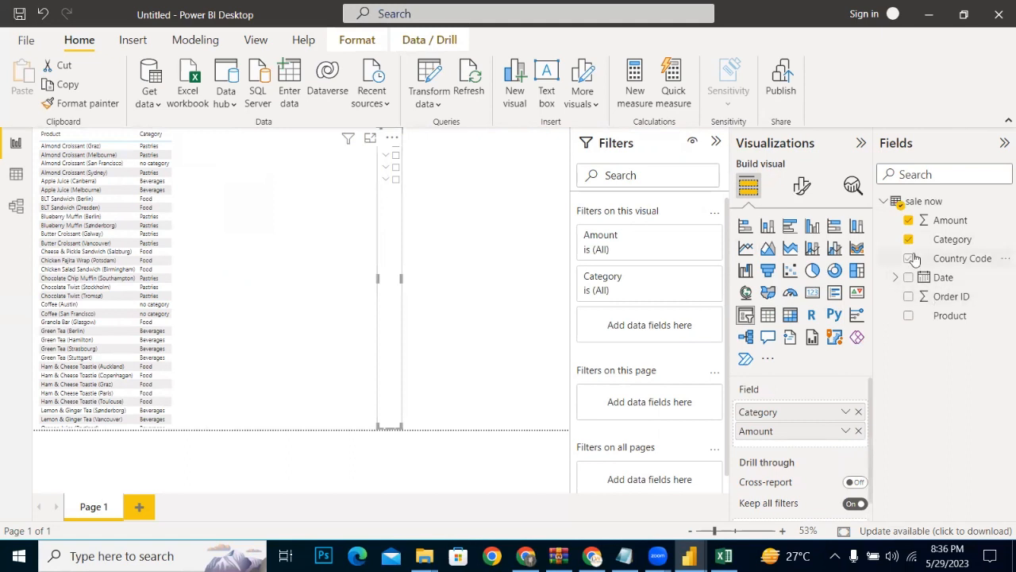
pyautogui.click(908, 221)
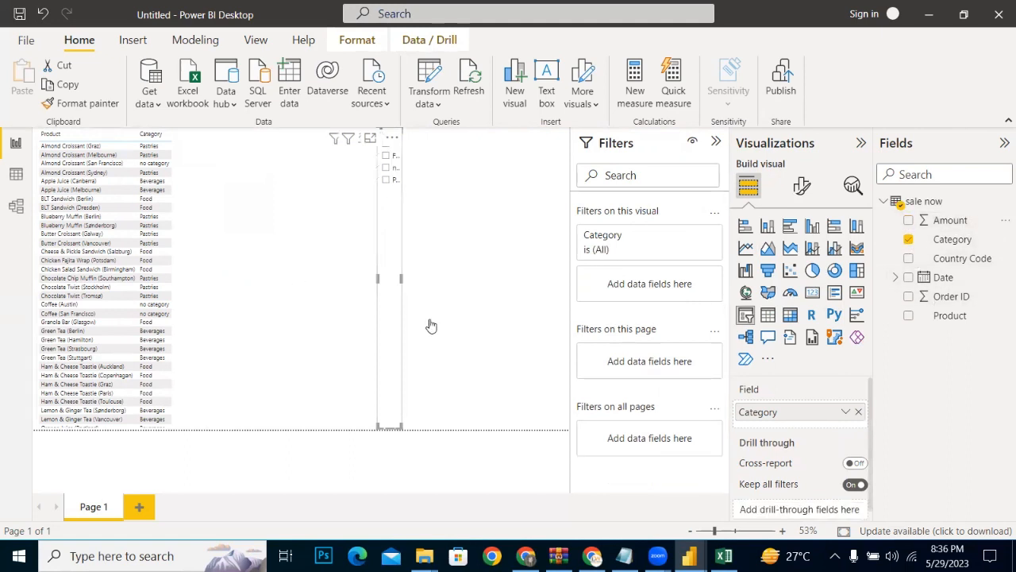
pyautogui.click(225, 220)
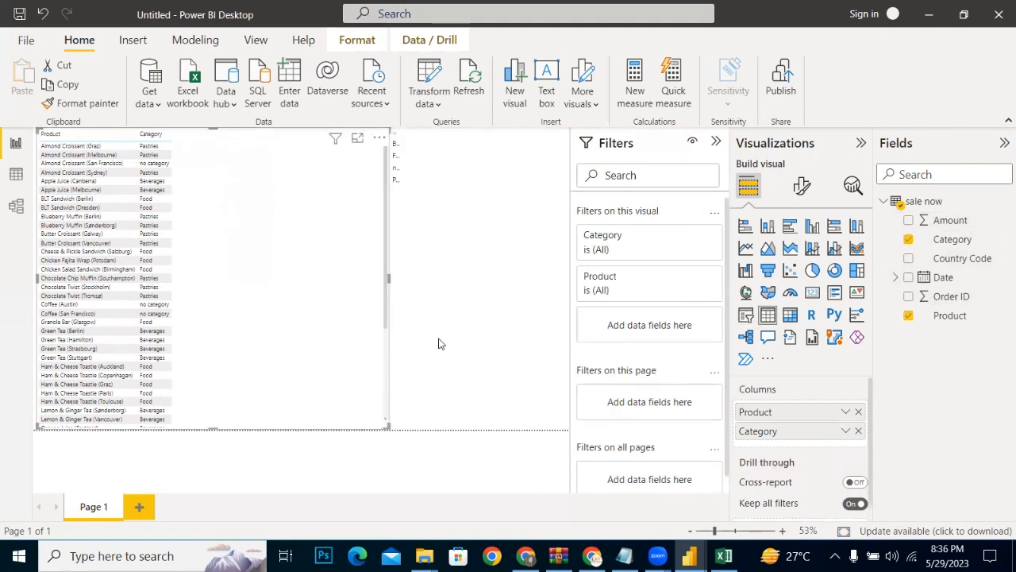
pyautogui.click(908, 221)
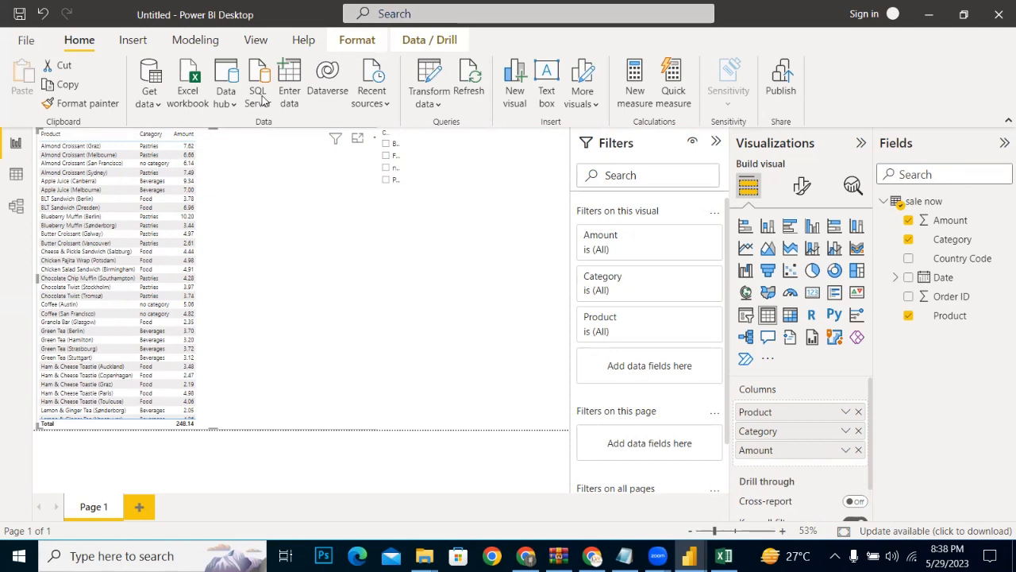
# Step: Widen the Category slicer so its category names fit, and shorten it to just below the last option
pyautogui.click(430, 180)
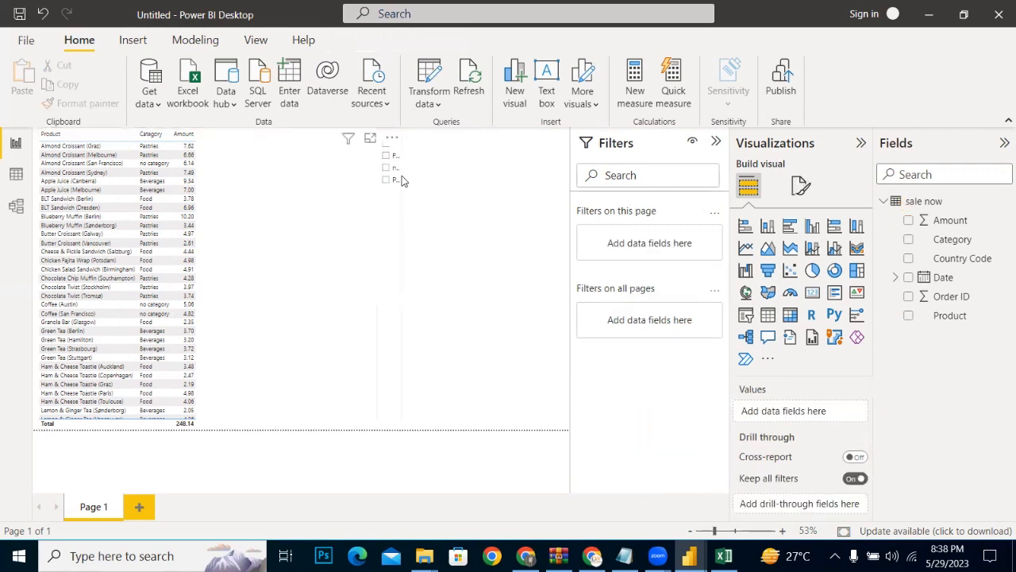
pyautogui.click(402, 179)
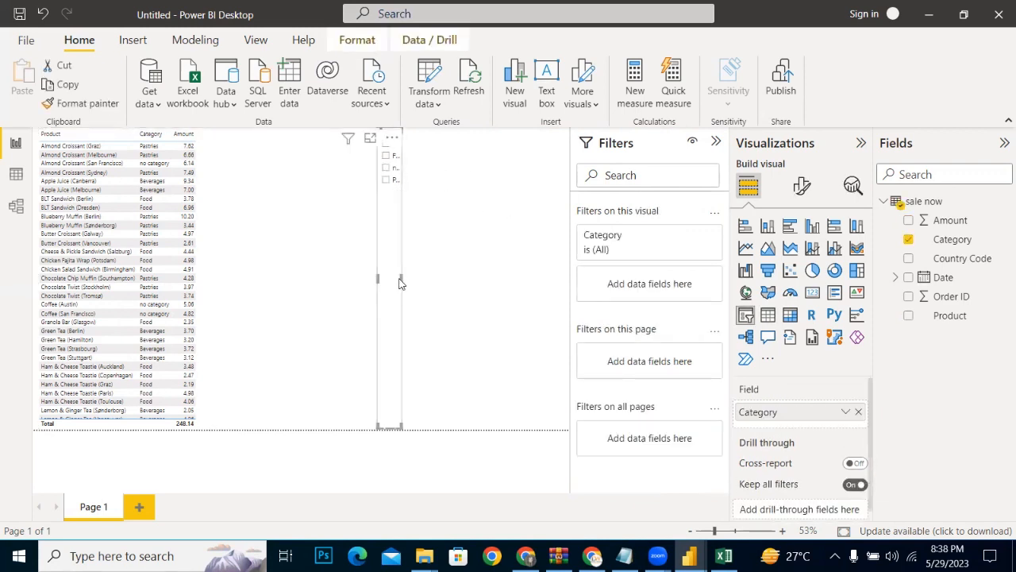
pyautogui.moveTo(404, 280); pyautogui.dragTo(518, 266)
pyautogui.moveTo(447, 433); pyautogui.dragTo(460, 216)
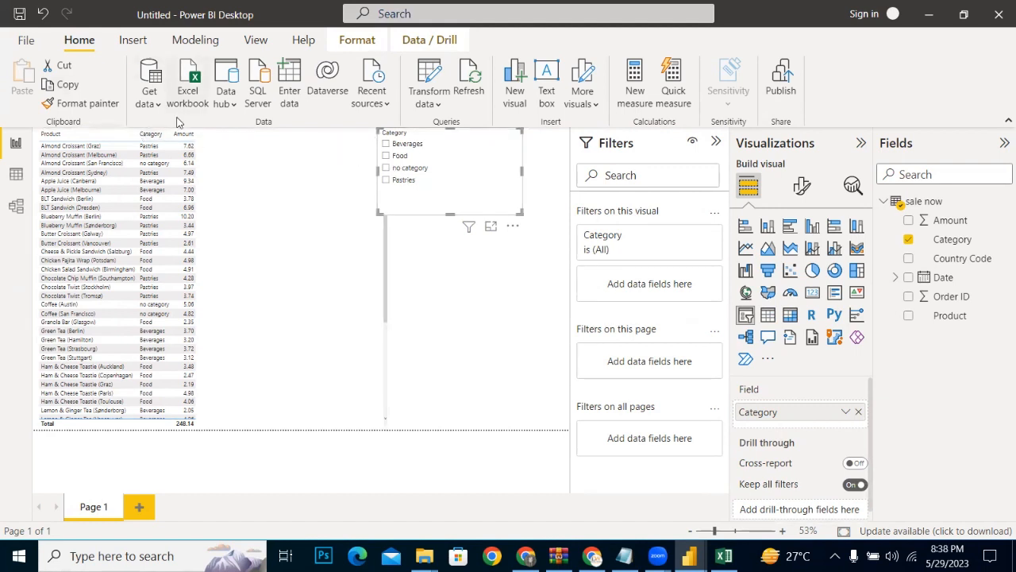
# Step: Open the Power Query Editor and display the products query
pyautogui.click(436, 111)
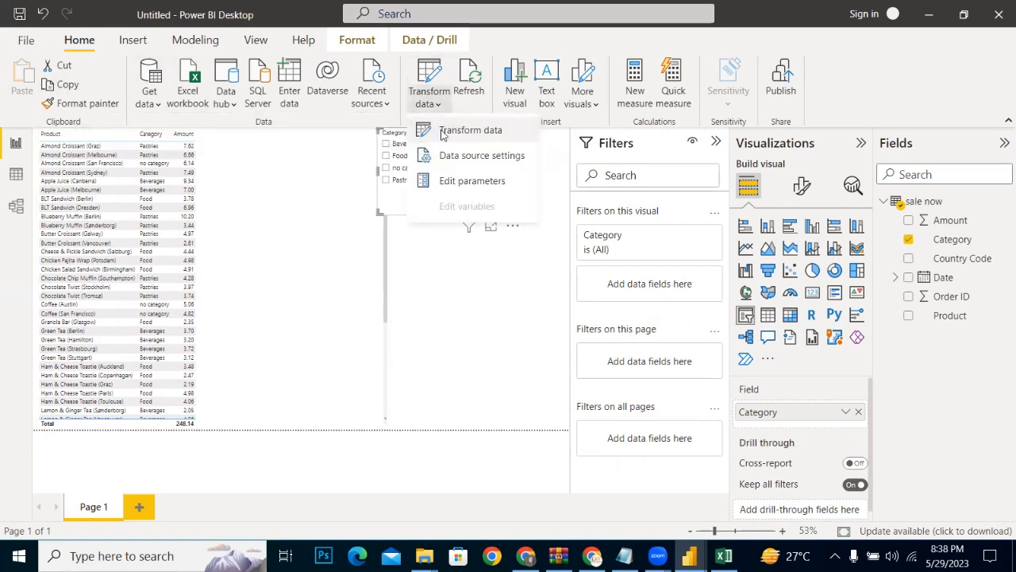
pyautogui.click(443, 131)
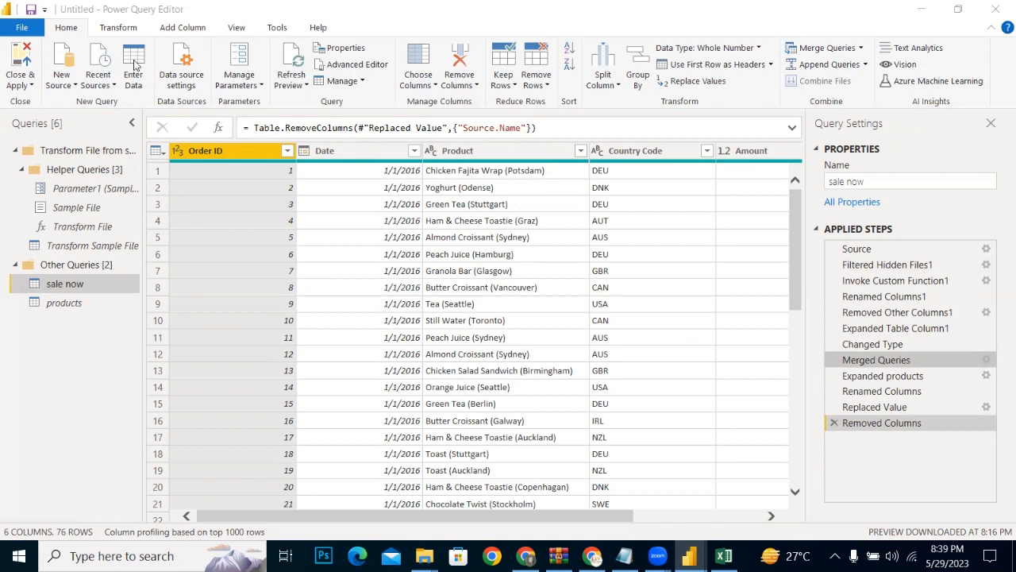
pyautogui.click(188, 25)
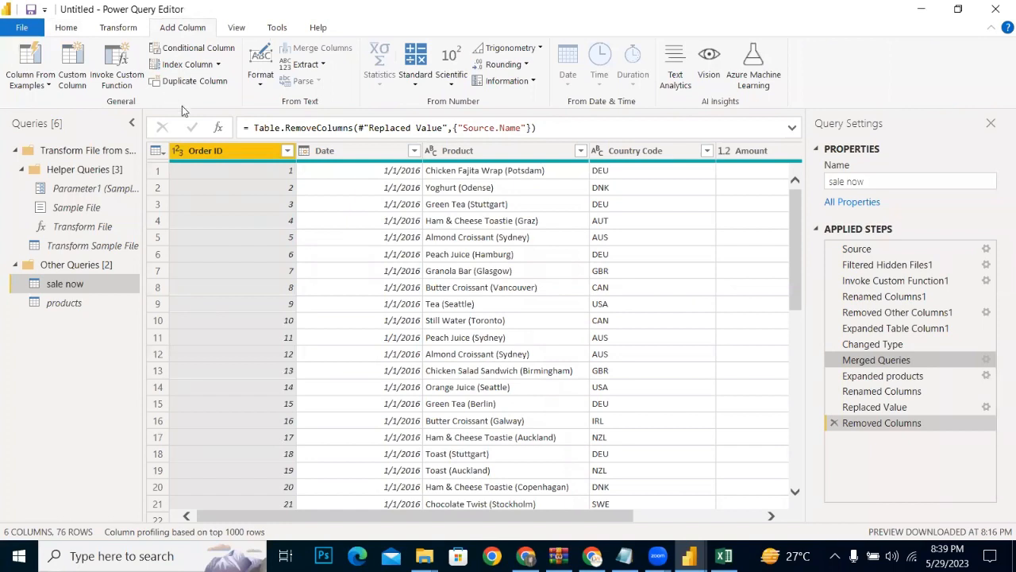
pyautogui.click(74, 303)
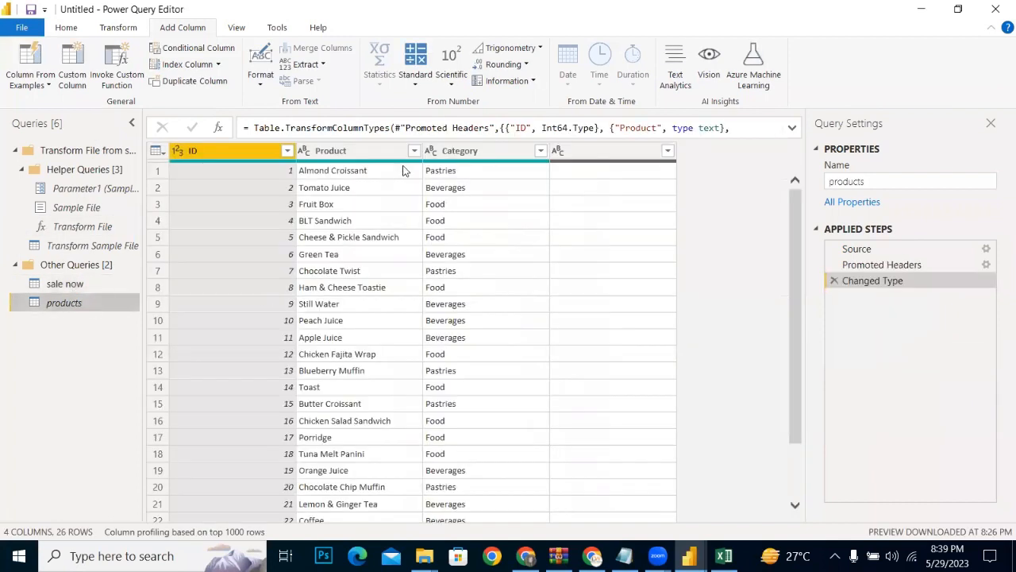
pyautogui.keyDown('ctrl'); pyautogui.click(476, 151); pyautogui.keyUp('ctrl')
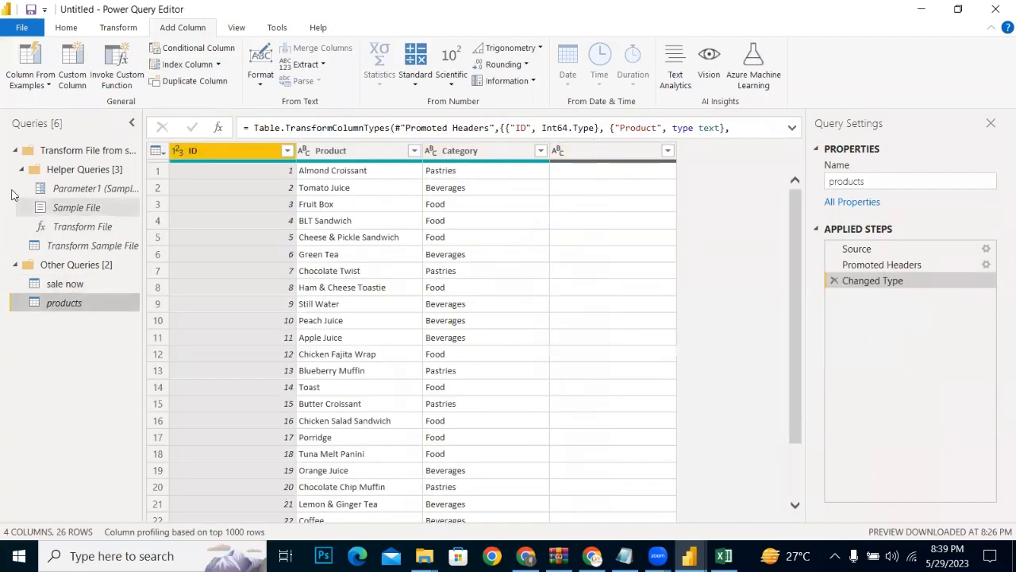
# Step: Connect to the Excel workbook SalesData_Header (1) in the Downloads folder as a new source
pyautogui.click(67, 27)
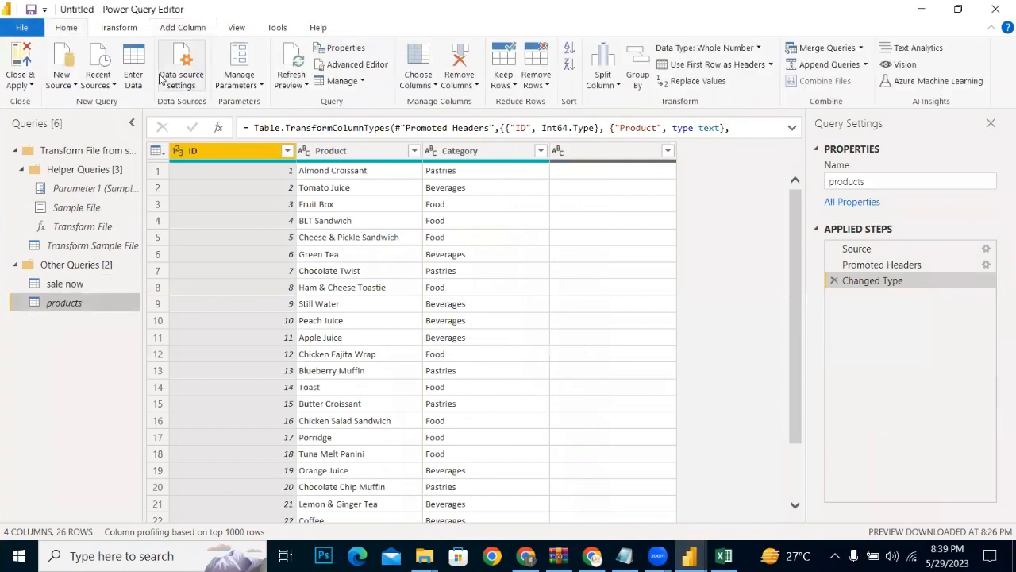
pyautogui.click(64, 82)
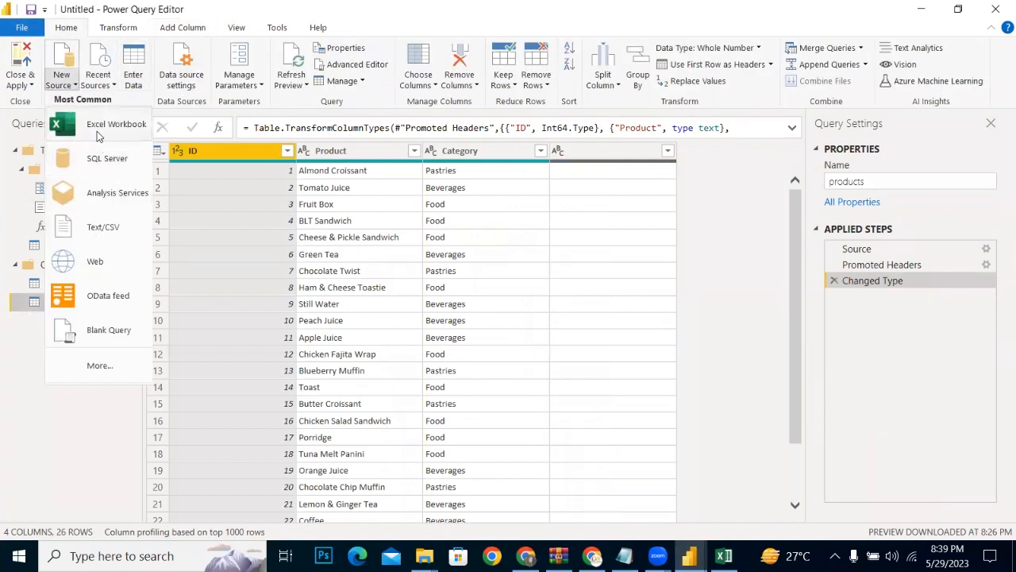
pyautogui.click(100, 127)
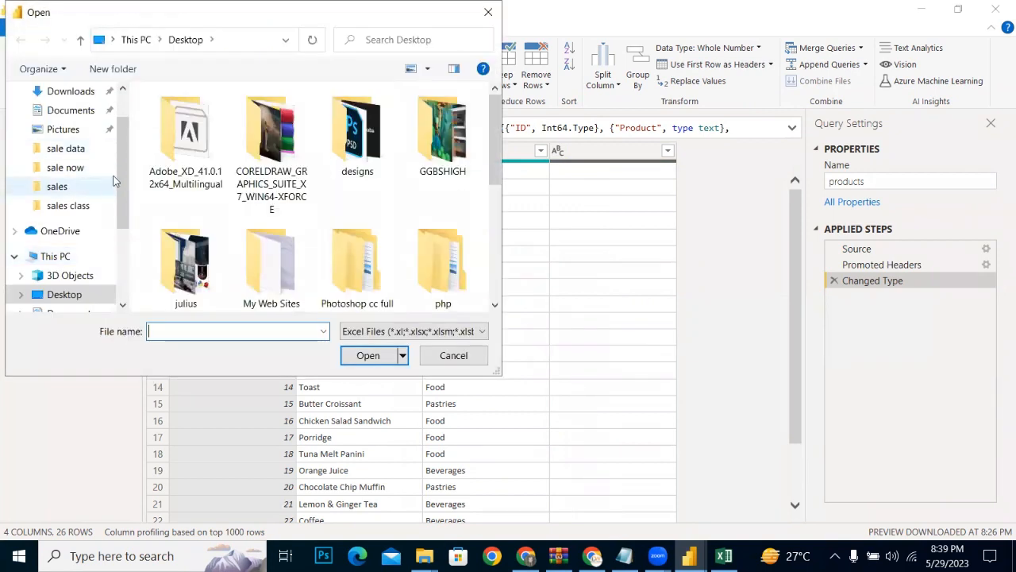
pyautogui.scroll(1, 123, 147)
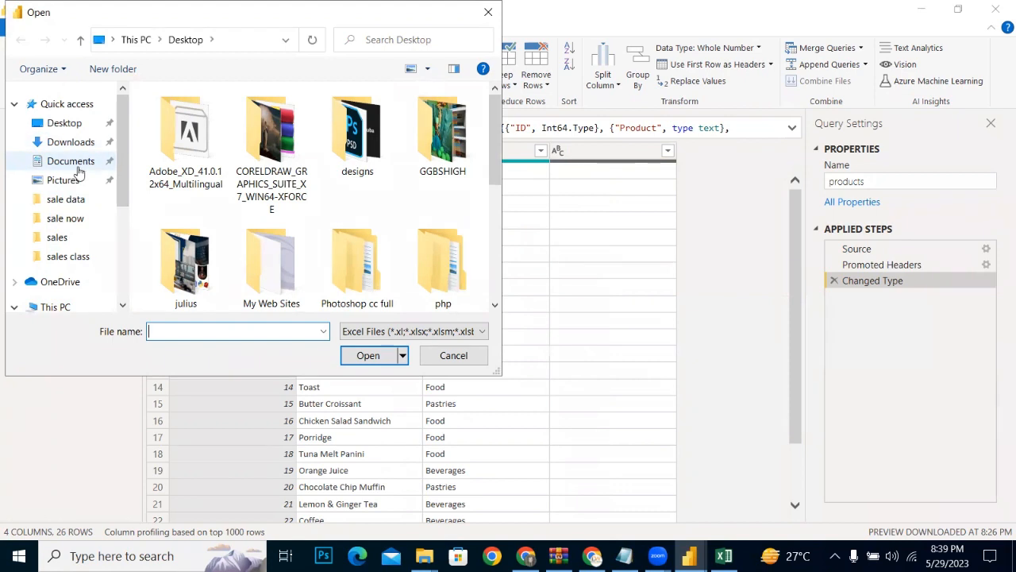
pyautogui.click(72, 144)
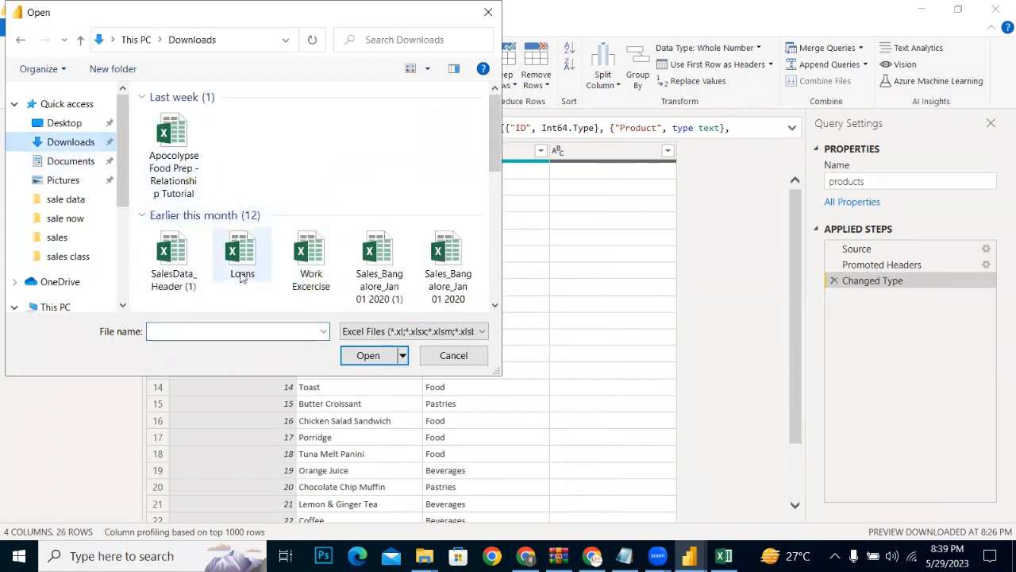
pyautogui.click(173, 262)
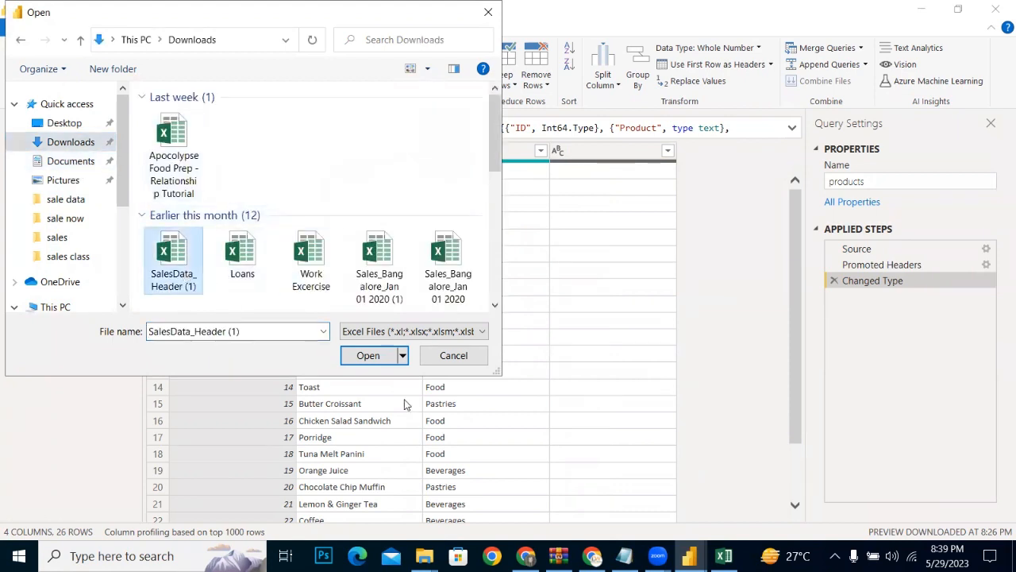
pyautogui.click(385, 359)
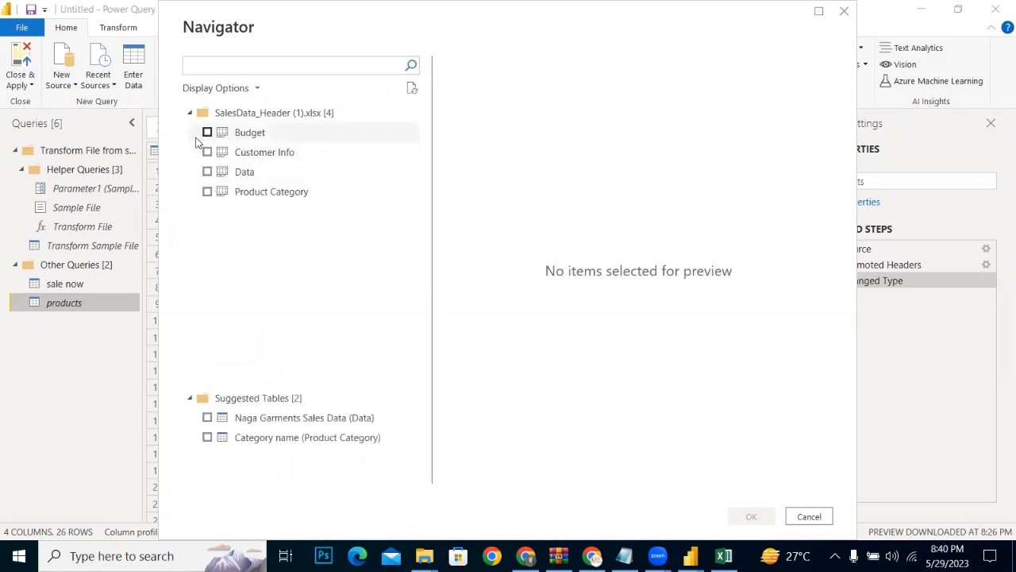
# Step: Import the Budget, Customer Info, Data and Product Category sheets from the workbook as queries
pyautogui.click(208, 132)
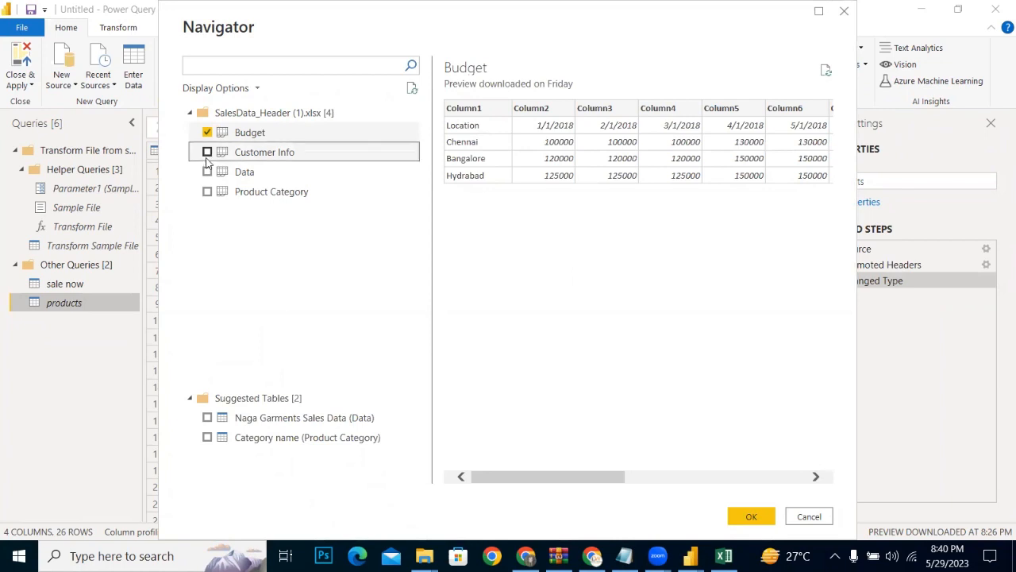
pyautogui.click(208, 153)
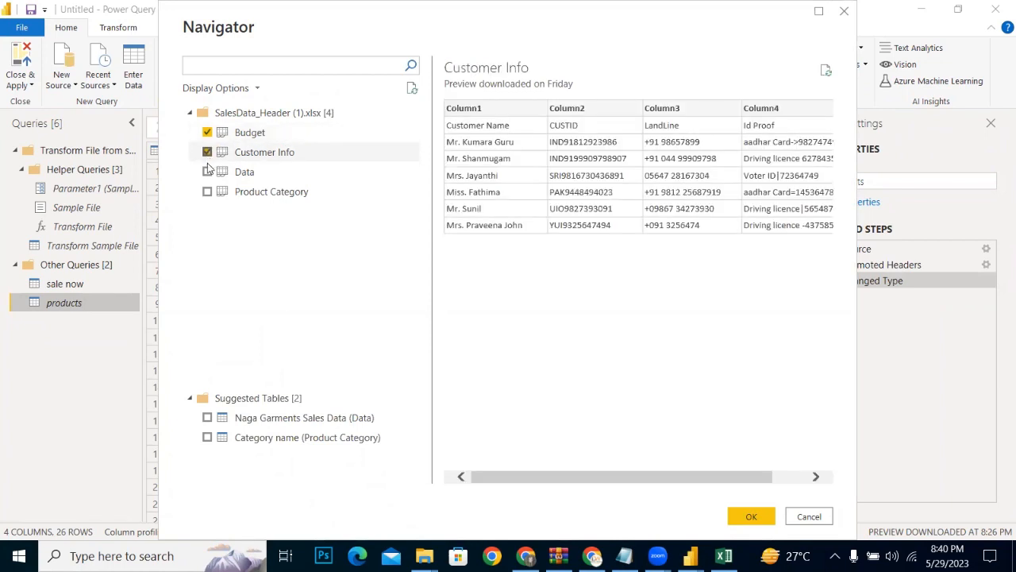
pyautogui.click(207, 172)
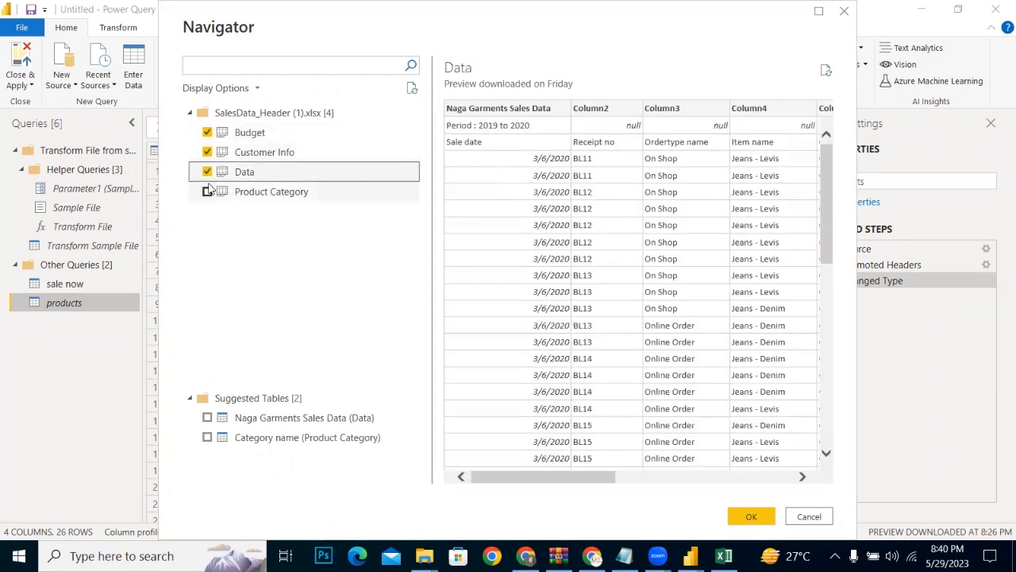
pyautogui.click(207, 192)
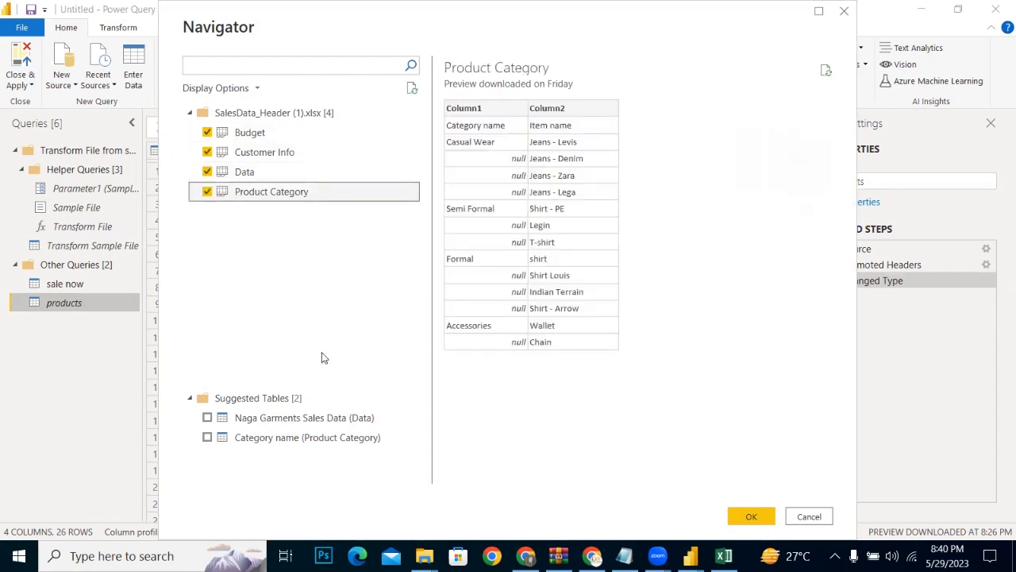
pyautogui.hotkey('alt', 'Tab')
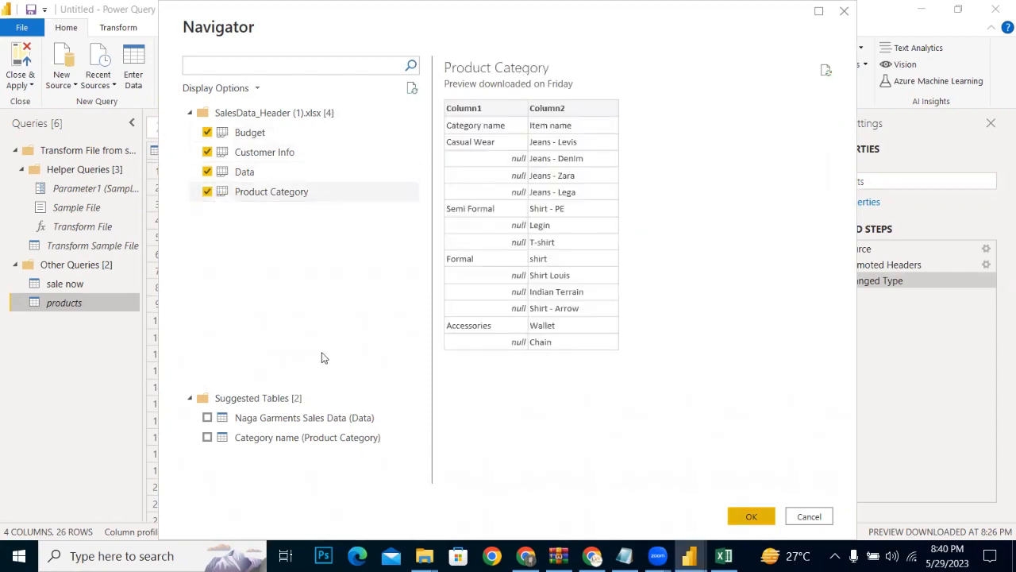
pyautogui.hotkey('alt', 'Tab')
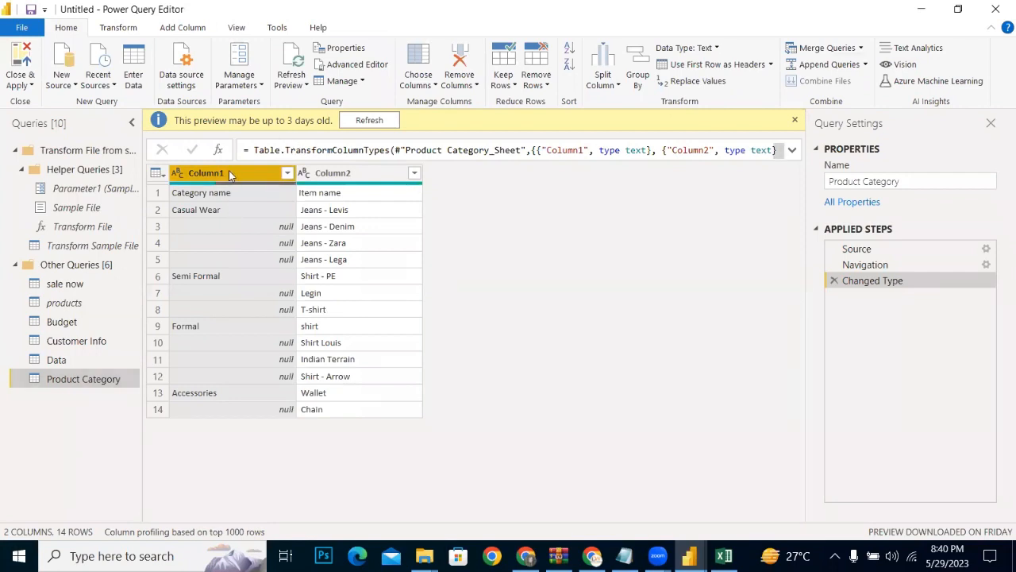
# Step: Fill Column1 of the Product Category query down over its null cells and promote the first row to headers
pyautogui.rightClick(229, 170)
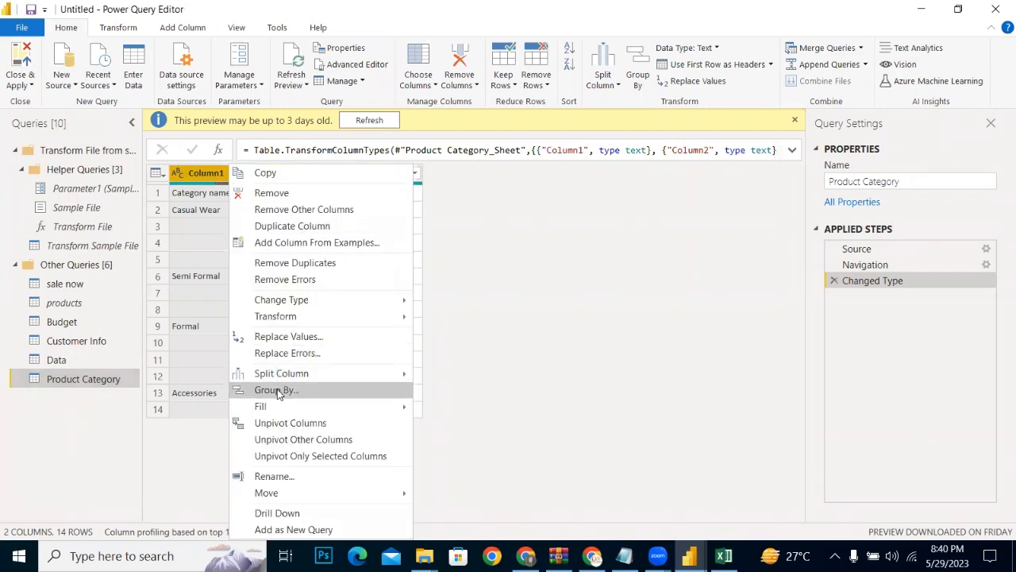
pyautogui.moveTo(264, 409)
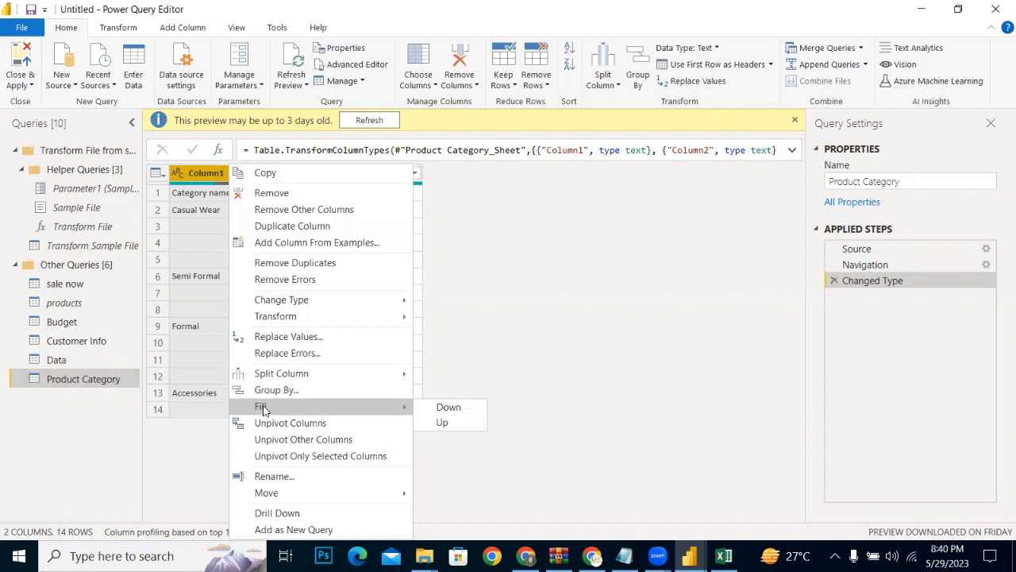
pyautogui.click(454, 410)
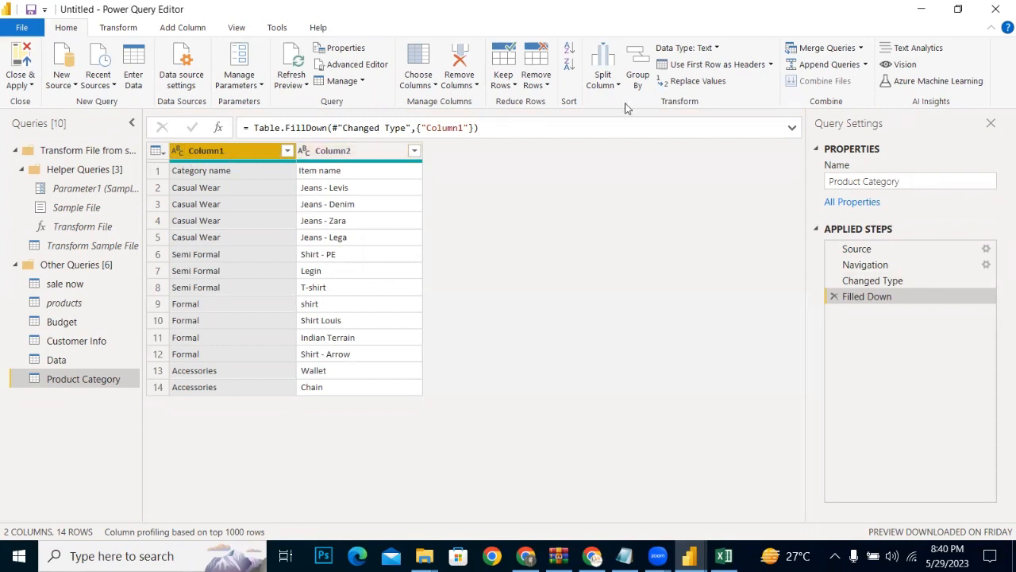
pyautogui.click(698, 66)
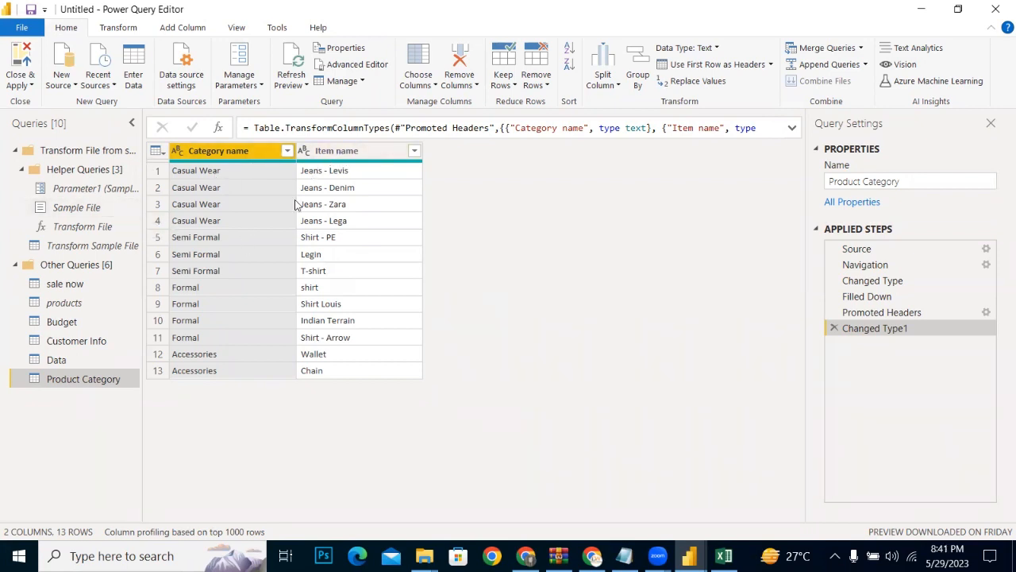
# Step: Begin a conditional column in the Product Category query, with Item name as the tested column and contains as the operator
pyautogui.click(195, 25)
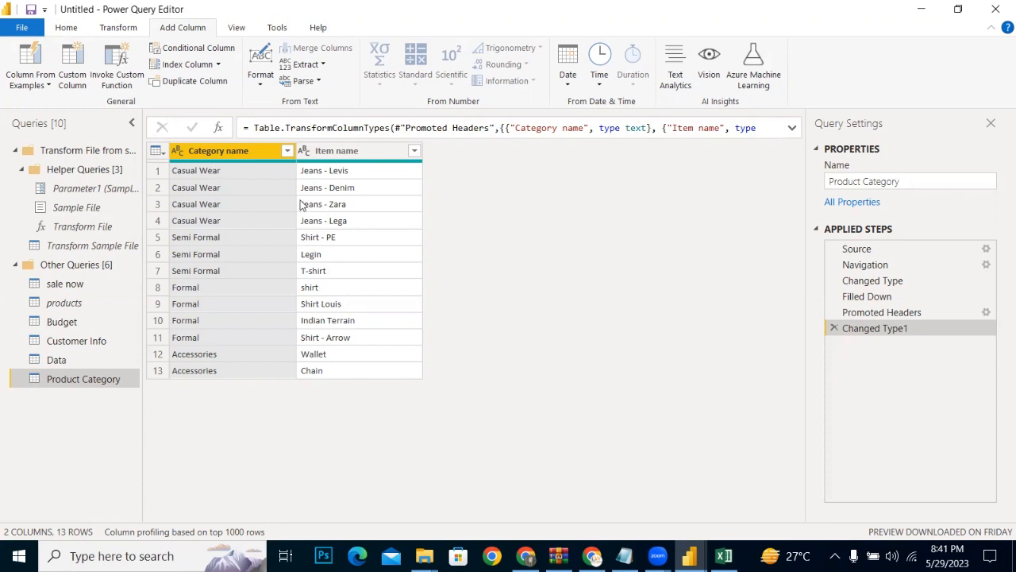
pyautogui.click(318, 157)
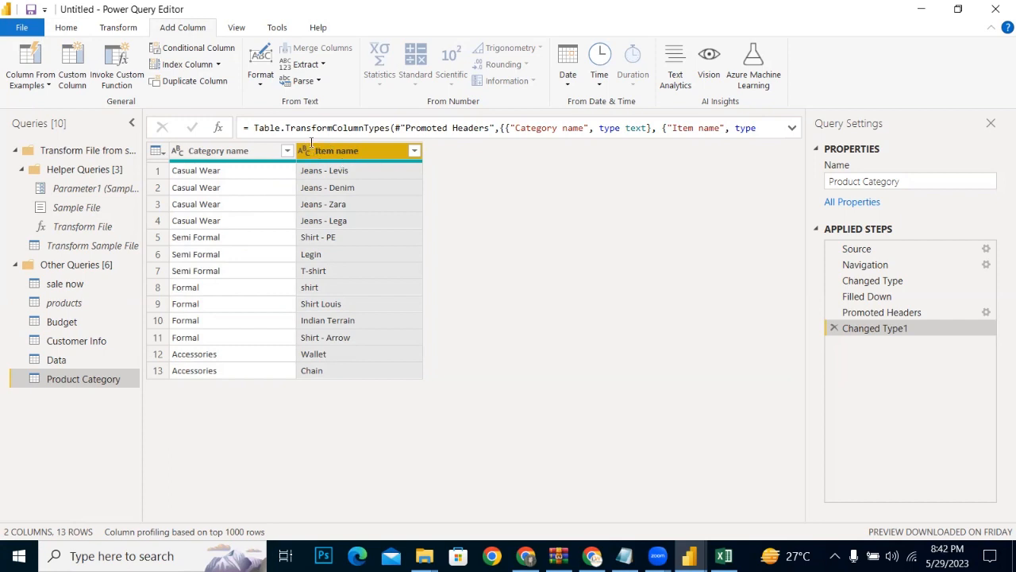
pyautogui.click(203, 49)
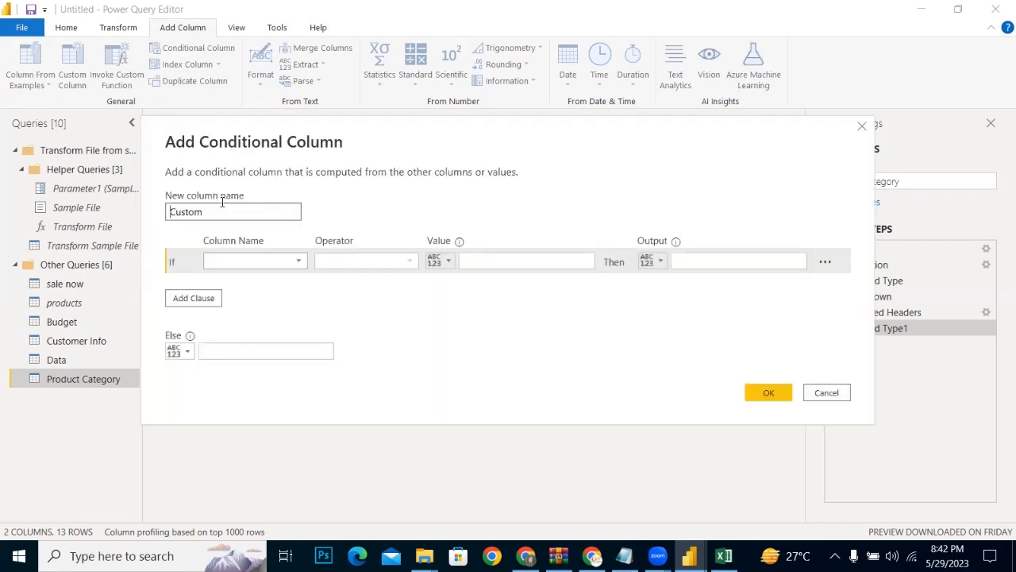
pyautogui.click(238, 264)
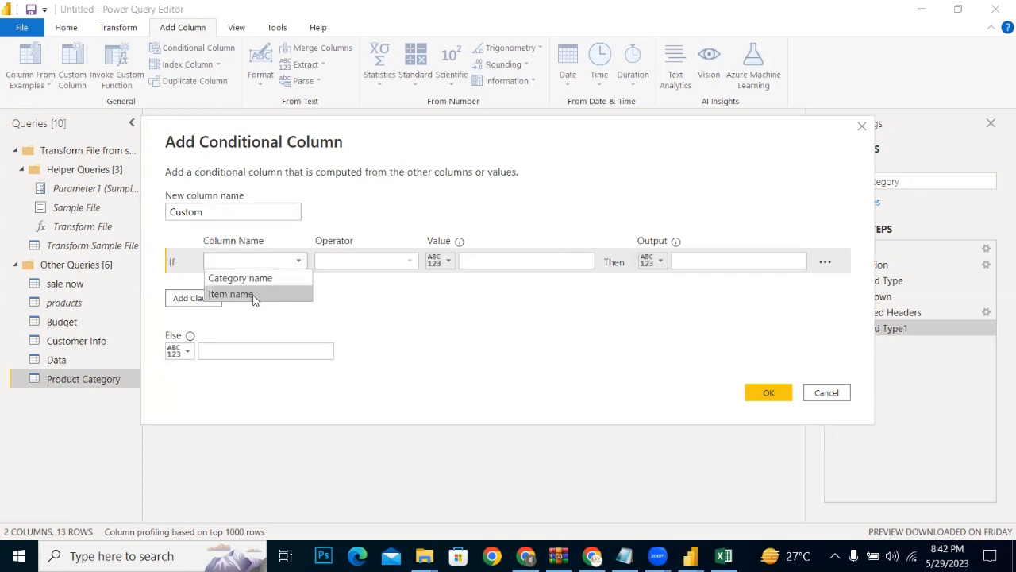
pyautogui.click(230, 294)
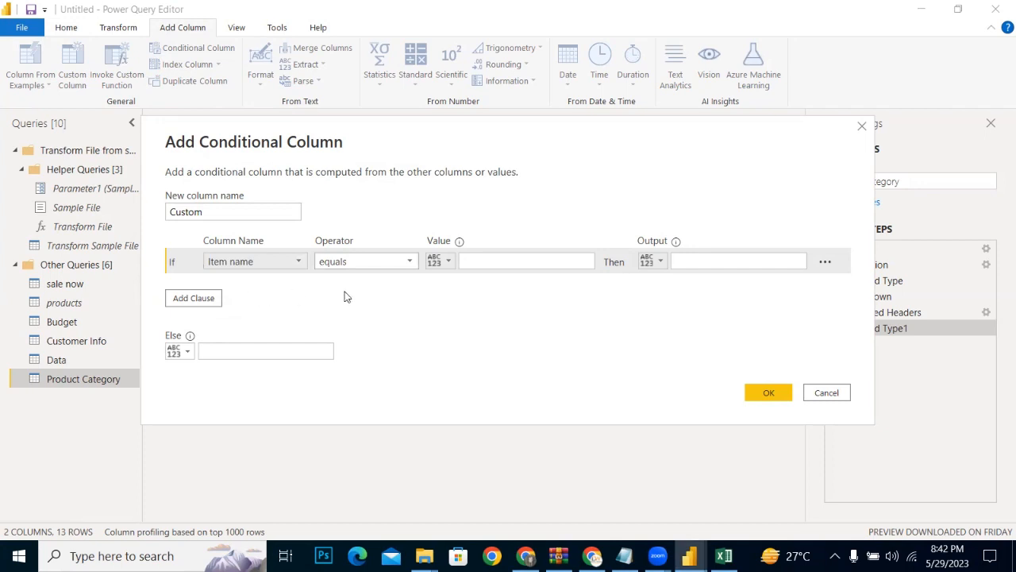
pyautogui.click(354, 263)
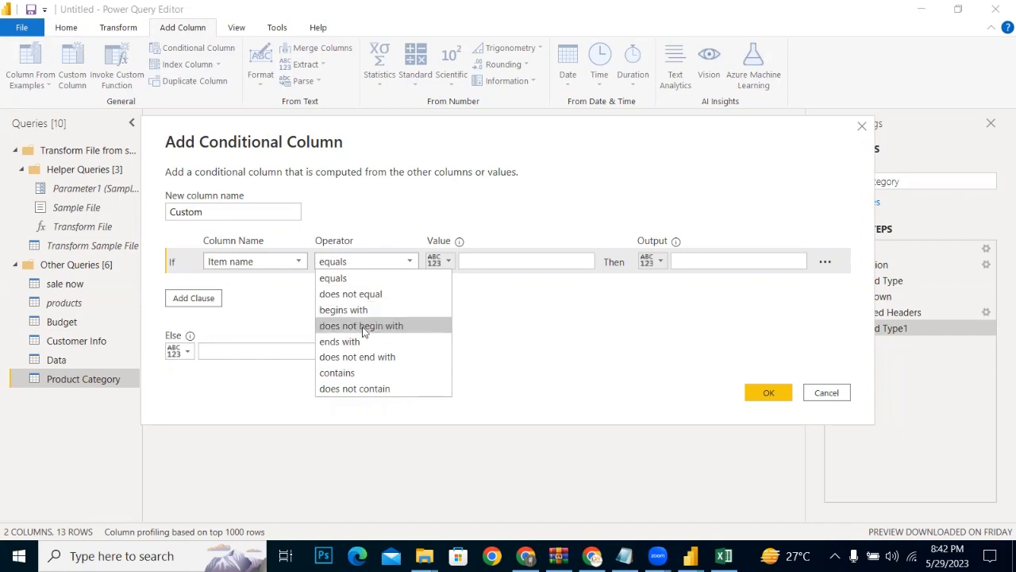
pyautogui.click(341, 372)
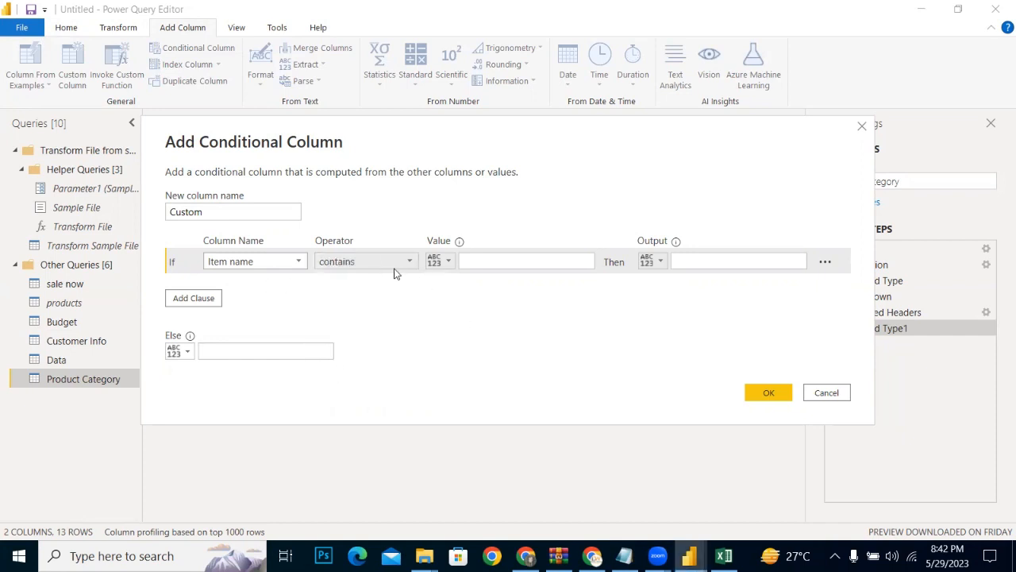
# Step: Set the condition's value to " - ", a hyphen with a space on each side, and its output to Branded
pyautogui.click(503, 261)
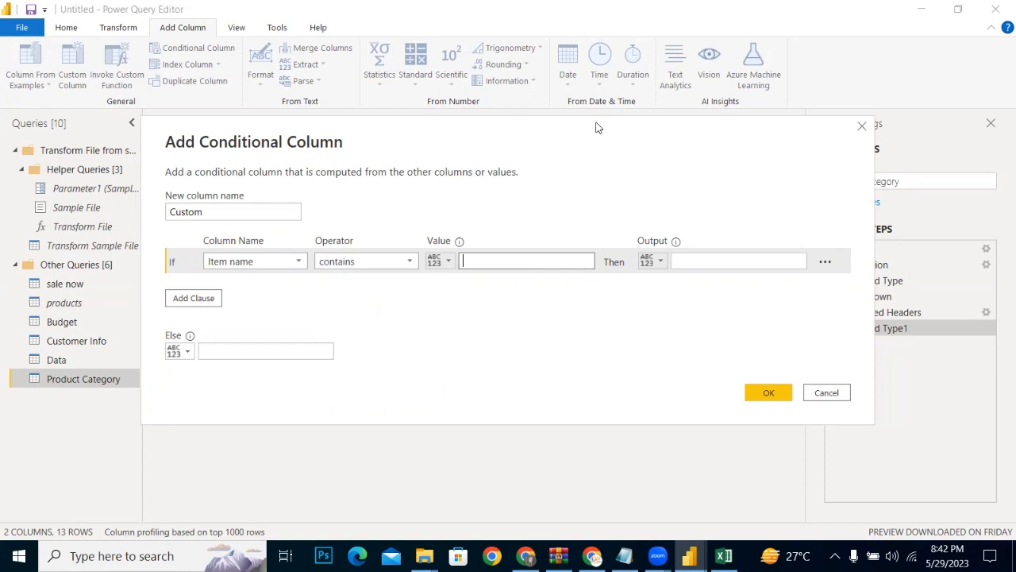
pyautogui.moveTo(599, 127); pyautogui.dragTo(490, 334)
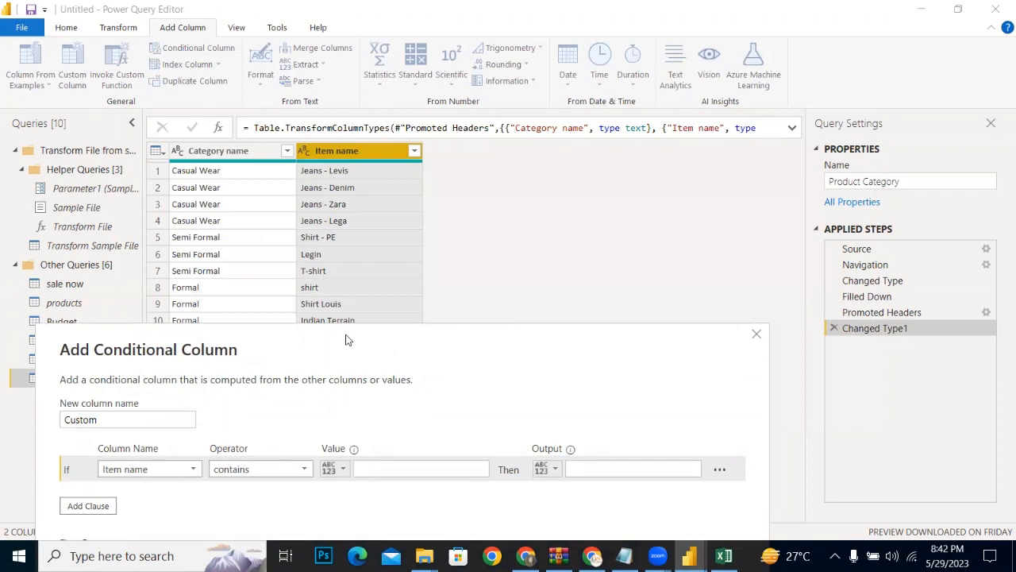
pyautogui.moveTo(345, 339); pyautogui.dragTo(509, 199)
pyautogui.click(522, 327)
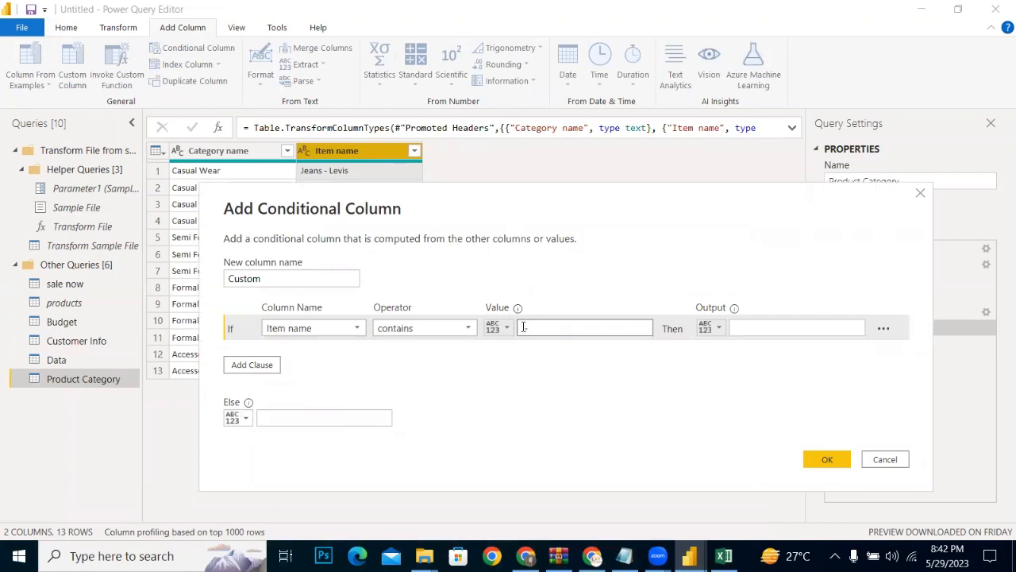
pyautogui.write('-')
pyautogui.click(756, 328)
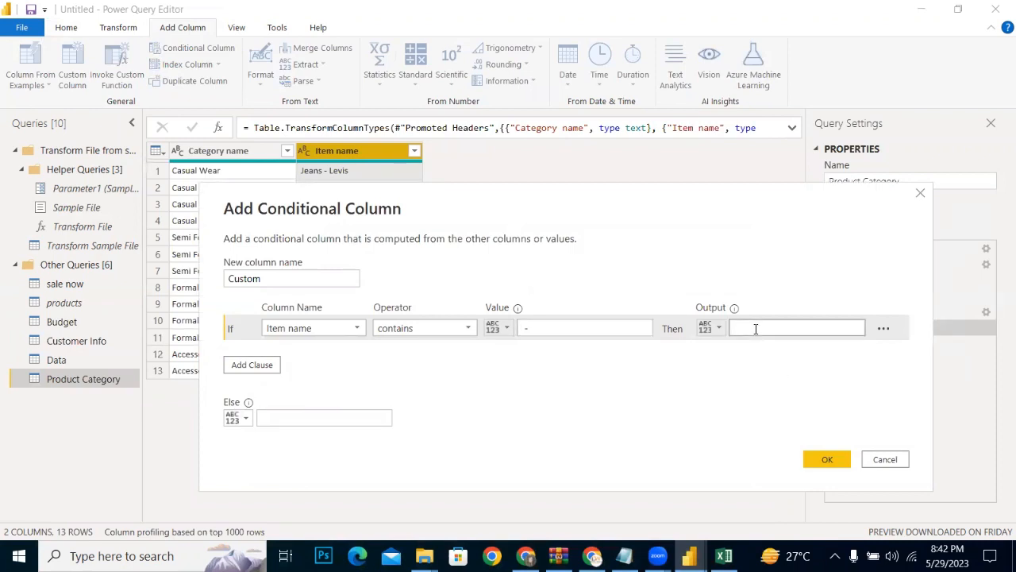
pyautogui.write('Branded')
# Step: Set the Else result to Unbranded and create the conditional column
pyautogui.click(290, 414)
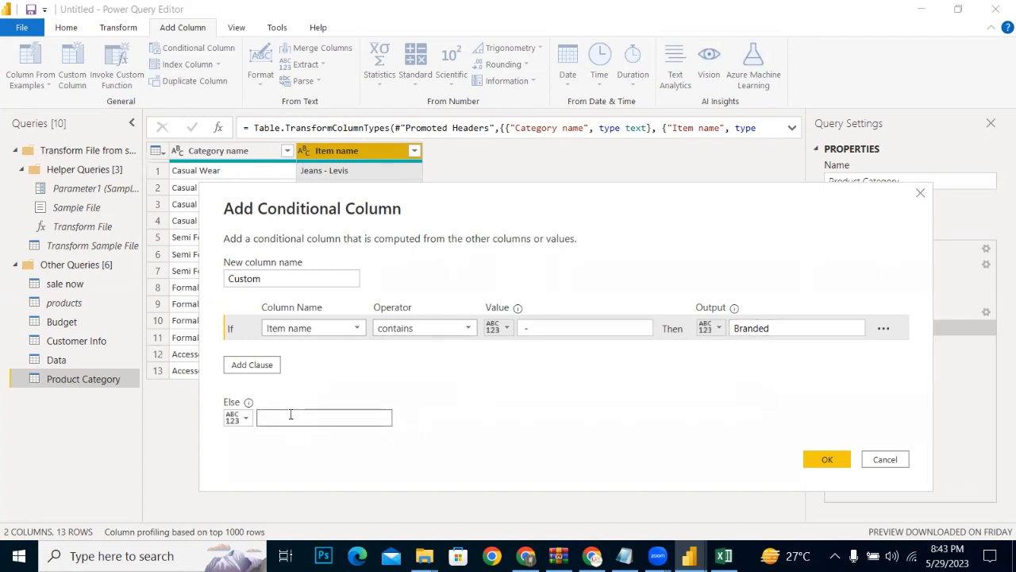
pyautogui.write('Unbranded')
pyautogui.click(828, 459)
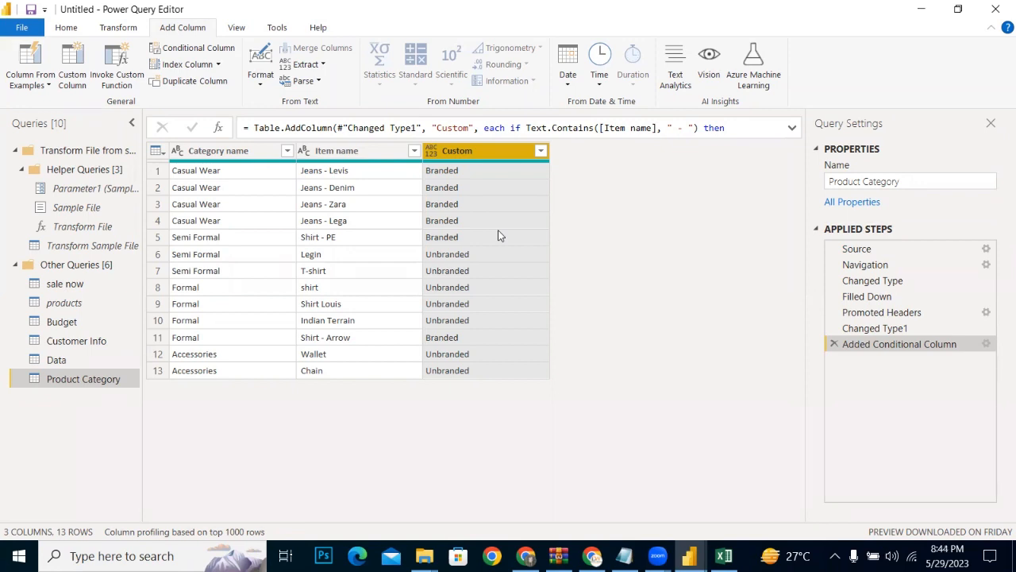
# Step: Rename the new Custom column of the Product Category query to brand
pyautogui.doubleClick(478, 151)
pyautogui.press('BackSpace')
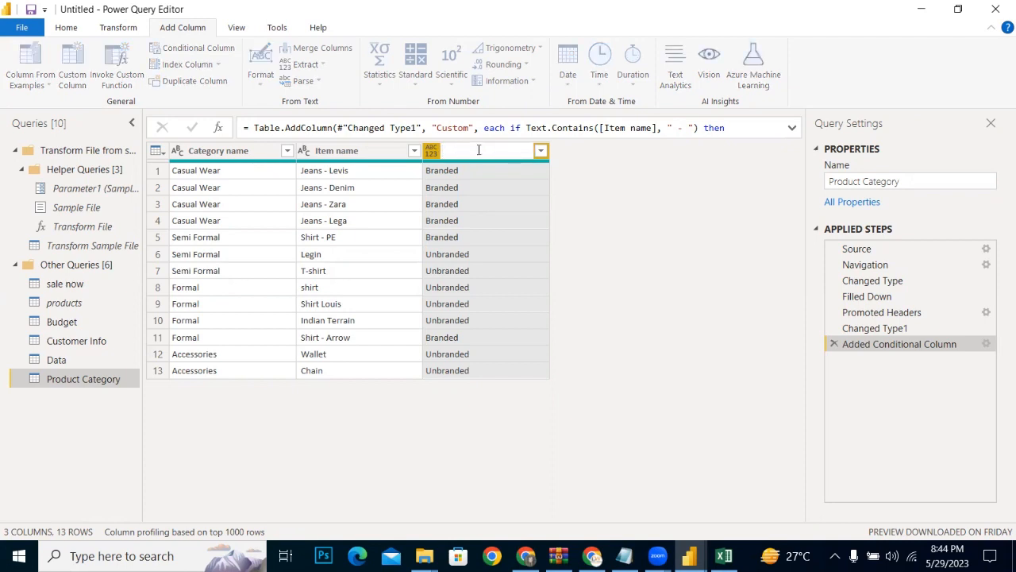
pyautogui.write('brande')
pyautogui.press('BackSpace')
pyautogui.press('Return')
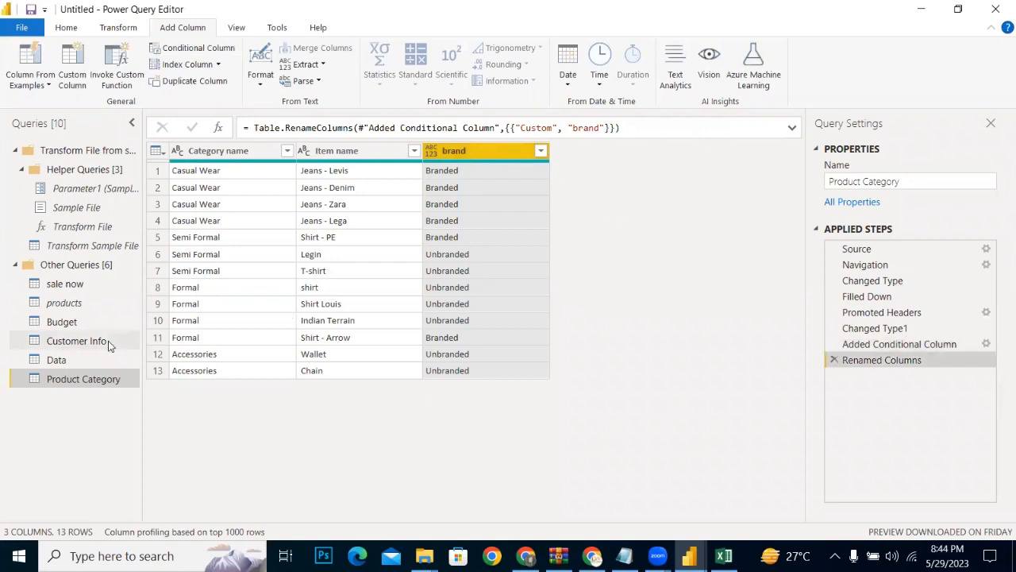
pyautogui.click(40, 88)
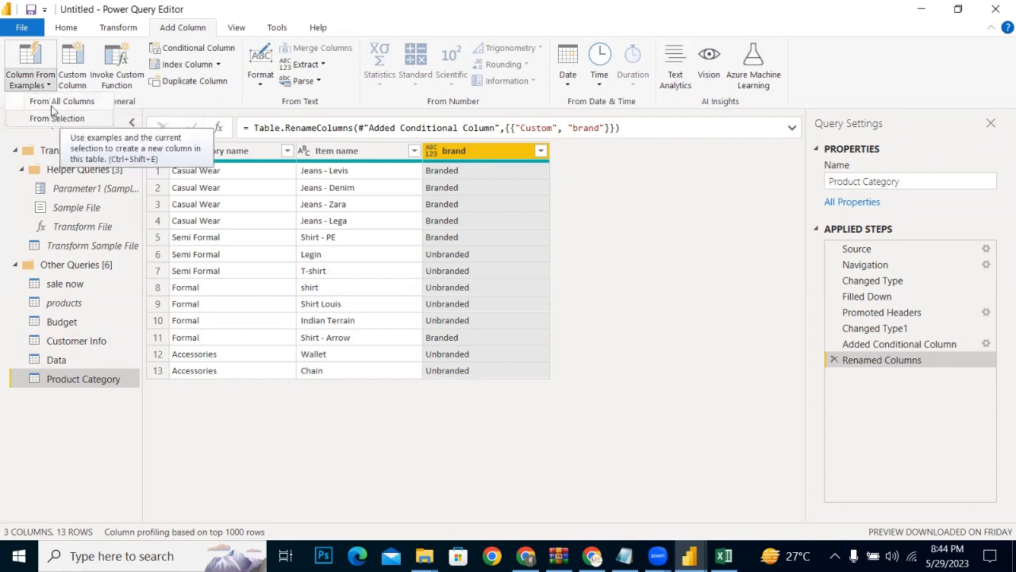
pyautogui.click(65, 27)
pyautogui.click(66, 27)
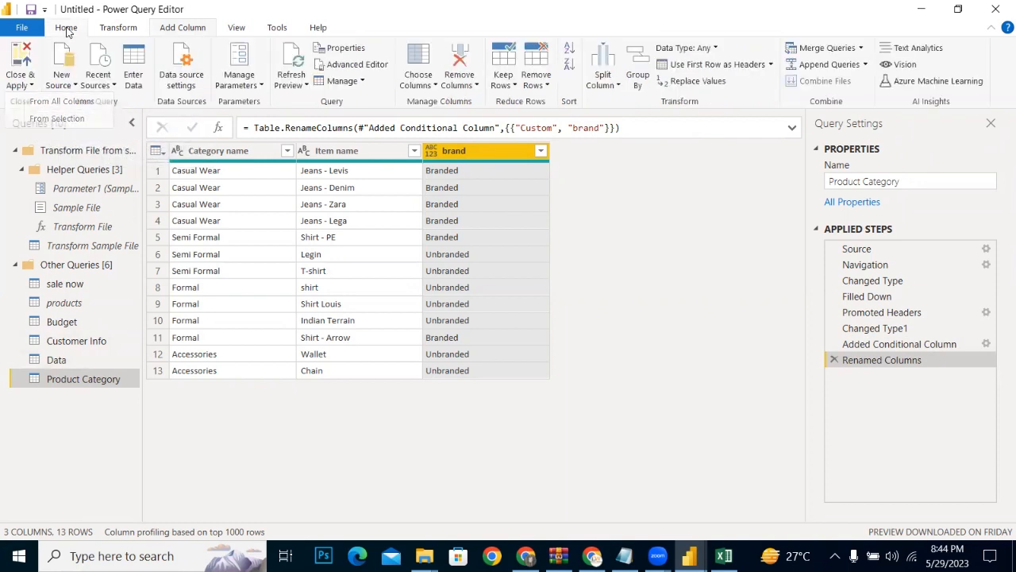
pyautogui.click(21, 84)
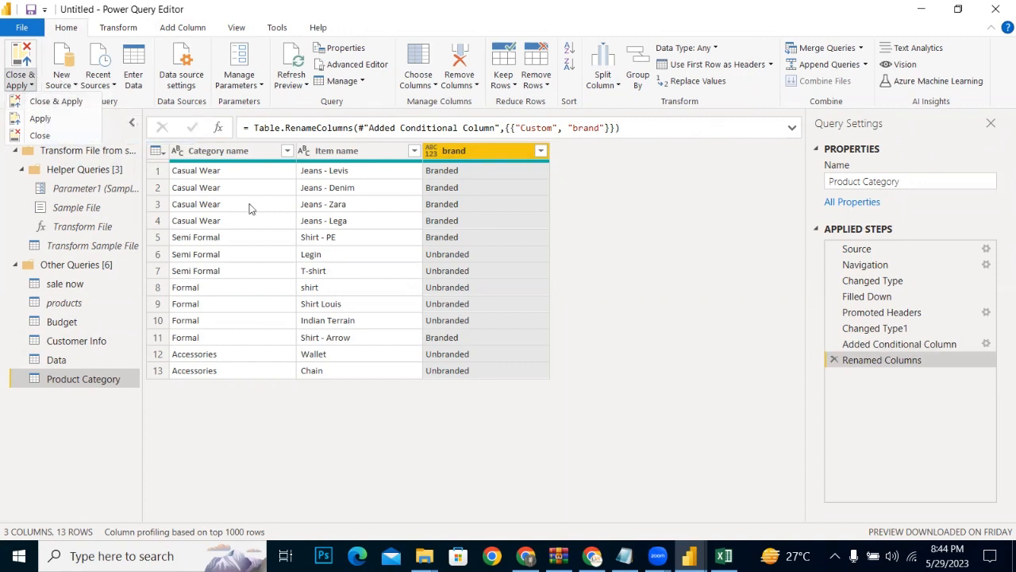
pyautogui.click(128, 28)
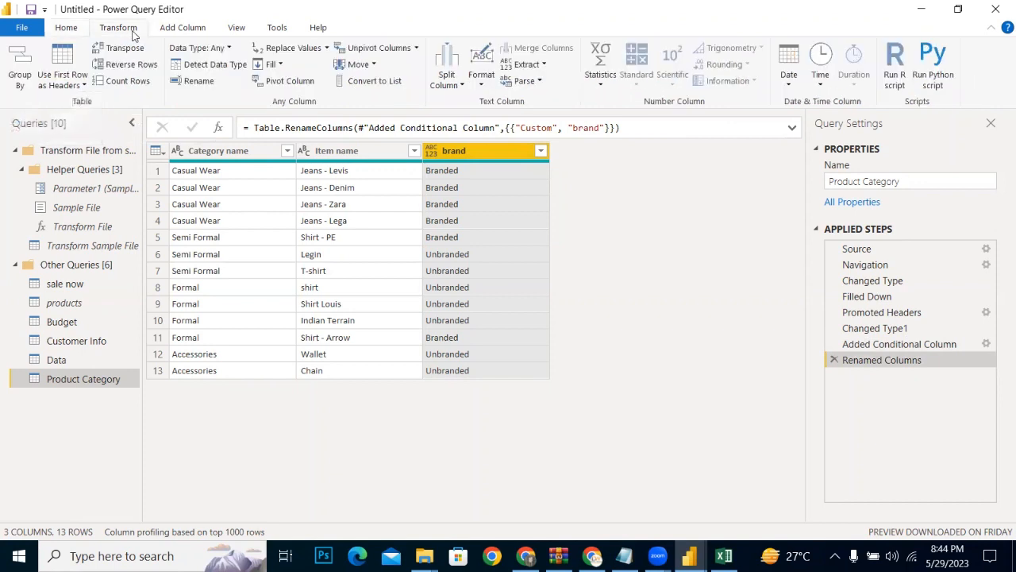
# Step: Add a column from examples based on all columns of the Product Category query, with Casual Wear as the first row's sample value
pyautogui.click(193, 30)
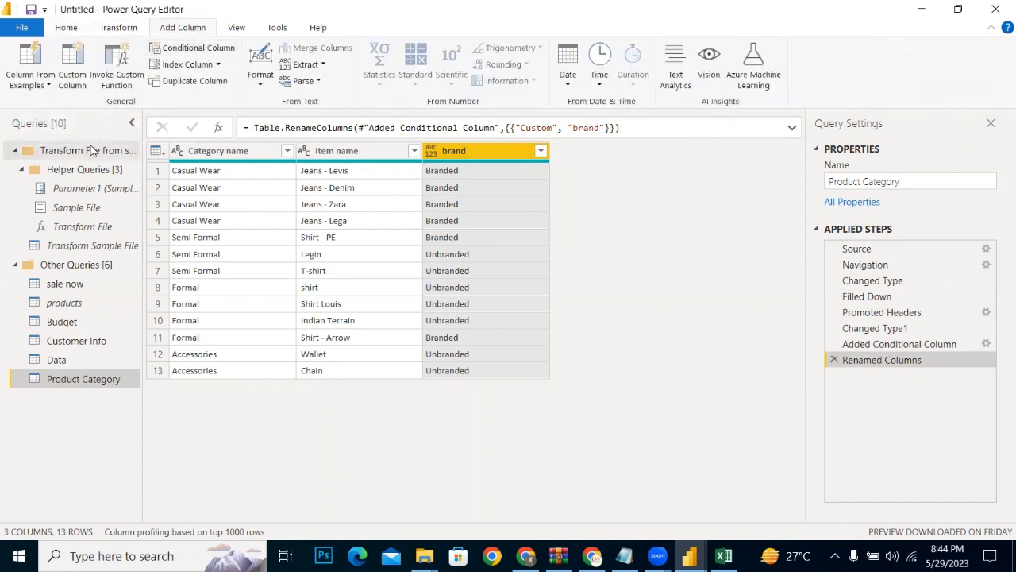
pyautogui.click(219, 155)
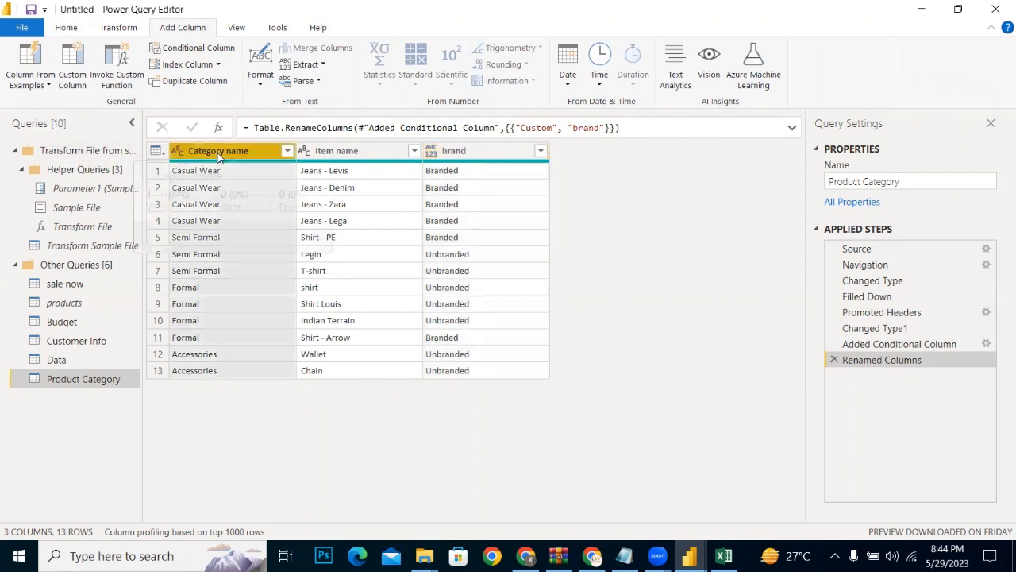
pyautogui.click(31, 80)
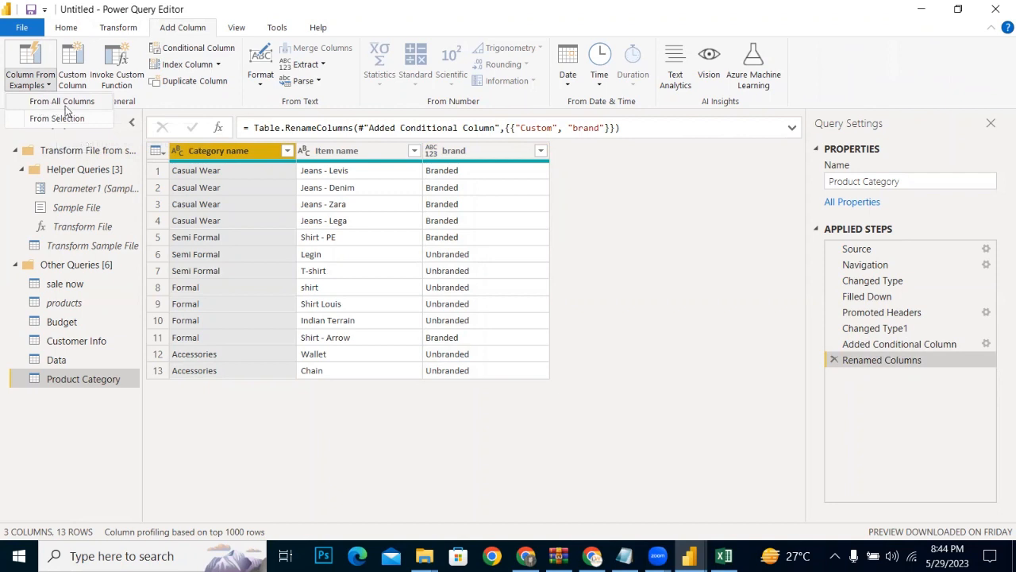
pyautogui.click(64, 101)
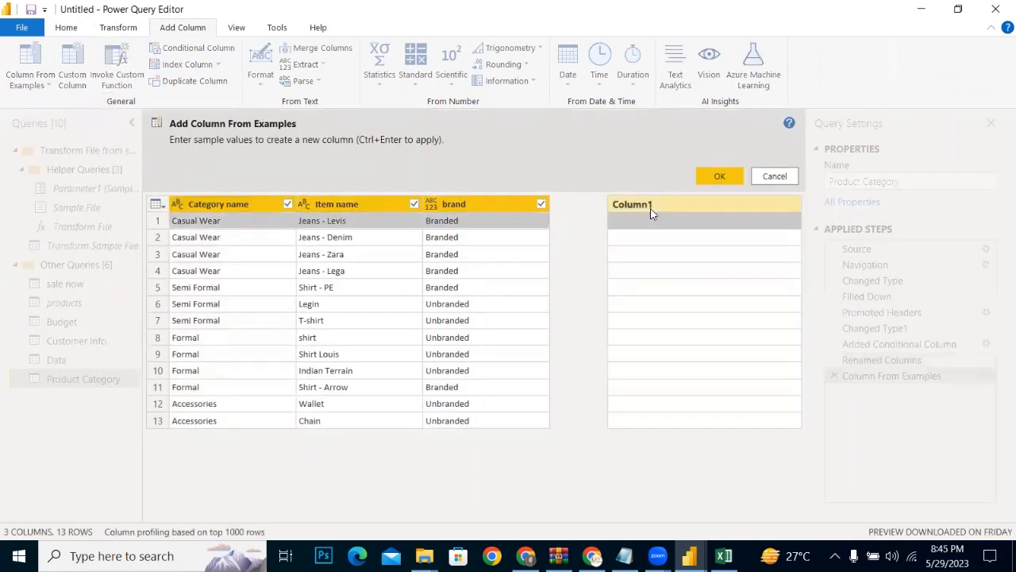
pyautogui.click(646, 215)
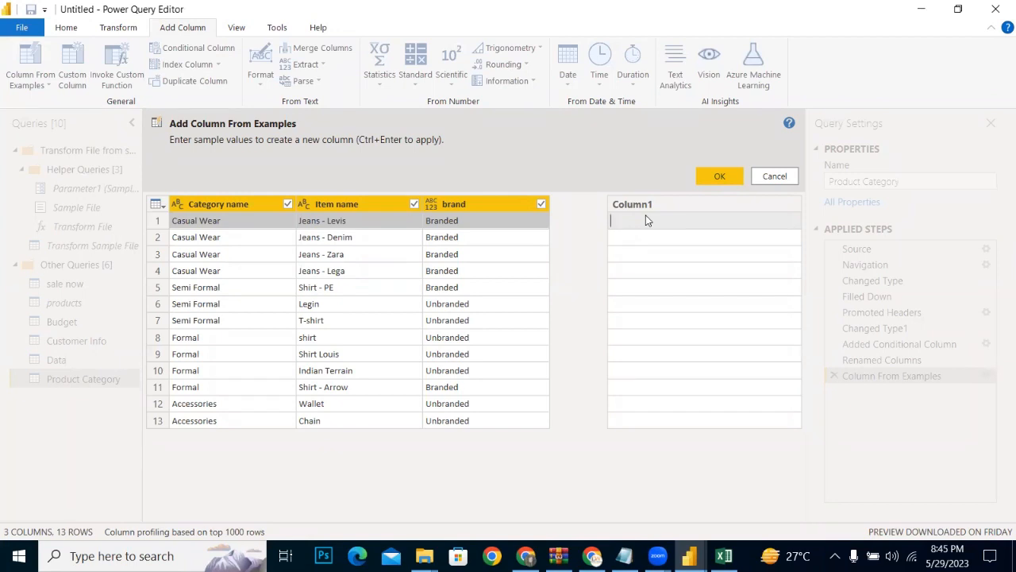
pyautogui.write('c')
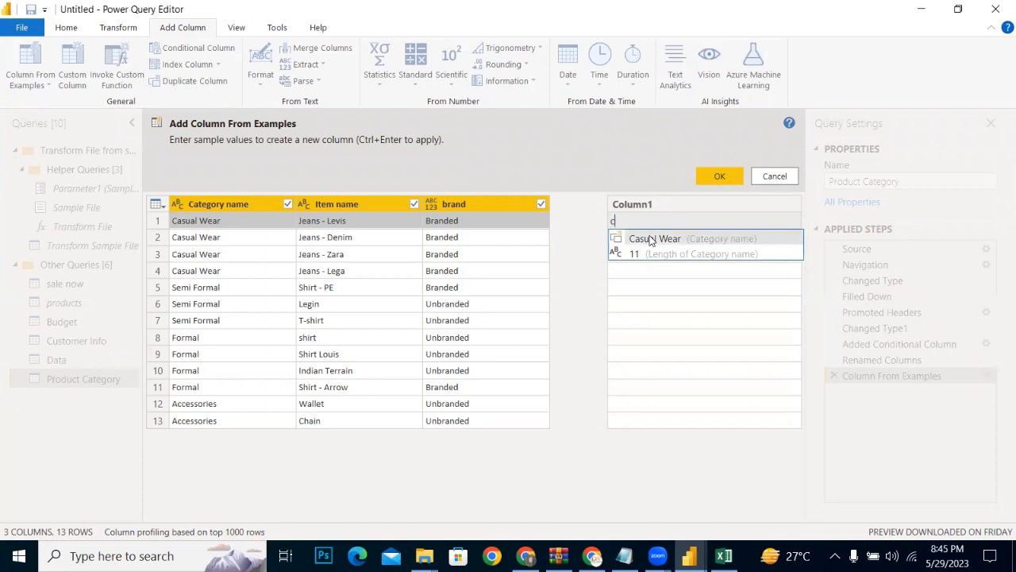
pyautogui.click(650, 240)
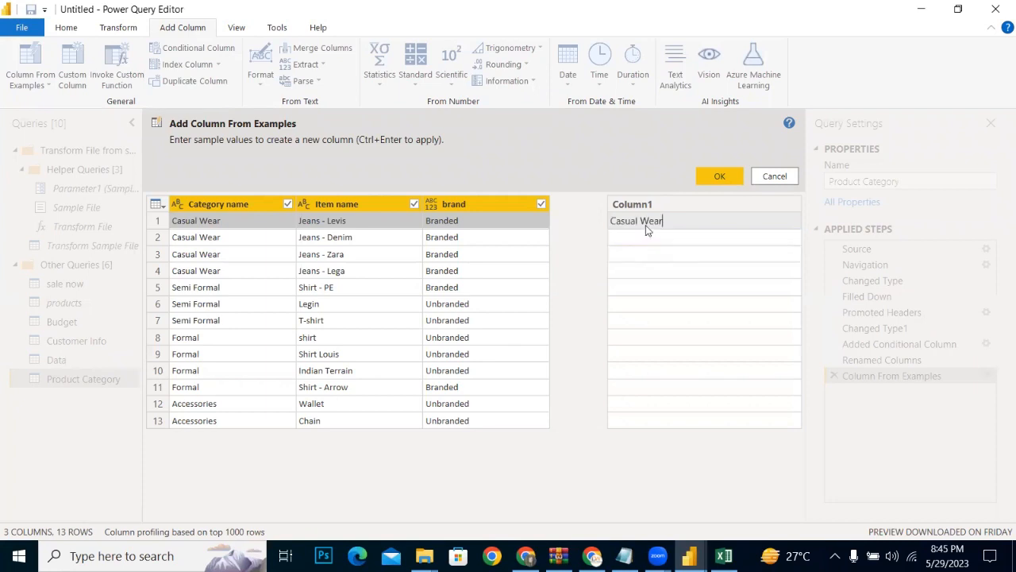
pyautogui.press('Return')
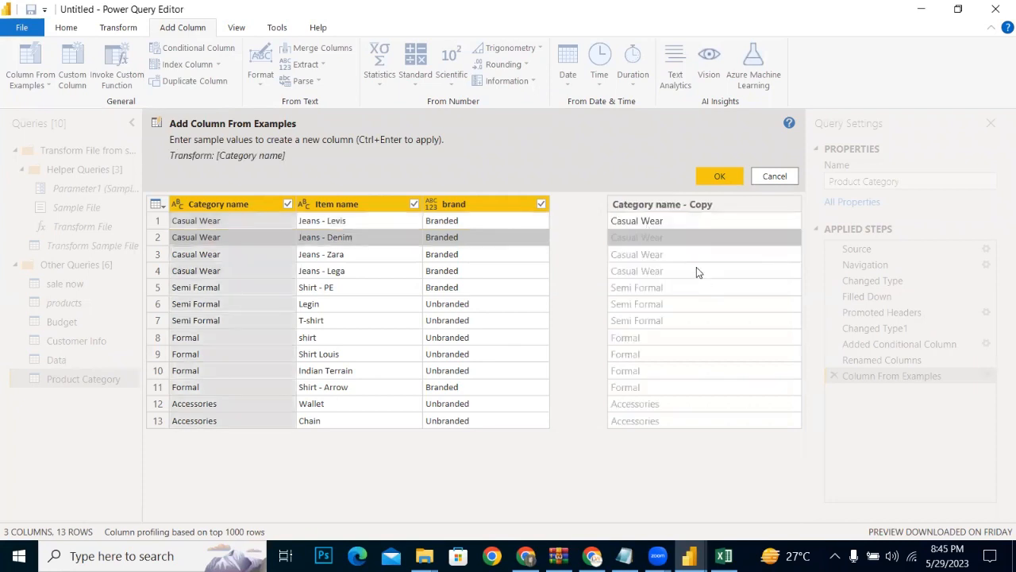
pyautogui.click(709, 182)
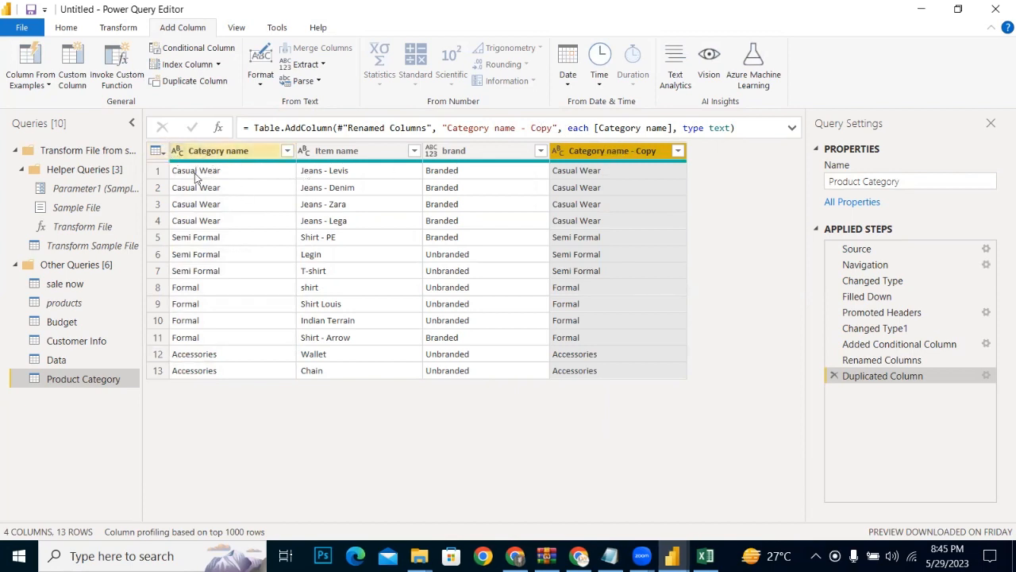
# Step: Try to rename the Category name - Copy column to Category name, and remove that copied column from the query
pyautogui.doubleClick(641, 152)
pyautogui.click(659, 151)
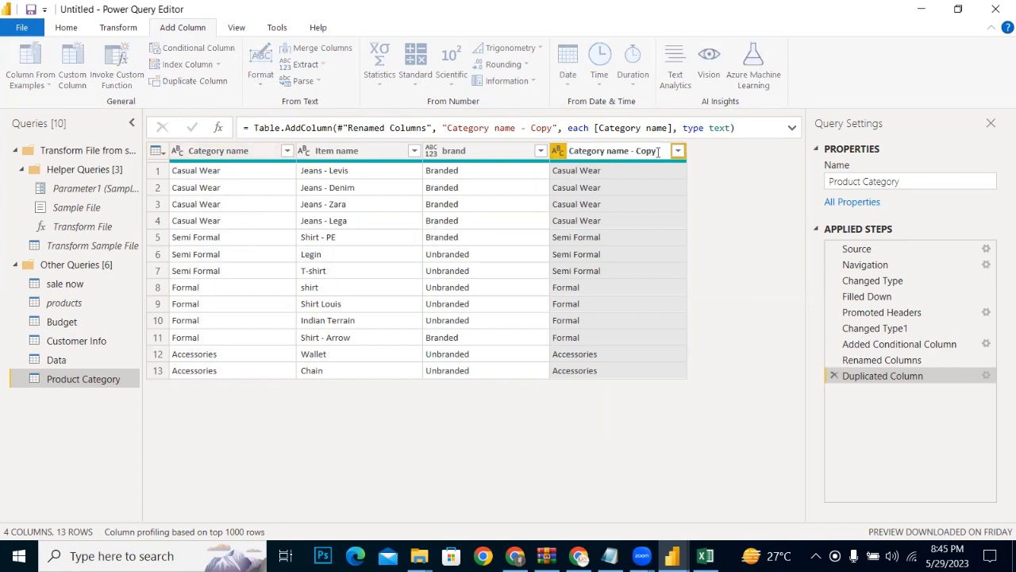
pyautogui.press('BackSpace')
pyautogui.press('BackSpace')
pyautogui.press('BackSpace')
pyautogui.press('BackSpace')
pyautogui.click(689, 184)
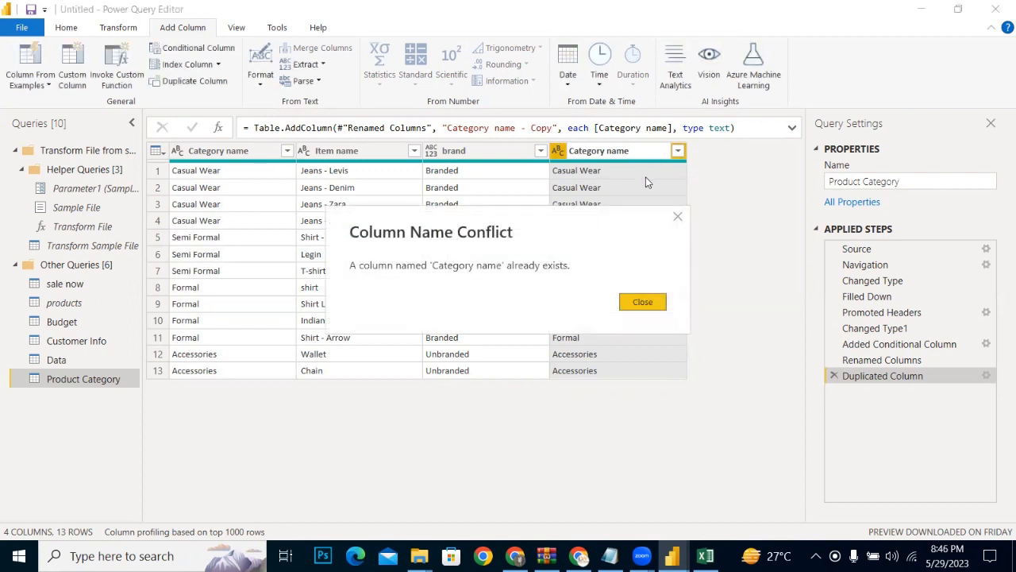
pyautogui.click(643, 302)
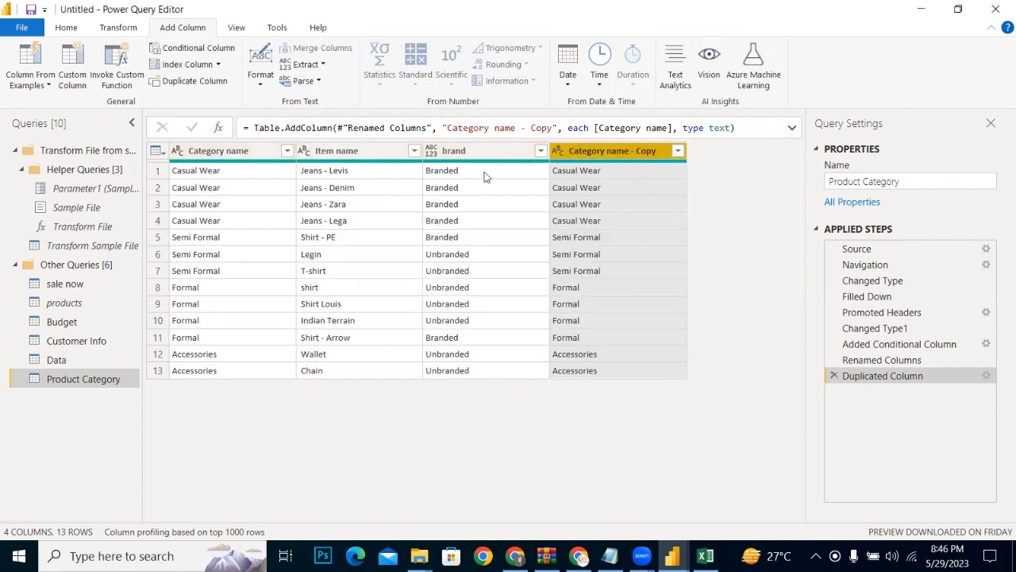
pyautogui.rightClick(593, 157)
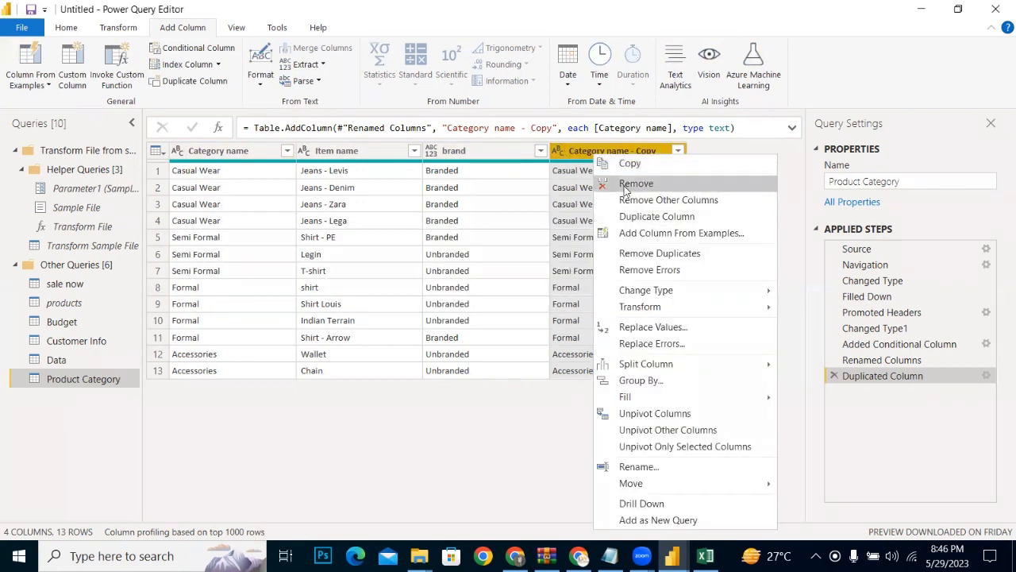
pyautogui.click(636, 184)
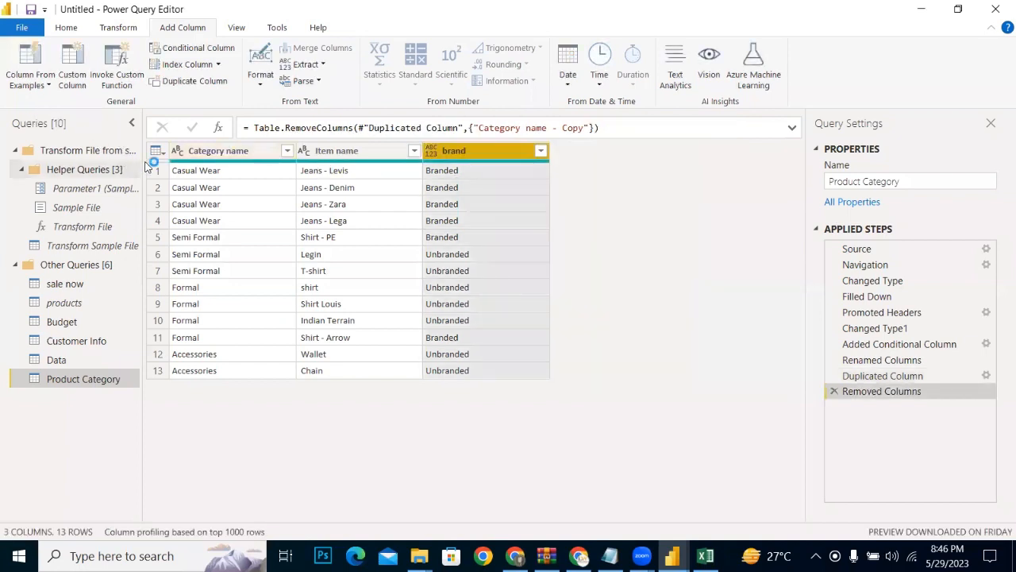
# Step: Create the category copy column again from examples of all columns, picking the suggested Casual Wear as the first sample value
pyautogui.click(193, 152)
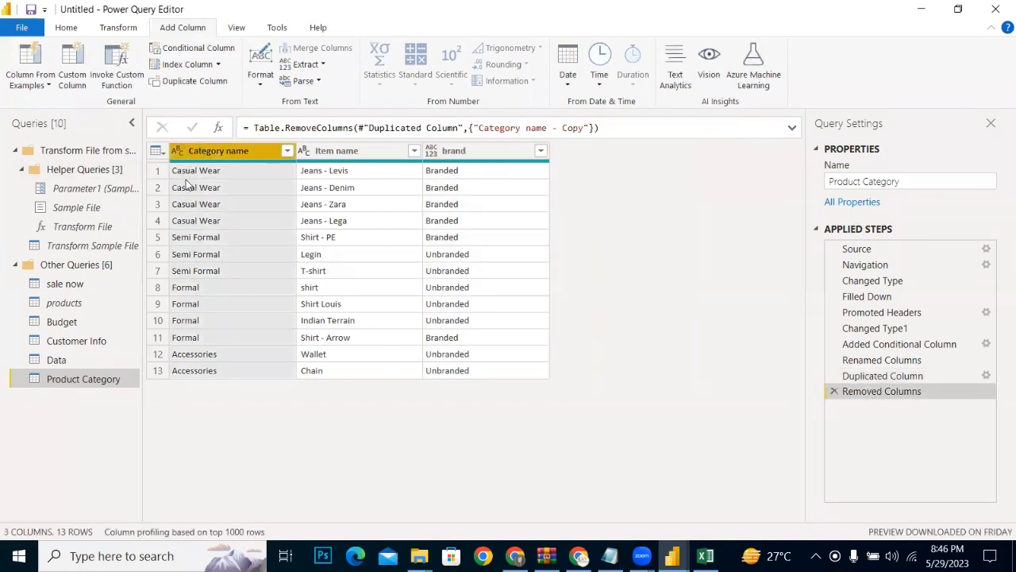
pyautogui.click(30, 81)
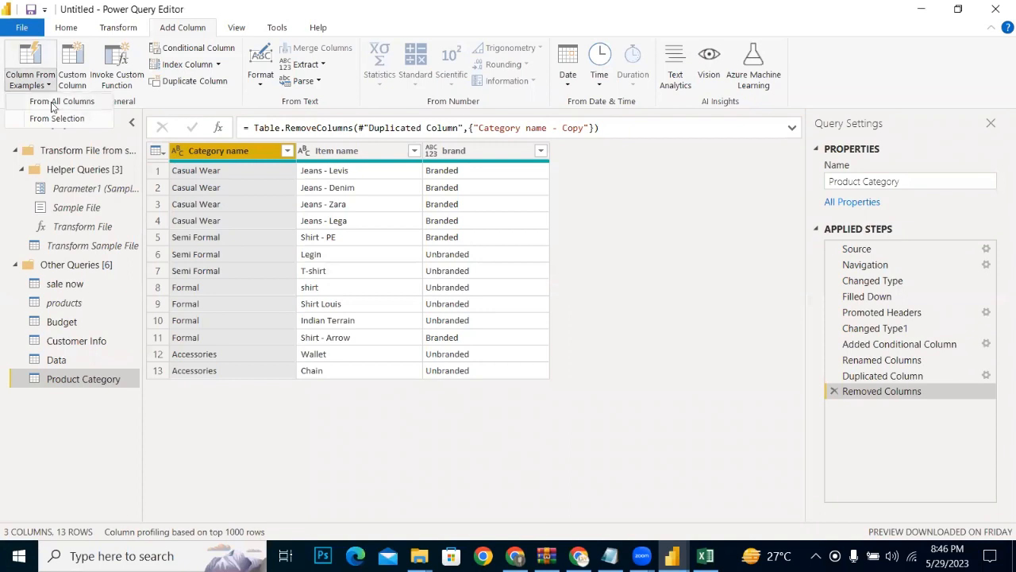
pyautogui.click(51, 103)
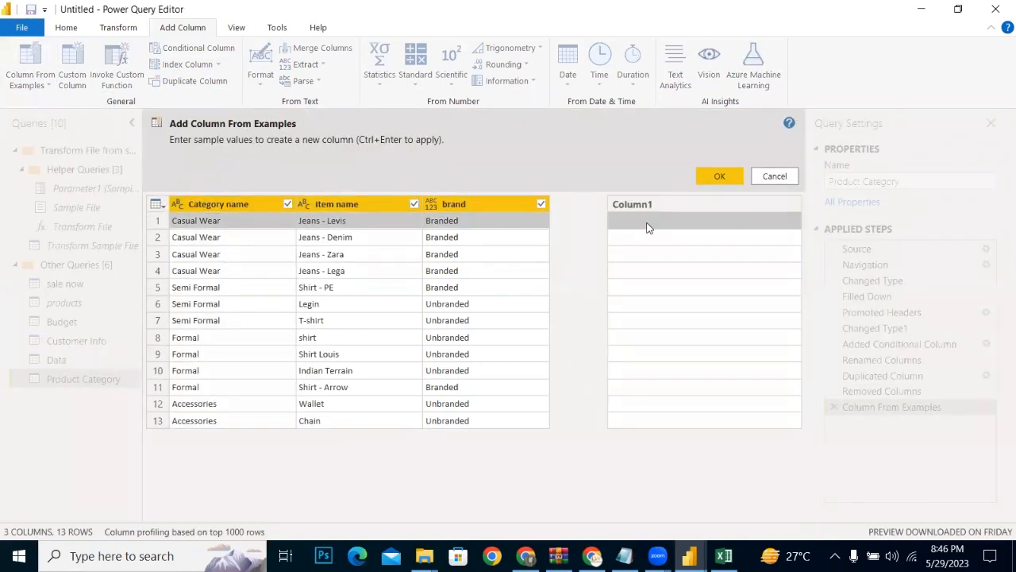
pyautogui.doubleClick(647, 228)
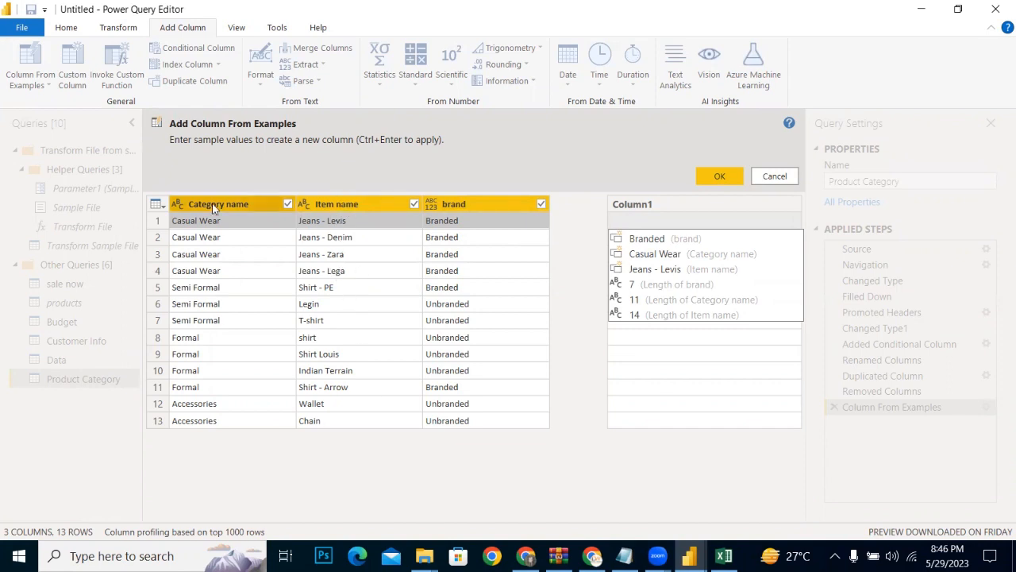
pyautogui.click(655, 254)
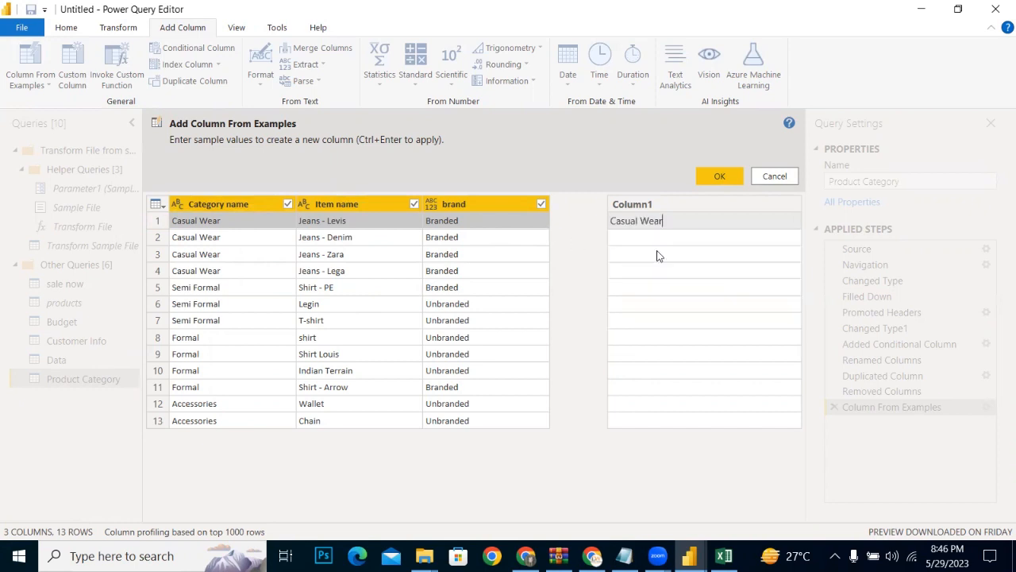
pyautogui.click(732, 181)
pyautogui.click(732, 184)
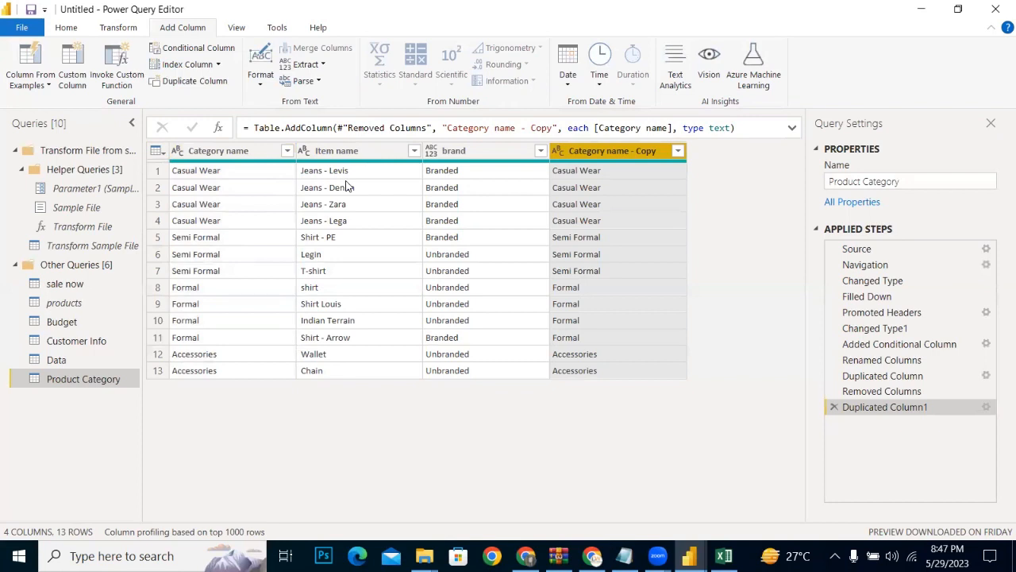
# Step: Add a custom column named Custom with the formula [Item name]& "," &[brand] to the Product Category query
pyautogui.click(67, 80)
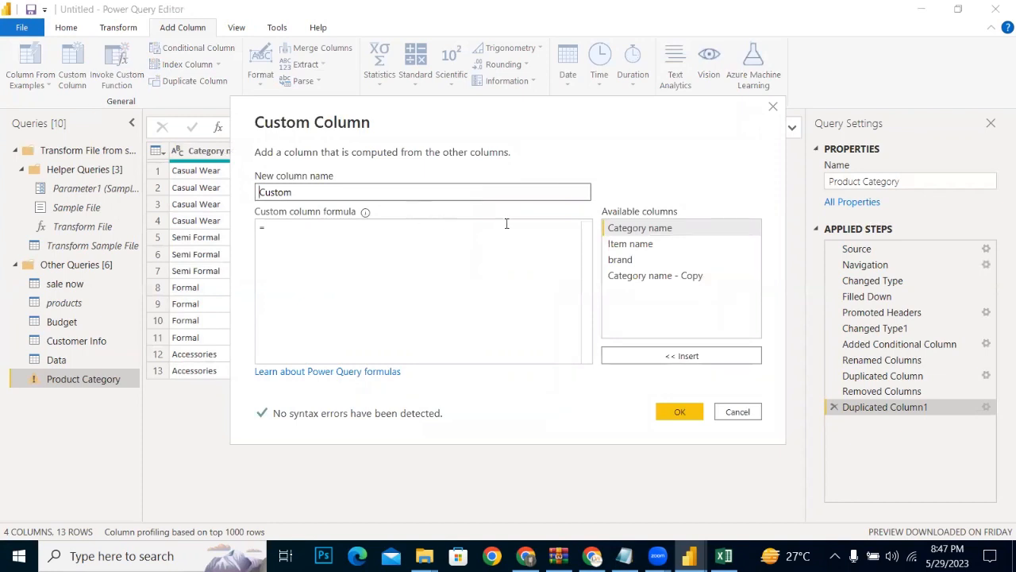
pyautogui.click(613, 244)
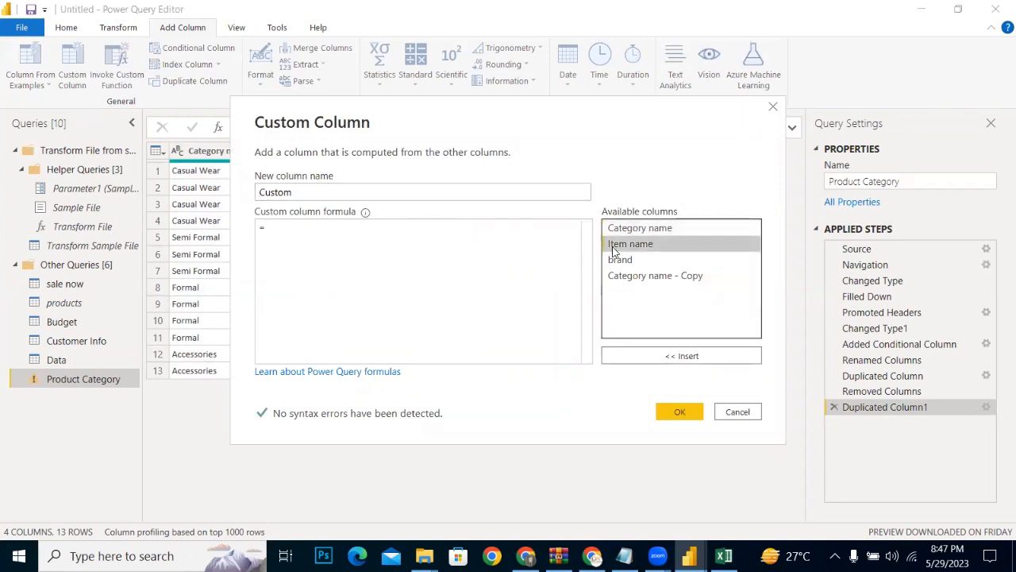
pyautogui.doubleClick(613, 251)
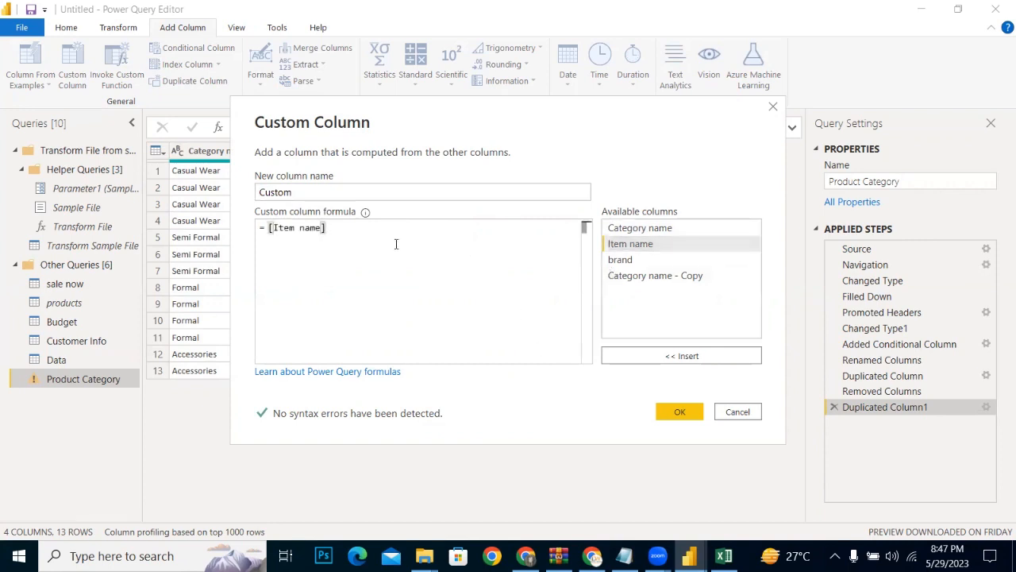
pyautogui.write('&')
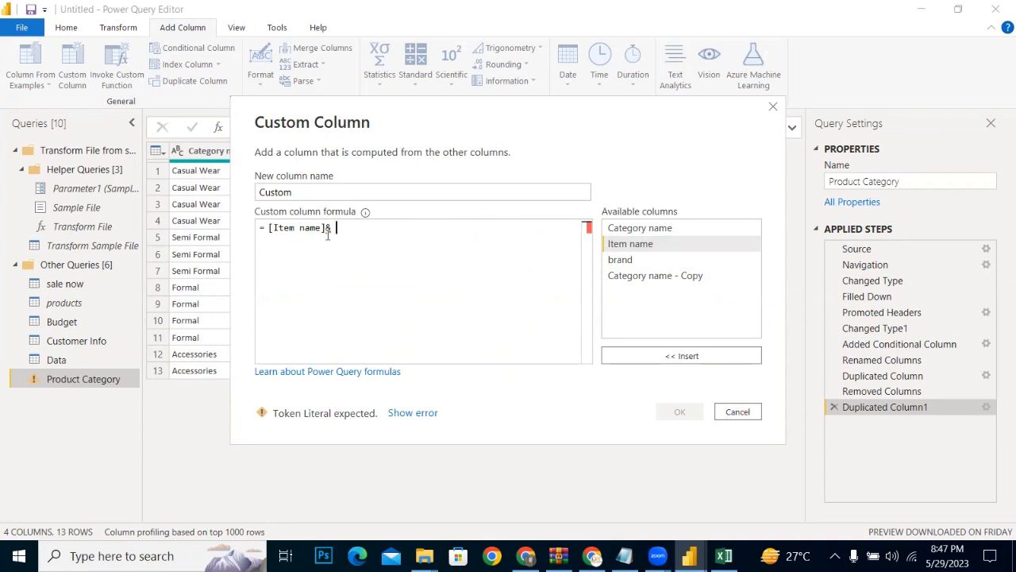
pyautogui.write('""')
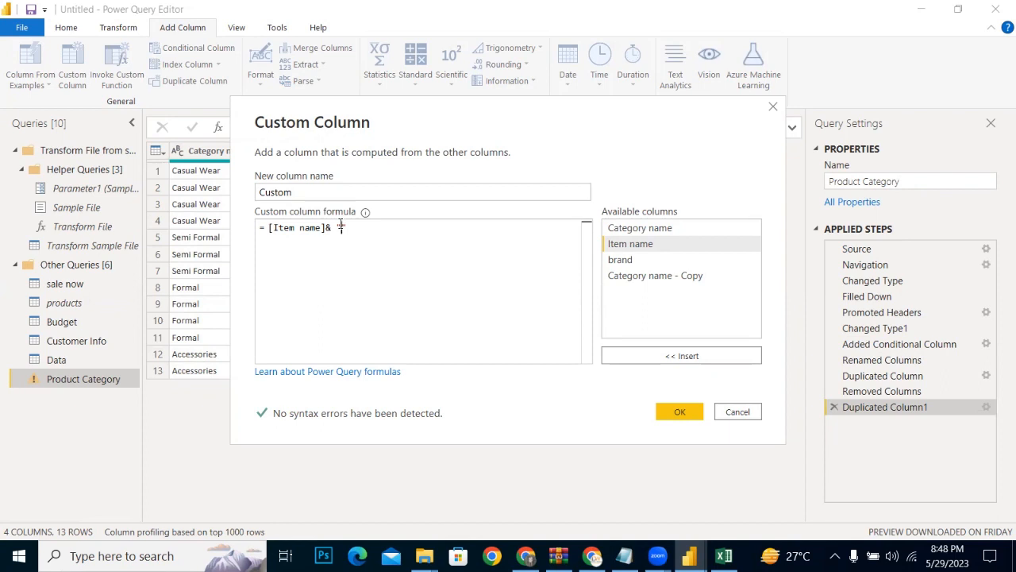
pyautogui.write('," &')
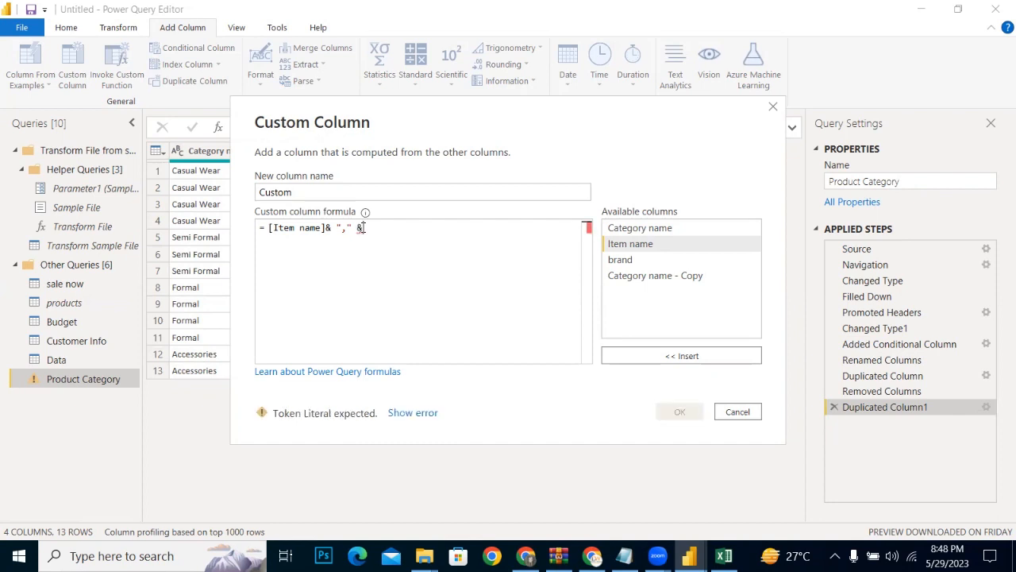
pyautogui.click(623, 263)
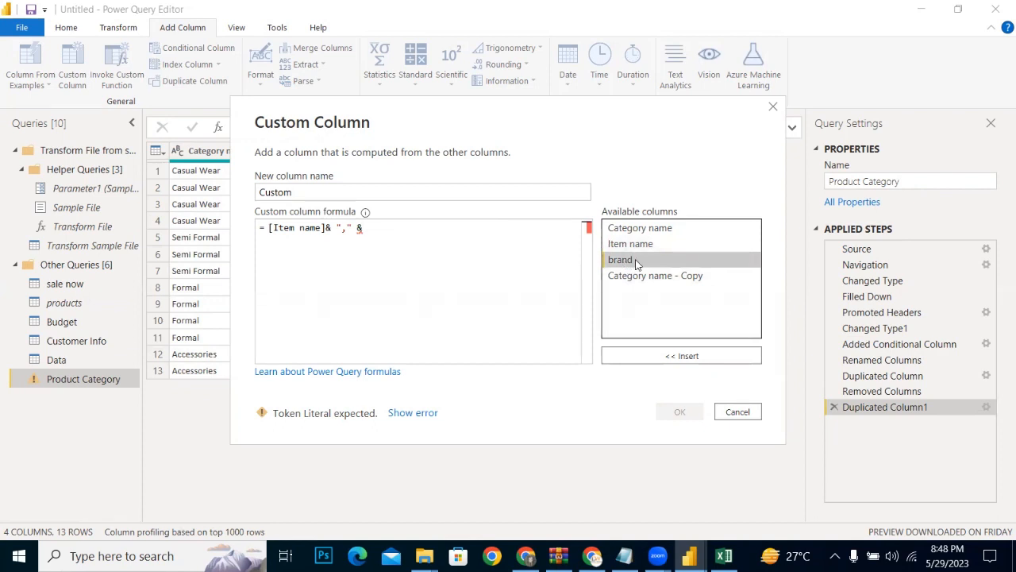
pyautogui.doubleClick(636, 262)
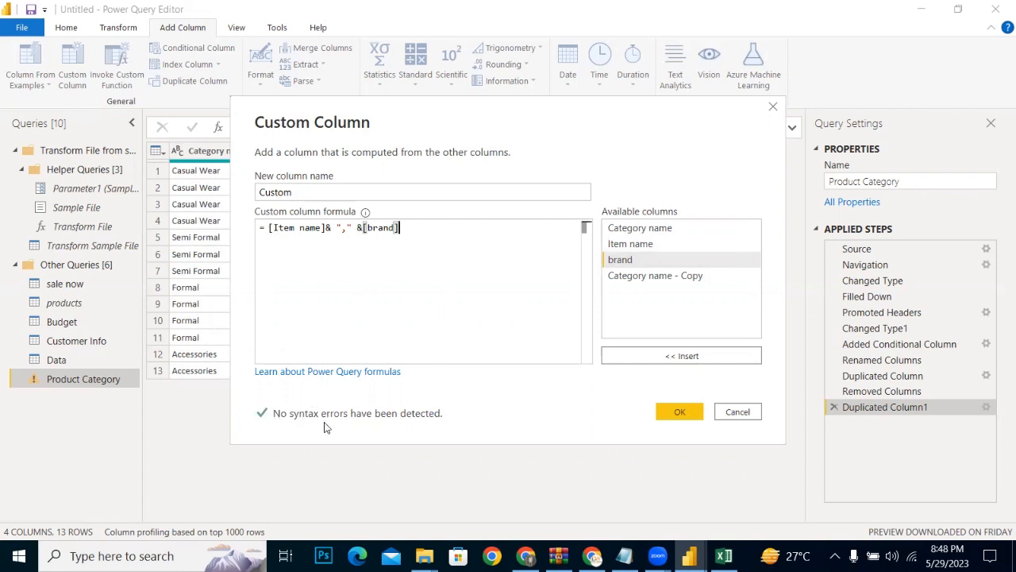
pyautogui.click(669, 417)
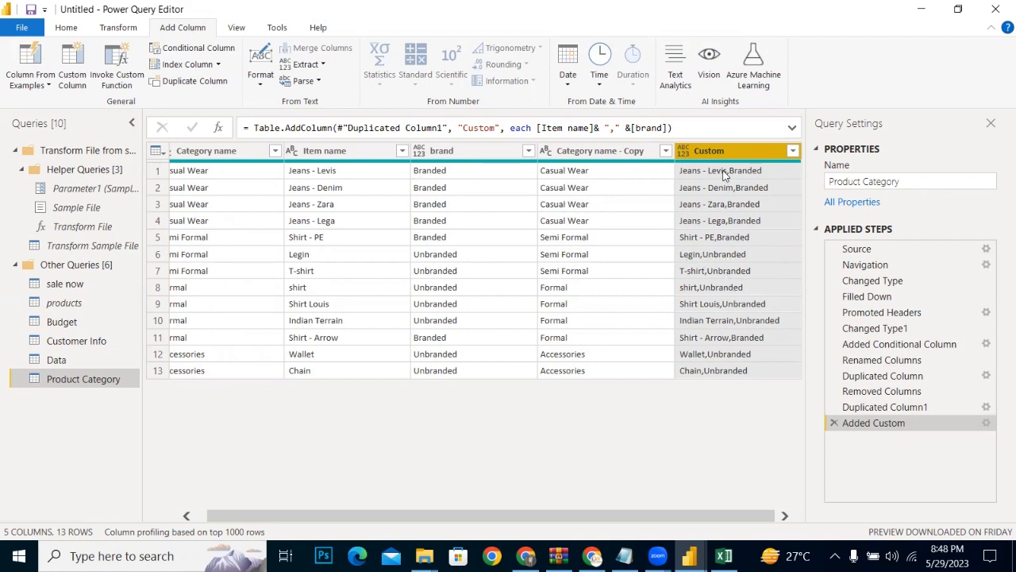
# Step: Remove the Custom column holding the joined item and brand text
pyautogui.rightClick(705, 158)
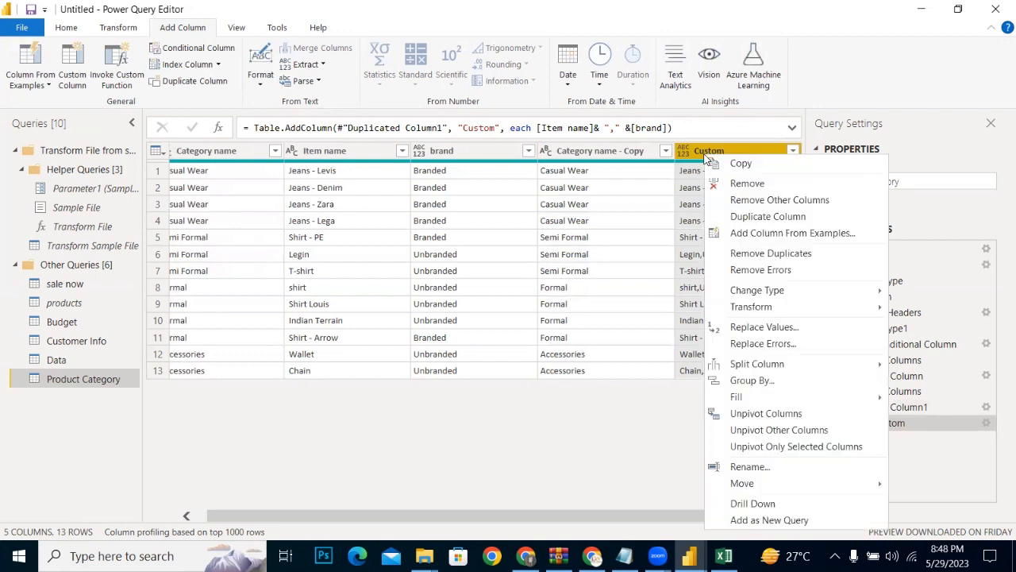
pyautogui.click(737, 184)
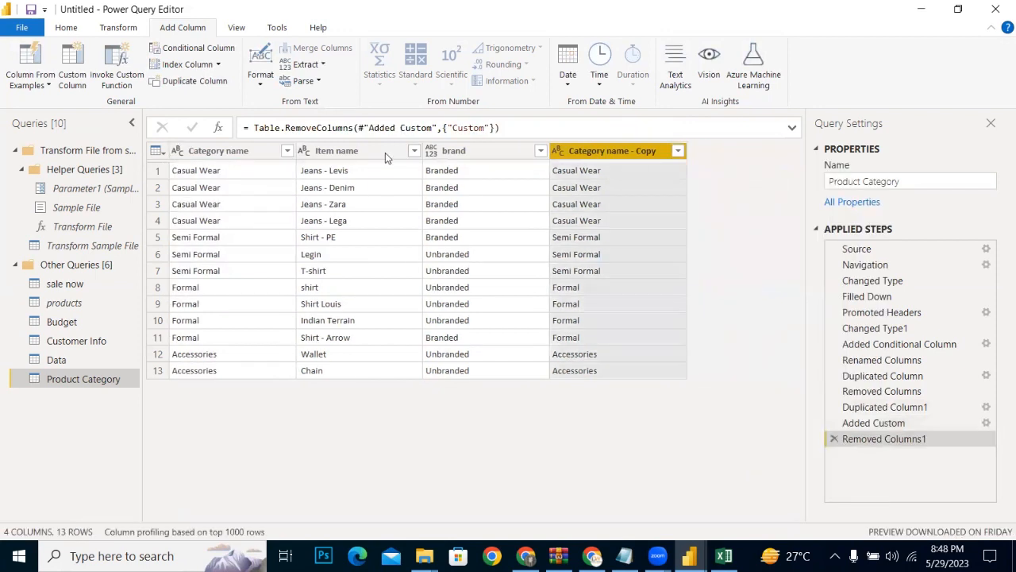
# Step: Start a custom column in the Product Category query with the formula [Item name]& "" &[brand]
pyautogui.click(82, 66)
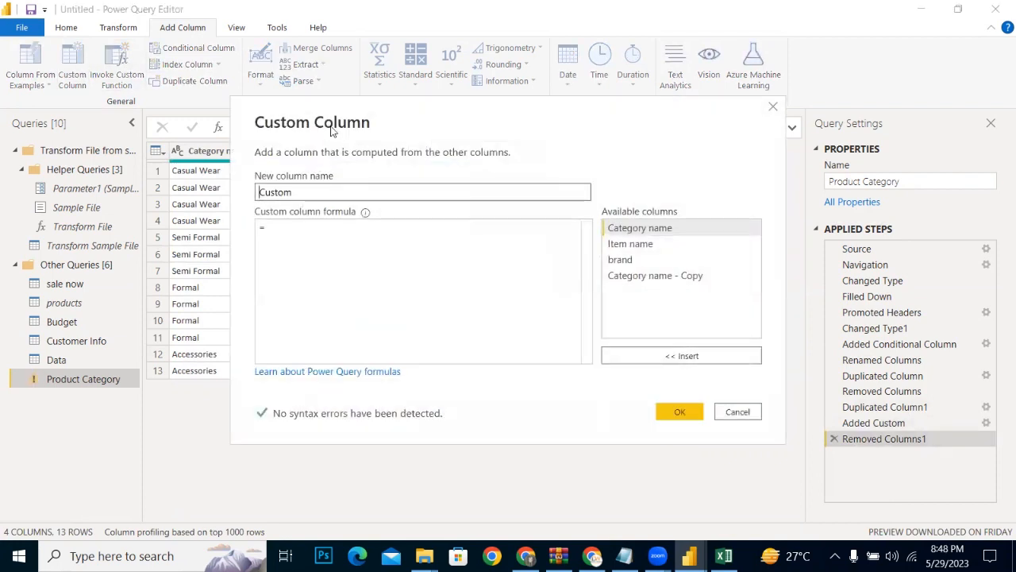
pyautogui.doubleClick(621, 244)
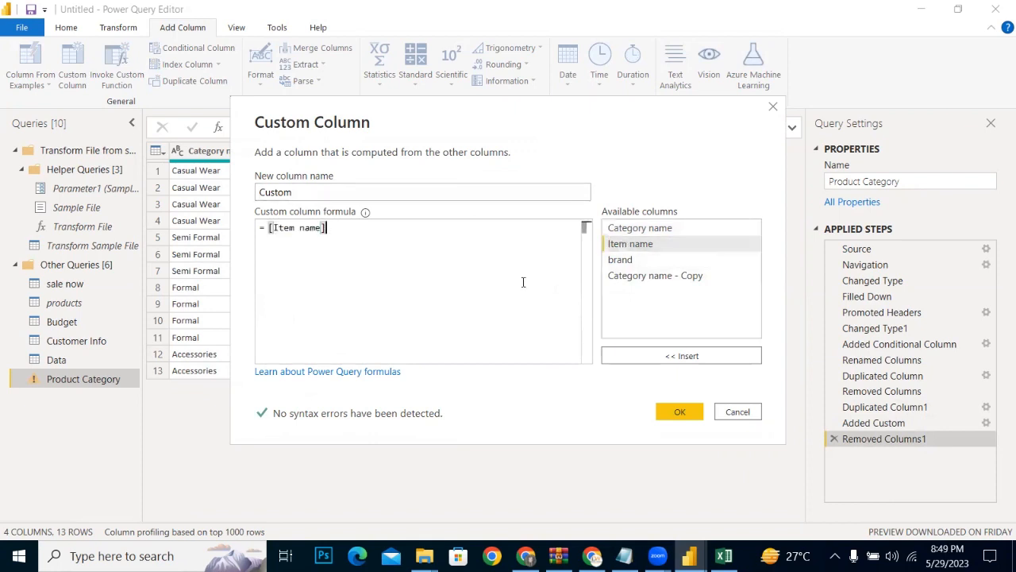
pyautogui.write(',')
pyautogui.press('BackSpace')
pyautogui.write('&')
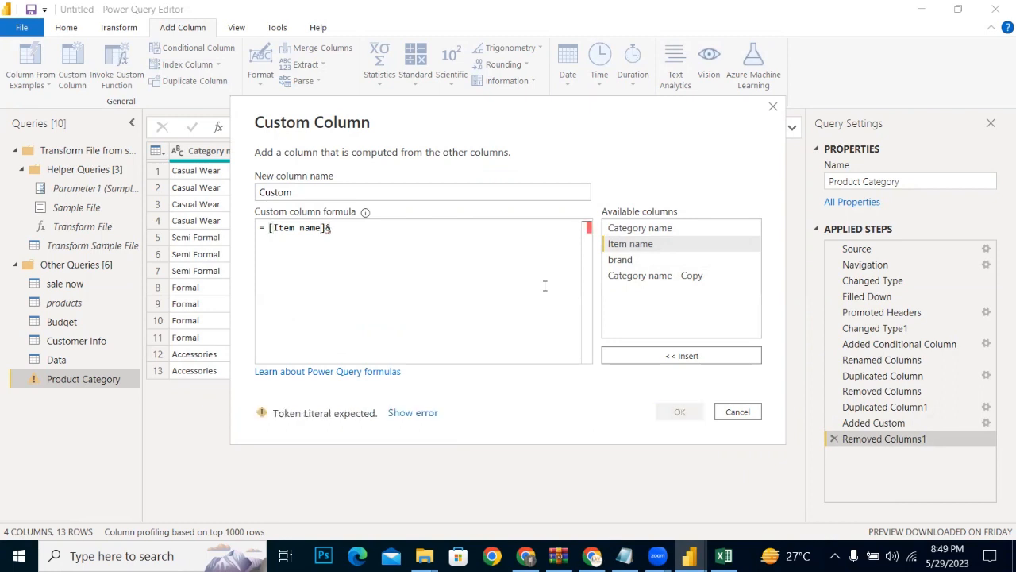
pyautogui.write(' ""')
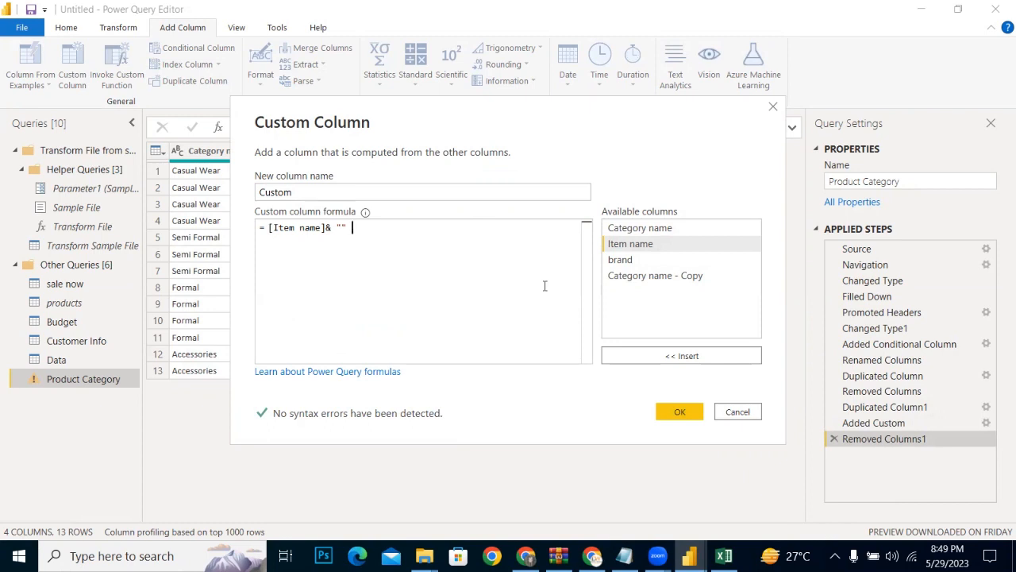
pyautogui.write(' &')
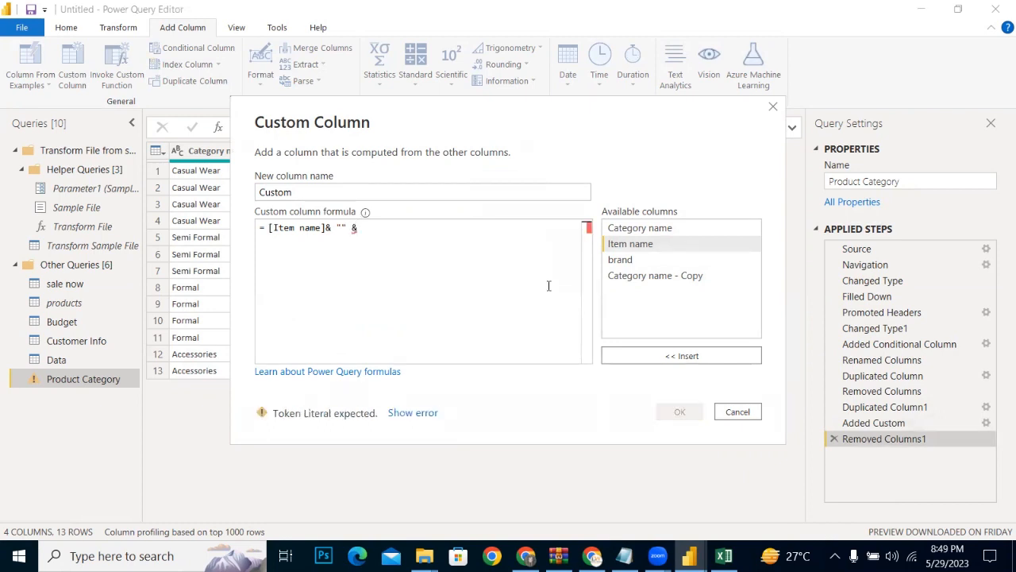
pyautogui.doubleClick(621, 260)
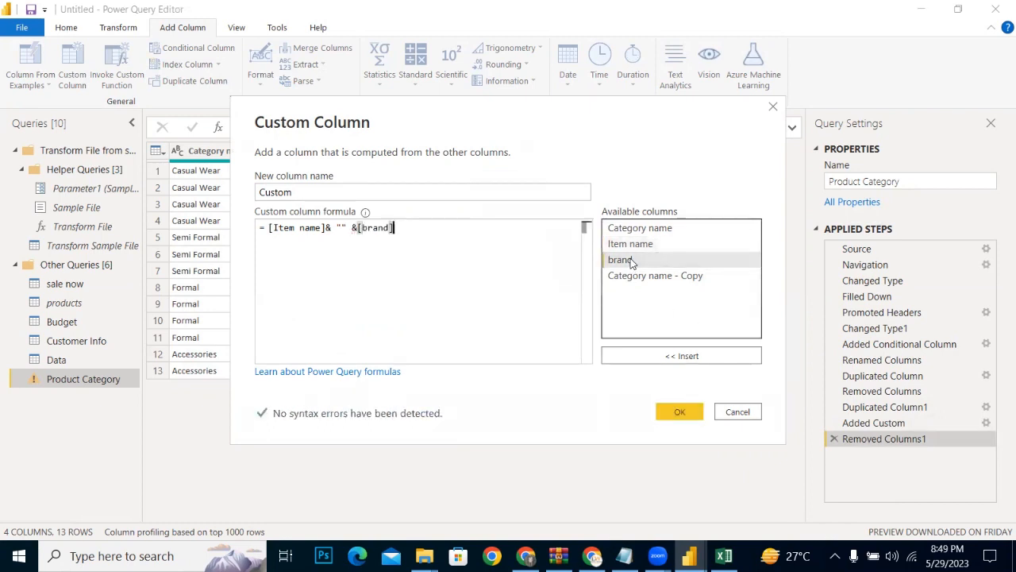
# Step: Try an underscore as separator in the custom column formula, and restore the empty separator and the closing bracket after brand
pyautogui.click(341, 227)
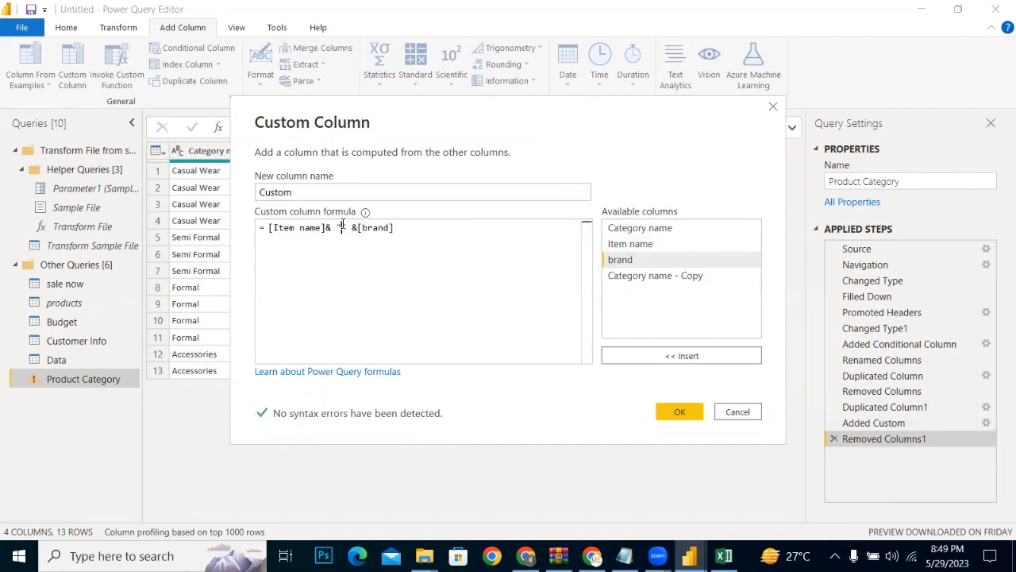
pyautogui.write('_')
pyautogui.press('End')
pyautogui.press('BackSpace')
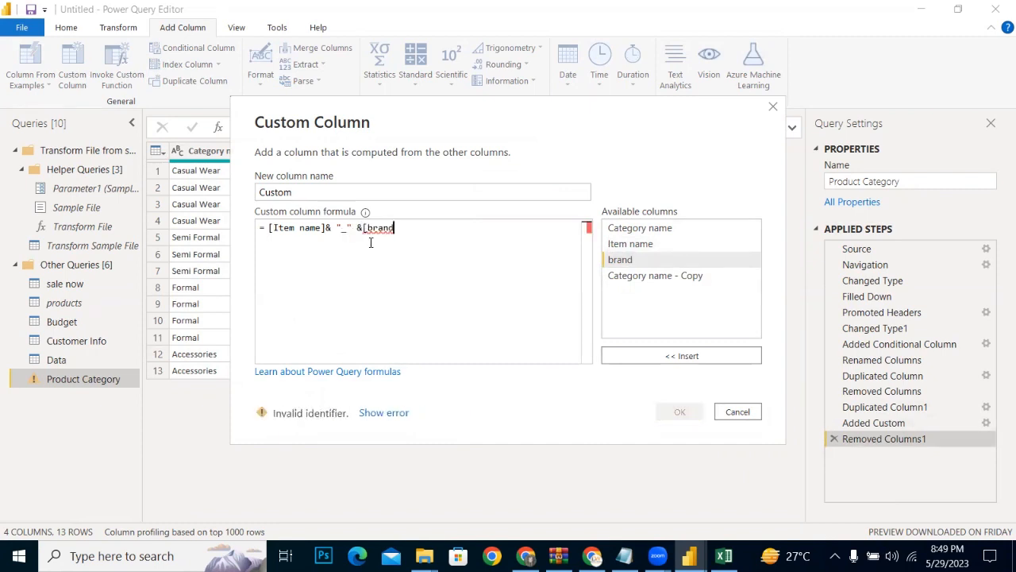
pyautogui.write('-')
pyautogui.press('BackSpace')
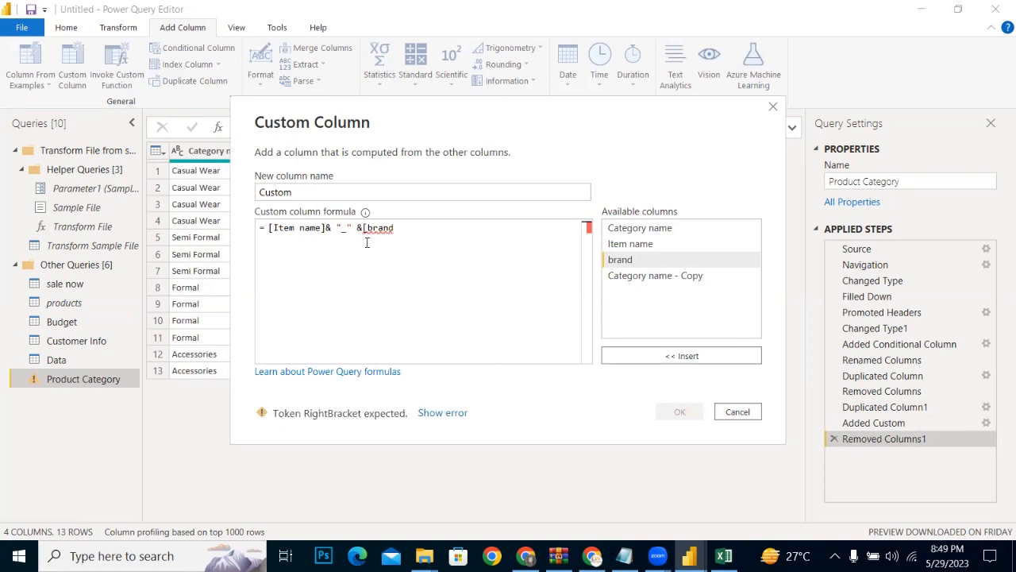
pyautogui.click(349, 231)
pyautogui.press('BackSpace')
pyautogui.write('-')
pyautogui.click(402, 228)
pyautogui.click(348, 229)
pyautogui.press('BackSpace')
pyautogui.click(395, 228)
pyautogui.write('\\')
pyautogui.press('BackSpace')
pyautogui.write(']')
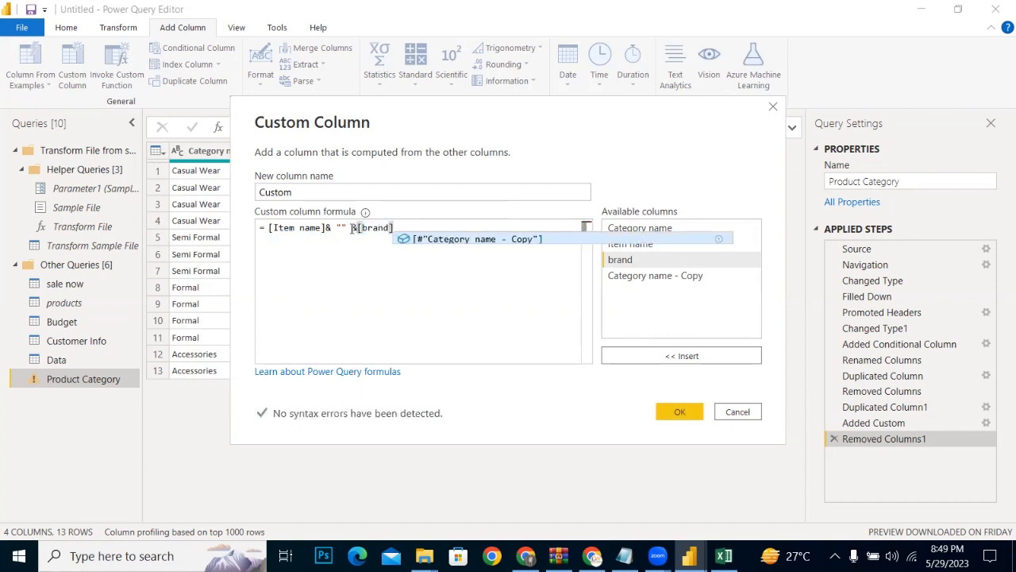
# Step: Put a hyphen between the quotes and add the Custom column with the formula [Item name]& "-" &[brand]
pyautogui.click(341, 227)
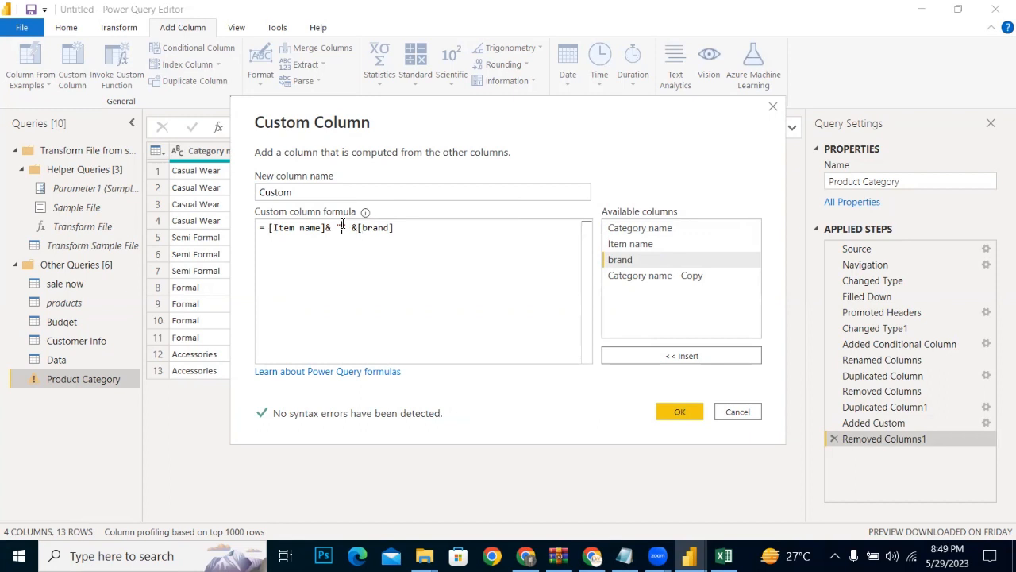
pyautogui.write('"-')
pyautogui.click(679, 412)
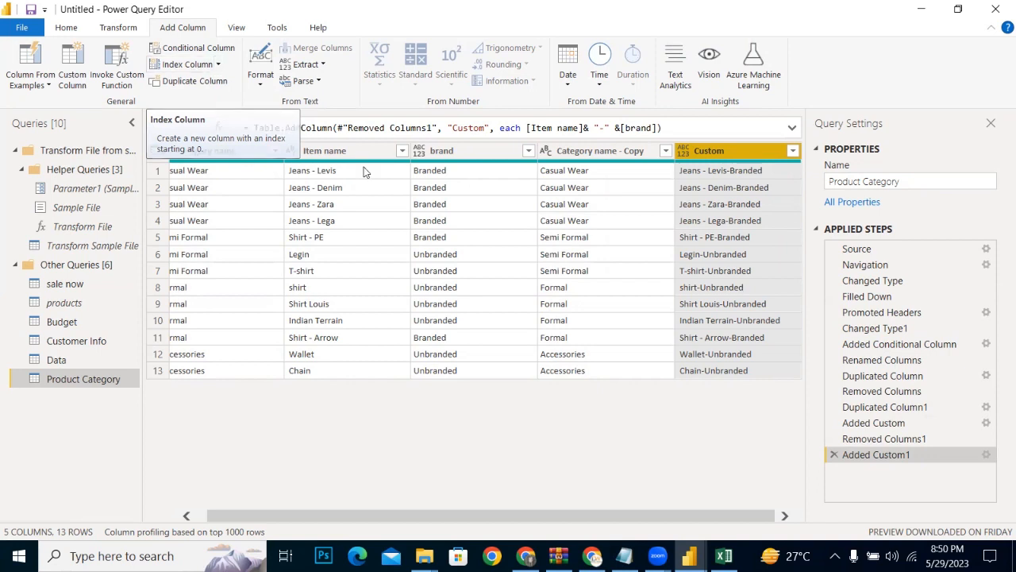
# Step: Add an index column starting at 0 to the Product Category query and move it in front of Category name
pyautogui.click(187, 65)
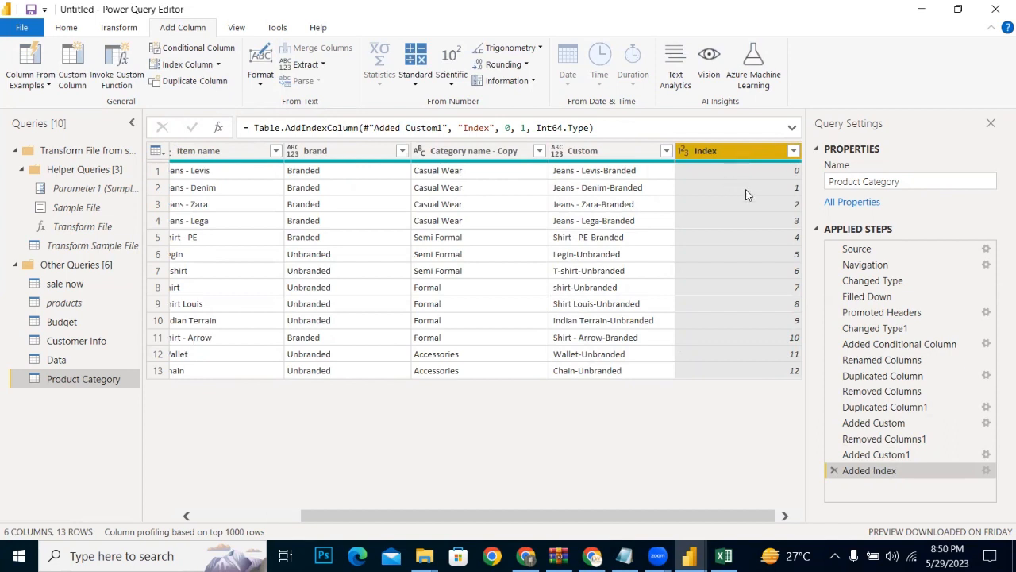
pyautogui.moveTo(703, 154); pyautogui.dragTo(154, 173)
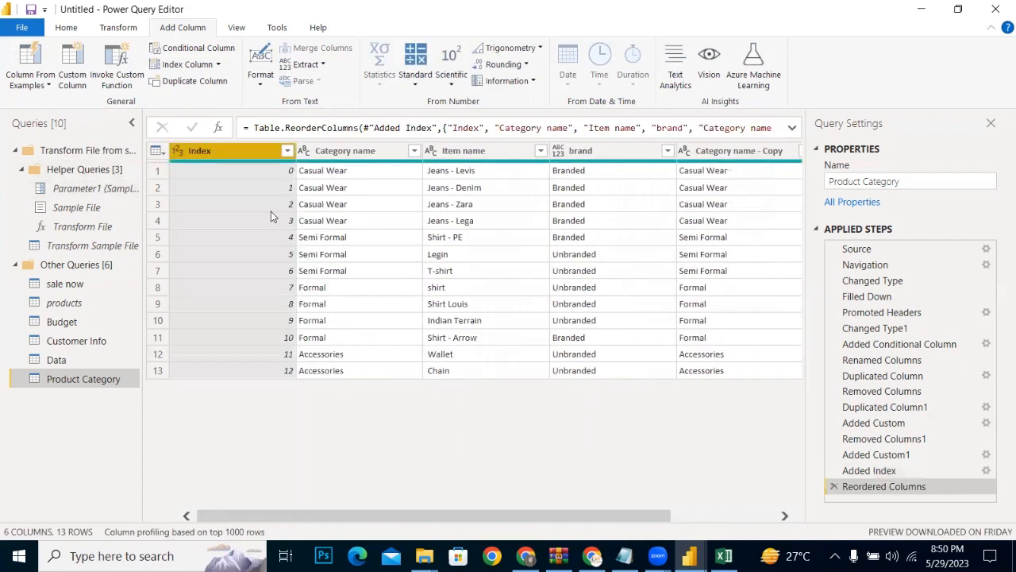
# Step: Rename the Index column to id
pyautogui.doubleClick(224, 150)
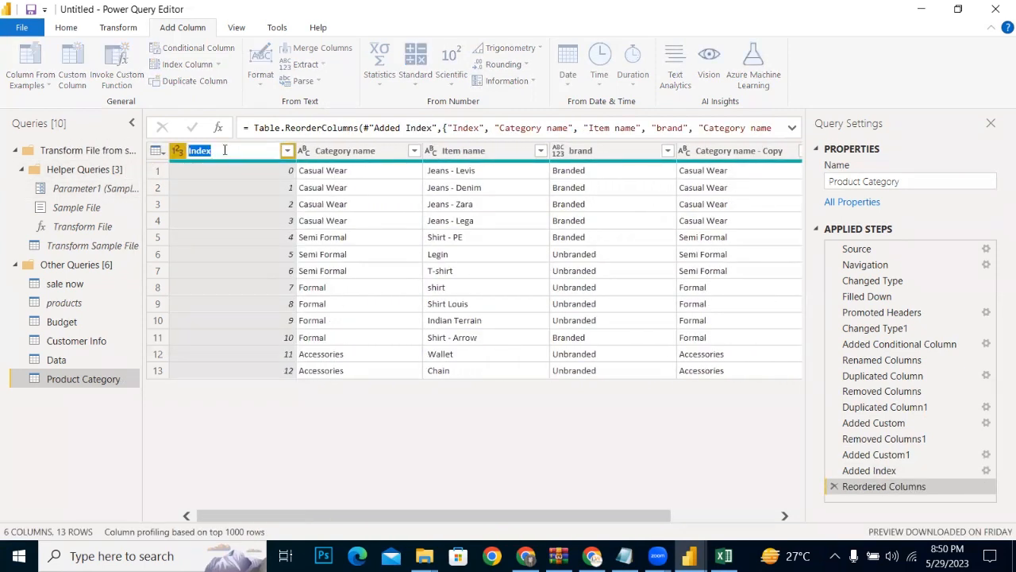
pyautogui.press('BackSpace')
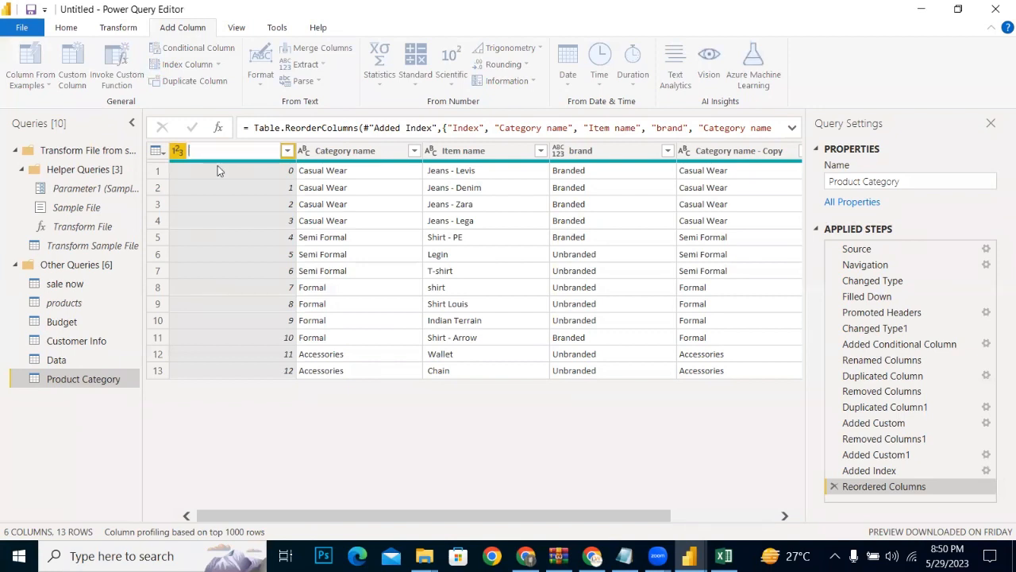
pyautogui.write('id')
pyautogui.press('Return')
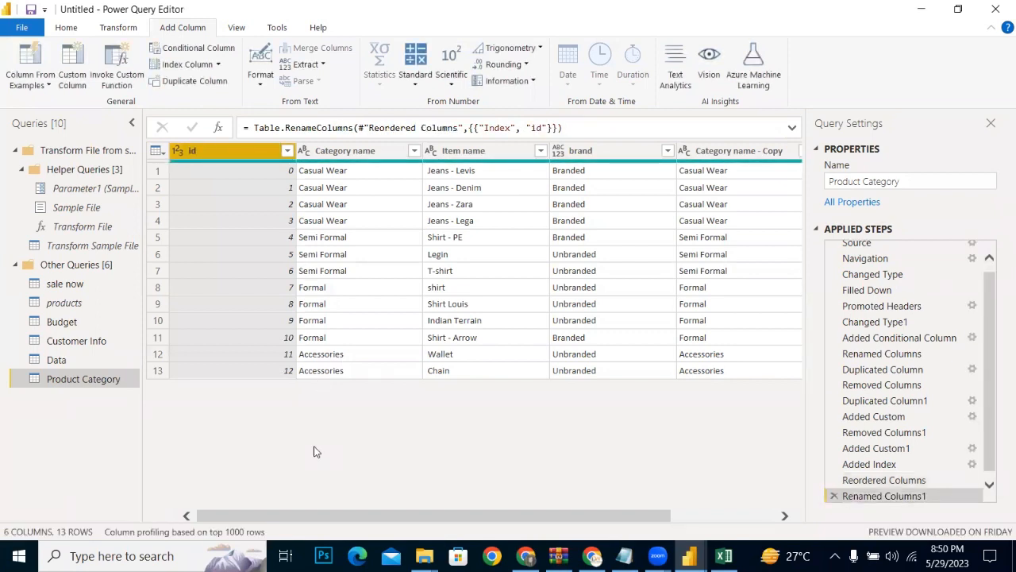
# Step: Duplicate the id column and remove the resulting copy from the query
pyautogui.click(179, 87)
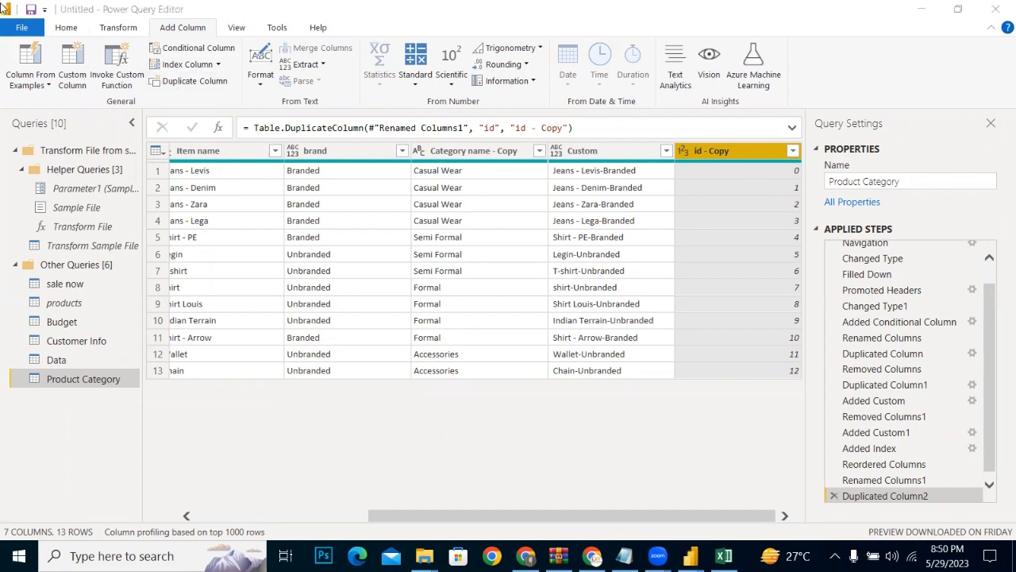
pyautogui.rightClick(718, 150)
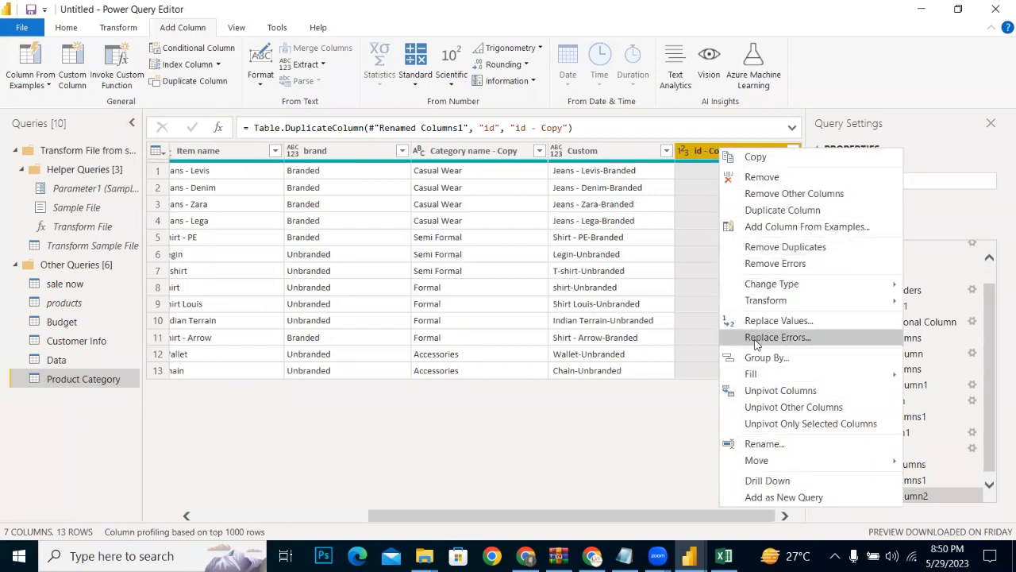
pyautogui.click(761, 177)
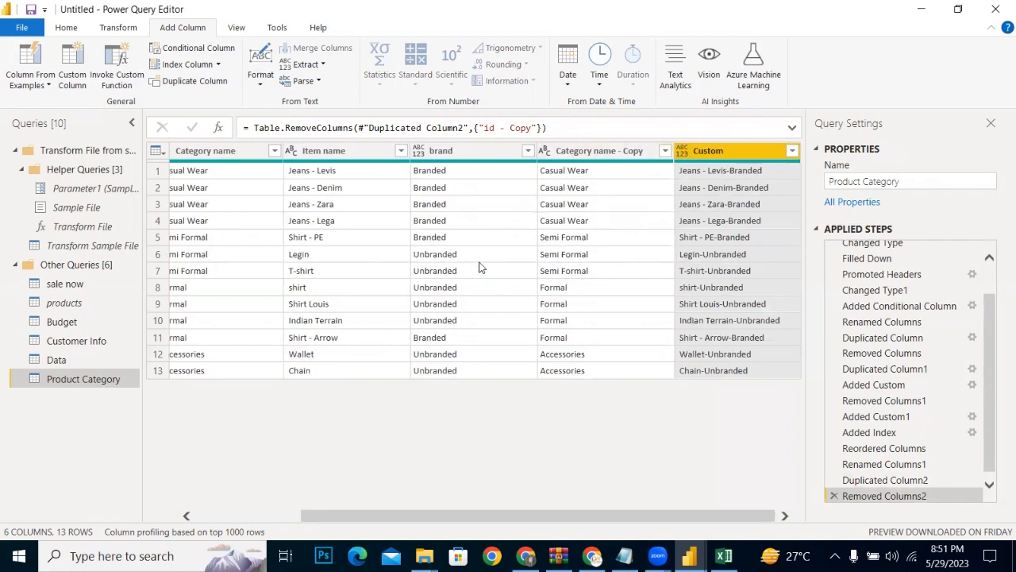
# Step: Remove the Category name - Copy and Custom columns together from the Product Category query
pyautogui.click(563, 155)
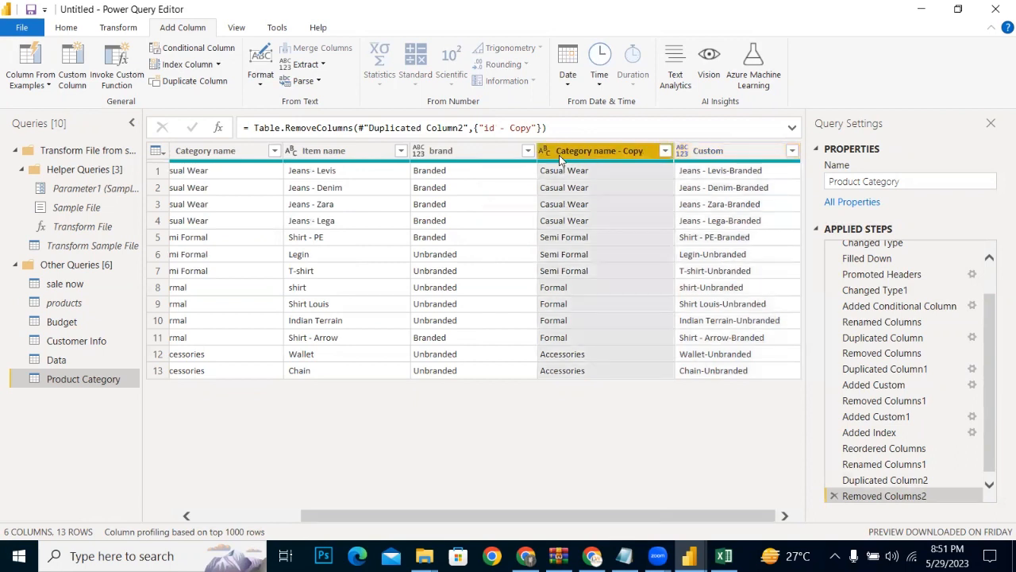
pyautogui.click(681, 156)
pyautogui.click(625, 159)
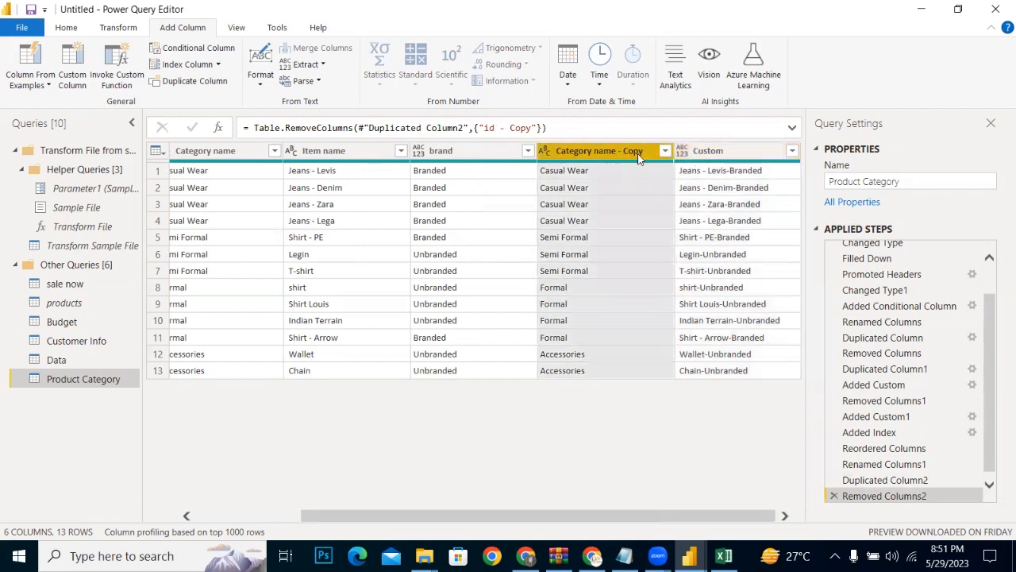
pyautogui.keyDown('ctrl'); pyautogui.click(711, 152); pyautogui.keyUp('ctrl')
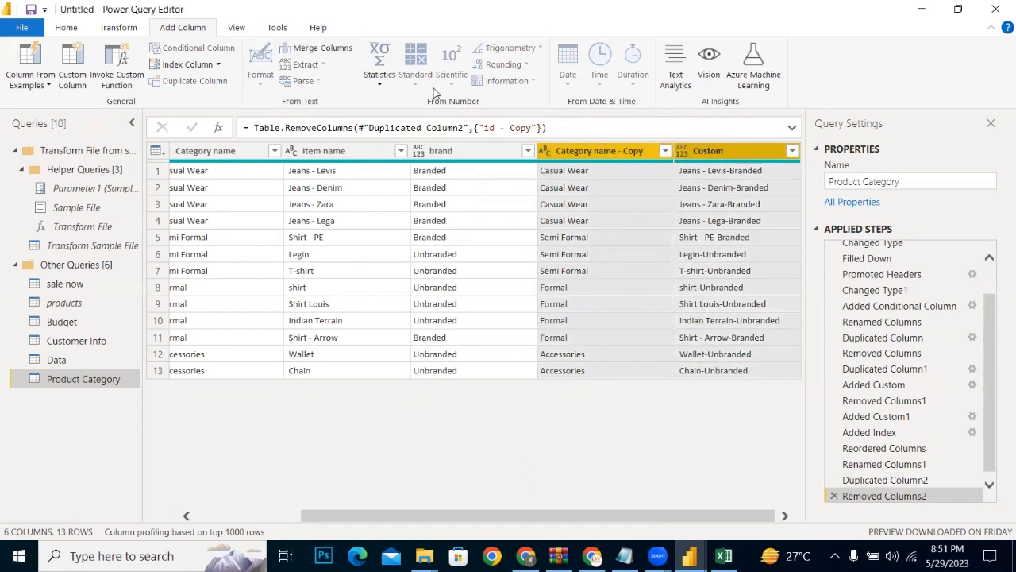
pyautogui.click(67, 27)
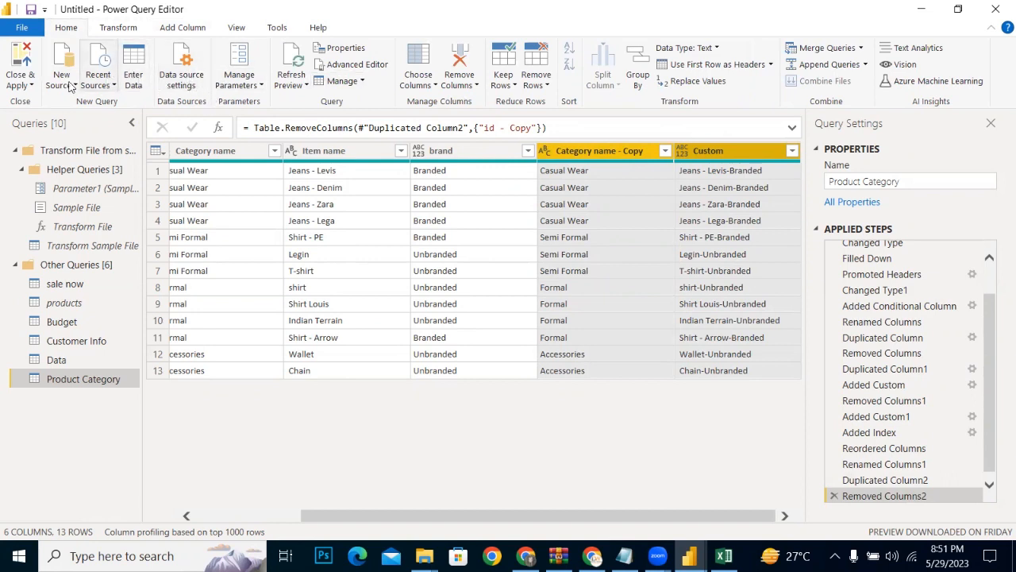
pyautogui.click(451, 84)
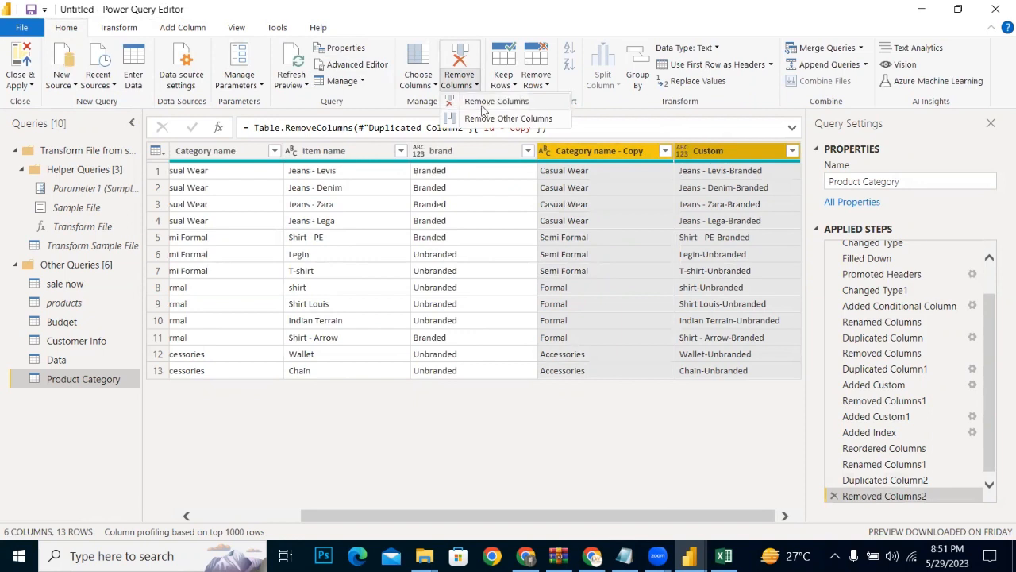
pyautogui.click(486, 102)
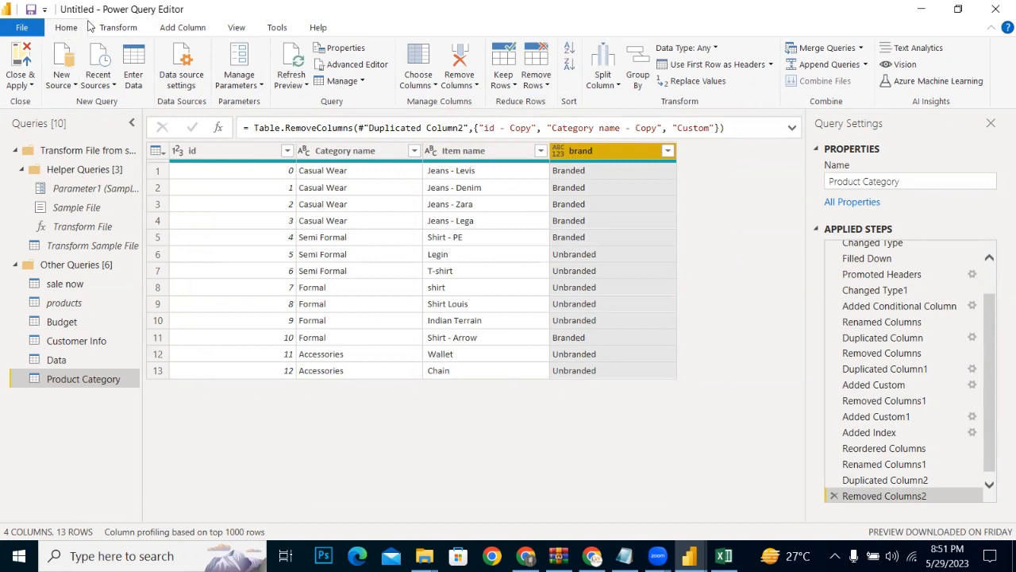
# Step: Add a column named Merged that combines brand and Item name, in that order, with a space separator
pyautogui.click(160, 30)
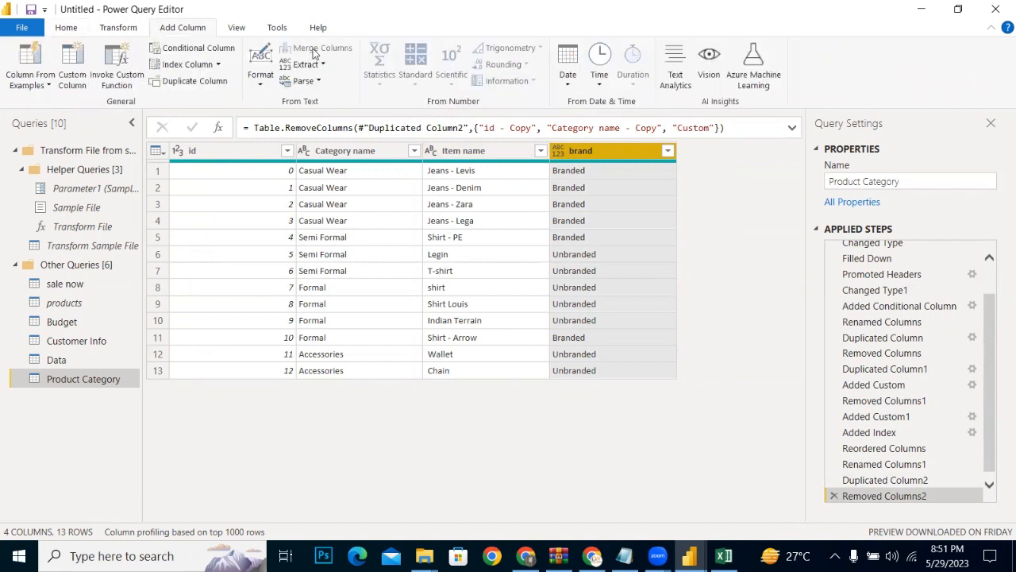
pyautogui.keyDown('ctrl'); pyautogui.click(445, 153); pyautogui.keyUp('ctrl')
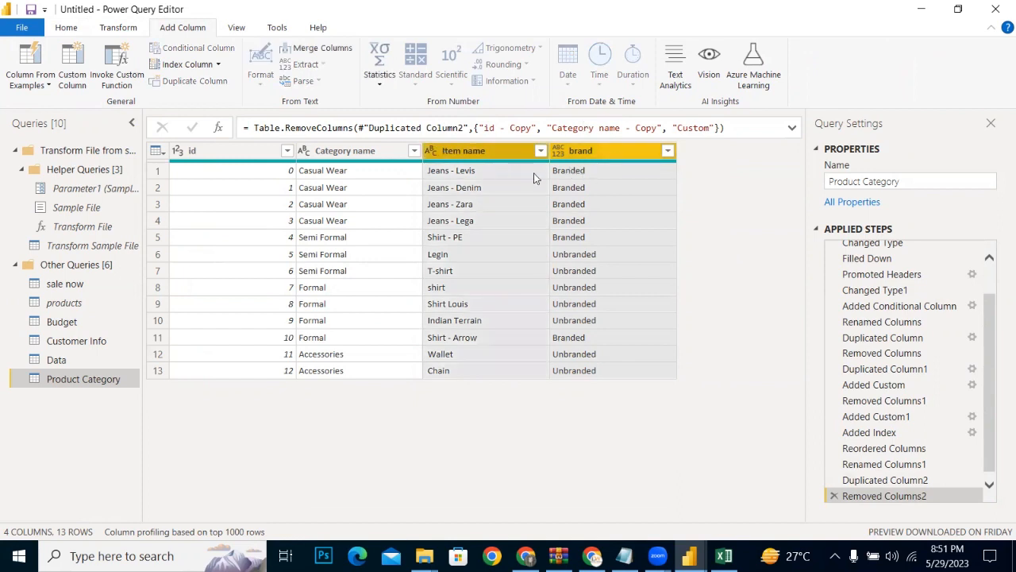
pyautogui.click(302, 54)
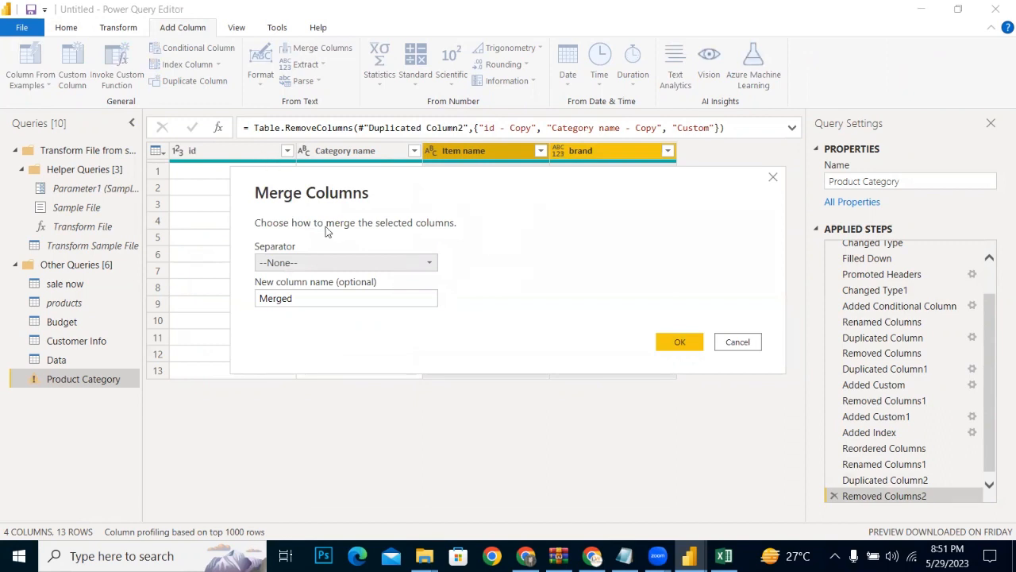
pyautogui.click(332, 261)
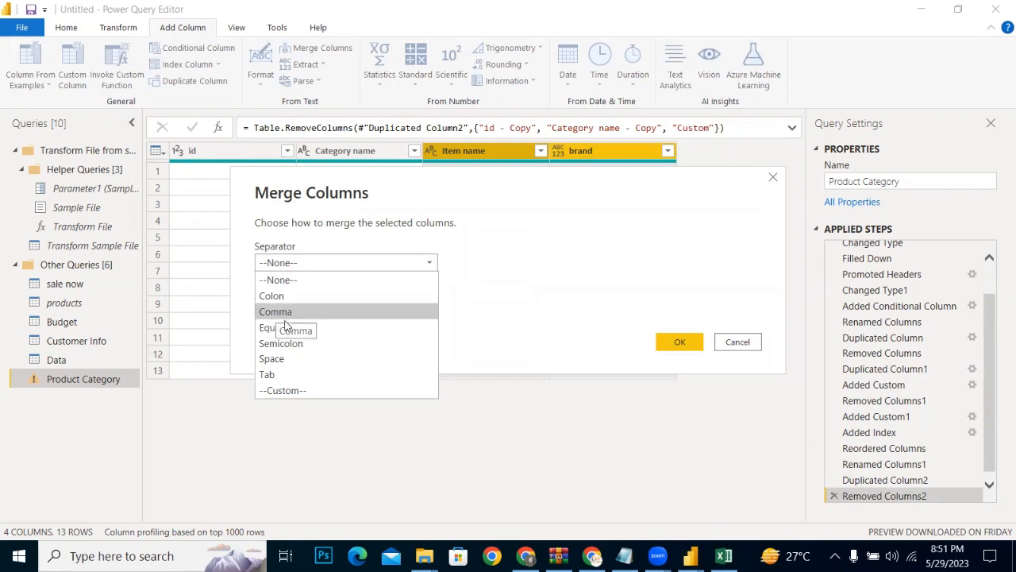
pyautogui.click(276, 363)
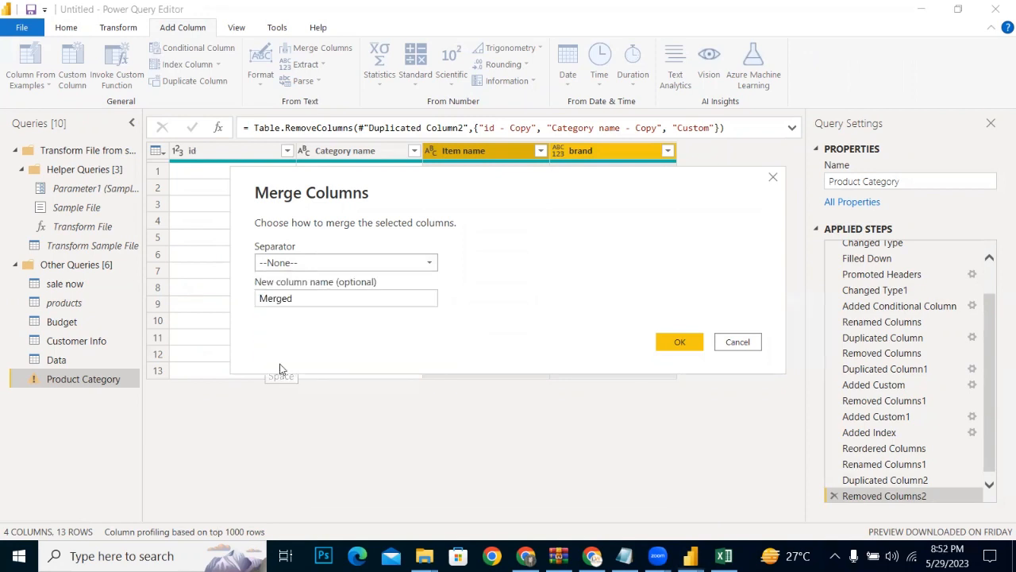
pyautogui.click(671, 349)
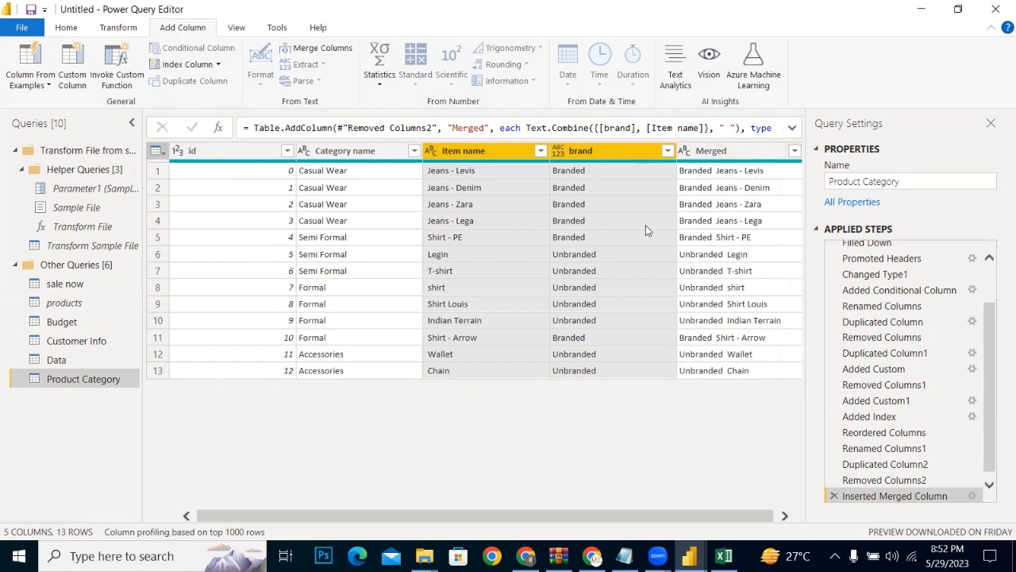
# Step: Remove the Merged column from the Product Category query
pyautogui.click(707, 156)
pyautogui.rightClick(707, 156)
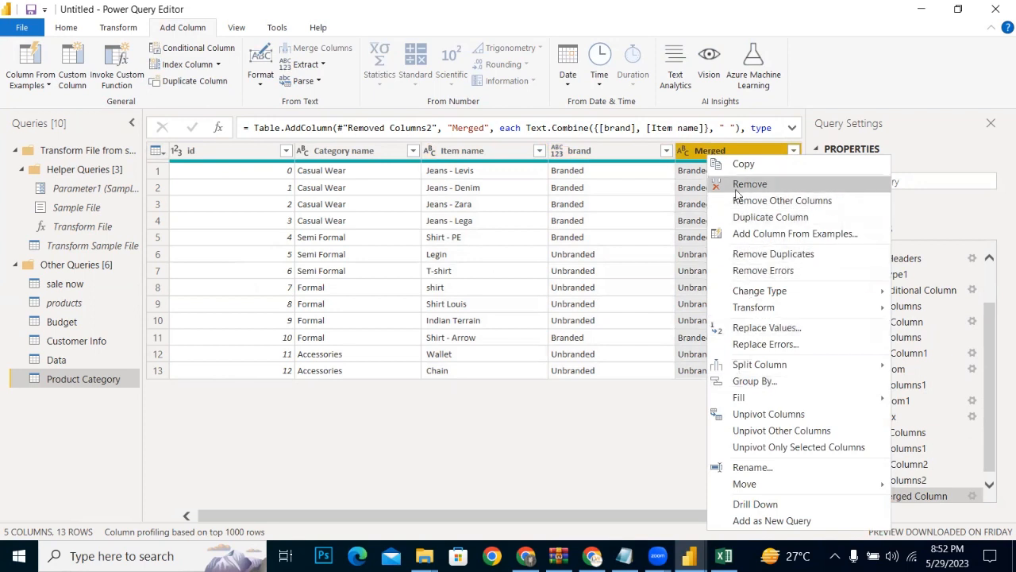
pyautogui.click(736, 189)
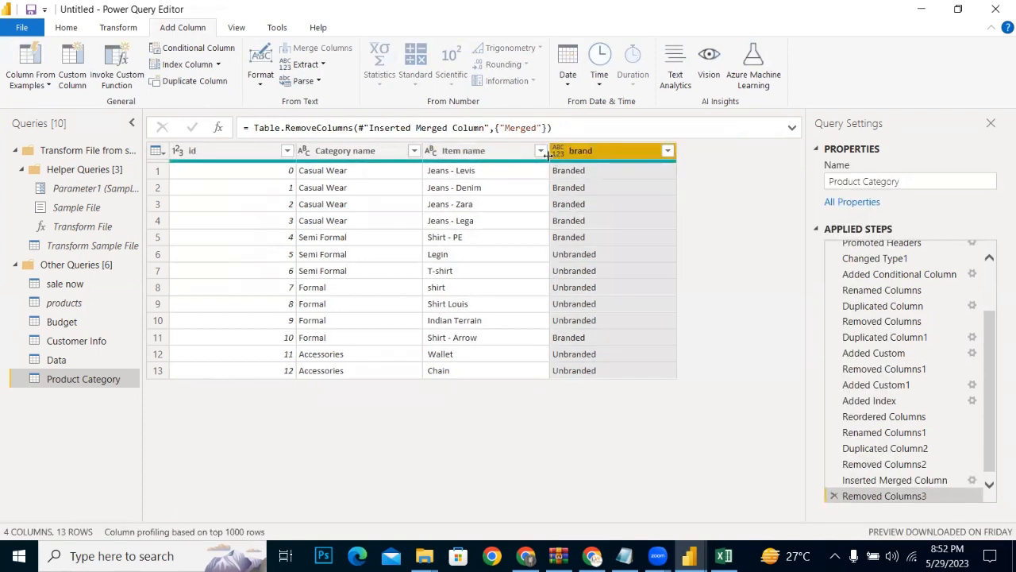
# Step: Add a column named Merged that combines Item name and brand, in that order, with a space separator
pyautogui.click(502, 149)
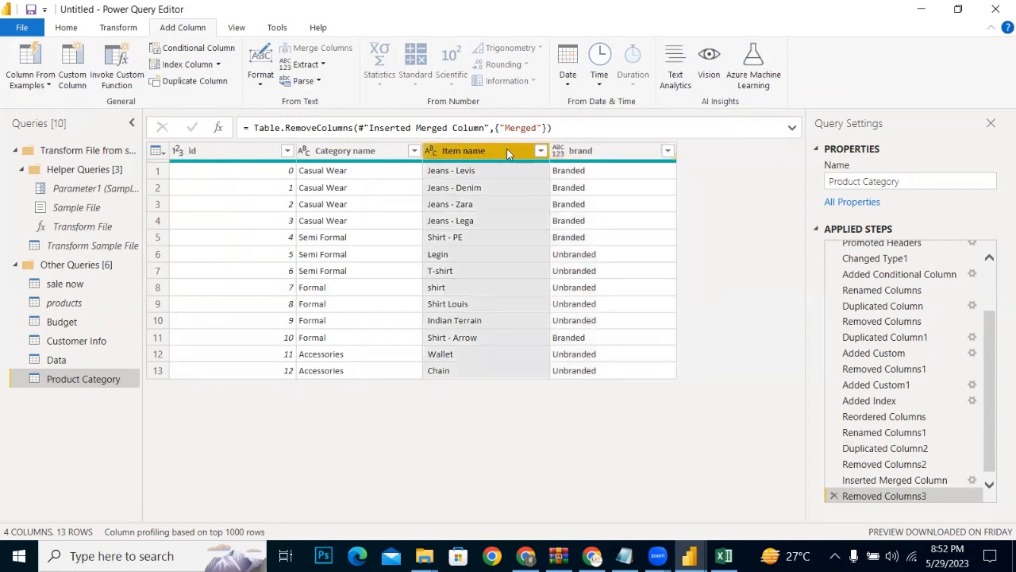
pyautogui.keyDown('ctrl'); pyautogui.click(613, 151); pyautogui.keyUp('ctrl')
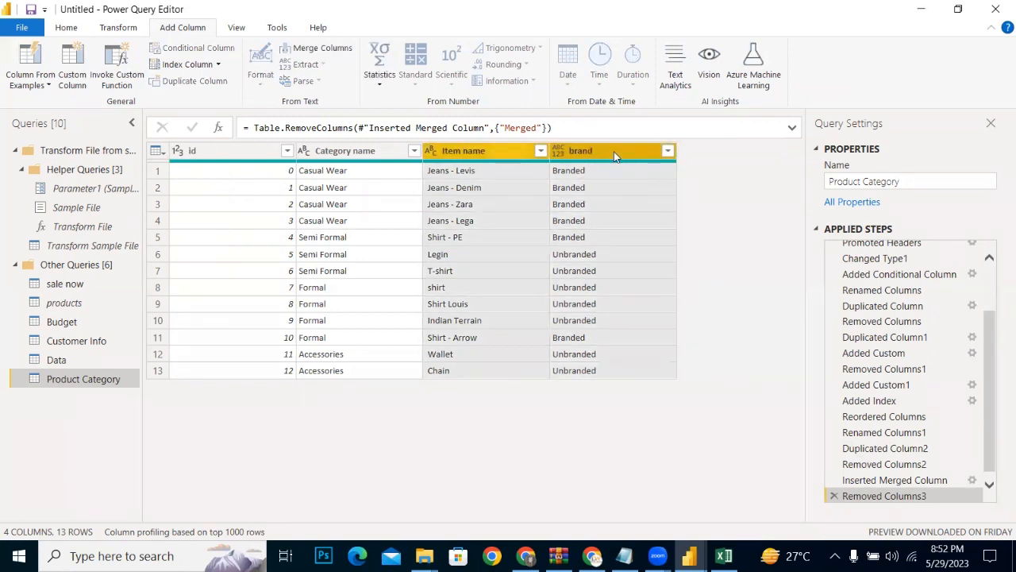
pyautogui.click(336, 50)
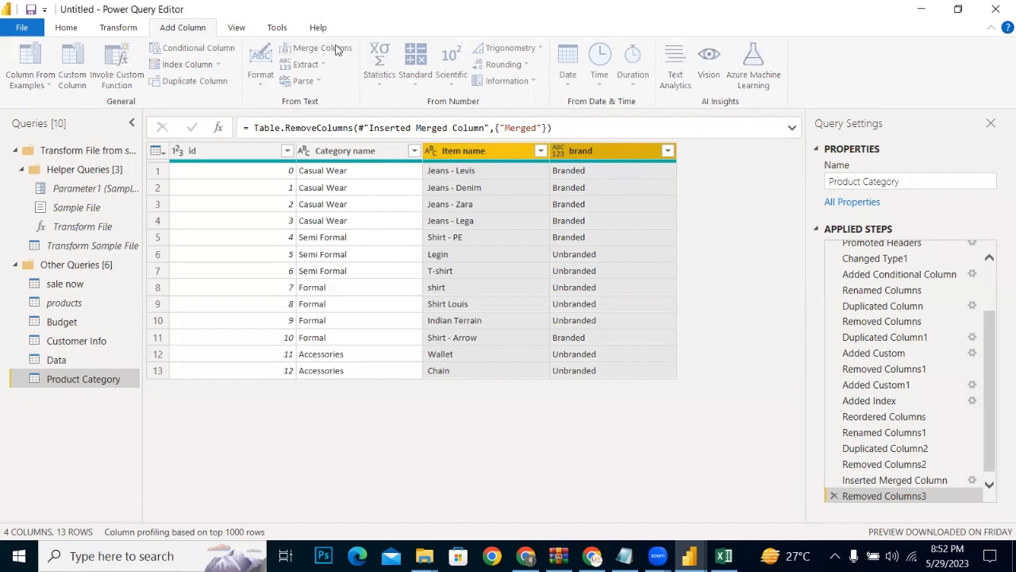
pyautogui.click(292, 263)
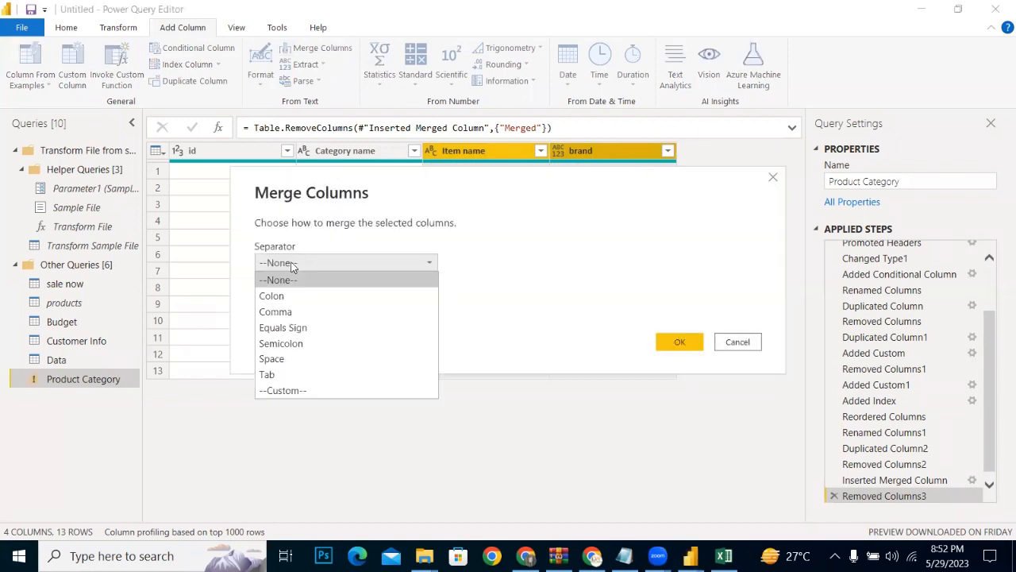
pyautogui.click(270, 359)
pyautogui.click(672, 342)
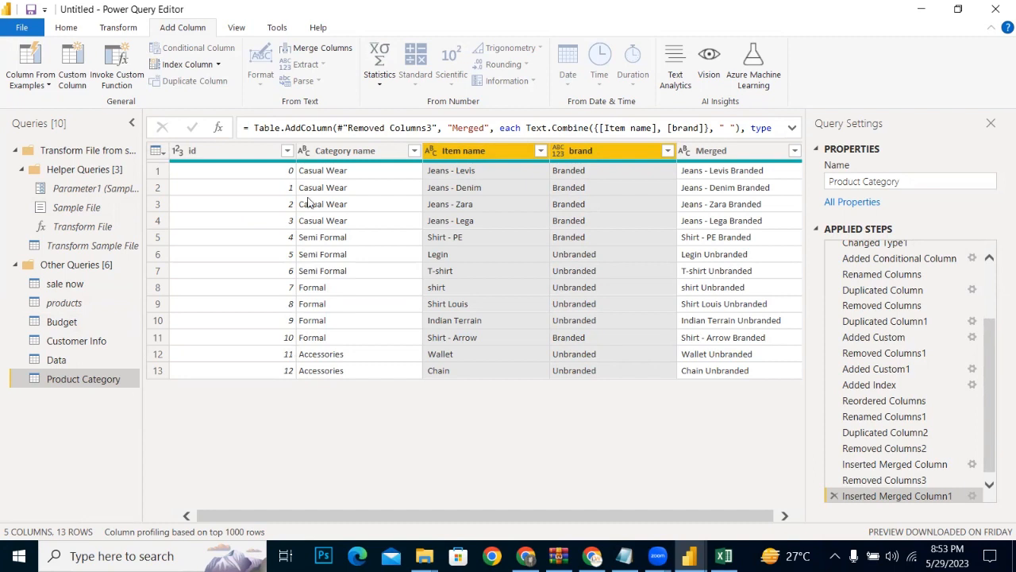
pyautogui.click(738, 150)
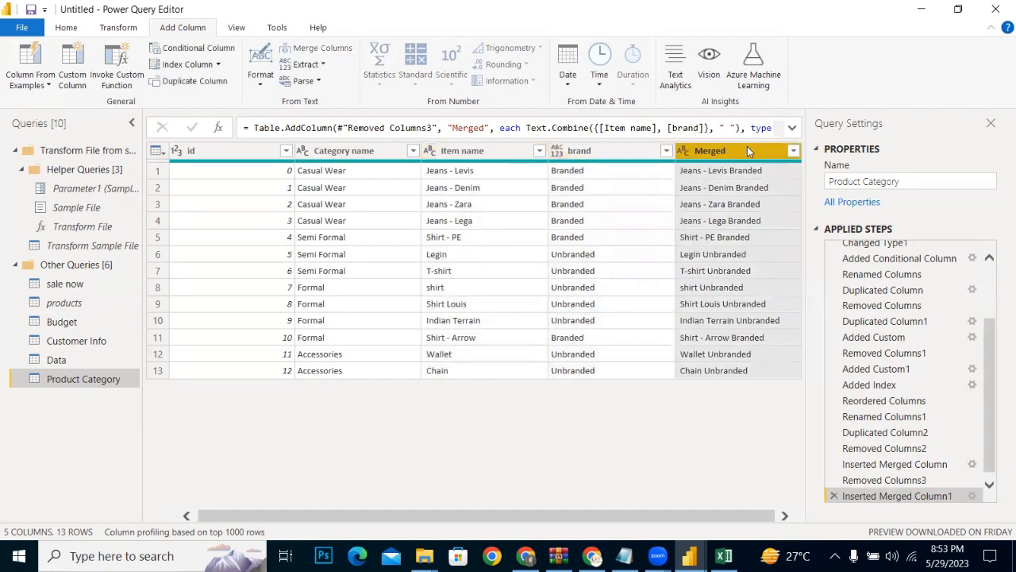
pyautogui.click(67, 27)
pyautogui.click(104, 89)
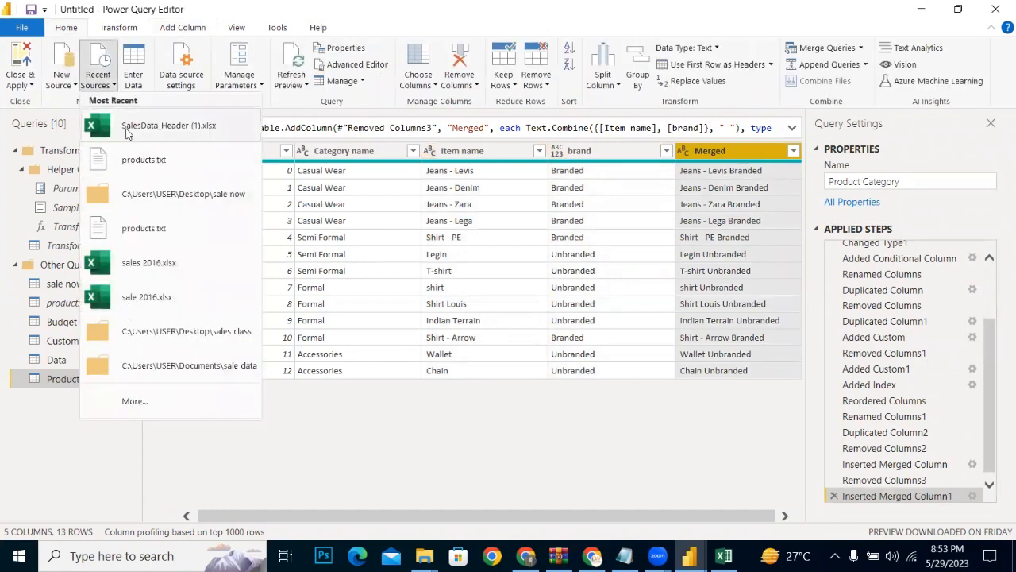
pyautogui.click(115, 88)
pyautogui.click(136, 87)
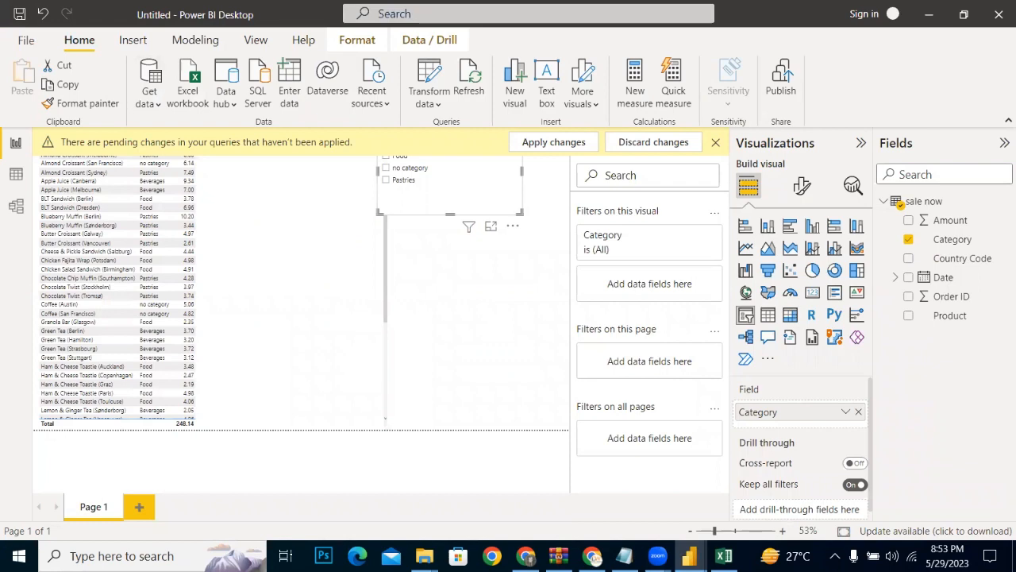
pyautogui.moveTo(689, 556)
pyautogui.click(930, 492)
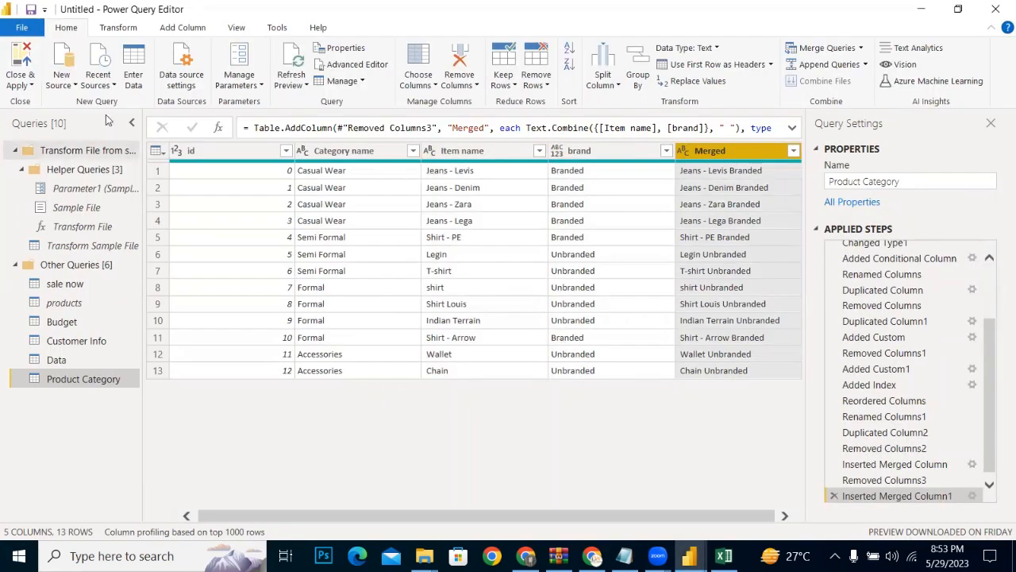
# Step: Import Sheet1 of the employee table Excel workbook on the Desktop as a new query
pyautogui.click(67, 86)
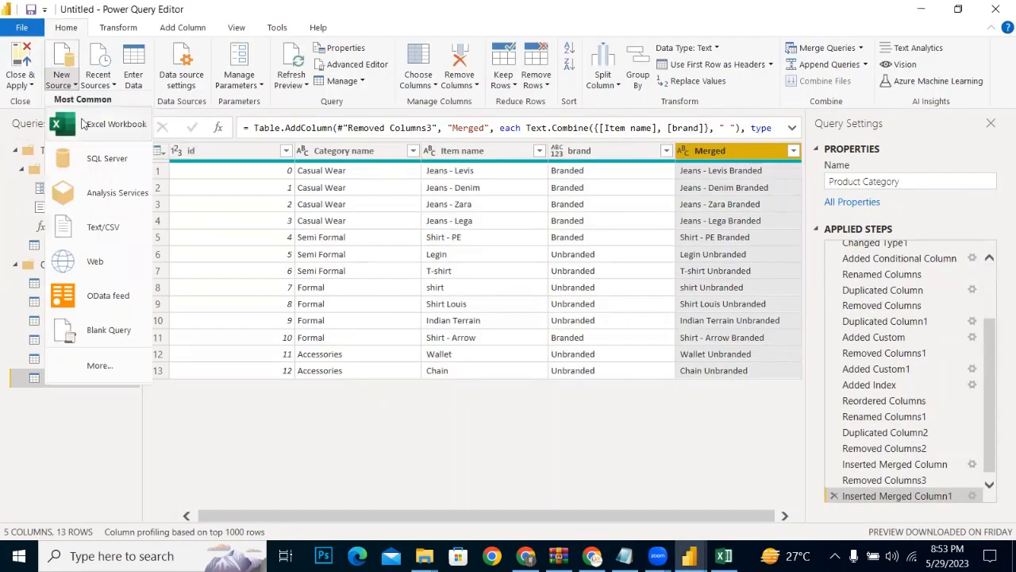
pyautogui.click(86, 128)
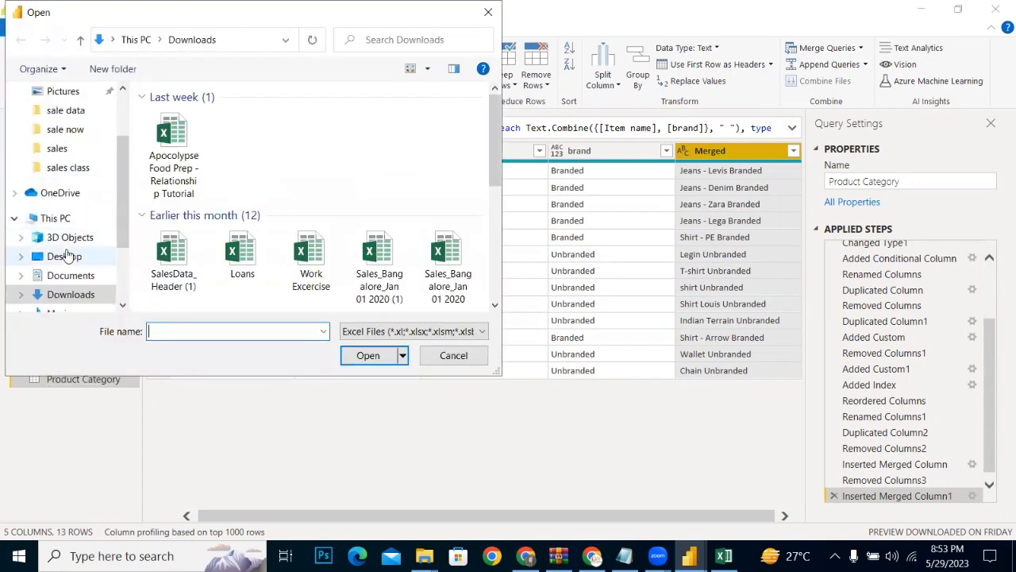
pyautogui.click(65, 256)
pyautogui.scroll(-4, 445, 190)
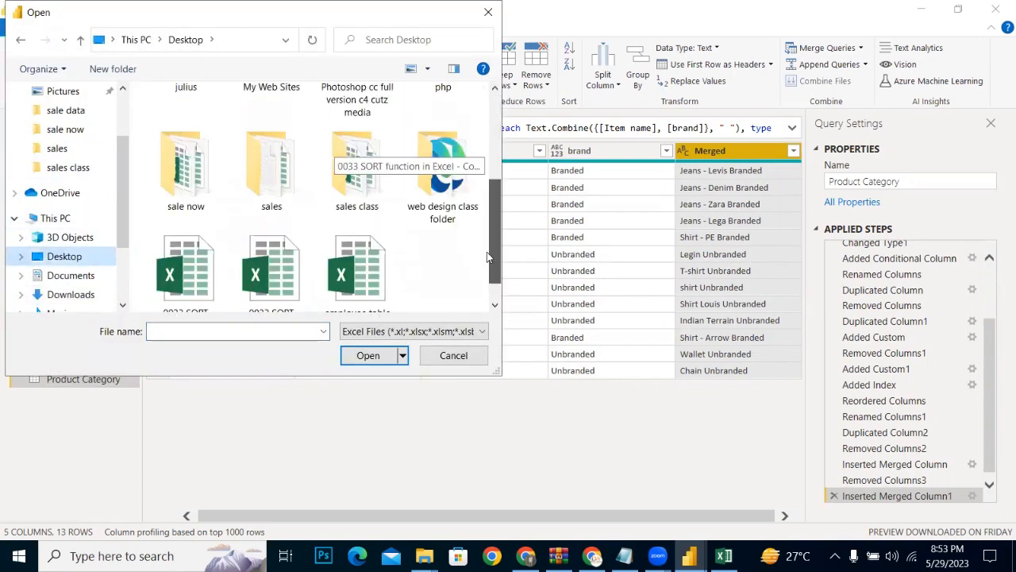
pyautogui.click(358, 242)
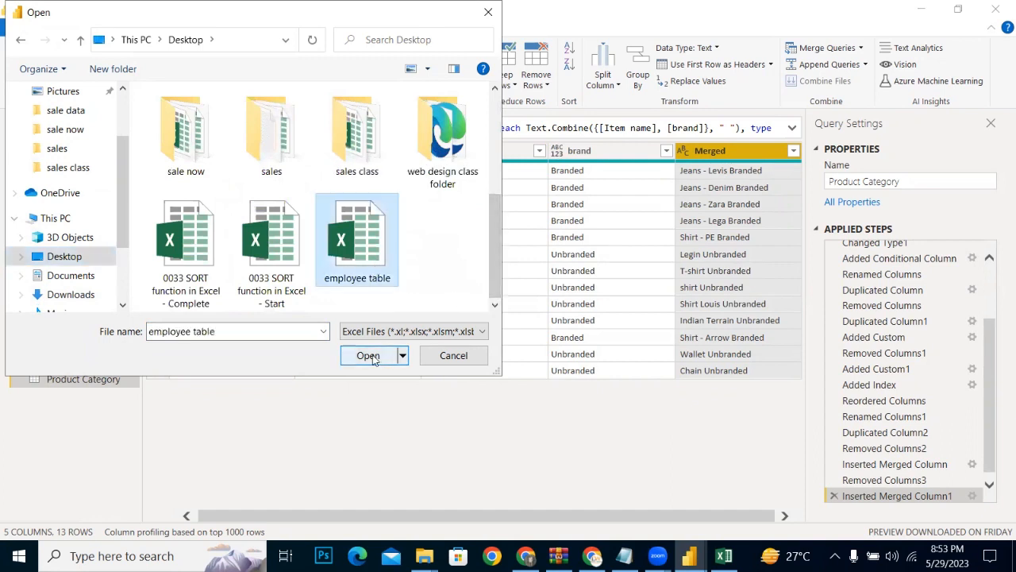
pyautogui.click(372, 355)
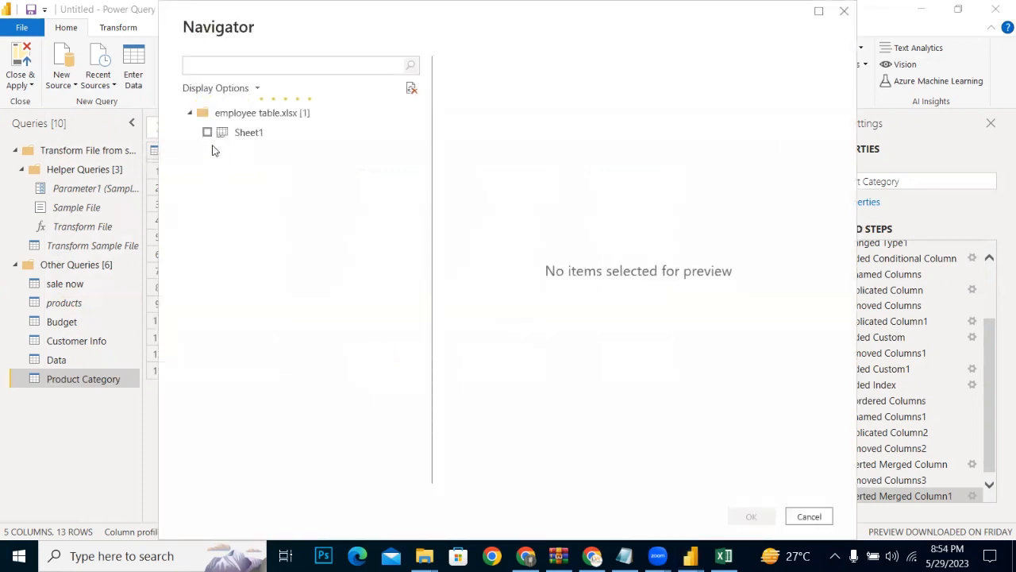
pyautogui.click(207, 133)
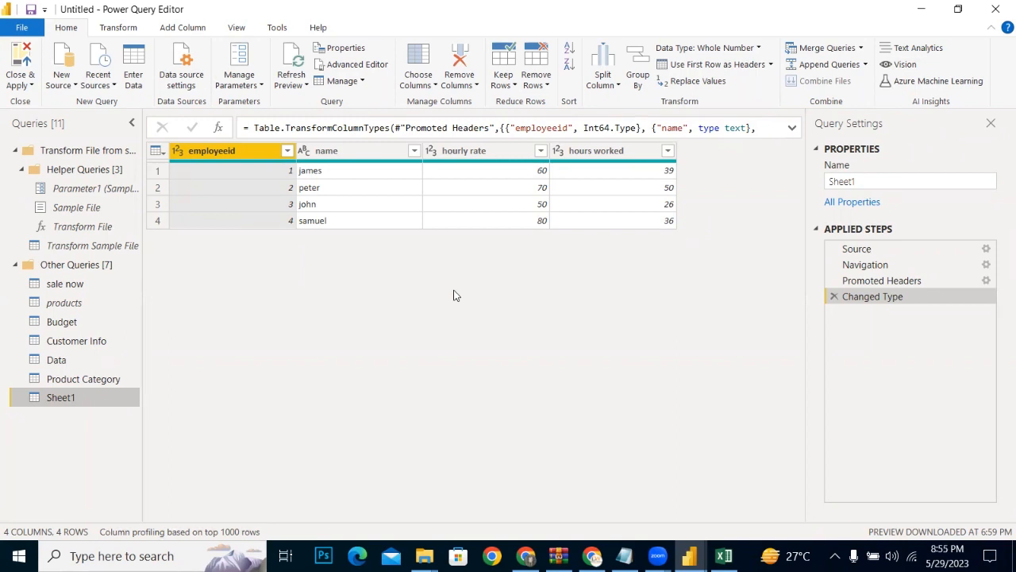
# Step: Create a new blank query in the Other Queries group
pyautogui.rightClick(67, 415)
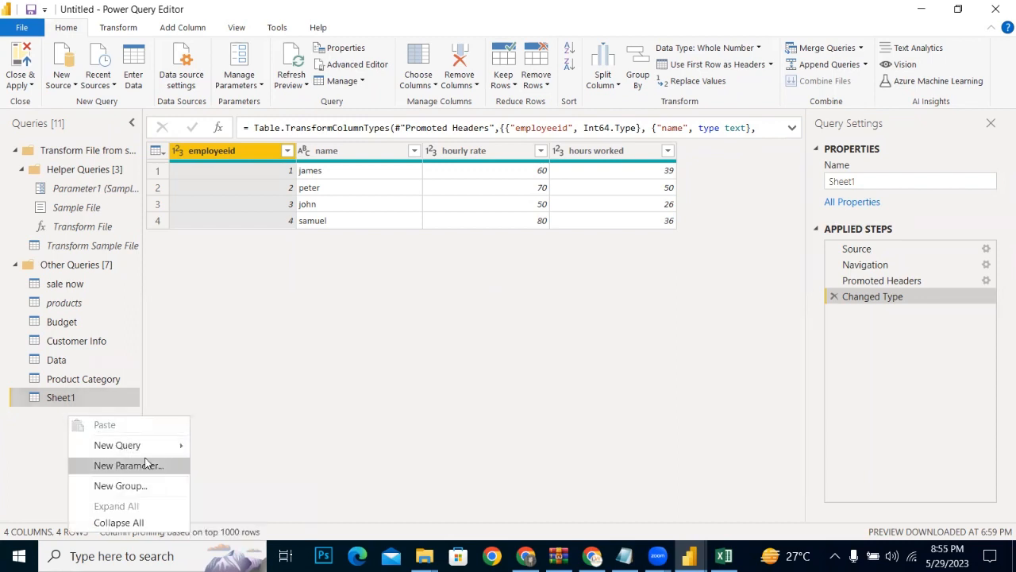
pyautogui.moveTo(139, 446)
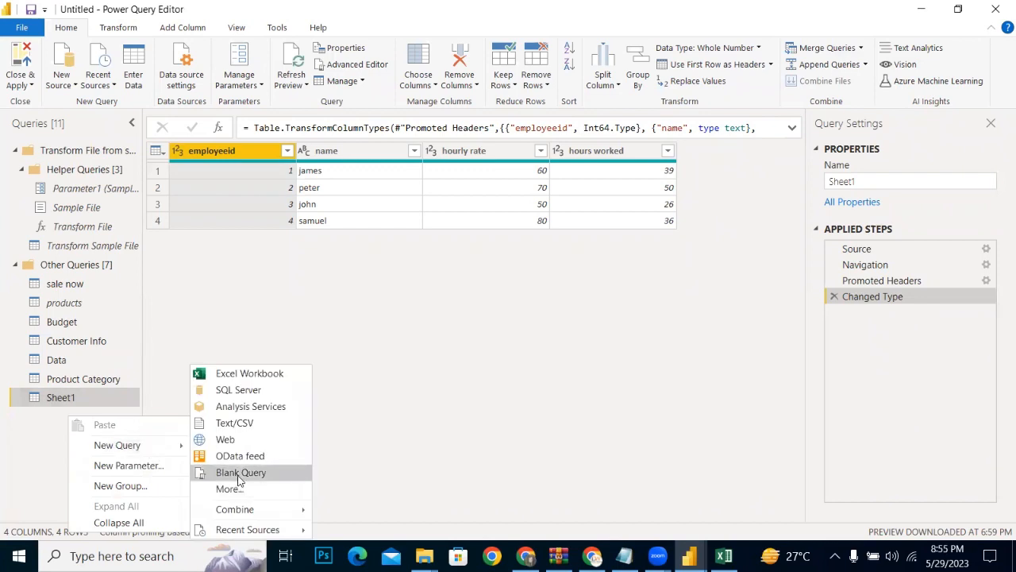
pyautogui.click(239, 473)
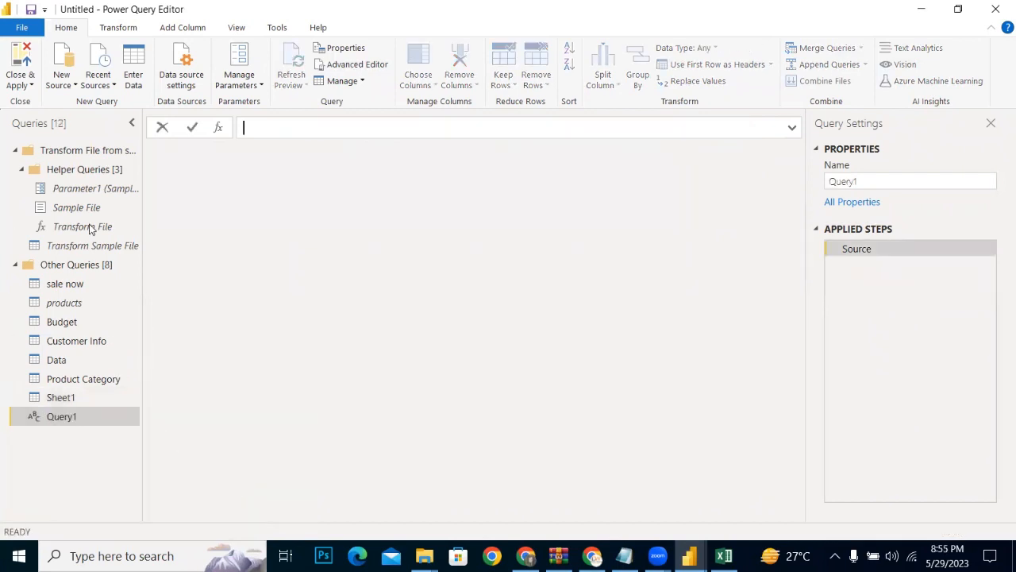
# Step: Begin a function formula in the blank query with the first parameter, =(hourlyrate as number, followed by a comma
pyautogui.write('=')
pyautogui.write('(')
pyautogui.write('hou')
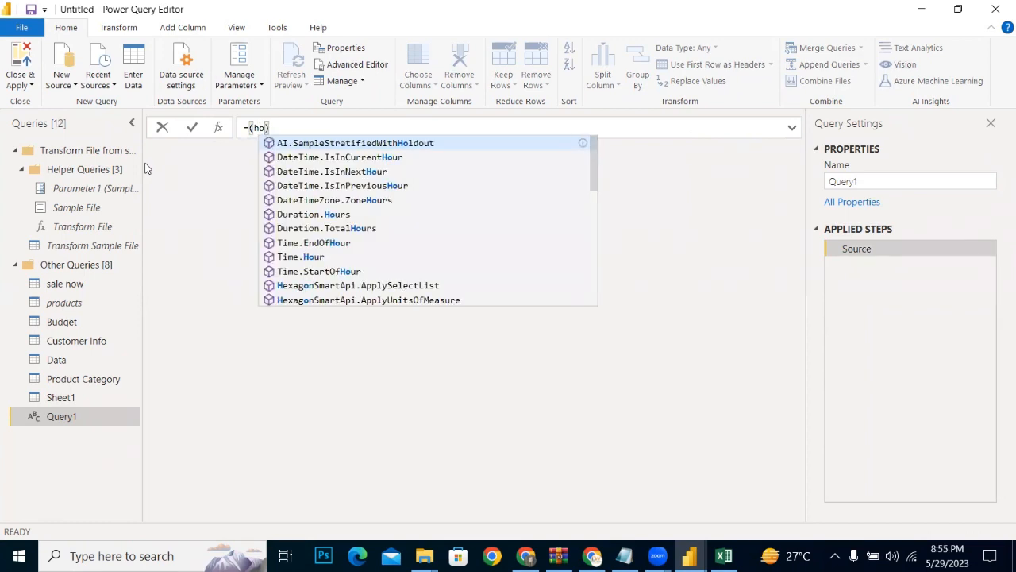
pyautogui.write('r')
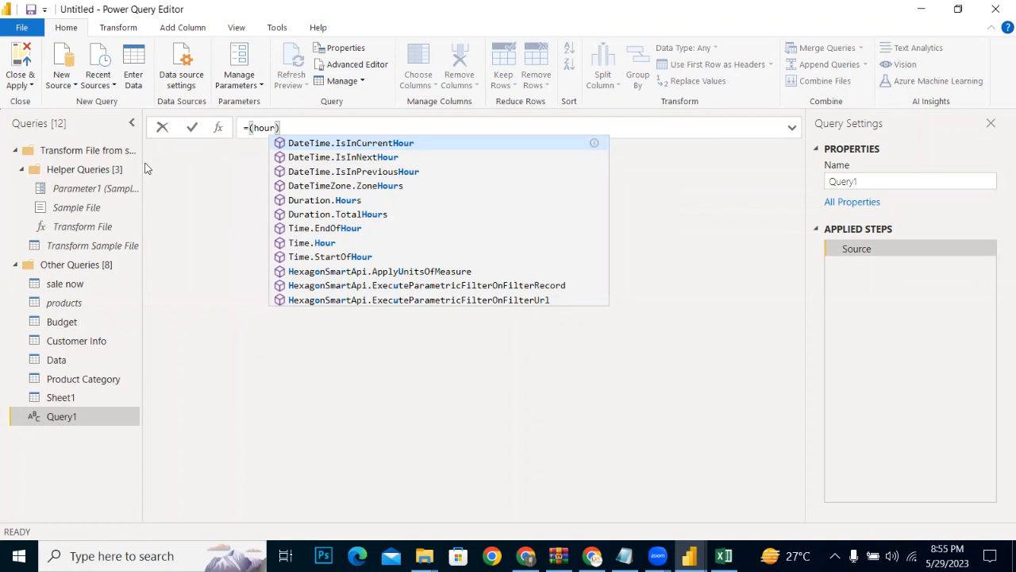
pyautogui.write('lyn')
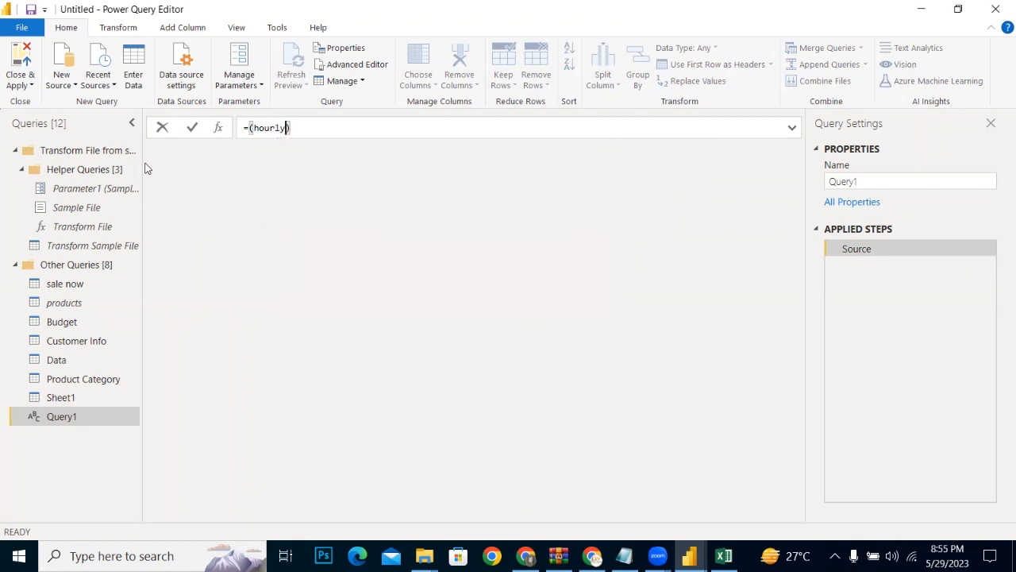
pyautogui.press('BackSpace')
pyautogui.write('rate')
pyautogui.write(' as')
pyautogui.write('num')
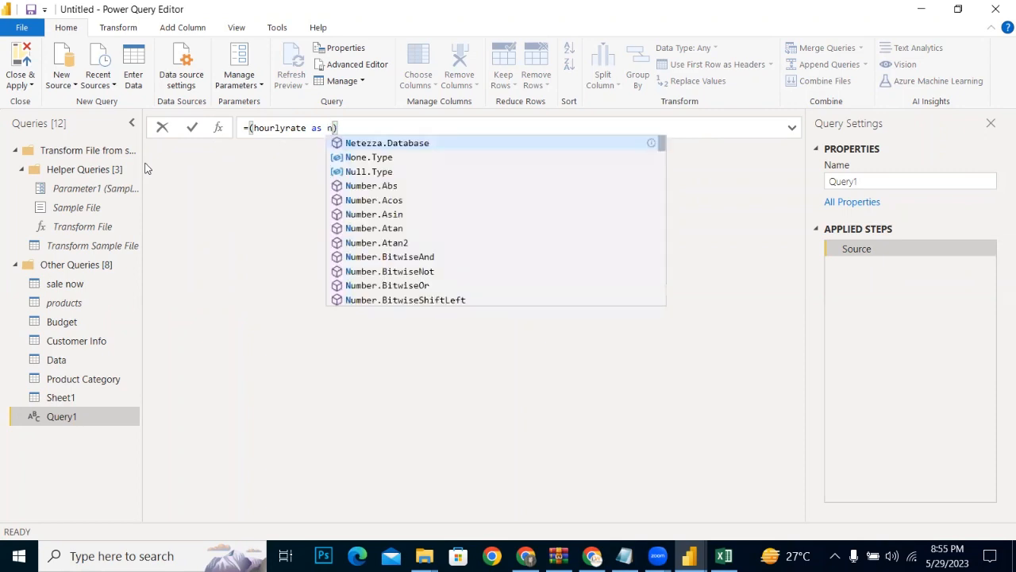
pyautogui.write('ber')
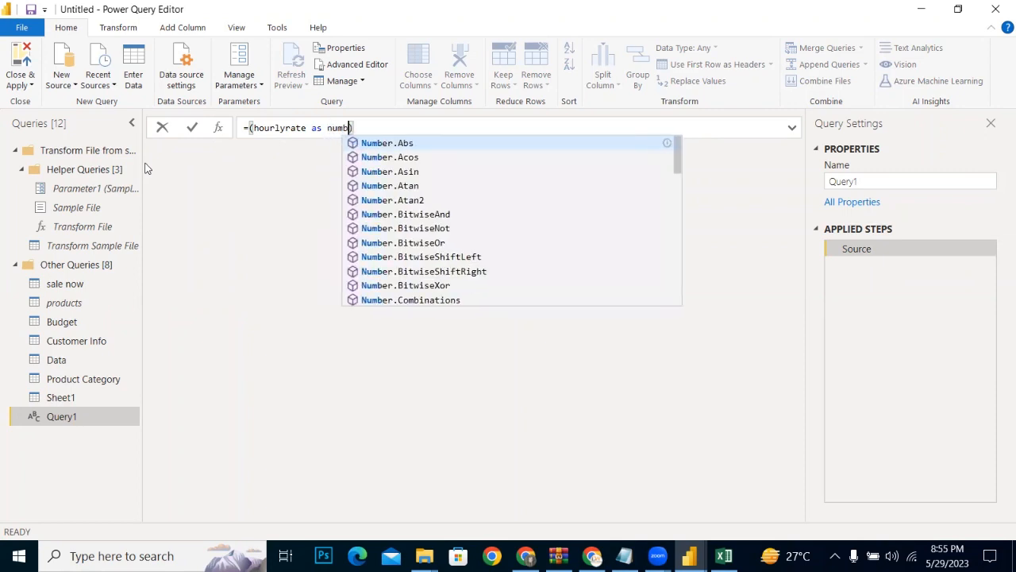
pyautogui.write(',')
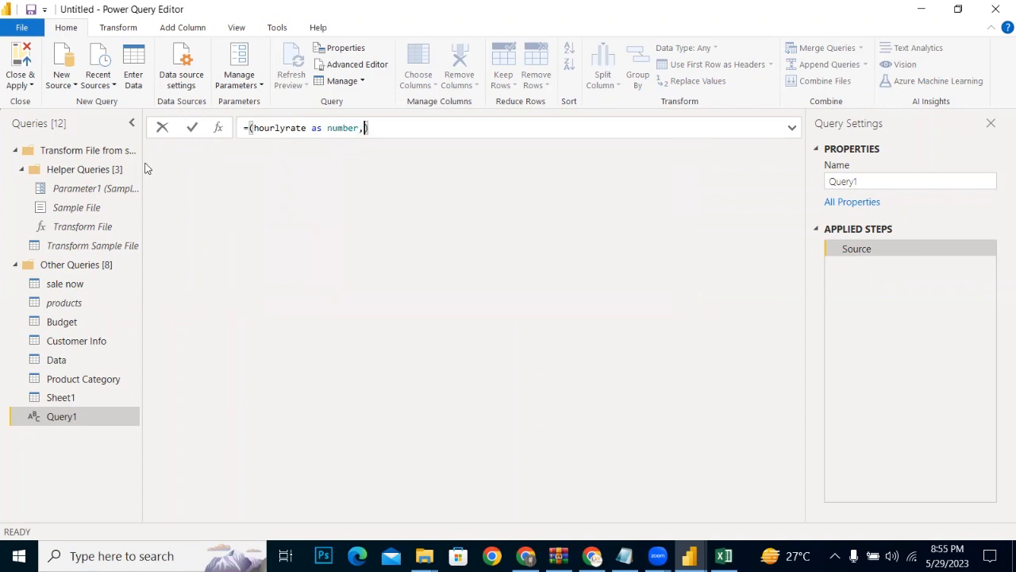
pyautogui.write('hou')
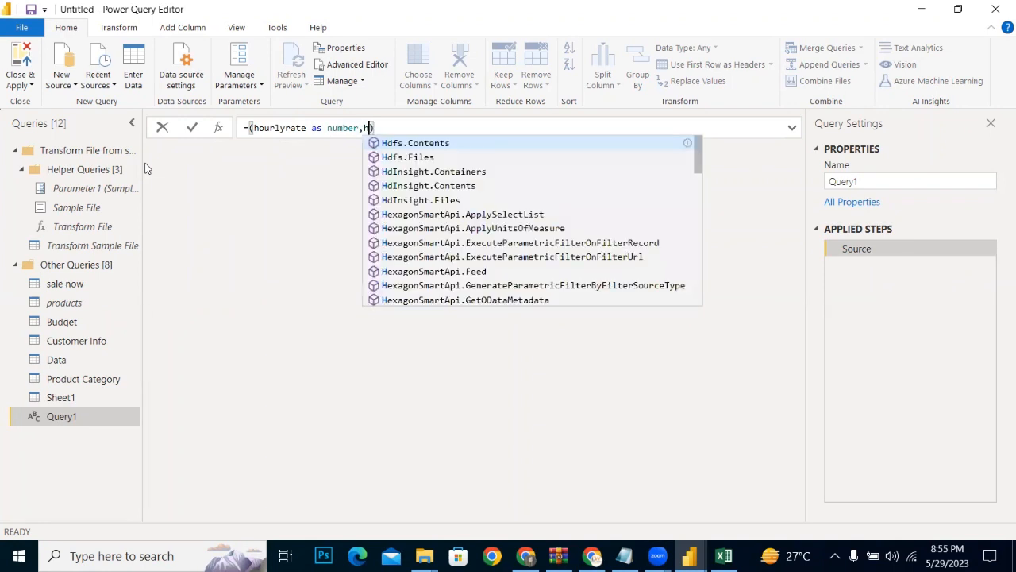
pyautogui.write('rs')
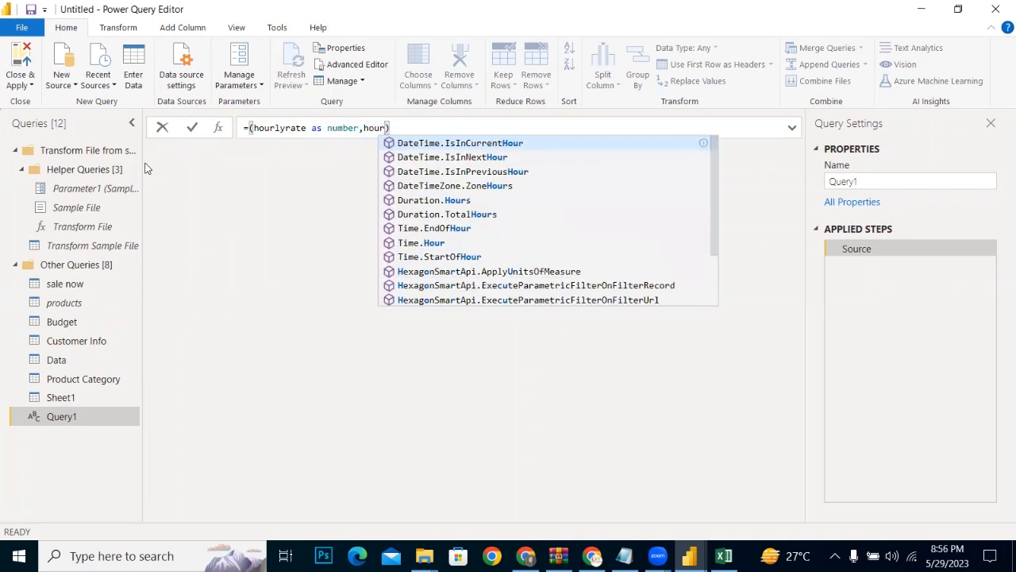
pyautogui.write('work')
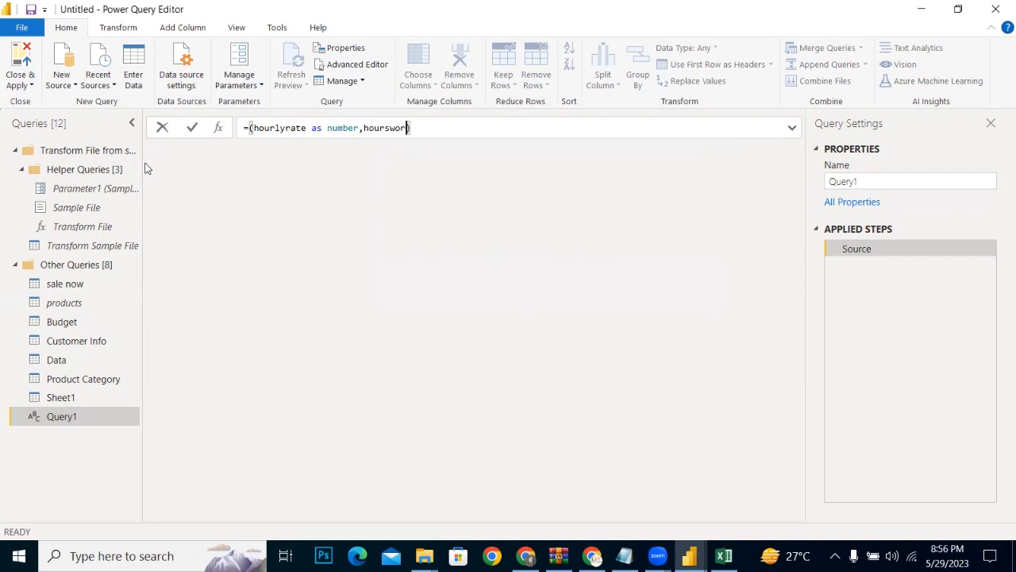
pyautogui.write('ed as n')
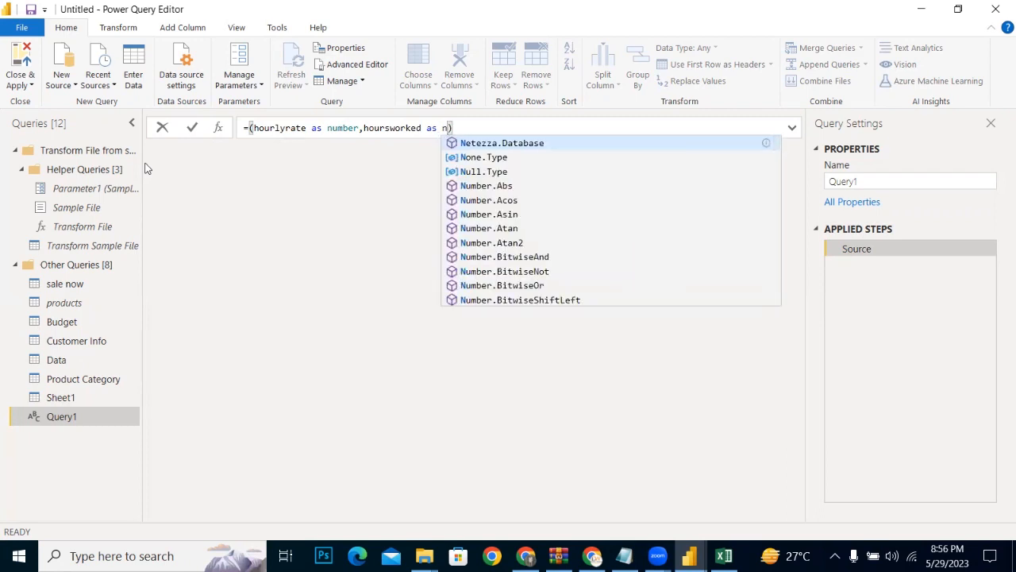
pyautogui.write('umber')
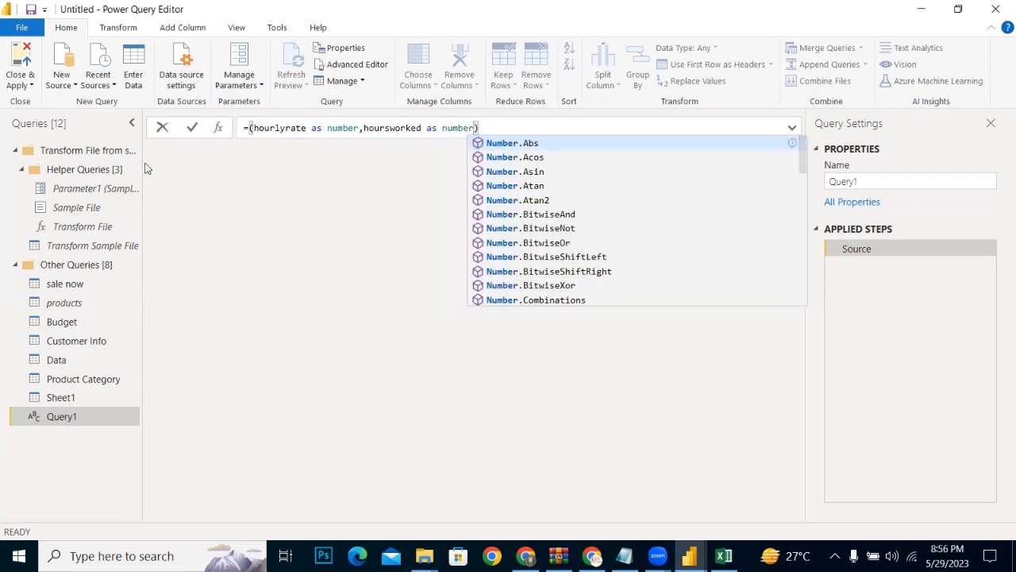
# Step: Complete the function's parameter list with a second parameter, hoursworked as number, and close the parenthesis
pyautogui.click(496, 124)
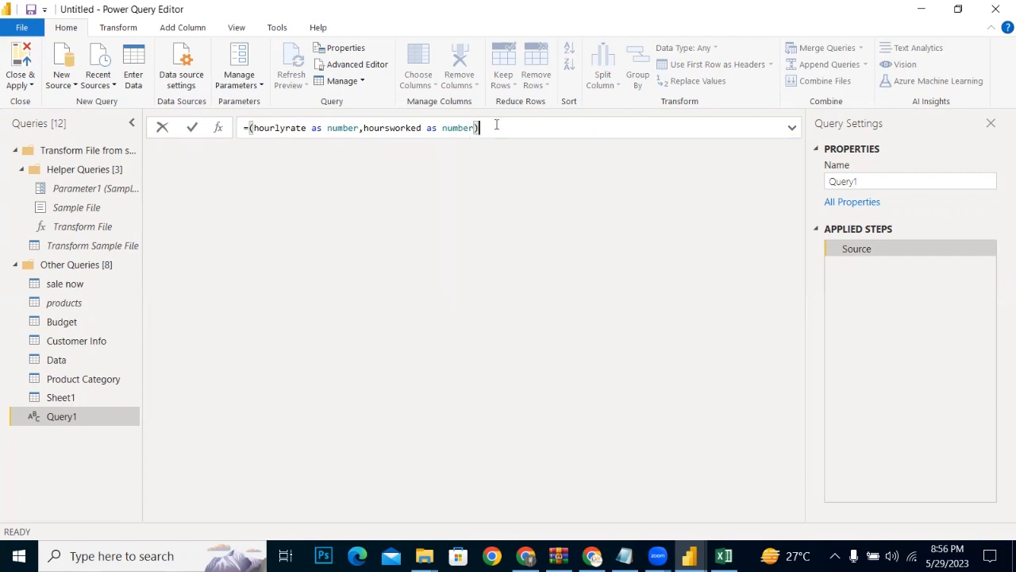
# Step: Define the function body as =>hourlyrate*hoursworked and commit the formula
pyautogui.write('=>')
pyautogui.write('h')
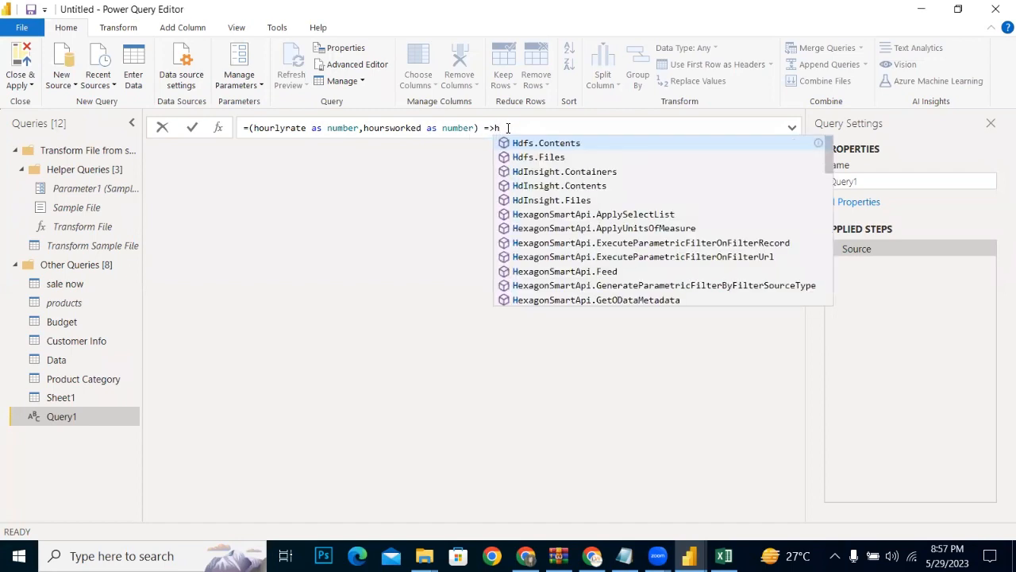
pyautogui.write('our')
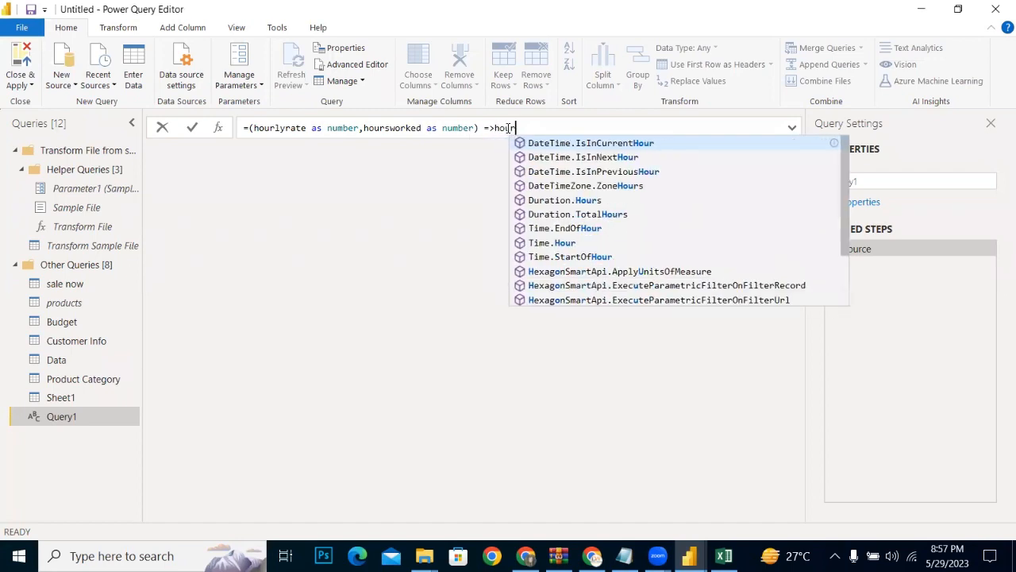
pyautogui.write('lyra')
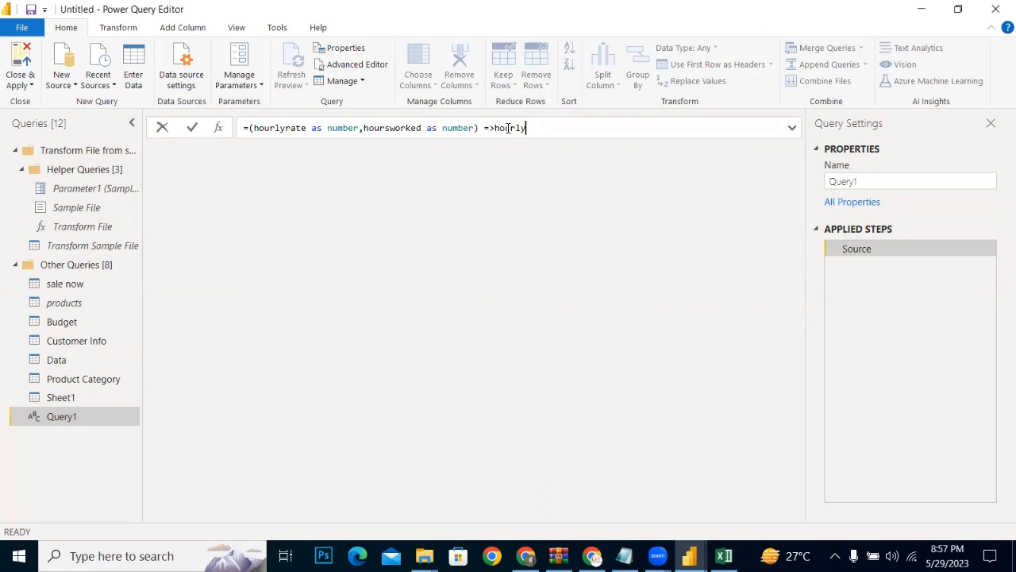
pyautogui.write('te*')
pyautogui.write('hoursworked')
pyautogui.press('Return')
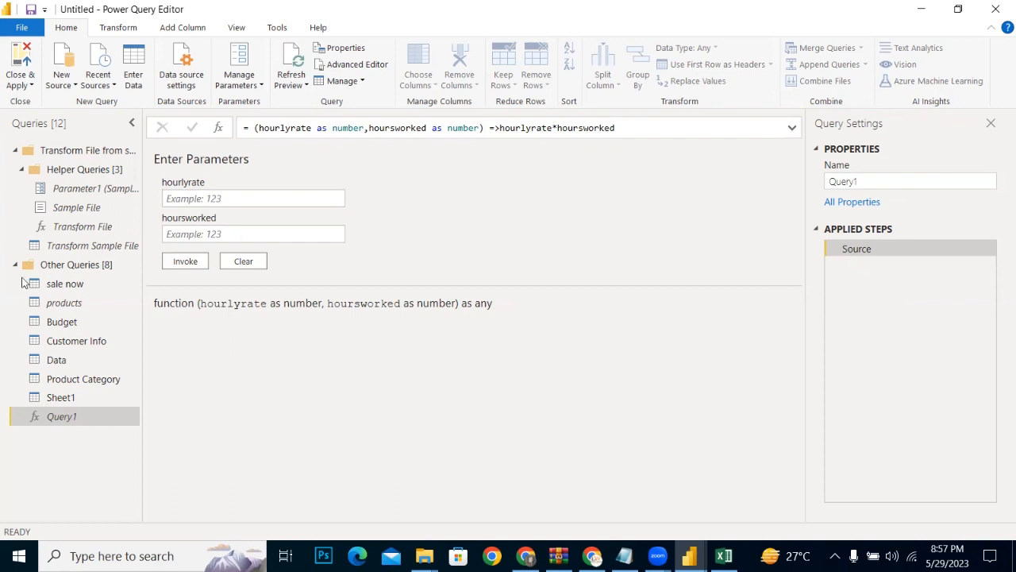
# Step: Open the Invoke Custom Function settings for the Sheet1 employee table
pyautogui.click(51, 397)
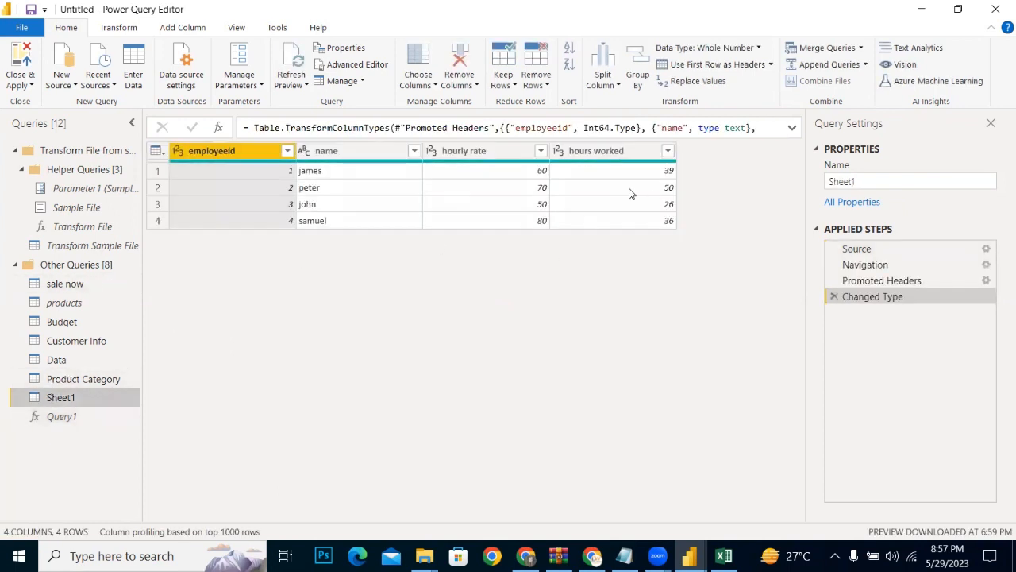
pyautogui.click(62, 416)
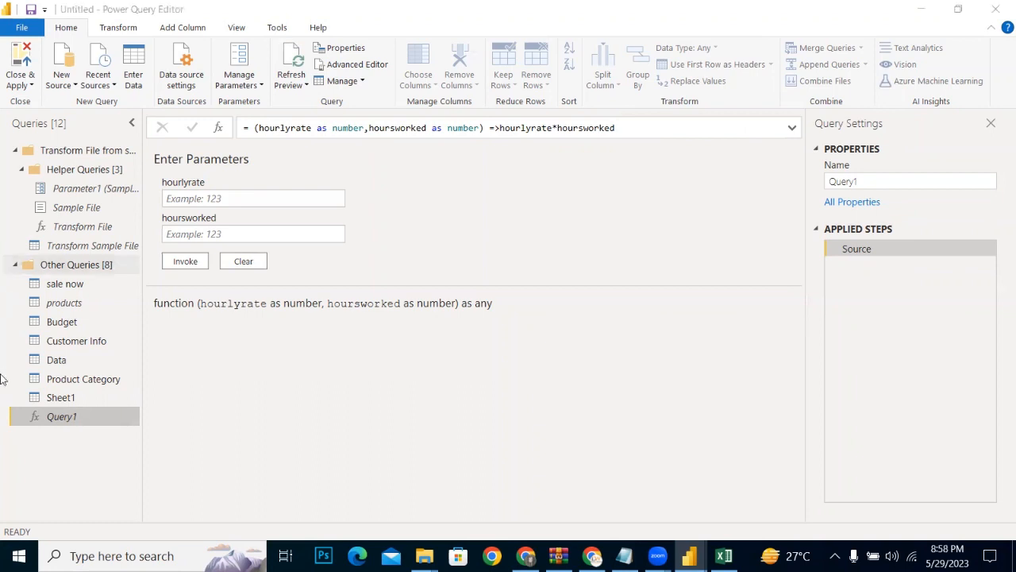
pyautogui.click(64, 400)
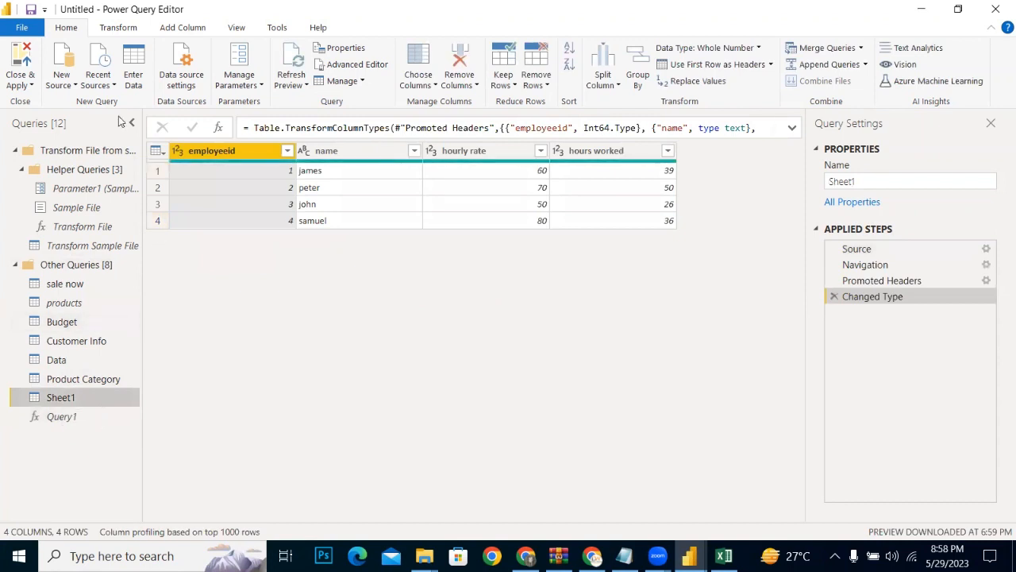
pyautogui.click(118, 30)
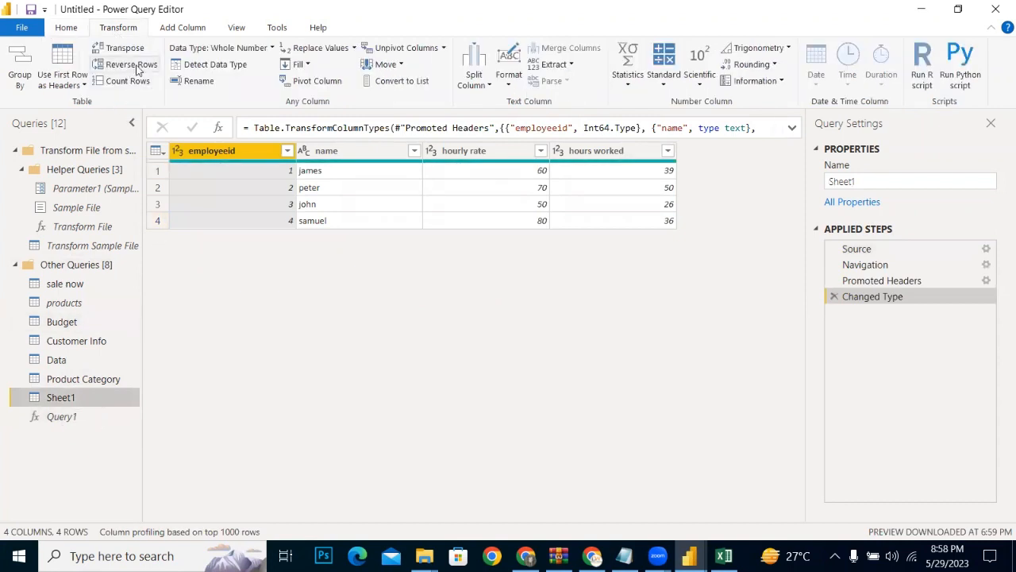
pyautogui.click(163, 30)
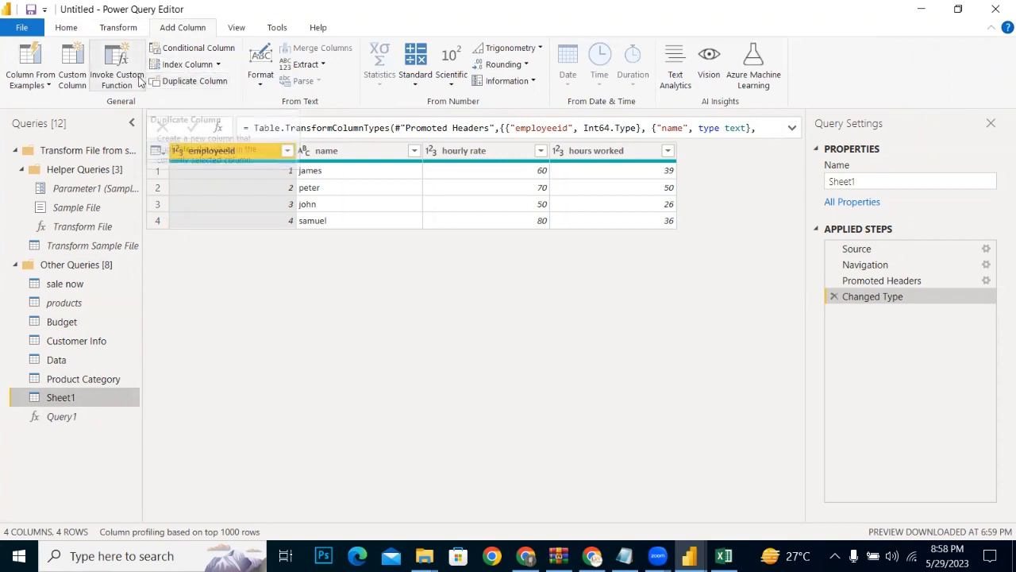
pyautogui.click(139, 77)
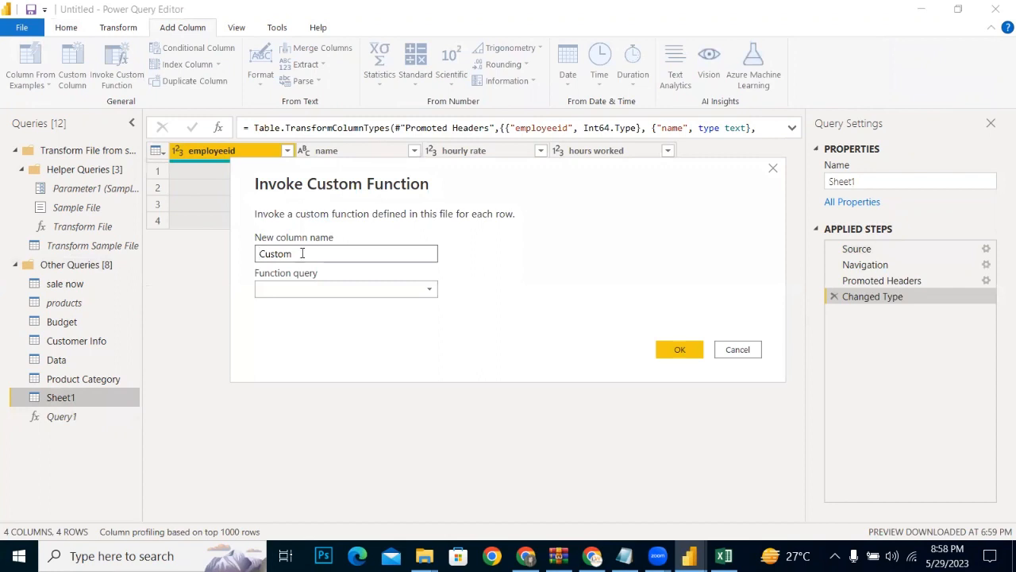
# Step: Name the new column salarypay and choose Query1 as its function query
pyautogui.moveTo(307, 254); pyautogui.dragTo(214, 251)
pyautogui.write('salarypay')
pyautogui.click(420, 291)
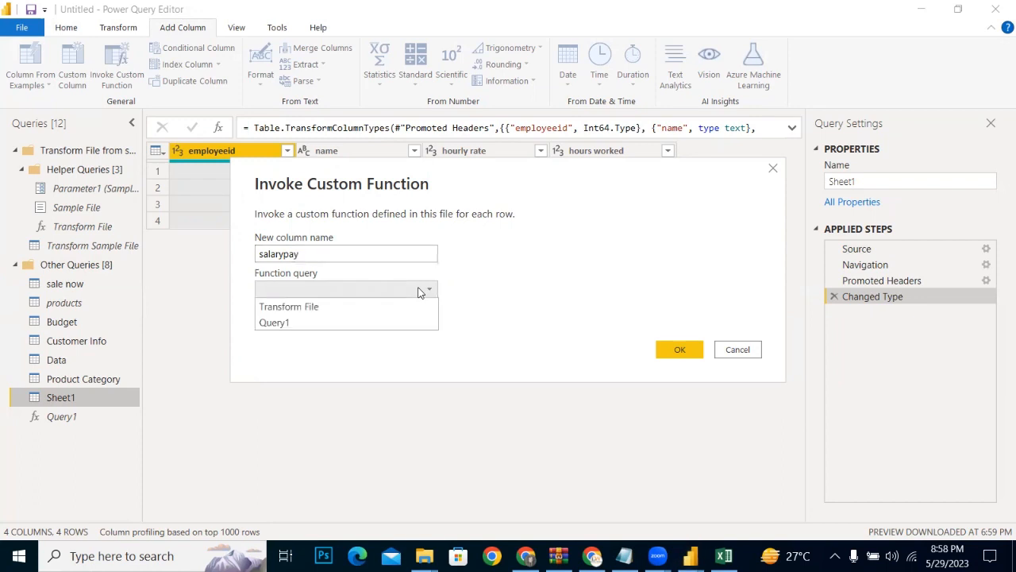
pyautogui.click(273, 324)
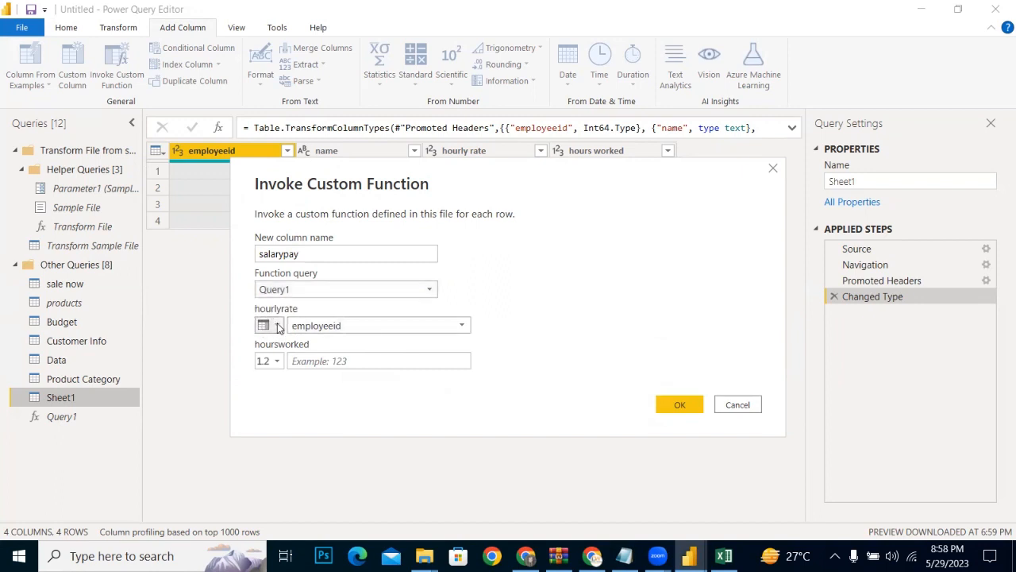
# Step: Set the function's hourlyrate parameter to take its values from the hourly rate column
pyautogui.click(278, 326)
pyautogui.click(291, 359)
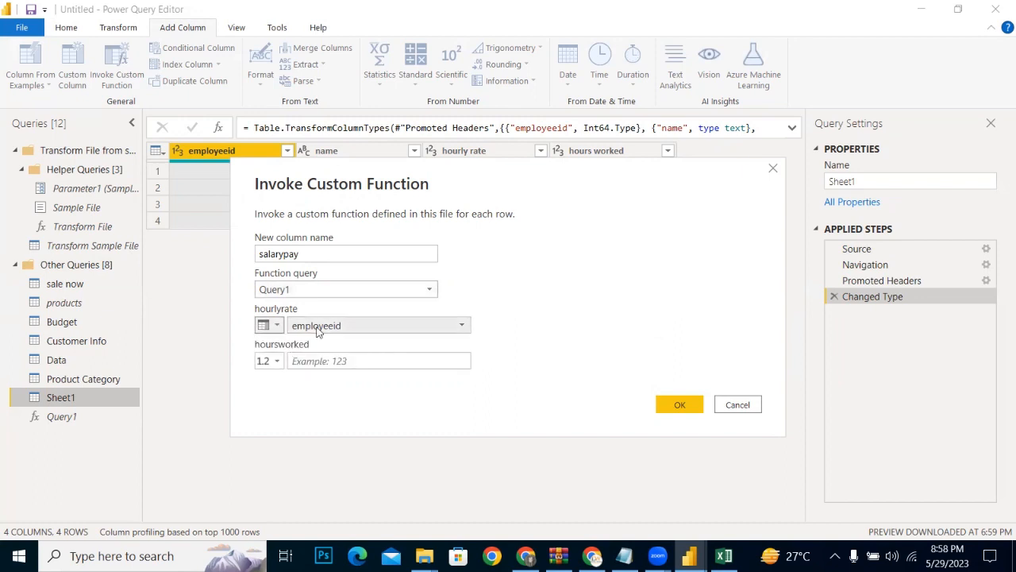
pyautogui.click(319, 327)
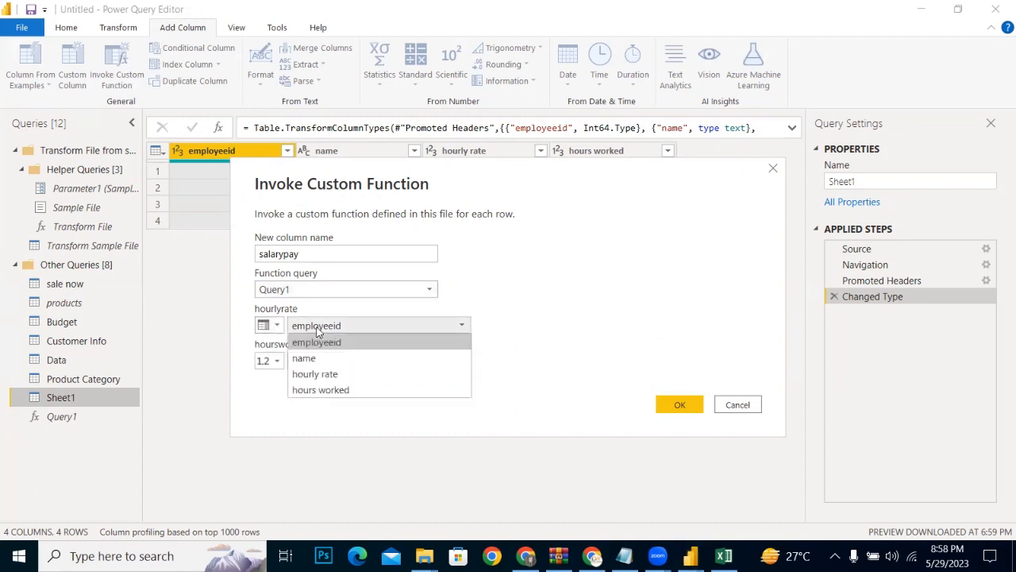
pyautogui.click(311, 375)
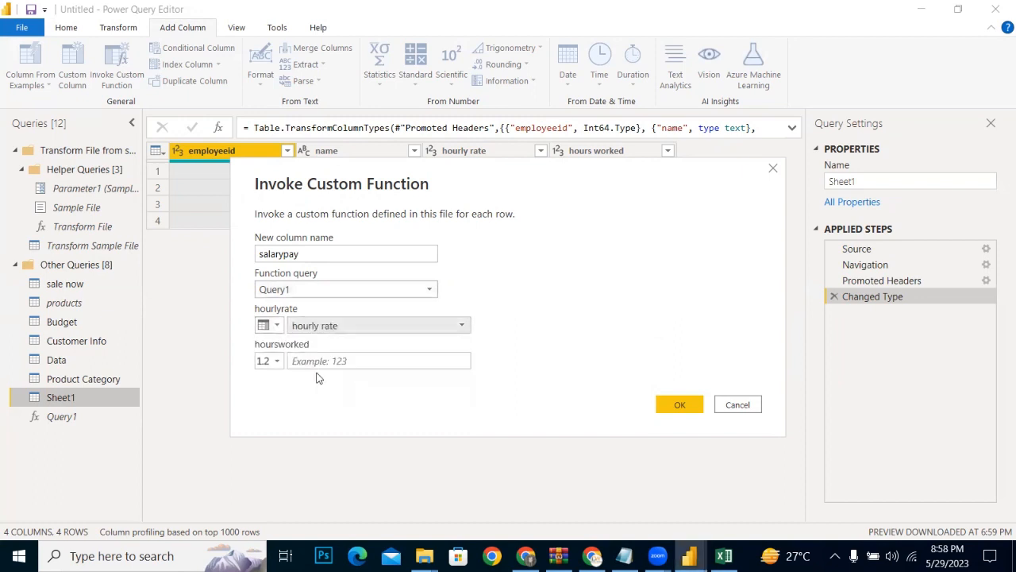
# Step: Set the hoursworked parameter to the hours worked column and add the salarypay column to the table
pyautogui.click(270, 360)
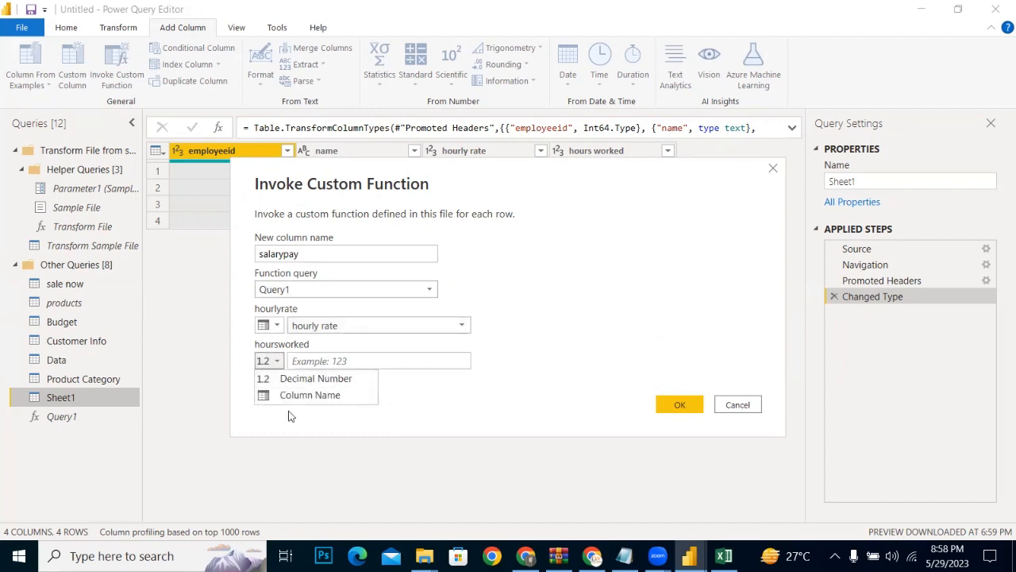
pyautogui.click(294, 395)
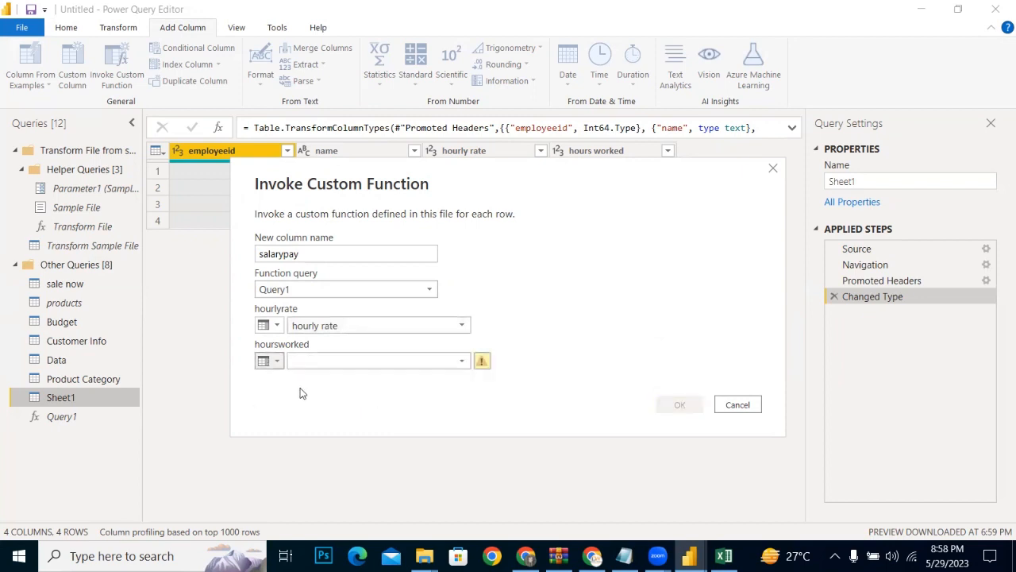
pyautogui.click(458, 361)
pyautogui.click(321, 424)
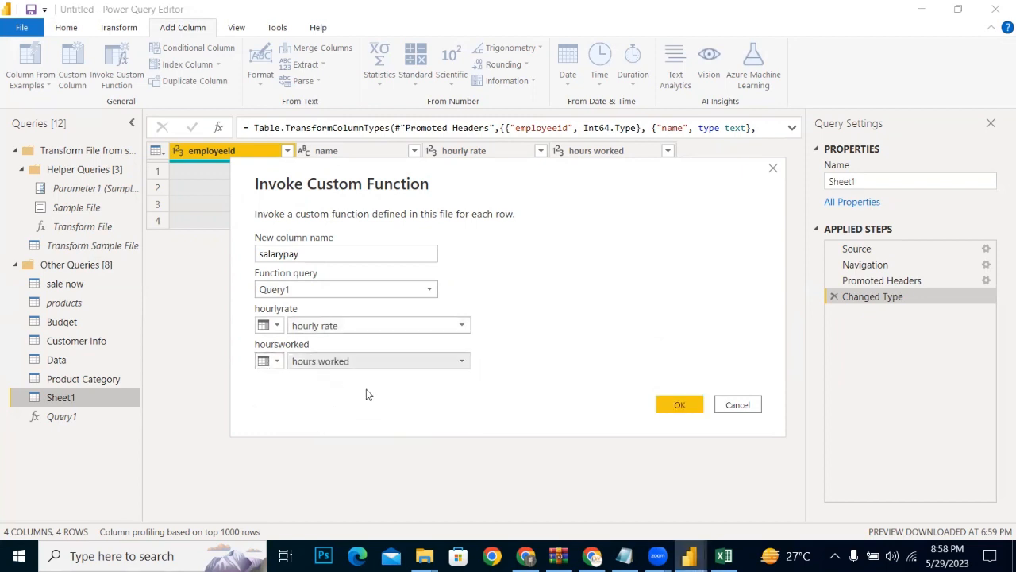
pyautogui.click(685, 404)
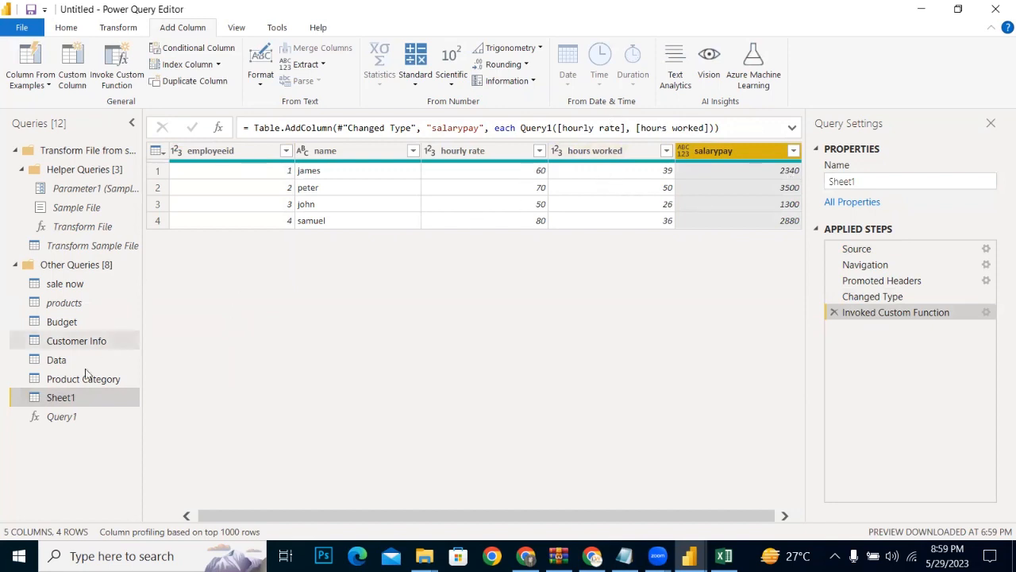
# Step: Compare the function formula in Query1 with the invoked salarypay column in Sheet1
pyautogui.click(62, 416)
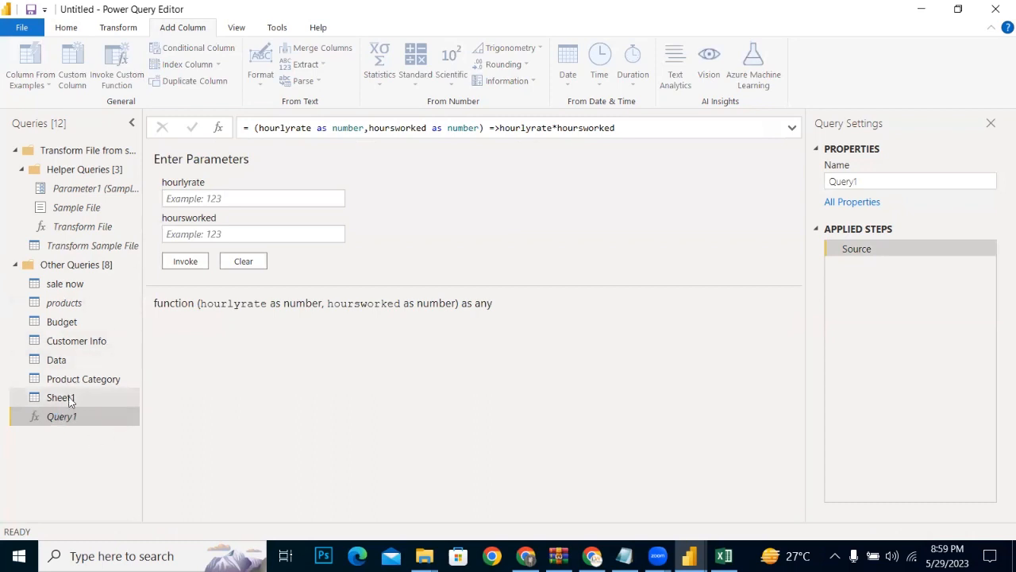
pyautogui.click(68, 398)
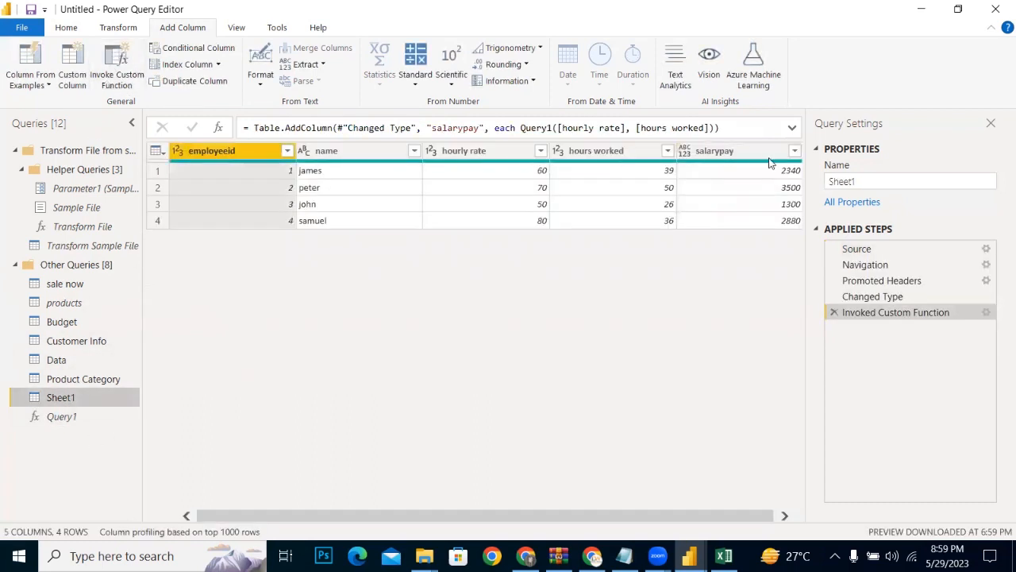
pyautogui.click(54, 417)
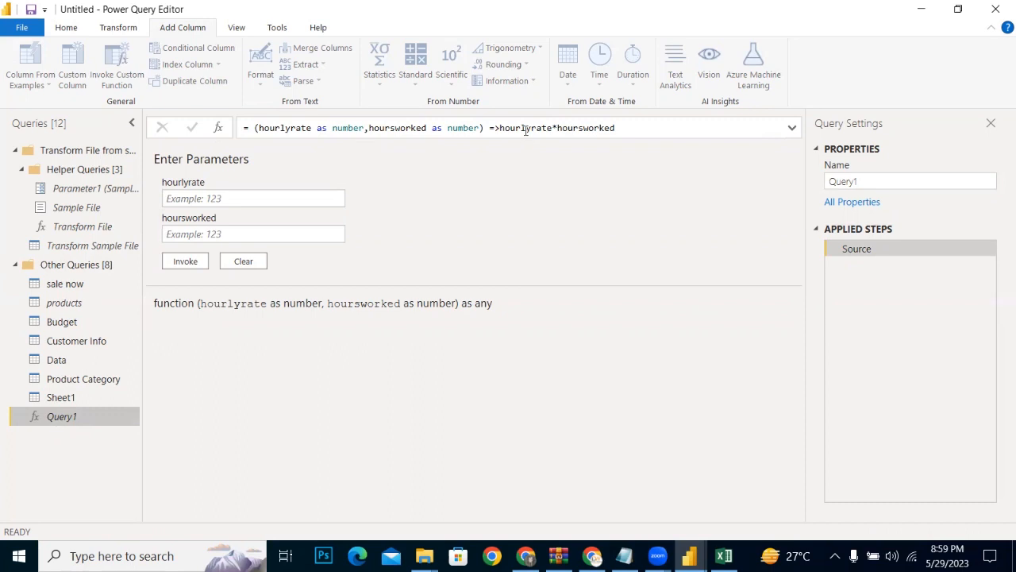
pyautogui.click(60, 397)
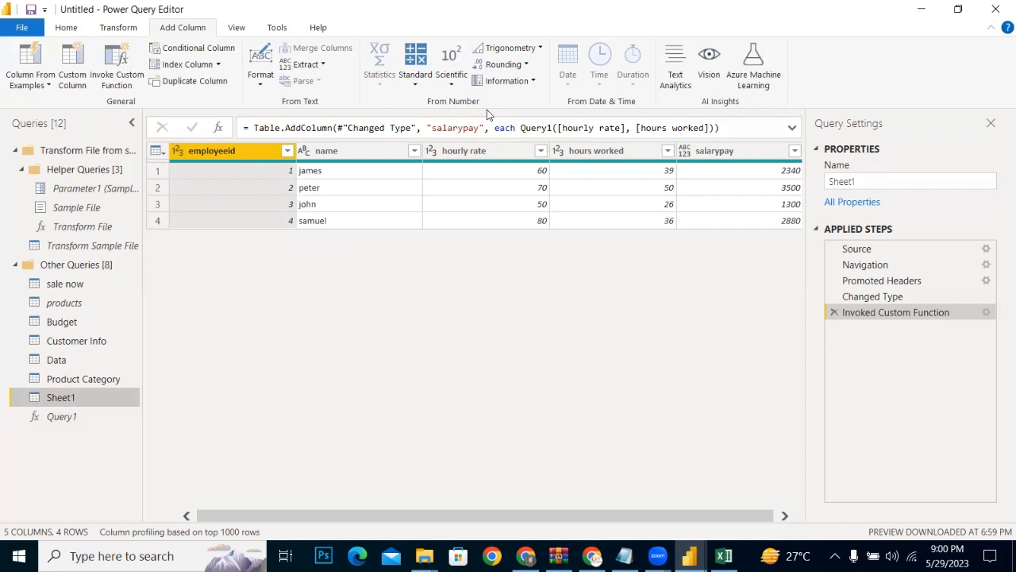
# Step: Change the function body in Query1 to hourlyrate+hoursworked and check the salarypay column in Sheet1
pyautogui.click(75, 419)
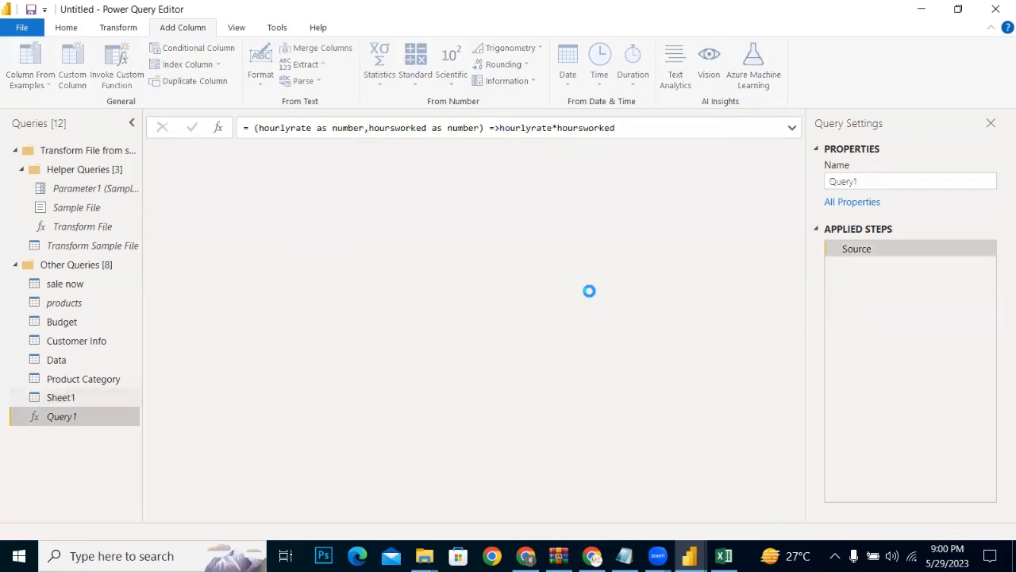
pyautogui.click(558, 128)
pyautogui.press('BackSpace')
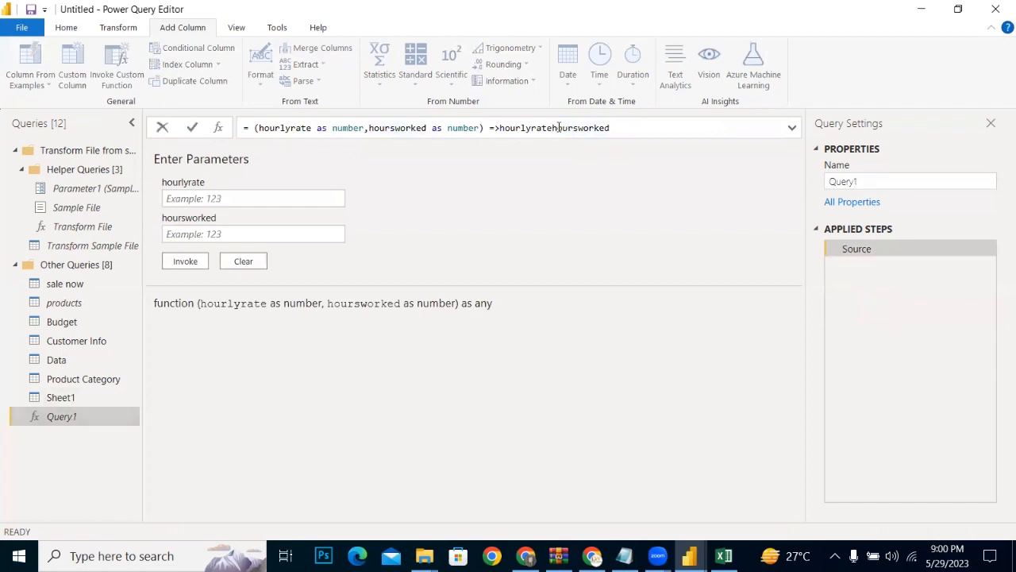
pyautogui.write('+')
pyautogui.press('Return')
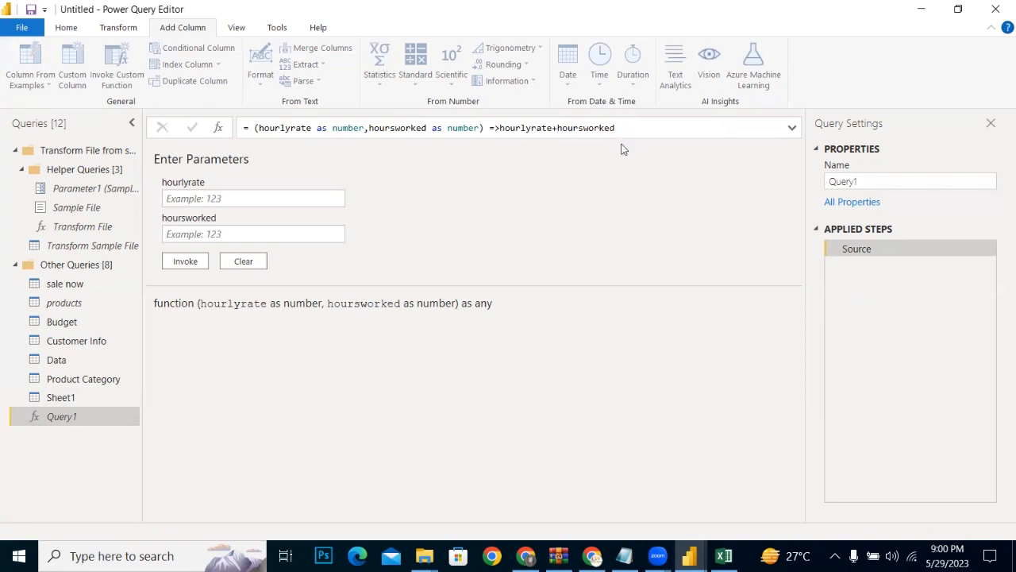
pyautogui.click(46, 403)
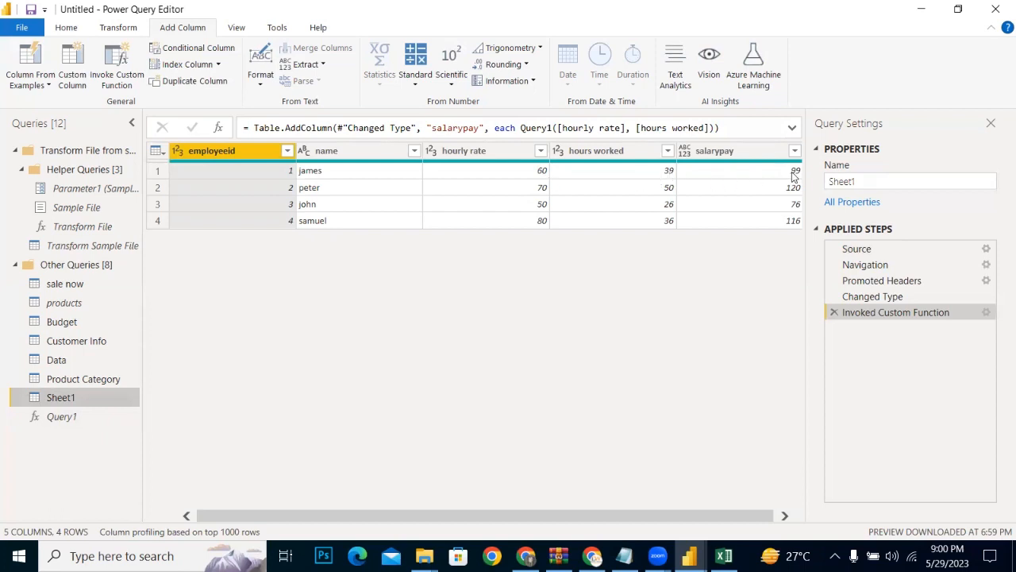
# Step: Restore the function body in Query1 to hourlyrate*hoursworked and review the salarypay column in Sheet1
pyautogui.click(62, 416)
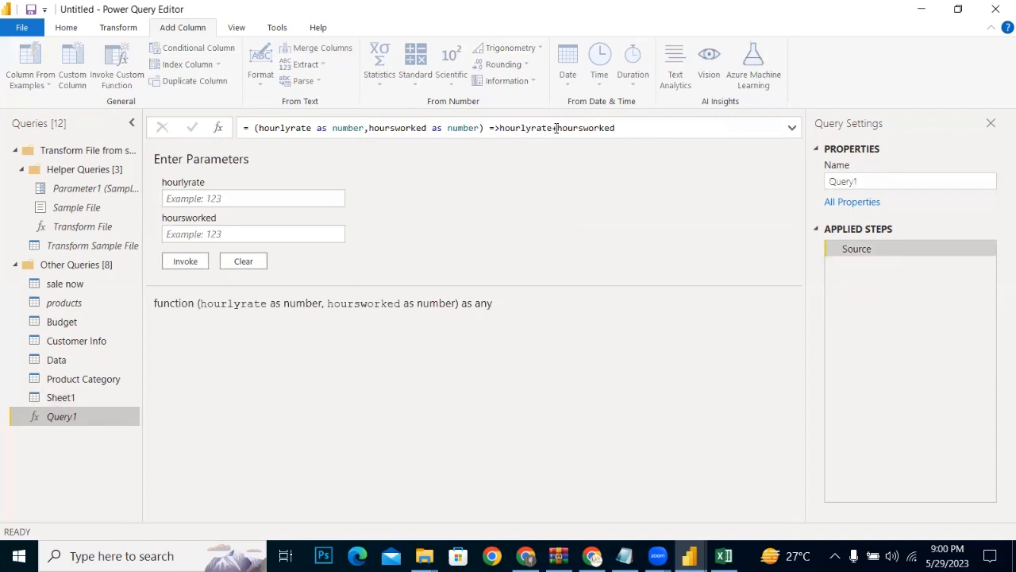
pyautogui.click(558, 128)
pyautogui.press('BackSpace')
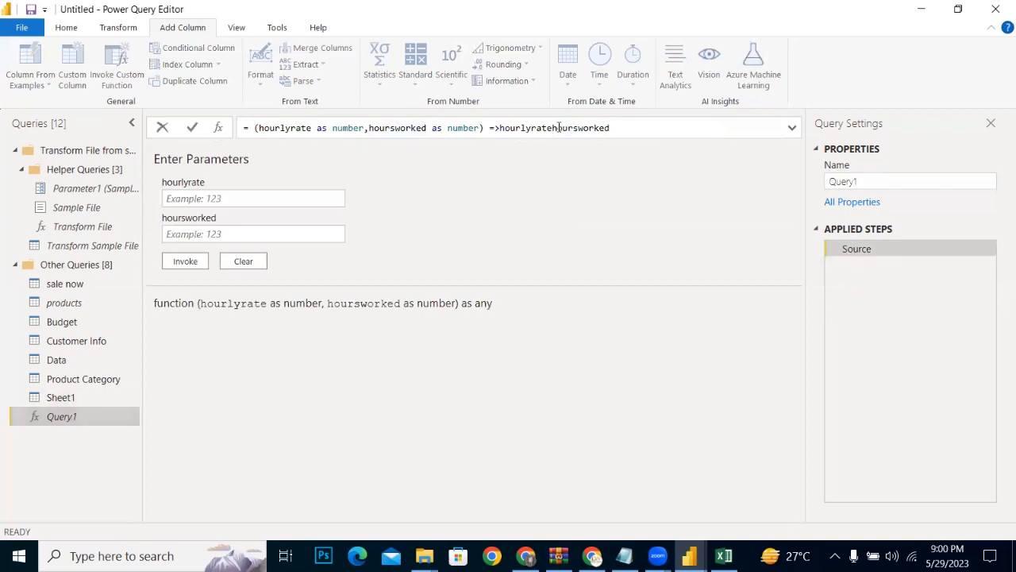
pyautogui.write('*')
pyautogui.press('Return')
pyautogui.click(63, 397)
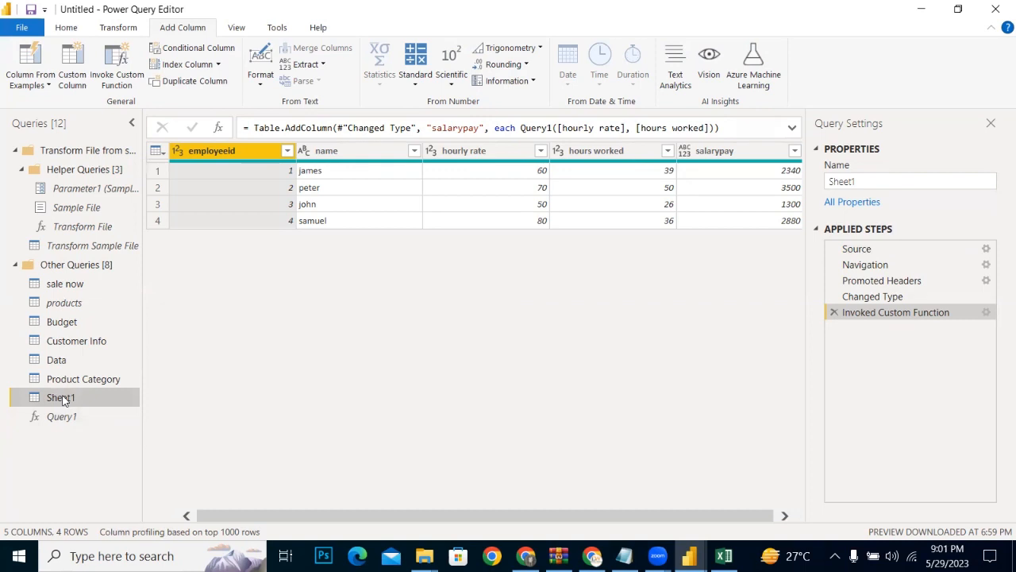
pyautogui.click(57, 416)
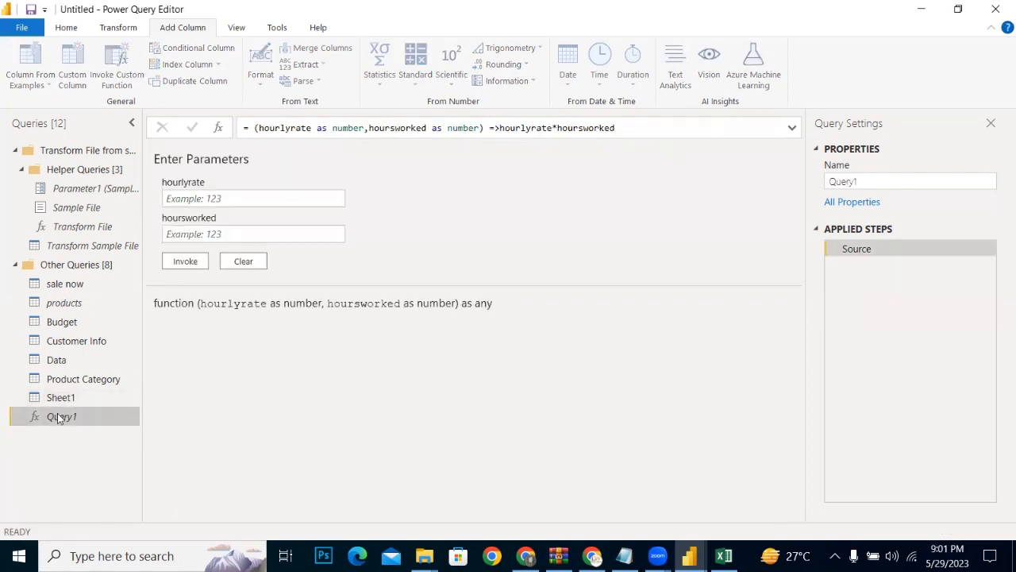
pyautogui.click(60, 397)
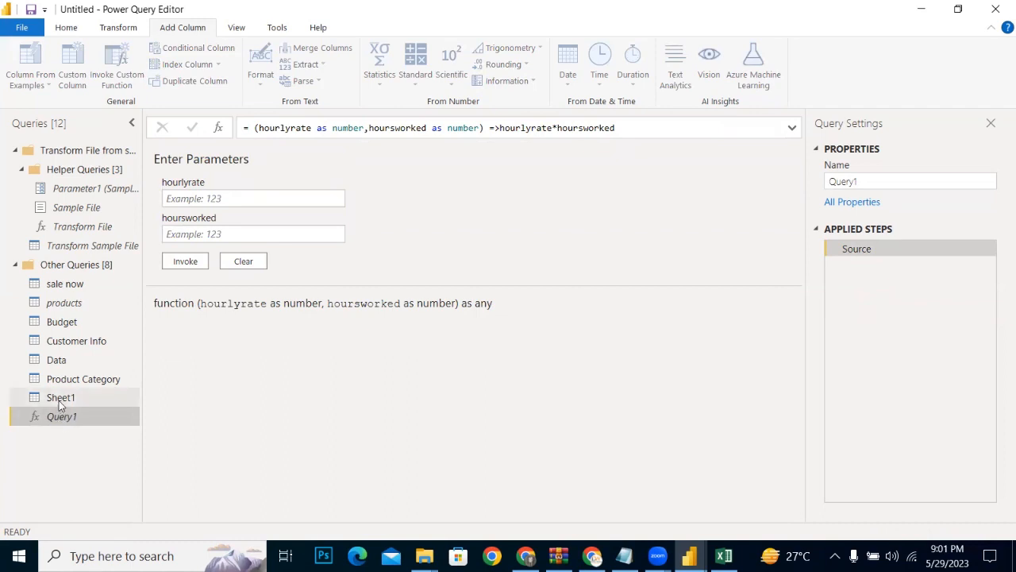
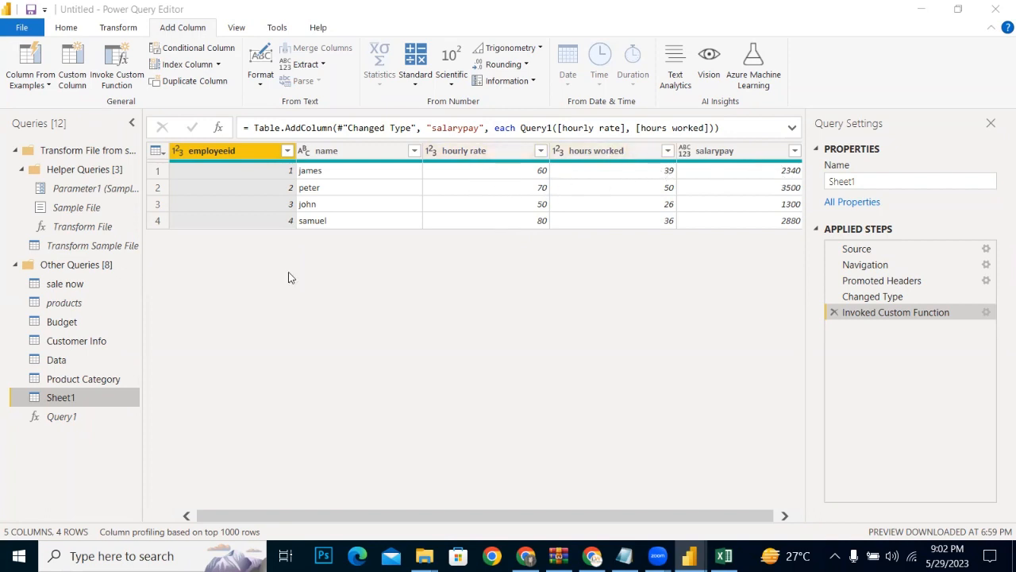
# Step: Compare the multiplication formula in Query1 with the salarypay column formula in Sheet1
pyautogui.click(50, 421)
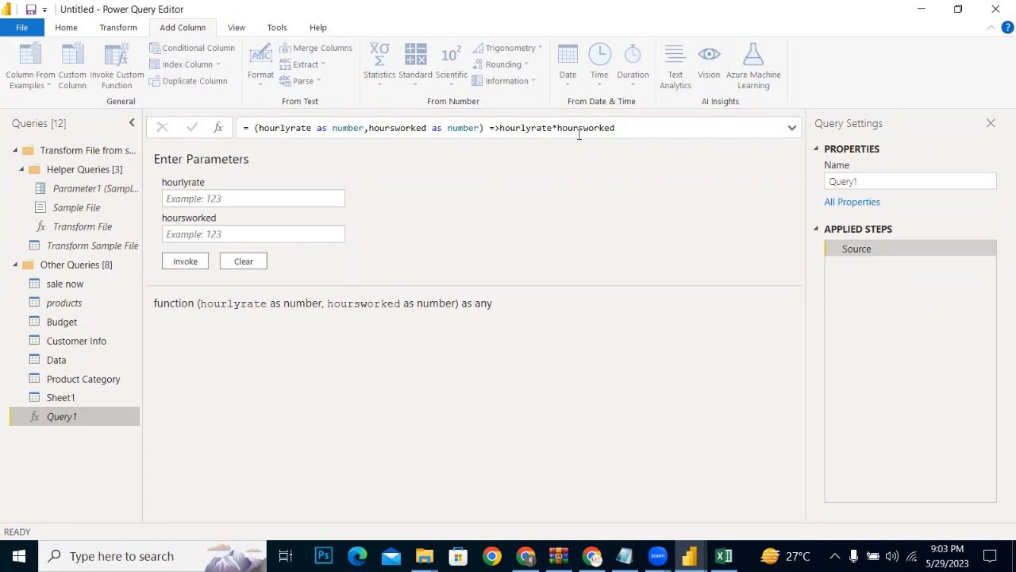
pyautogui.click(59, 394)
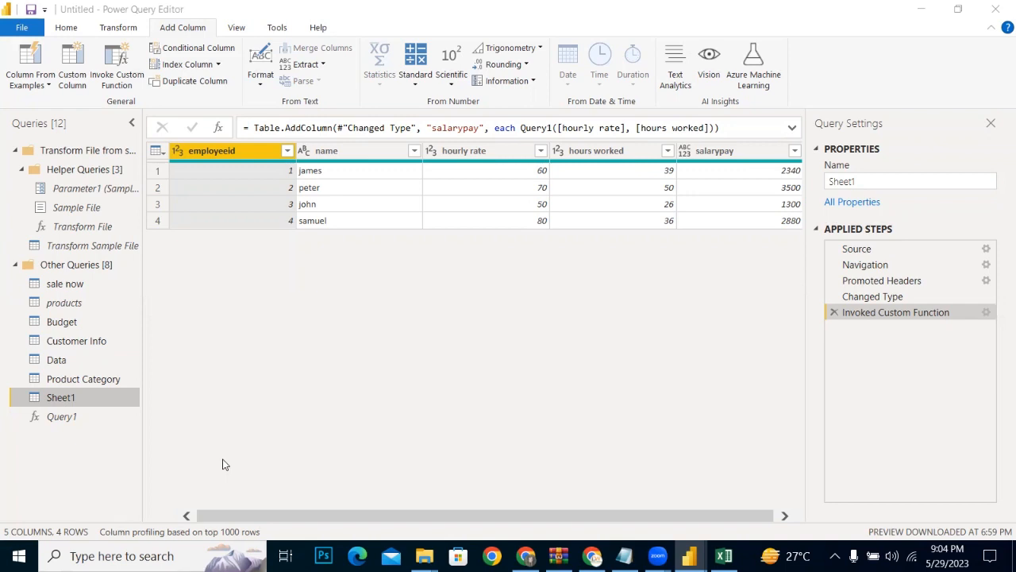
pyautogui.click(68, 415)
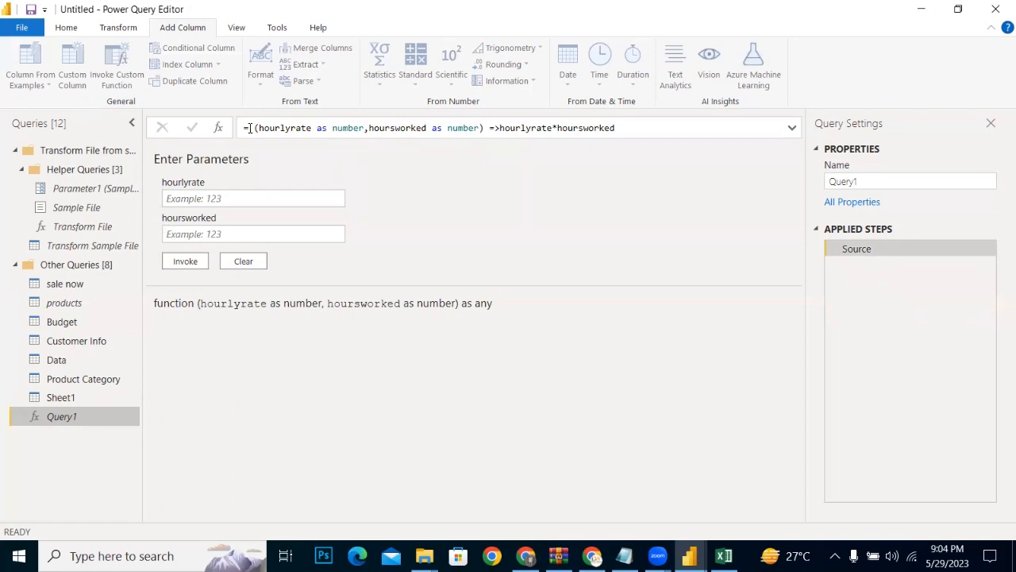
# Step: Try to delete the Query1 function from the queries list
pyautogui.rightClick(78, 417)
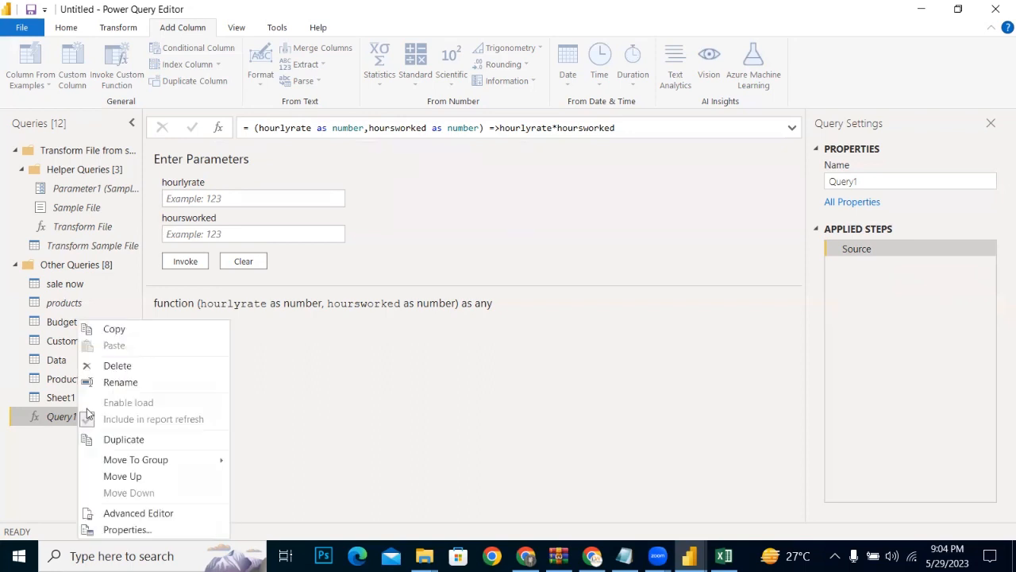
pyautogui.click(118, 365)
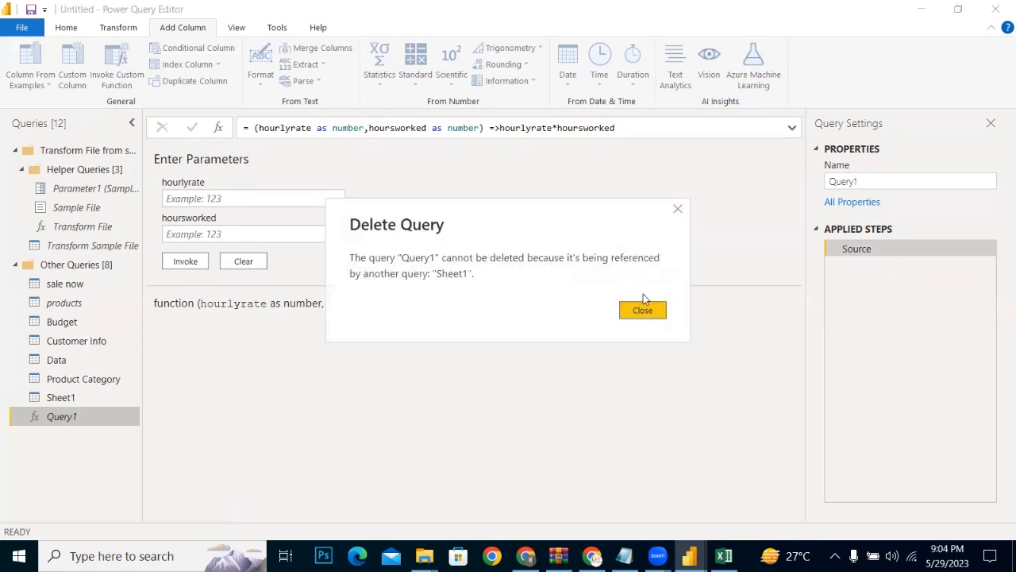
pyautogui.click(643, 307)
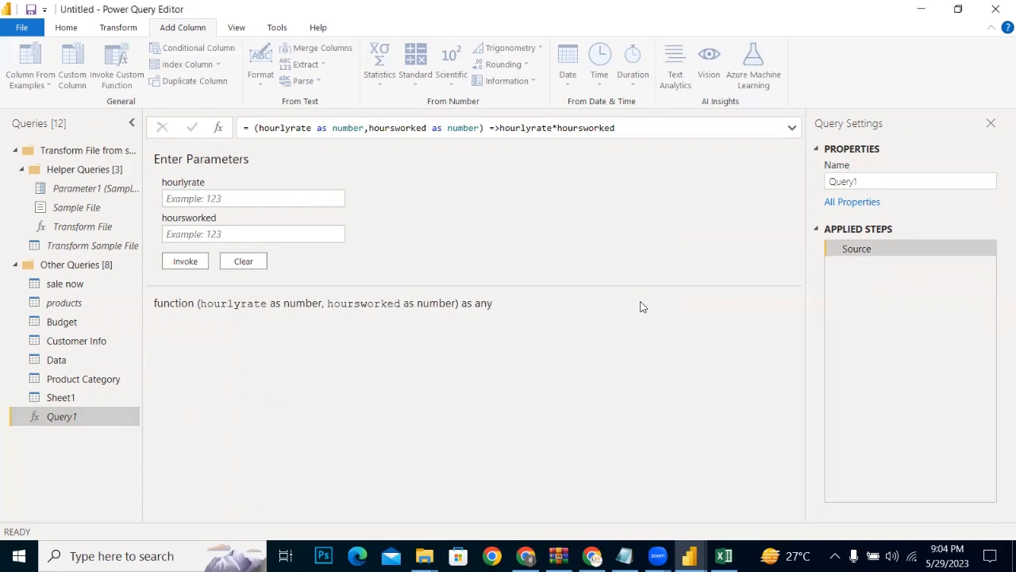
pyautogui.rightClick(84, 414)
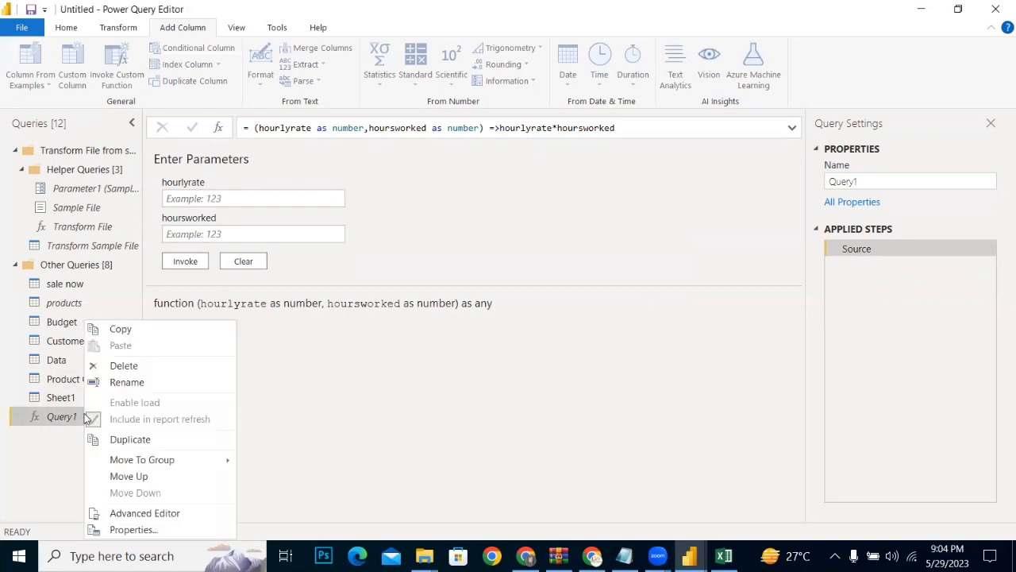
pyautogui.click(155, 372)
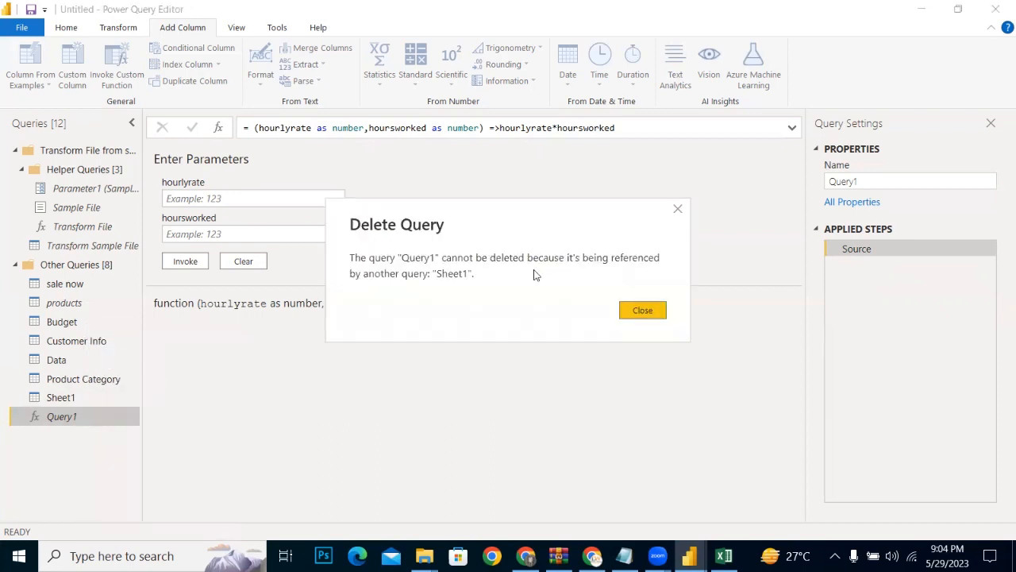
pyautogui.click(637, 310)
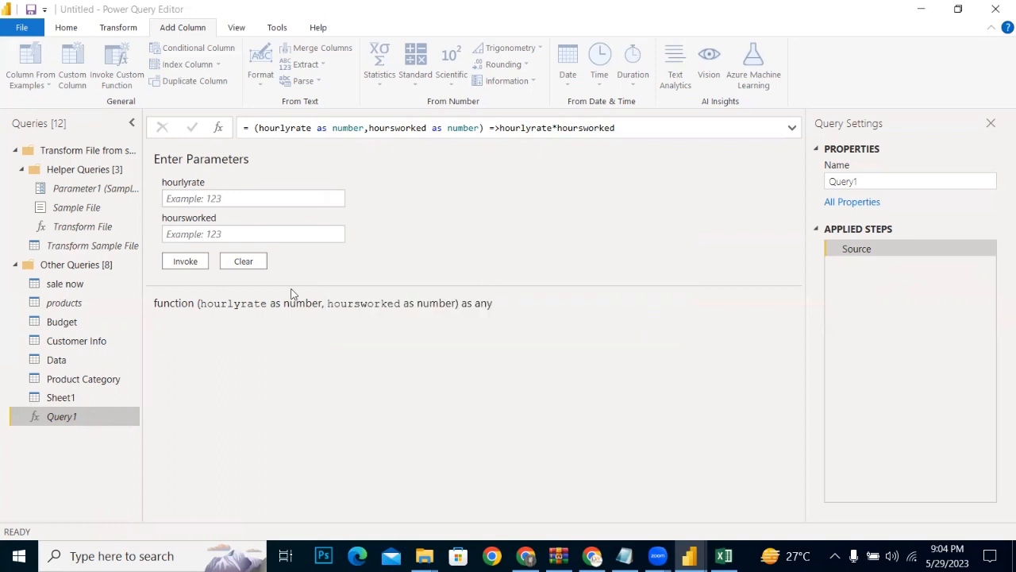
# Step: Remove the salarypay column from the Sheet1 table
pyautogui.click(64, 395)
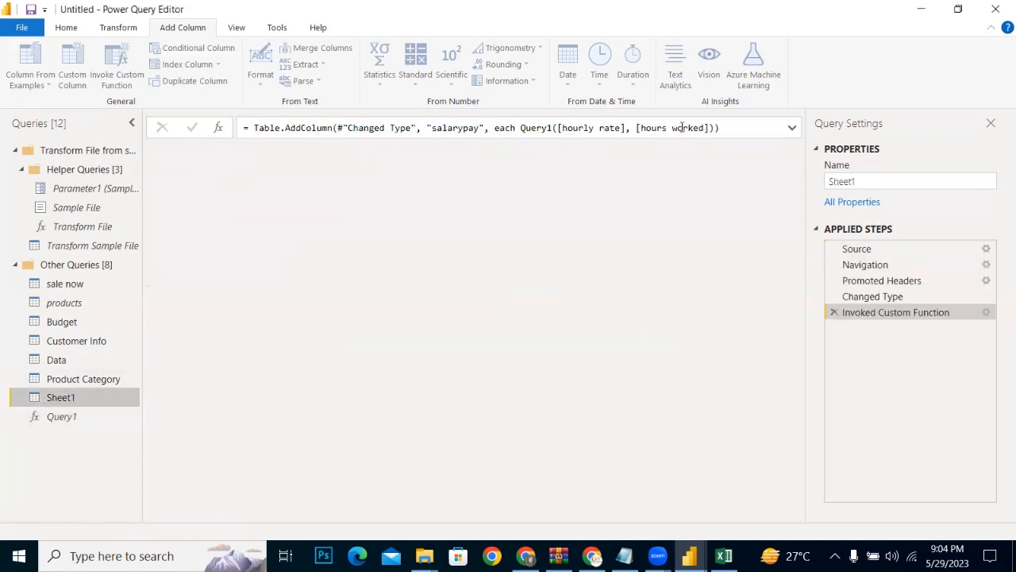
pyautogui.click(706, 151)
pyautogui.rightClick(712, 152)
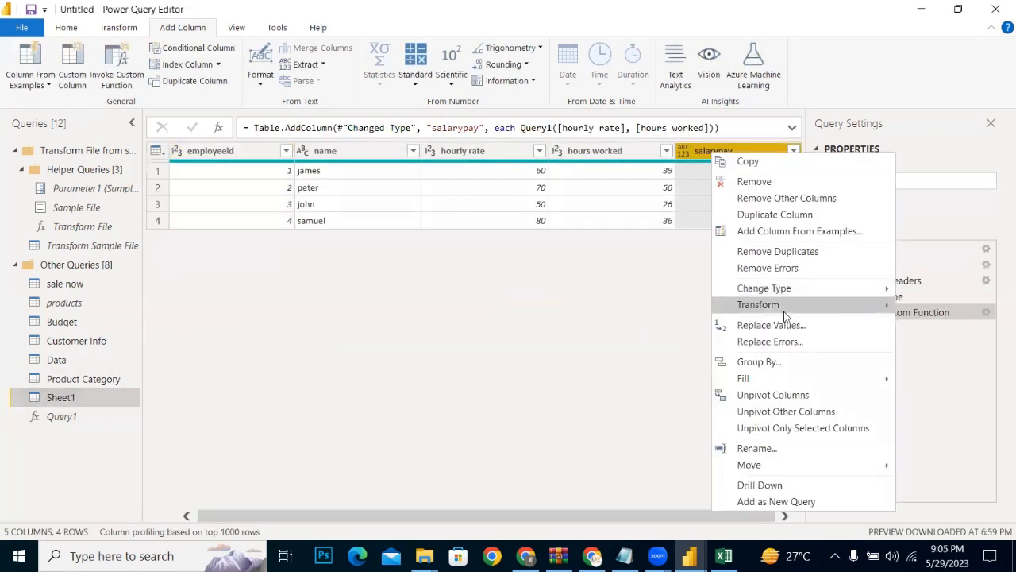
pyautogui.click(744, 181)
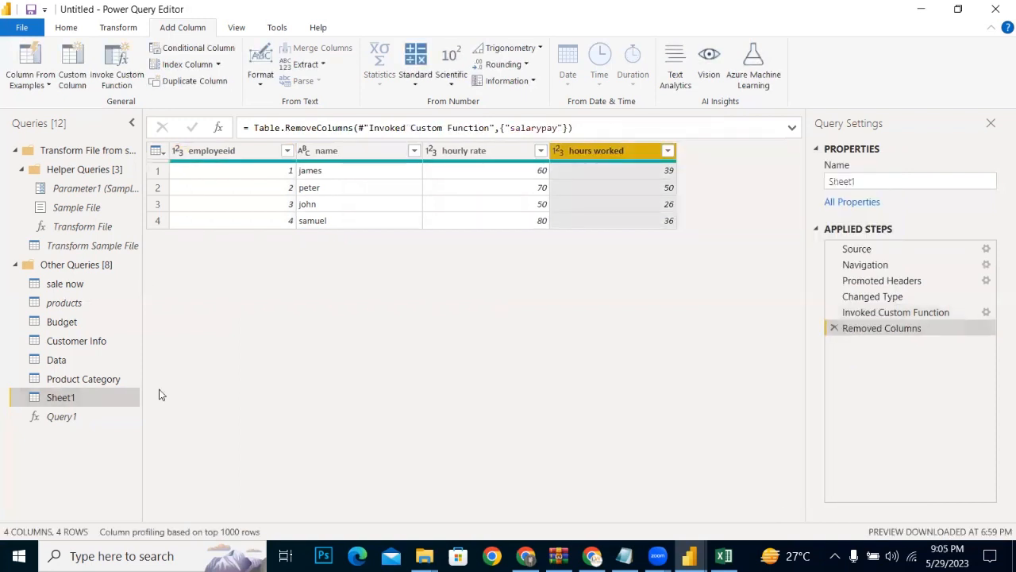
# Step: Try again to delete Query1, with the salarypay column removed from Sheet1
pyautogui.click(79, 419)
pyautogui.rightClick(81, 418)
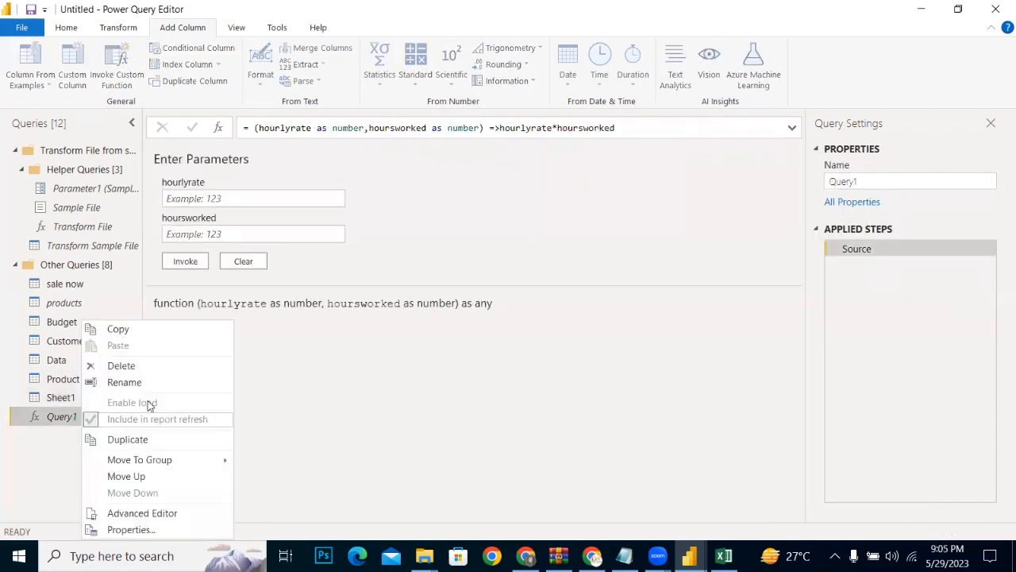
pyautogui.click(132, 366)
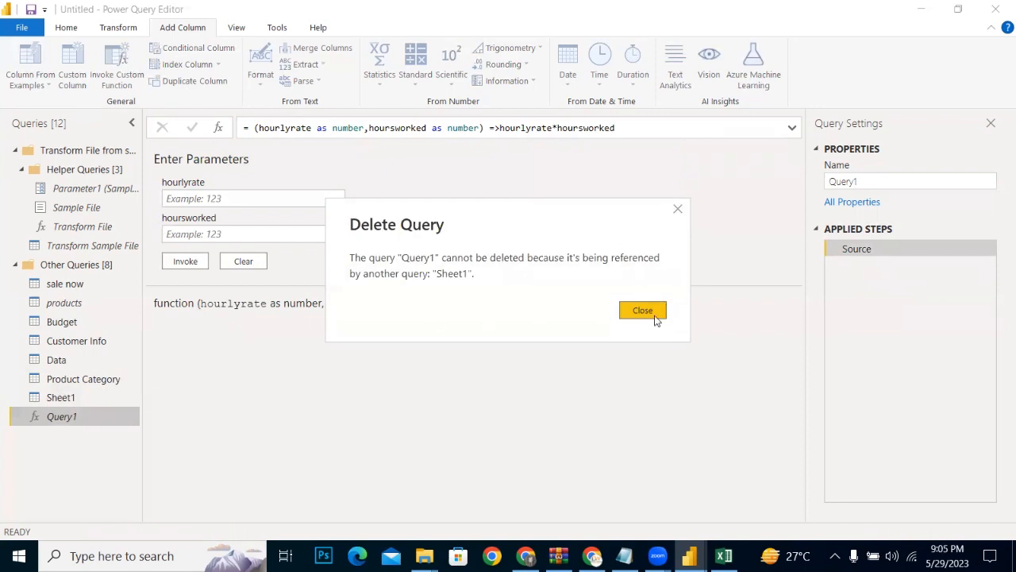
pyautogui.click(642, 311)
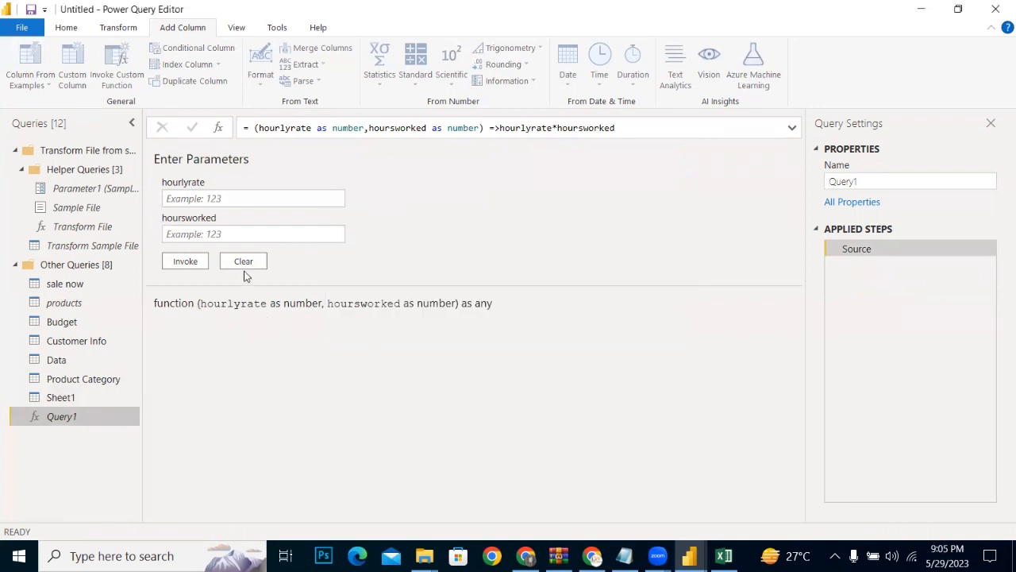
# Step: Create a new blank query under Other Queries and open its formula for editing
pyautogui.rightClick(41, 454)
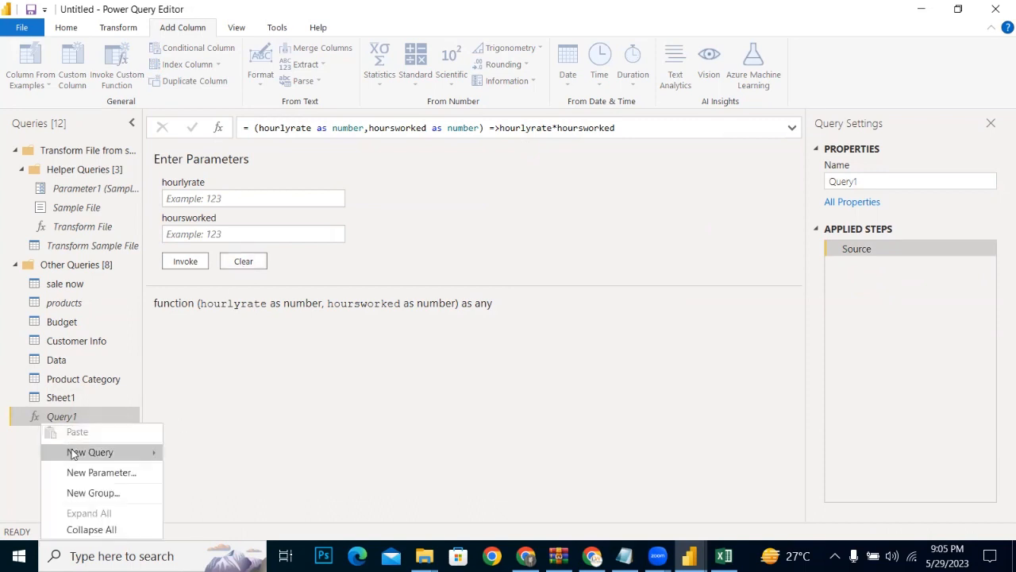
pyautogui.moveTo(95, 452)
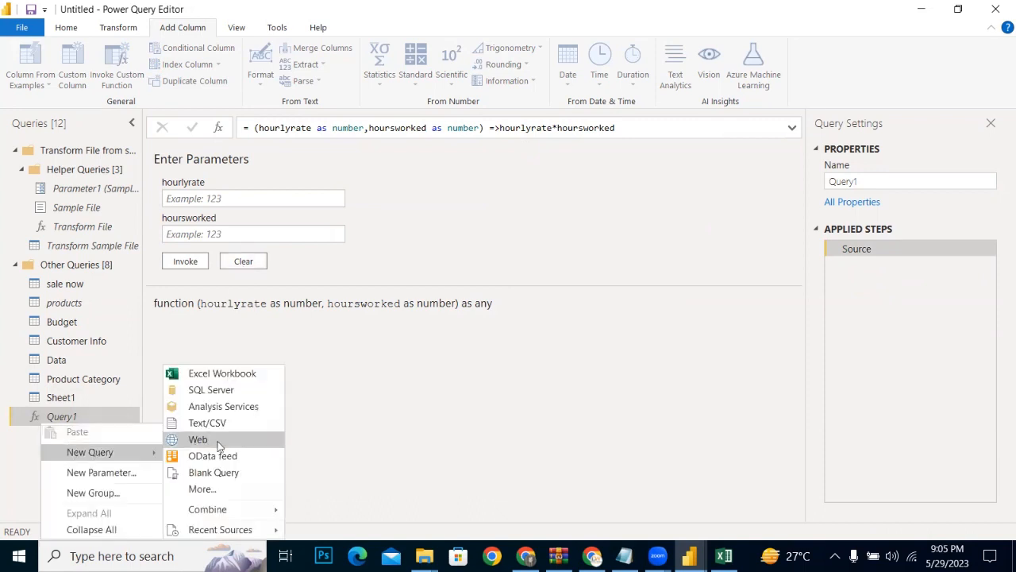
pyautogui.click(195, 479)
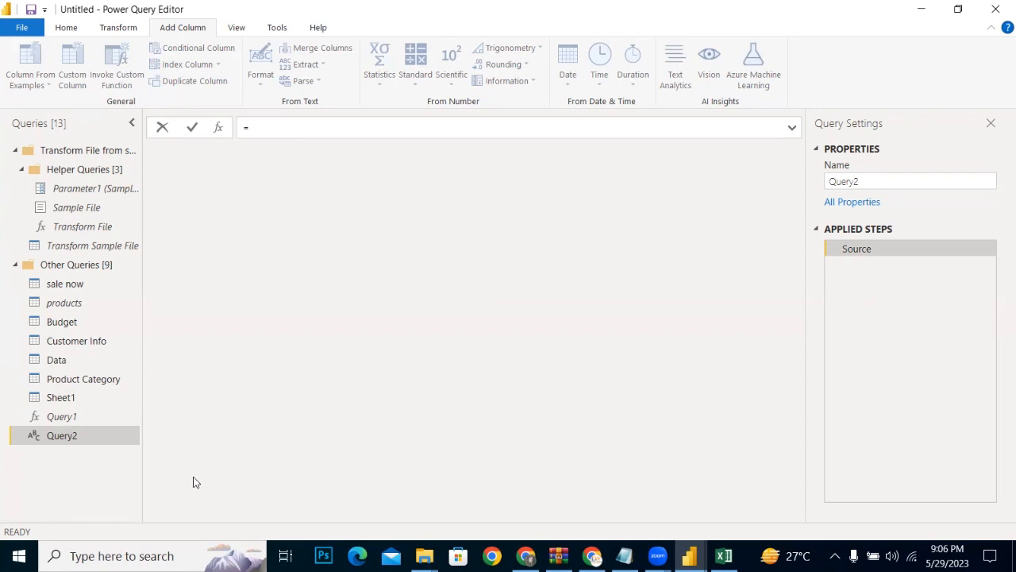
pyautogui.click(61, 433)
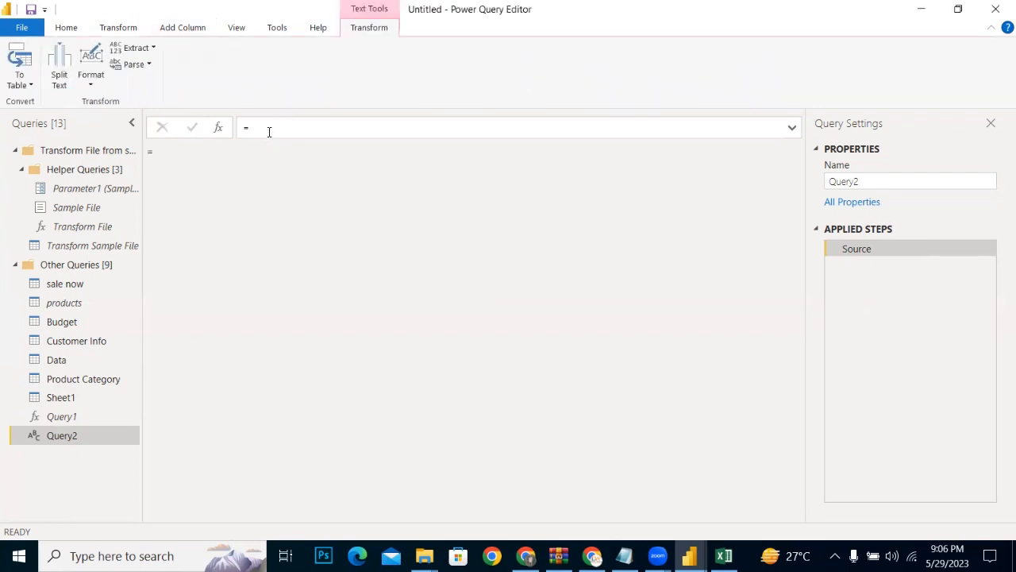
pyautogui.click(269, 129)
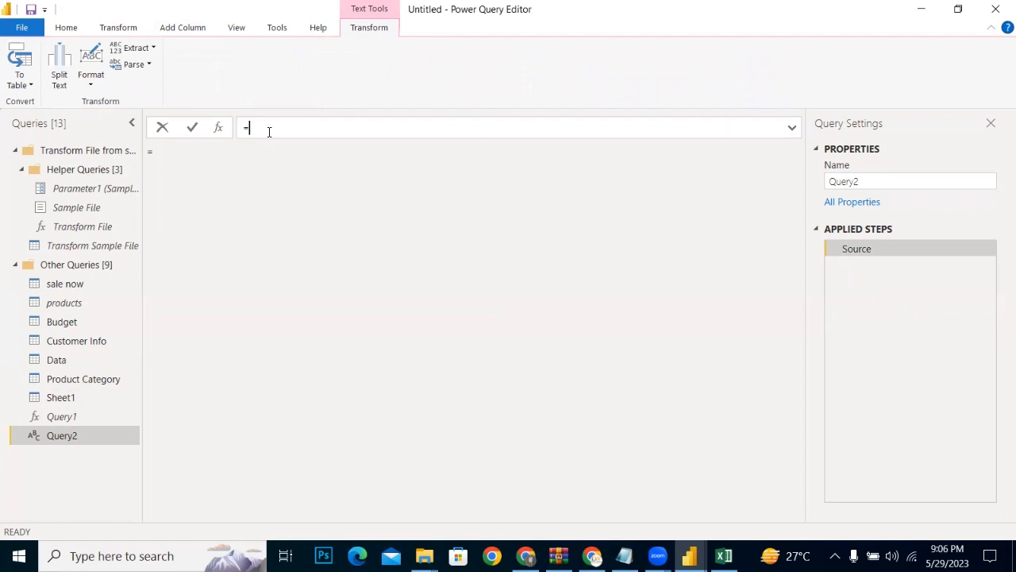
pyautogui.rightClick(358, 31)
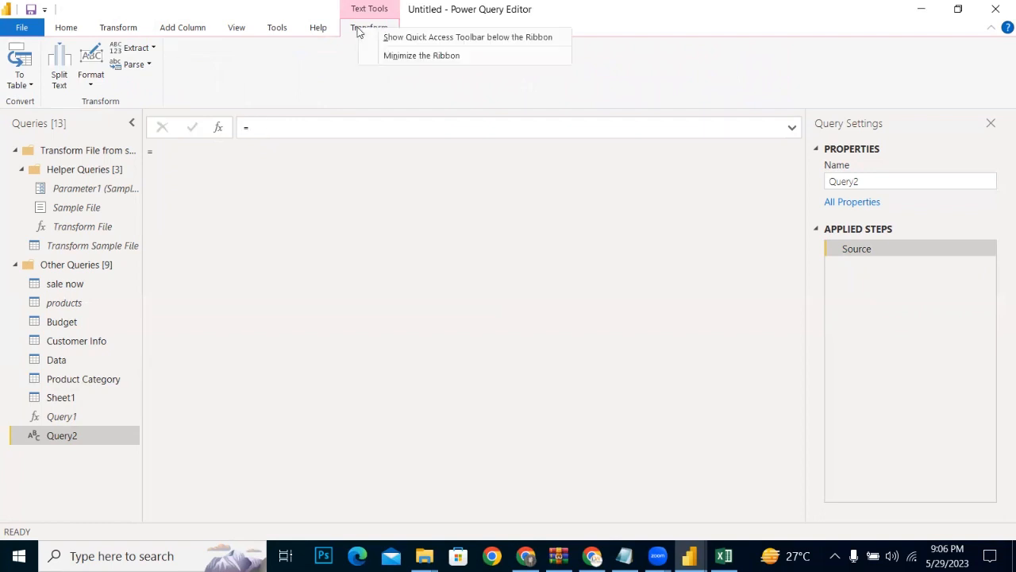
pyautogui.click(387, 55)
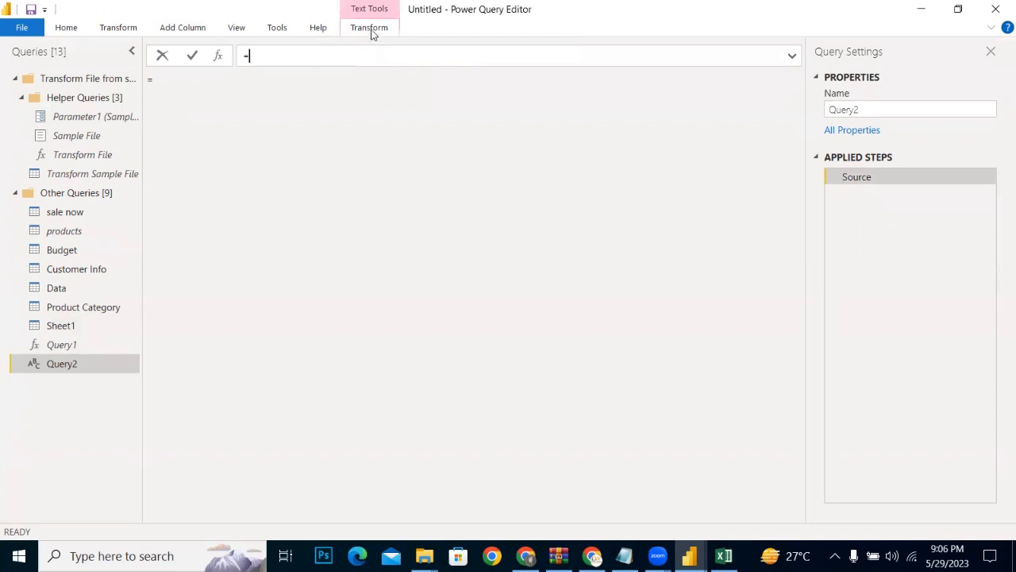
pyautogui.rightClick(372, 31)
pyautogui.click(400, 60)
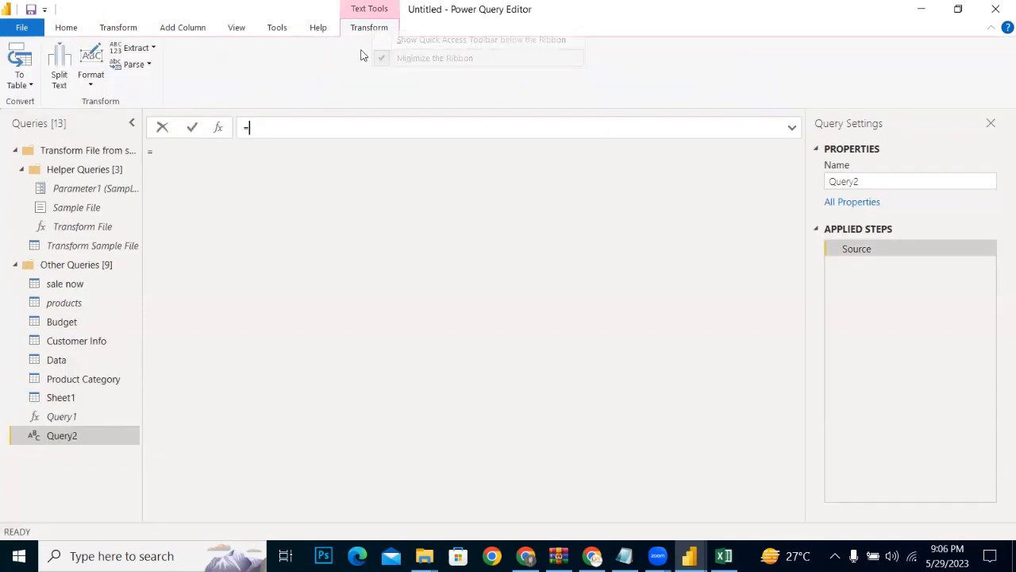
# Step: Start the Query2 formula as a function whose first parameter is hourlyrate as number
pyautogui.click(118, 28)
pyautogui.click(246, 132)
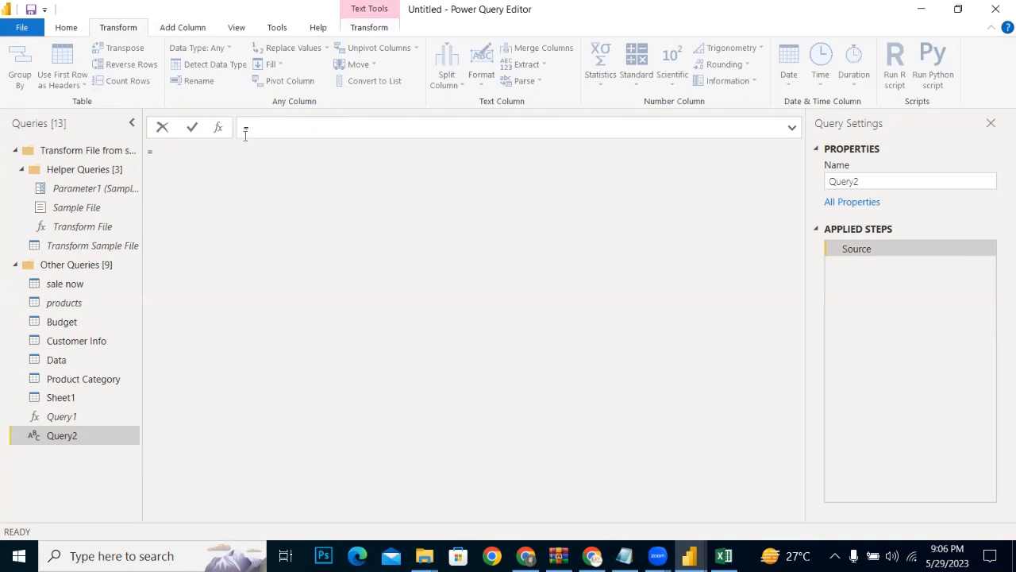
pyautogui.write('{')
pyautogui.write('ho')
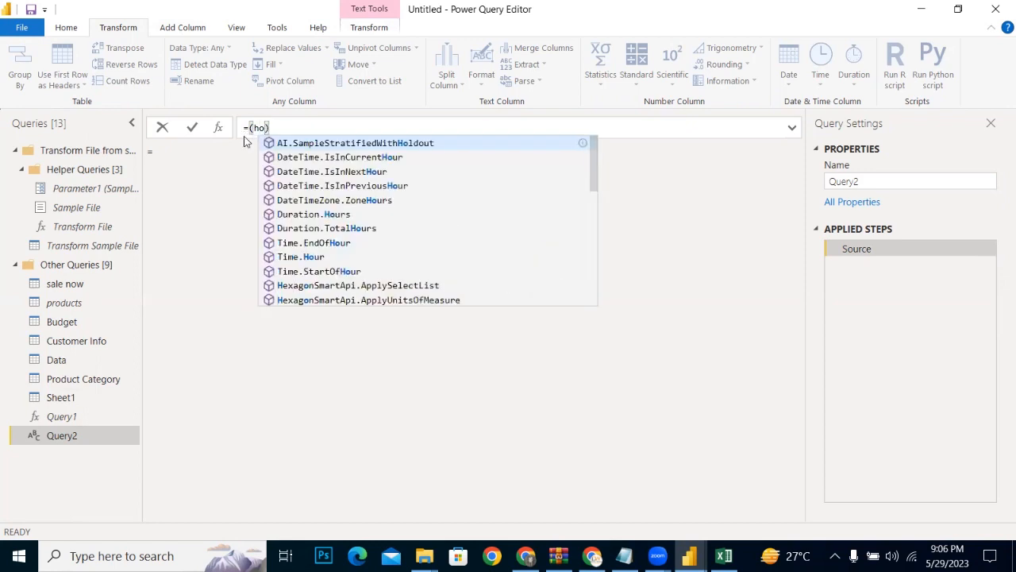
pyautogui.write('urly')
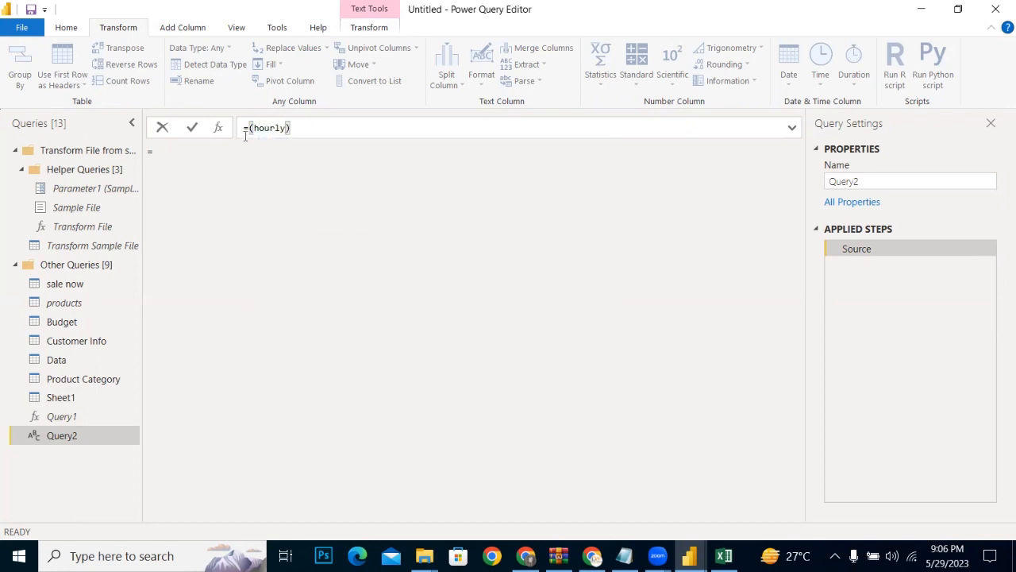
pyautogui.write('rate as num')
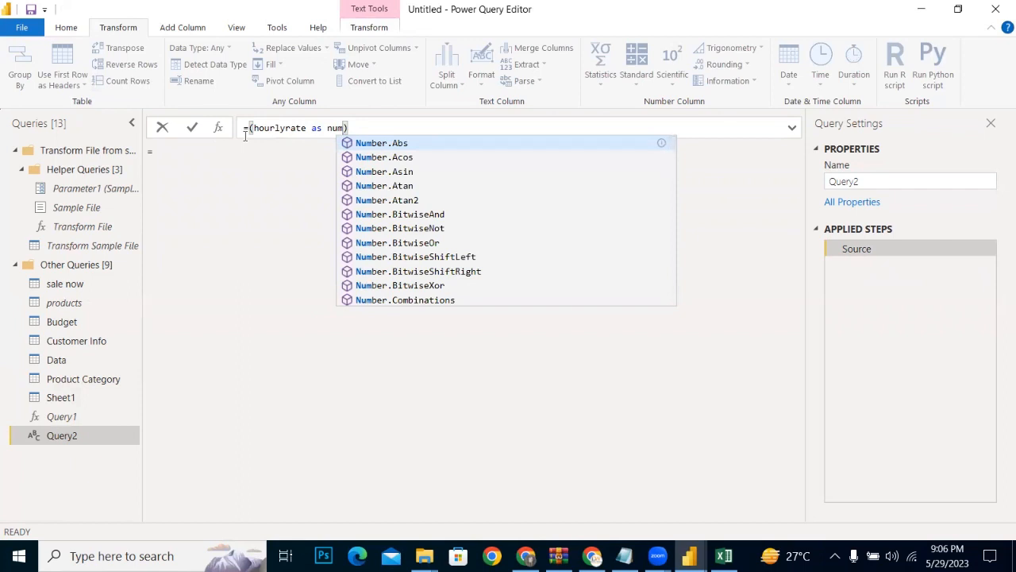
pyautogui.write('ber')
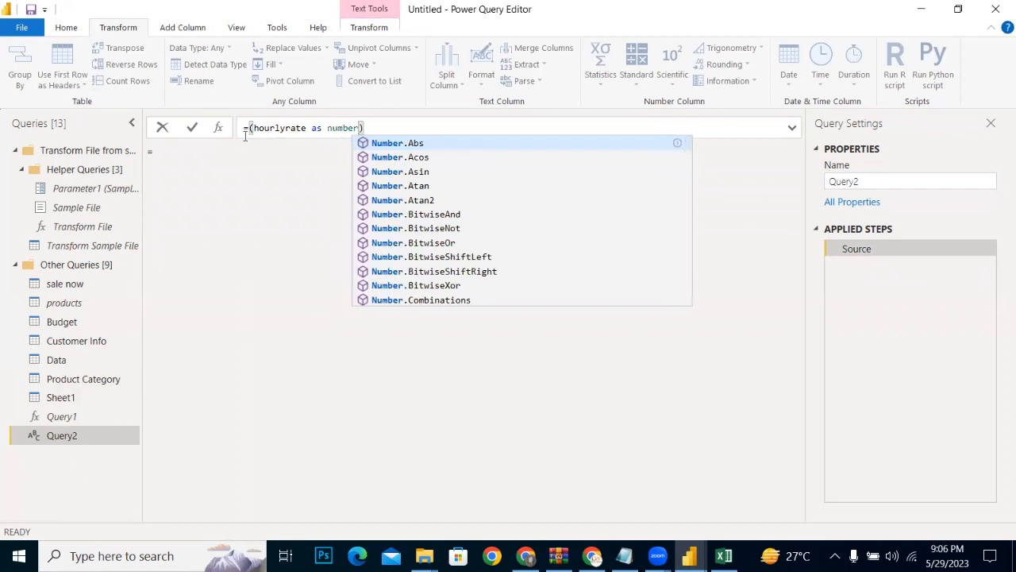
pyautogui.write(',')
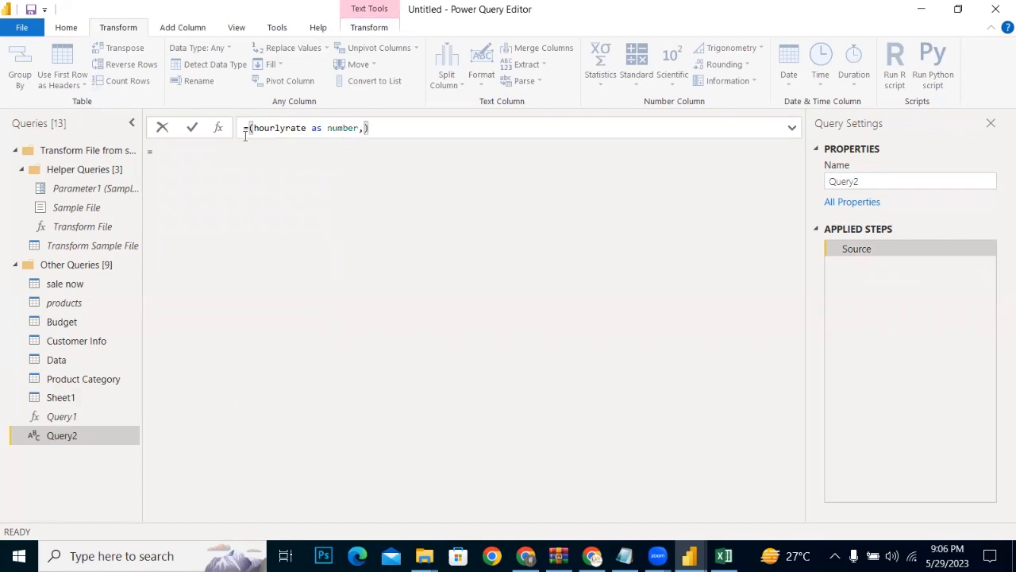
pyautogui.write(' hou')
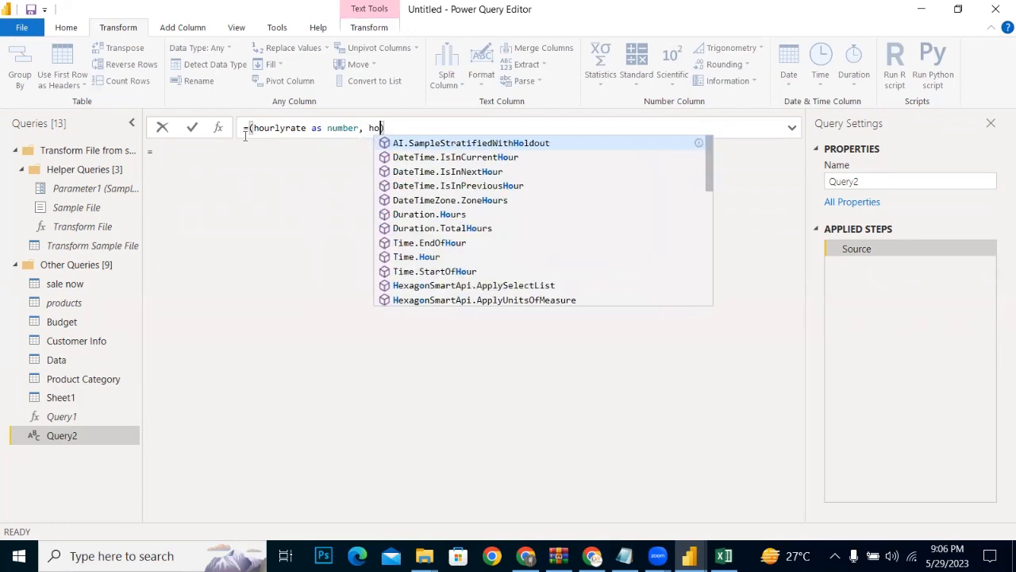
pyautogui.write('rs')
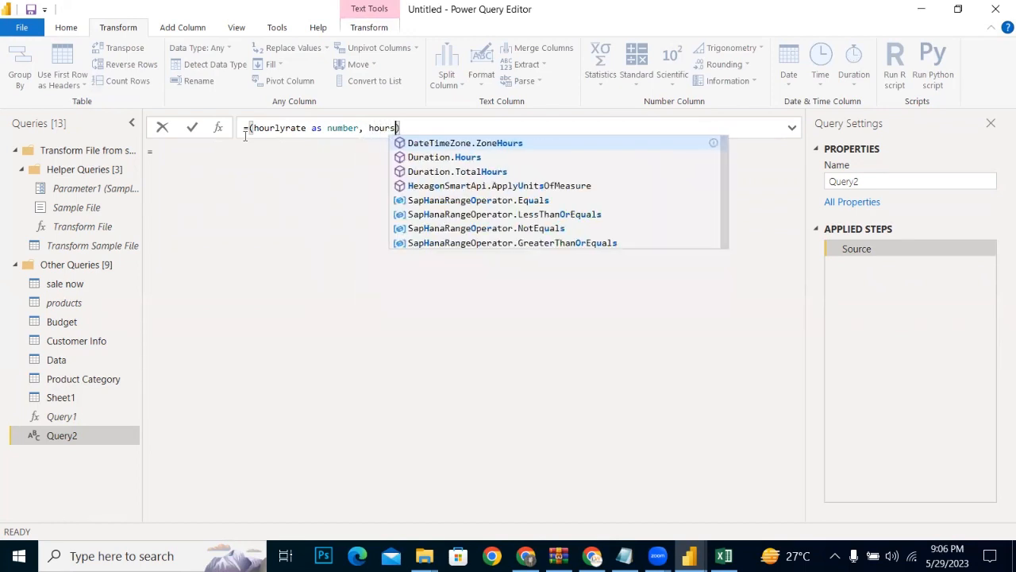
pyautogui.write('worked')
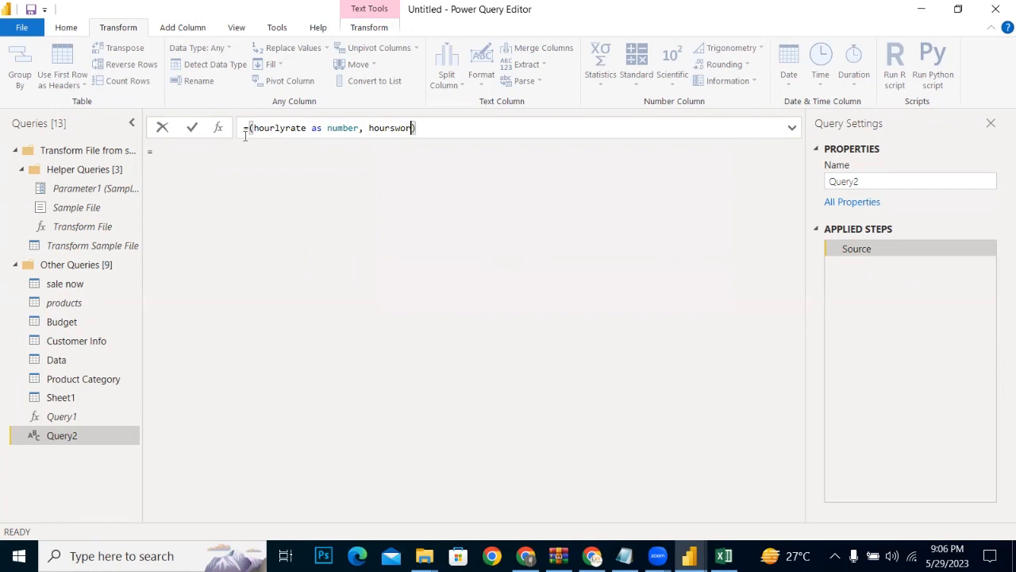
# Step: Add hoursworked as number as the second parameter of the Query2 function
pyautogui.press('BackSpace')
pyautogui.write('as n')
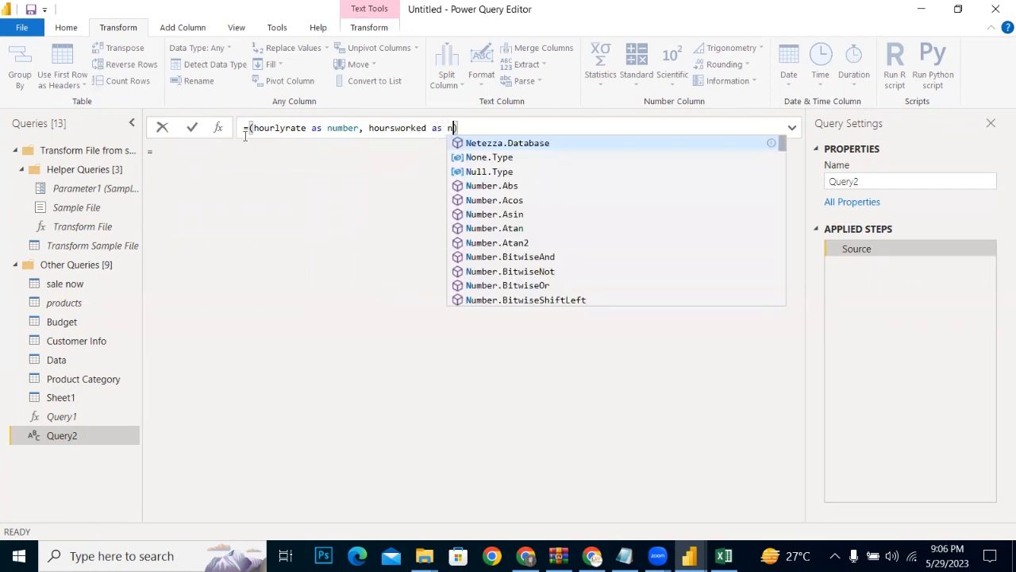
pyautogui.write('umber')
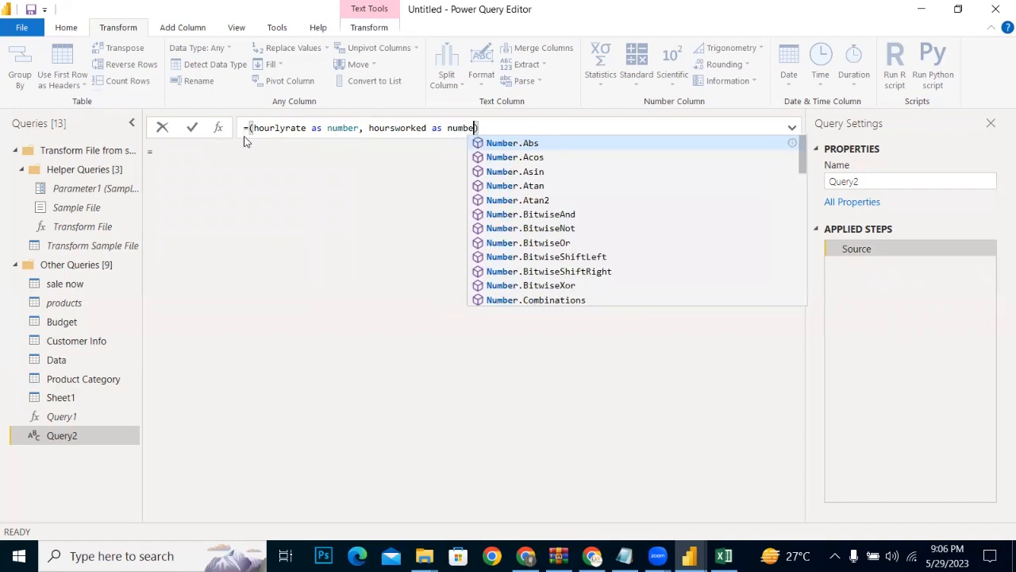
# Step: Close the parameter list of the Query2 function and begin its body after => with hourlyrate
pyautogui.press('Right')
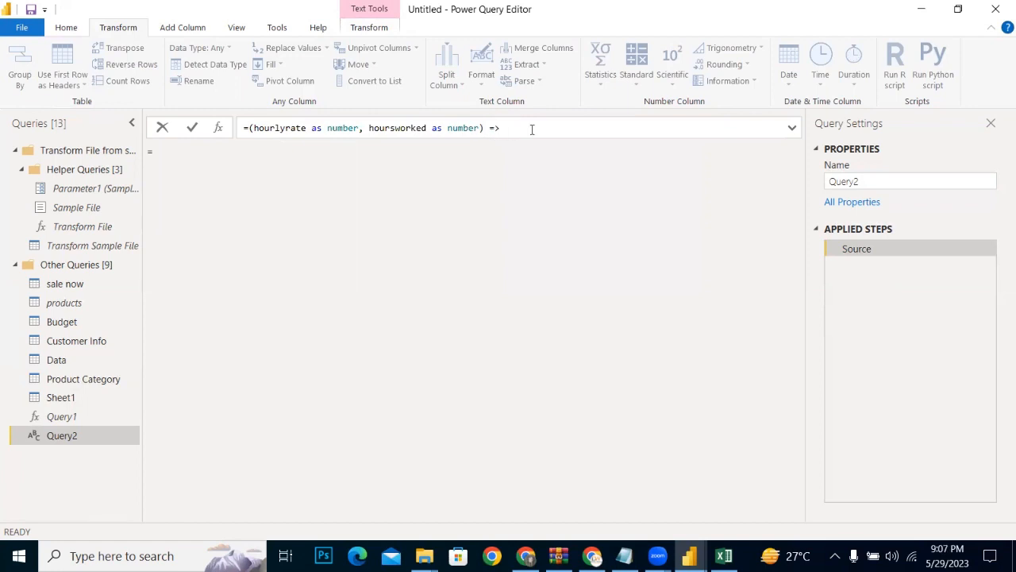
pyautogui.write('hour')
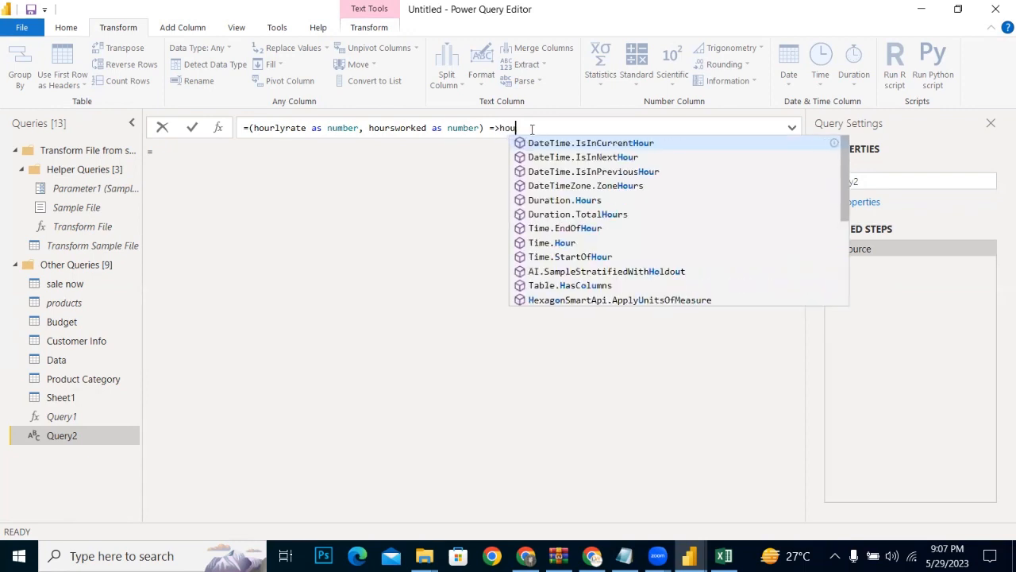
pyautogui.write('ly')
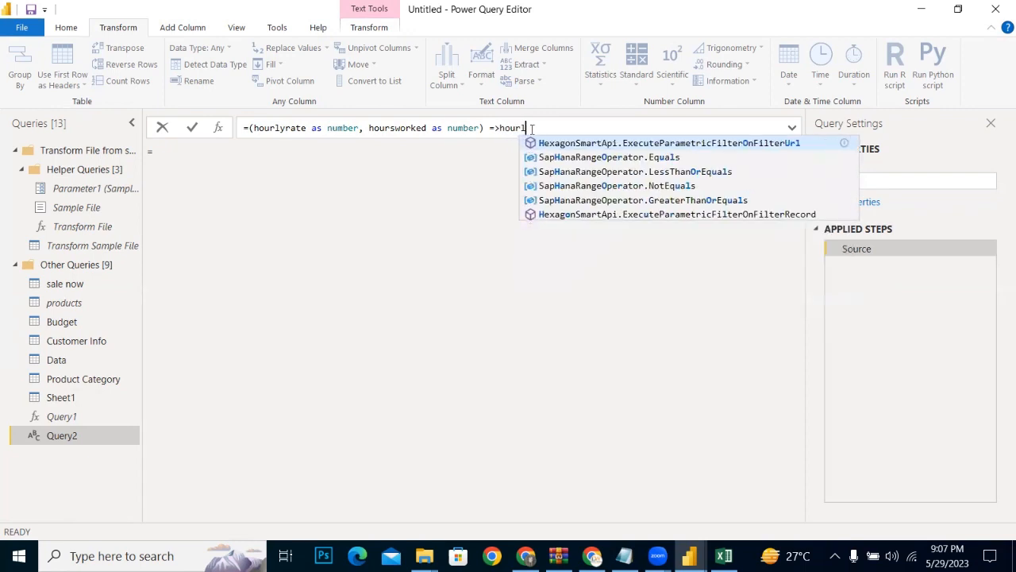
pyautogui.write('rate')
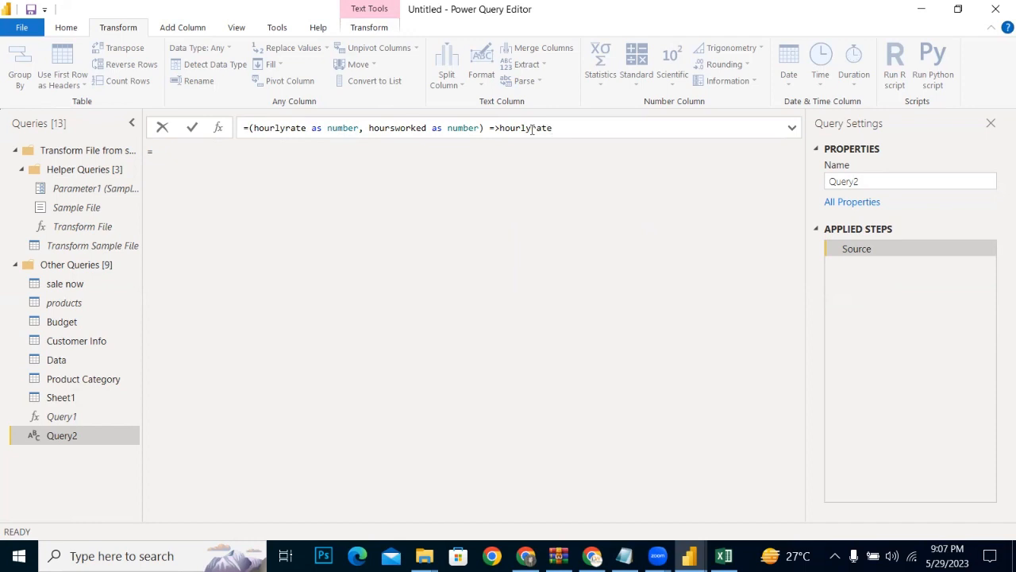
# Step: Multiply hourlyrate by hoursworked in the function body and commit the Query2 formula
pyautogui.write('*')
pyautogui.write('h')
pyautogui.write('o')
pyautogui.write('ur')
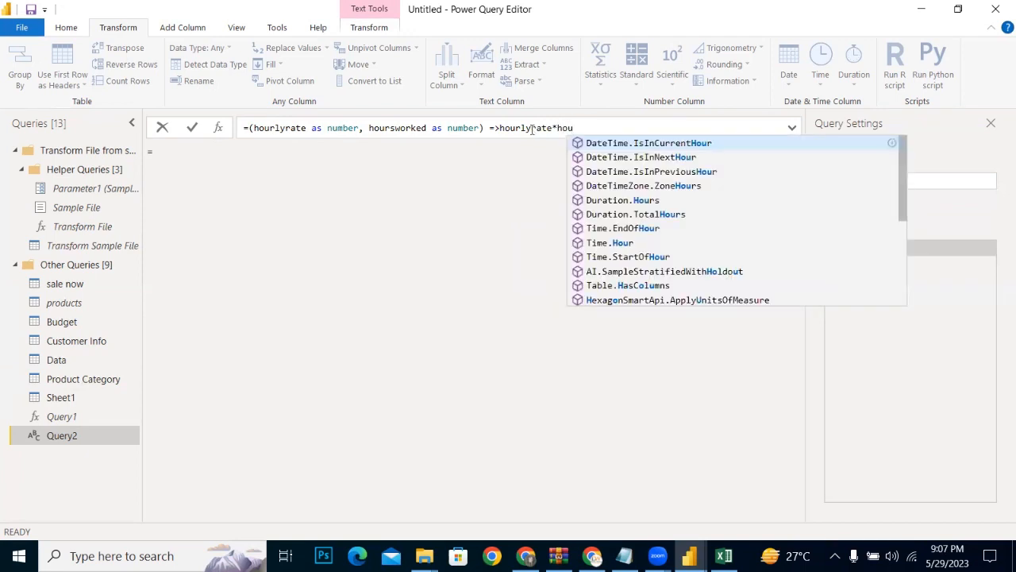
pyautogui.write('s')
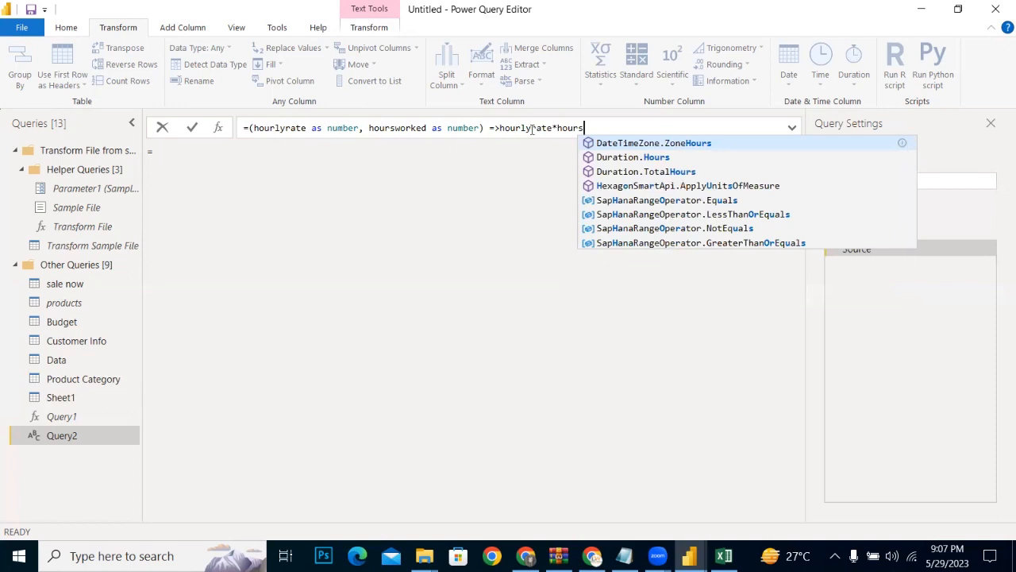
pyautogui.write('wor')
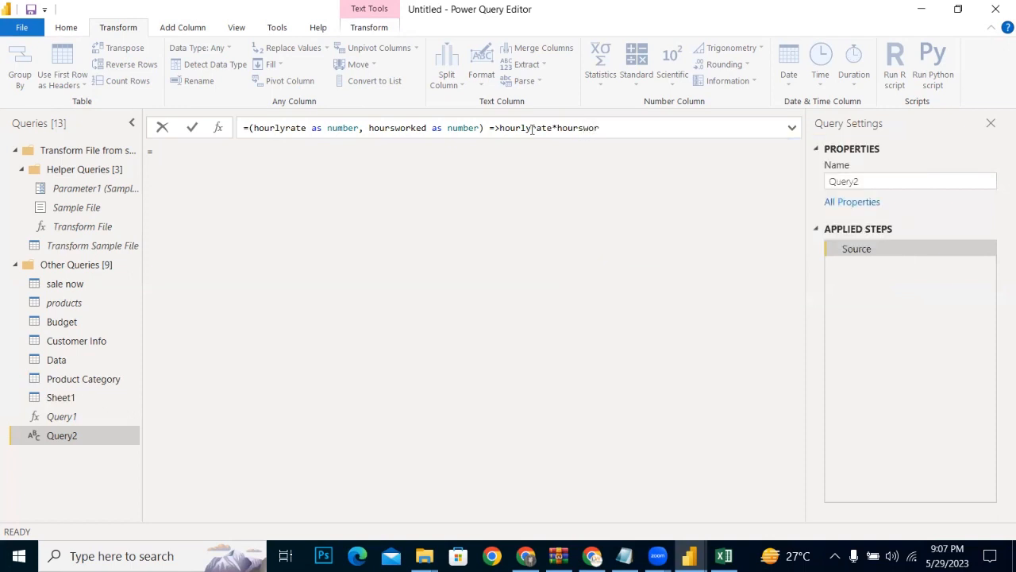
pyautogui.write('ked')
pyautogui.press('Return')
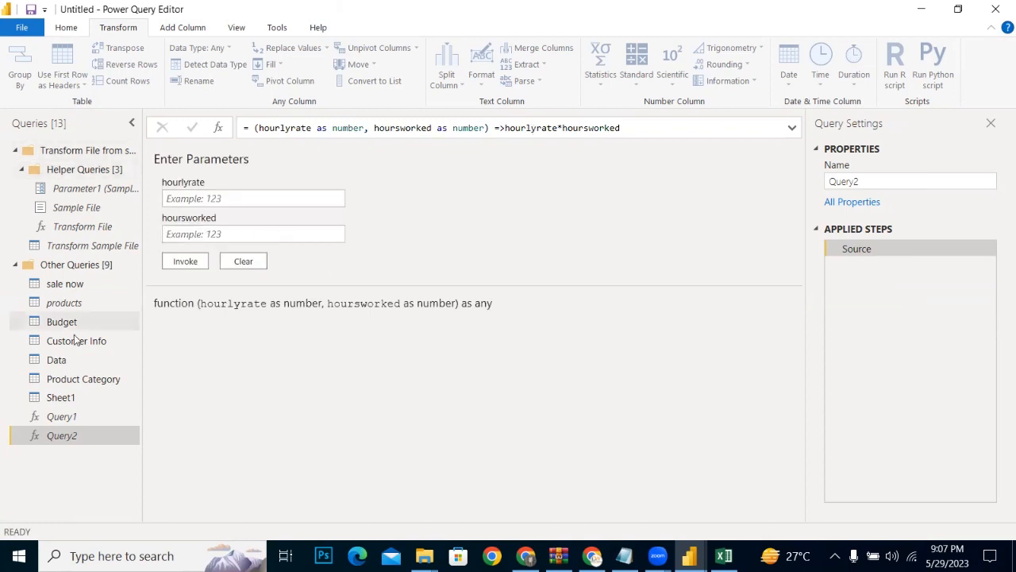
# Step: Start invoking a custom function on Sheet1, naming the new column salarypay and choosing Query2 as the function query
pyautogui.click(62, 397)
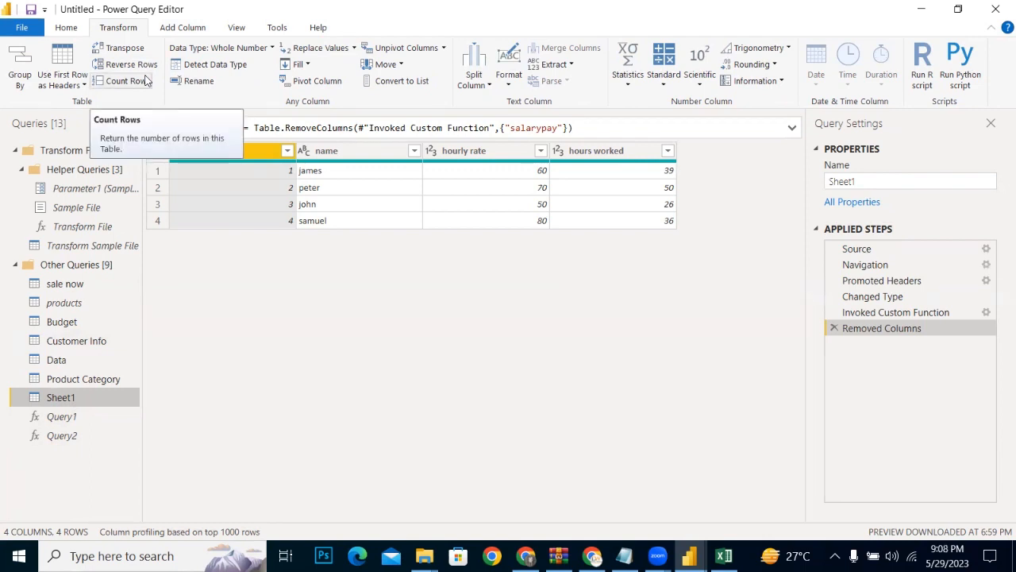
pyautogui.click(167, 28)
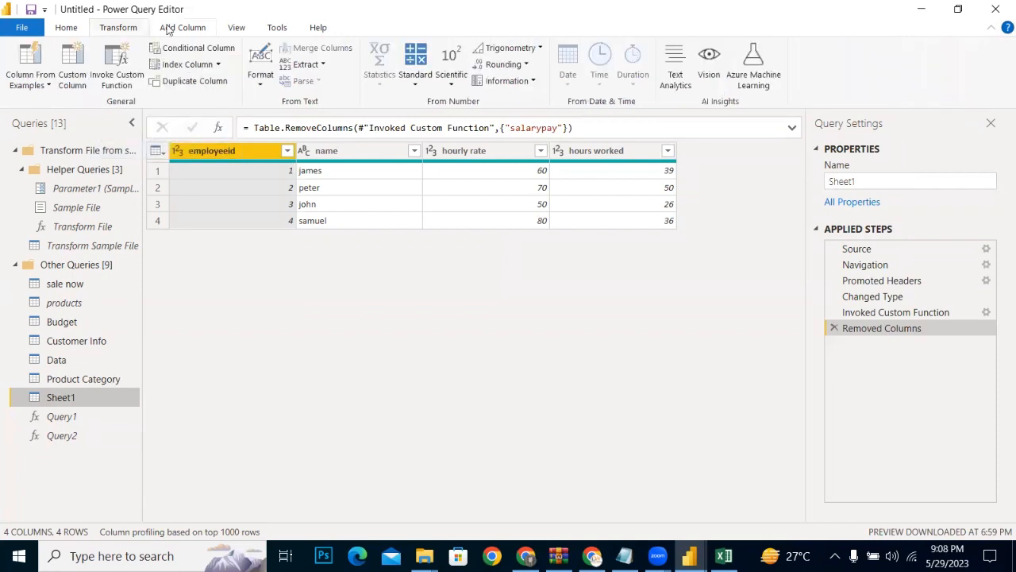
pyautogui.click(114, 90)
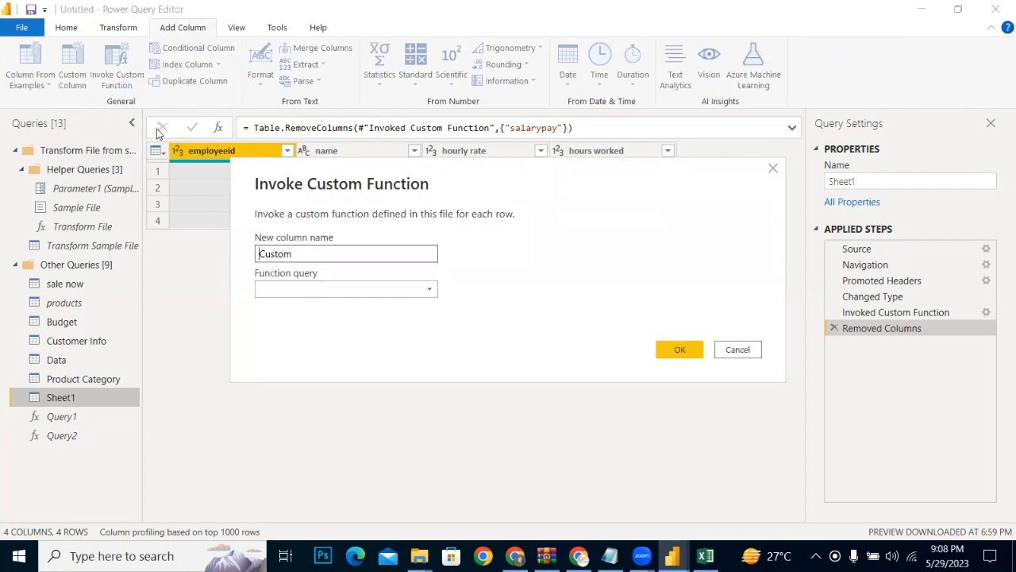
pyautogui.doubleClick(302, 251)
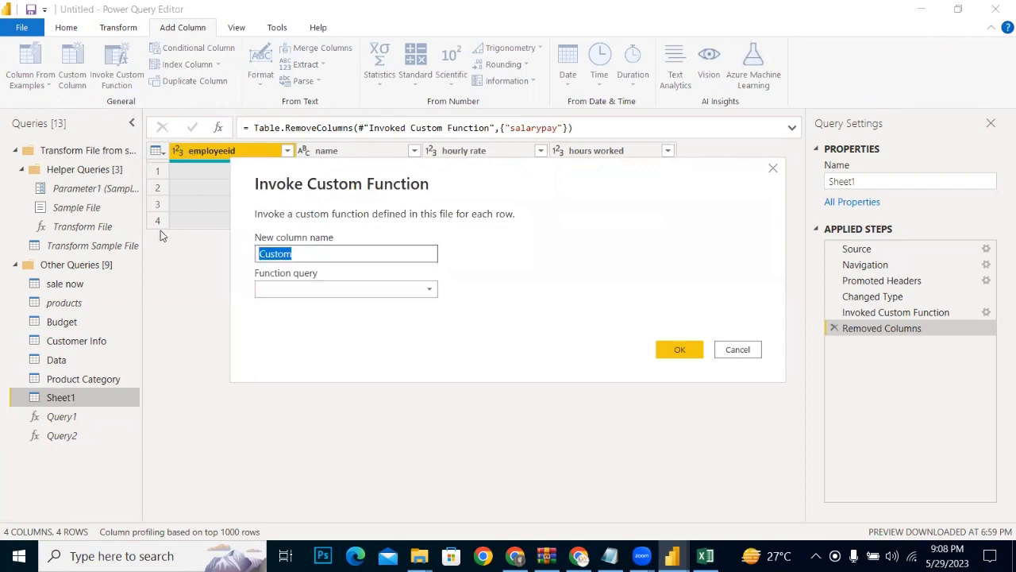
pyautogui.write('s')
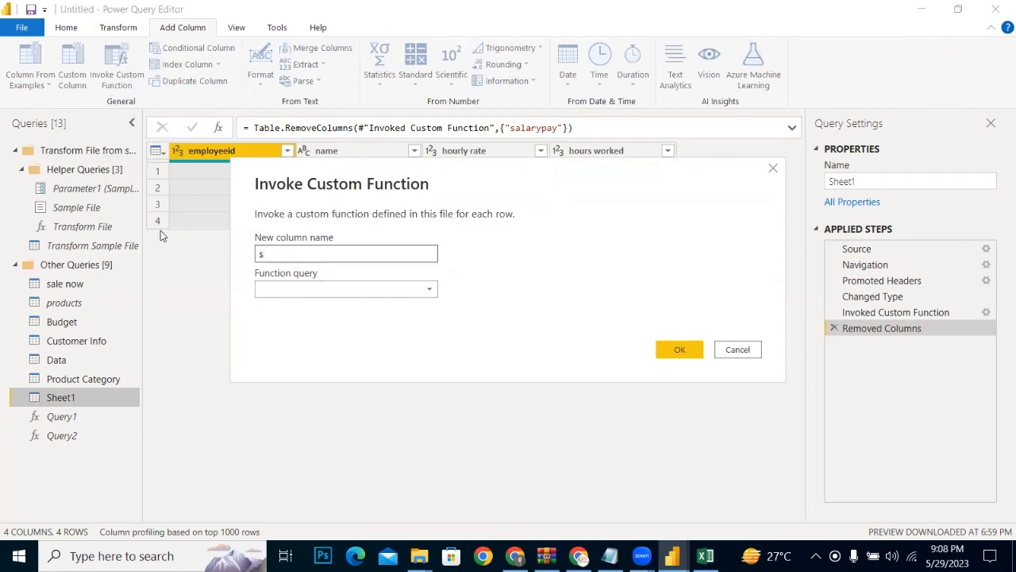
pyautogui.write('alarypay')
pyautogui.click(413, 288)
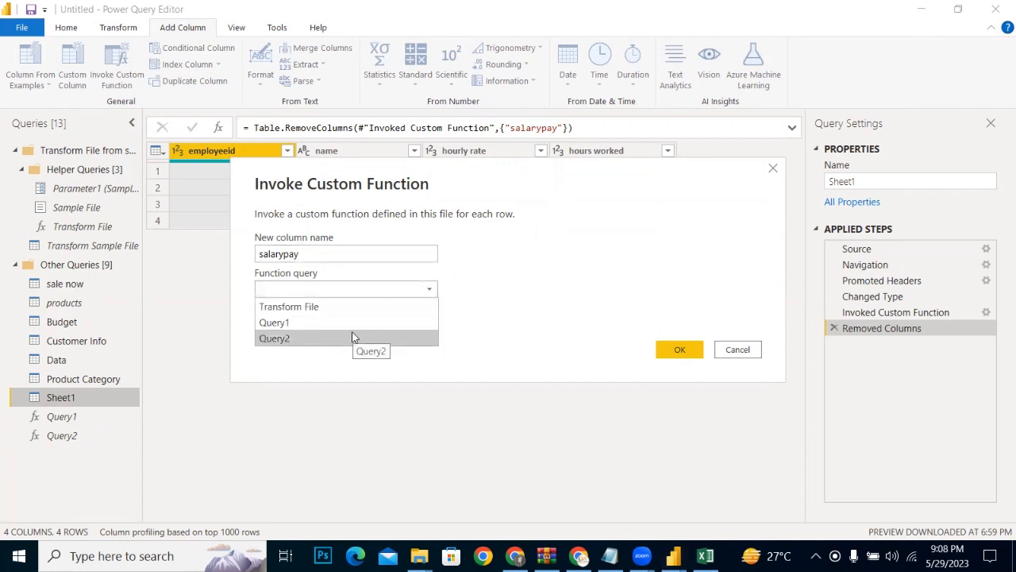
pyautogui.click(354, 336)
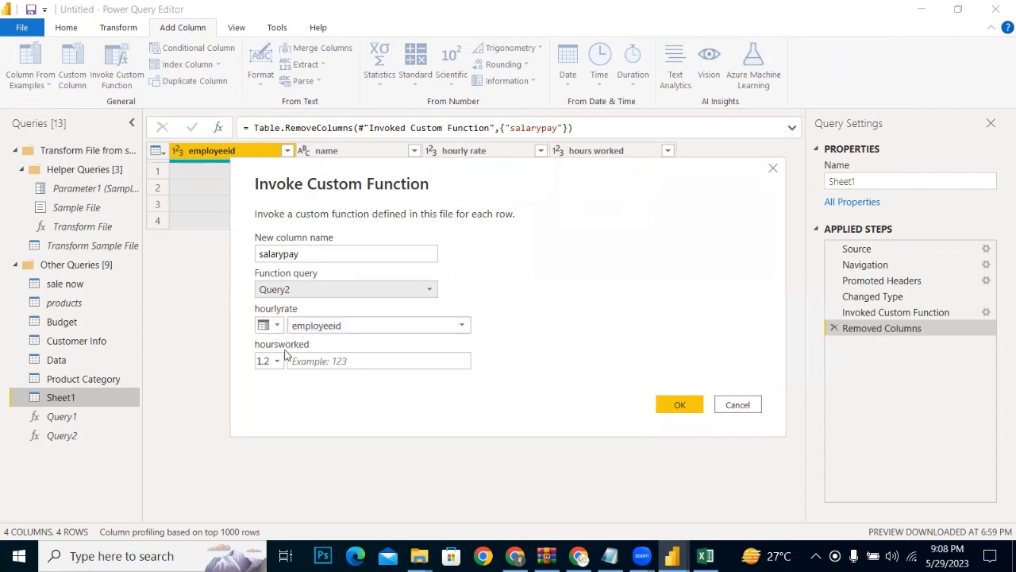
# Step: Map hourlyrate to the hourly rate column and hoursworked to the hours worked column, and add the salarypay column
pyautogui.click(359, 326)
pyautogui.click(332, 375)
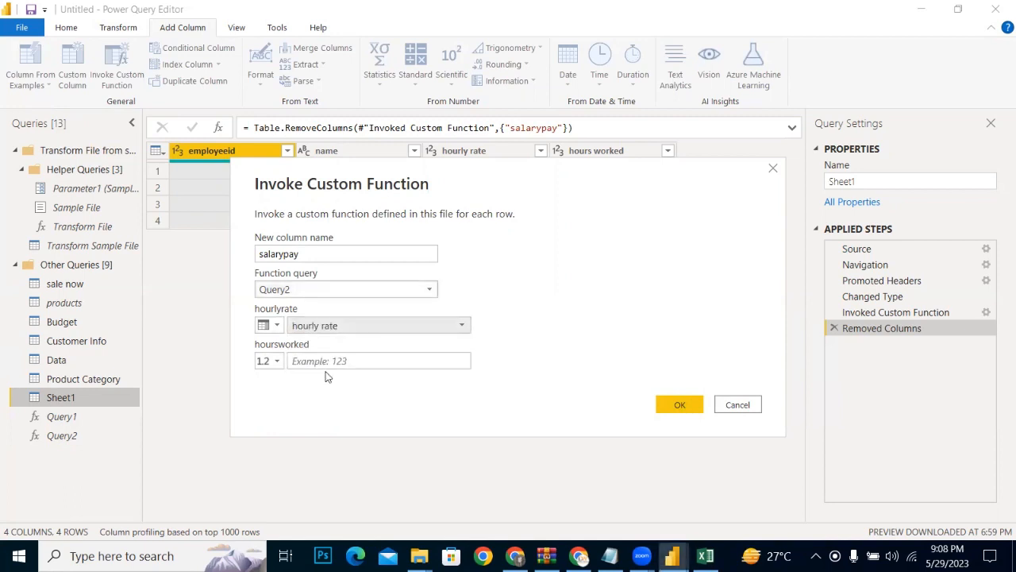
pyautogui.click(272, 362)
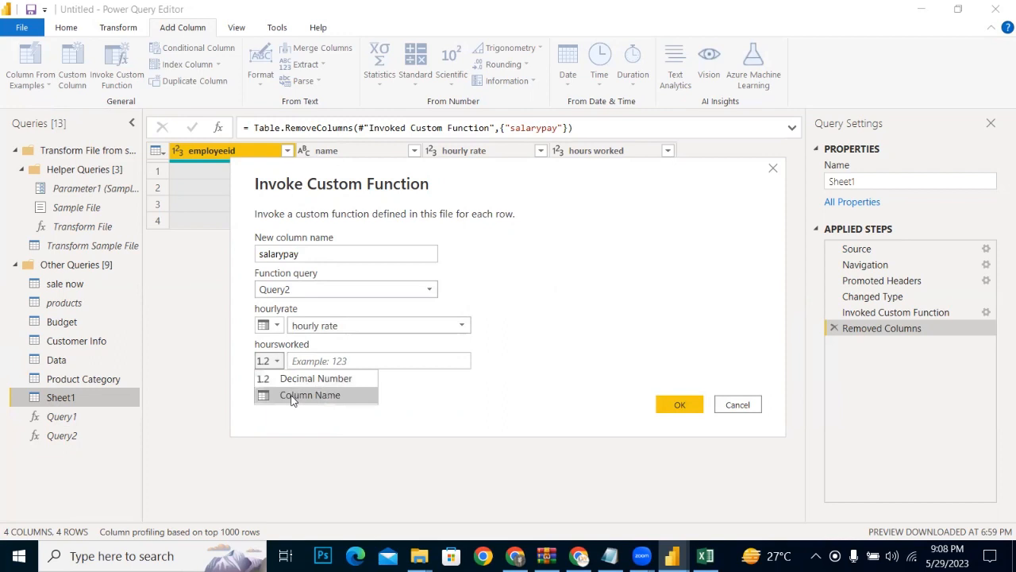
pyautogui.click(290, 399)
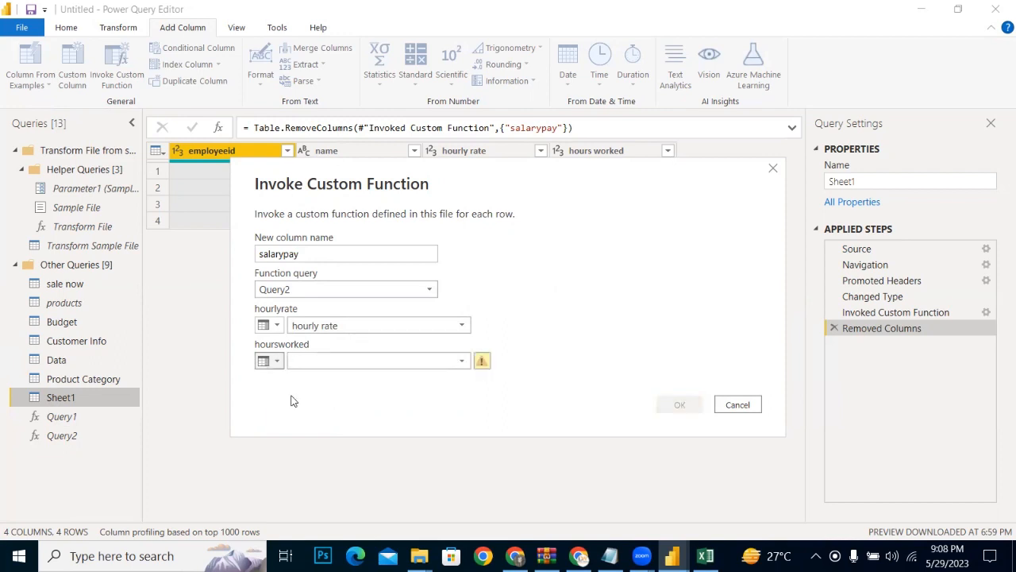
pyautogui.click(465, 363)
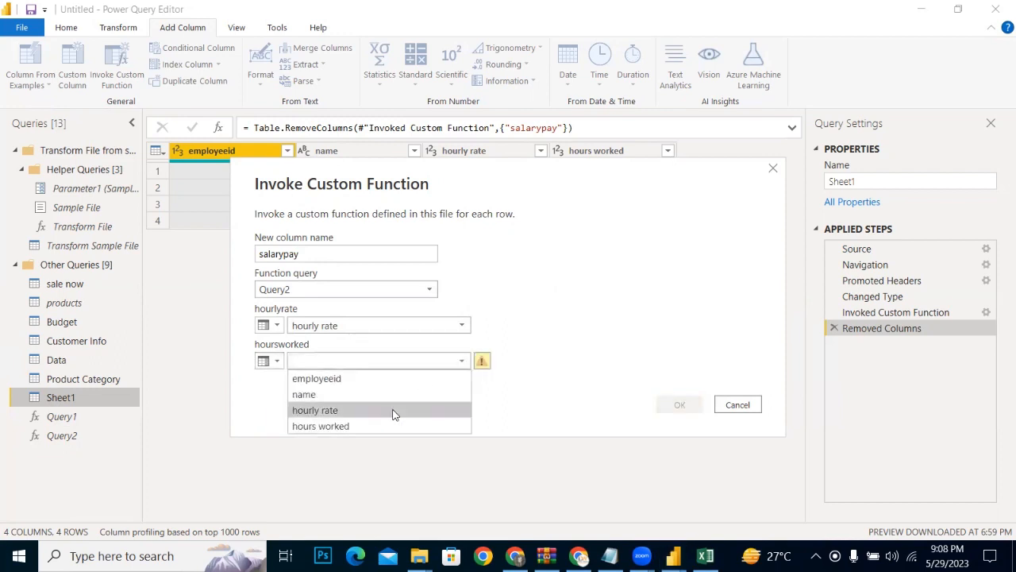
pyautogui.click(329, 426)
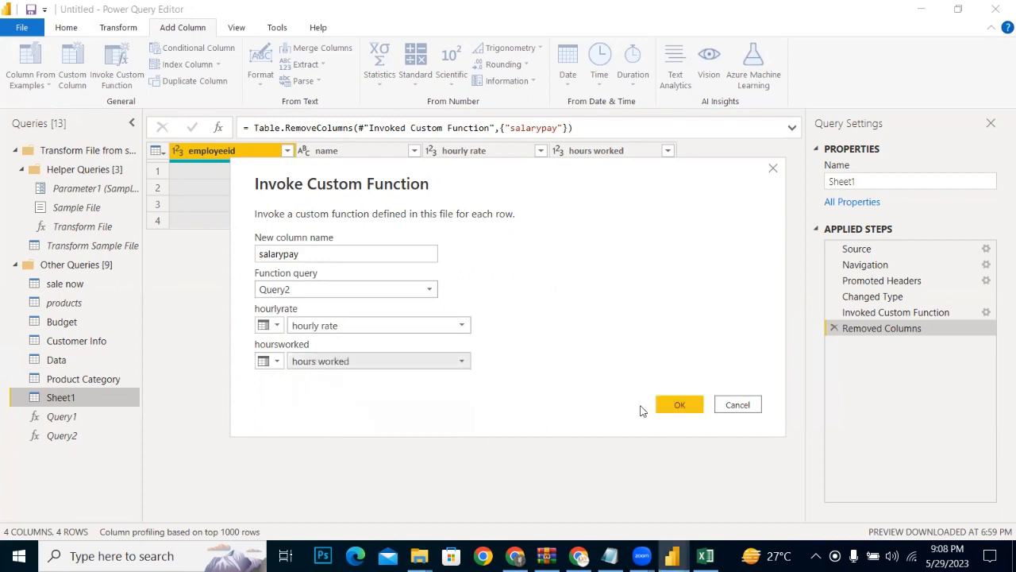
pyautogui.click(679, 405)
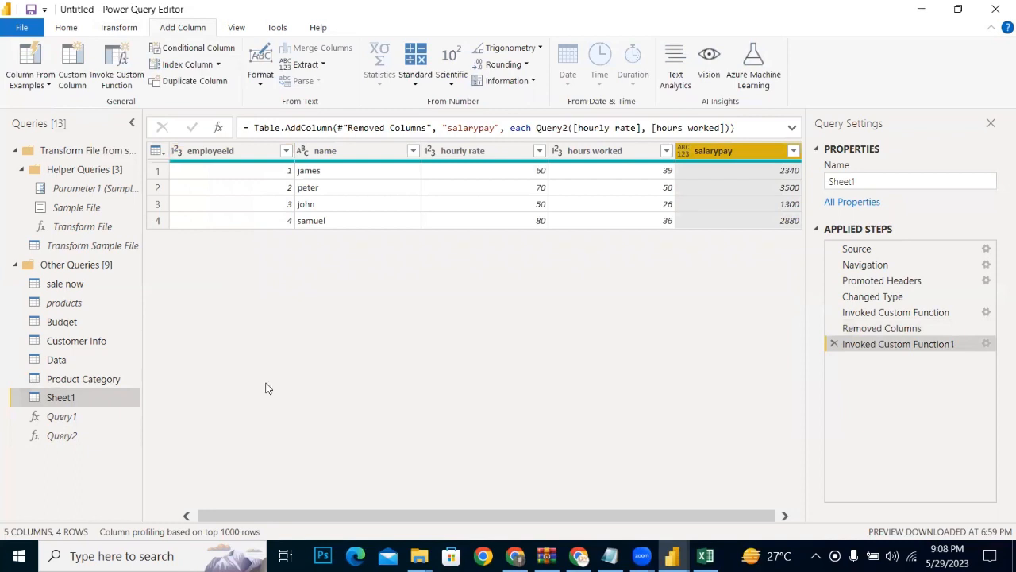
# Step: Change the Query2 formula body to hourlyrate+hoursworked and check the salarypay column in Sheet1
pyautogui.click(62, 436)
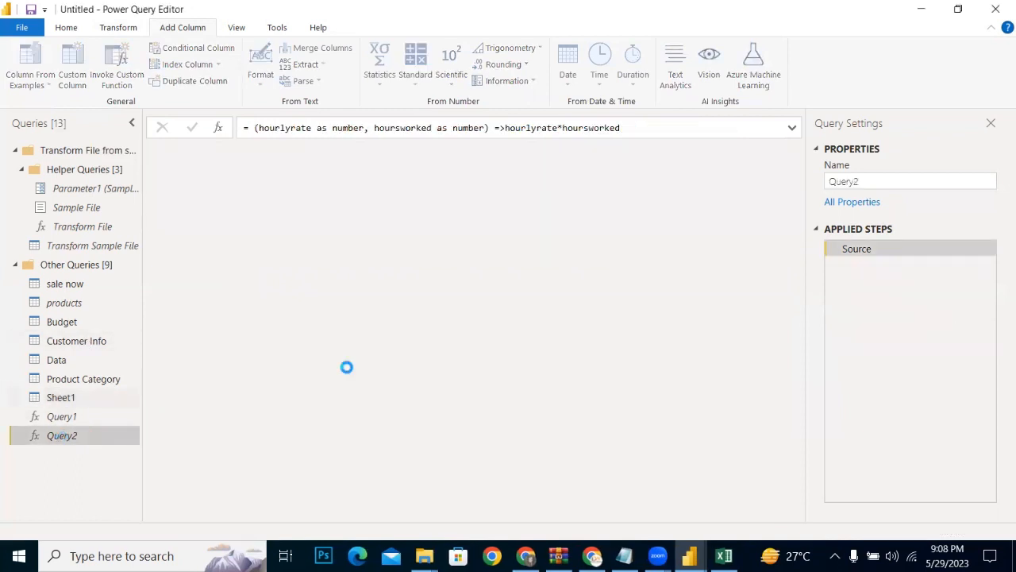
pyautogui.click(561, 127)
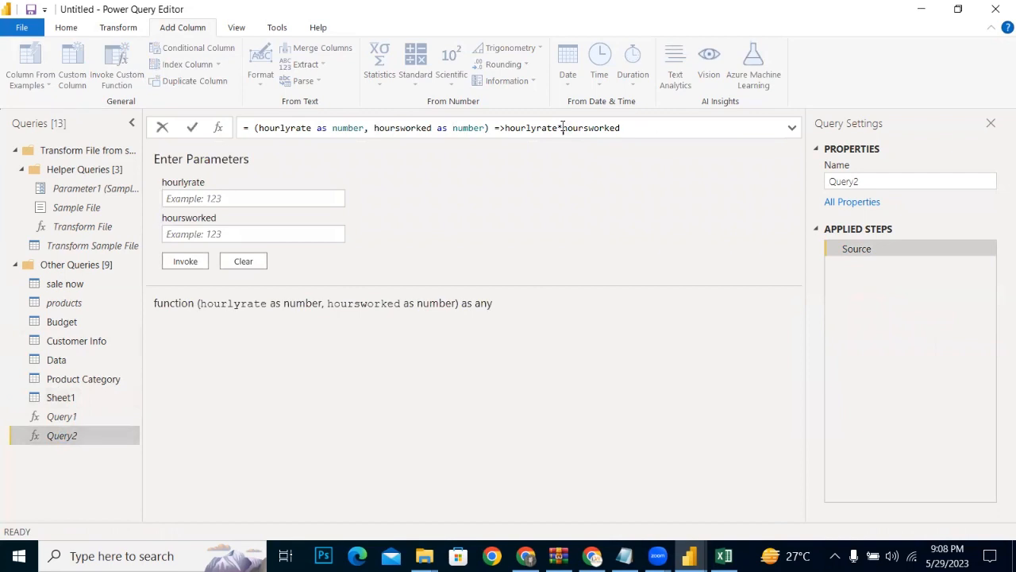
pyautogui.press('BackSpace')
pyautogui.write('*')
pyautogui.press('Return')
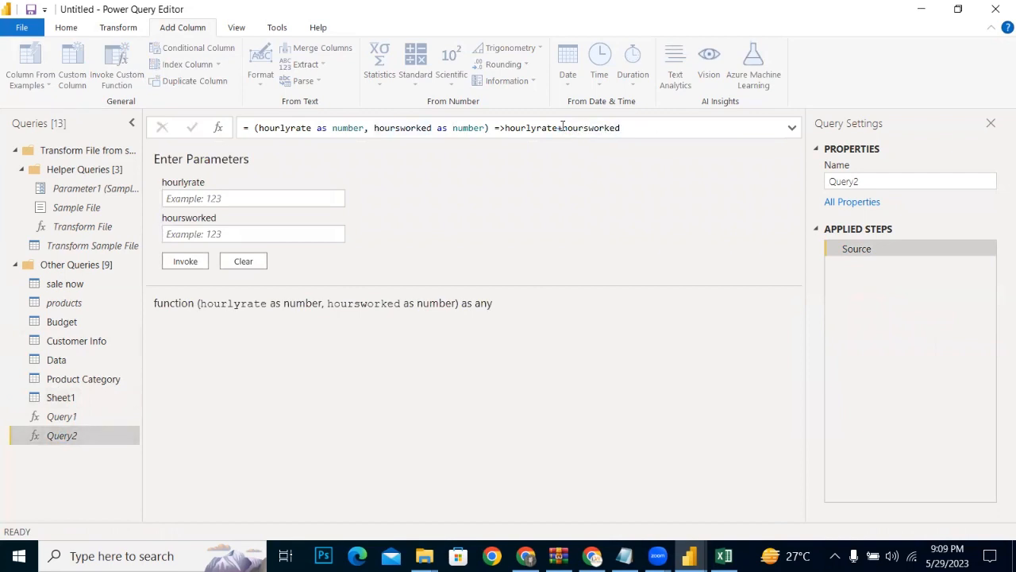
pyautogui.click(77, 397)
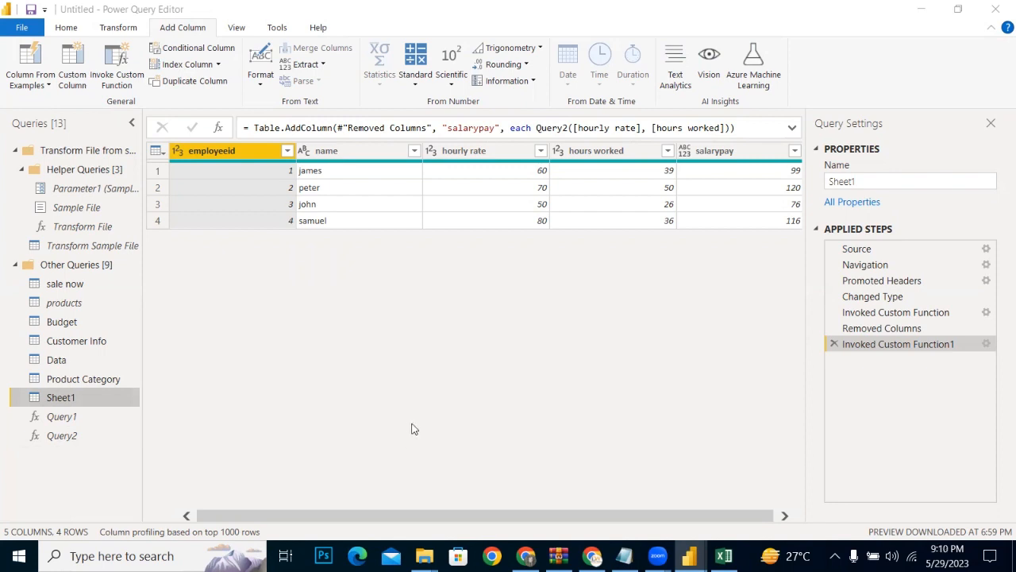
# Step: Insert a space after => in the Query2 formula and return to Sheet1
pyautogui.click(64, 436)
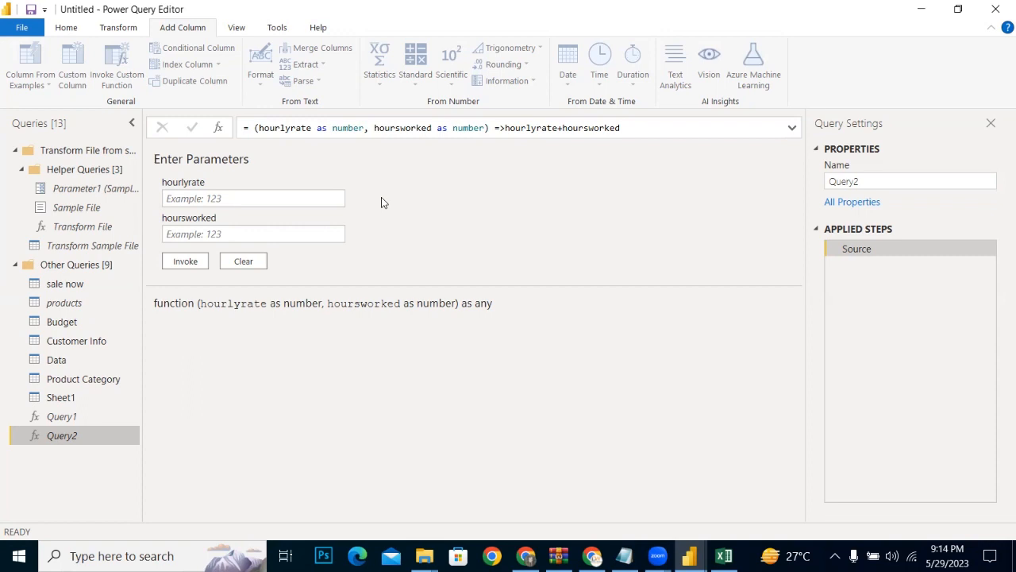
pyautogui.click(506, 128)
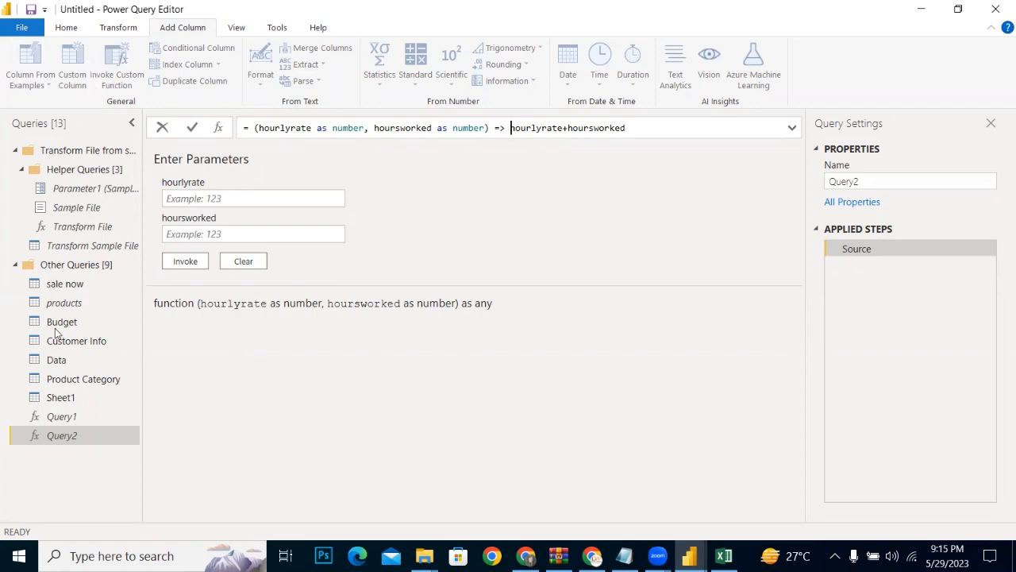
pyautogui.click(57, 395)
pyautogui.click(57, 399)
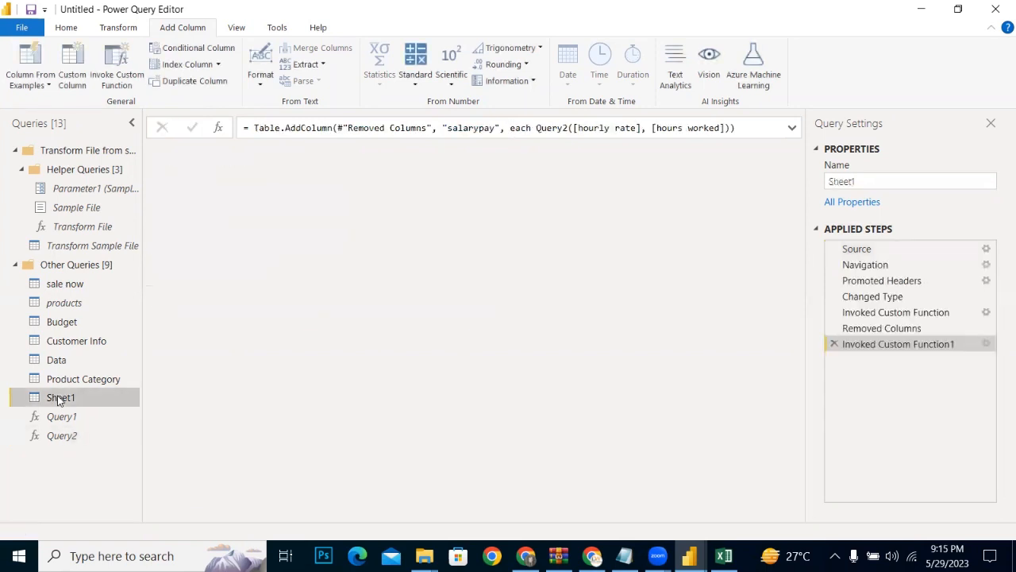